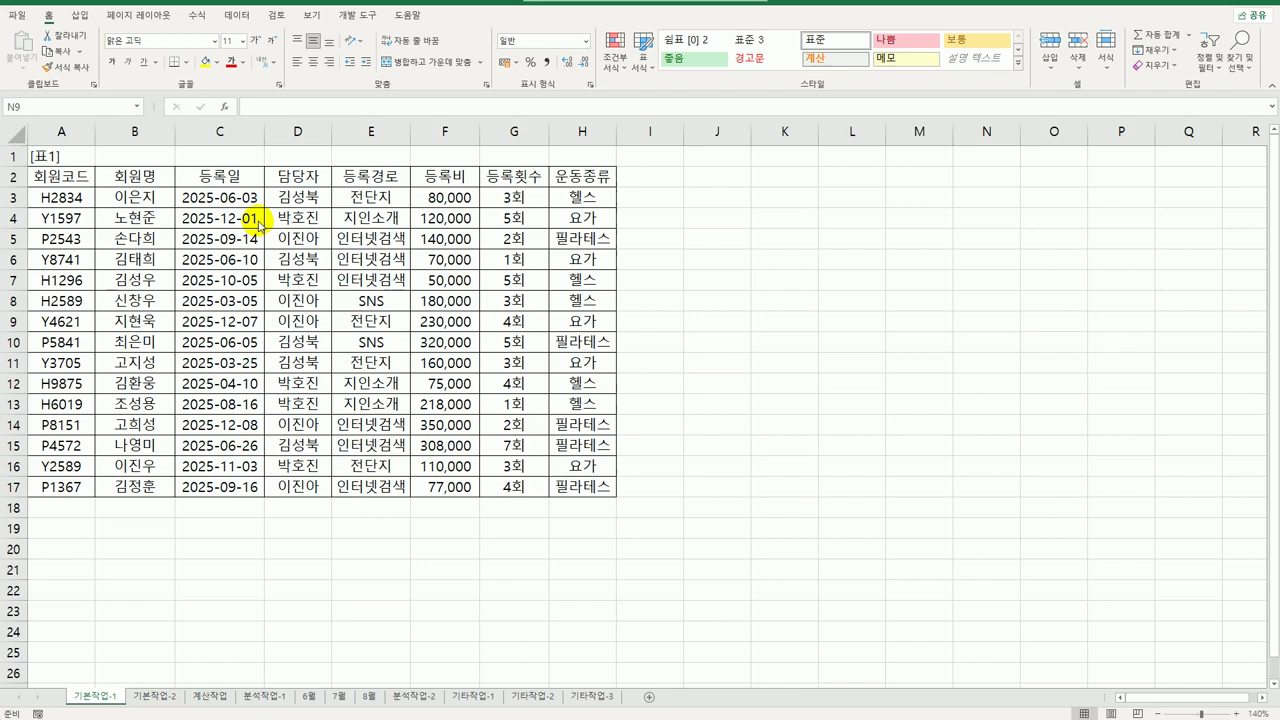
click(97, 692)
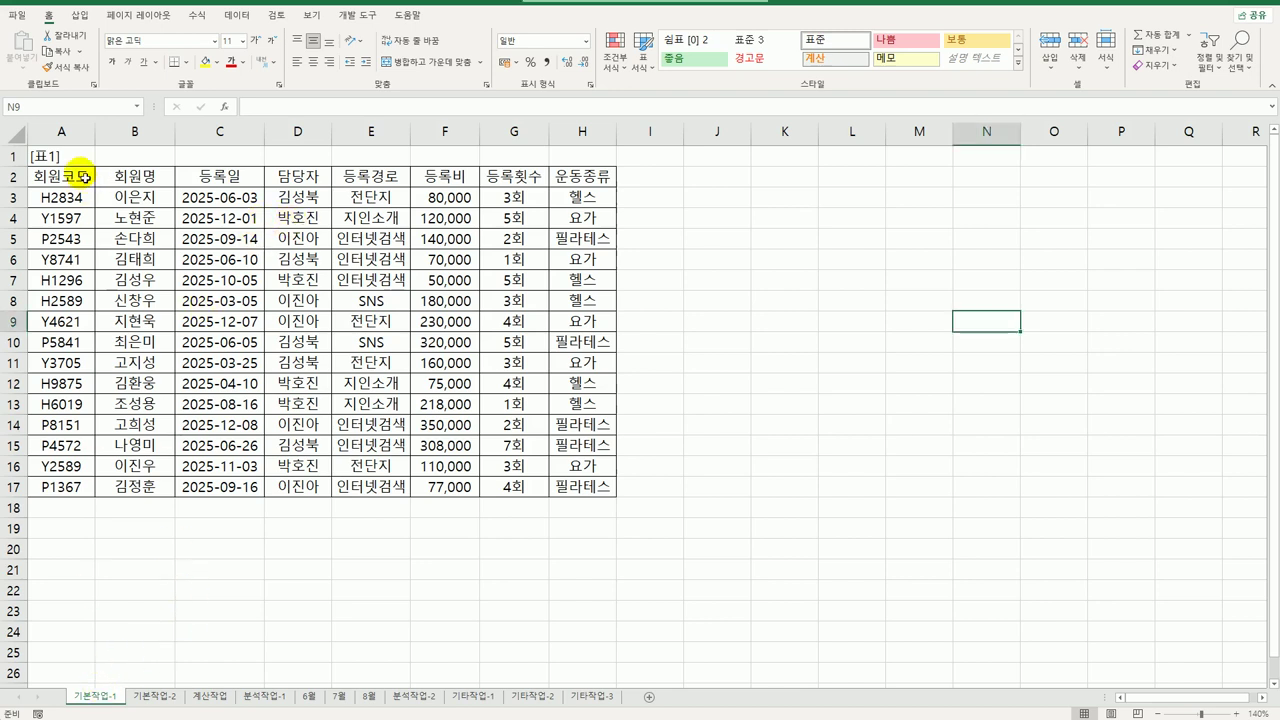
drag(455, 196, 441, 494)
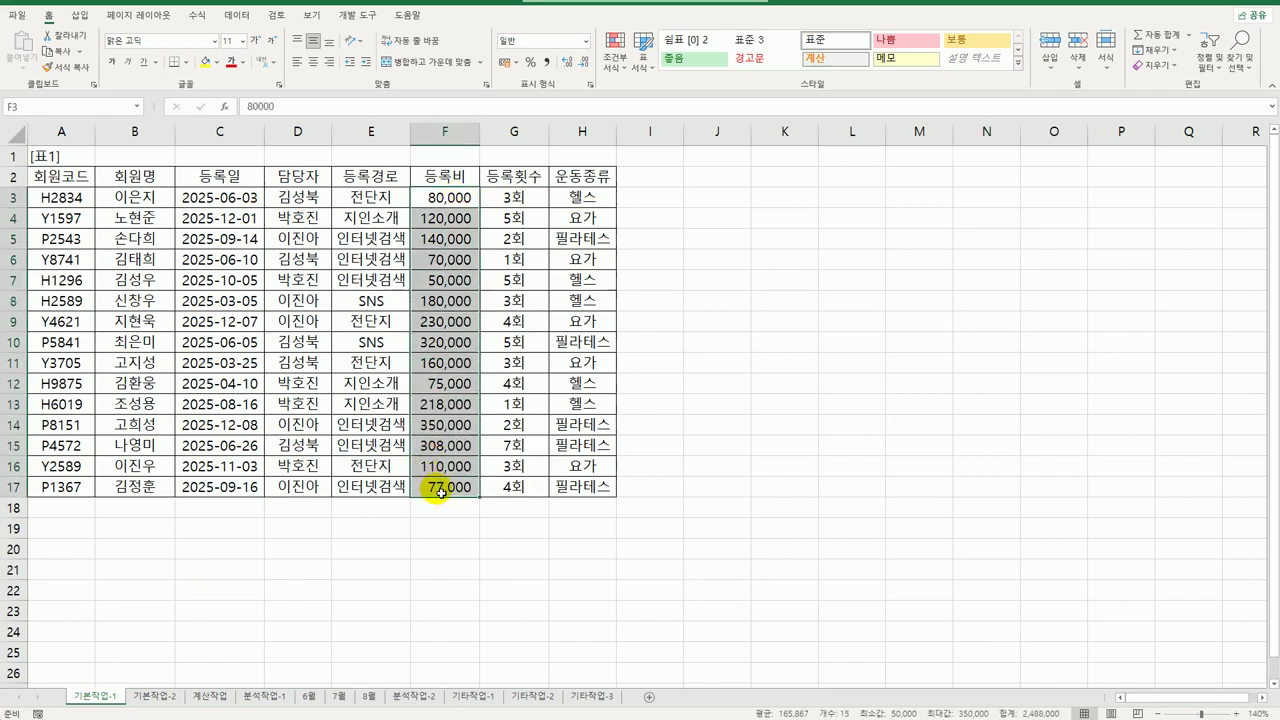
click(252, 198)
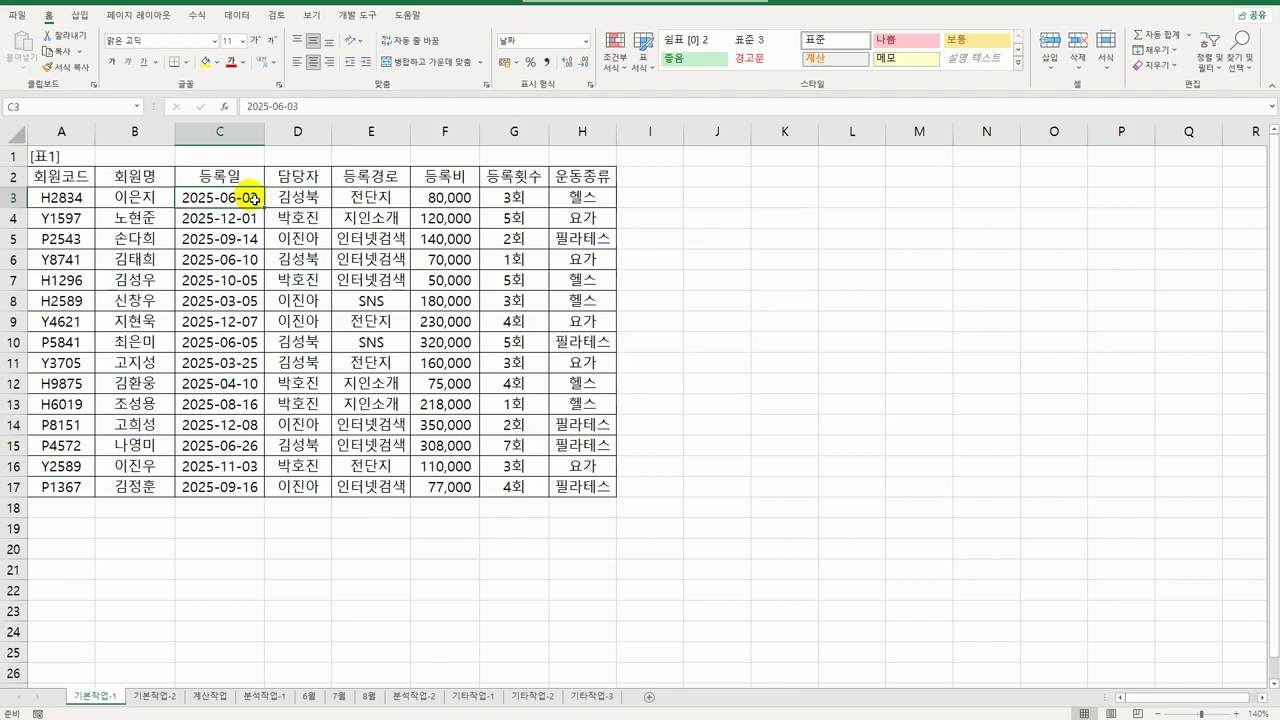
Enter the criteria heading 조건 in cell A19 below the table
mouse_move(63, 530)
mouse_down()
mouse_move(70, 553)
mouse_move(57, 549)
mouse_move(68, 538)
mouse_up()
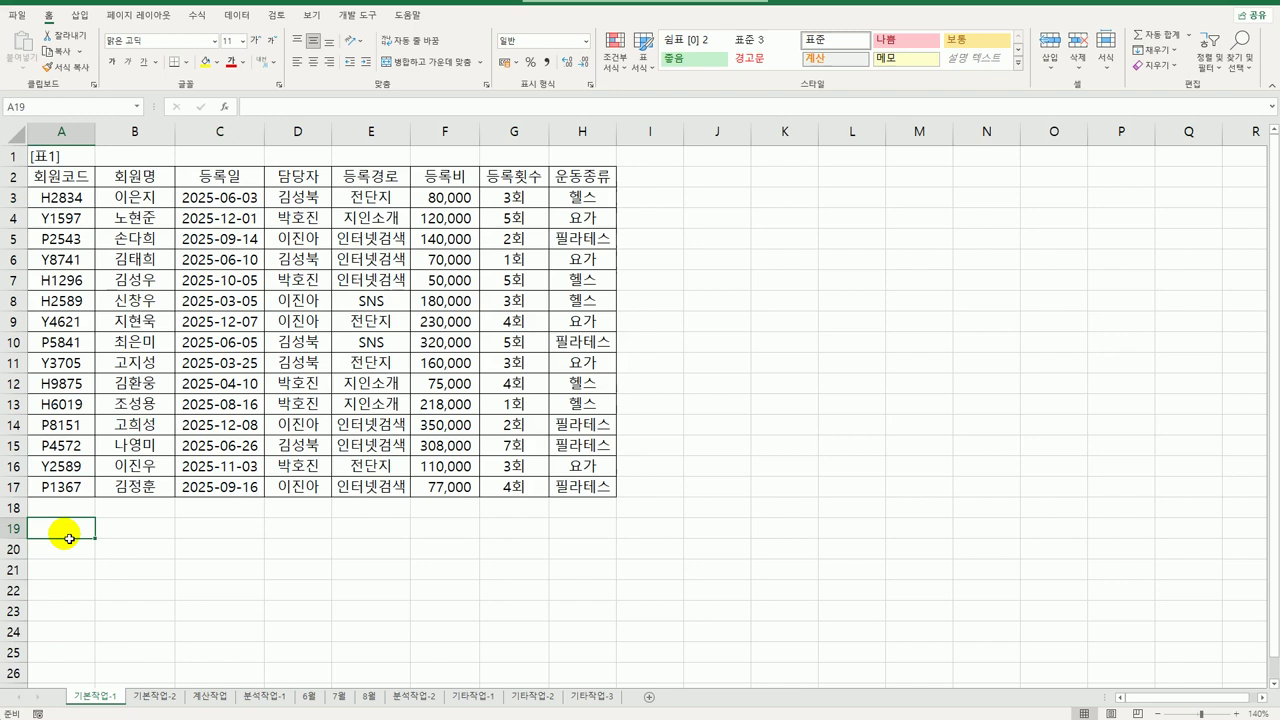
text(조건)
key(Return)
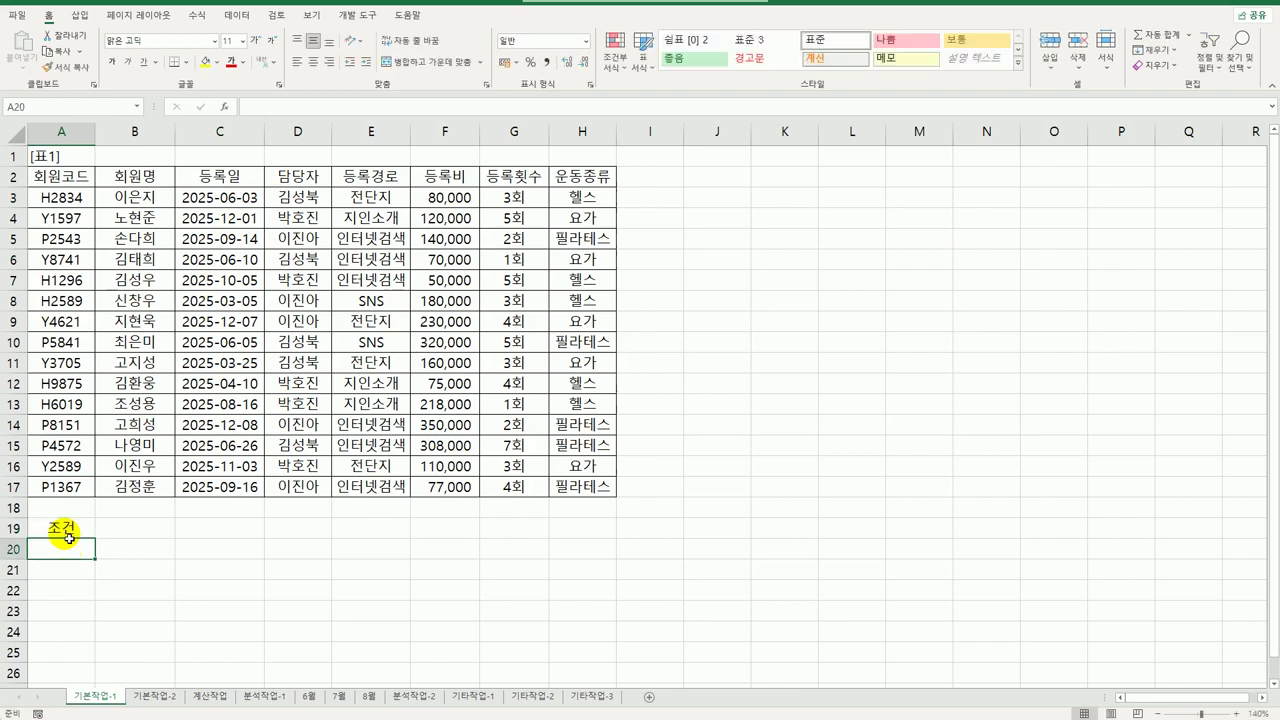
In A20, begin an AND formula whose first test is RANK.EQ(F3,$F$3:$F$17,0)<=5, ranking 등록비 in descending order
text(=)
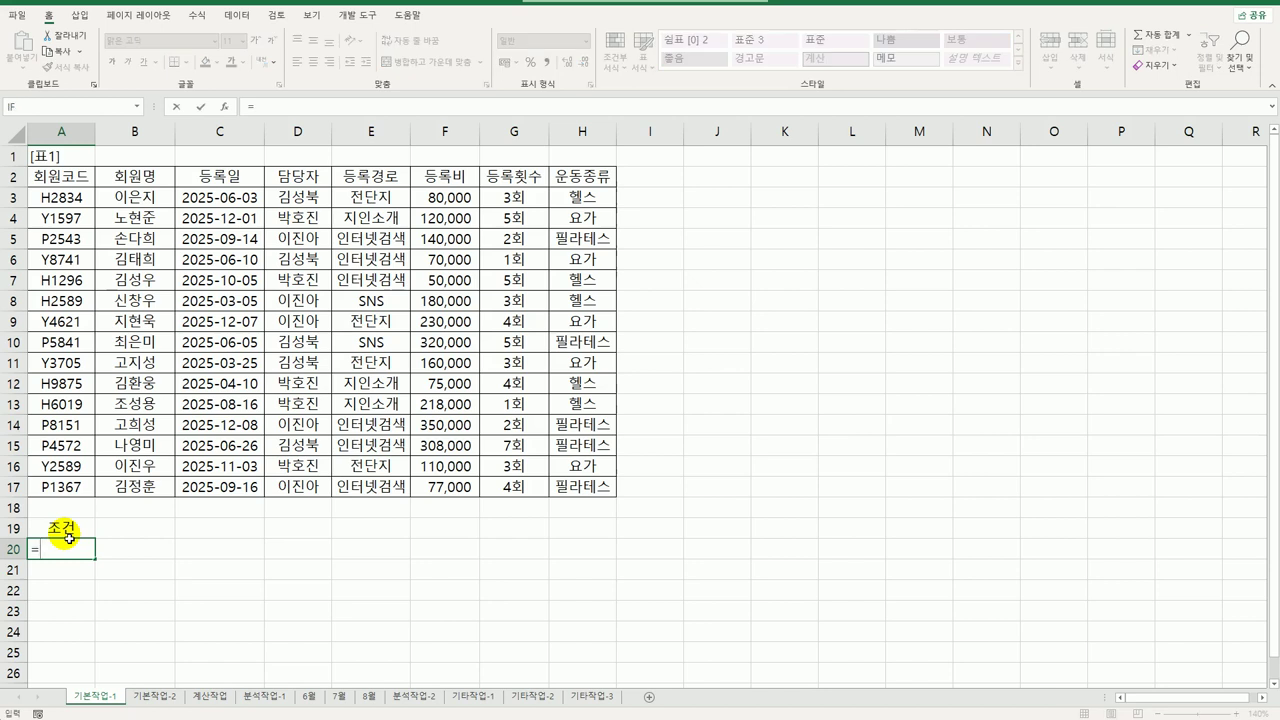
text(ㅁ)
key(BackSpace)
text(and()
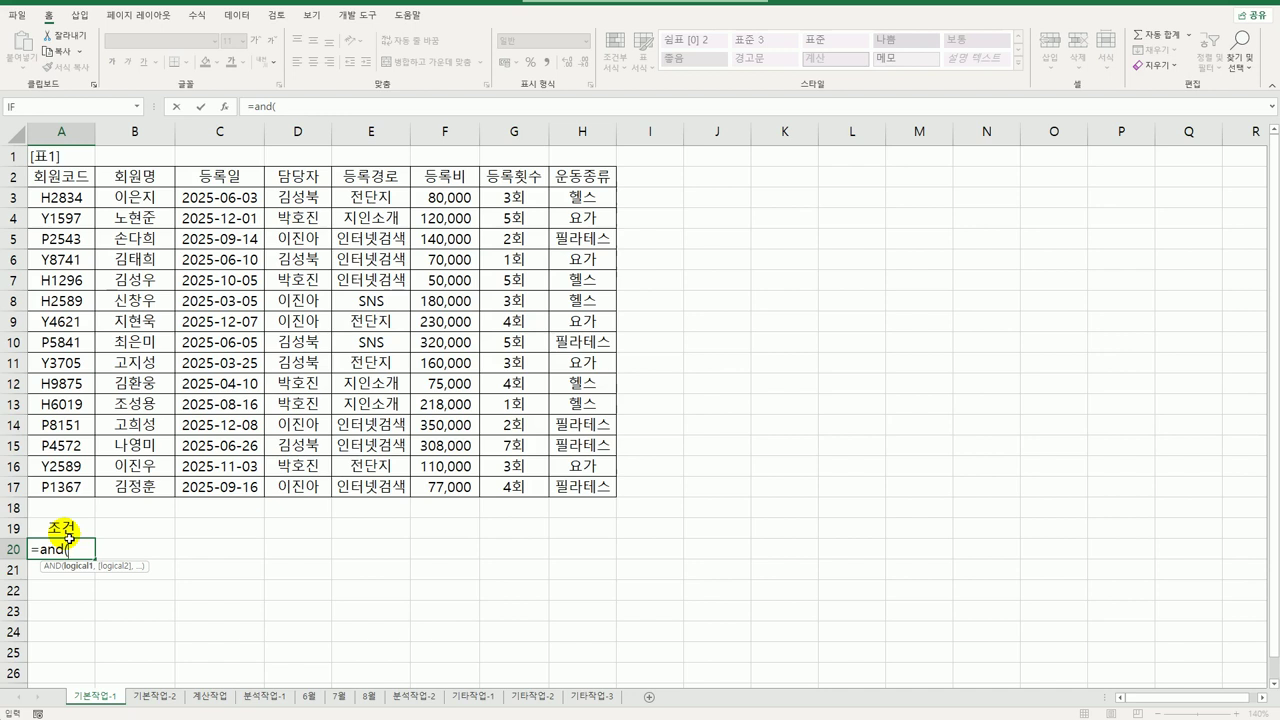
text(rank.)
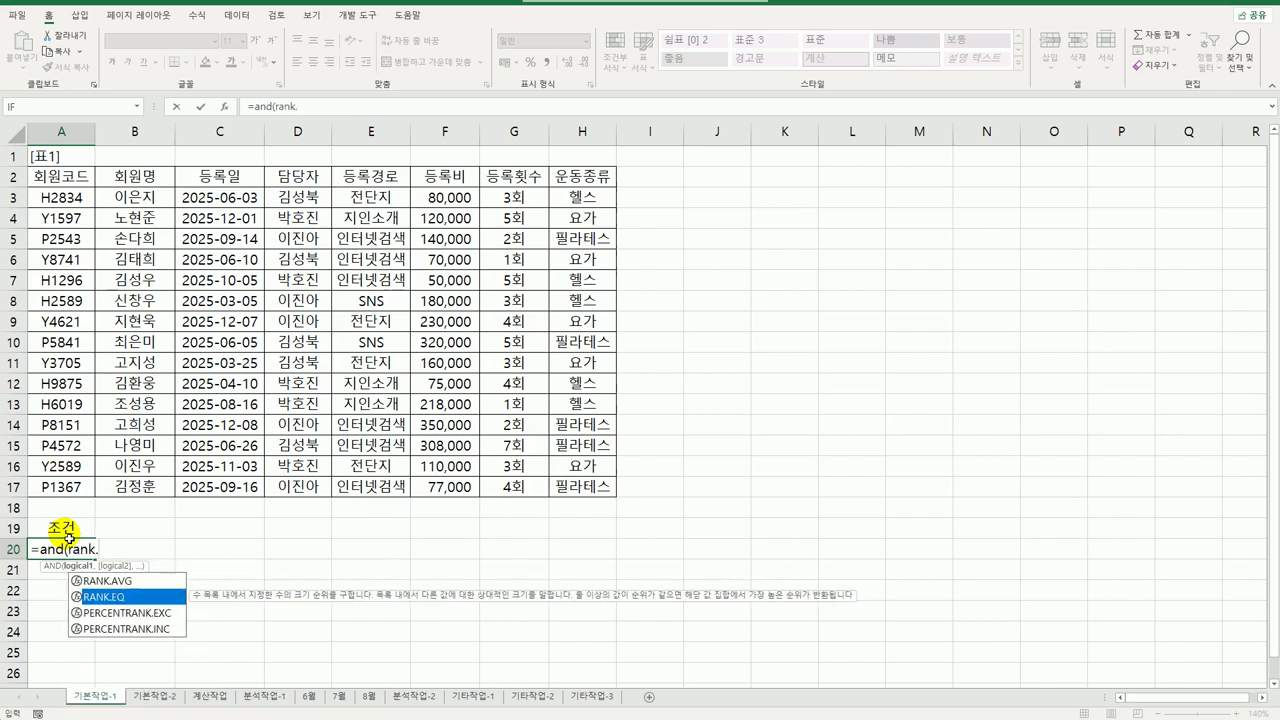
key(Tab)
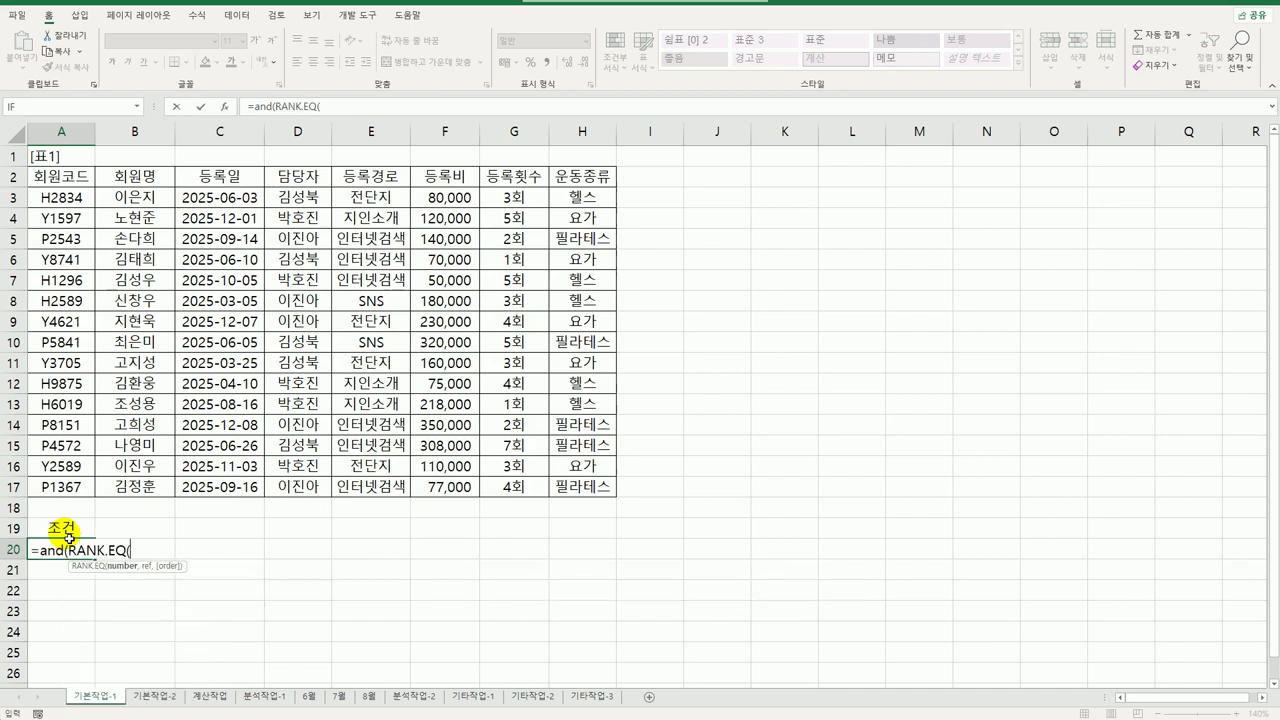
click(450, 197)
text(,)
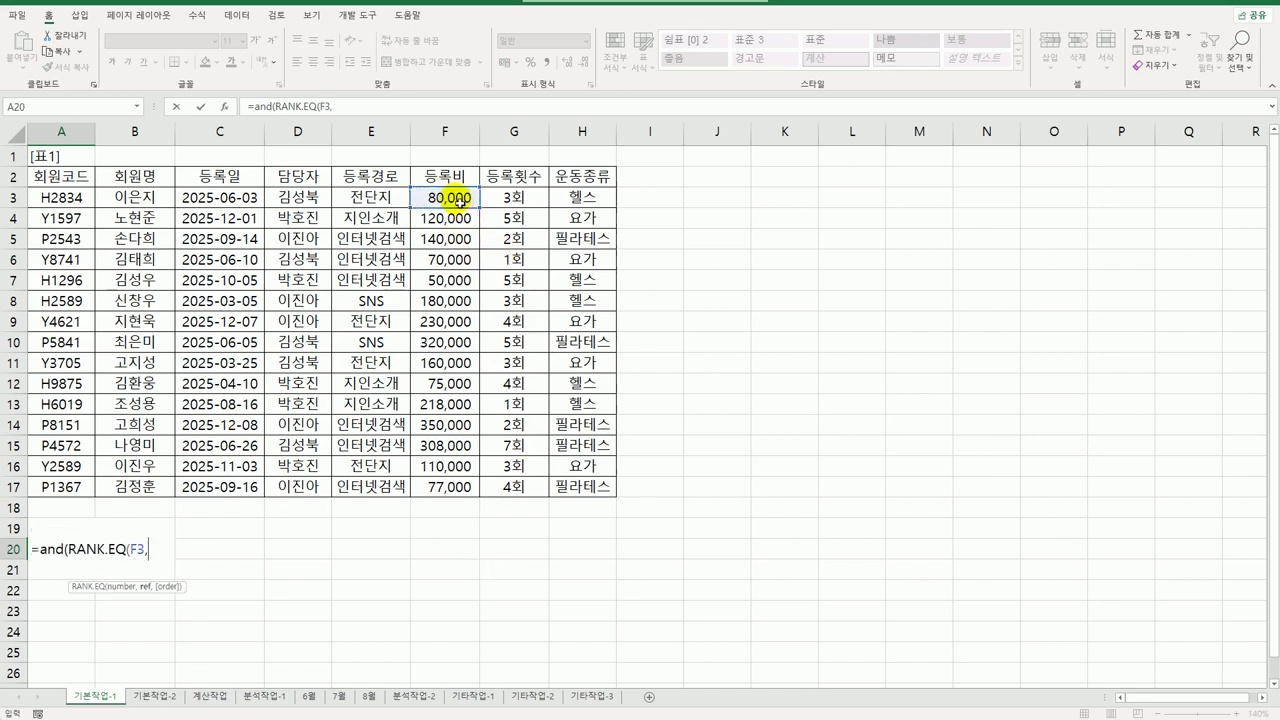
drag(450, 197, 450, 505)
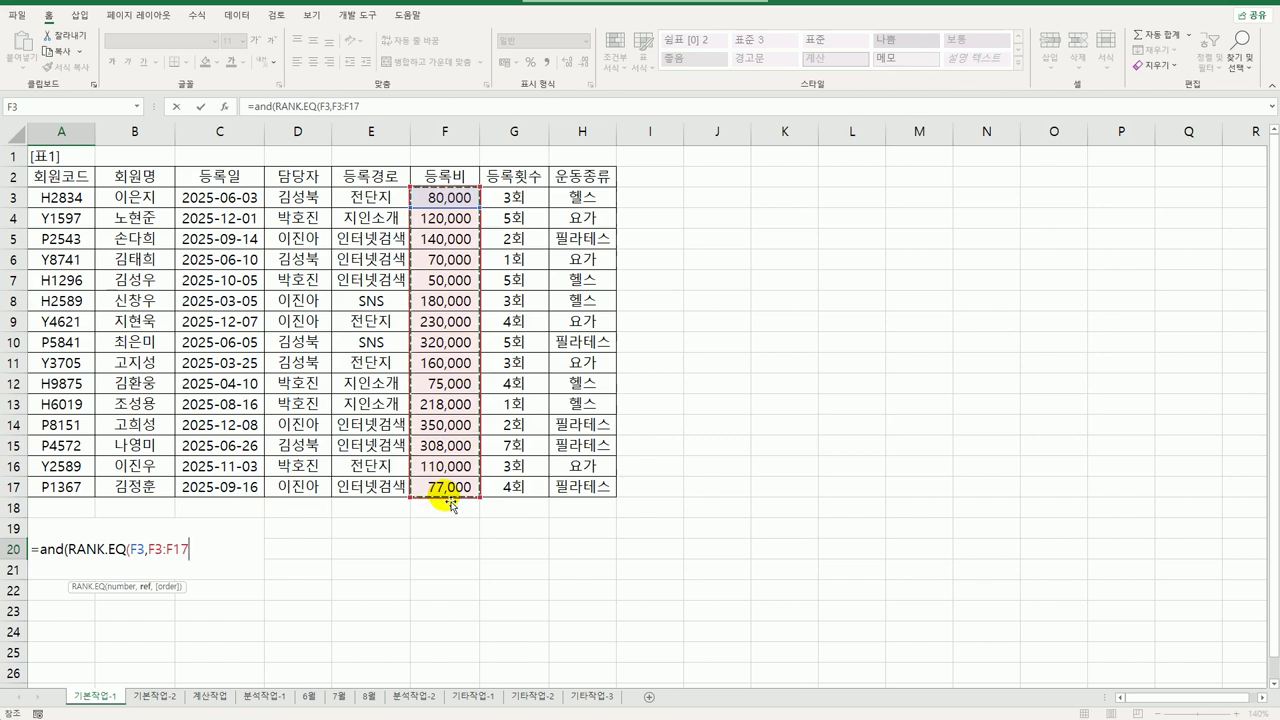
key(F4)
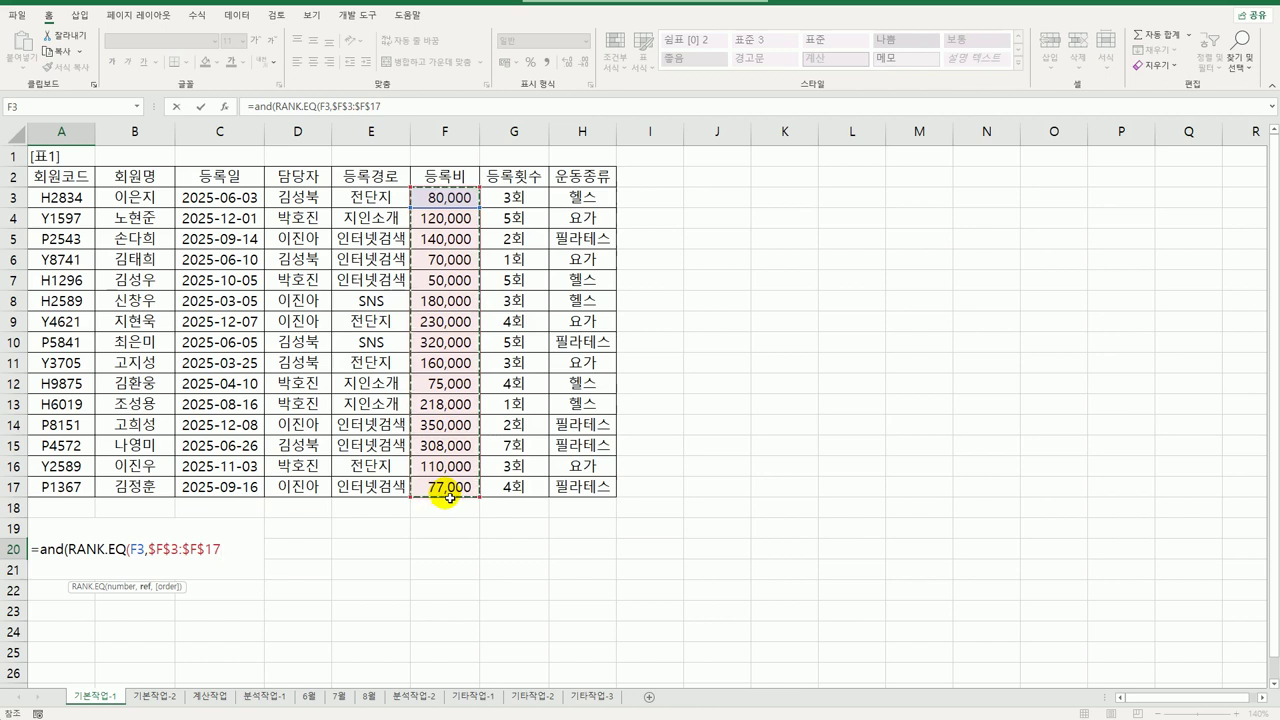
text(,)
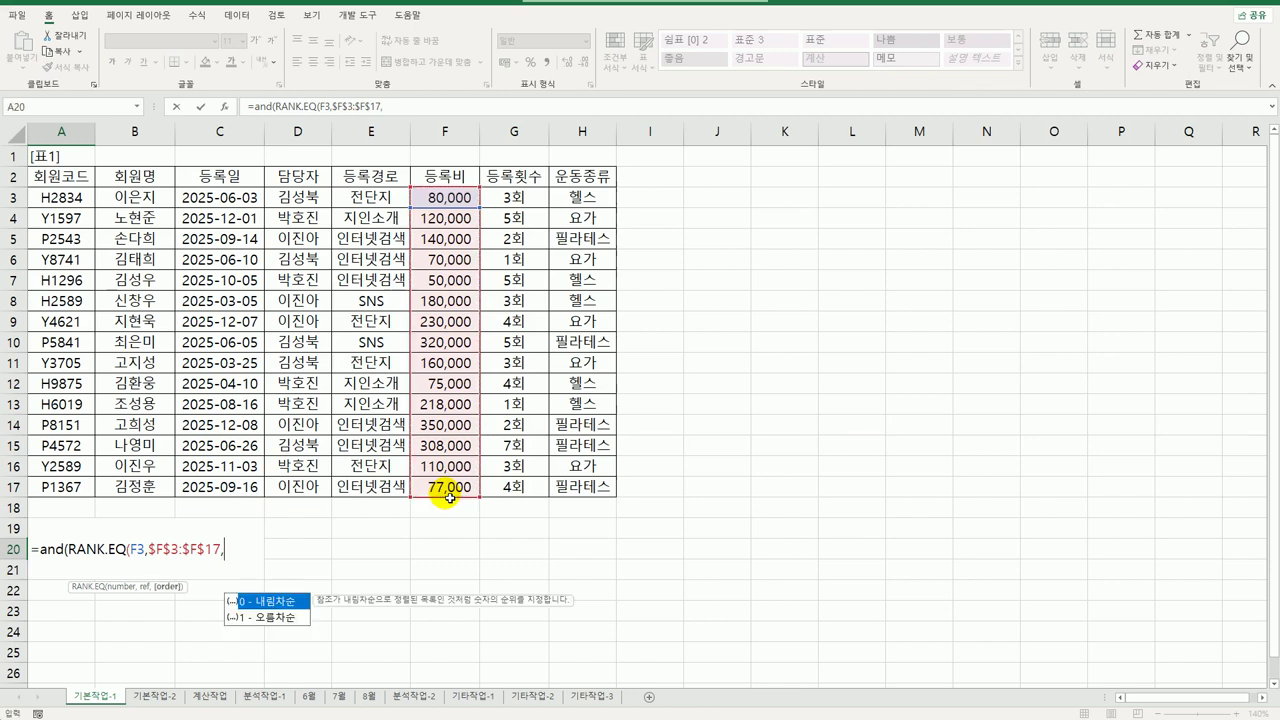
double_click(305, 600)
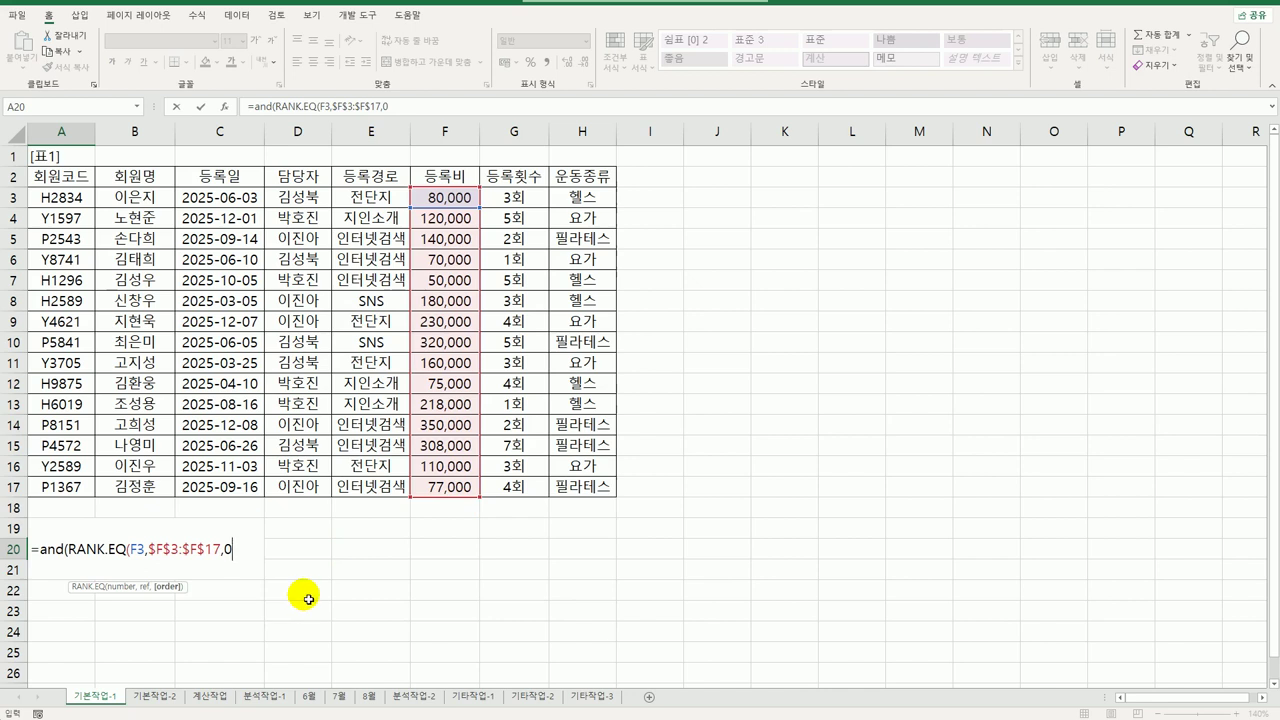
text())
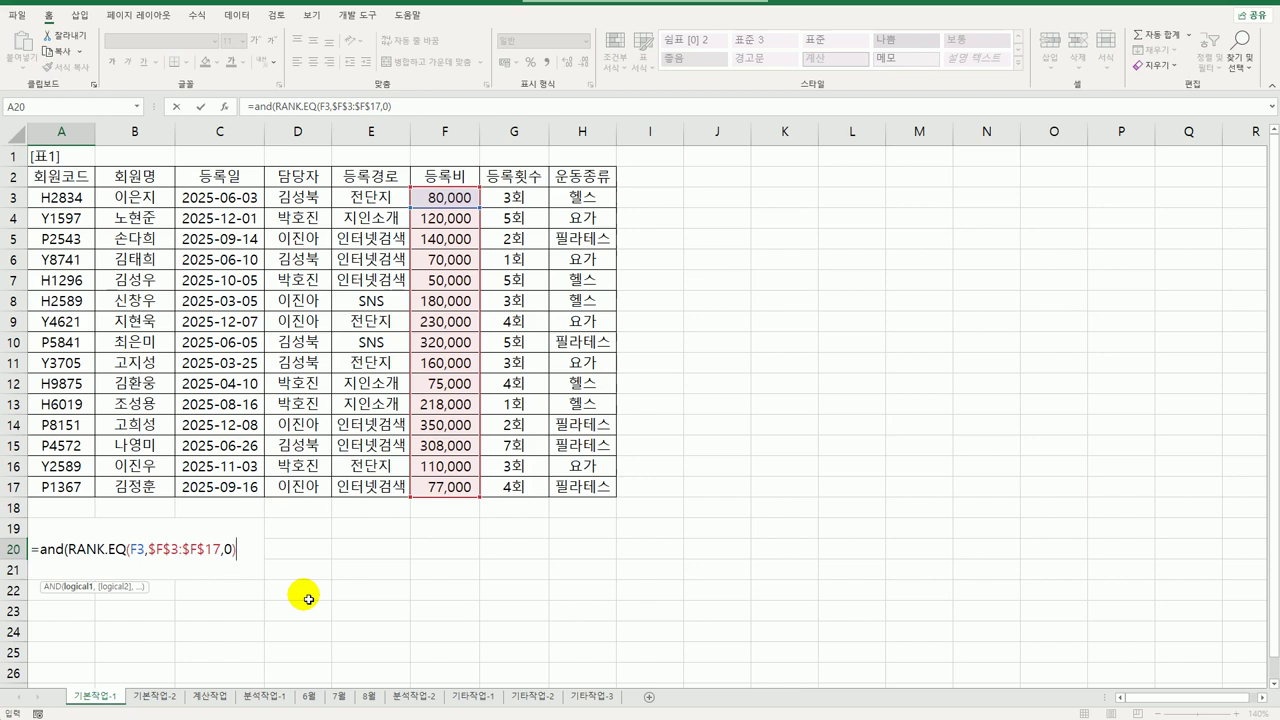
text(<=5,)
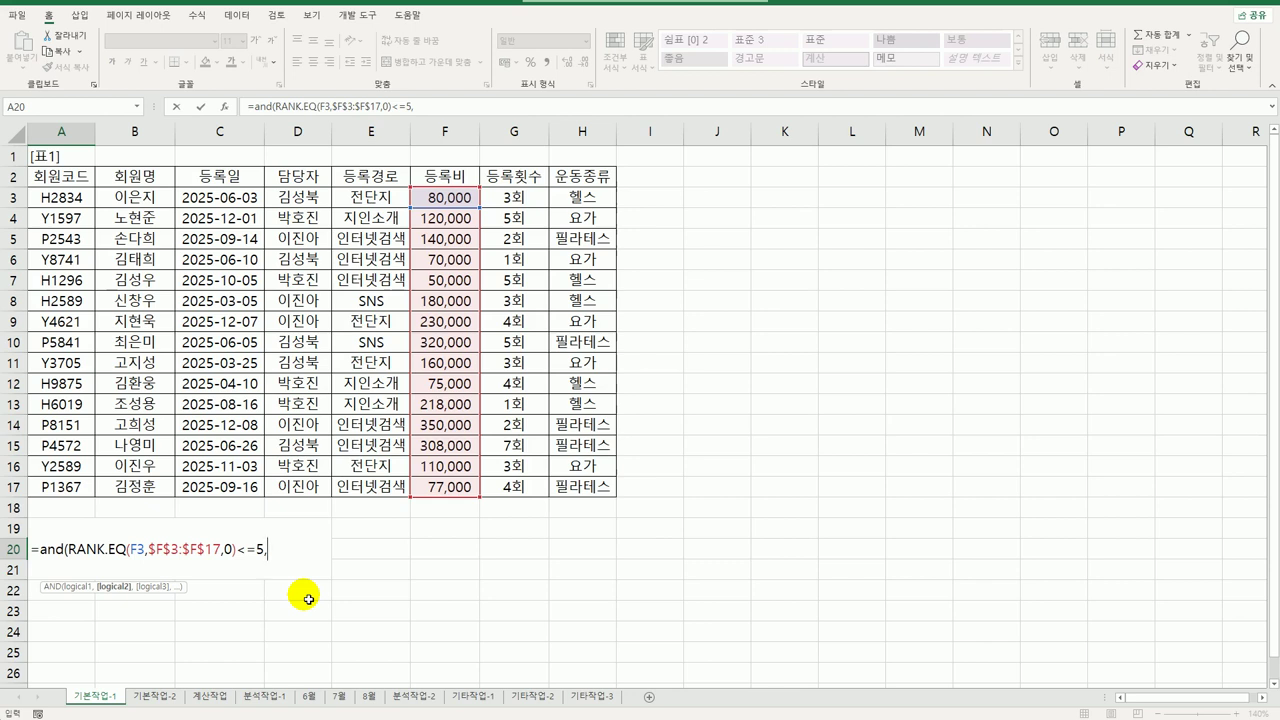
Complete the A20 formula with OR(MONTH(C3)=6,MONTH(C3)=12) as the second AND test
text(or()
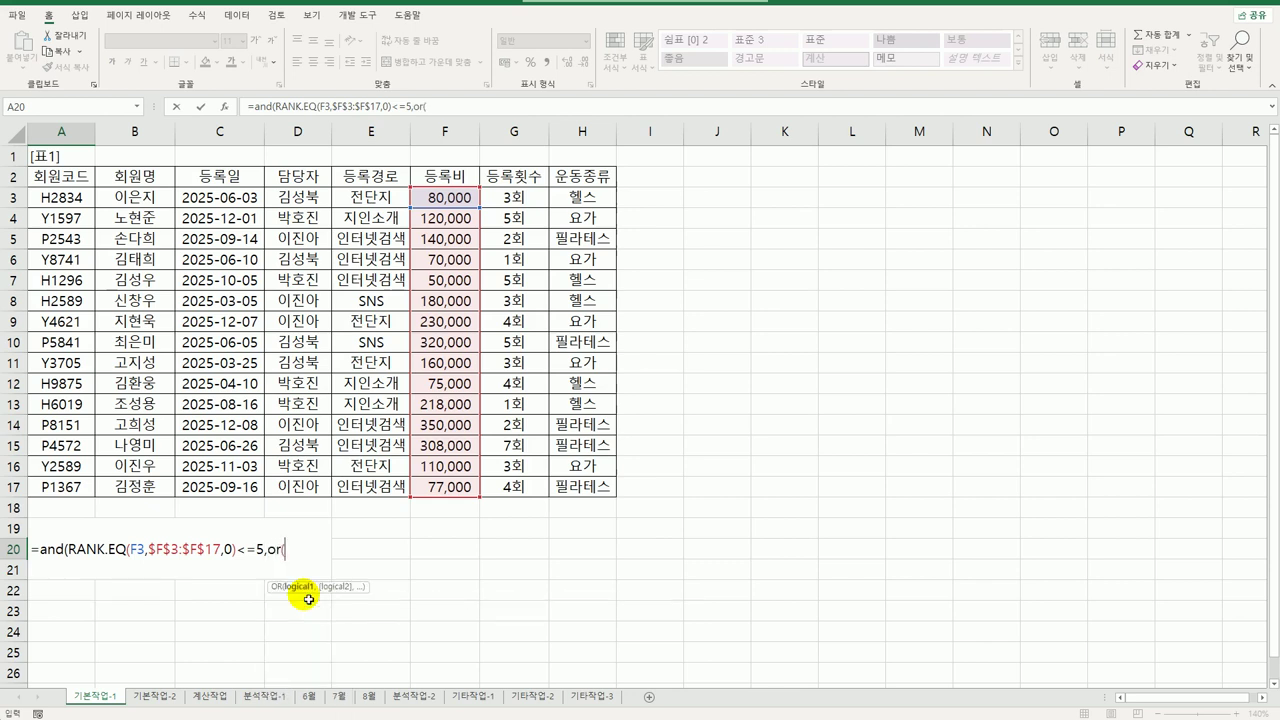
text(month)
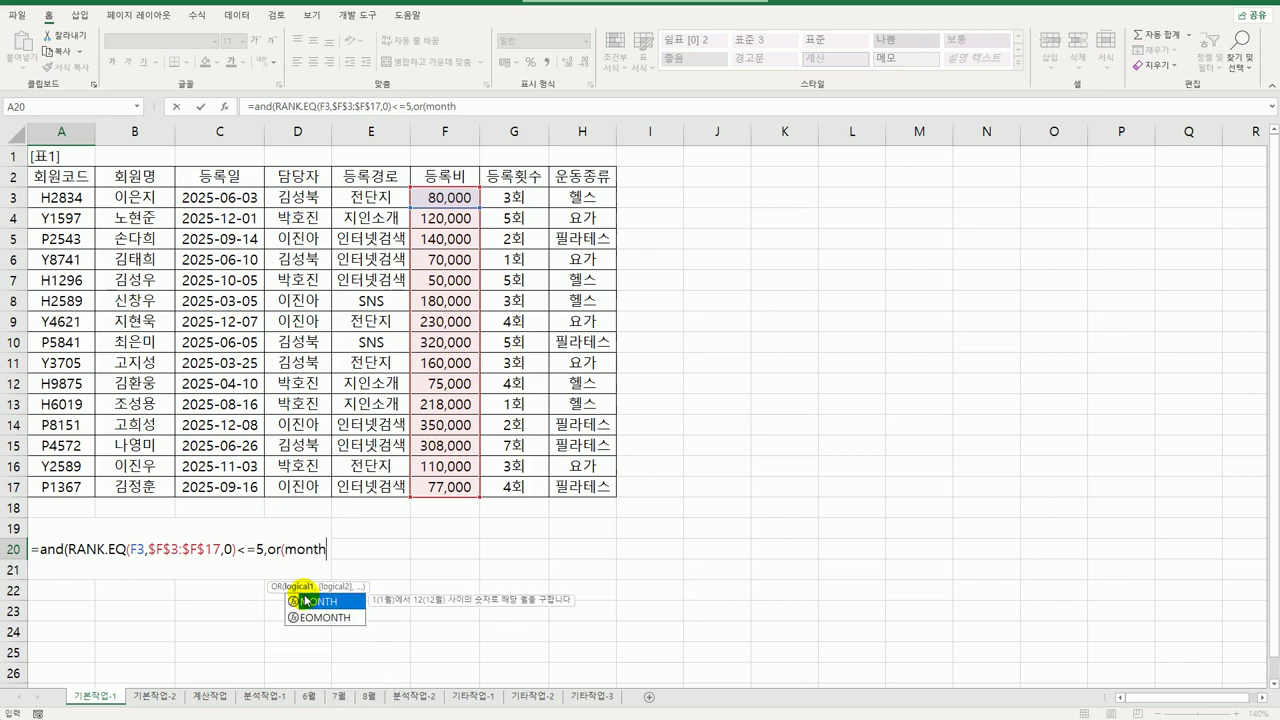
key(Tab)
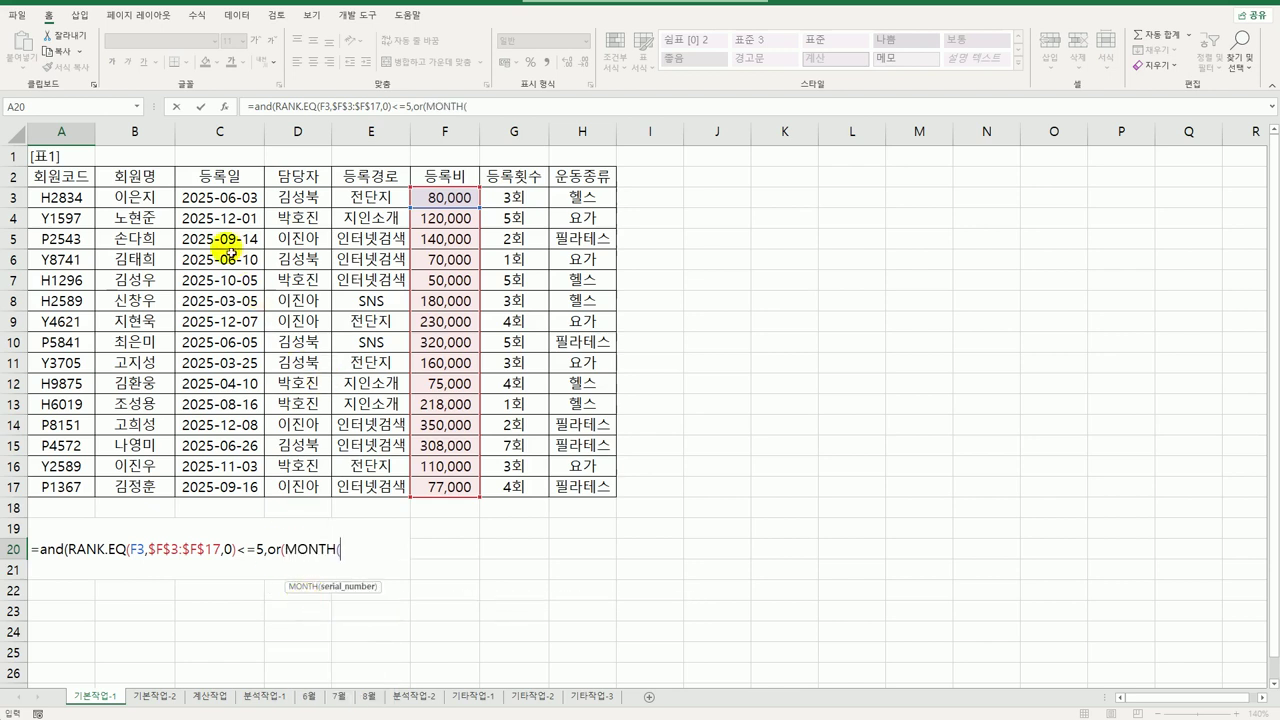
click(209, 202)
text()=)
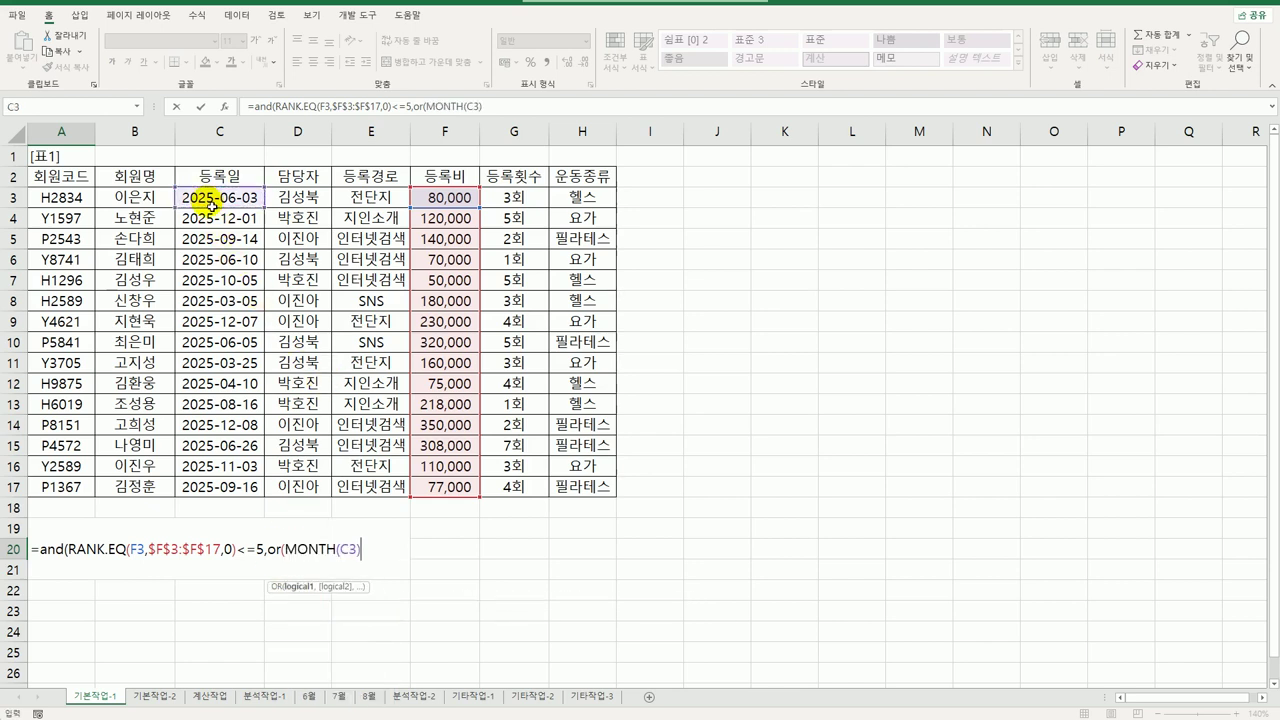
text(6,mont)
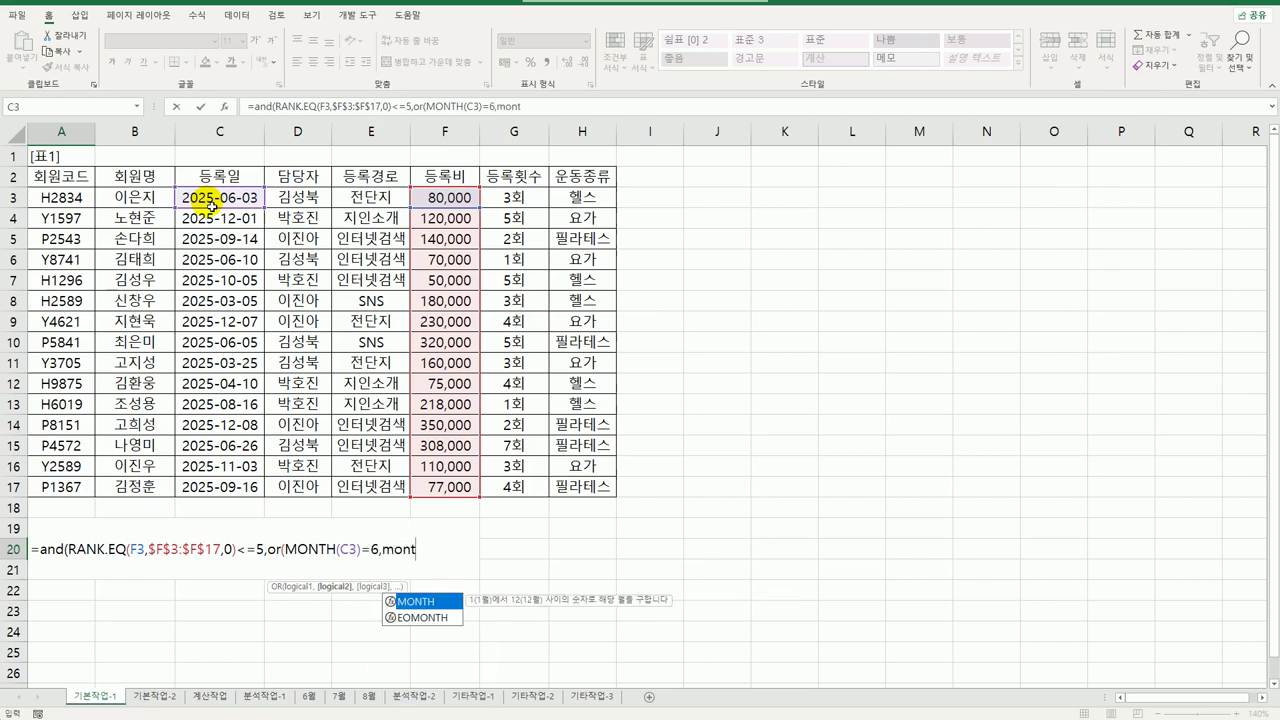
key(Tab)
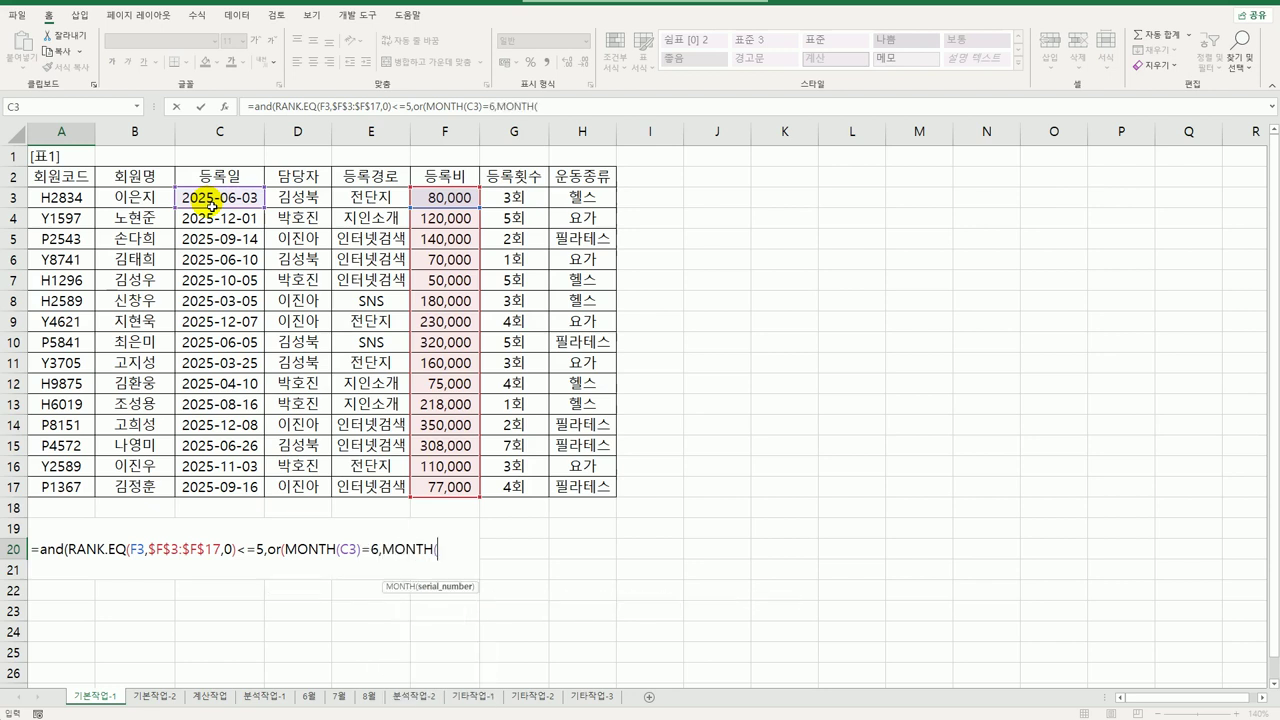
click(211, 205)
text()=12)
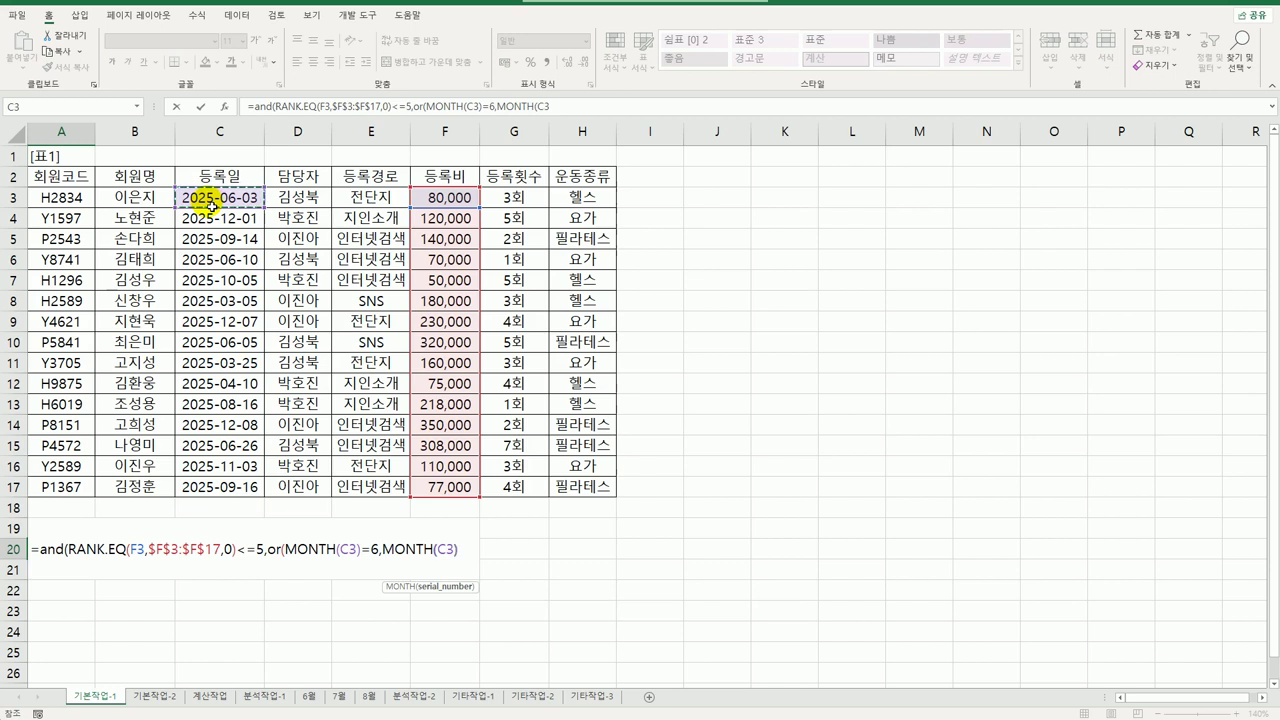
text())
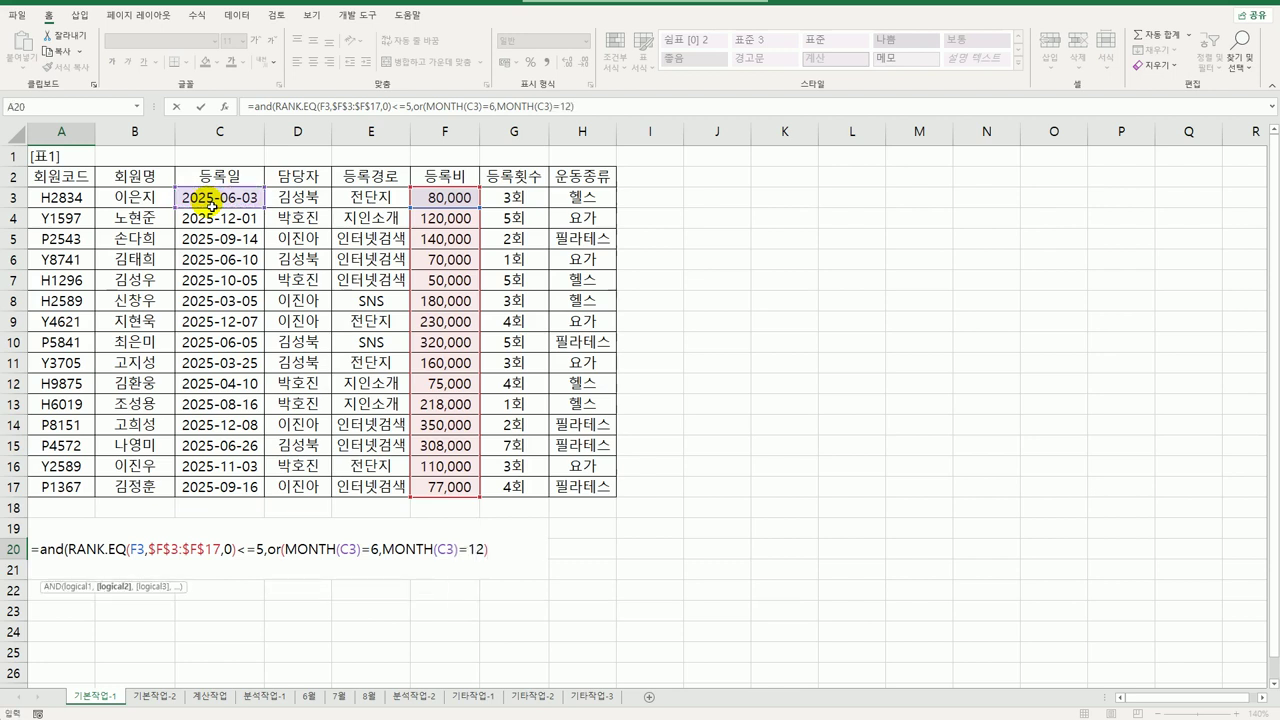
text())
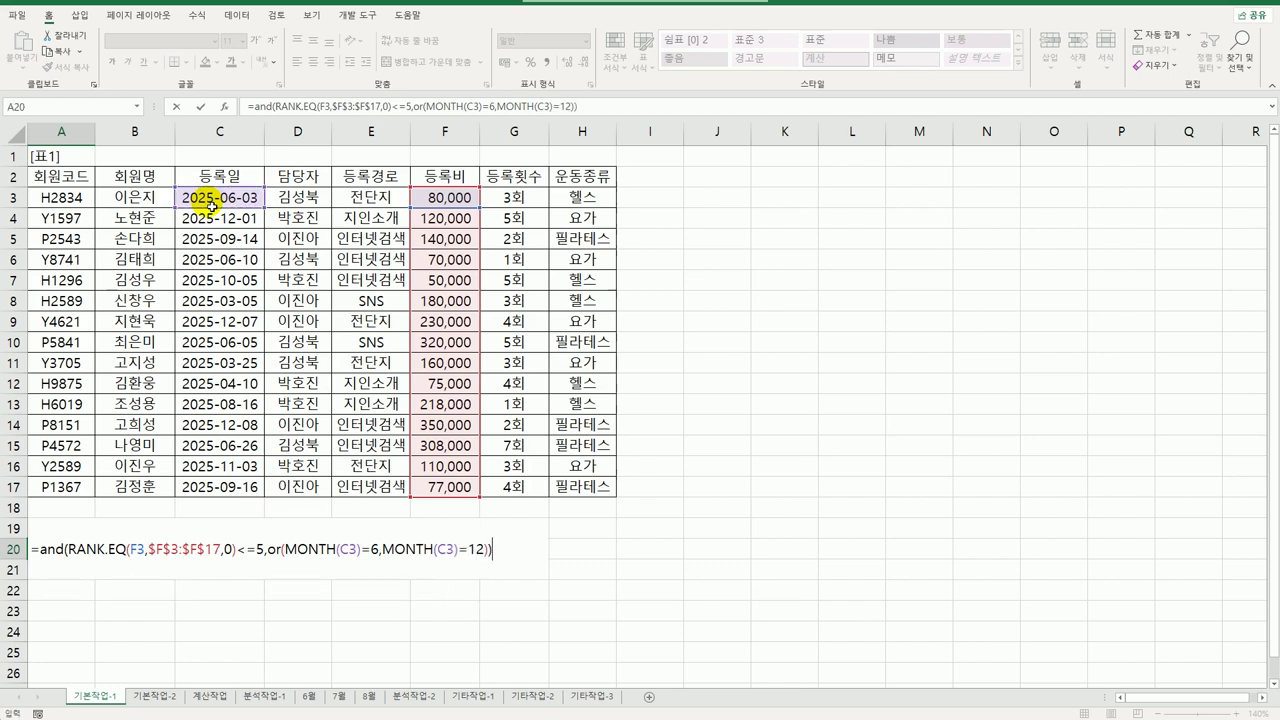
key(Return)
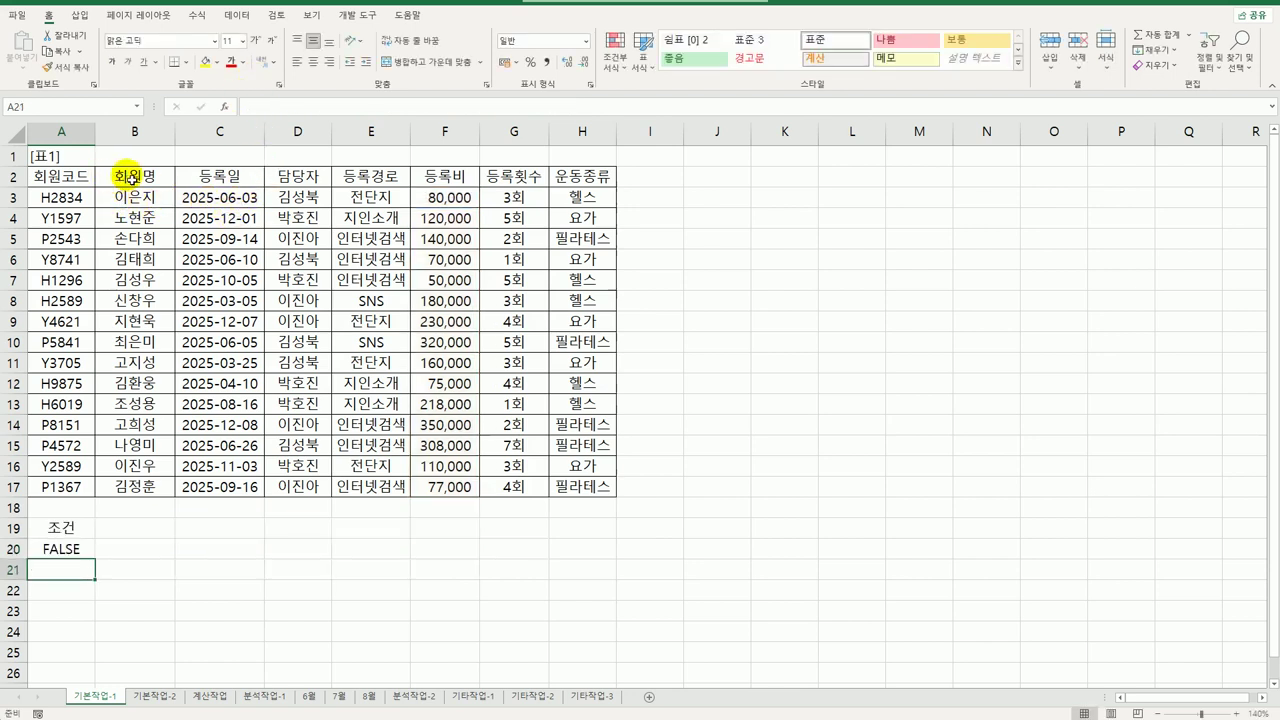
Copy the table headings 회원명, 등록일, 등록비 and 운동종류 into row 22 starting at A22
drag(132, 180, 205, 179)
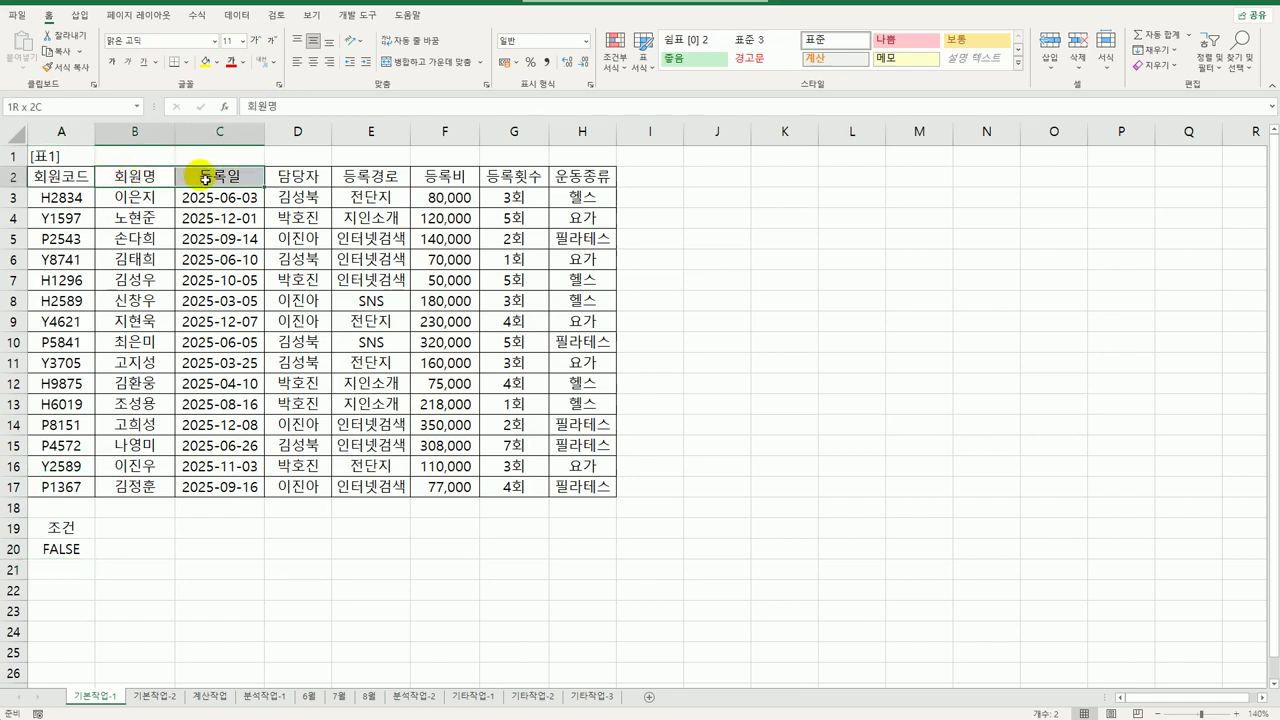
ctrl+click(462, 178)
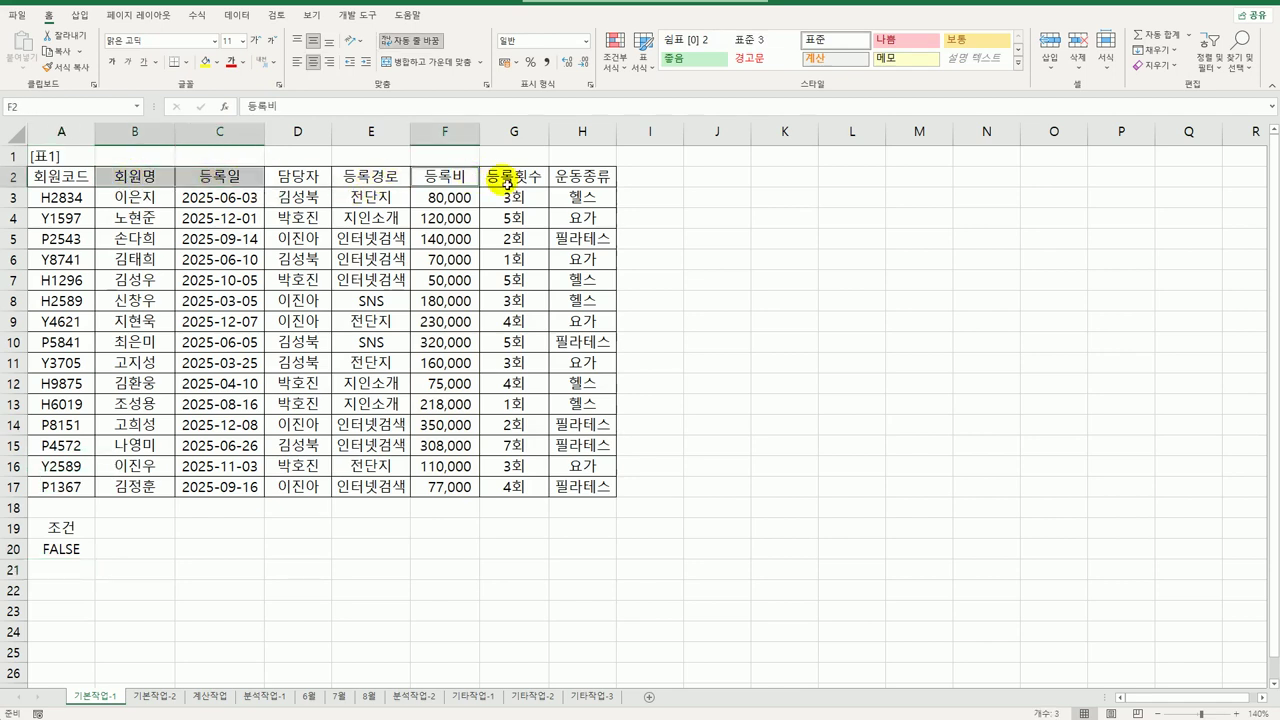
ctrl+click(582, 186)
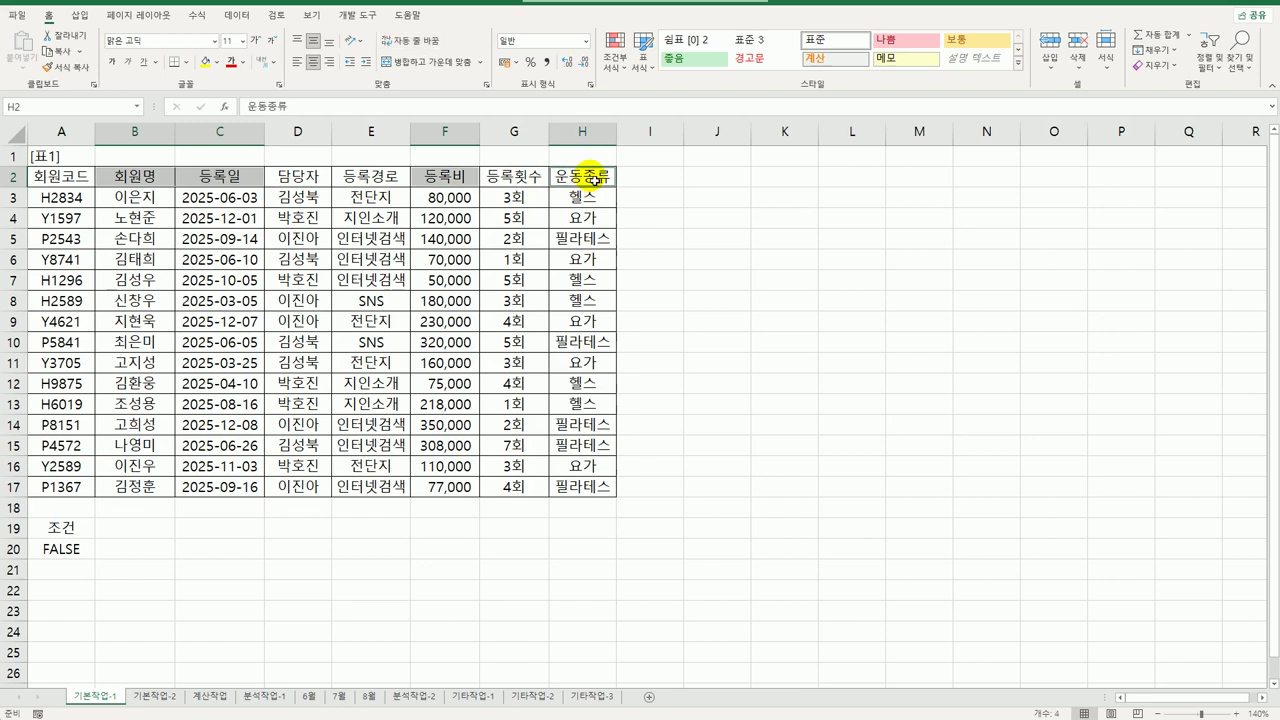
key(ctrl+c)
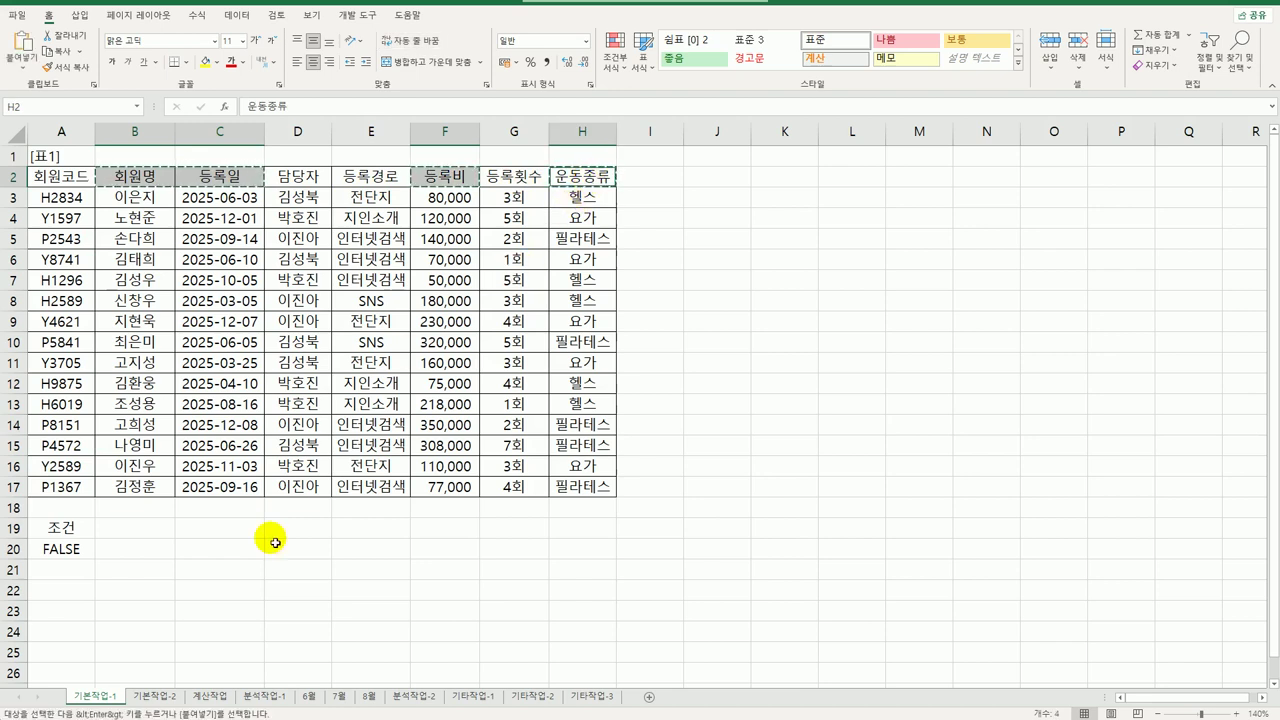
click(68, 599)
key(ctrl+v)
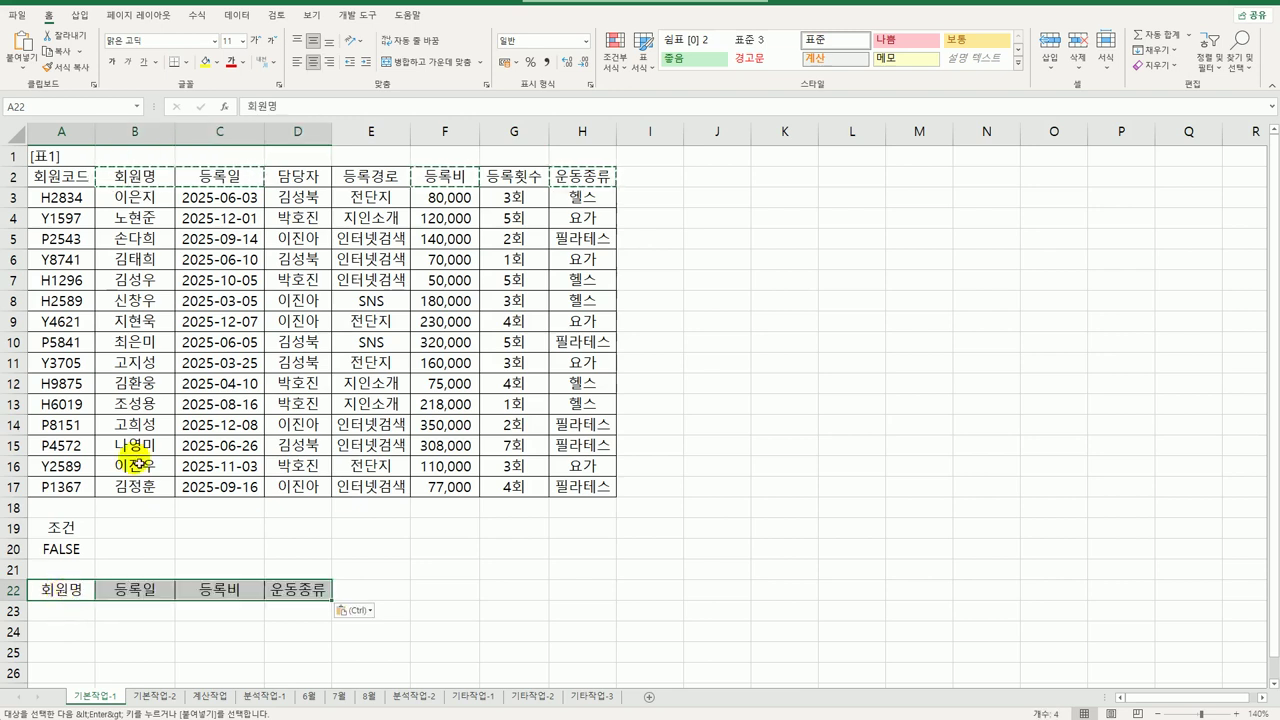
Start an advanced filter on the member table A2:H17 with A19:A20 as the criteria range
click(236, 285)
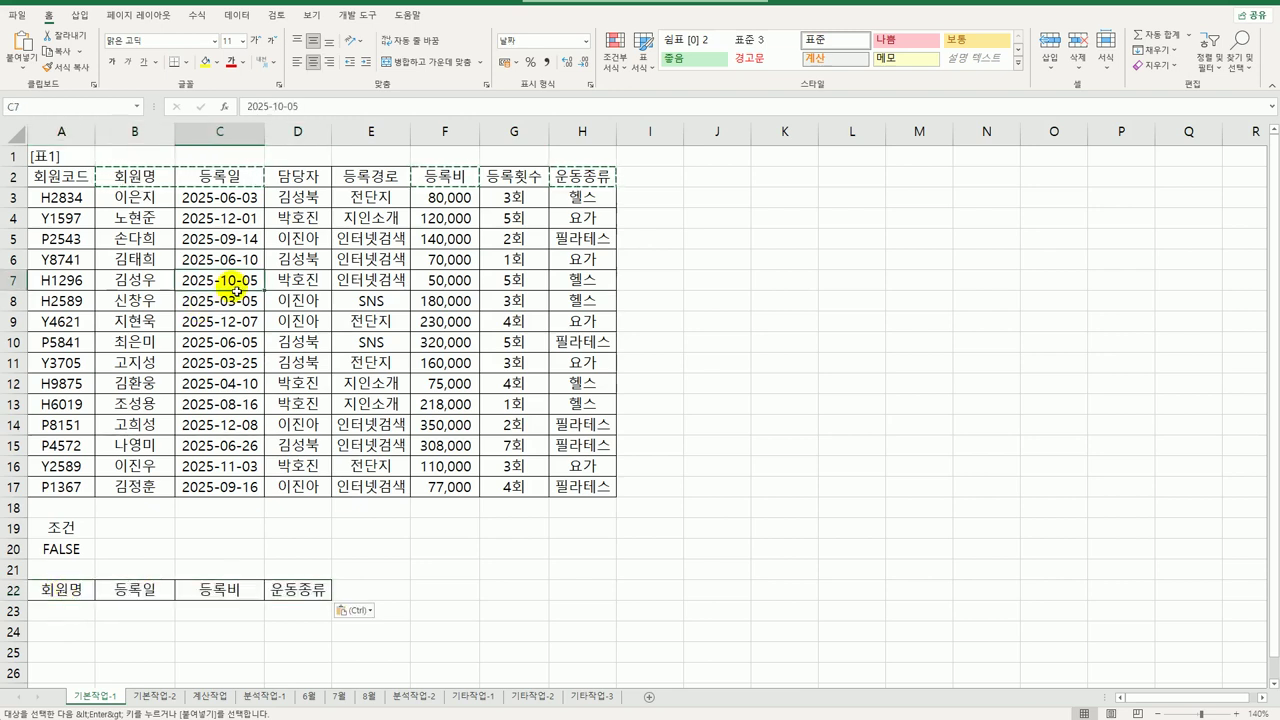
click(237, 15)
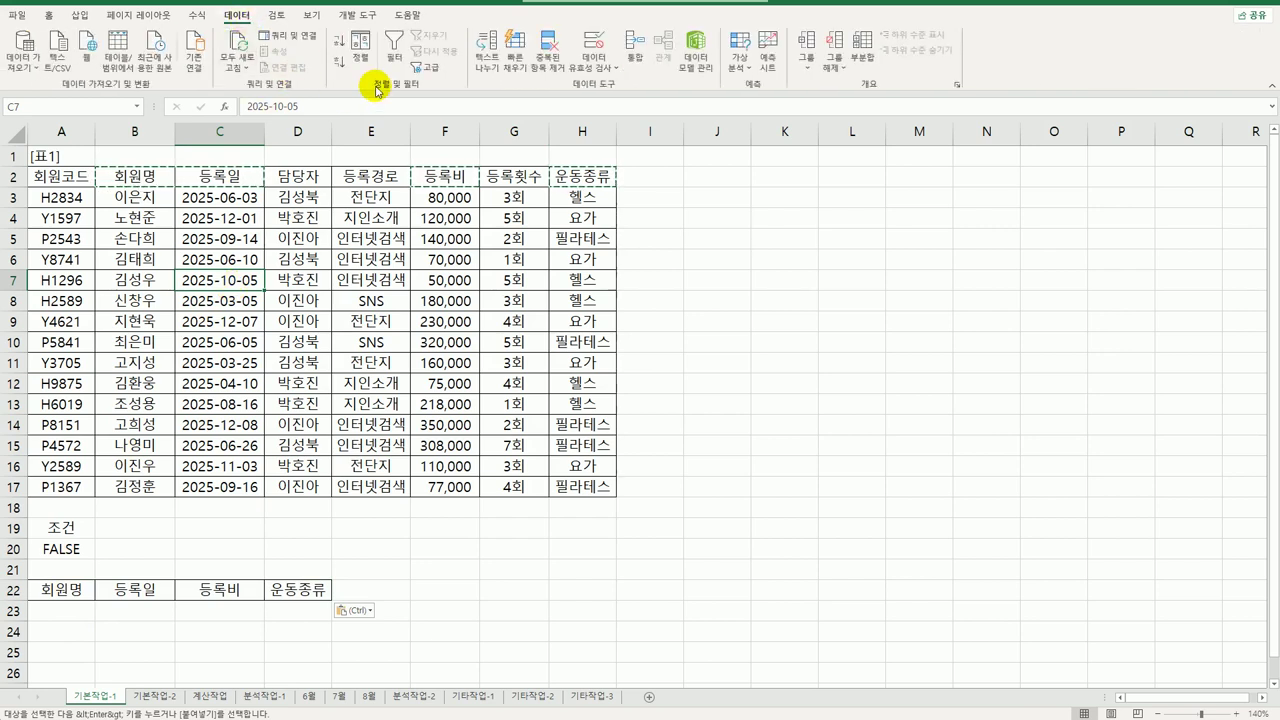
click(425, 67)
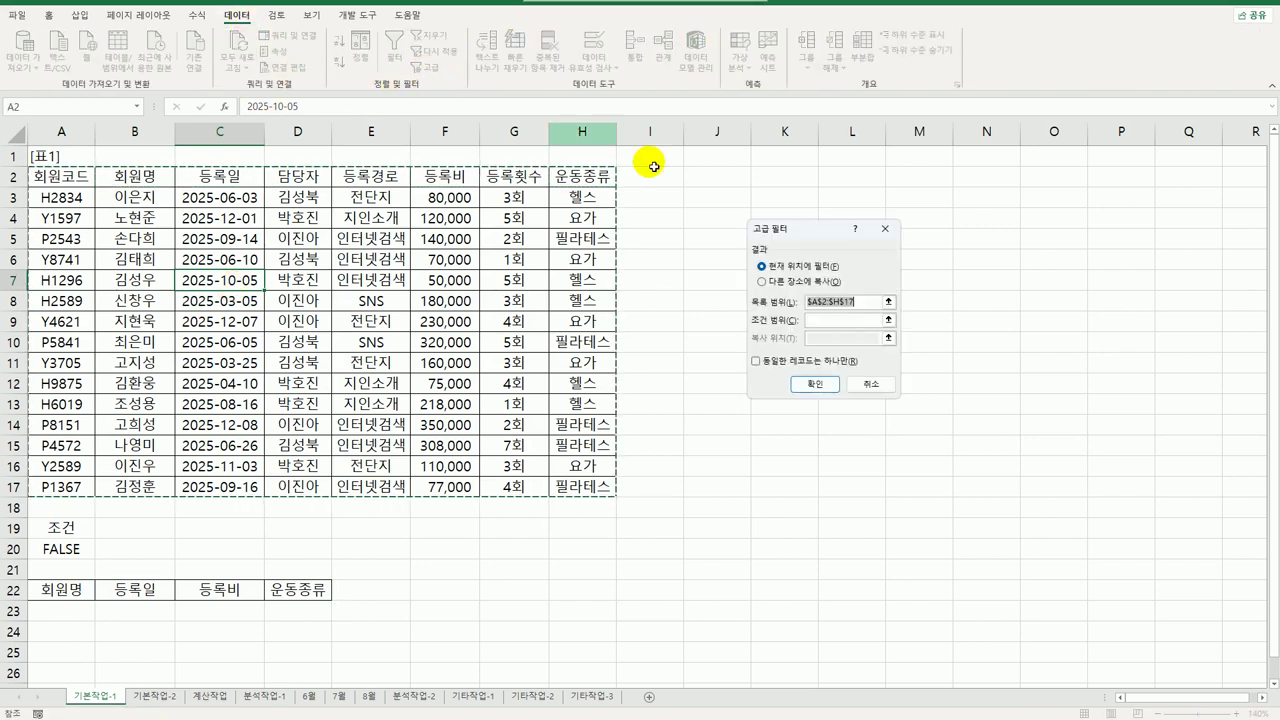
click(830, 321)
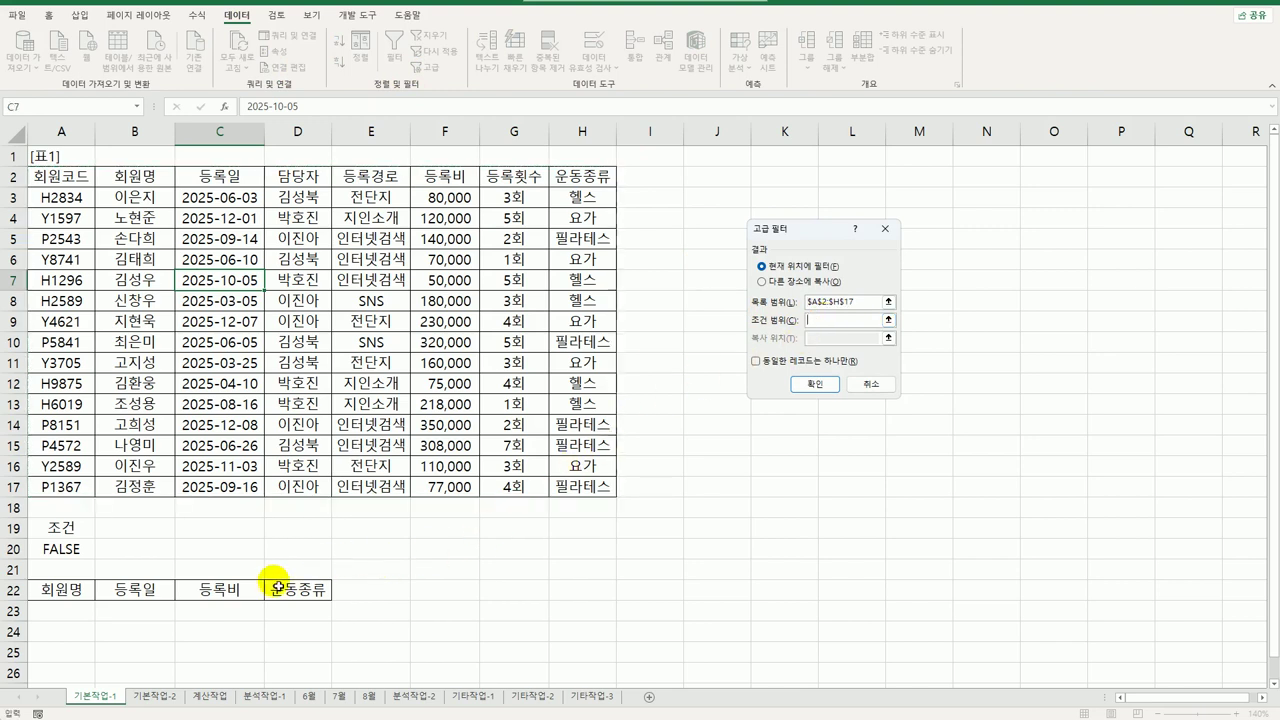
click(70, 530)
drag(75, 545, 75, 549)
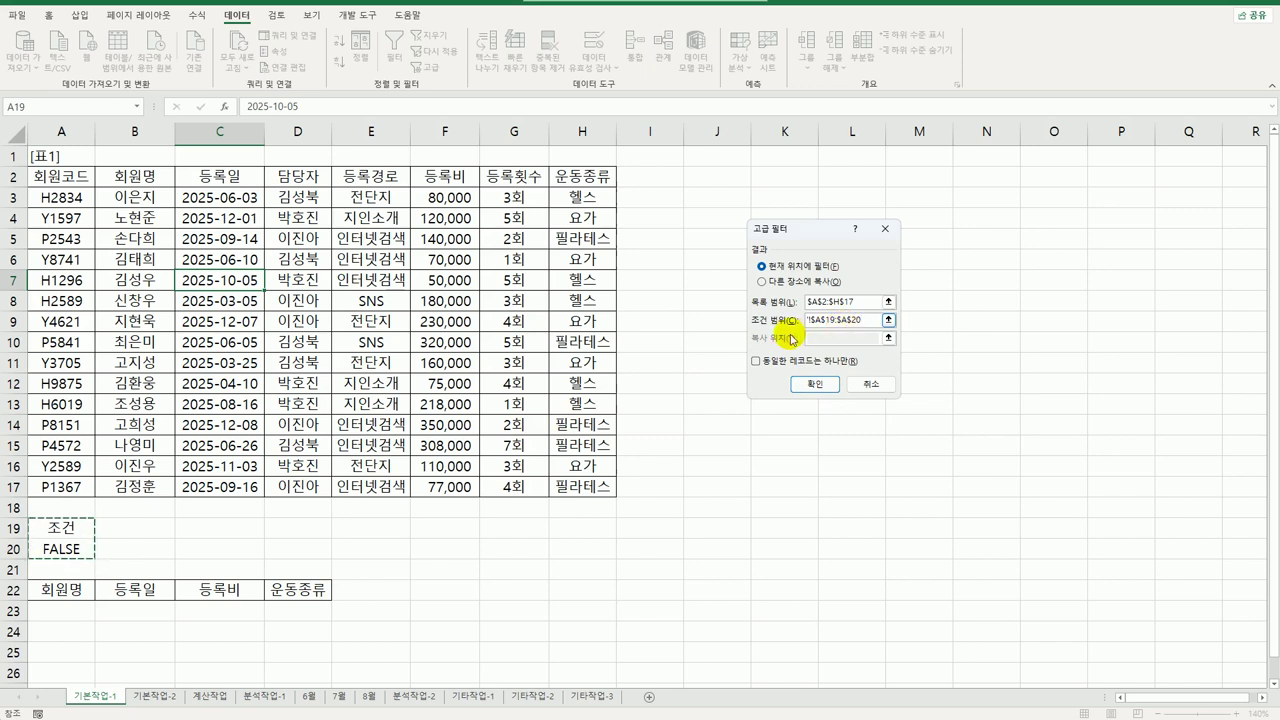
Set the filter to copy its results to another location, the headings in A22:D22, and run it
click(795, 281)
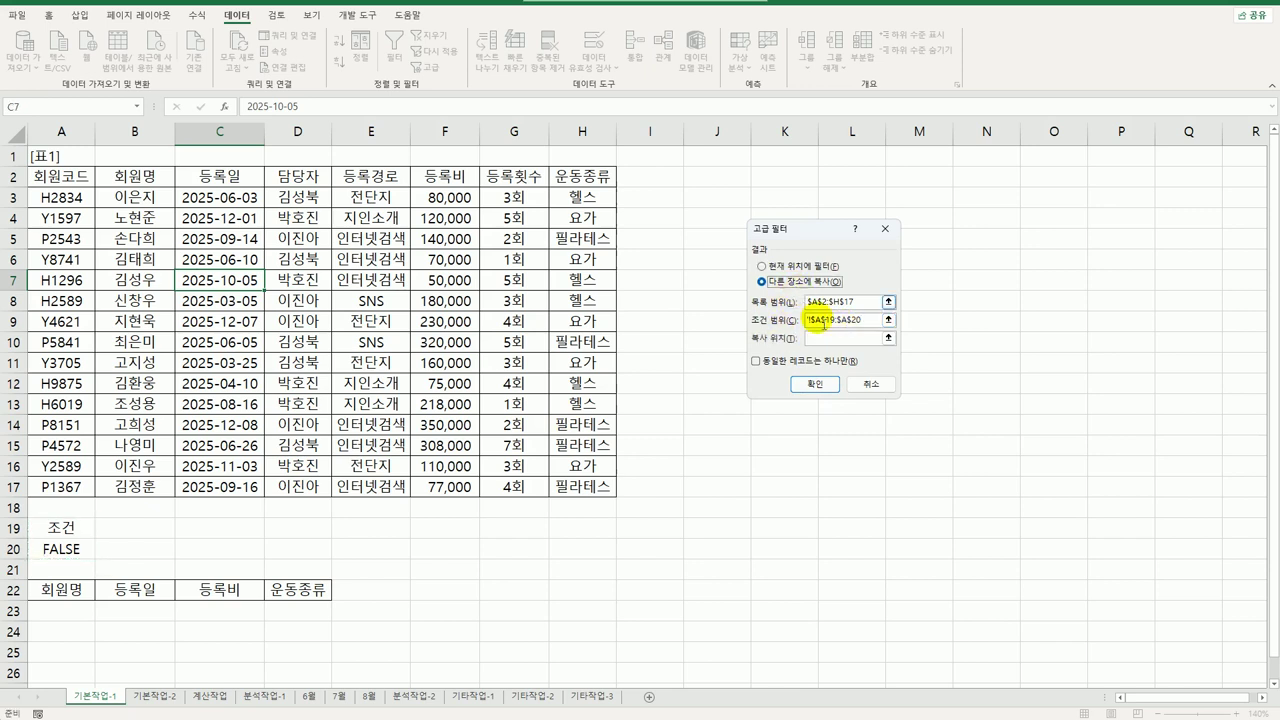
click(835, 349)
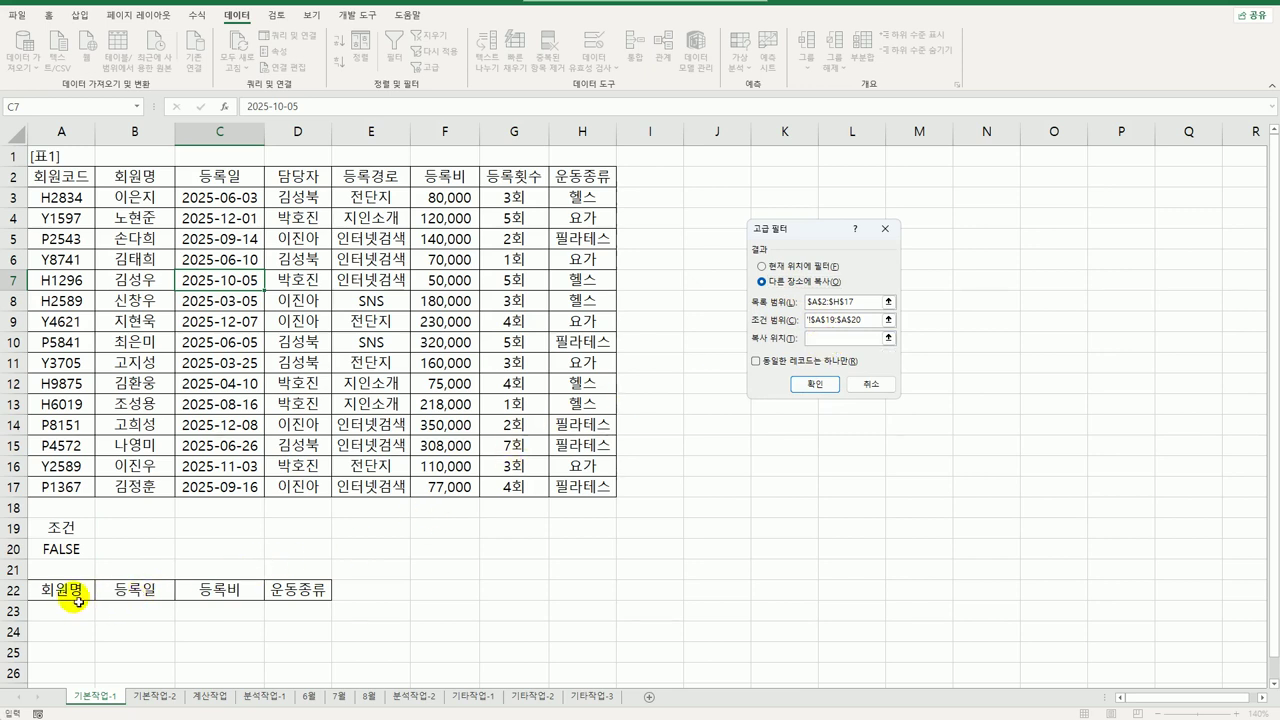
drag(77, 590, 284, 596)
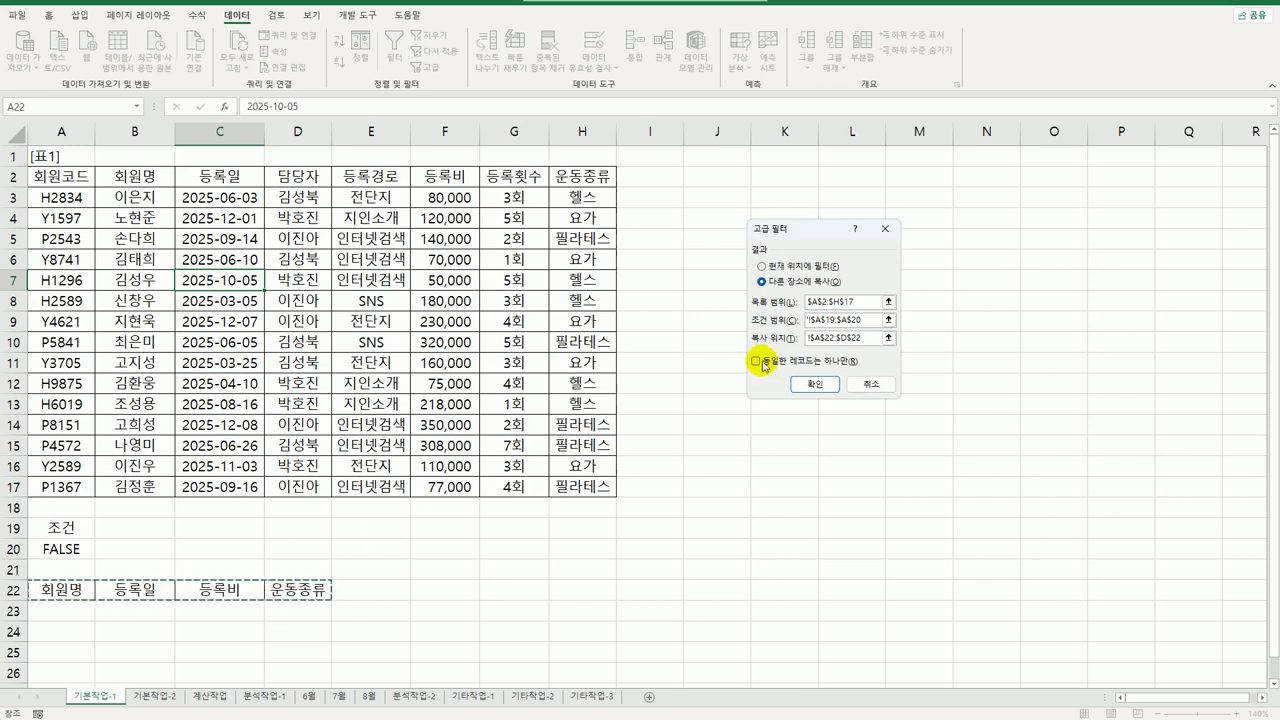
click(815, 386)
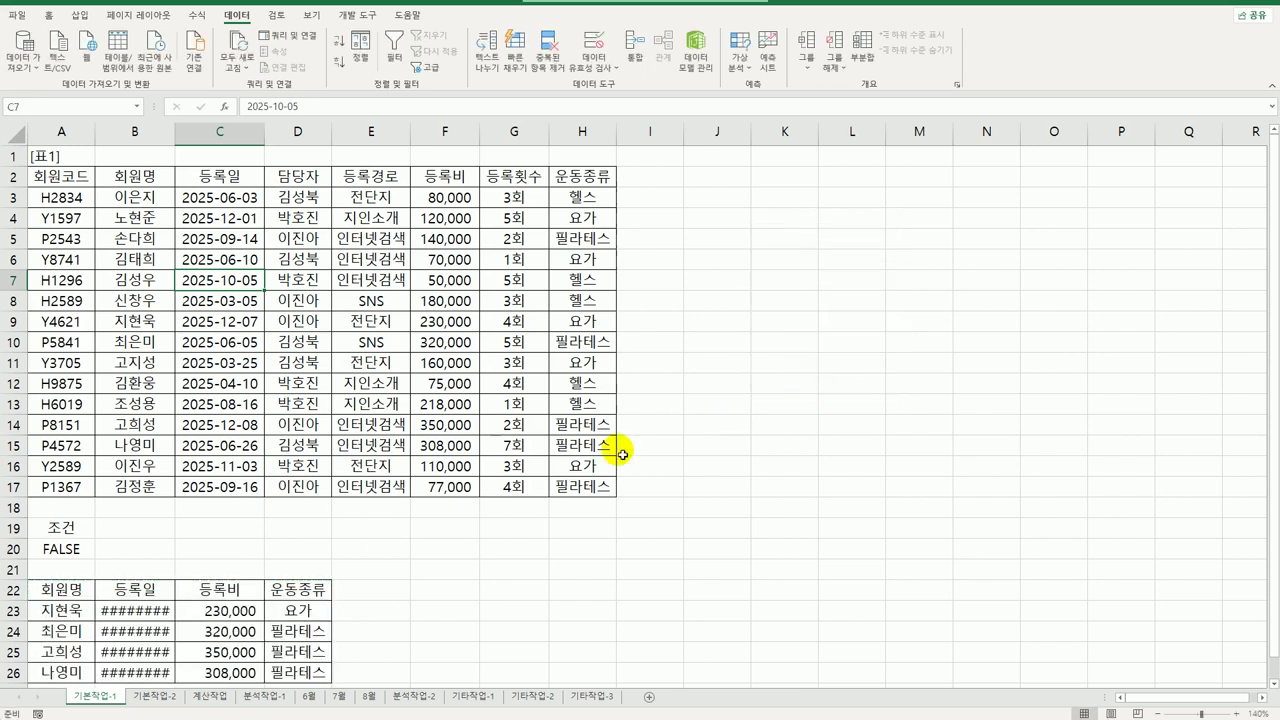
Auto-fit column B to show the extracted 등록일 dates in full and review the extracted rows
double_click(176, 136)
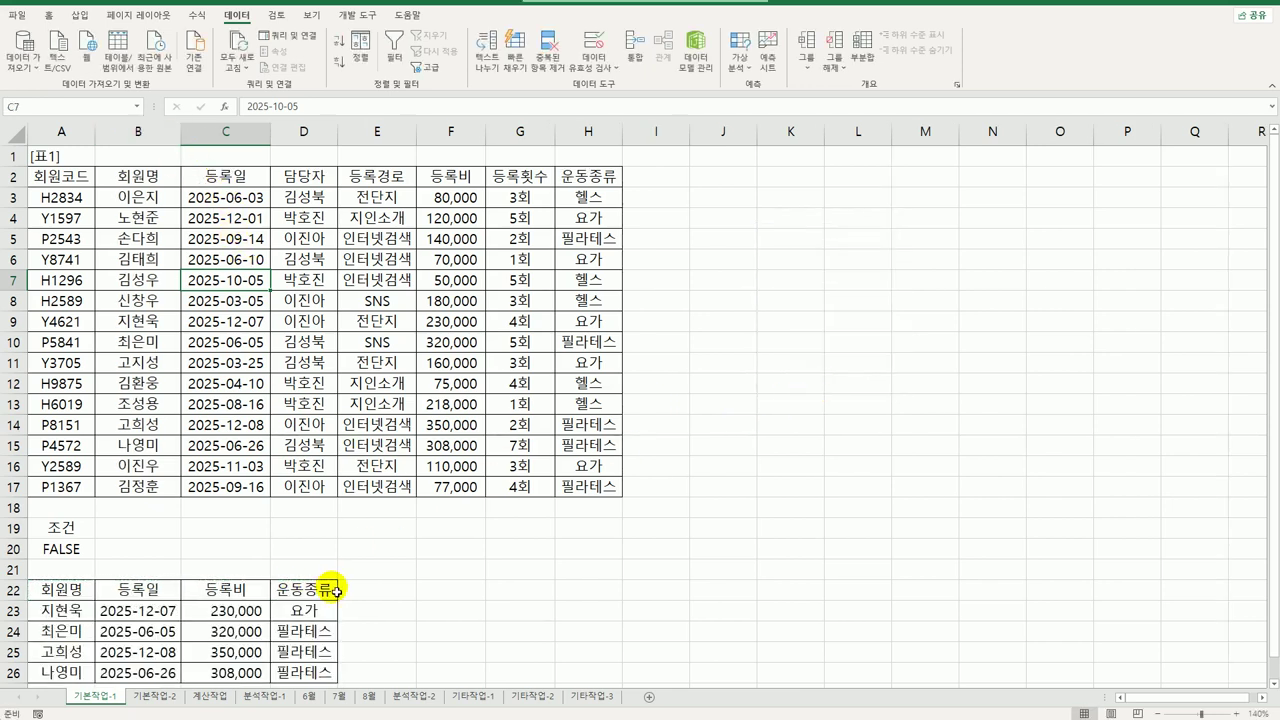
scroll(337, 588, down, 3)
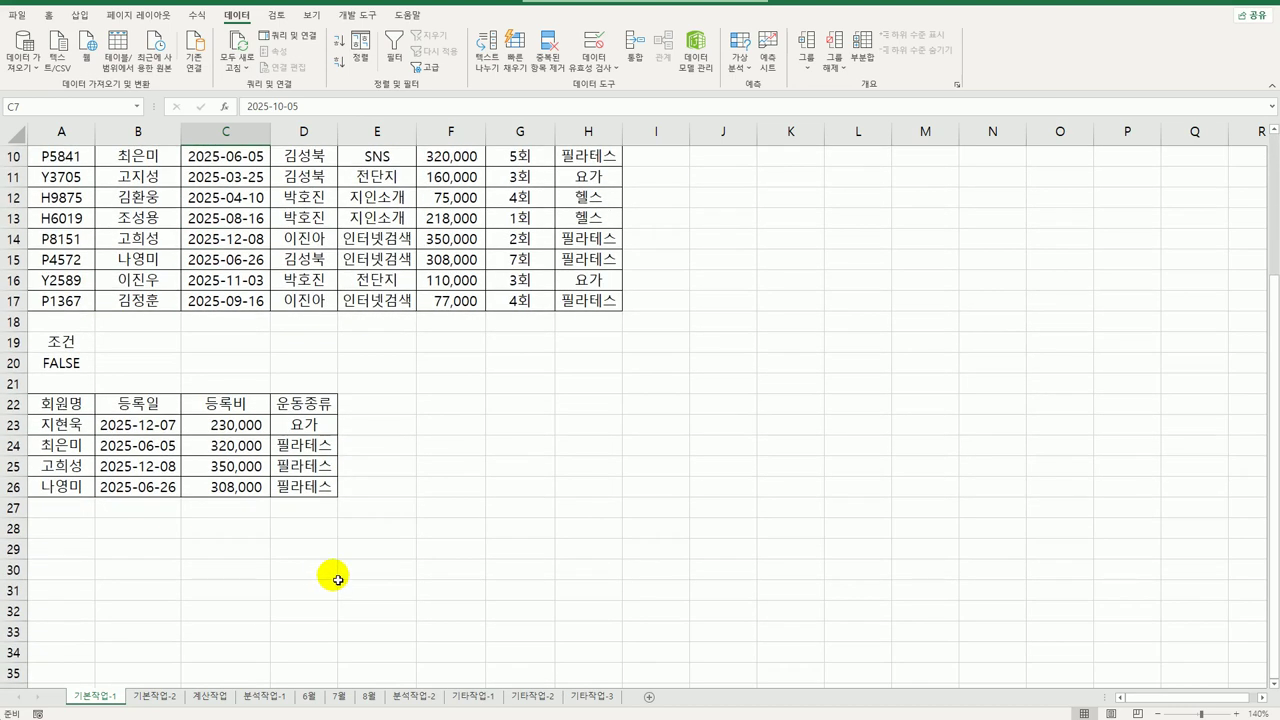
scroll(337, 580, up, 3)
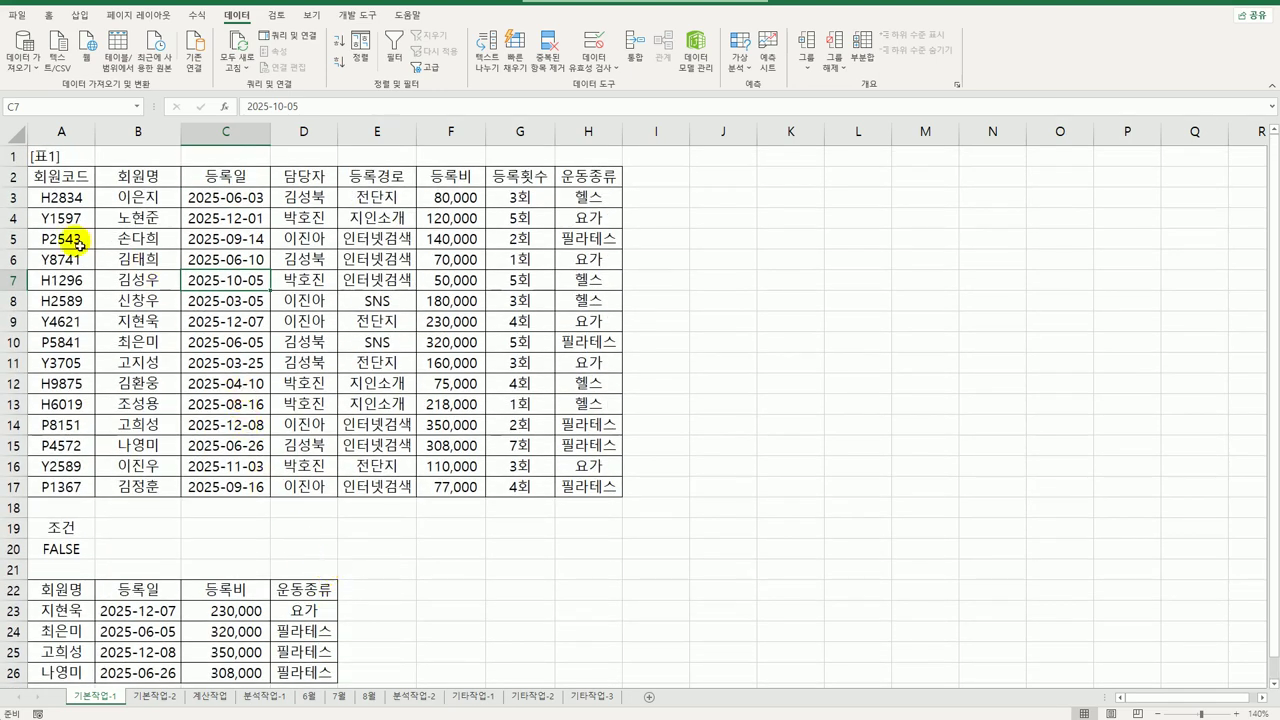
Create a new conditional formatting rule for A3:H17 that uses a formula to determine the formatted cells
drag(42, 205, 566, 483)
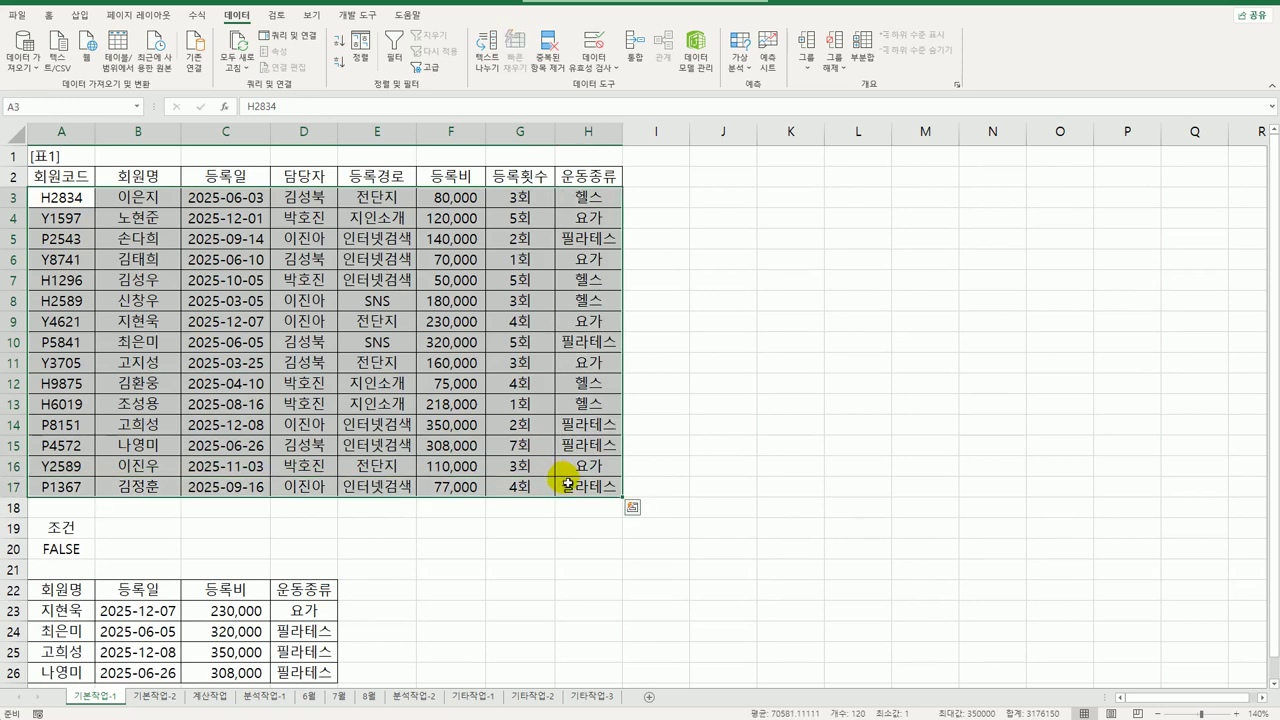
click(44, 18)
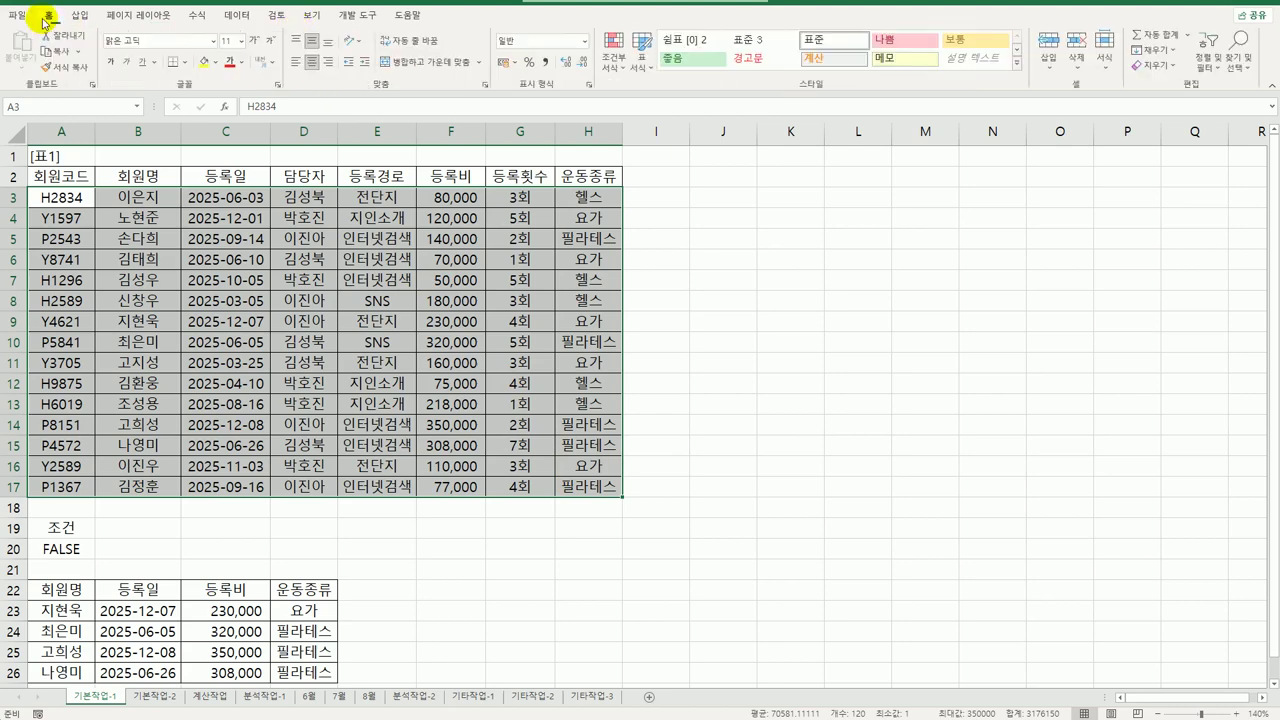
click(609, 62)
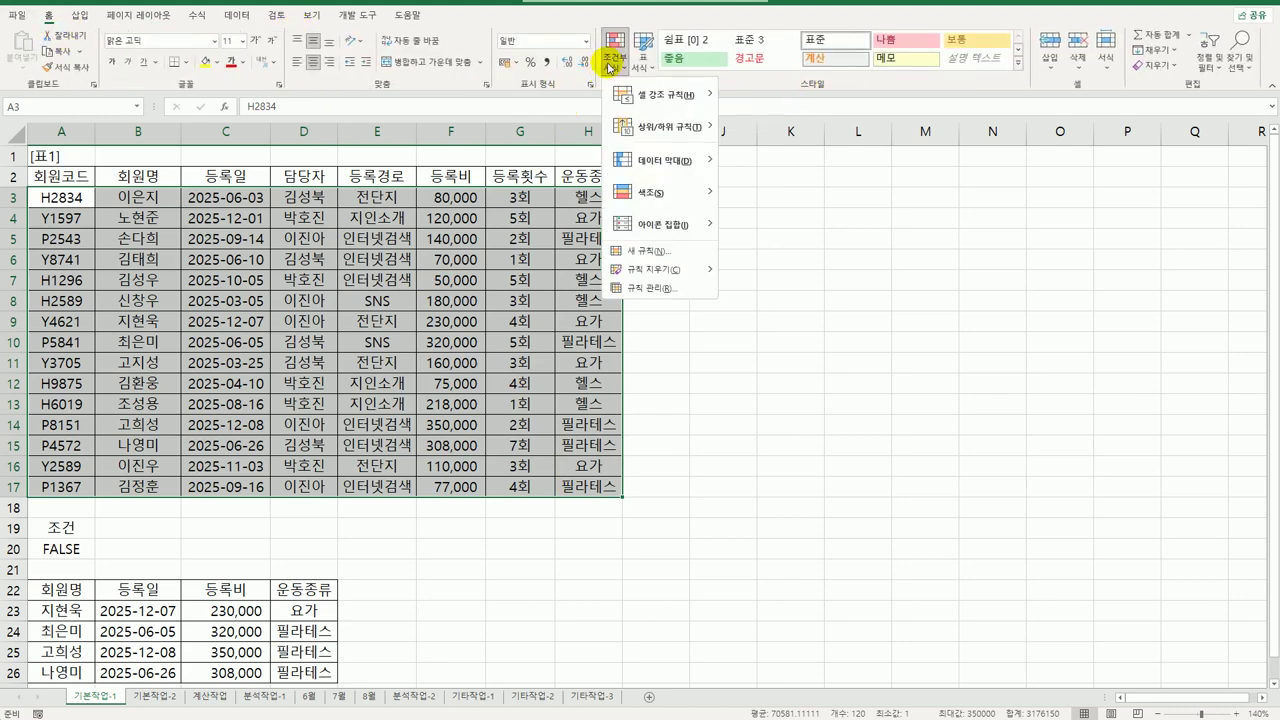
click(646, 251)
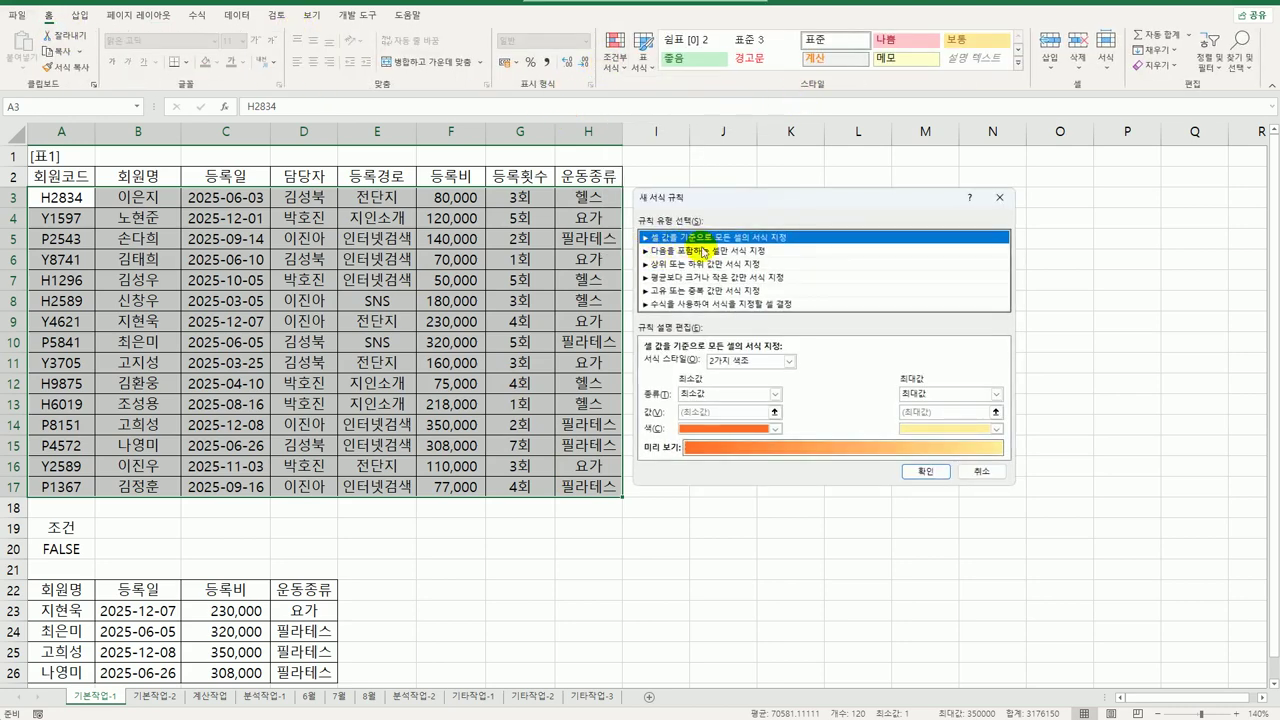
click(711, 304)
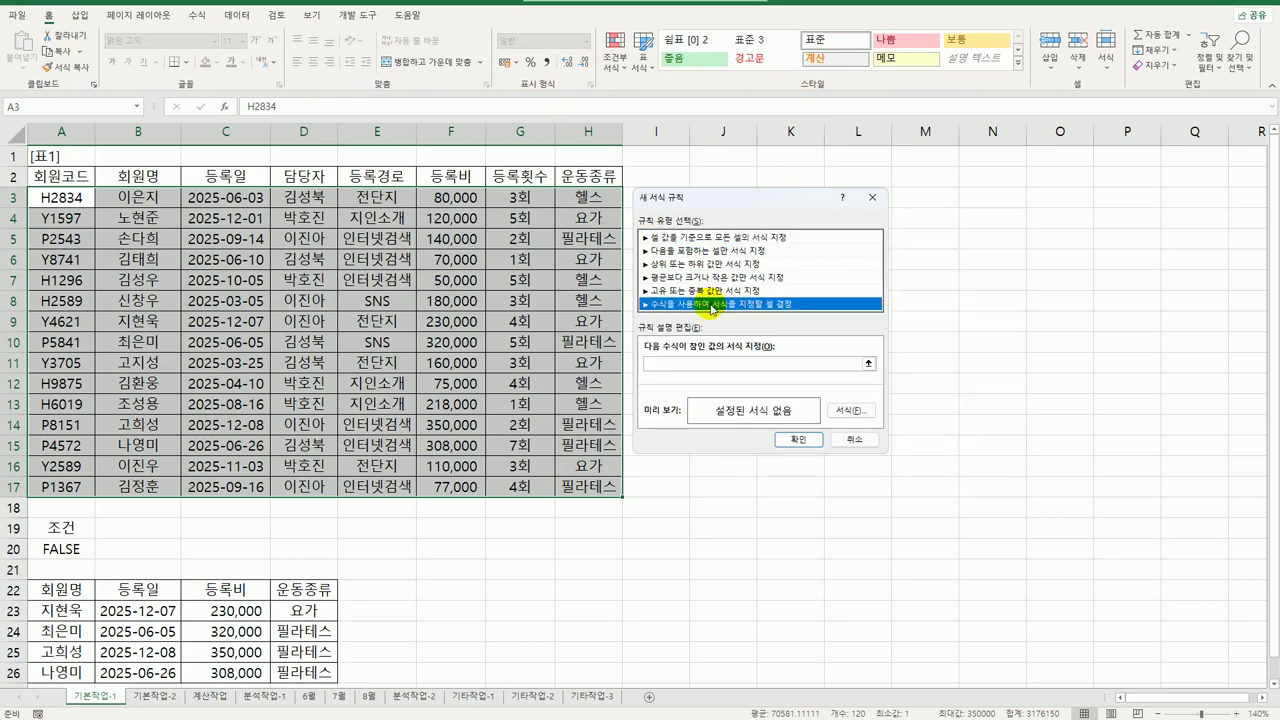
drag(729, 194, 783, 179)
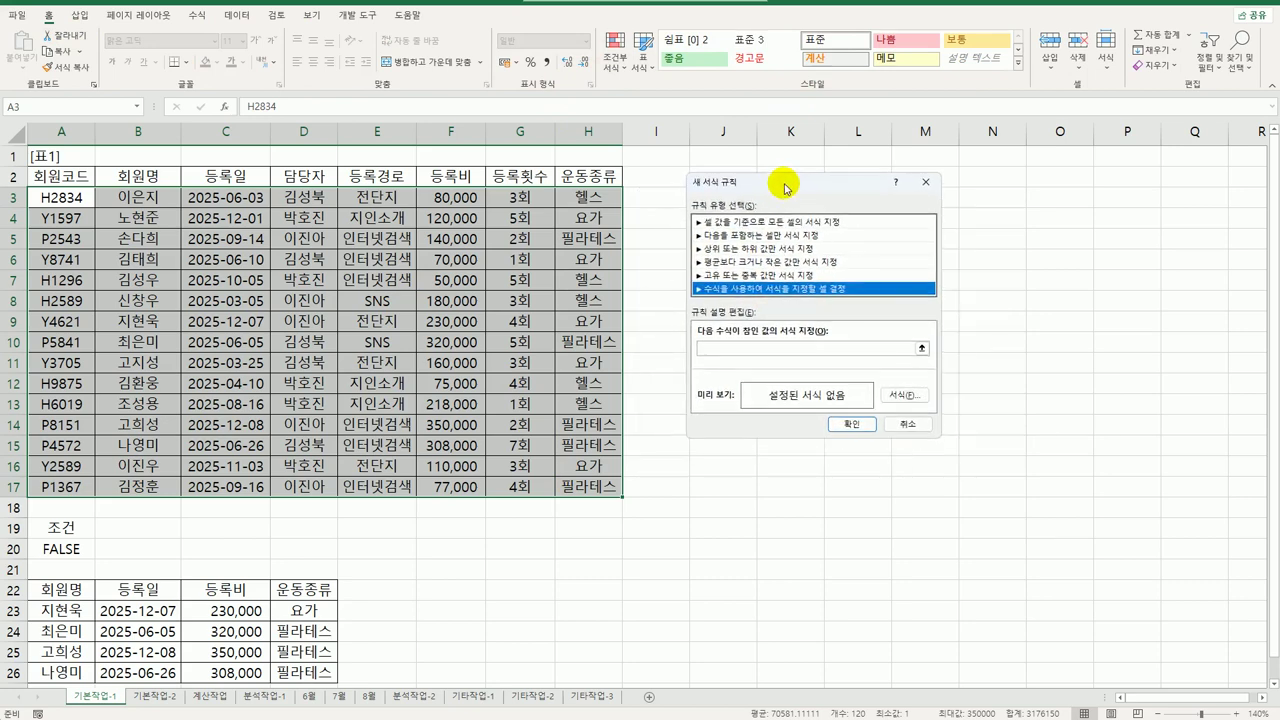
click(759, 349)
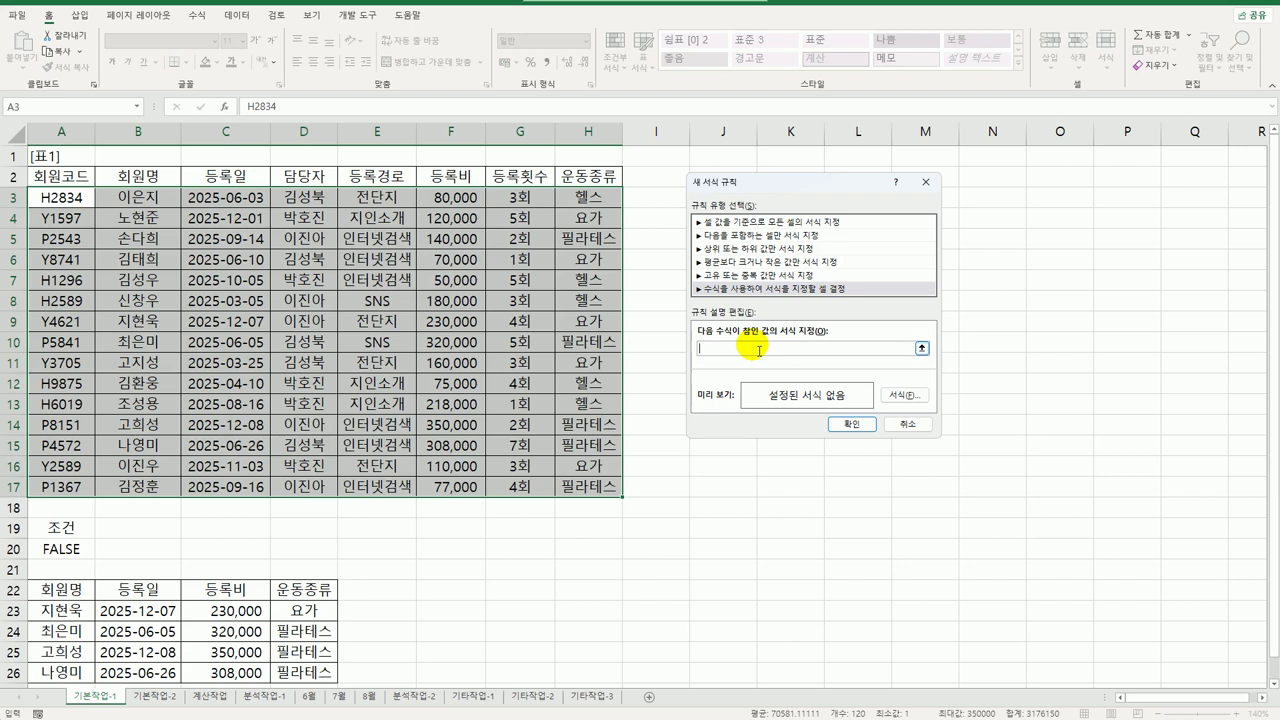
Begin the rule's AND formula with the test $H3<>"요가", fixing only the column of the 운동종류 reference
text(nd()
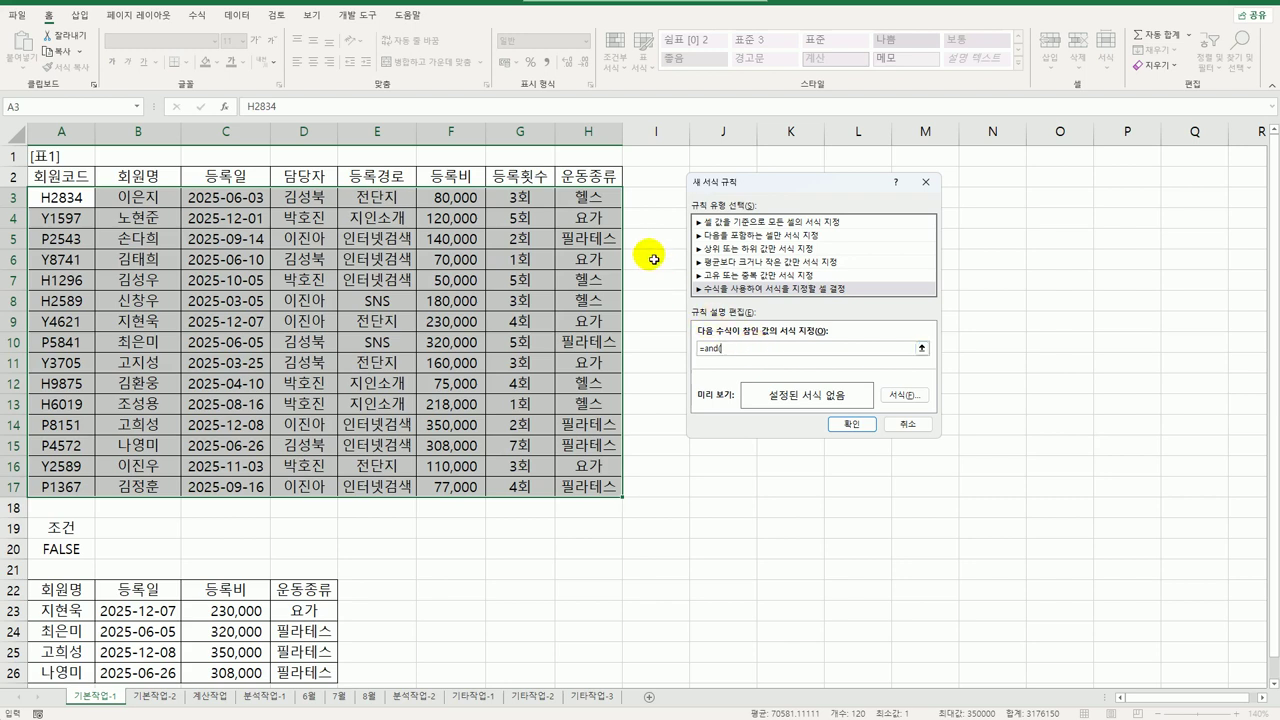
click(587, 199)
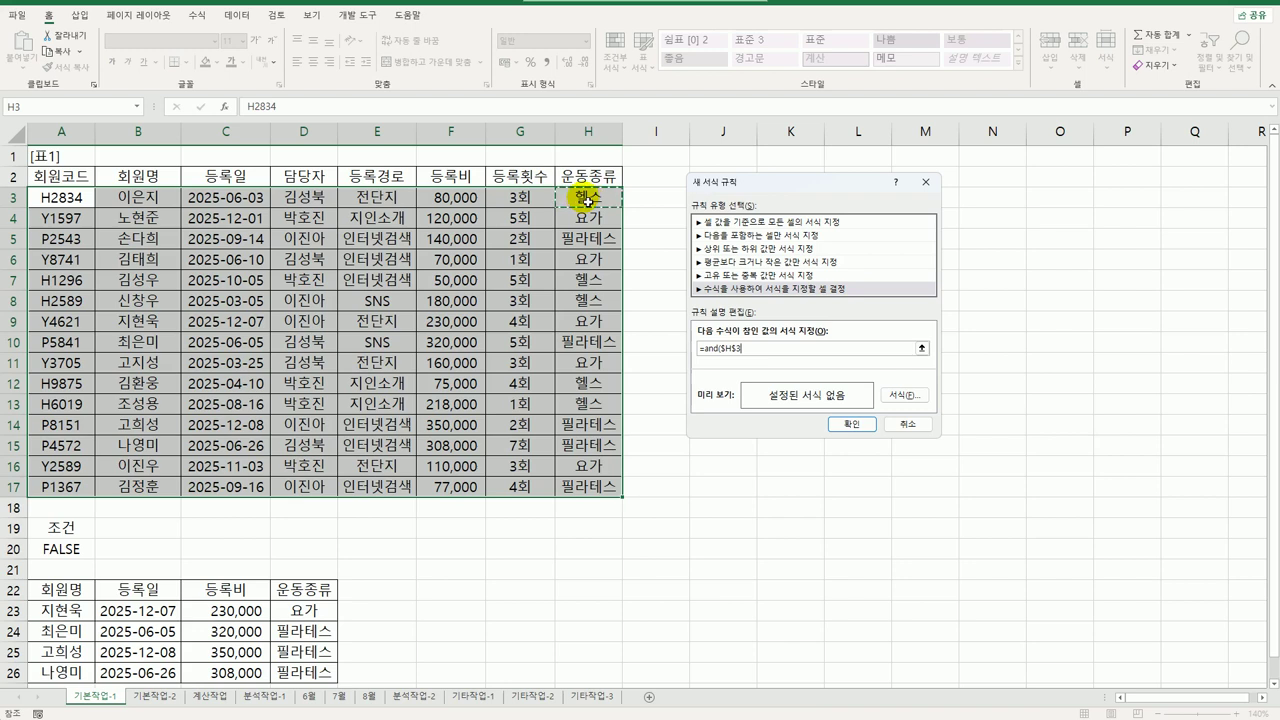
key(F4)
key(F4)
text(<>"요가",)
Complete the rule's AND formula with the second test $G3>=LARGE($G$3:$G$17,3) on 등록횟수
click(520, 199)
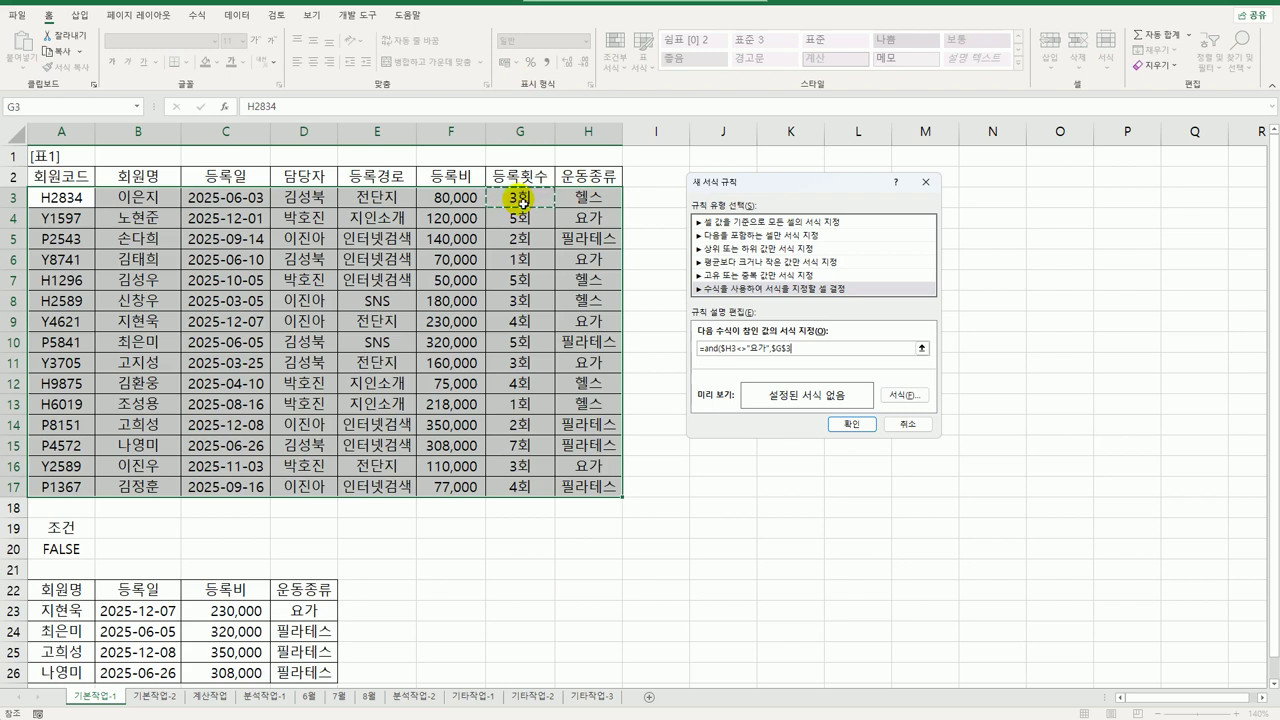
key(F4)
key(F4)
text(>=)
text(1)
text(lar)
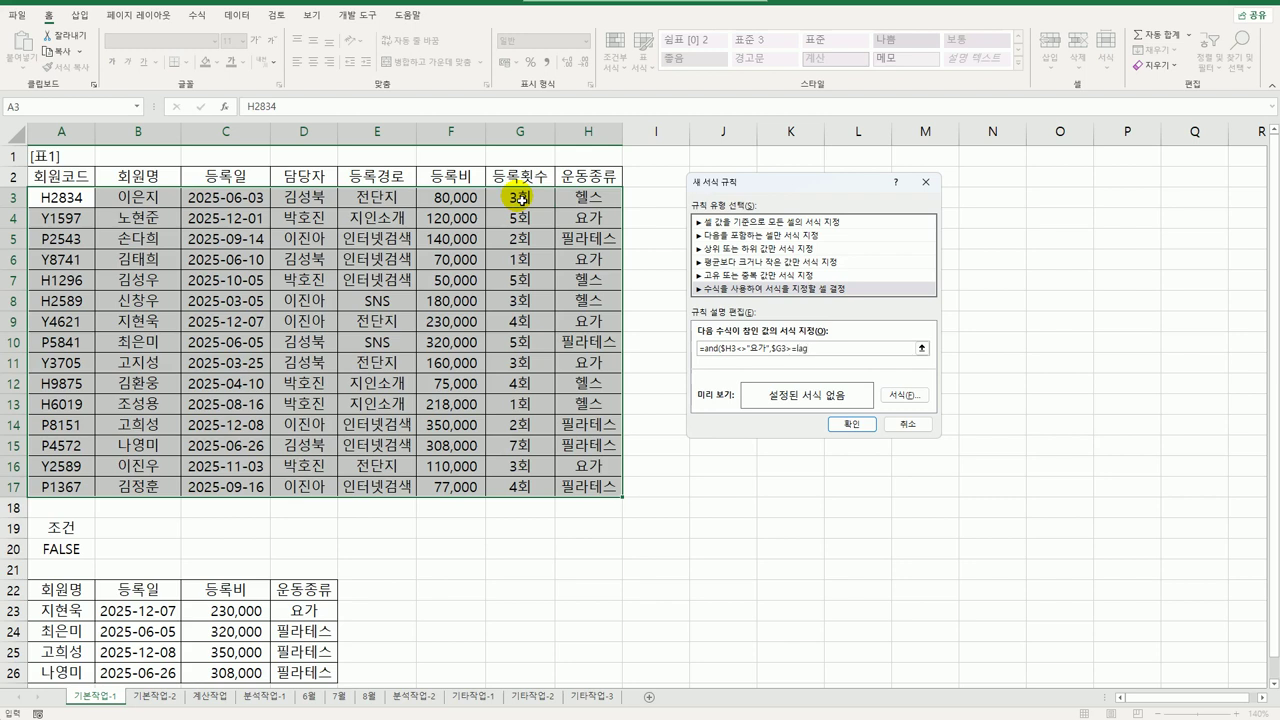
key(BackSpace)
text(rge()
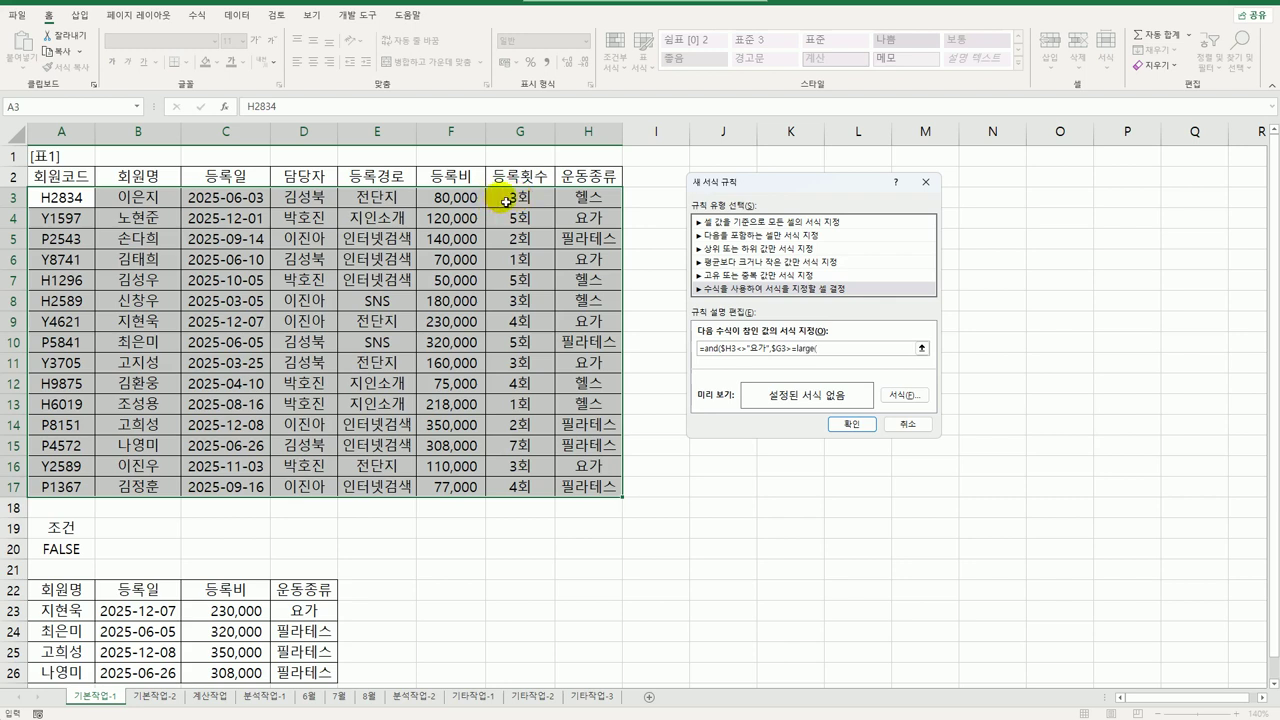
drag(510, 199, 503, 487)
text(,)
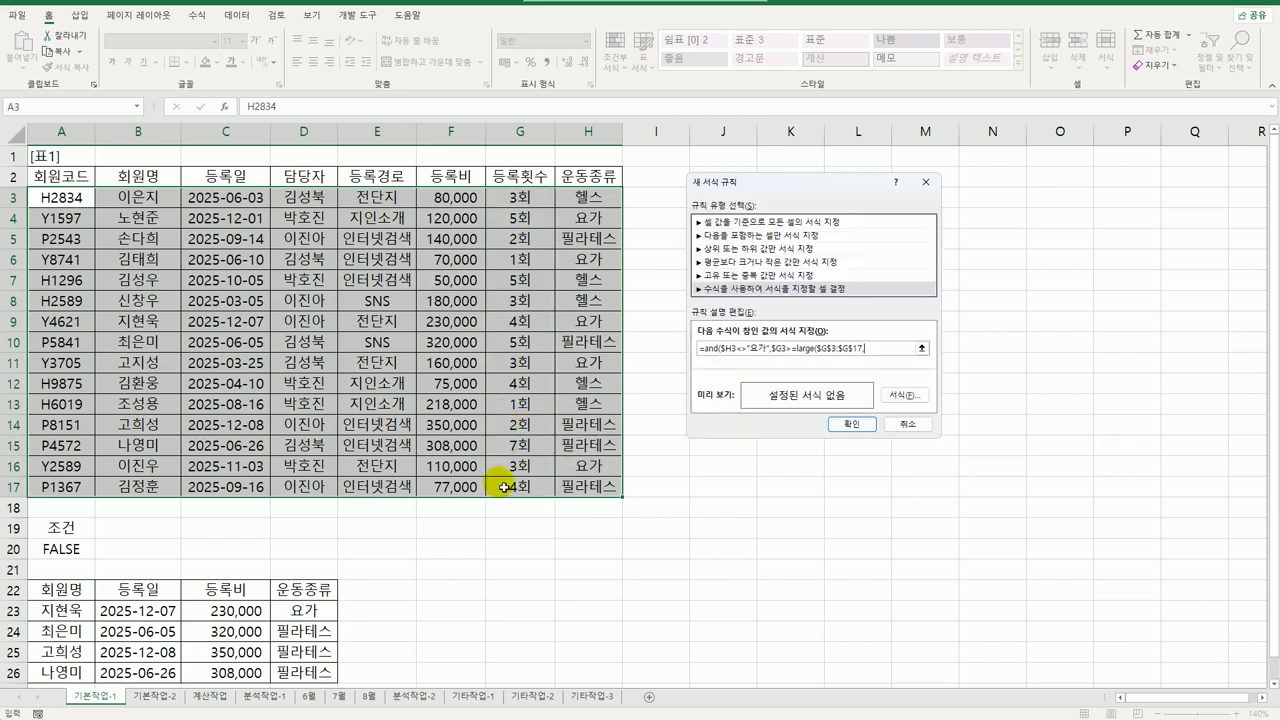
text(3)
text())
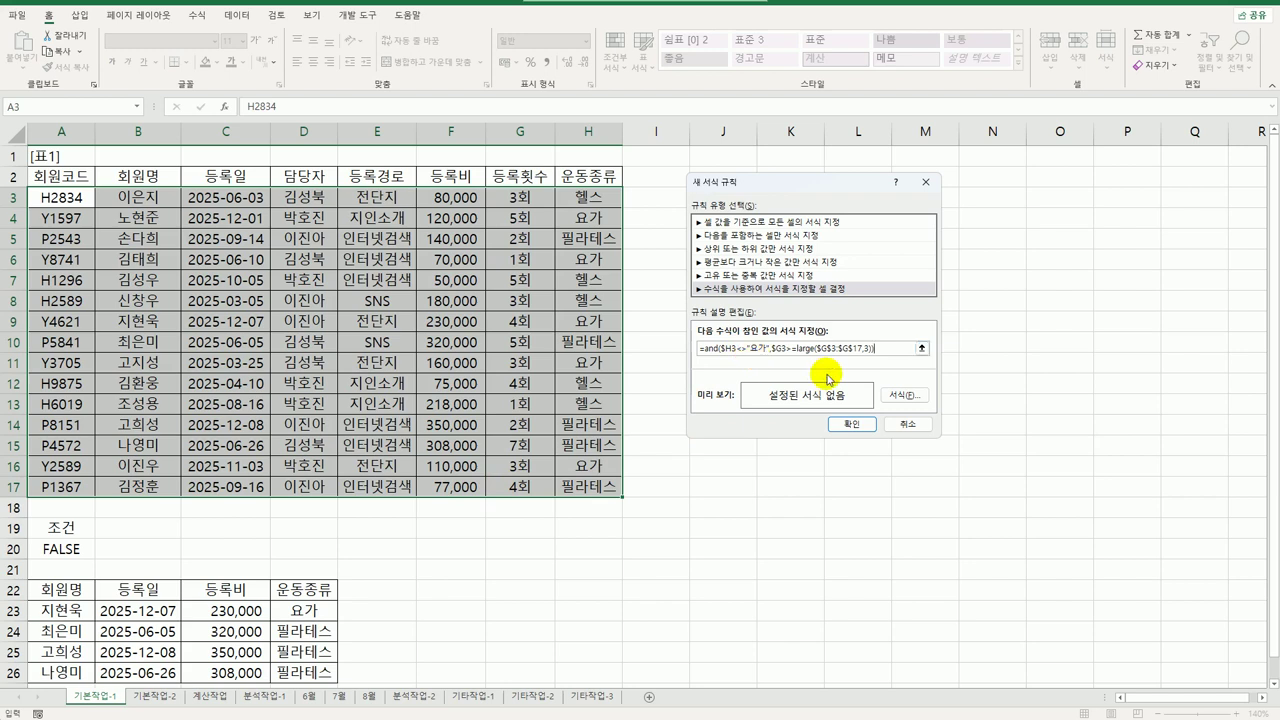
Give the rule a bold (굵게) font style with the standard blue font colour and apply it to the table
click(903, 396)
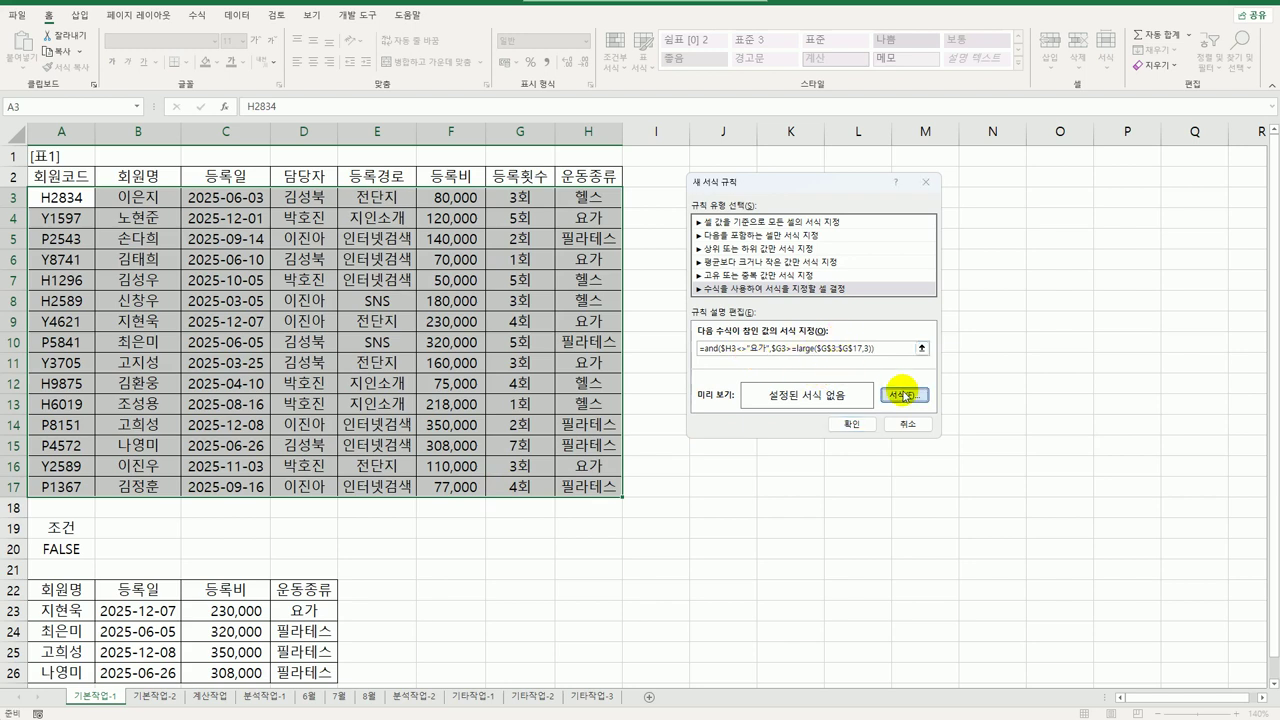
drag(849, 123, 993, 163)
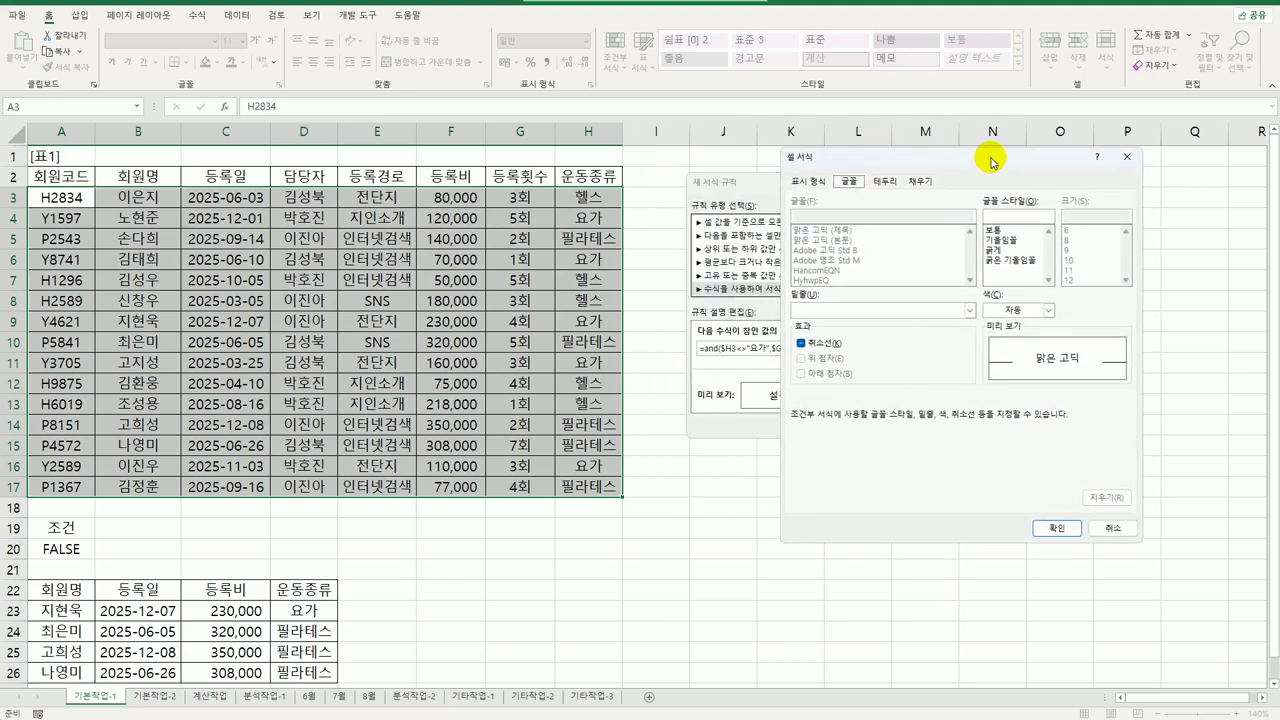
click(1008, 250)
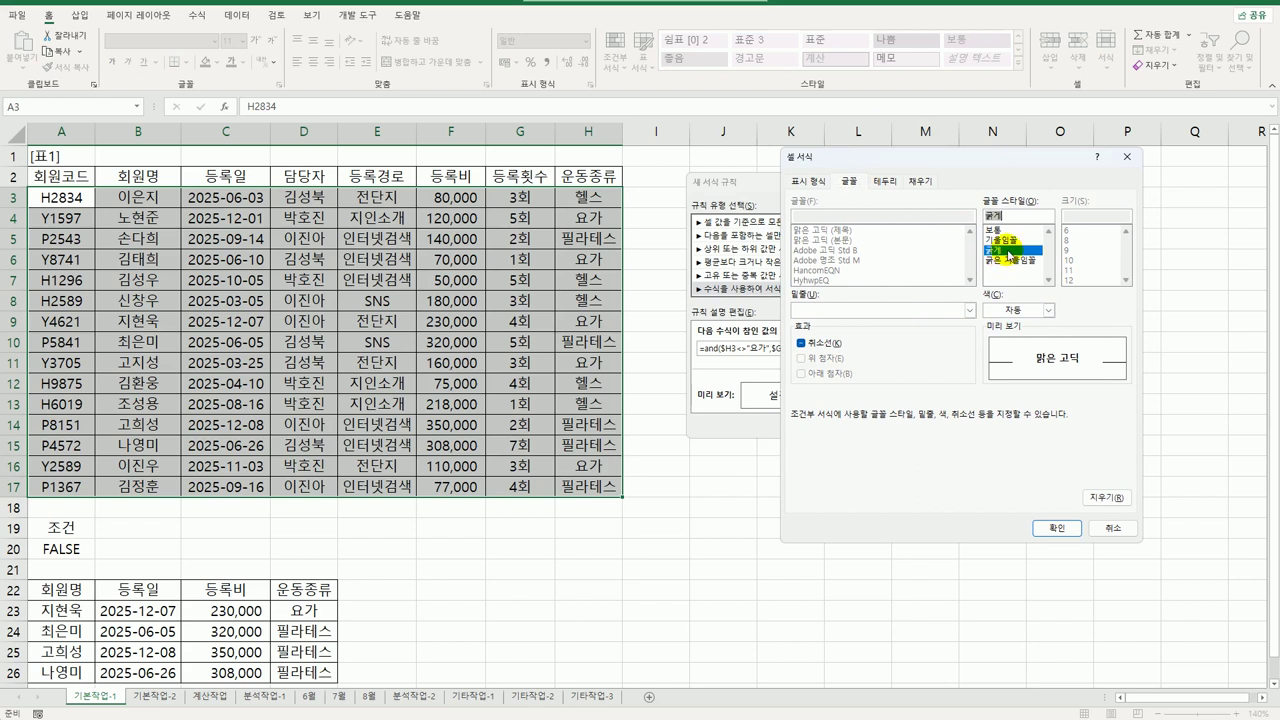
click(1050, 311)
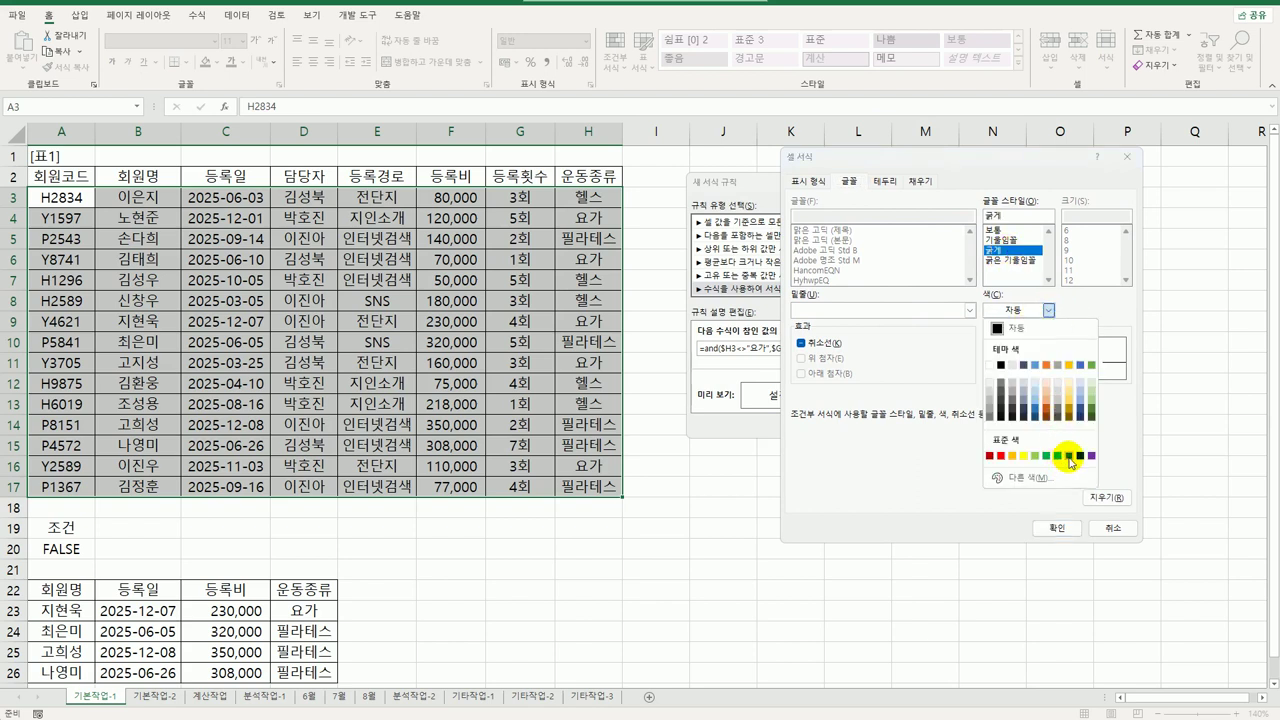
click(1070, 459)
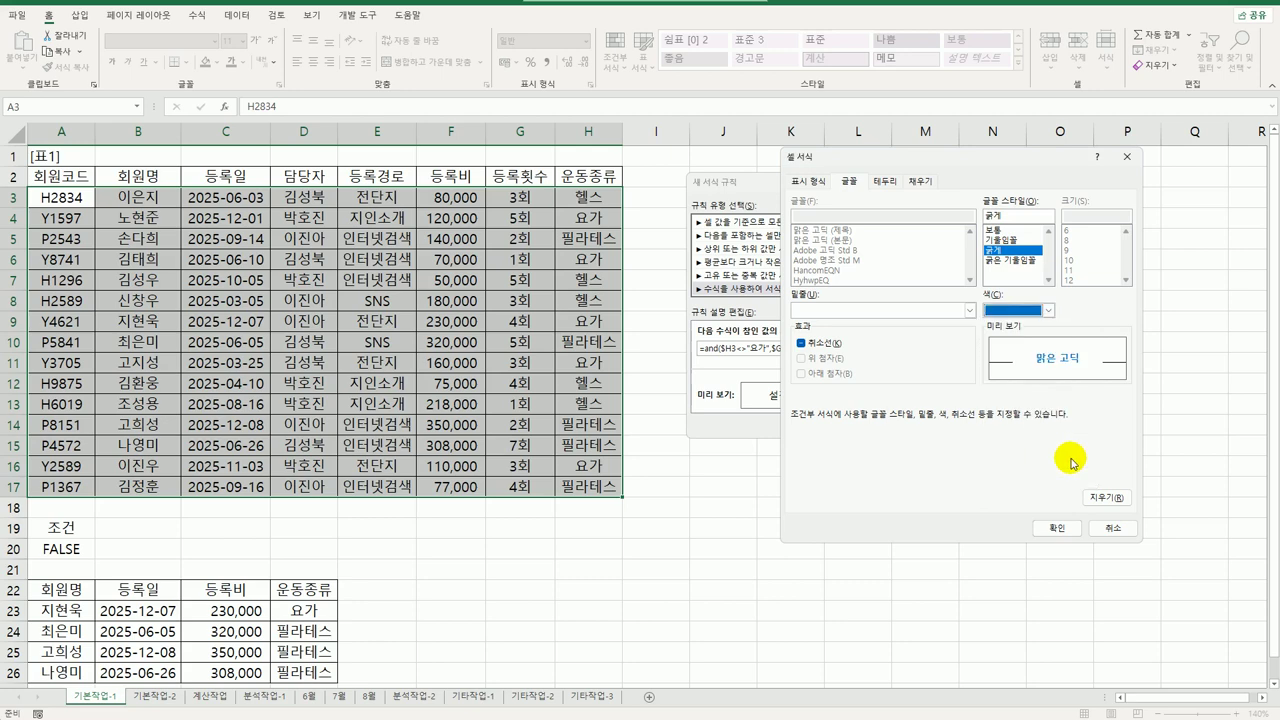
click(1056, 528)
click(857, 421)
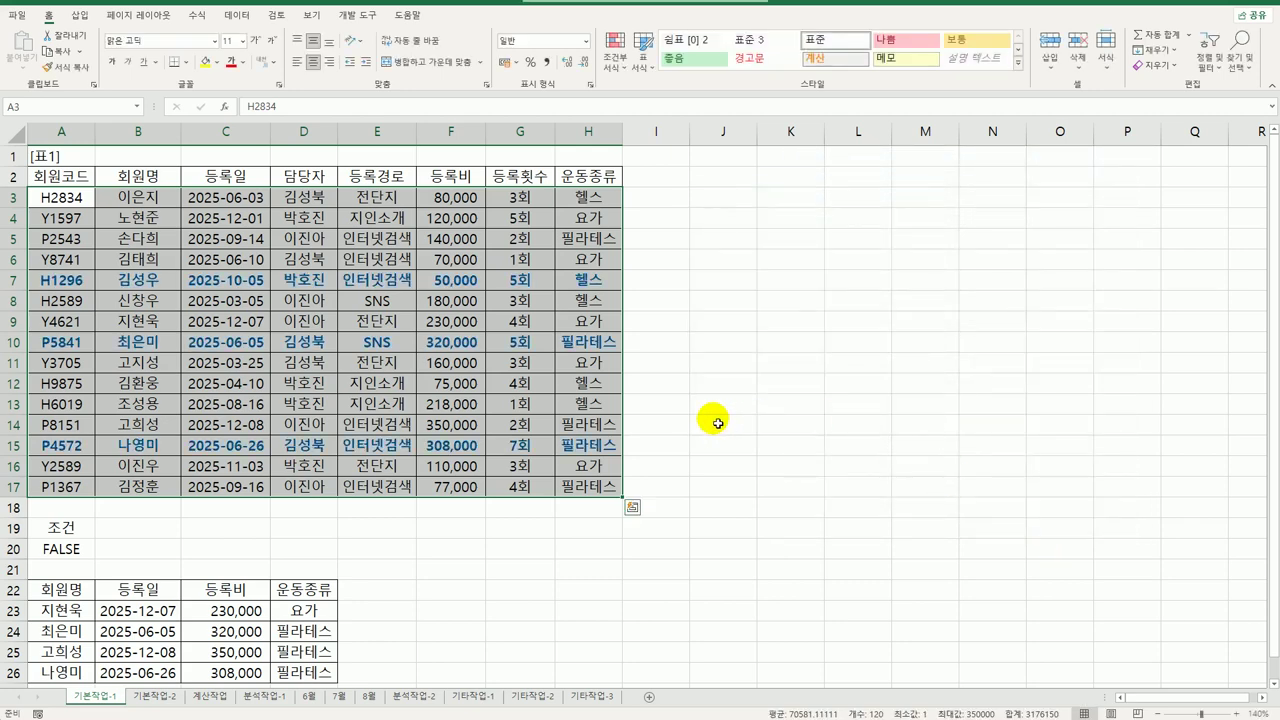
Check the 운동종류 and 등록횟수 values of the blue highlighted rows against the rule's conditions
click(582, 290)
click(588, 336)
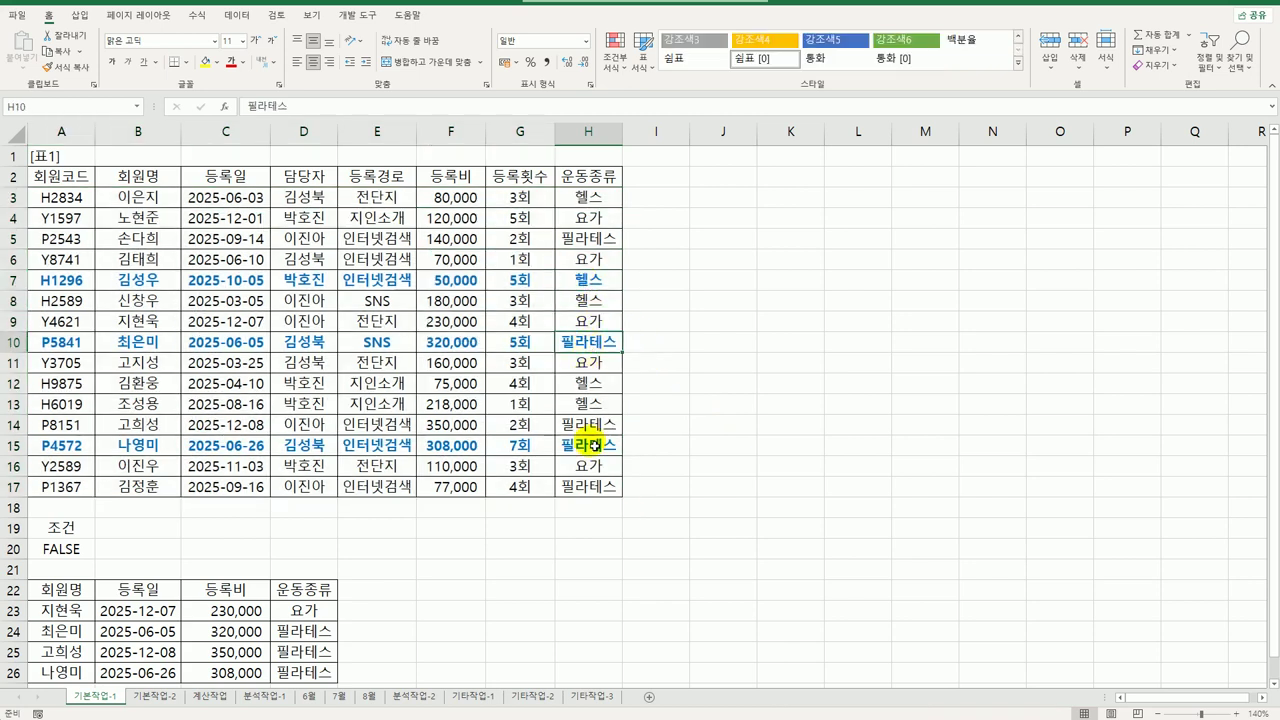
click(594, 446)
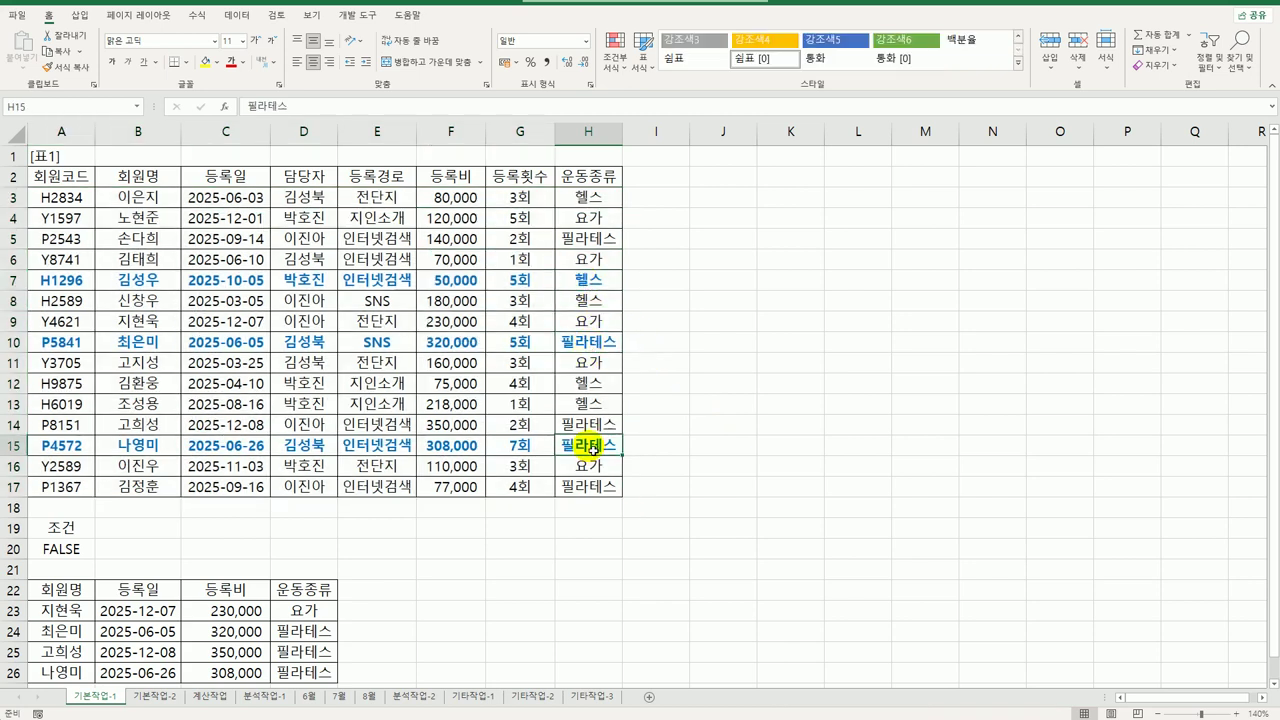
click(521, 450)
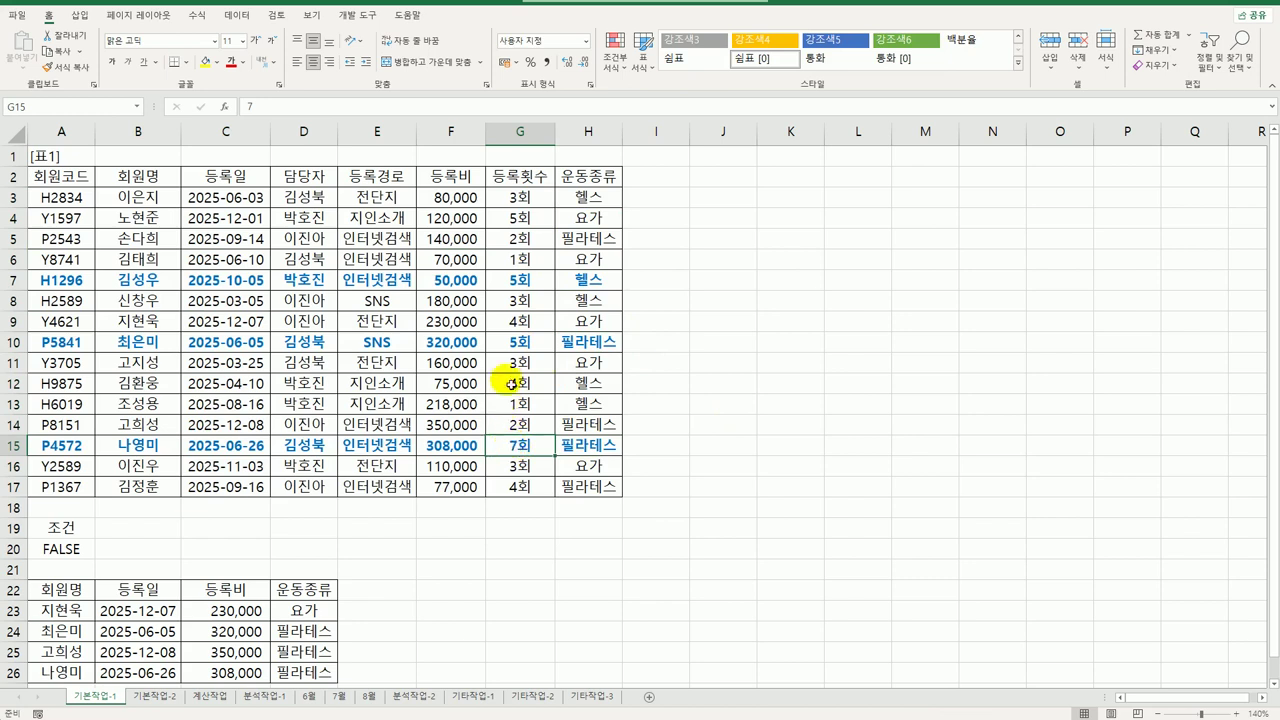
Compare the 등록횟수 values of the highlighted rows 10 and 7 with the top-three condition
click(512, 342)
click(518, 287)
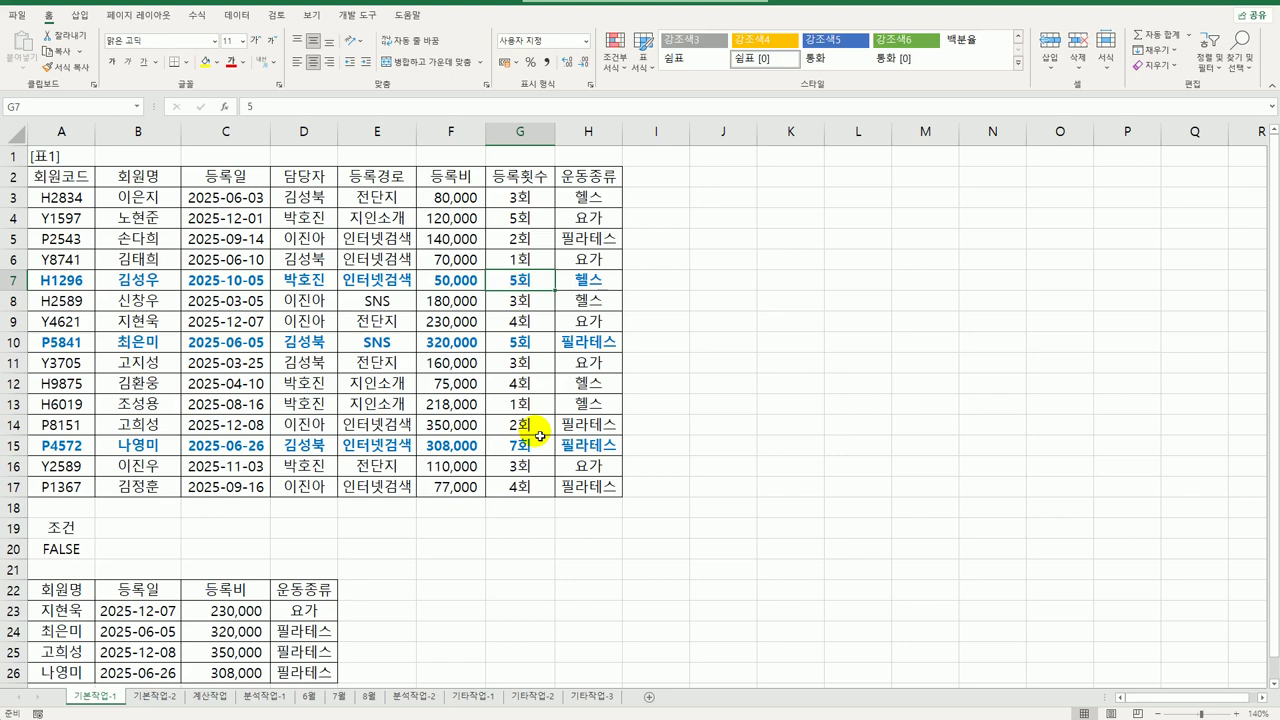
Check the print area currently defined in the page setup of the 기본작업-2 sheet
click(150, 698)
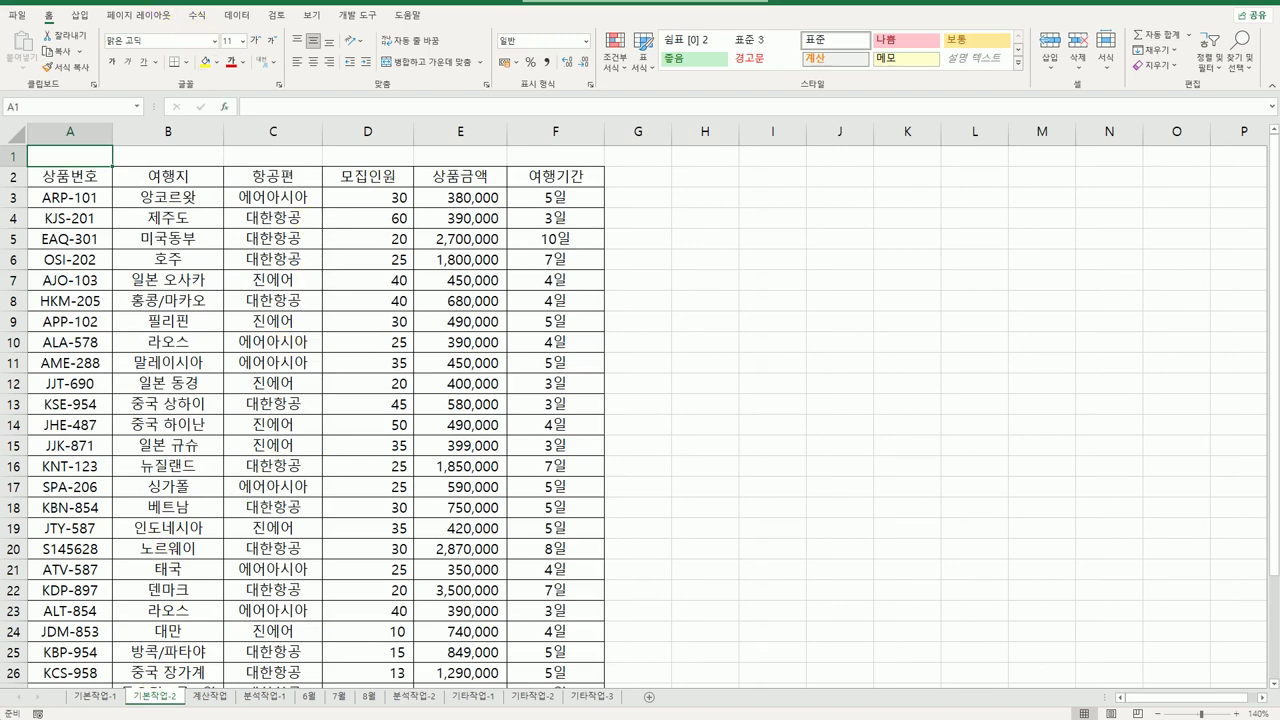
click(148, 17)
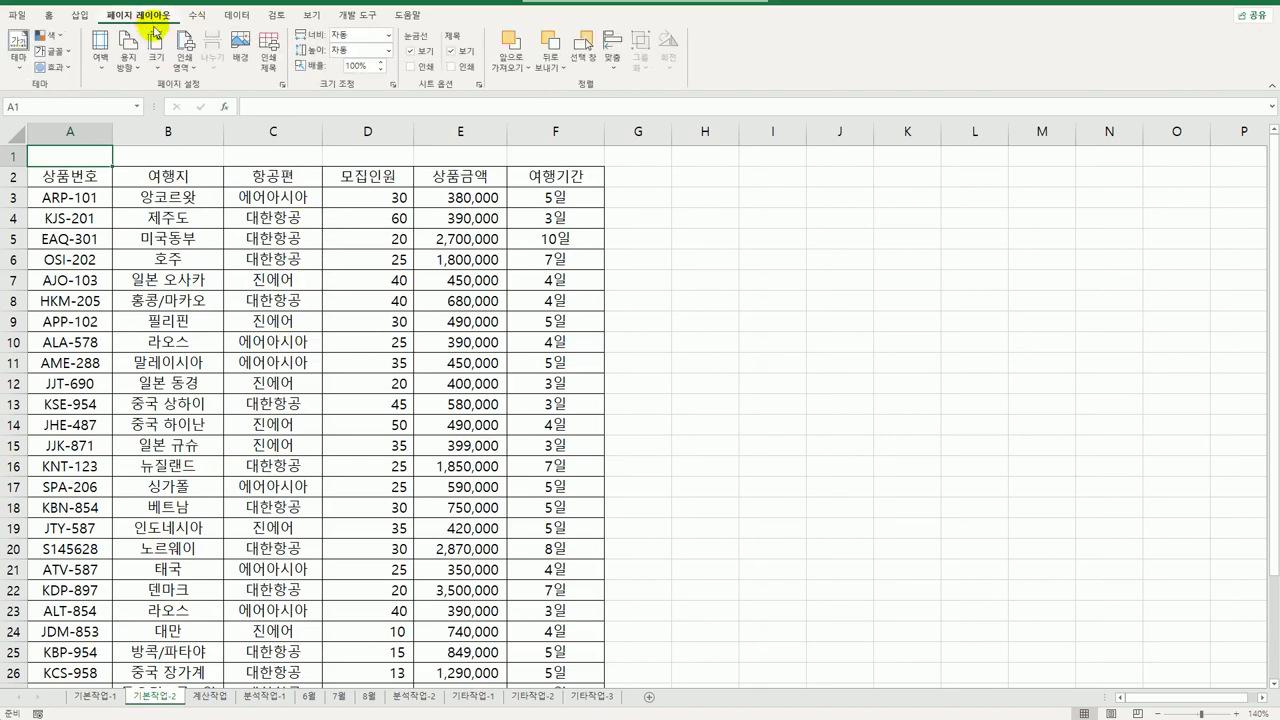
click(283, 85)
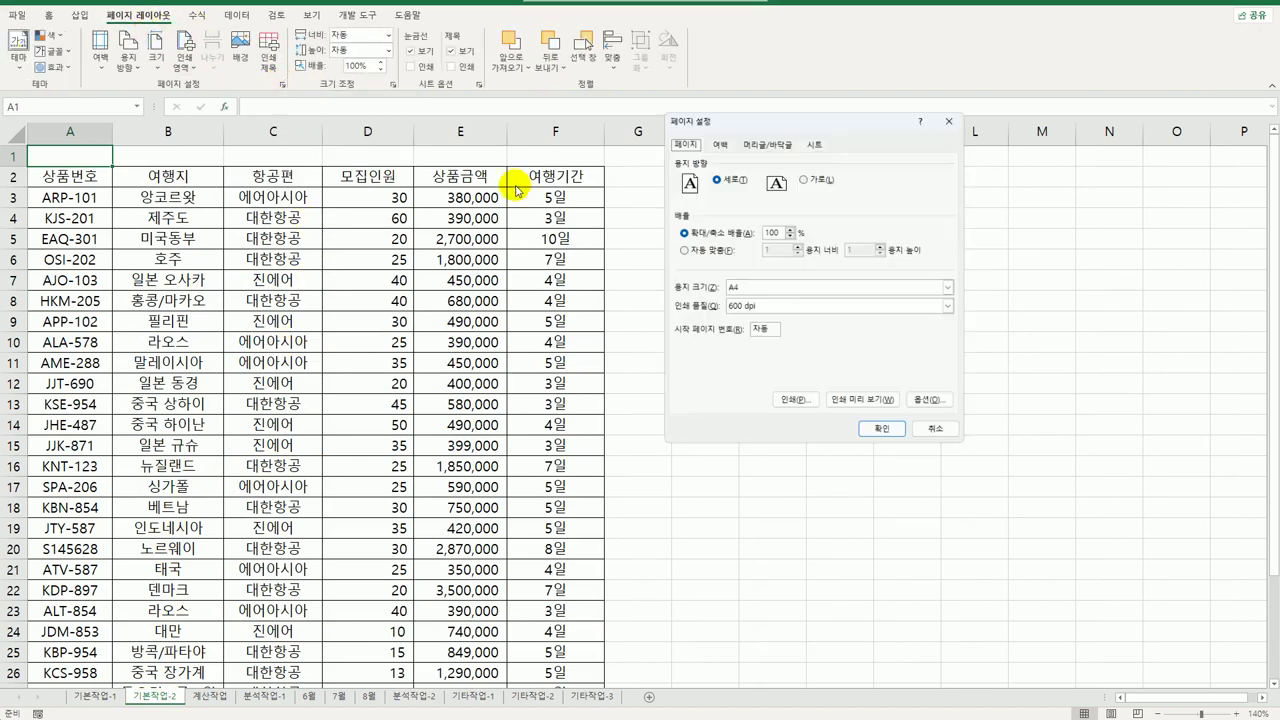
click(814, 138)
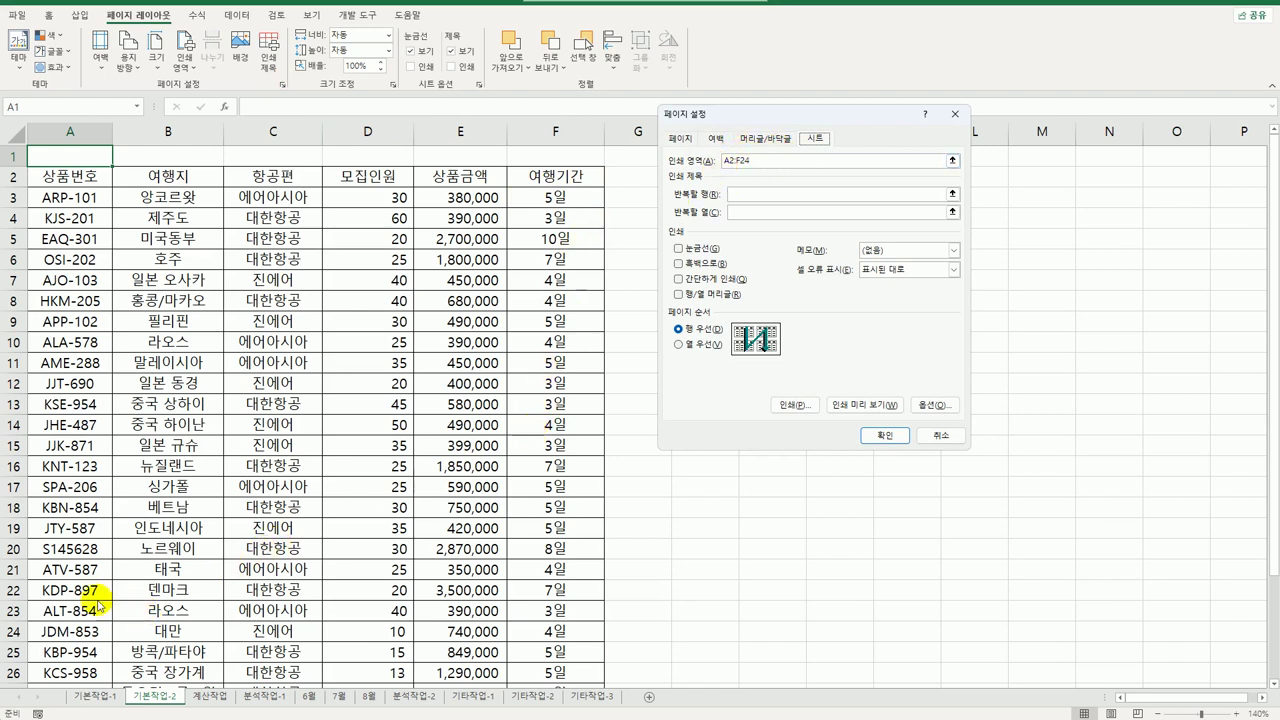
click(941, 435)
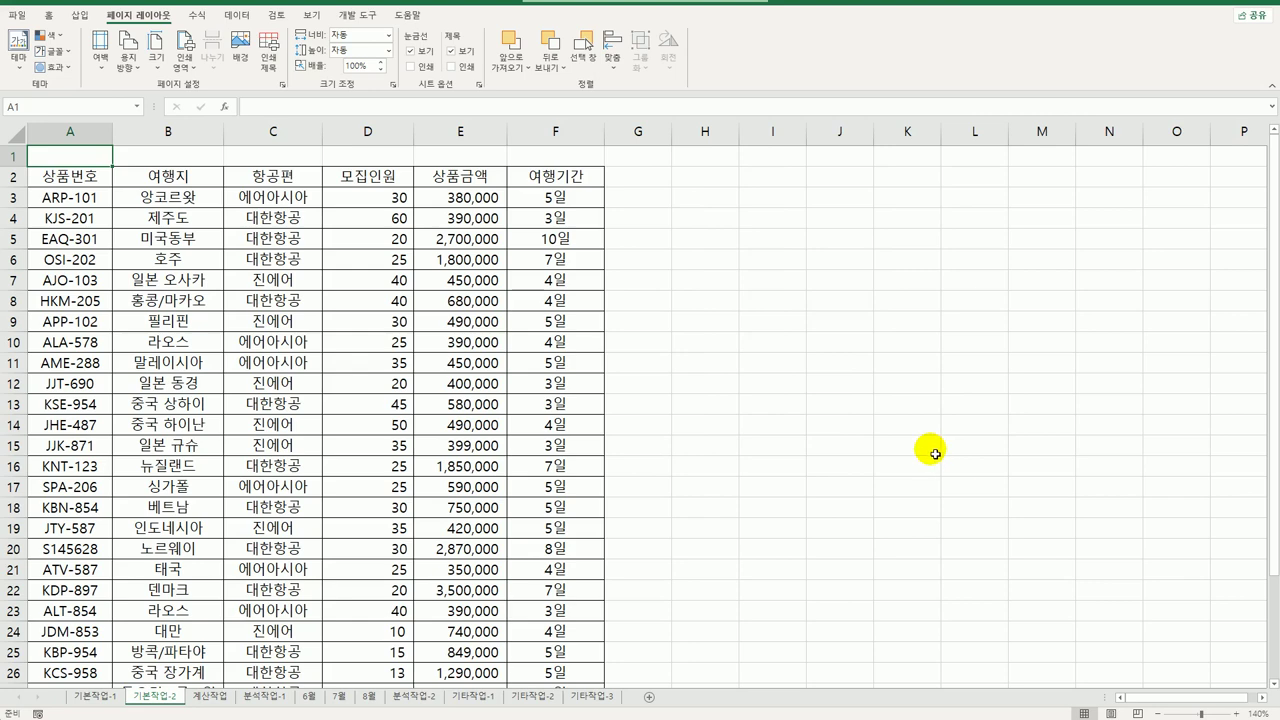
Add A25:F32 to the existing print area of 기본작업-2 and set the paper orientation to landscape (가로)
scroll(78, 622, down, 3)
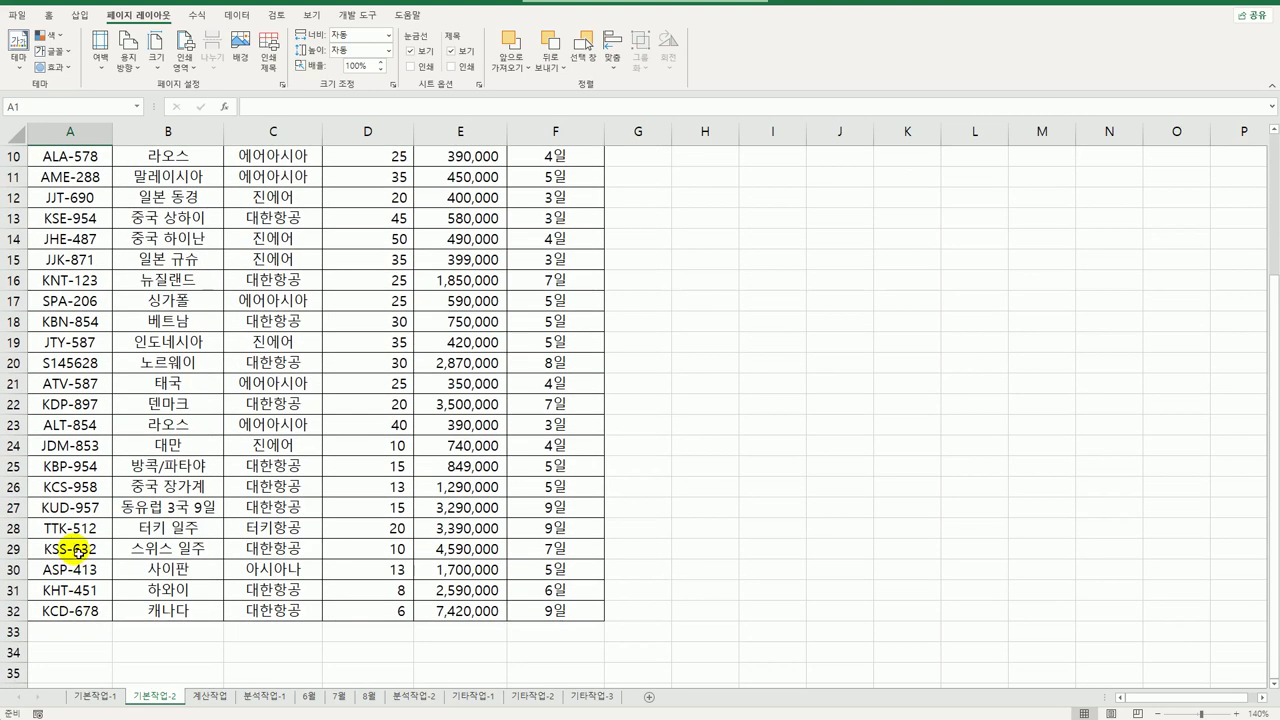
drag(70, 466, 565, 613)
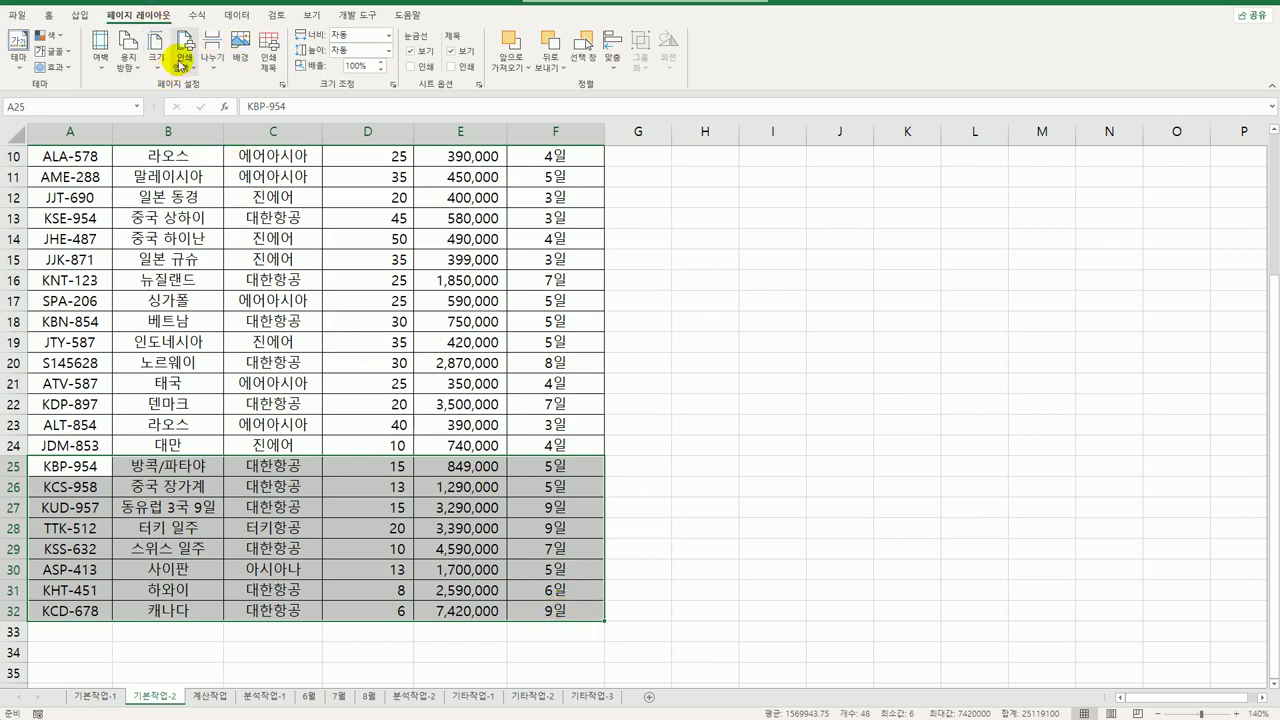
click(182, 62)
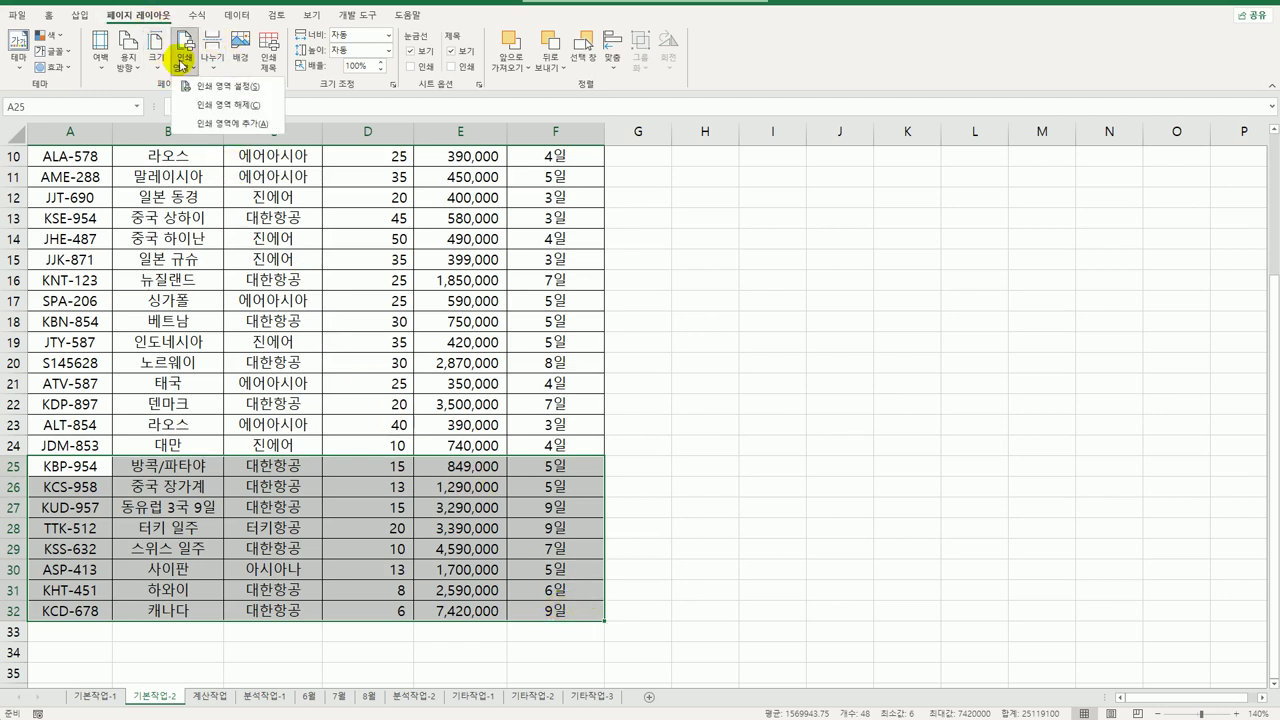
click(206, 125)
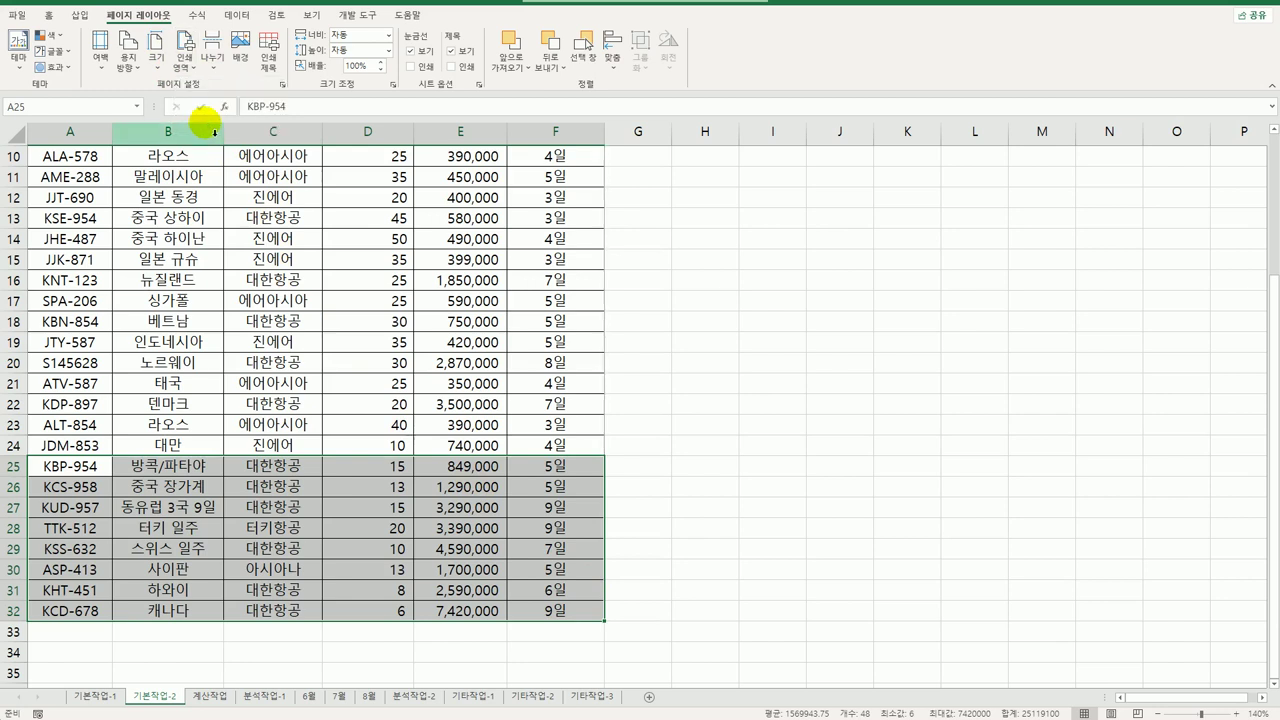
click(128, 56)
click(148, 116)
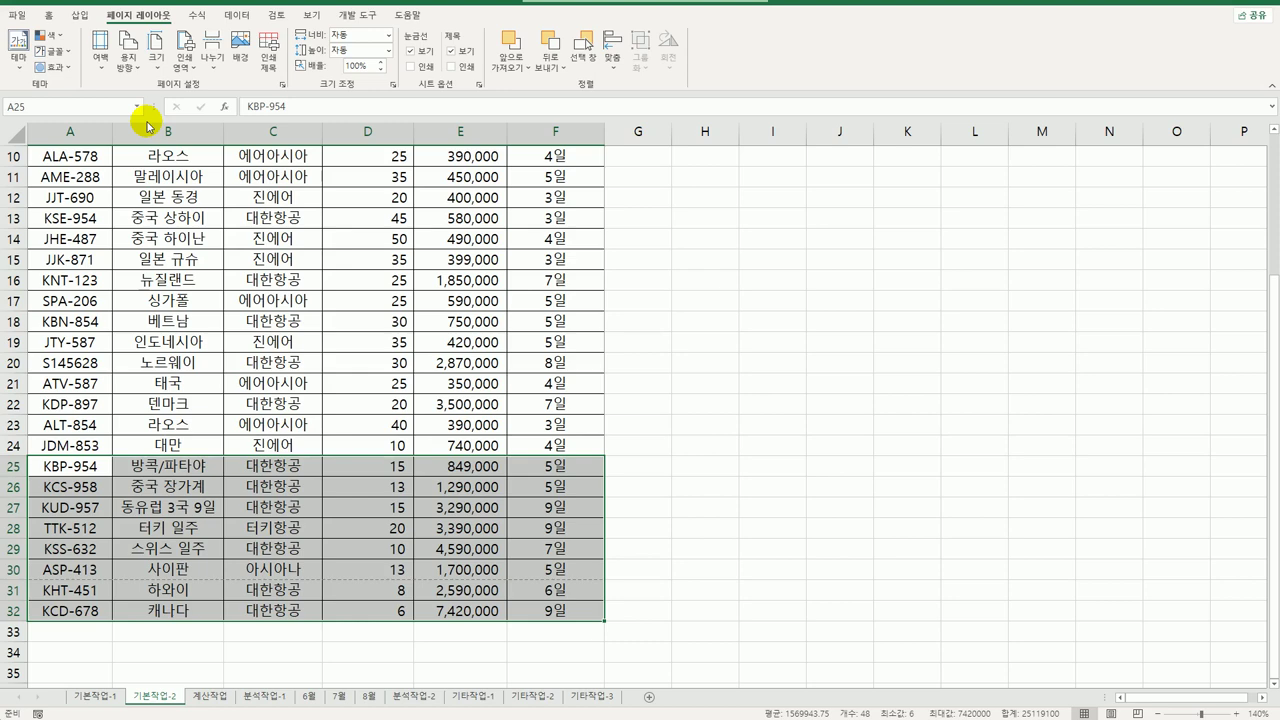
Set row 2 ($2:$2) as the repeating print title row and centre the printout horizontally (가로) on the page
click(268, 48)
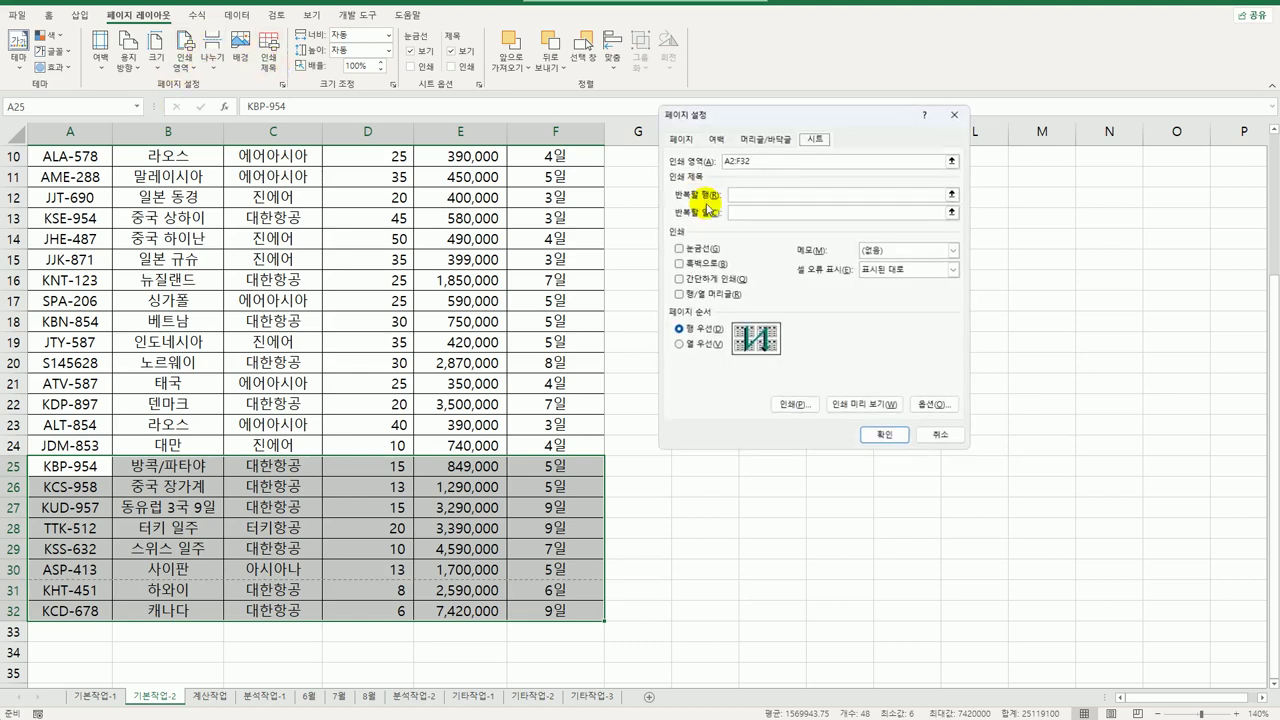
click(743, 194)
scroll(506, 391, up, 3)
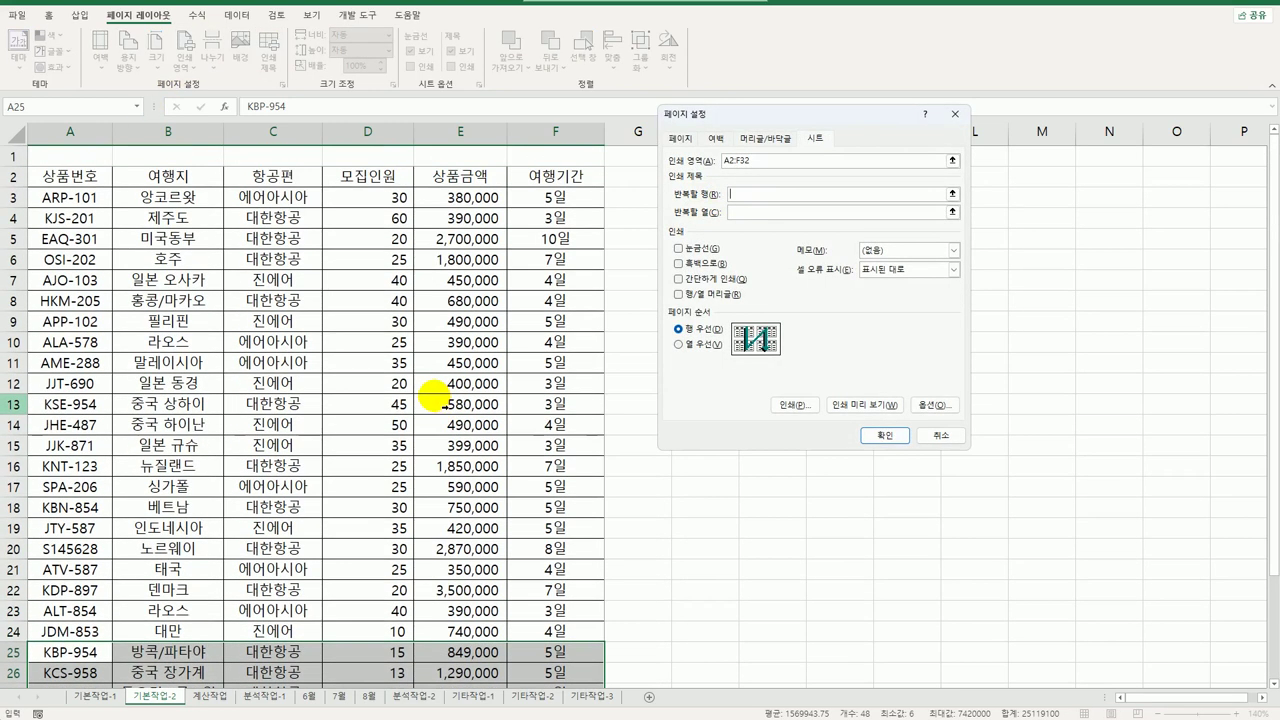
click(17, 177)
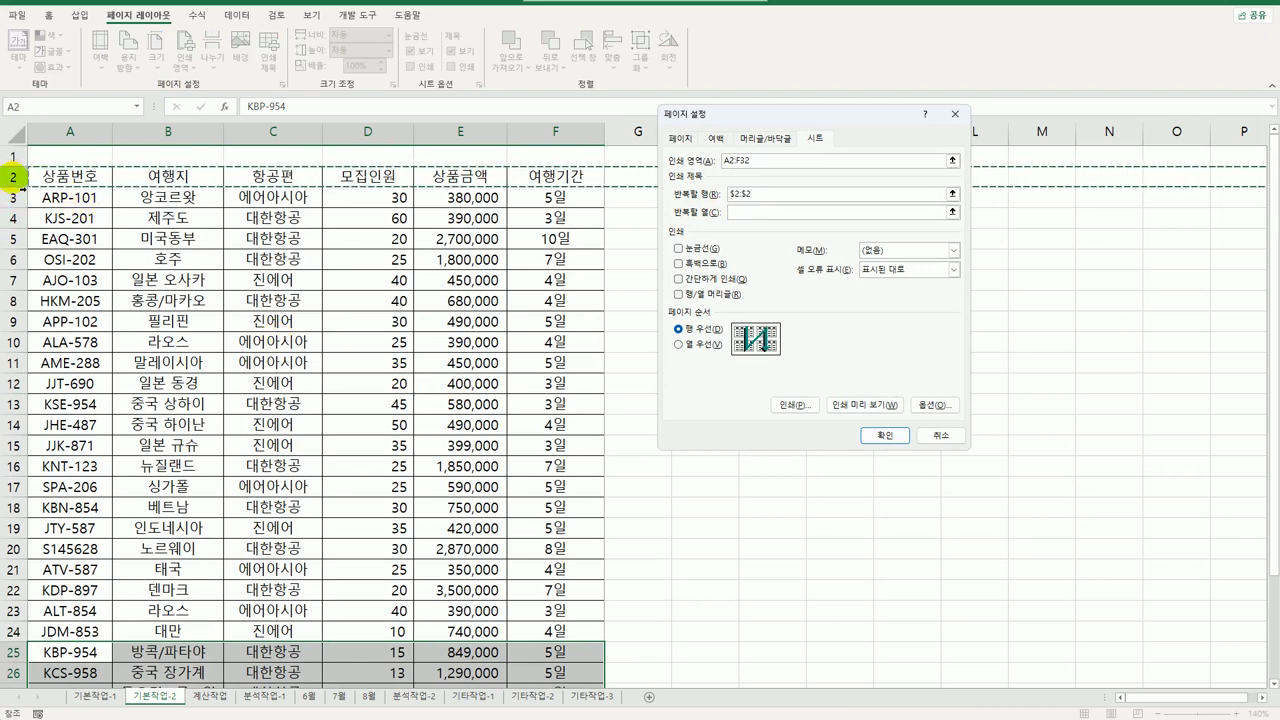
click(716, 138)
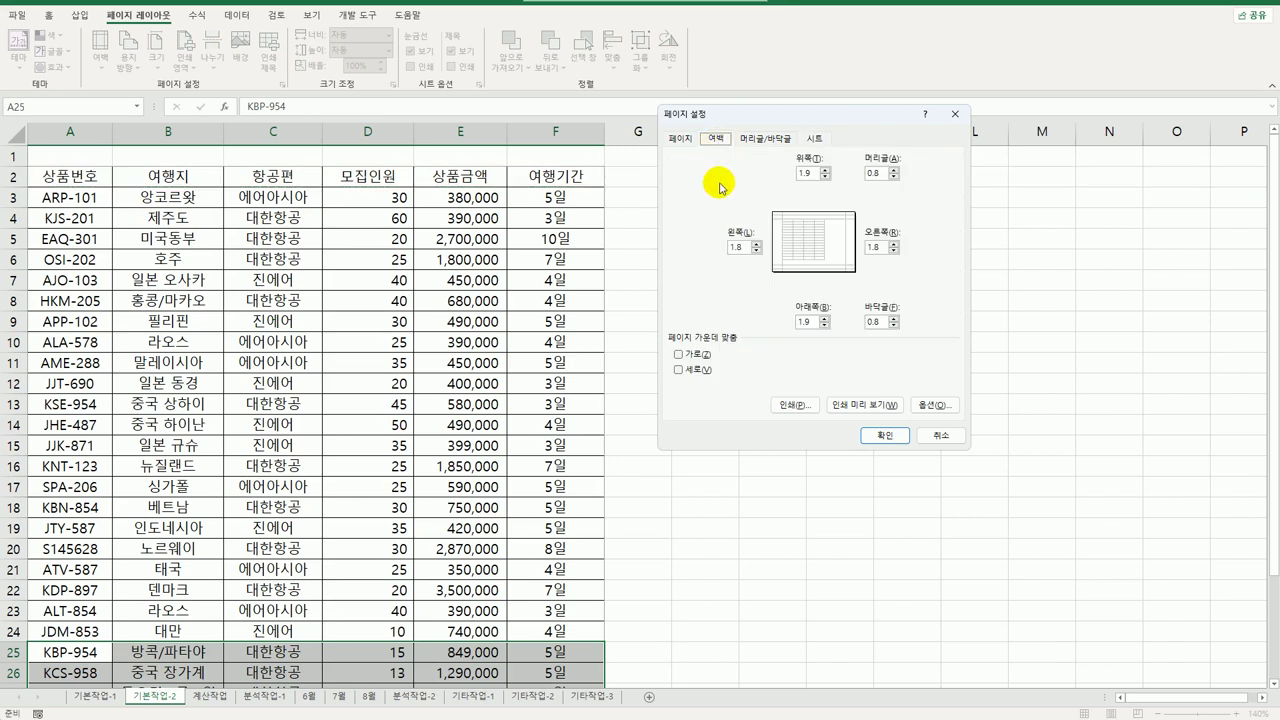
click(686, 356)
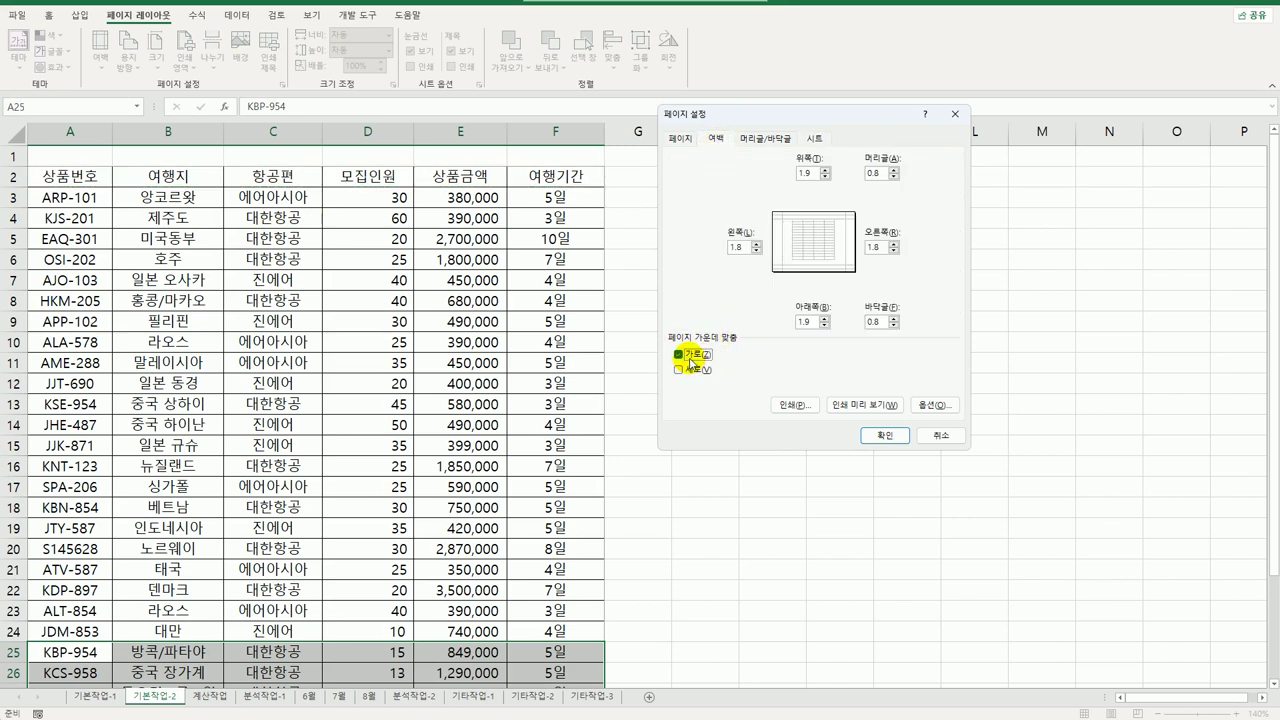
Add a custom header with the page number, a slash and the total page count in its right section
click(767, 140)
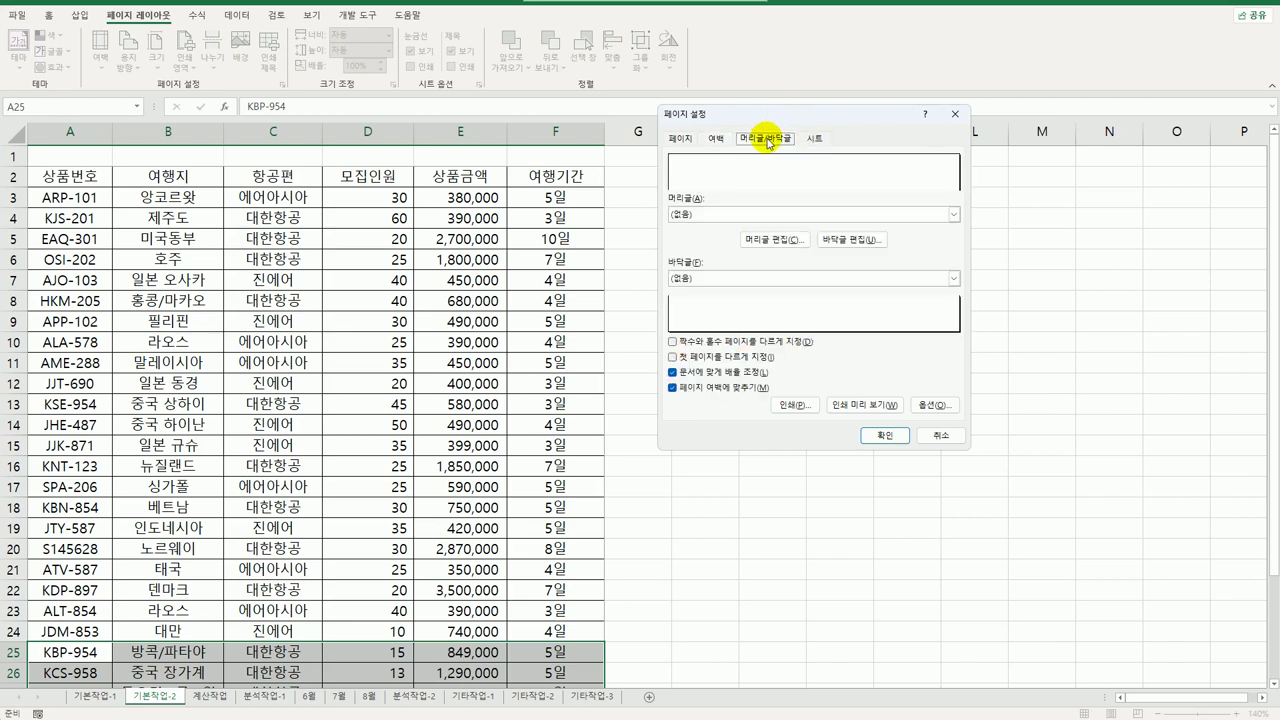
click(777, 241)
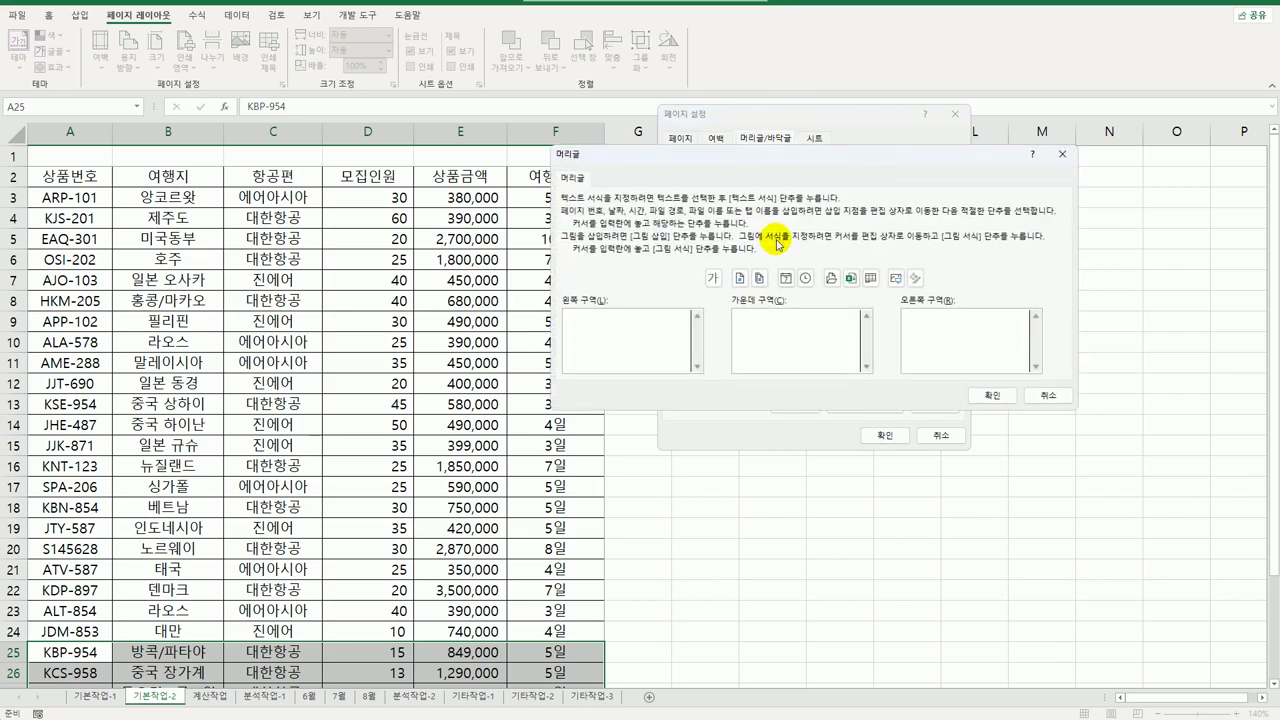
click(921, 343)
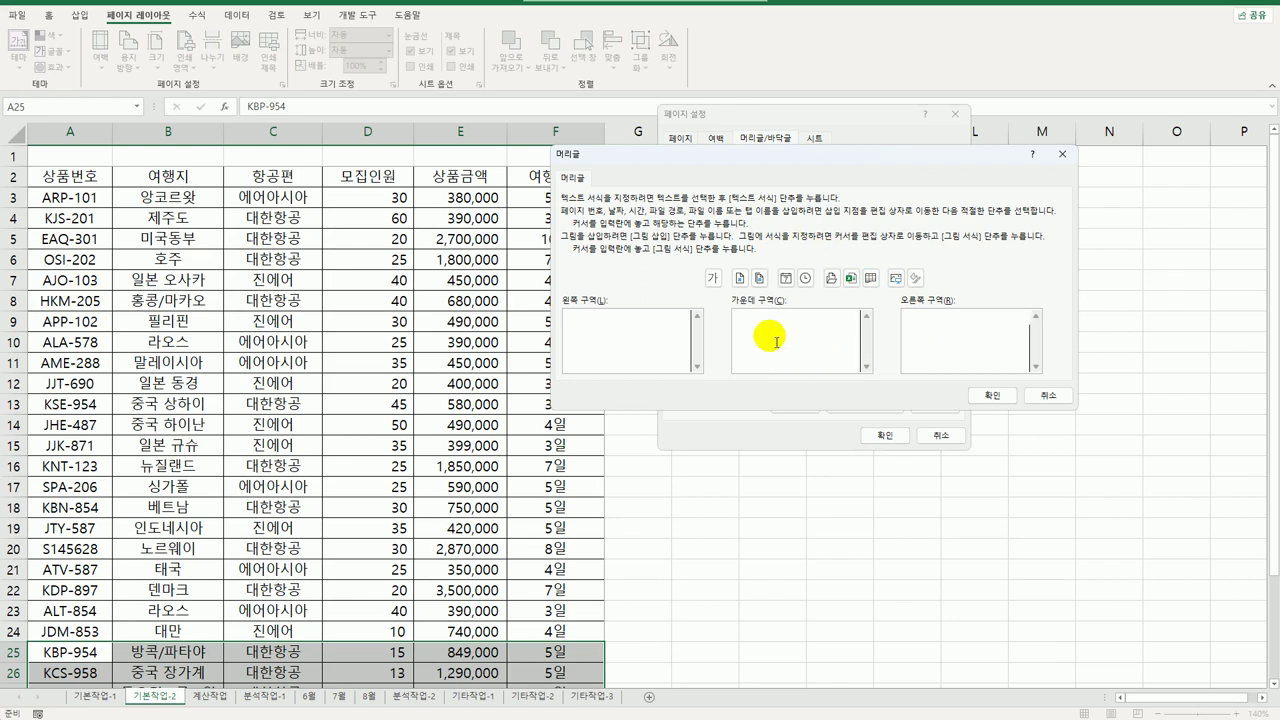
click(740, 279)
text(/)
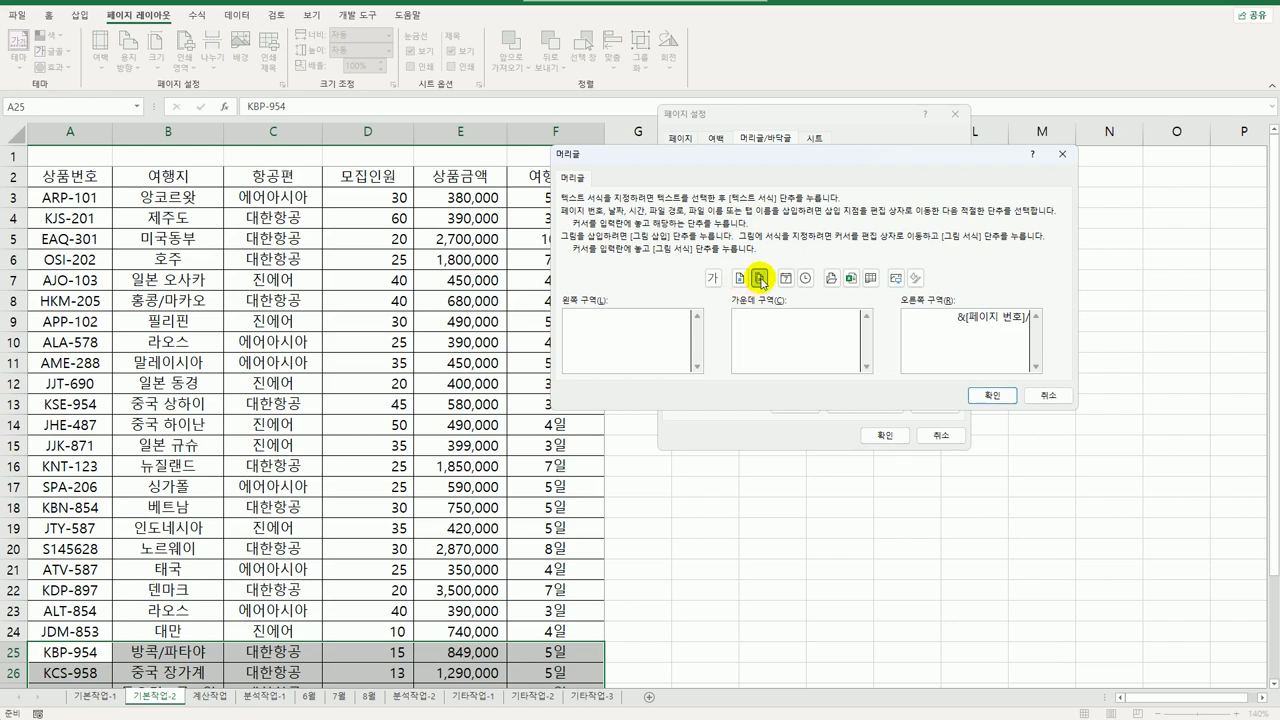
click(760, 279)
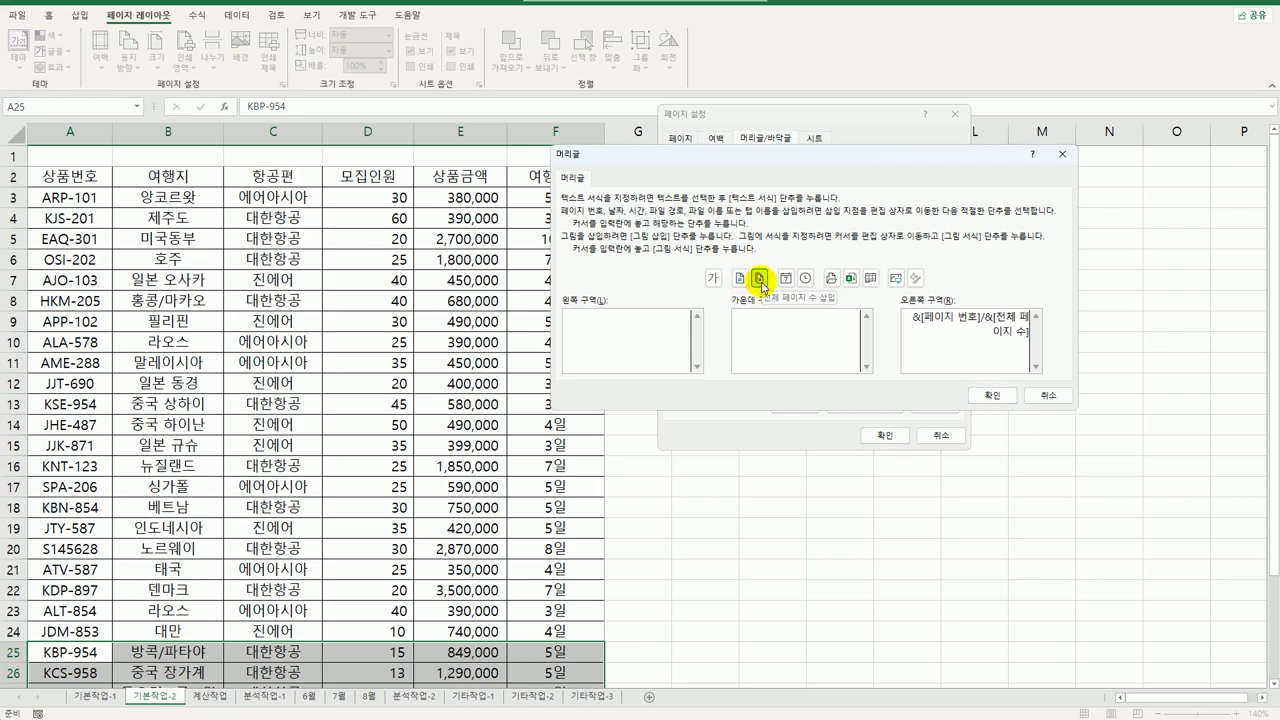
click(988, 400)
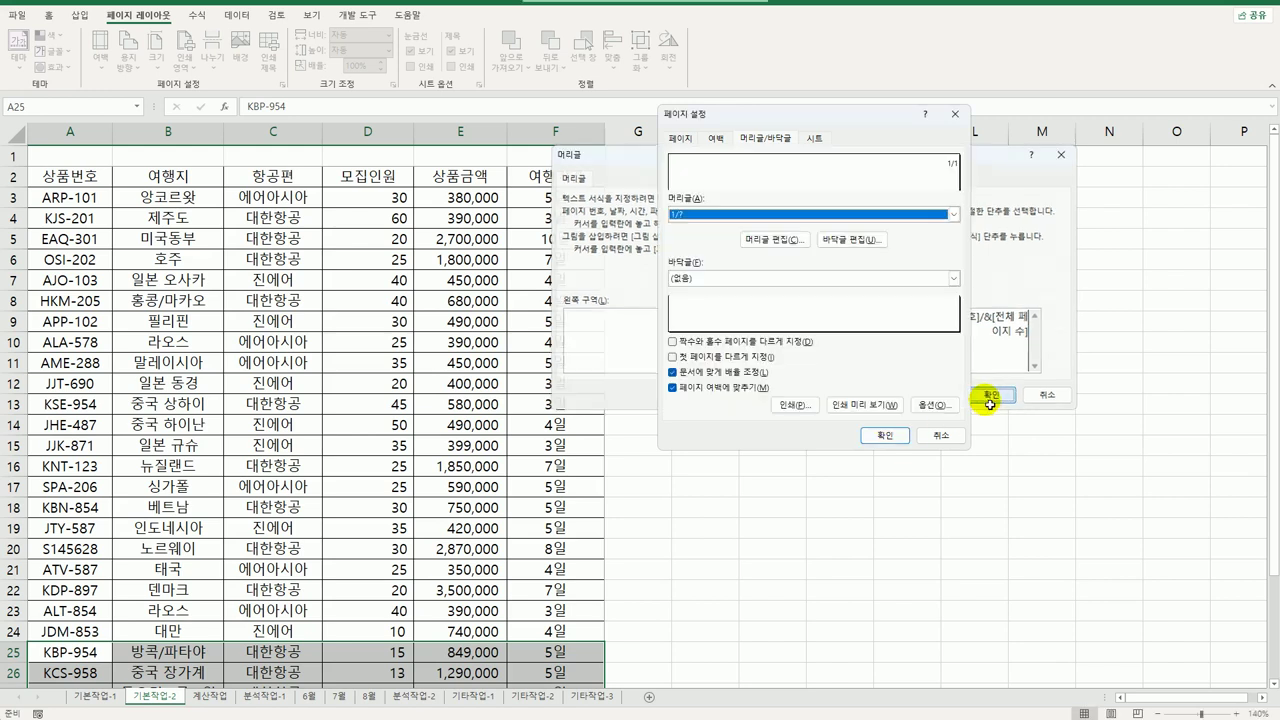
Set the print scaling to 120% and apply the page setup
click(679, 138)
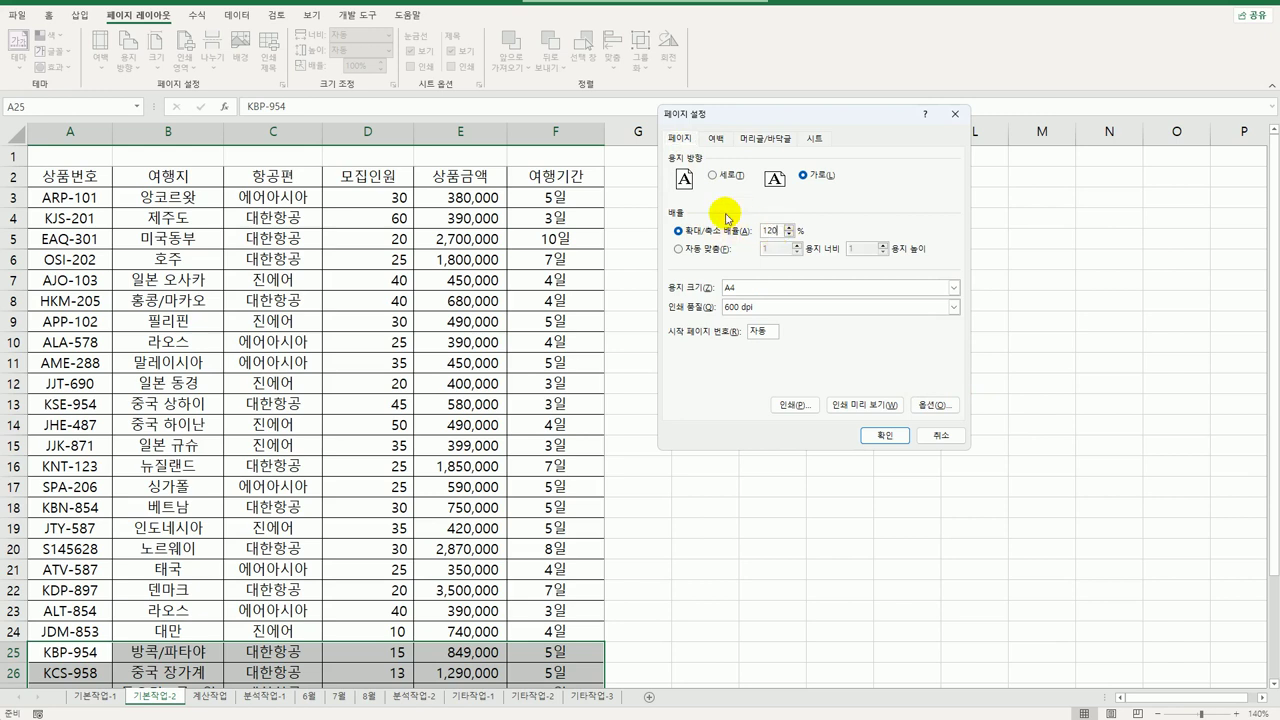
click(885, 435)
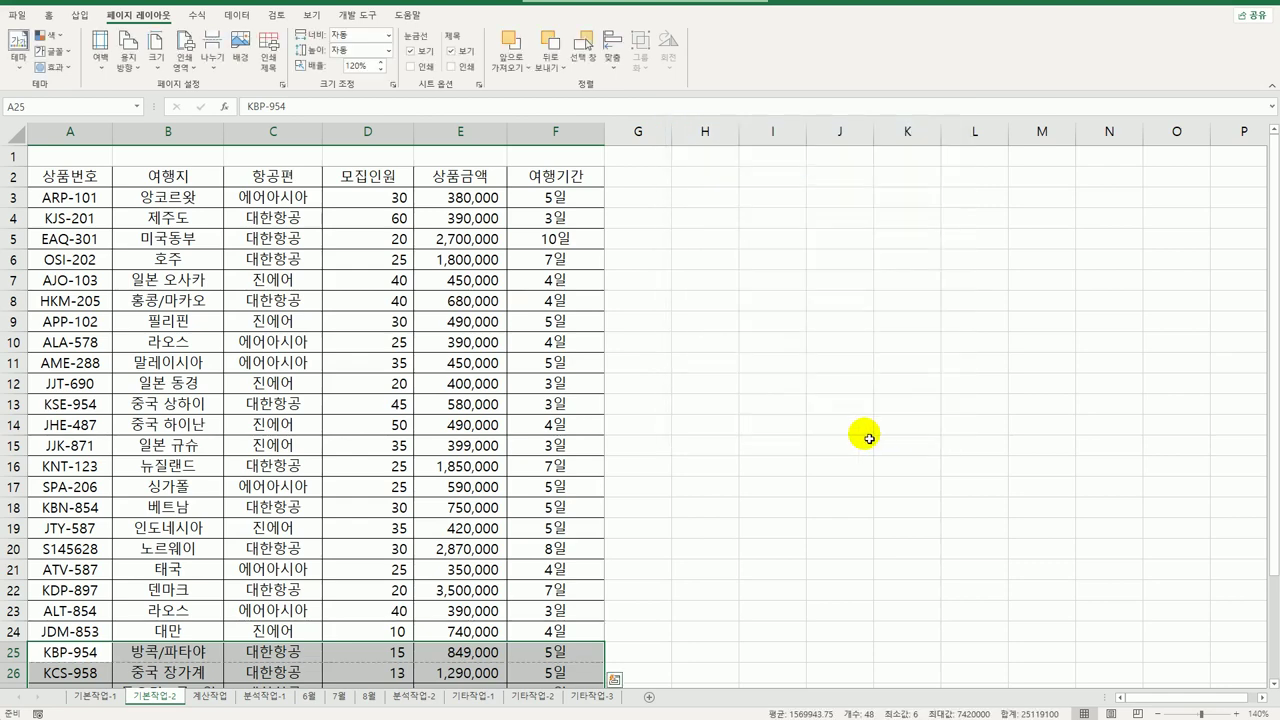
click(864, 431)
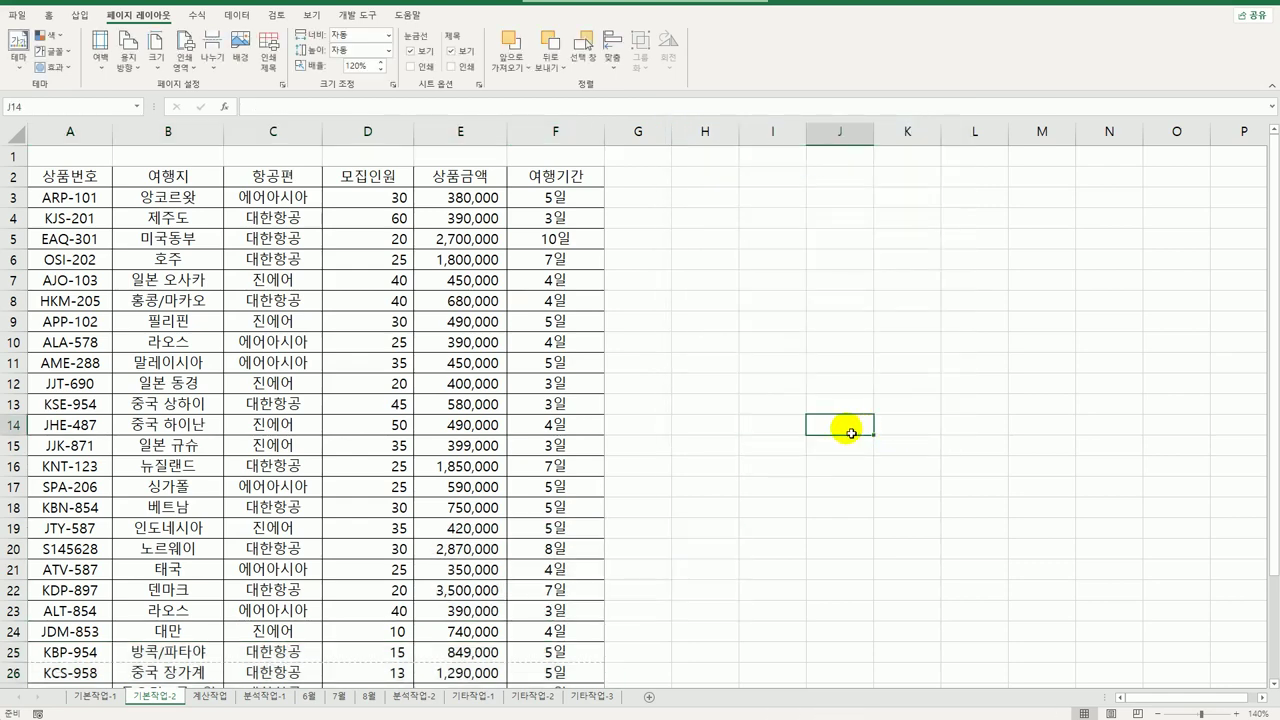
Check the header, title row and centring on both pages in the print preview, and return to the sheet
click(14, 16)
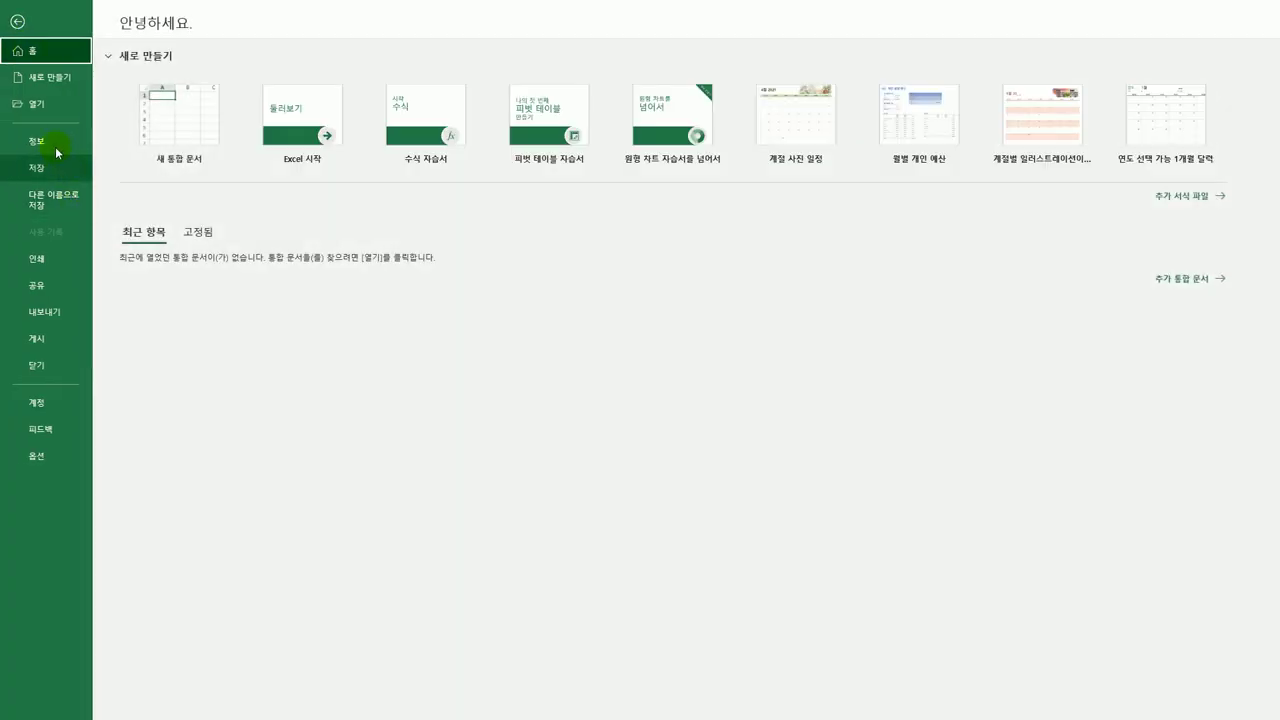
click(62, 263)
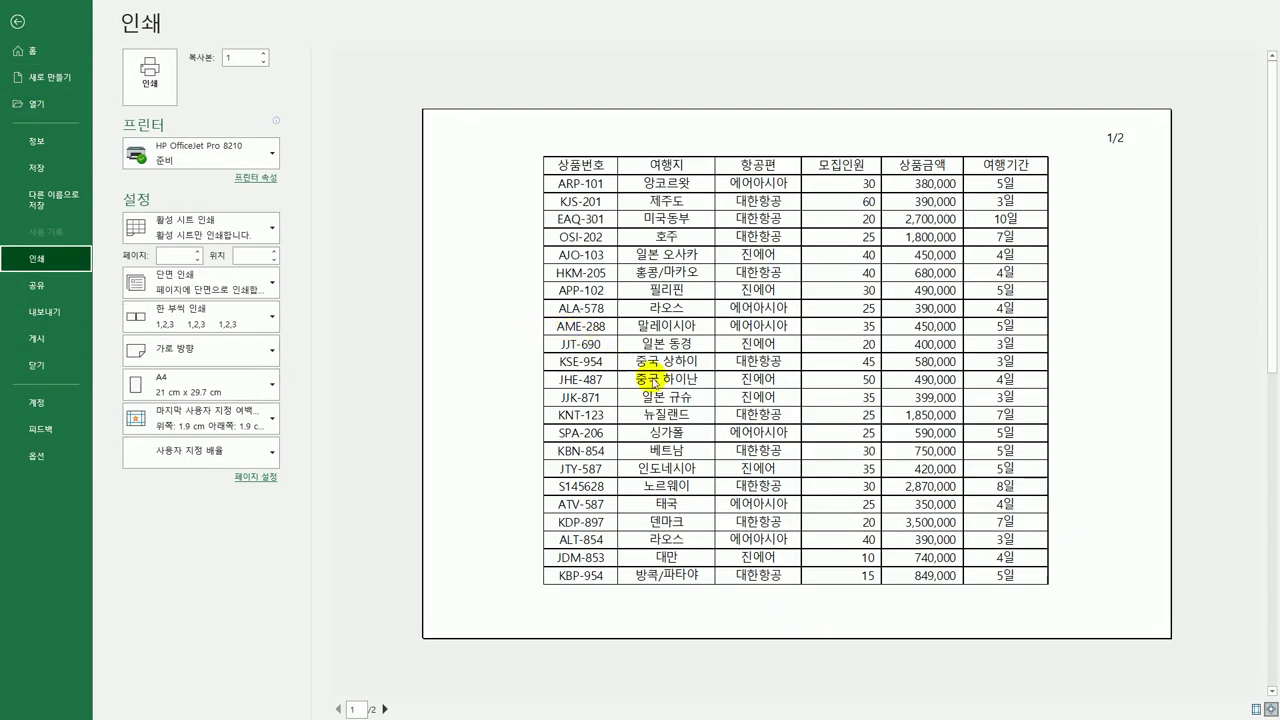
click(386, 709)
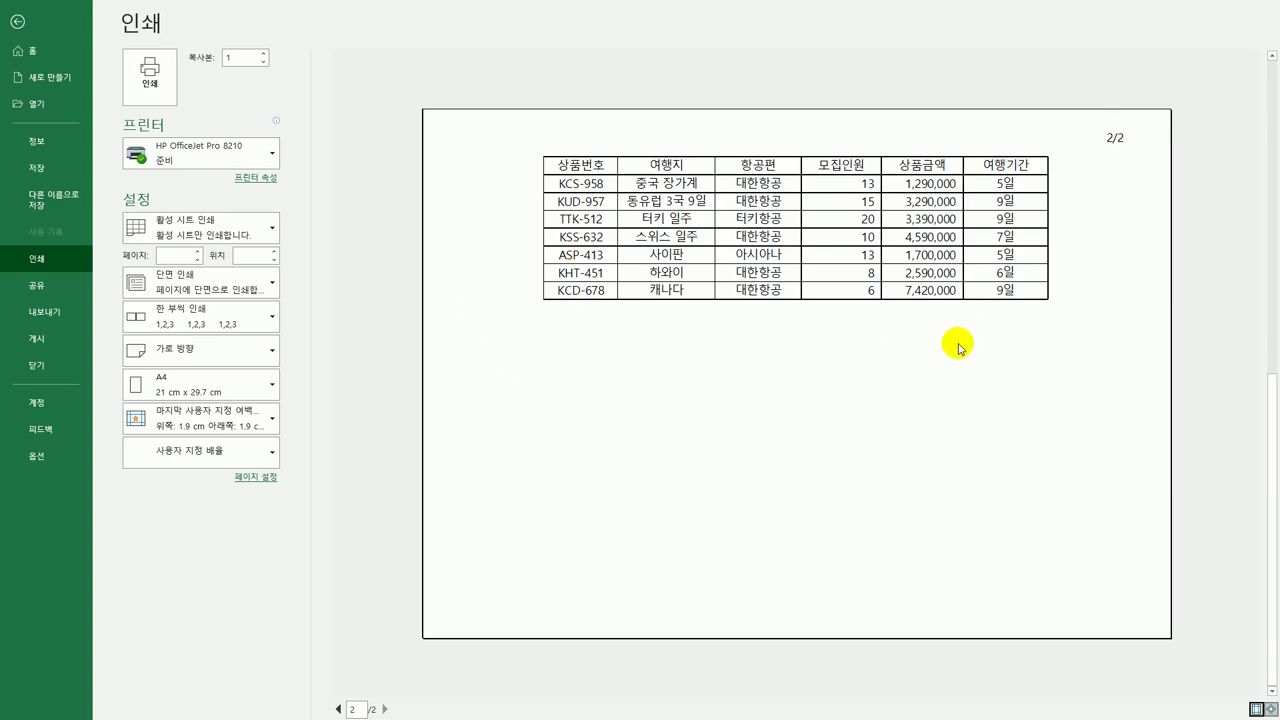
click(338, 709)
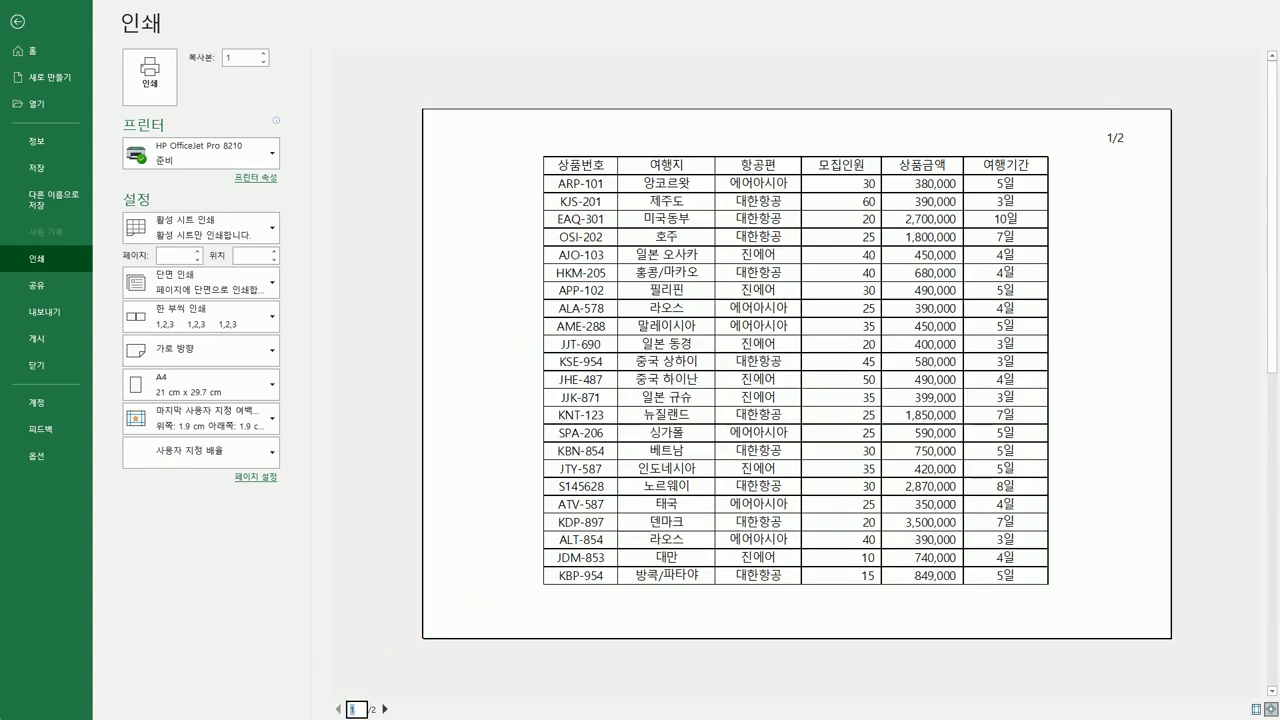
click(17, 21)
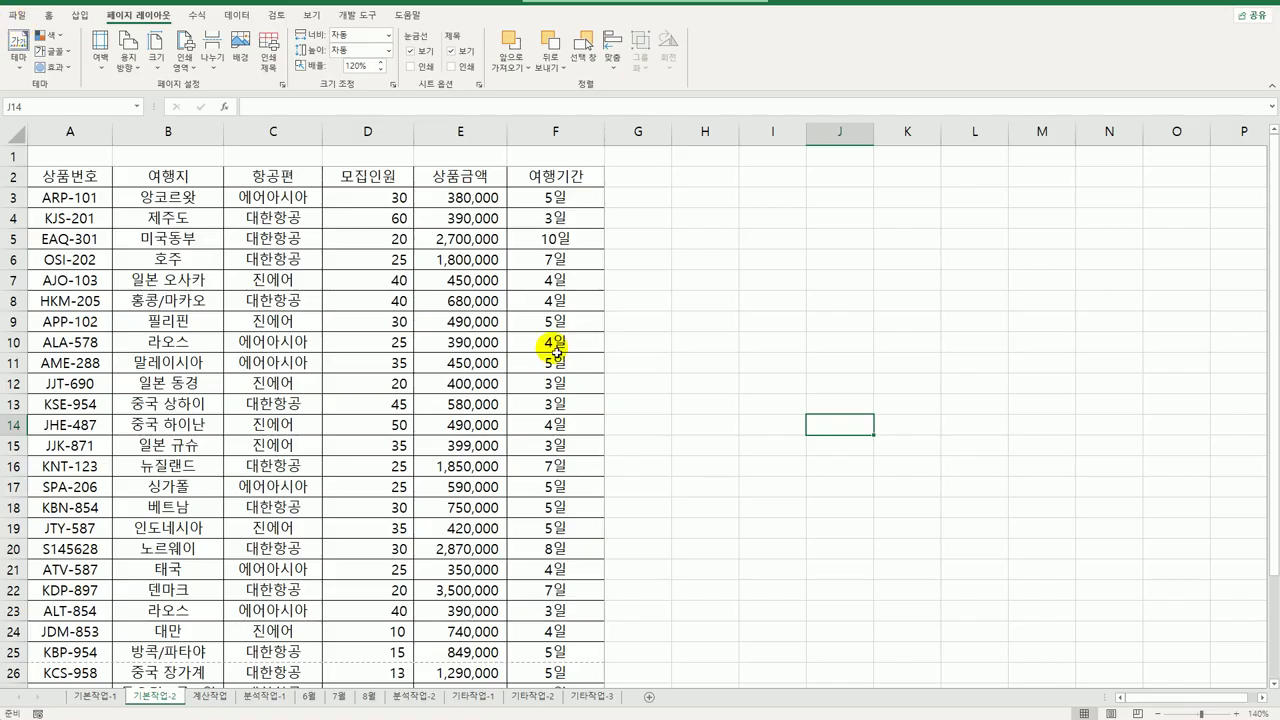
On the 계산작업 sheet, examine the empty 전기사용요금 column E3:E16 of 표1 and the 기본요금 values in 표4
click(209, 696)
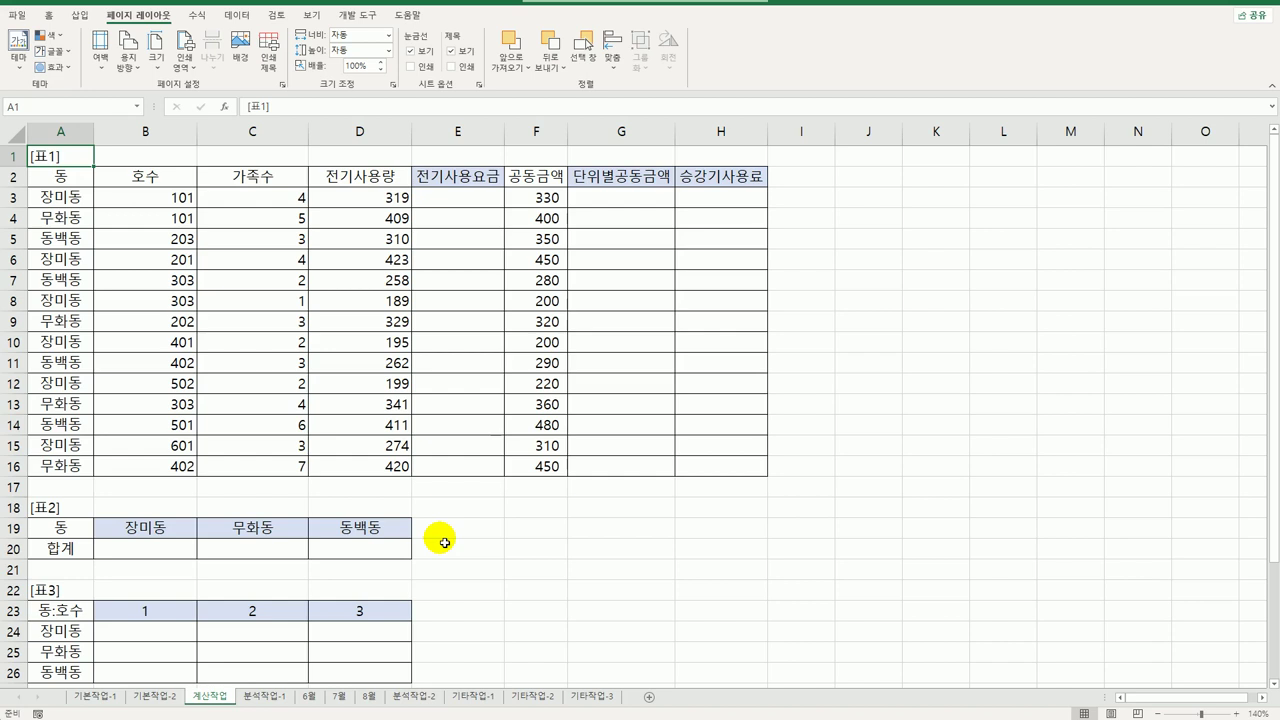
drag(494, 196, 477, 466)
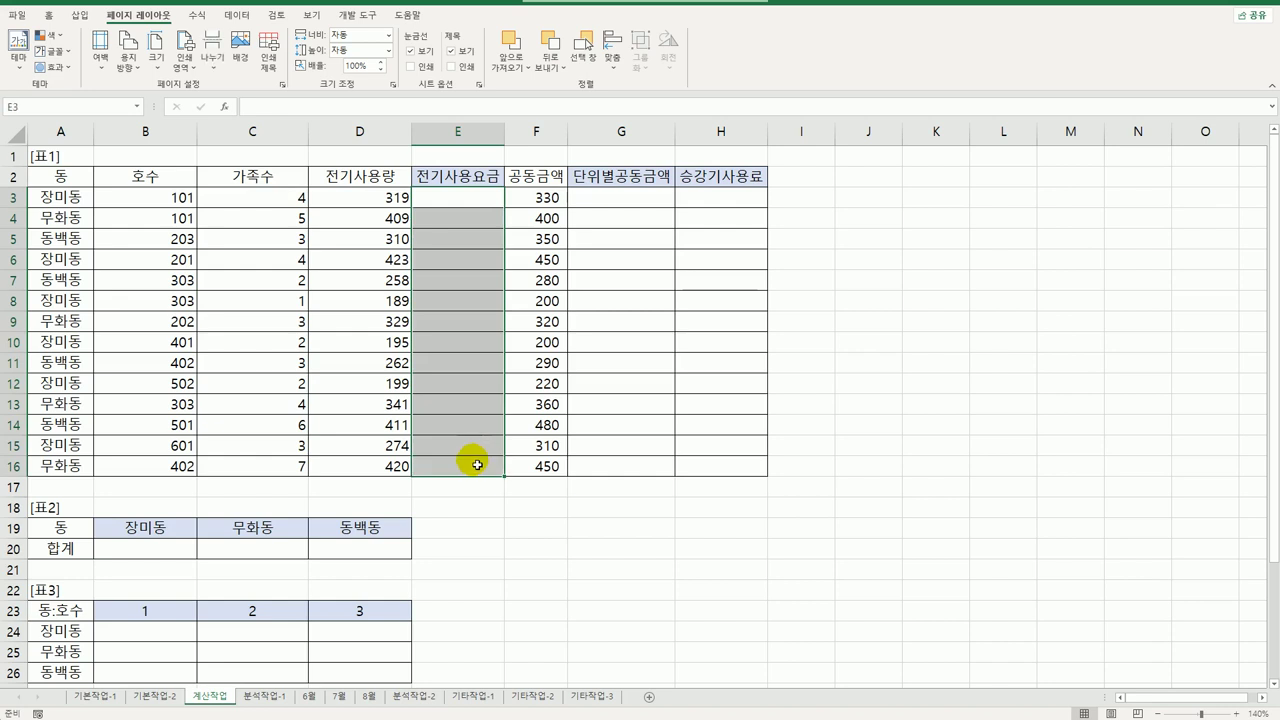
click(437, 203)
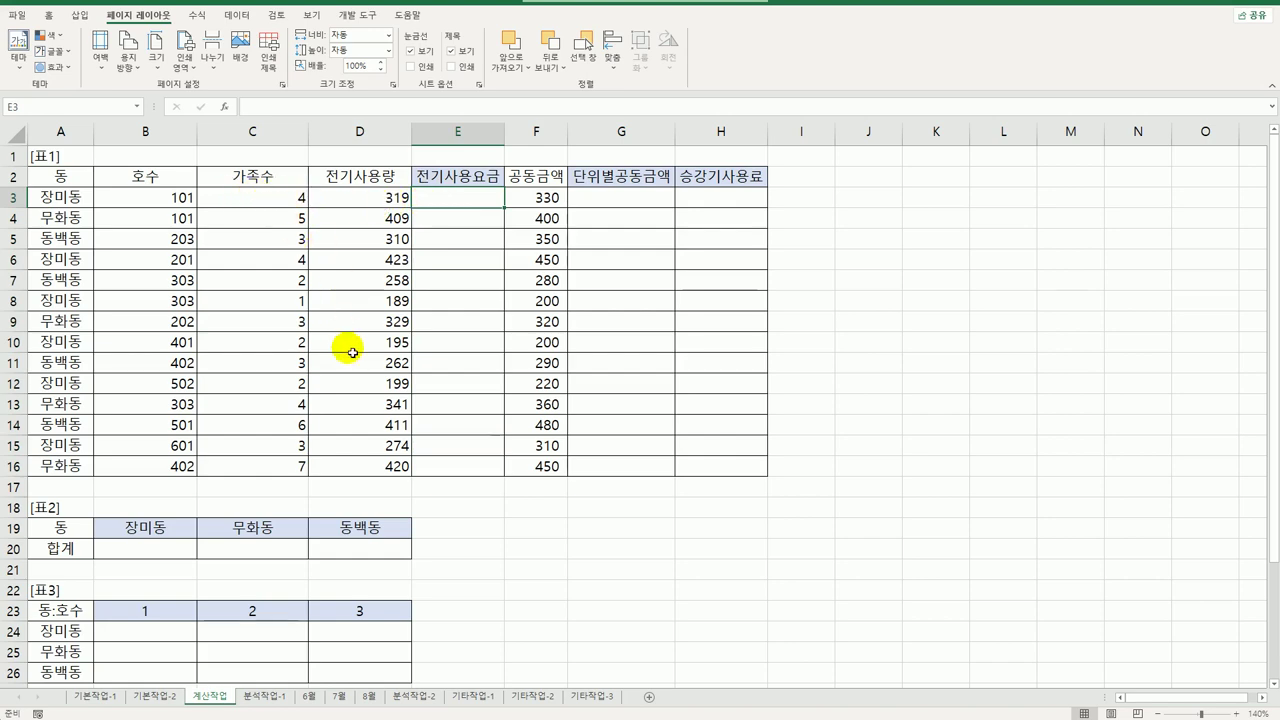
scroll(352, 352, down, 3)
drag(266, 590, 270, 635)
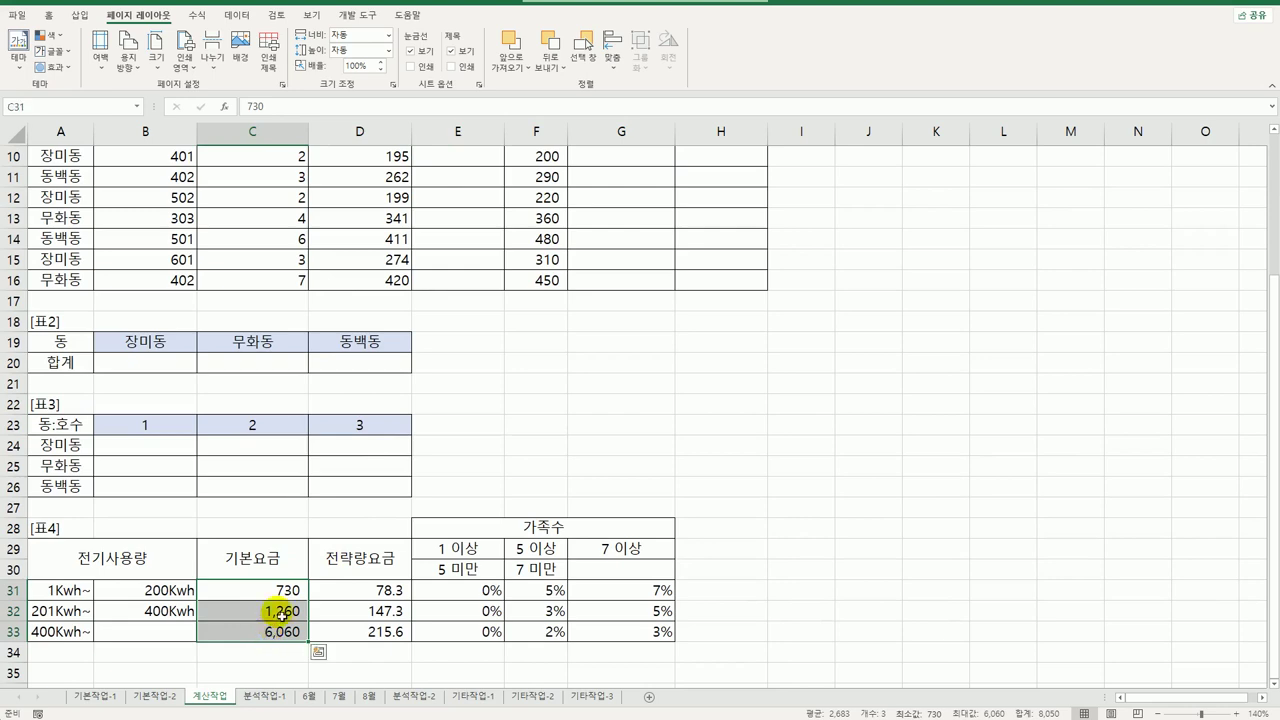
scroll(306, 380, up, 1)
scroll(400, 298, down, 1)
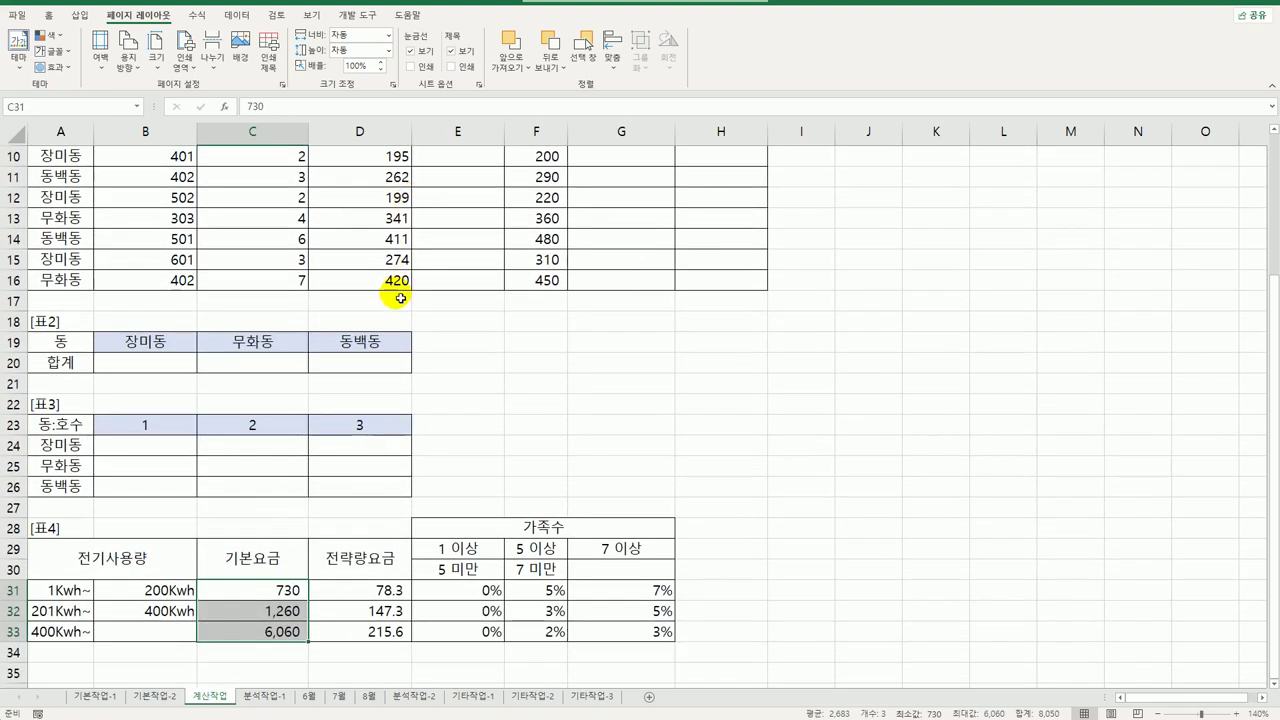
Examine the first 전기사용량 value in 표1, the usage rates in D31:D33 and the 가족수 discount rates in E31:G33 of 표4
scroll(400, 298, up, 3)
click(370, 202)
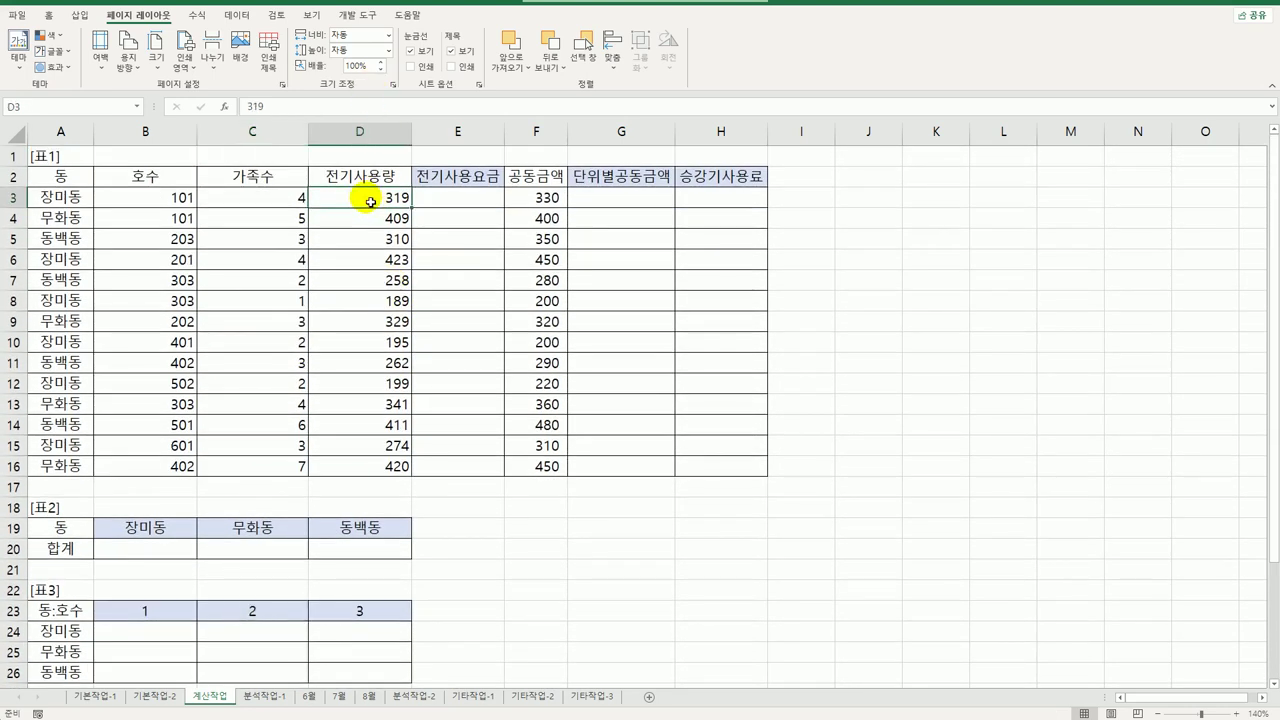
scroll(508, 429, down, 3)
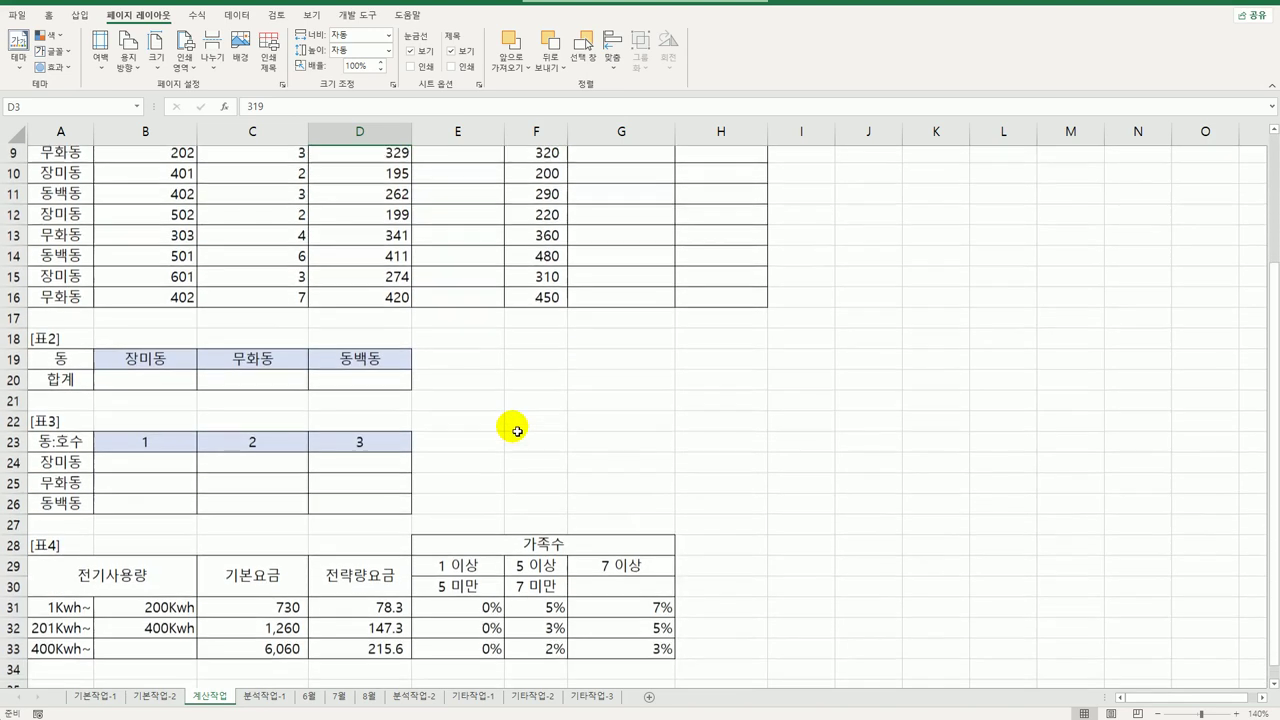
drag(396, 595, 369, 630)
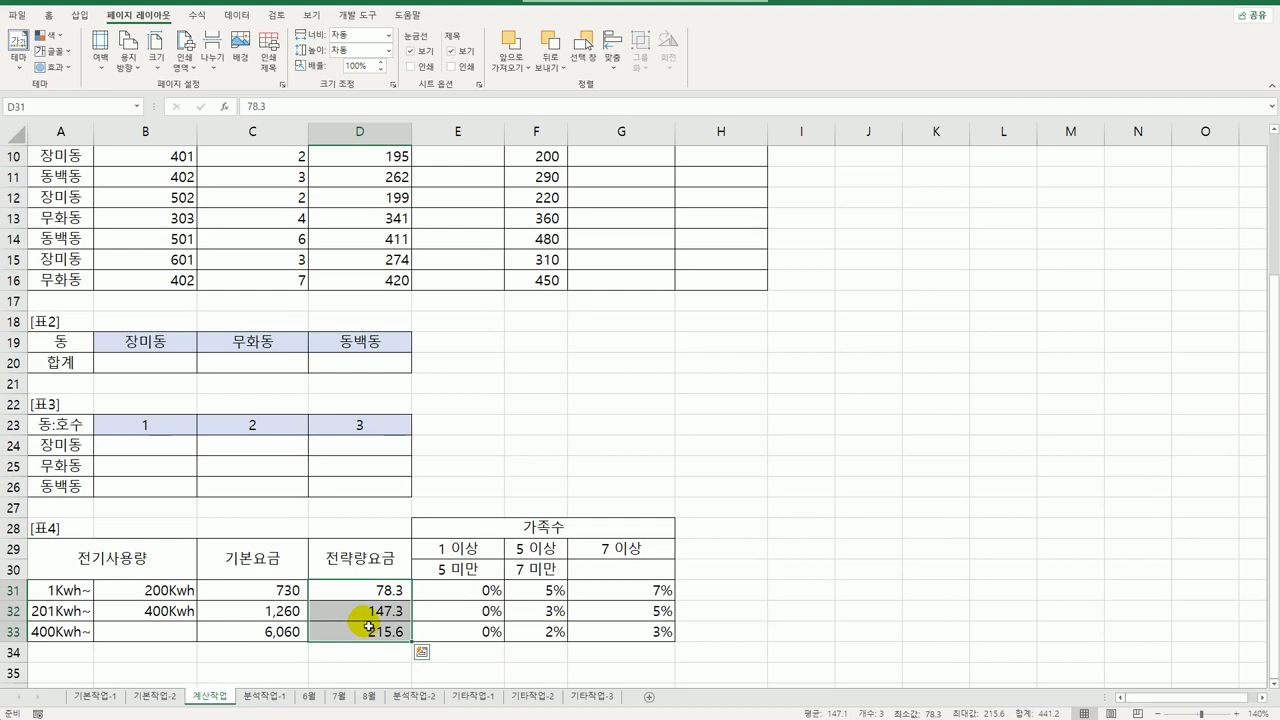
scroll(368, 619, up, 3)
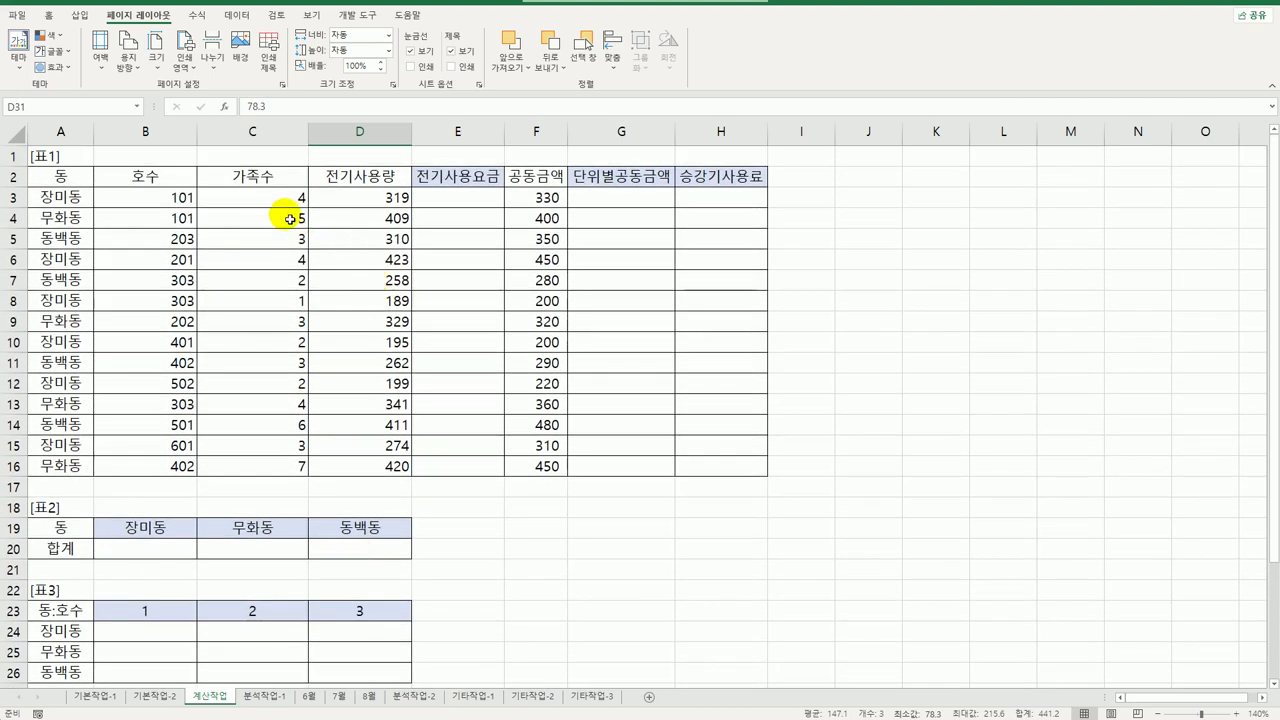
scroll(749, 586, down, 3)
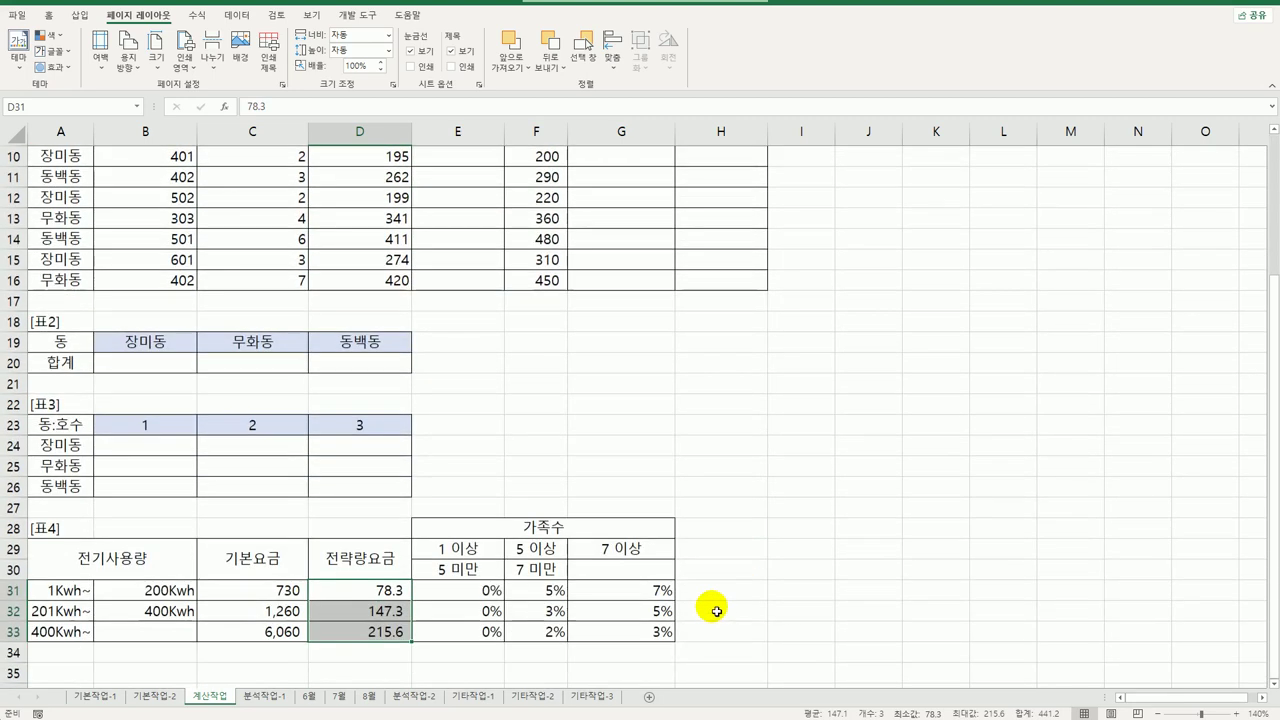
click(485, 590)
drag(485, 590, 622, 629)
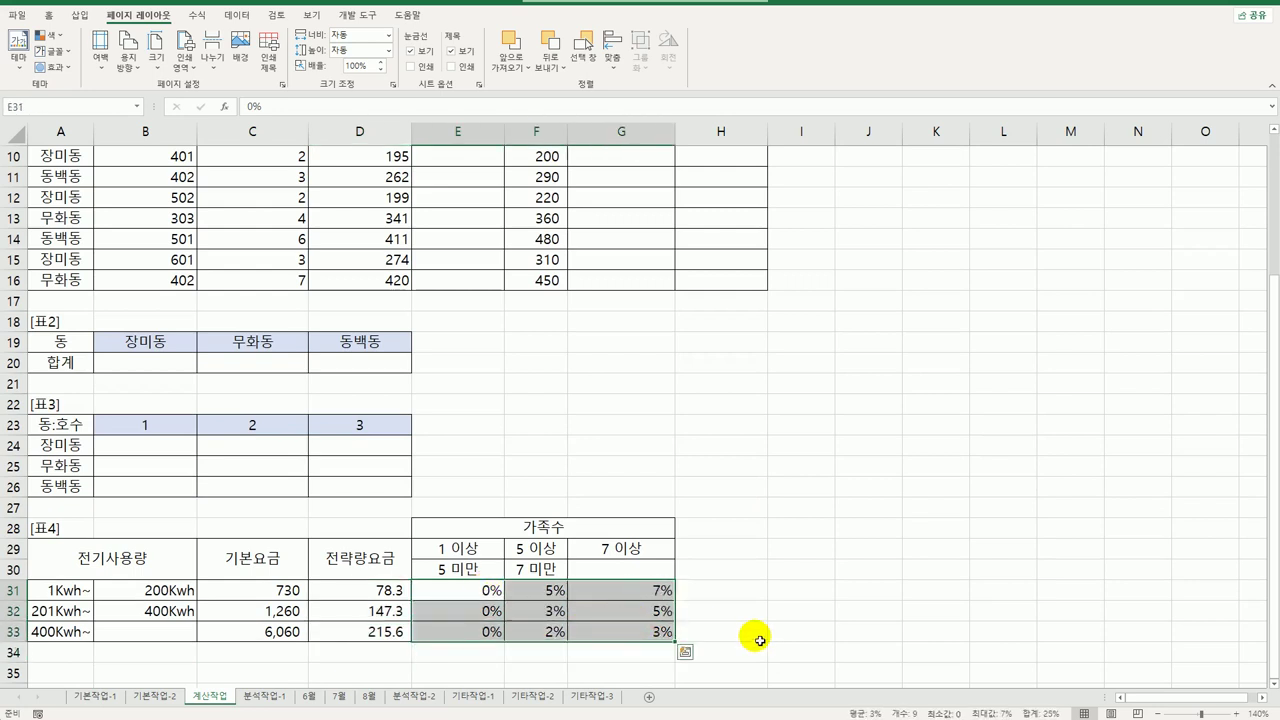
scroll(760, 640, up, 3)
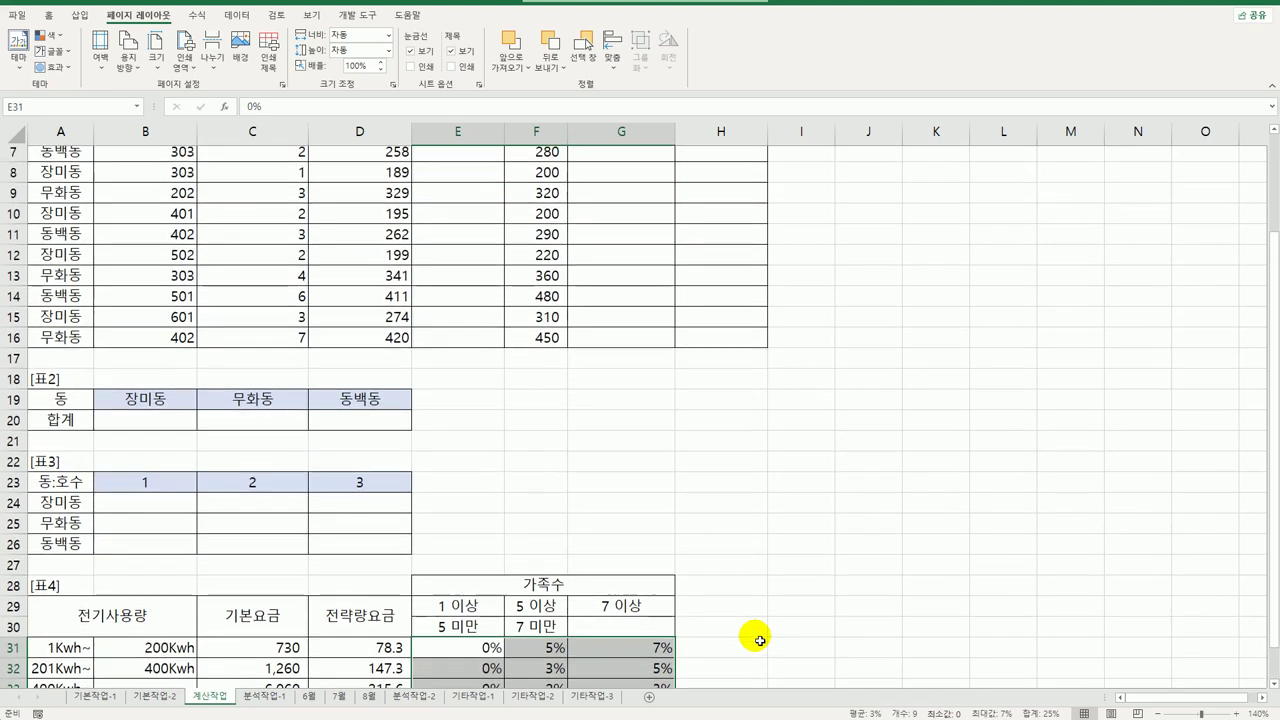
Begin the 전기사용요금 formula in E3 with a VLOOKUP that uses D3 as its lookup value
click(453, 198)
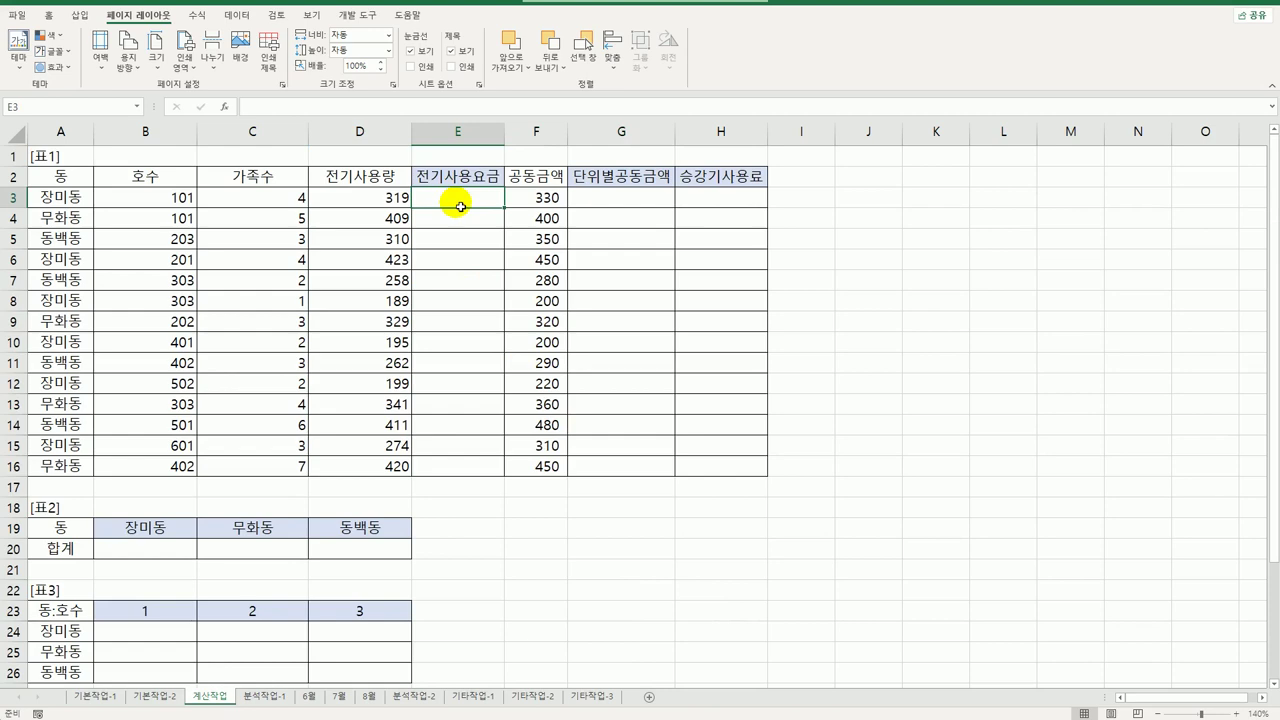
text(=)
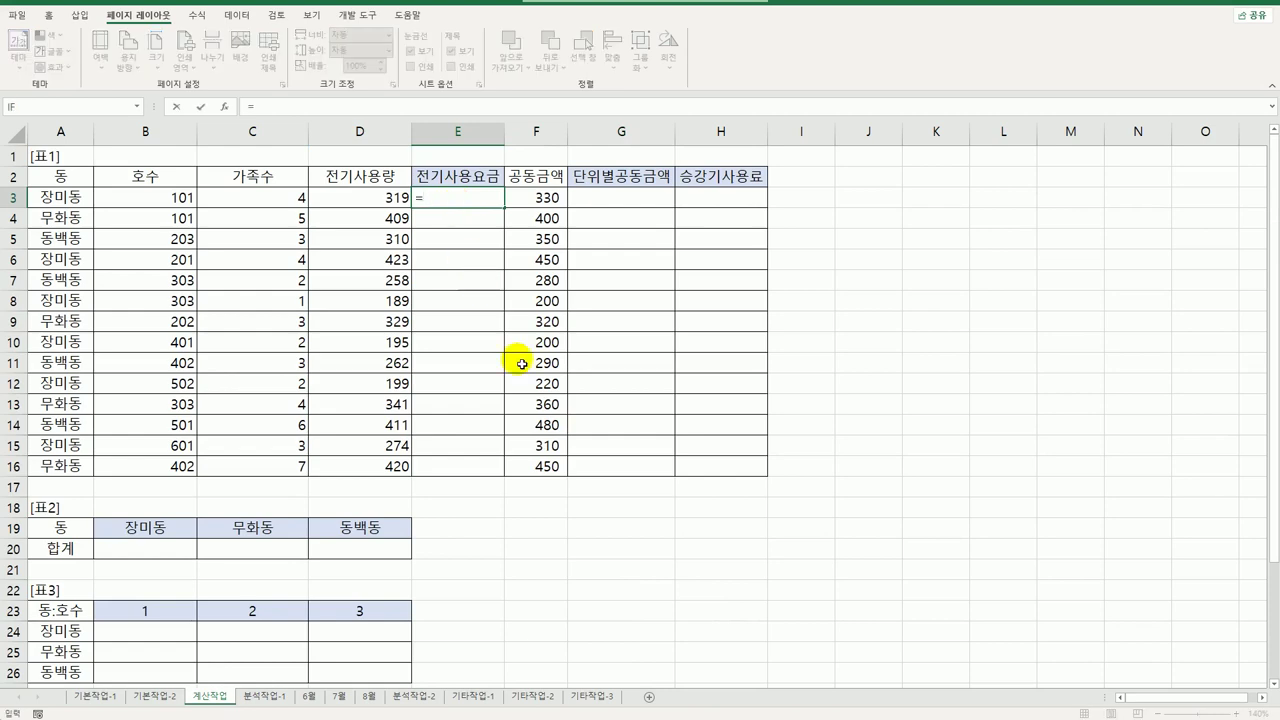
scroll(517, 359, down, 3)
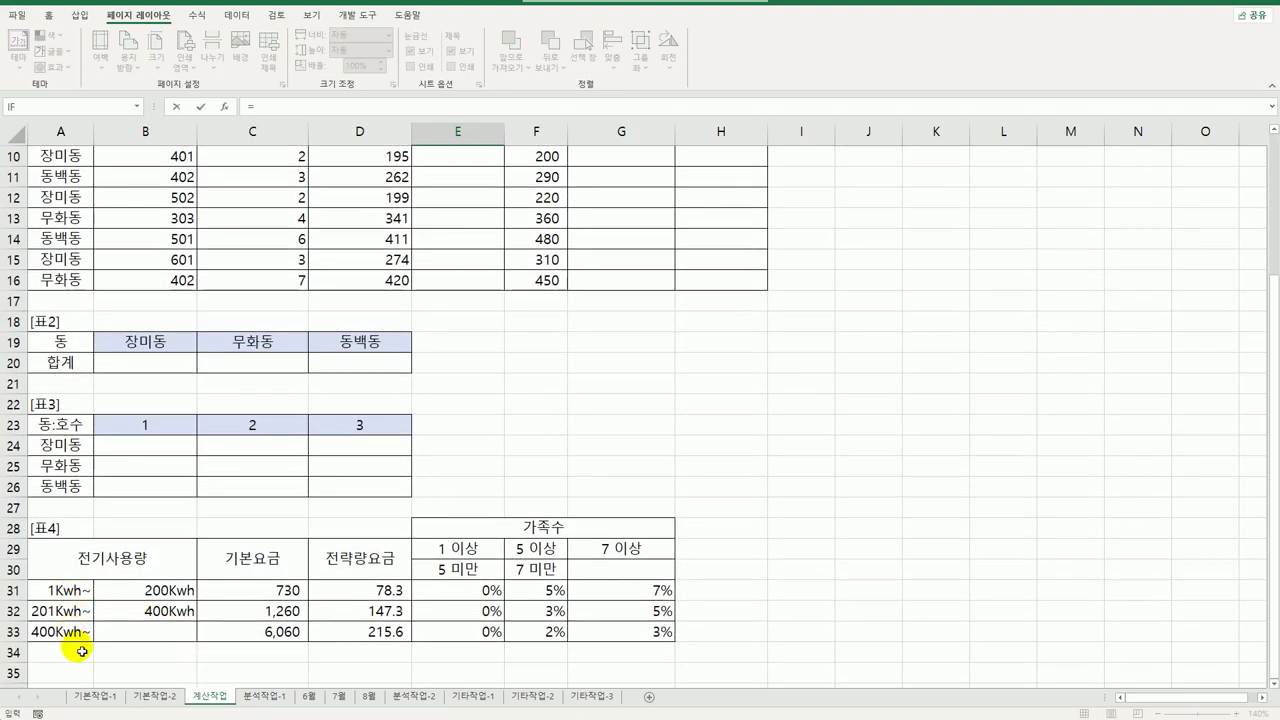
scroll(283, 595, up, 2)
scroll(283, 595, up, 1)
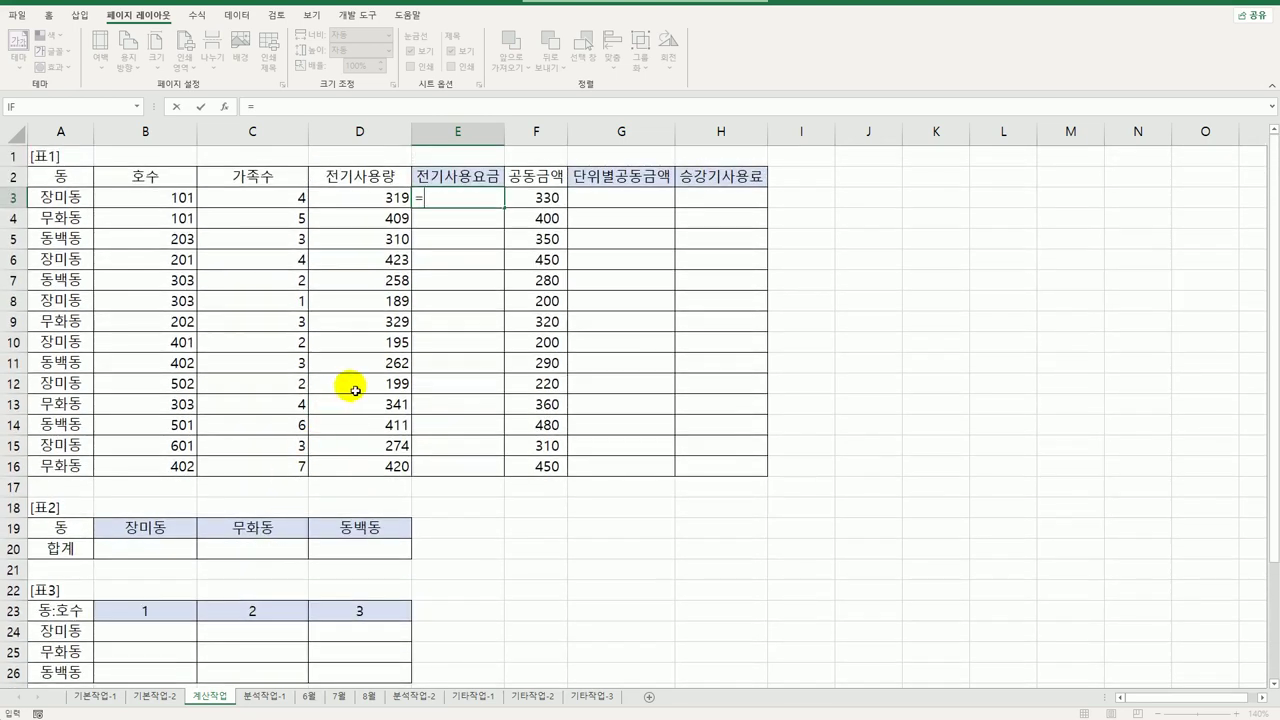
text(VL)
key(Tab)
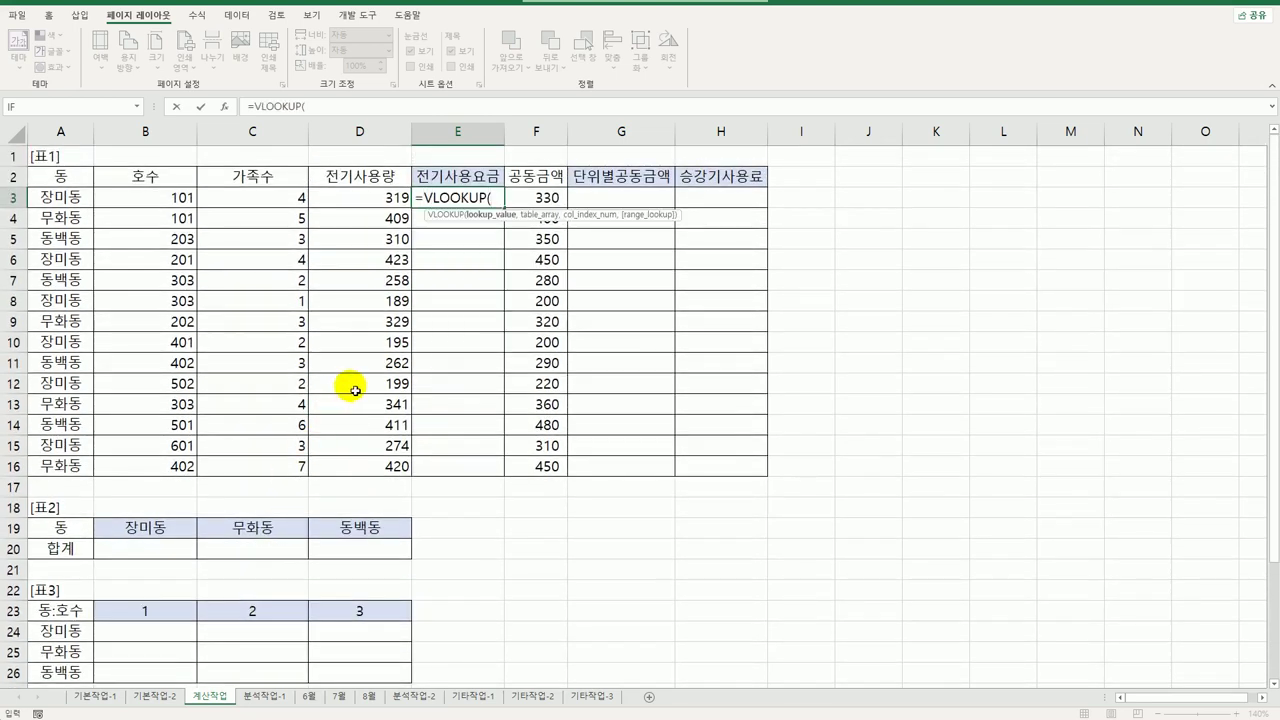
click(342, 199)
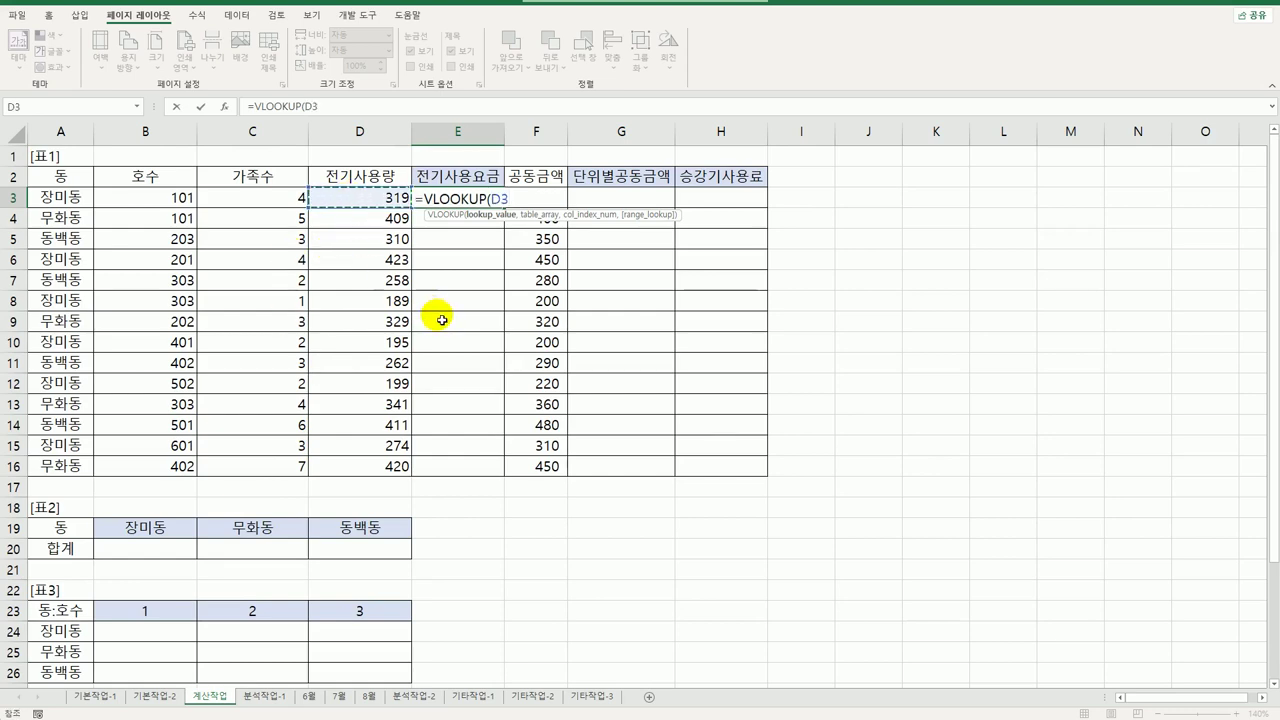
Complete the 기본요금 lookup in E3 with the absolute table range $A$31:$C$33 and column 3, followed by a plus sign
text(,)
scroll(320, 351, down, 3)
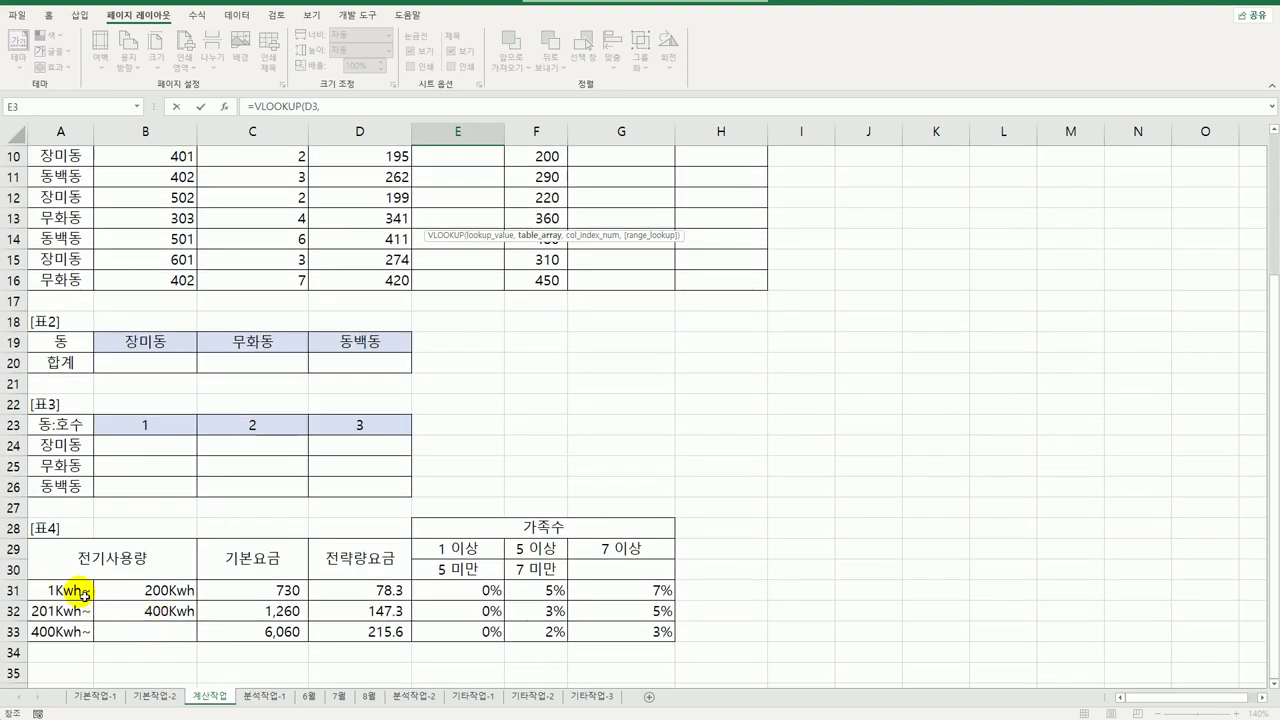
drag(84, 594, 270, 632)
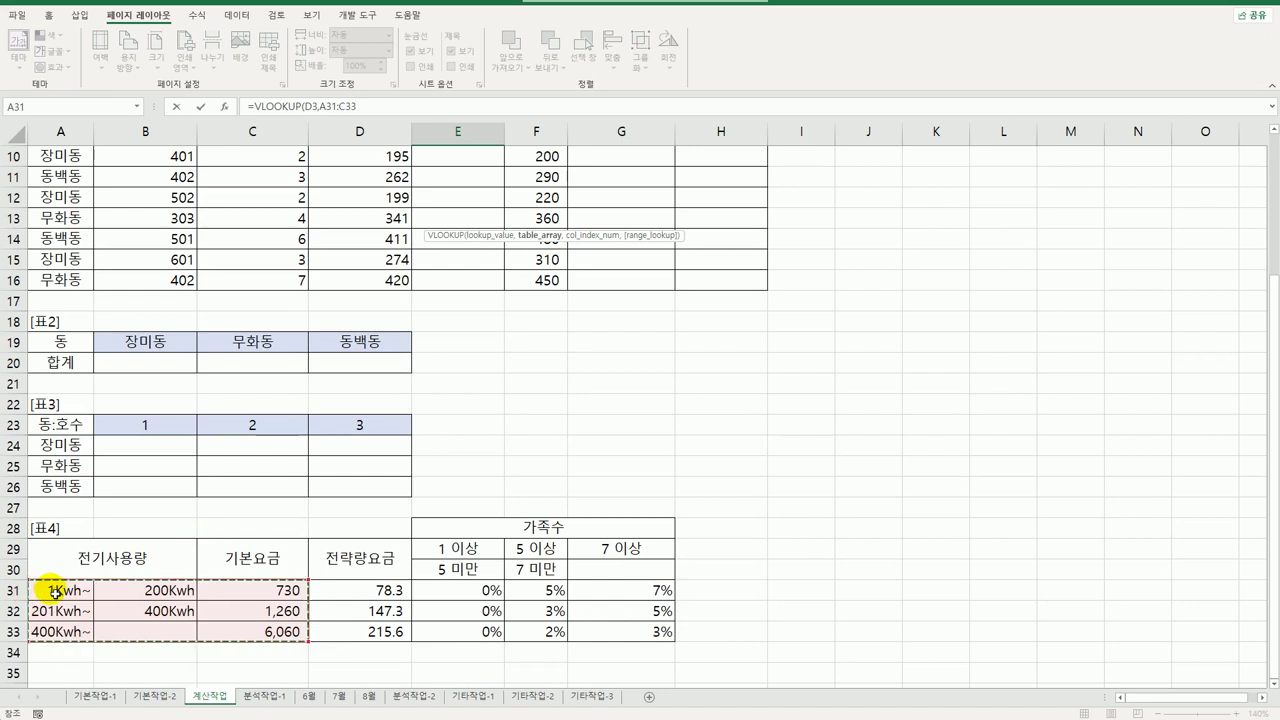
drag(53, 591, 238, 634)
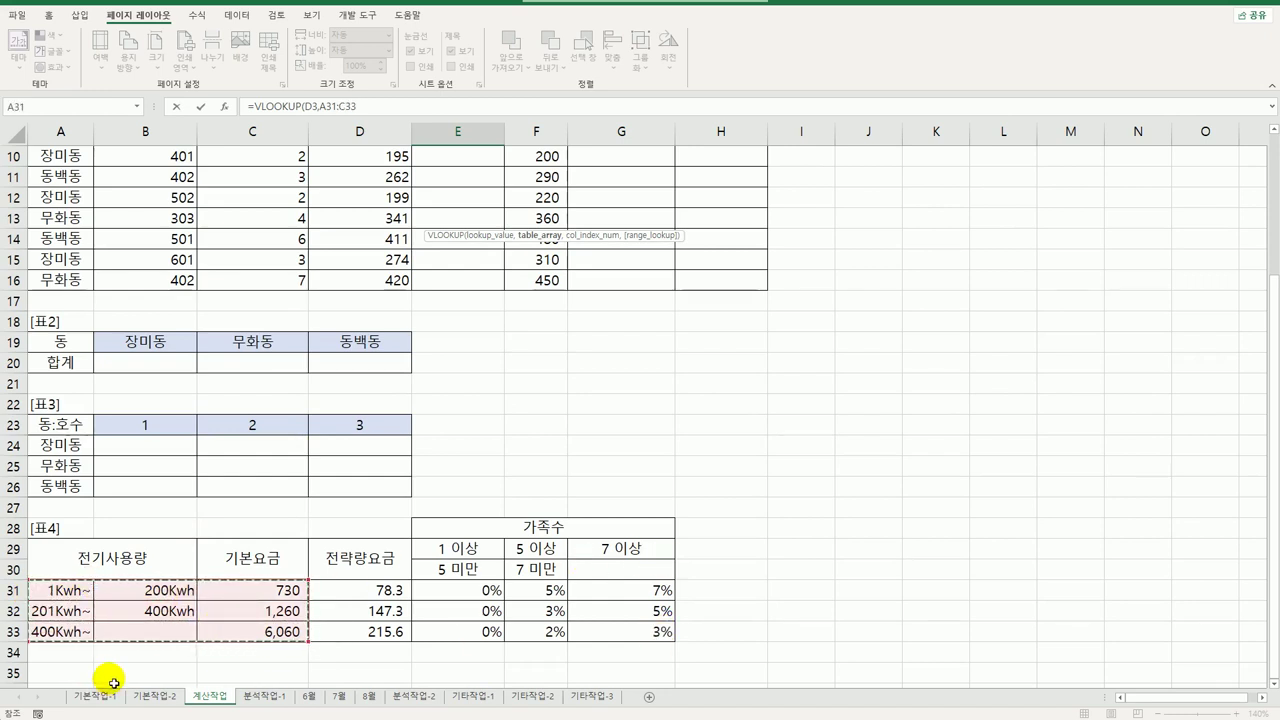
key(F4)
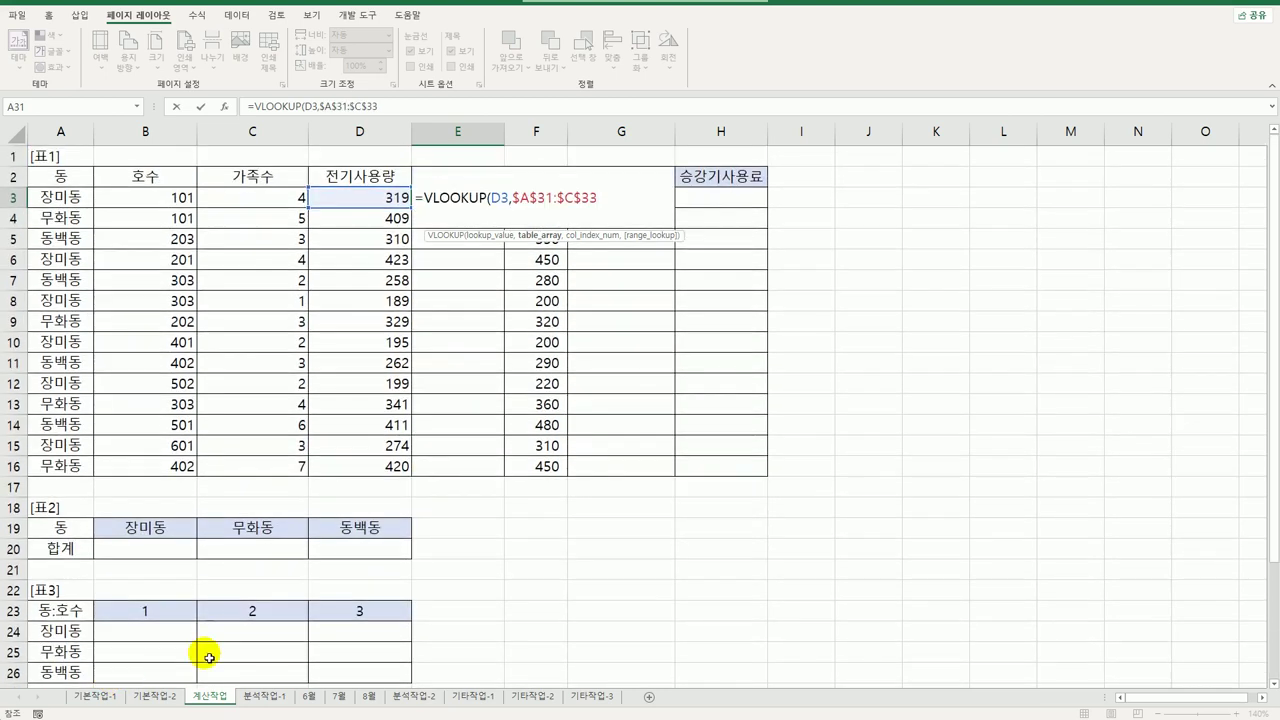
text(,)
scroll(320, 637, down, 3)
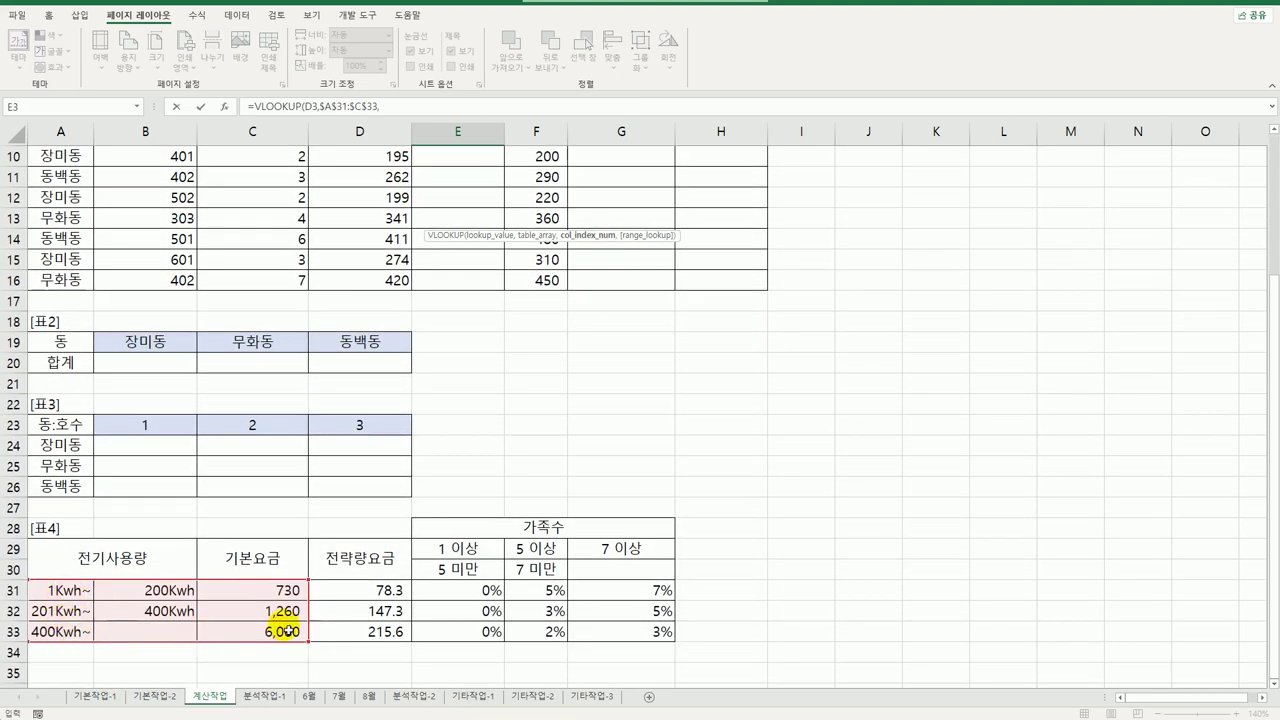
text(3)
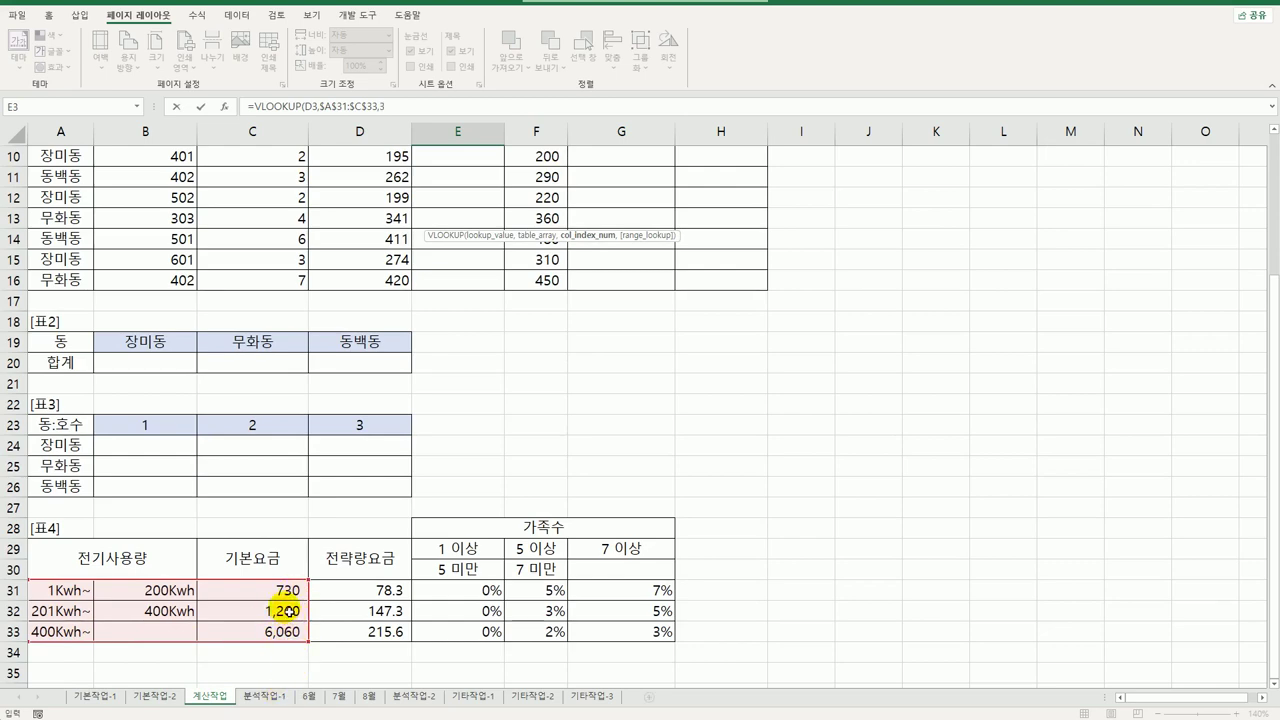
scroll(285, 610, up, 3)
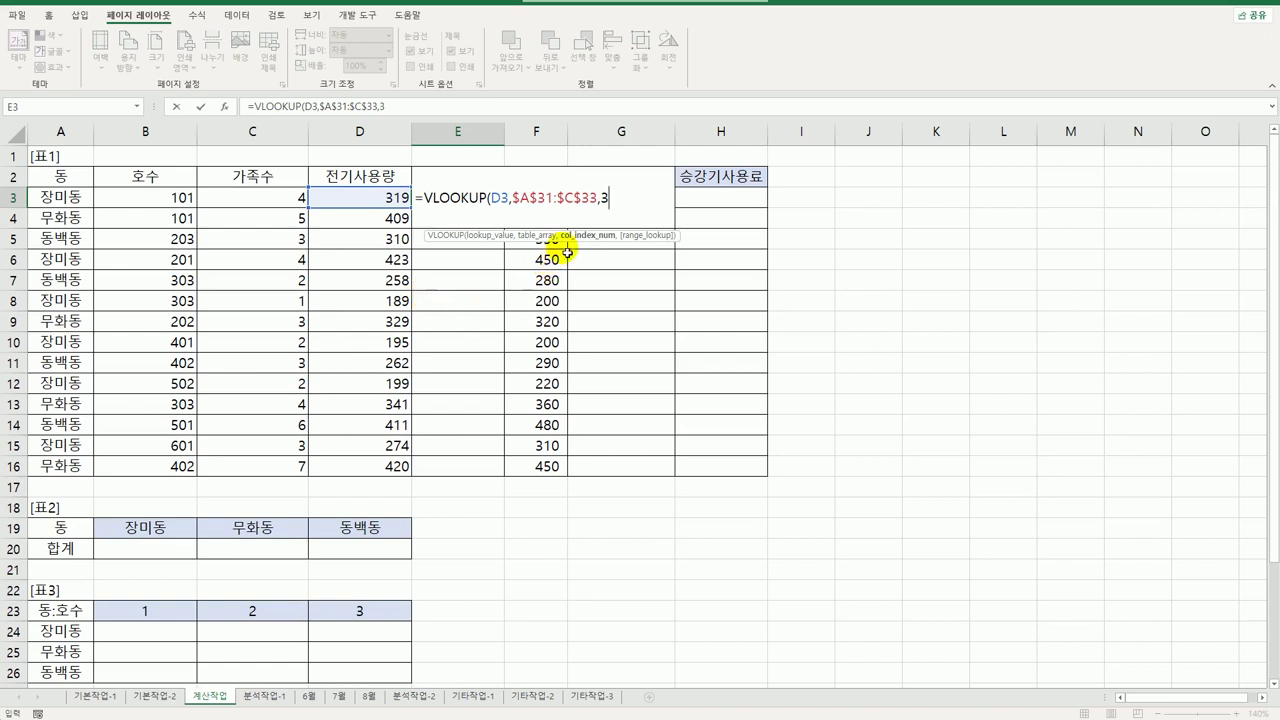
text()+)
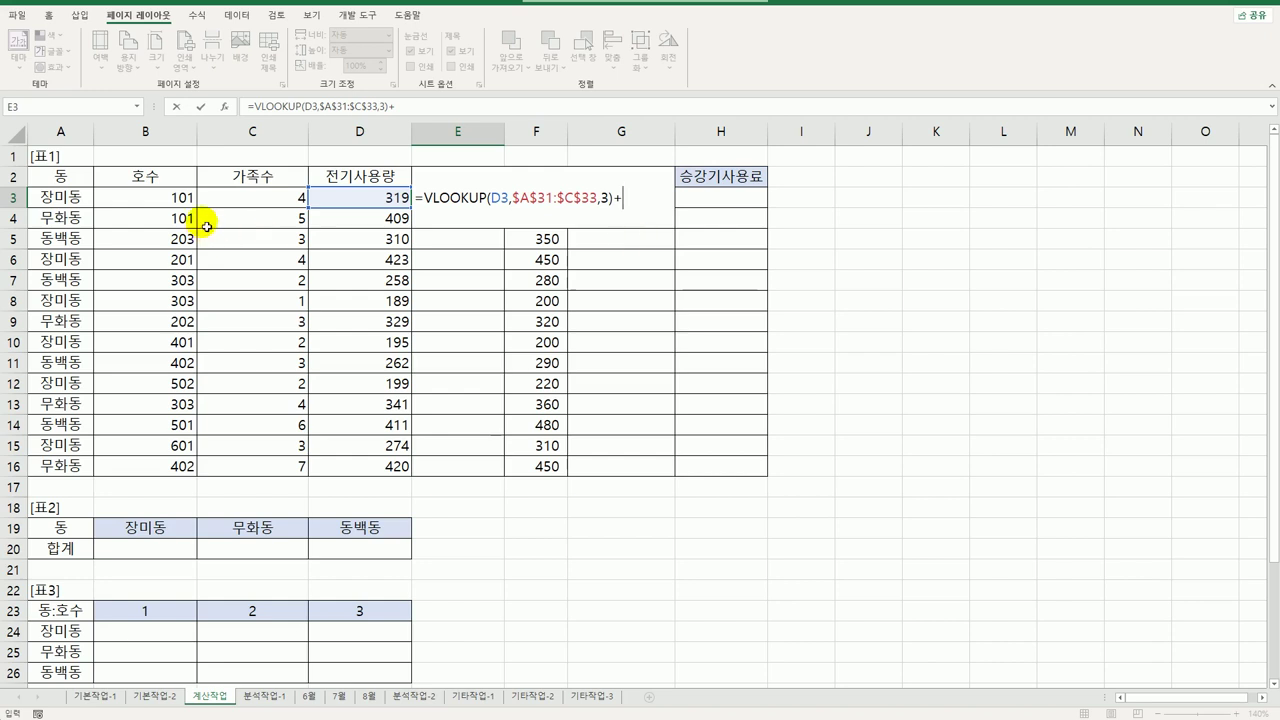
Extend the E3 formula with D3*VLOOKUP(D3,$A$31:$D$33,4), multiplied by an opened (1- discount factor
click(346, 205)
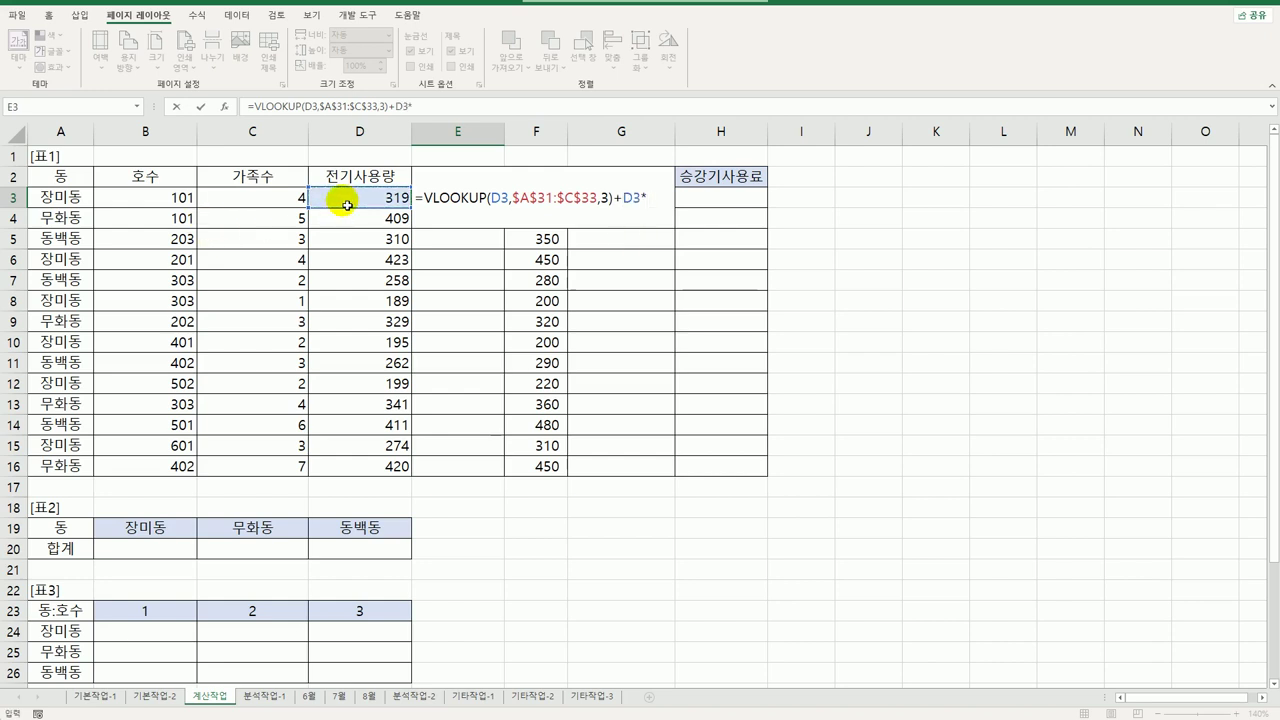
text(*VLOOKUP()
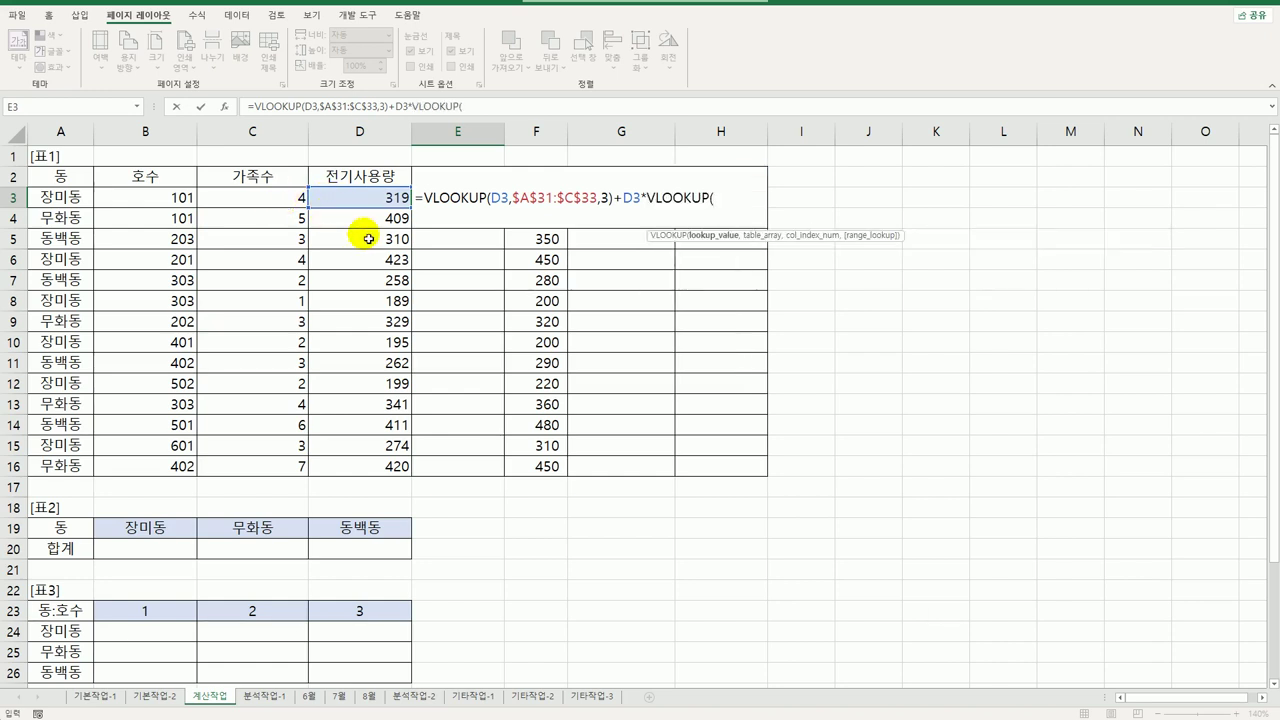
click(350, 205)
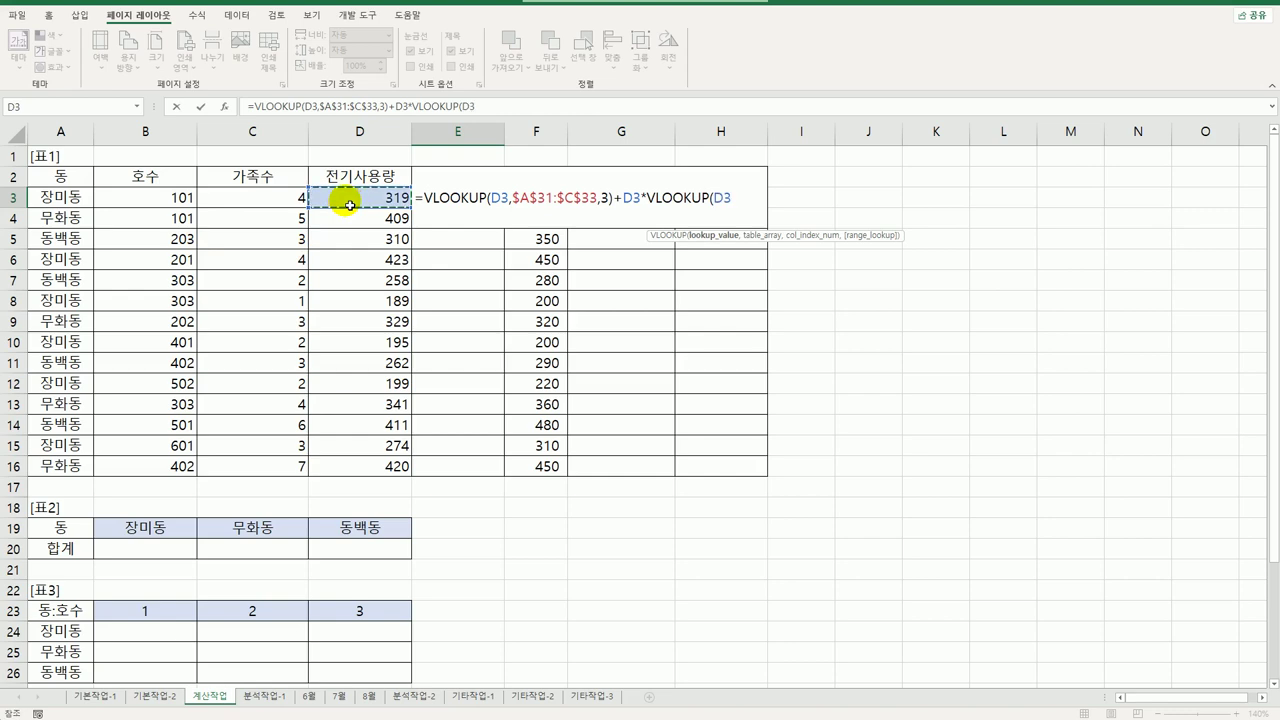
text(,)
scroll(510, 340, down, 3)
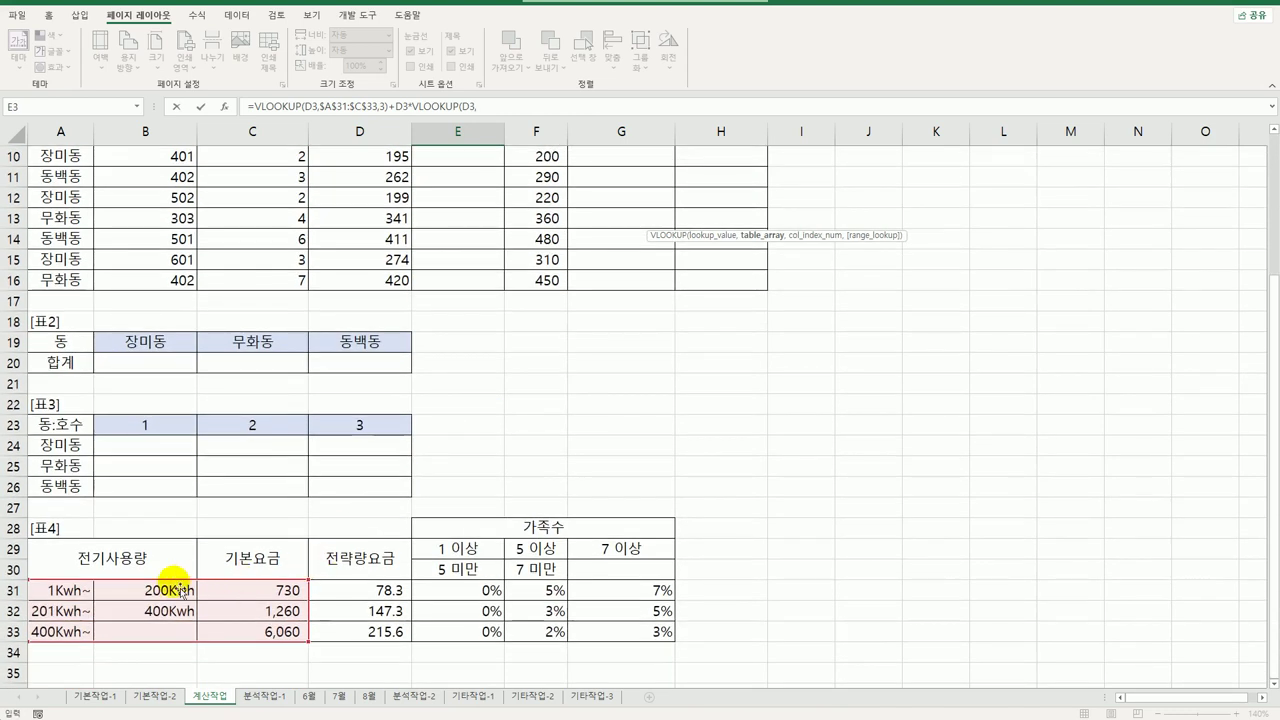
drag(75, 597, 373, 634)
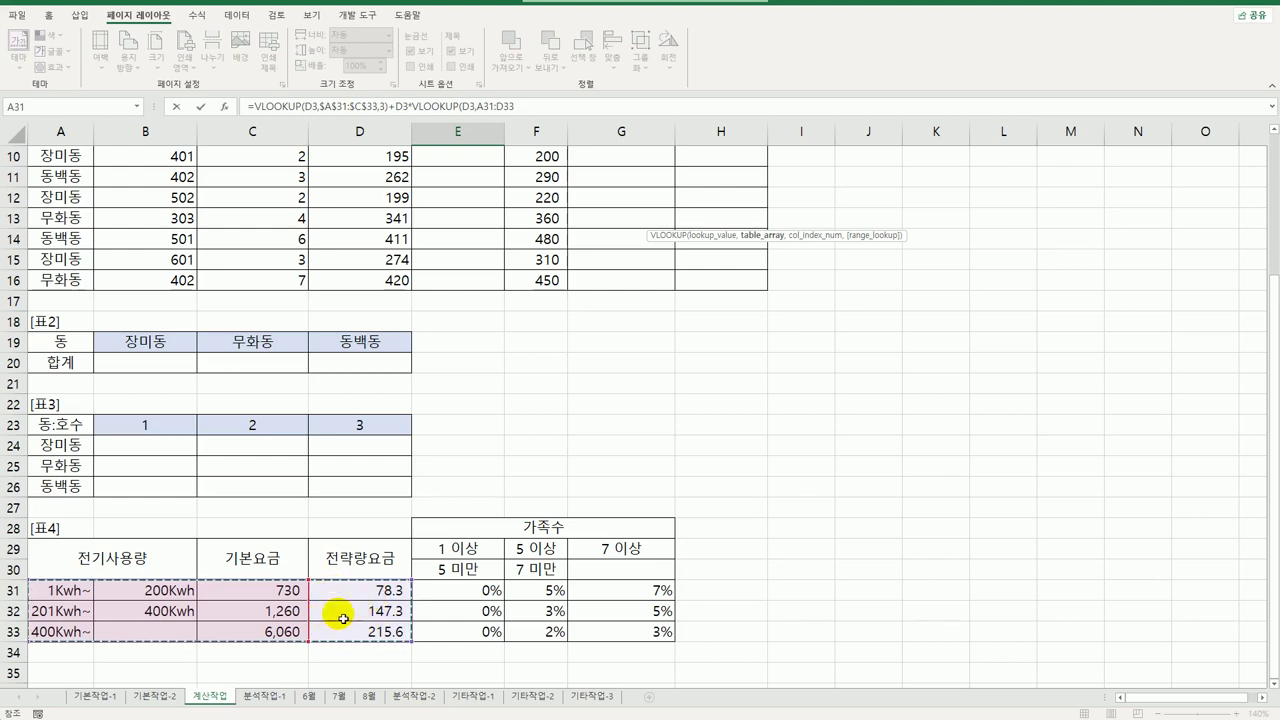
key(F4)
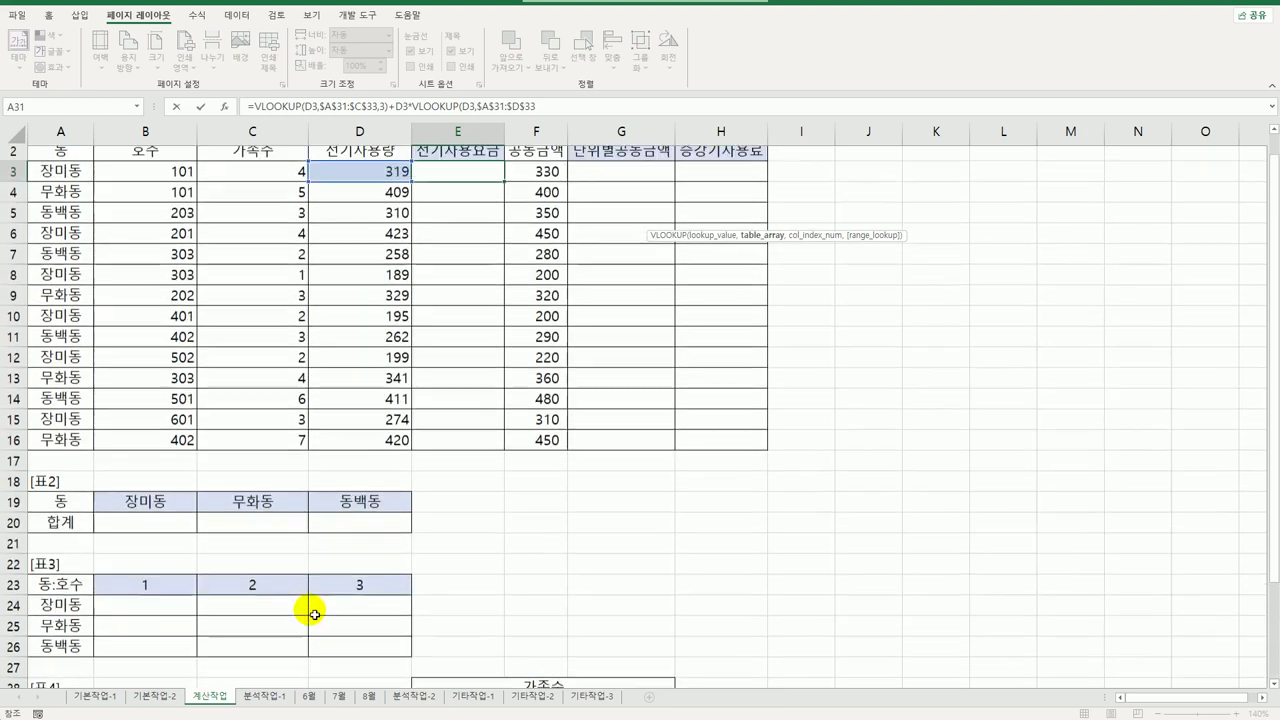
text(,)
scroll(314, 611, down, 6)
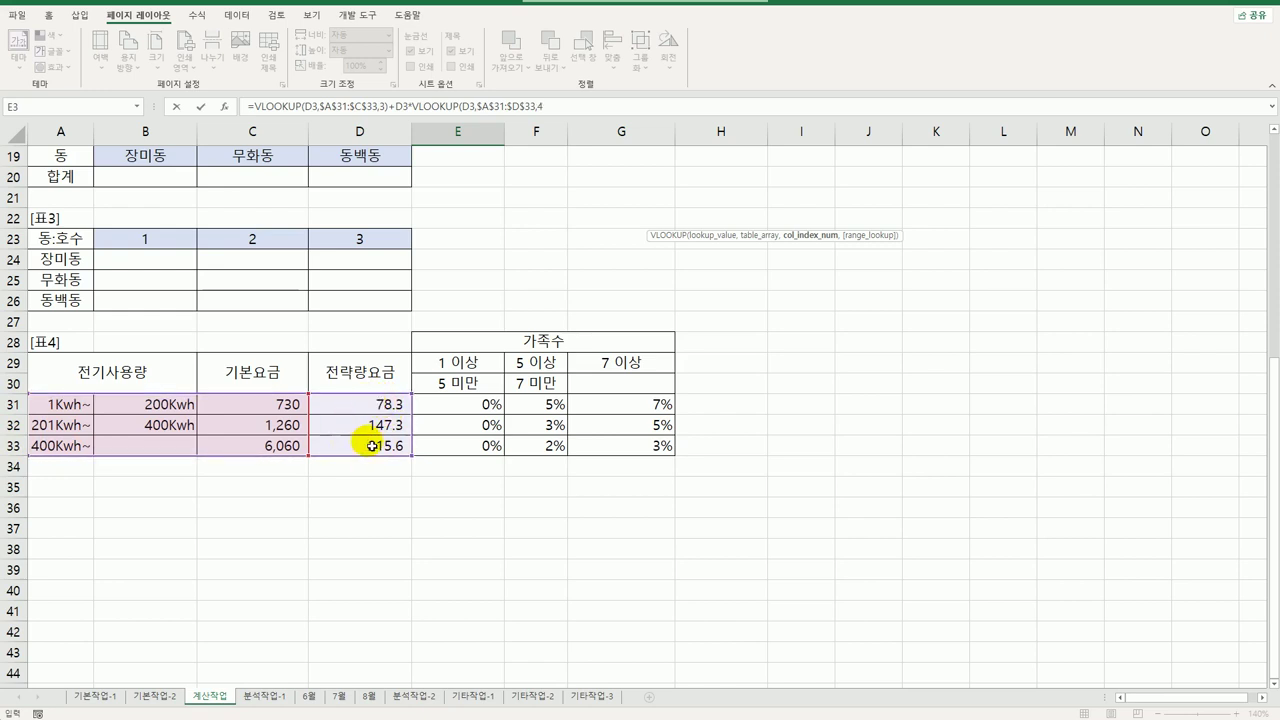
text(4)*(1-)
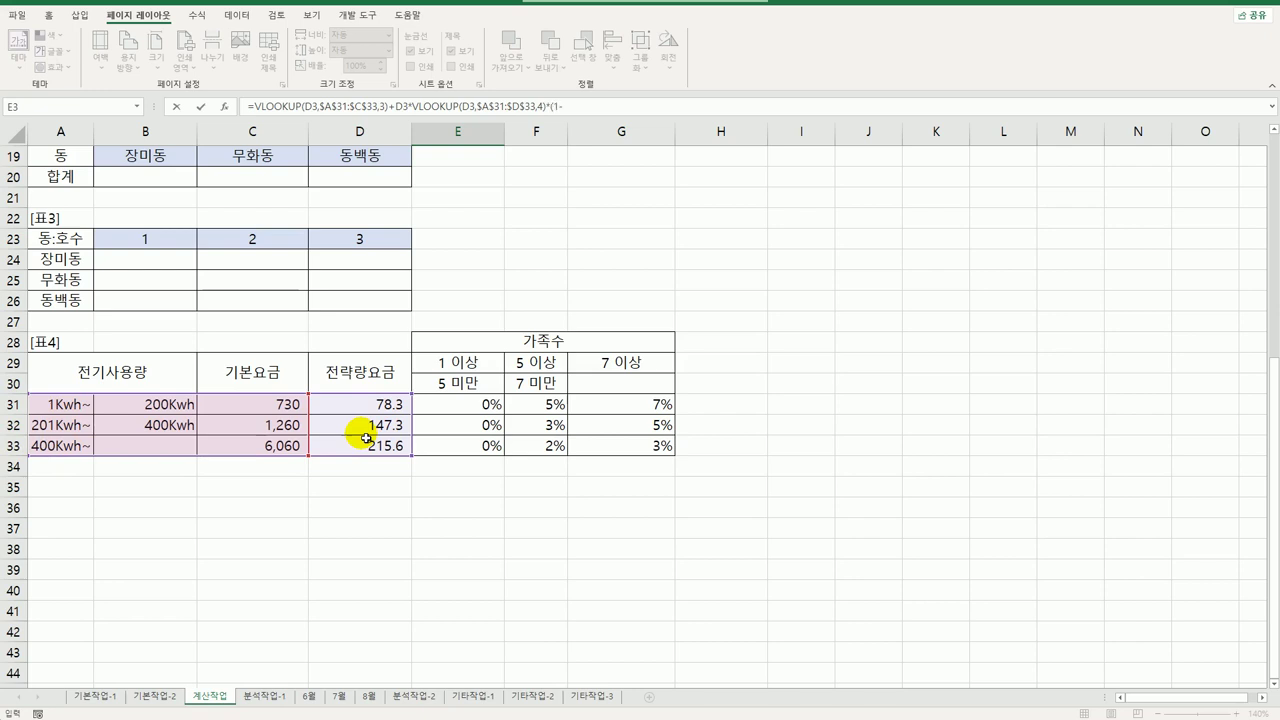
Add a VLOOKUP of D3 with the absolute table range $A$31:$G$33 inside the (1- discount factor of the E3 formula
text(VLOOKUP()
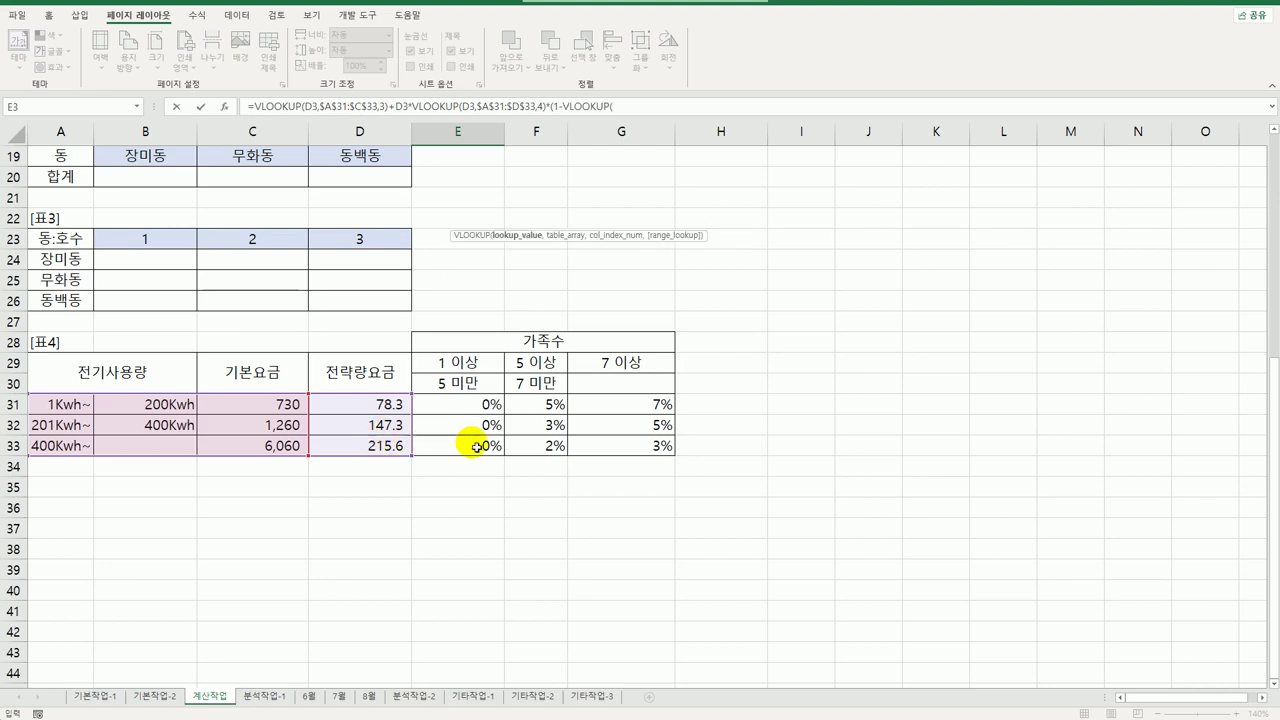
scroll(490, 400, up, 6)
click(358, 203)
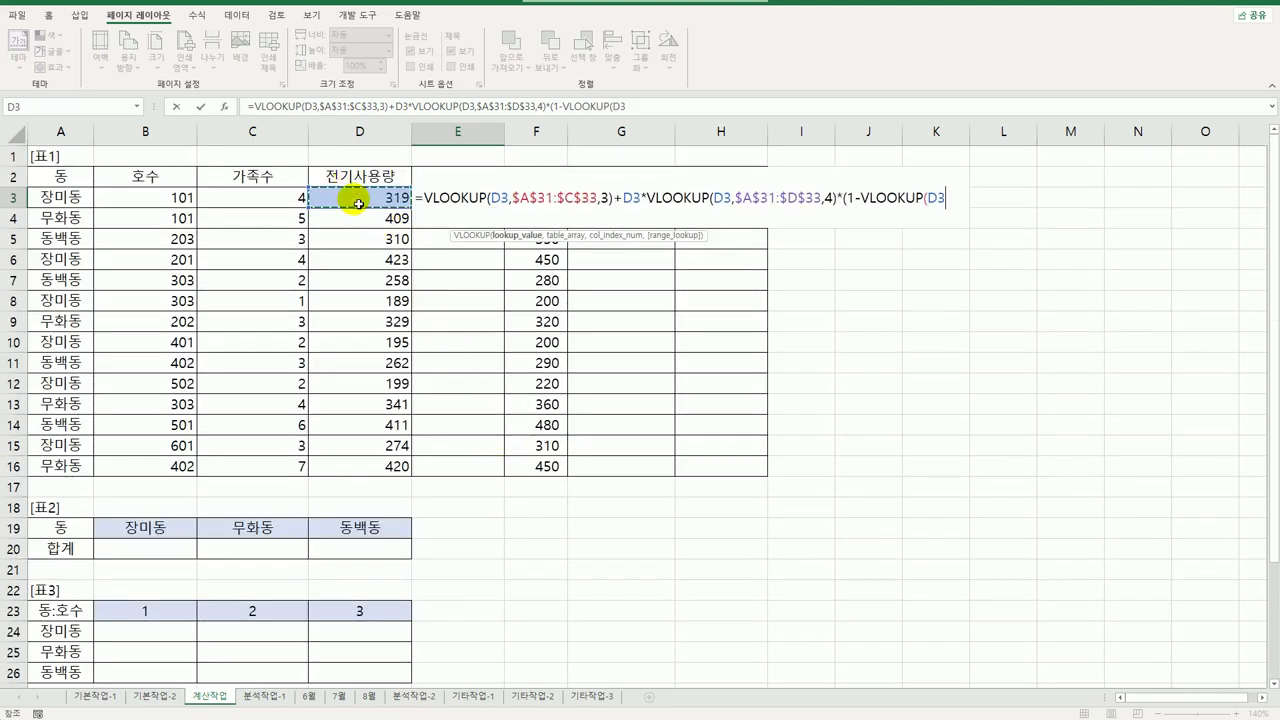
text(,)
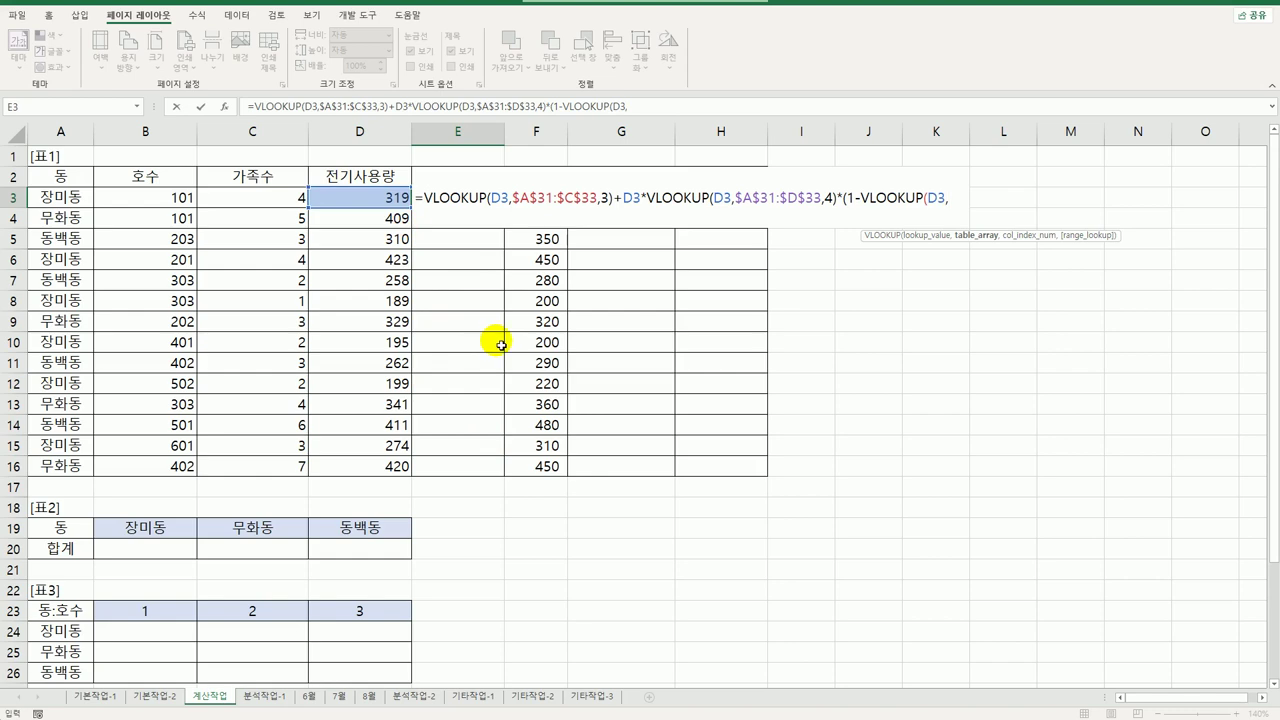
scroll(491, 357, down, 3)
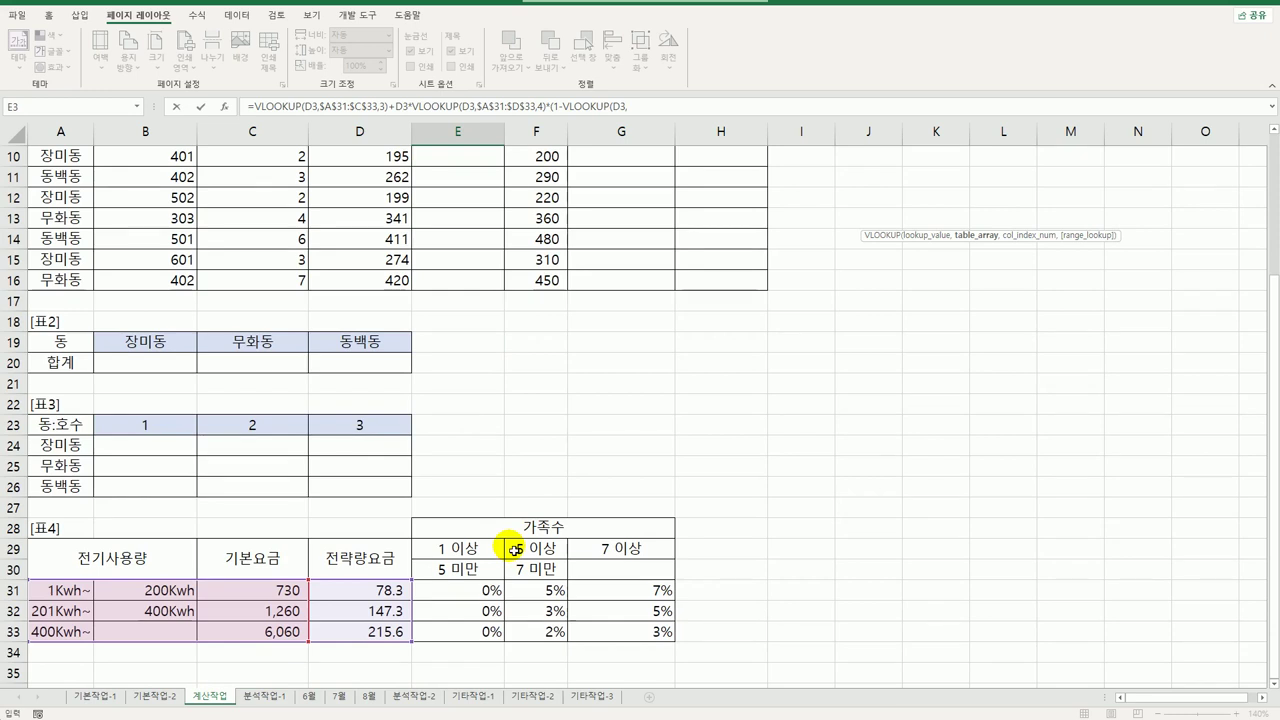
drag(86, 596, 655, 630)
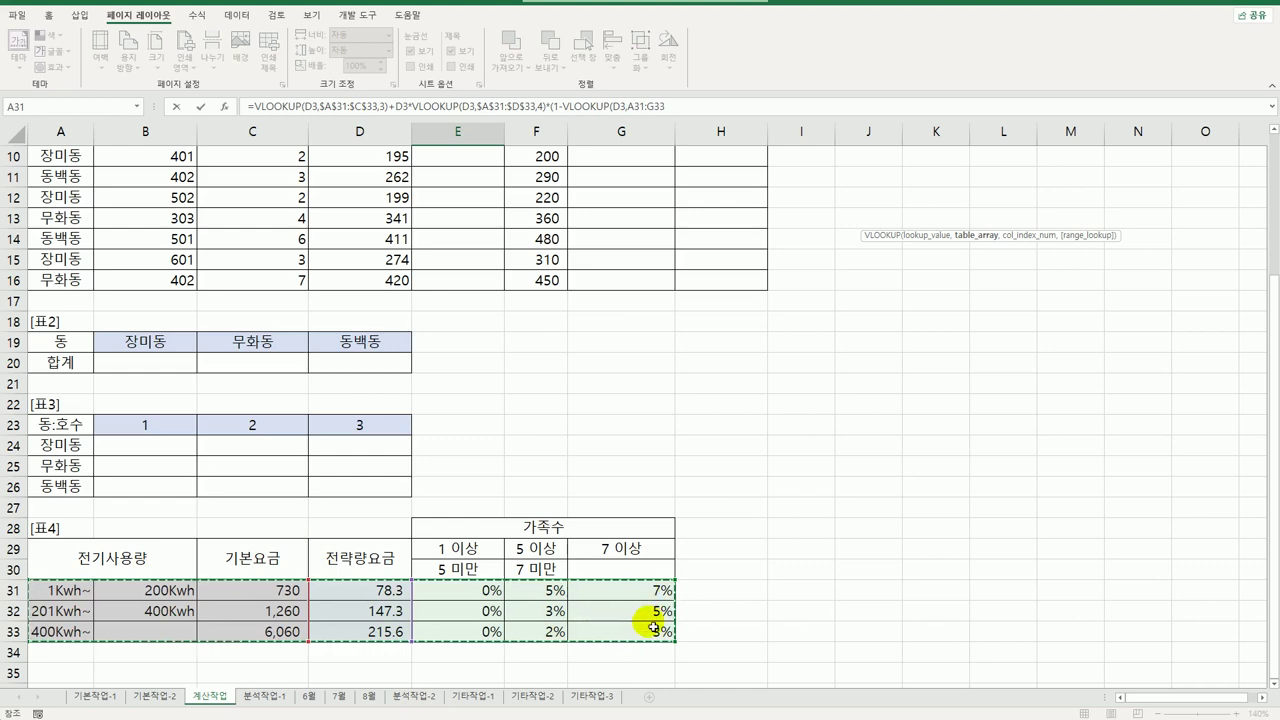
key(F4)
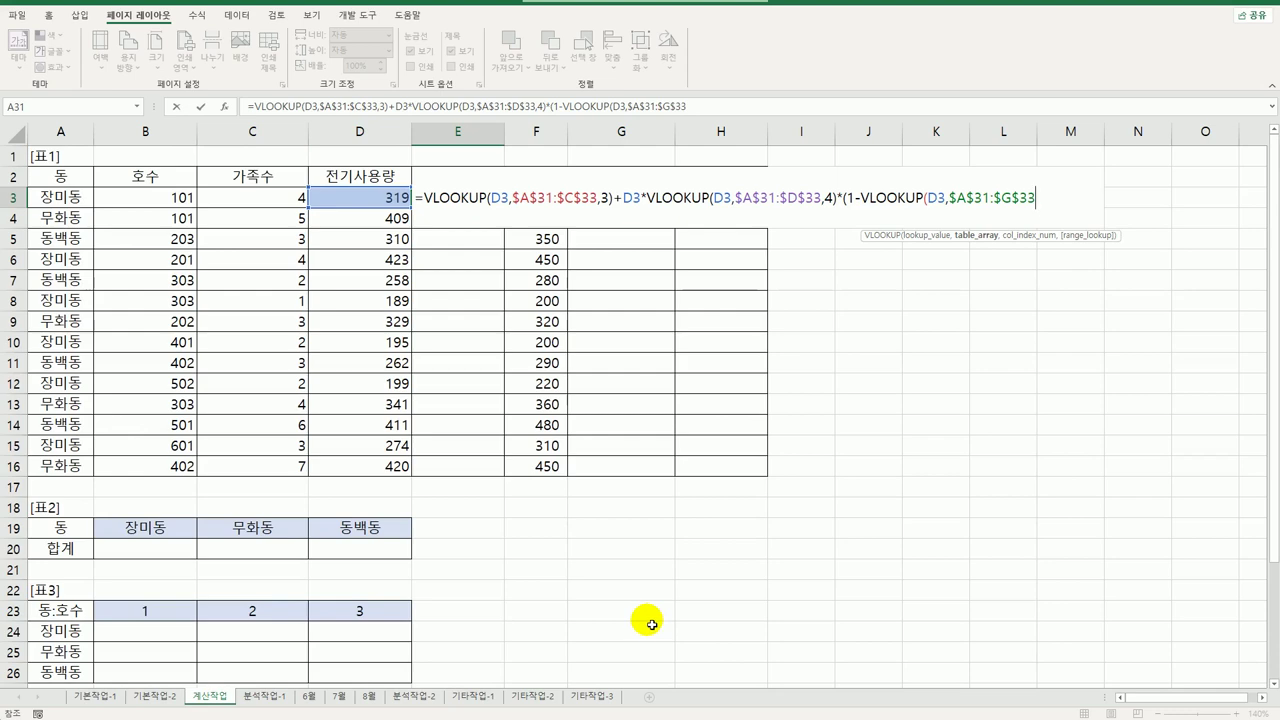
text(,)
Start the discount lookup's column index in E3 as 4+MATCH with the 가족수 cell C3 as its lookup value
scroll(737, 586, down, 3)
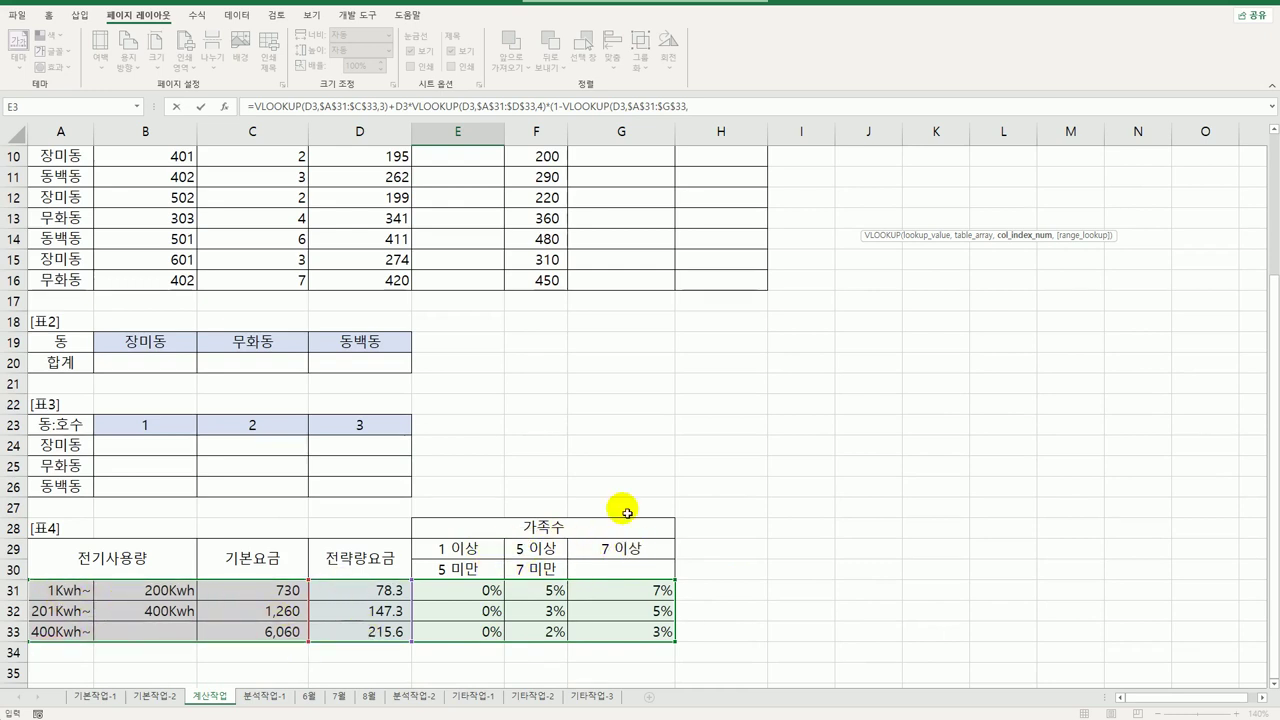
scroll(857, 417, up, 3)
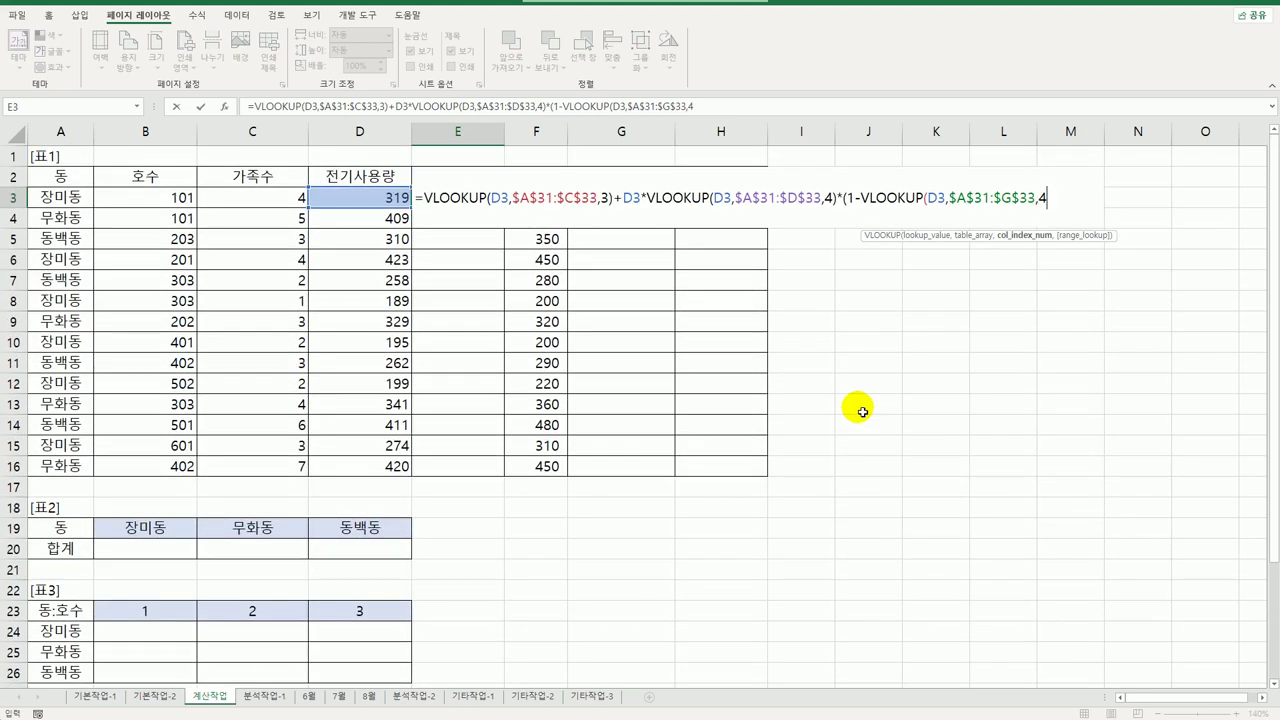
scroll(760, 457, down, 3)
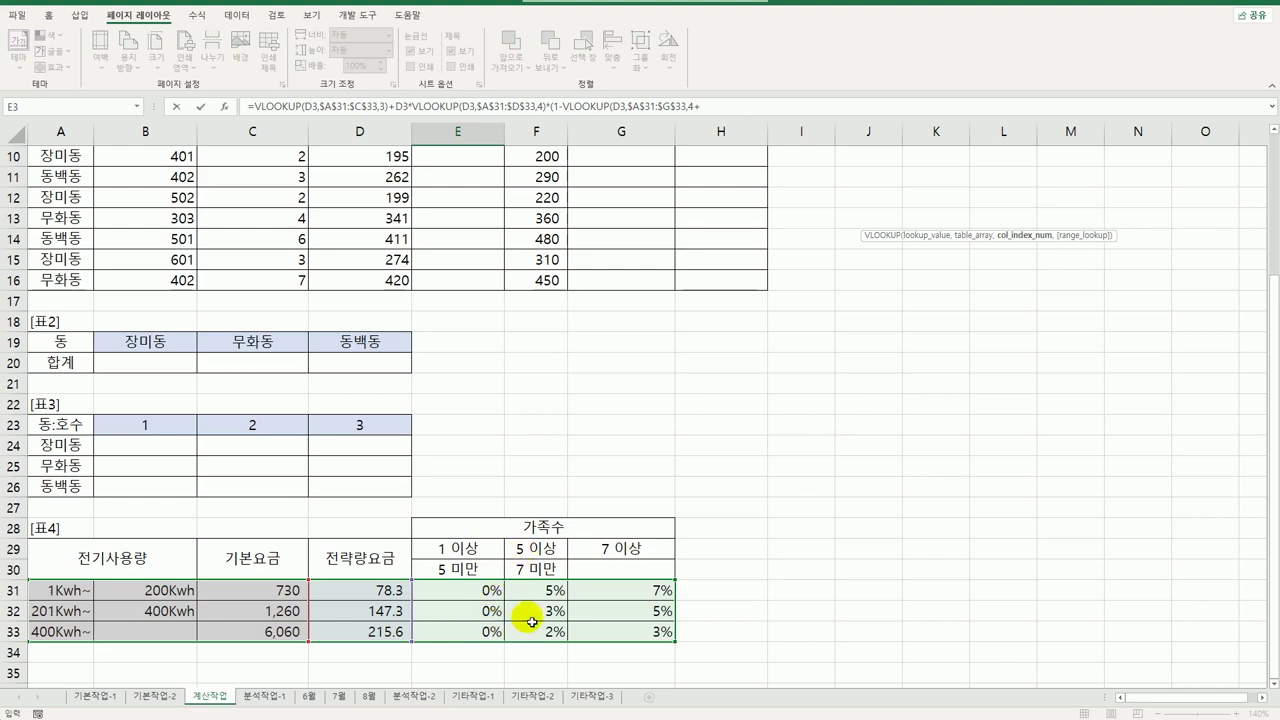
scroll(627, 577, up, 1)
scroll(627, 577, up, 2)
text(ma)
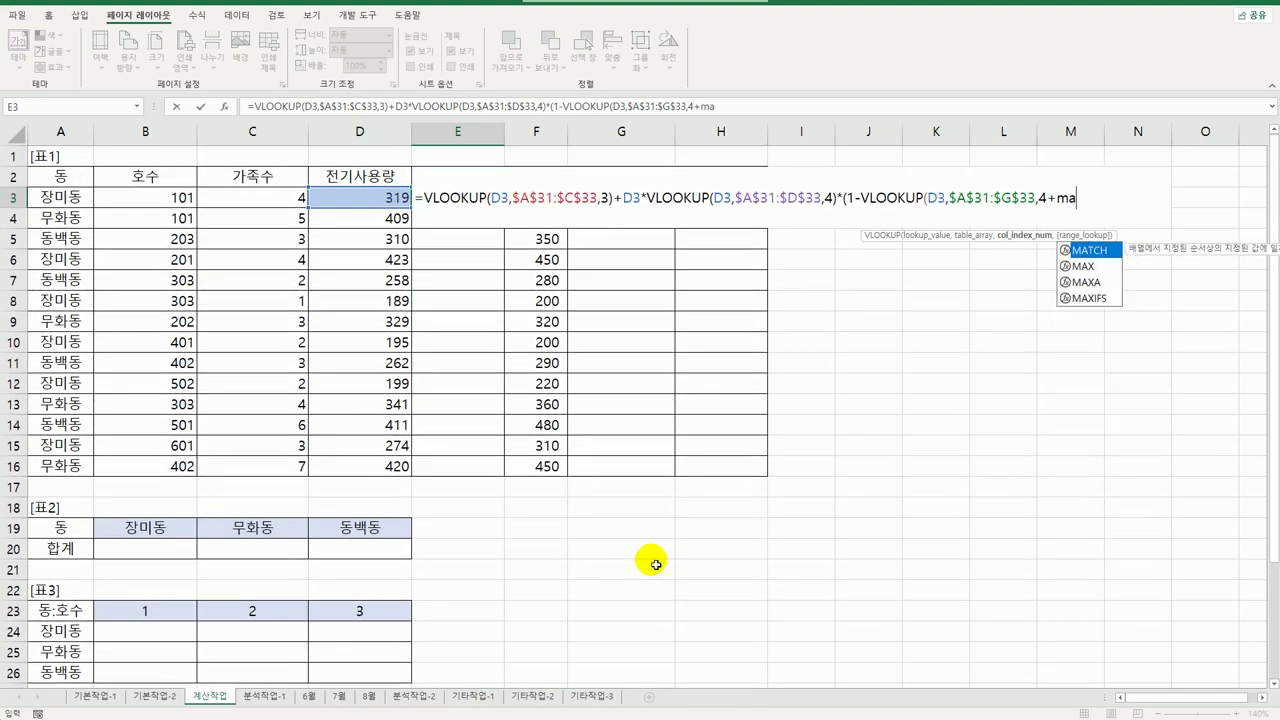
key(Tab)
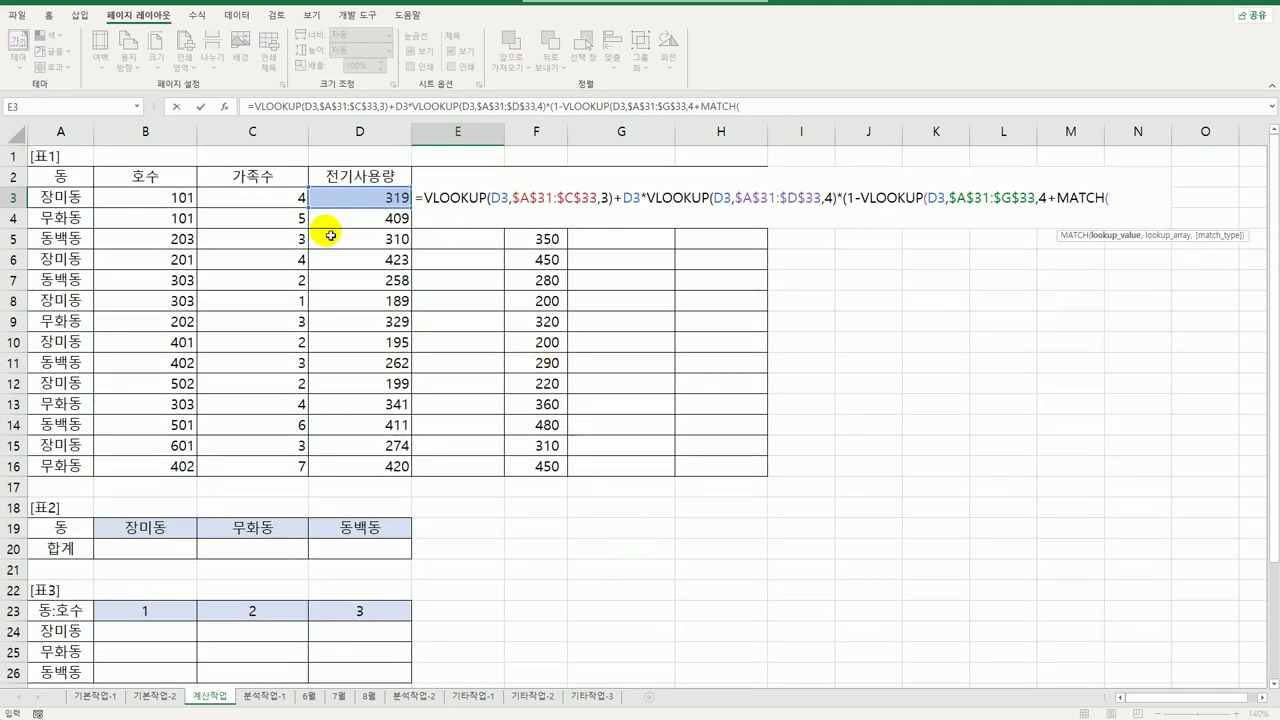
click(270, 200)
text(,)
Set the MATCH lookup array to the absolute 가족수 header range $E$29:$G$29 of 표4
scroll(462, 492, down, 3)
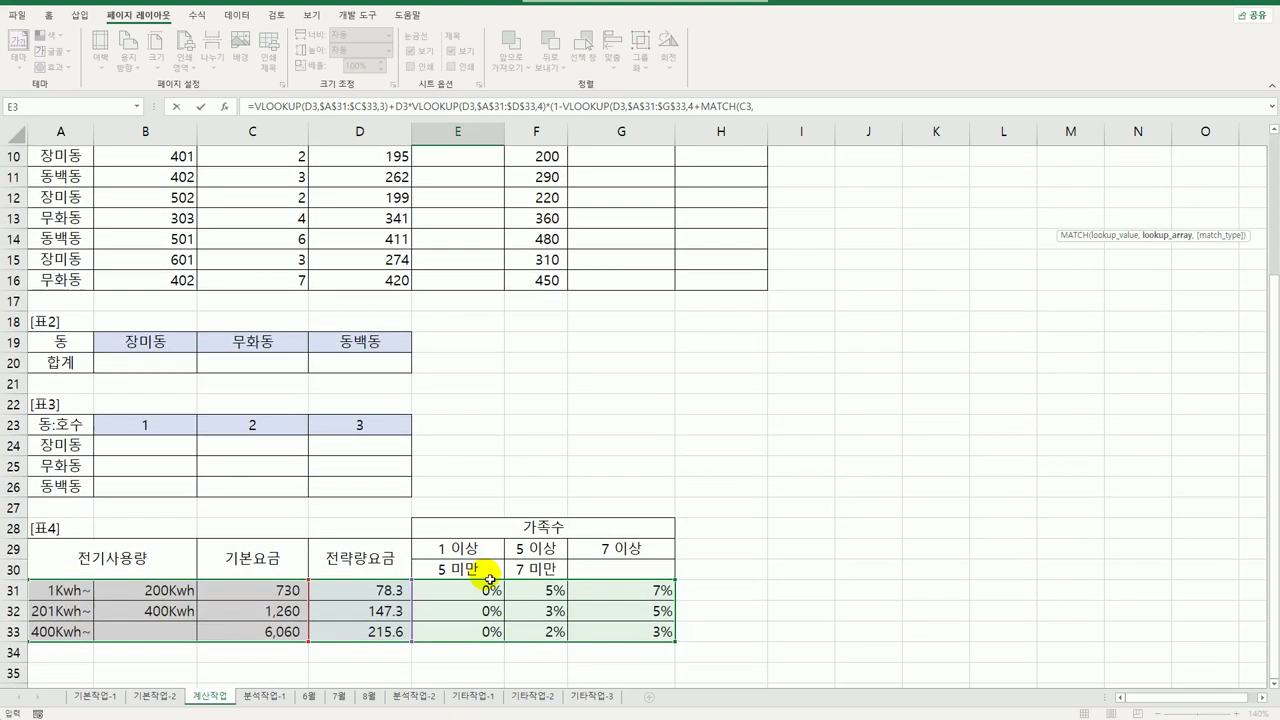
drag(463, 549, 594, 552)
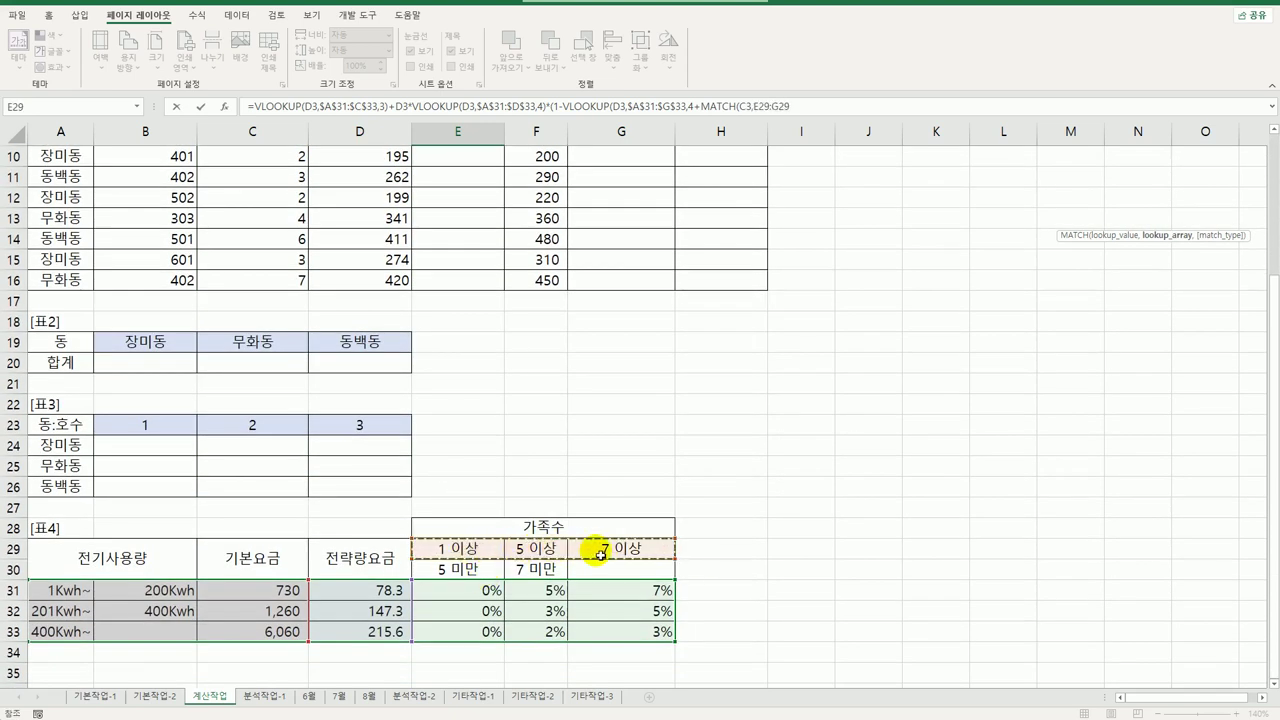
key(F4)
scroll(600, 554, up, 1)
scroll(603, 556, up, 2)
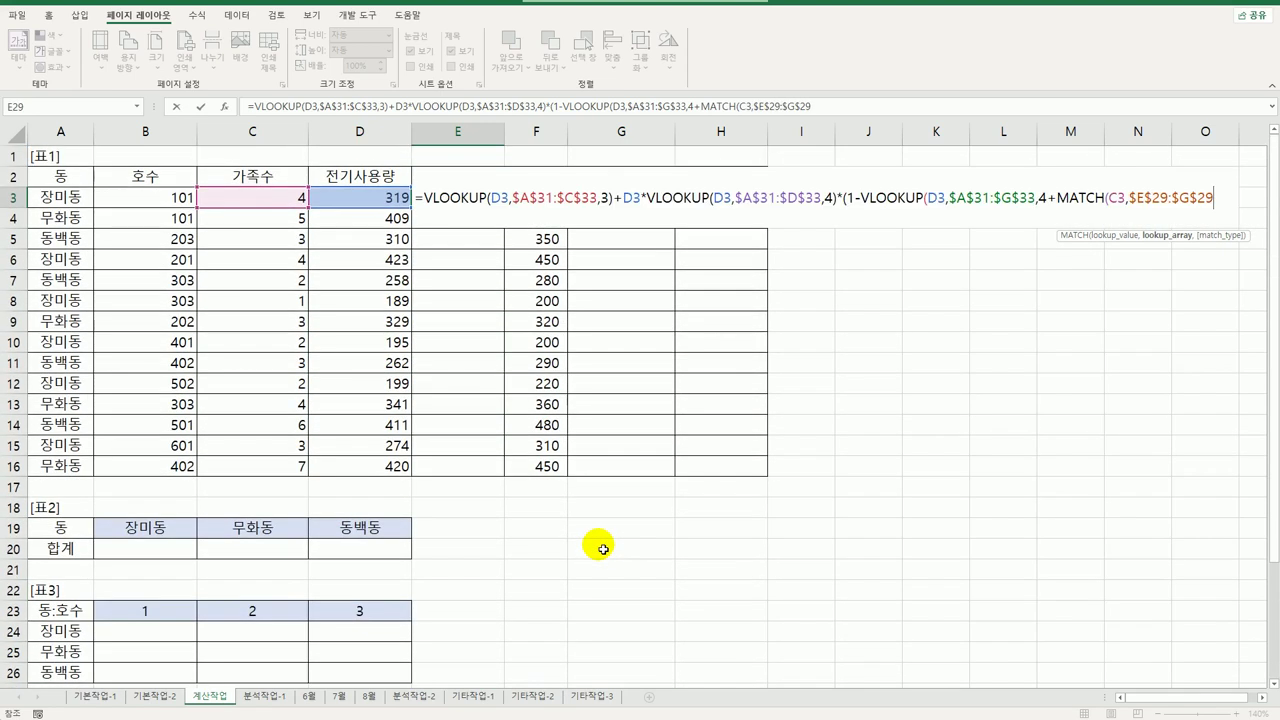
text(,)
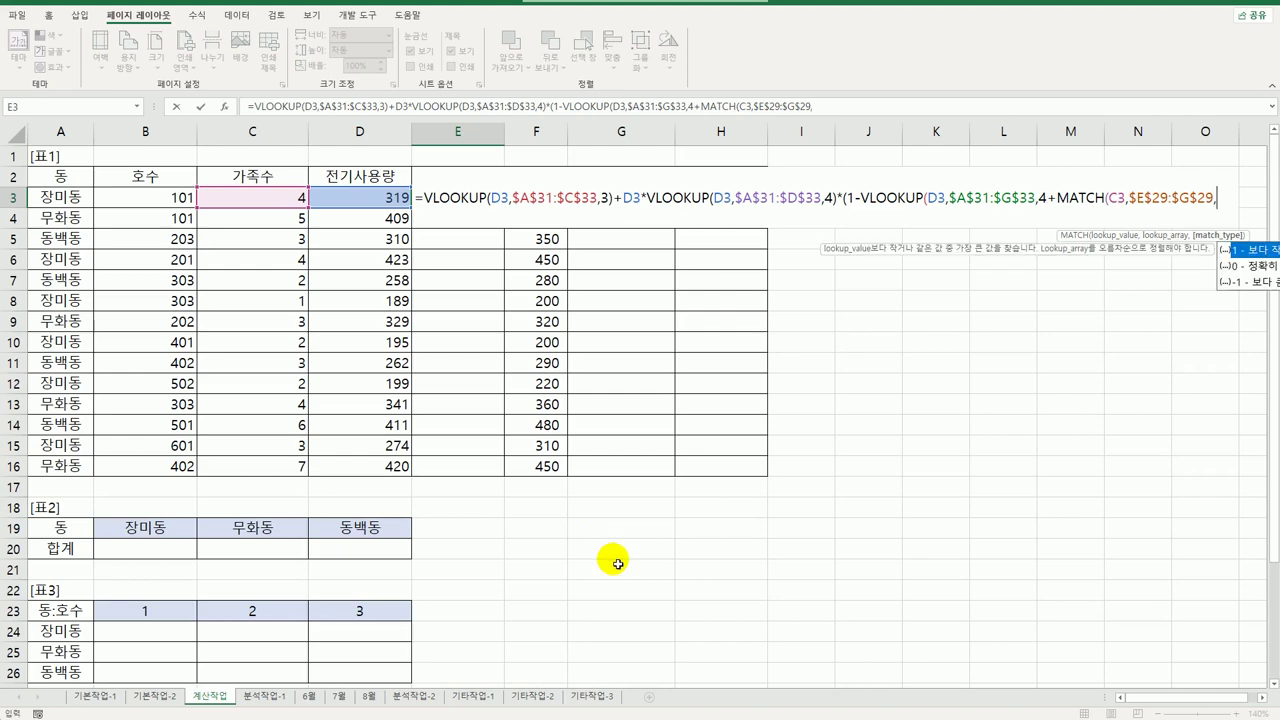
Finish the E3 formula with match type 1 and closing parentheses, and fill it down the 전기사용요금 column to E16
scroll(603, 550, down, 6)
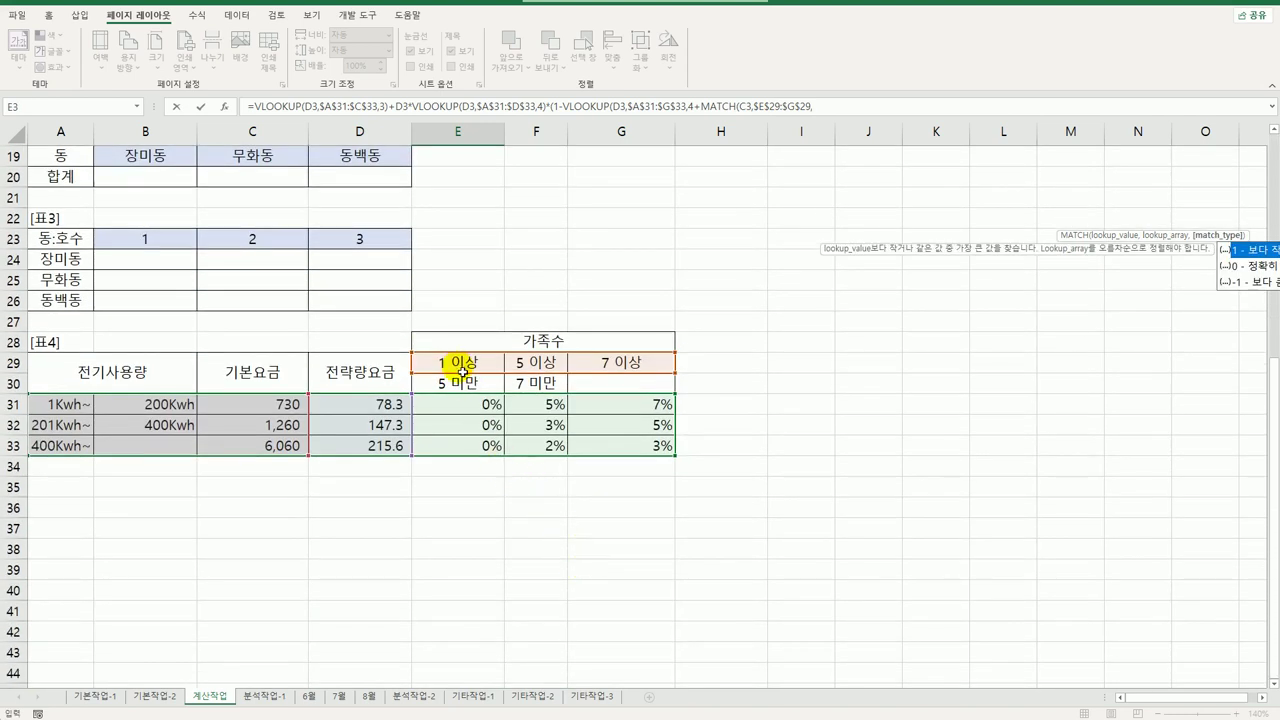
double_click(1242, 249)
scroll(1138, 293, up, 6)
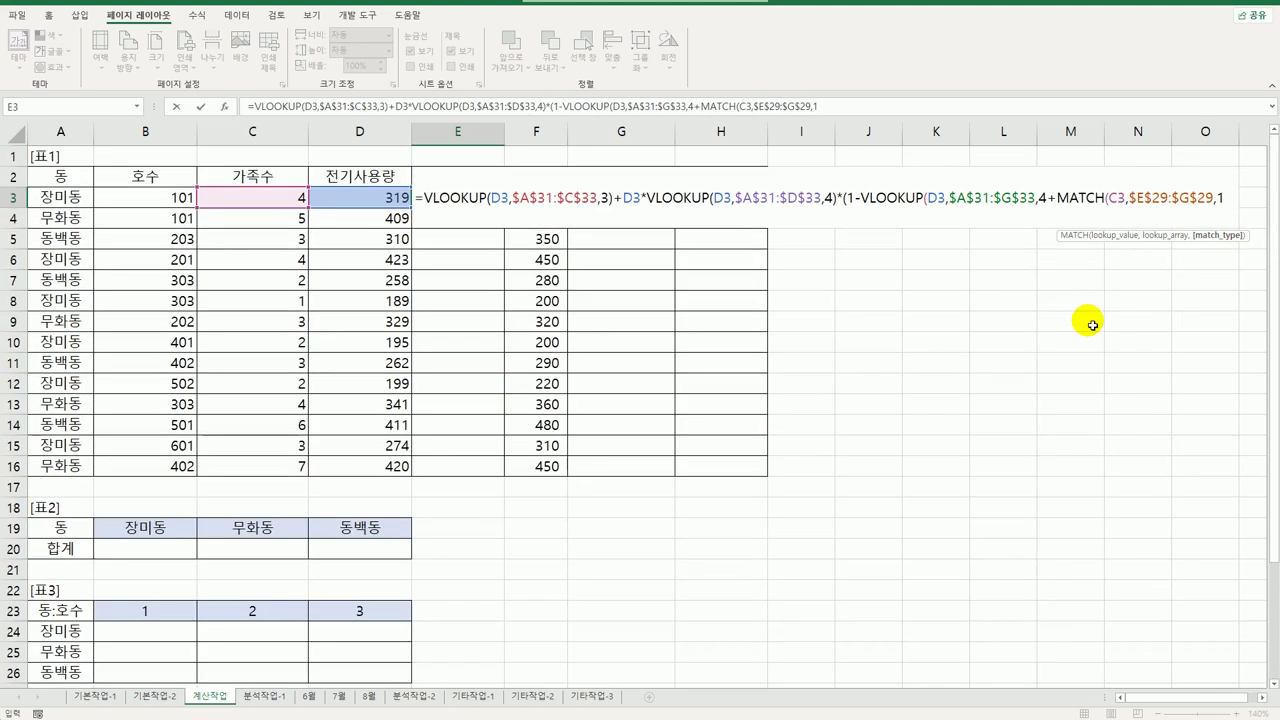
text())
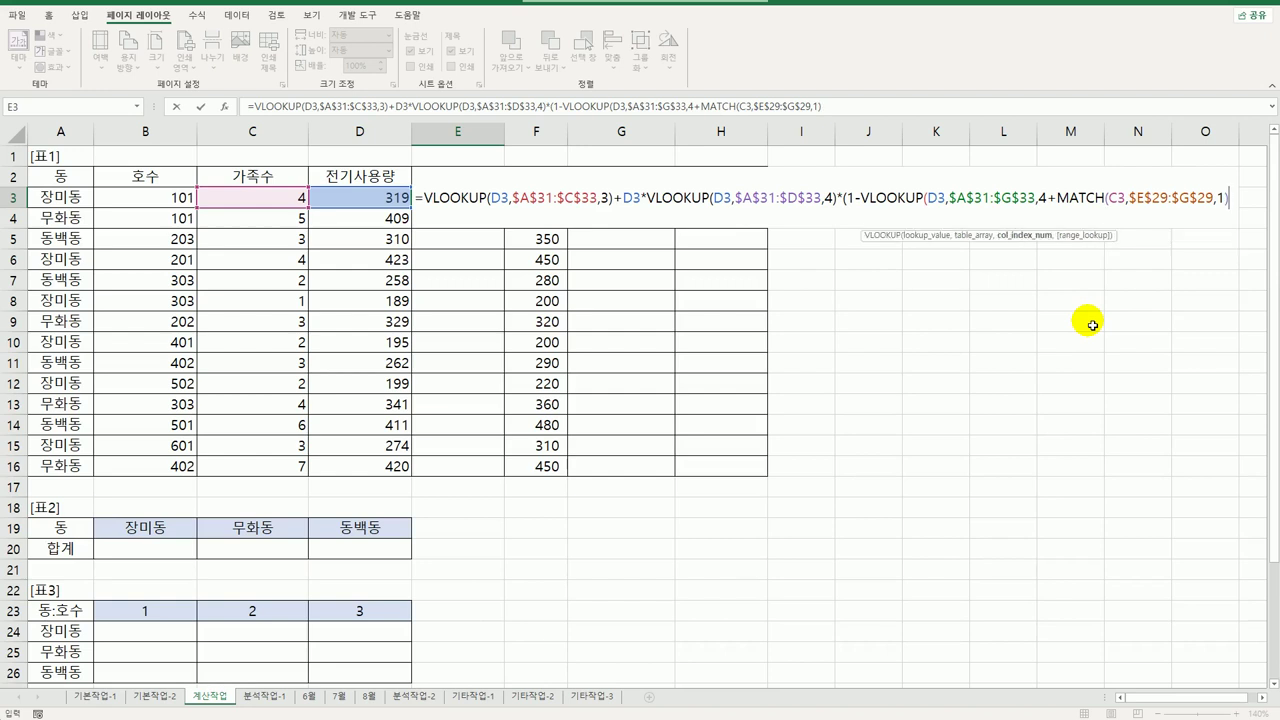
text())
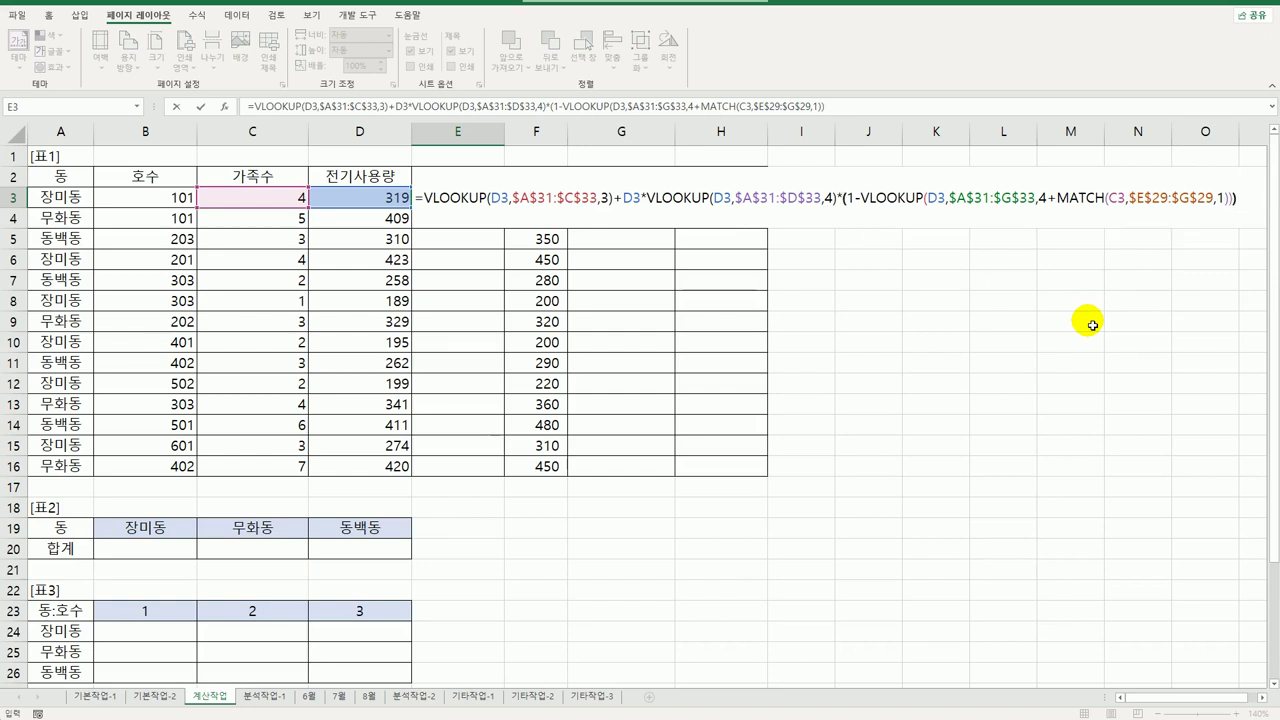
text())
key(Return)
click(469, 199)
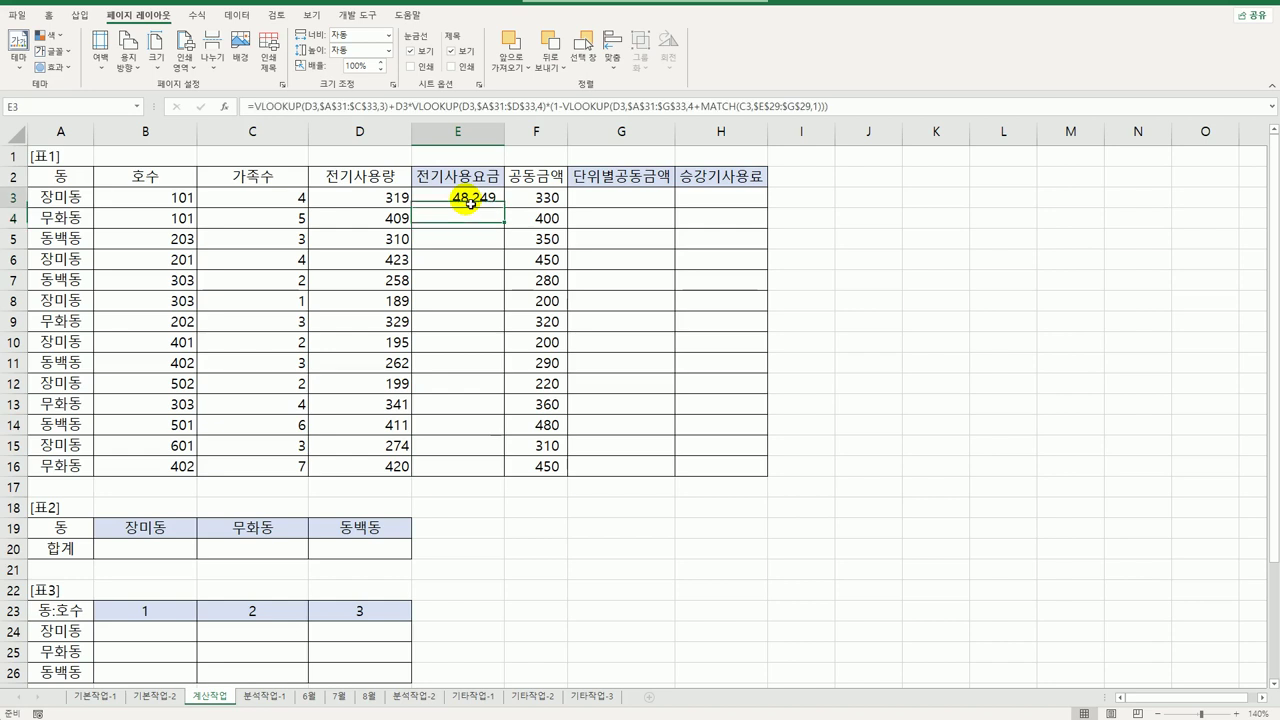
double_click(506, 208)
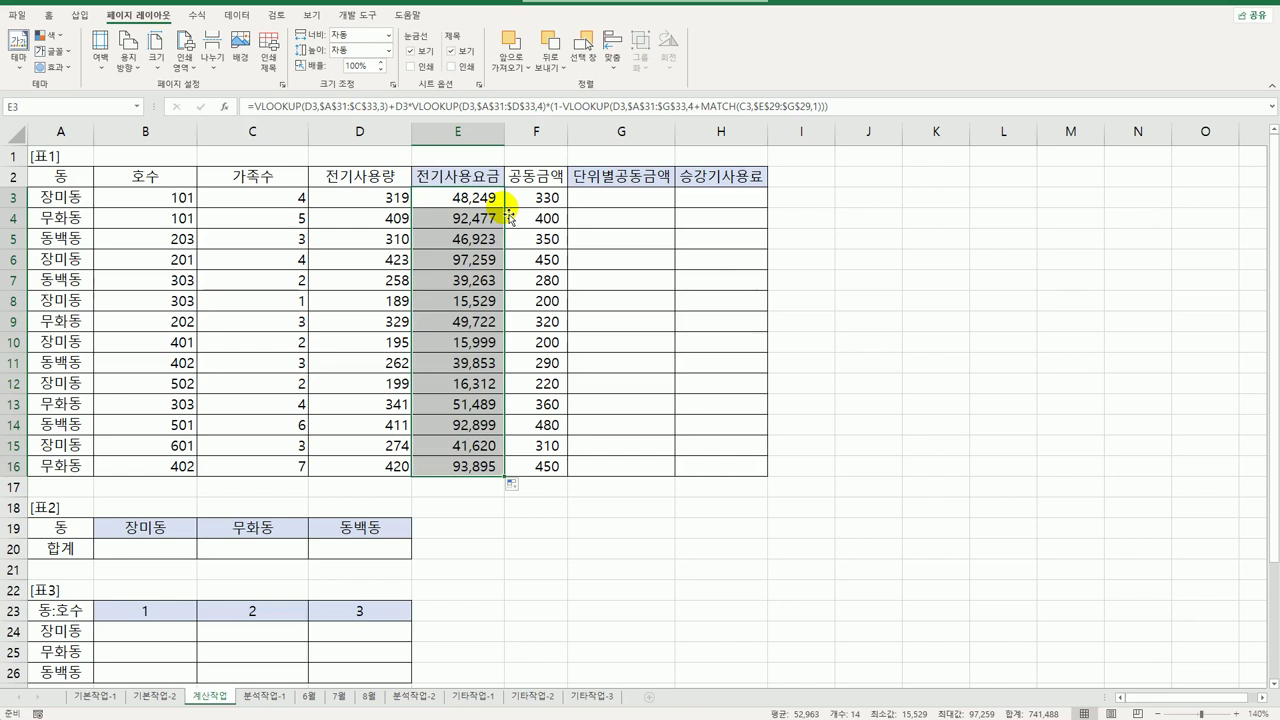
click(600, 202)
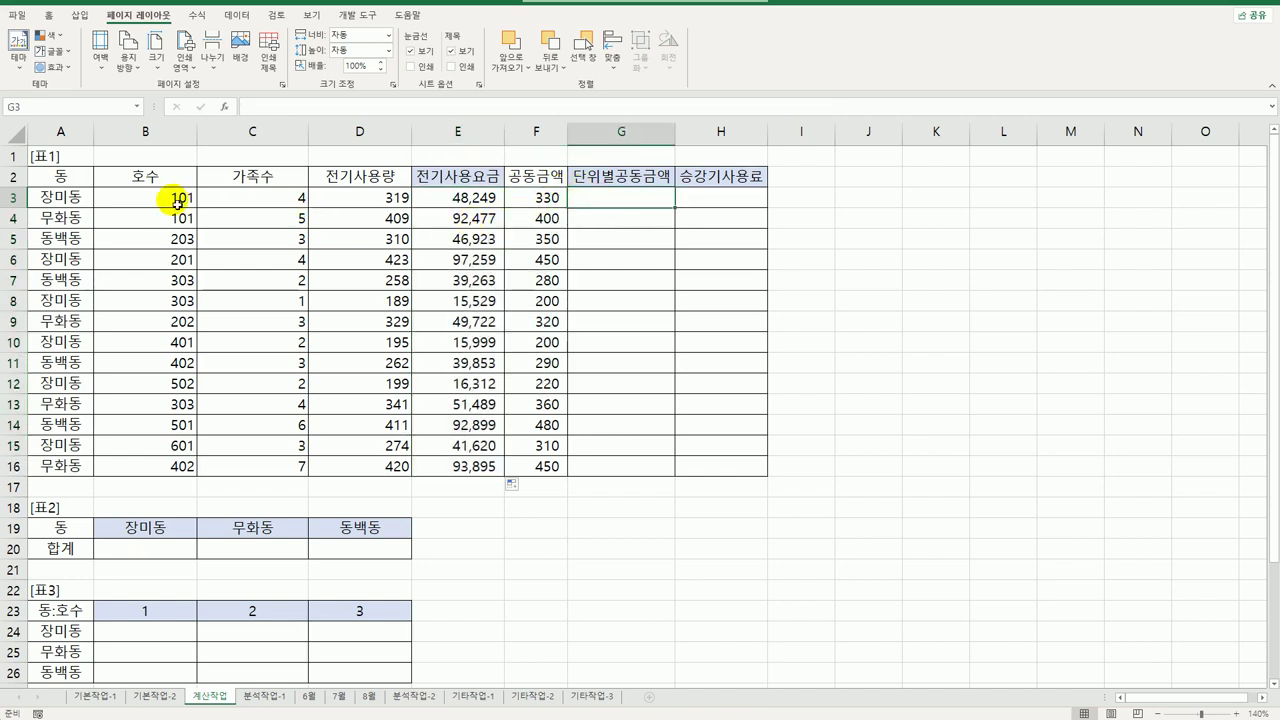
click(550, 201)
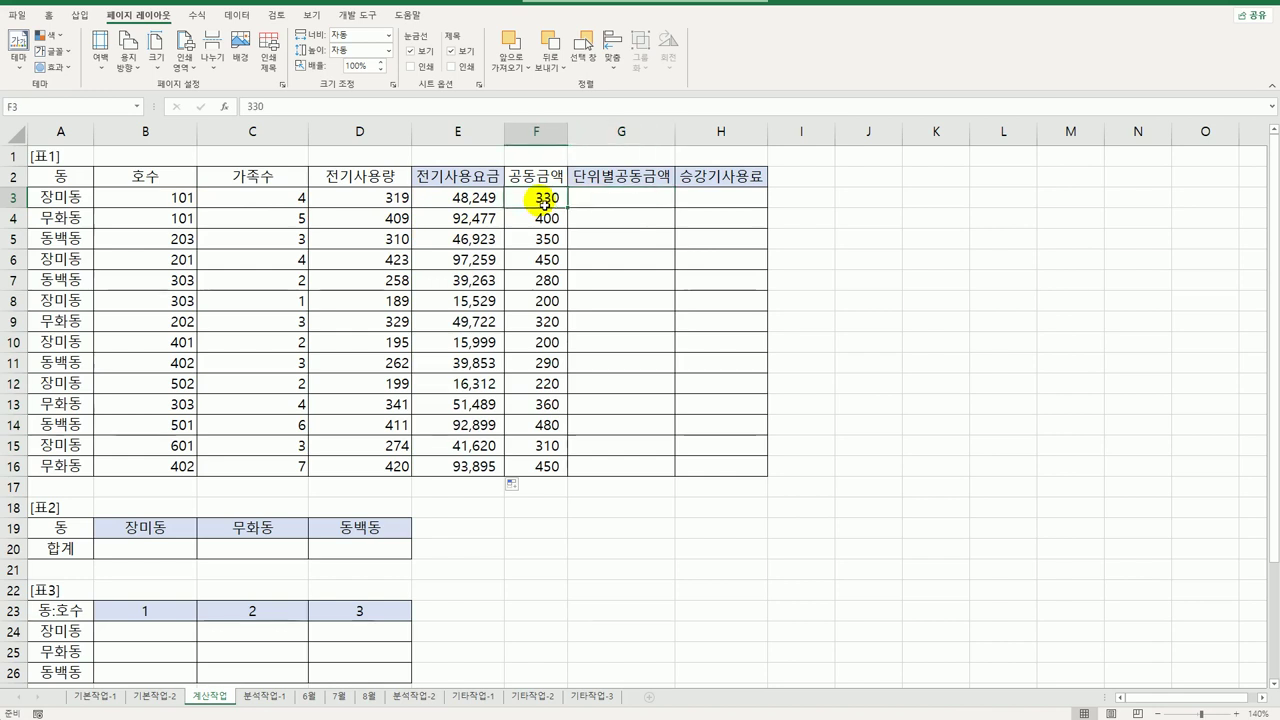
drag(602, 203, 618, 471)
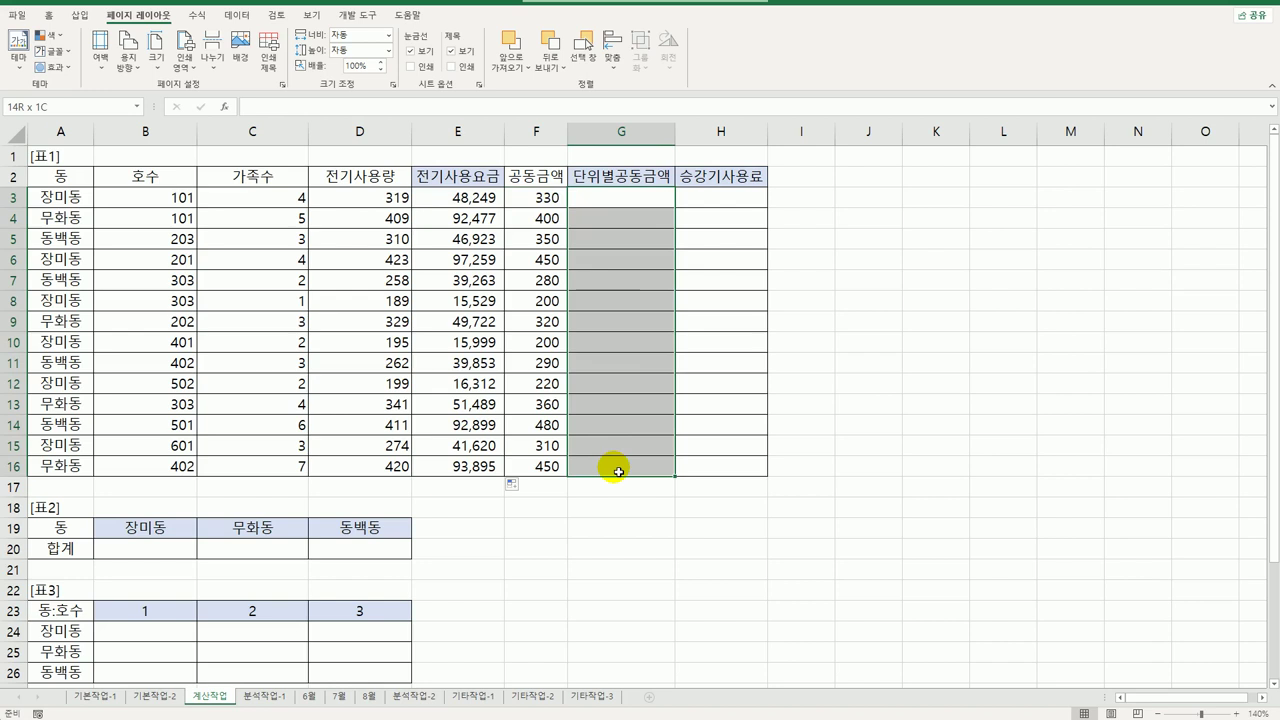
drag(618, 471, 616, 470)
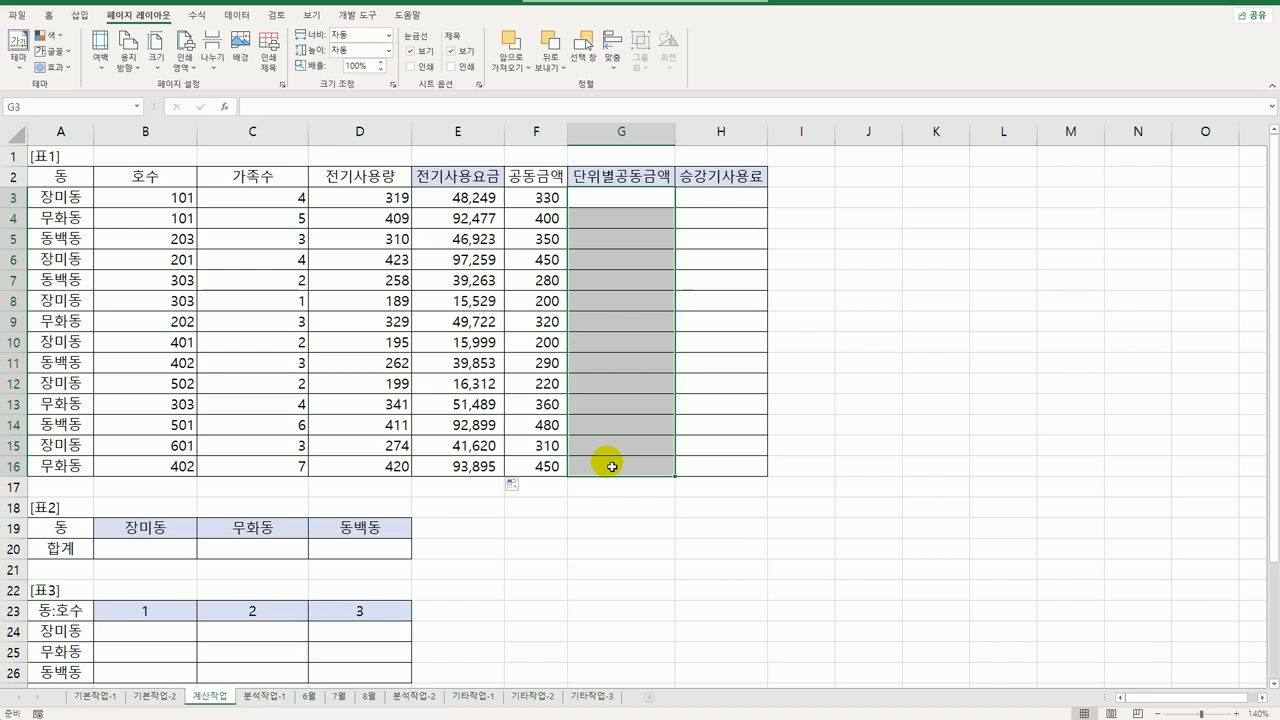
click(549, 198)
Enter =RIGHT(B3,1) in the 단위별공동금액 cell G3 and fill it down to G16
click(622, 206)
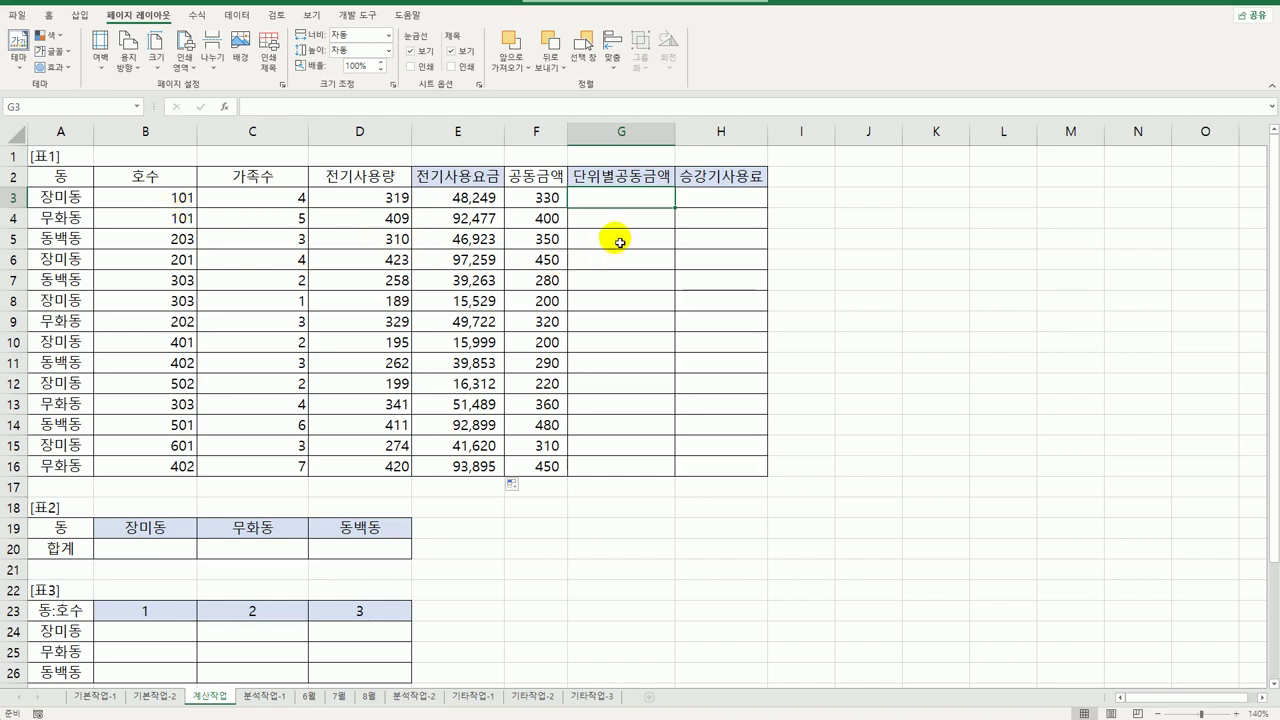
text(=righ)
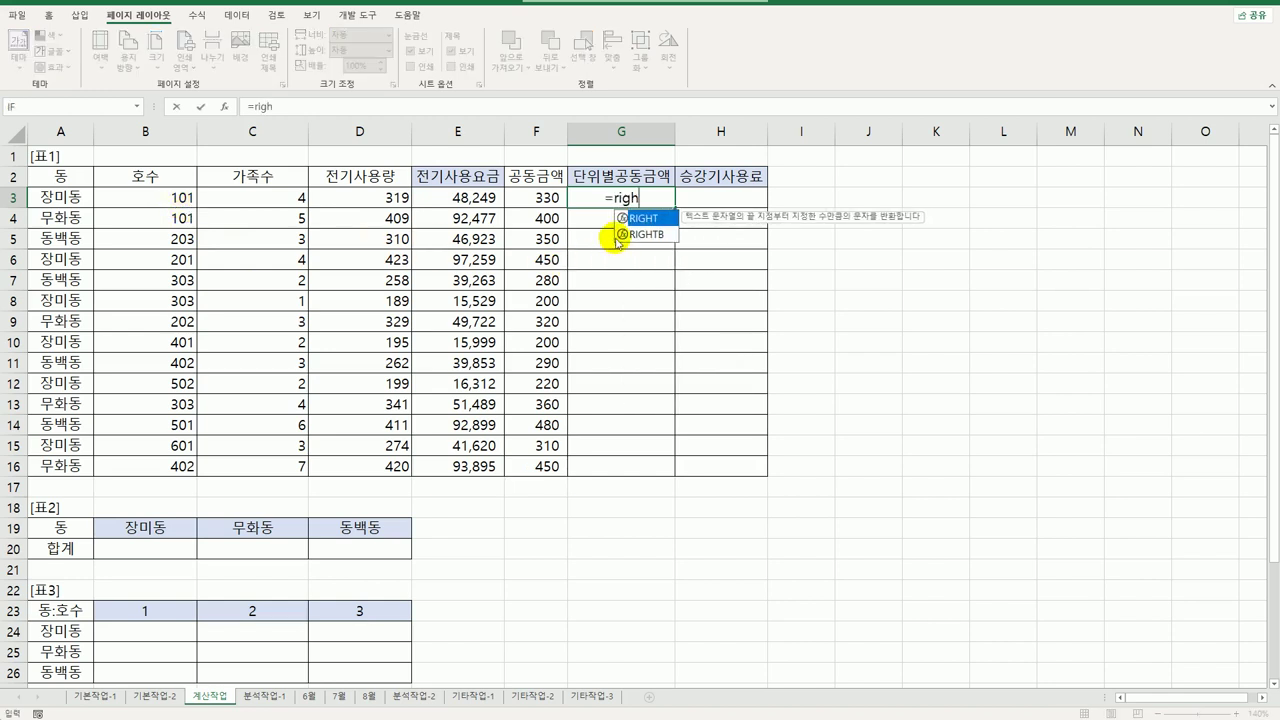
key(Tab)
click(168, 193)
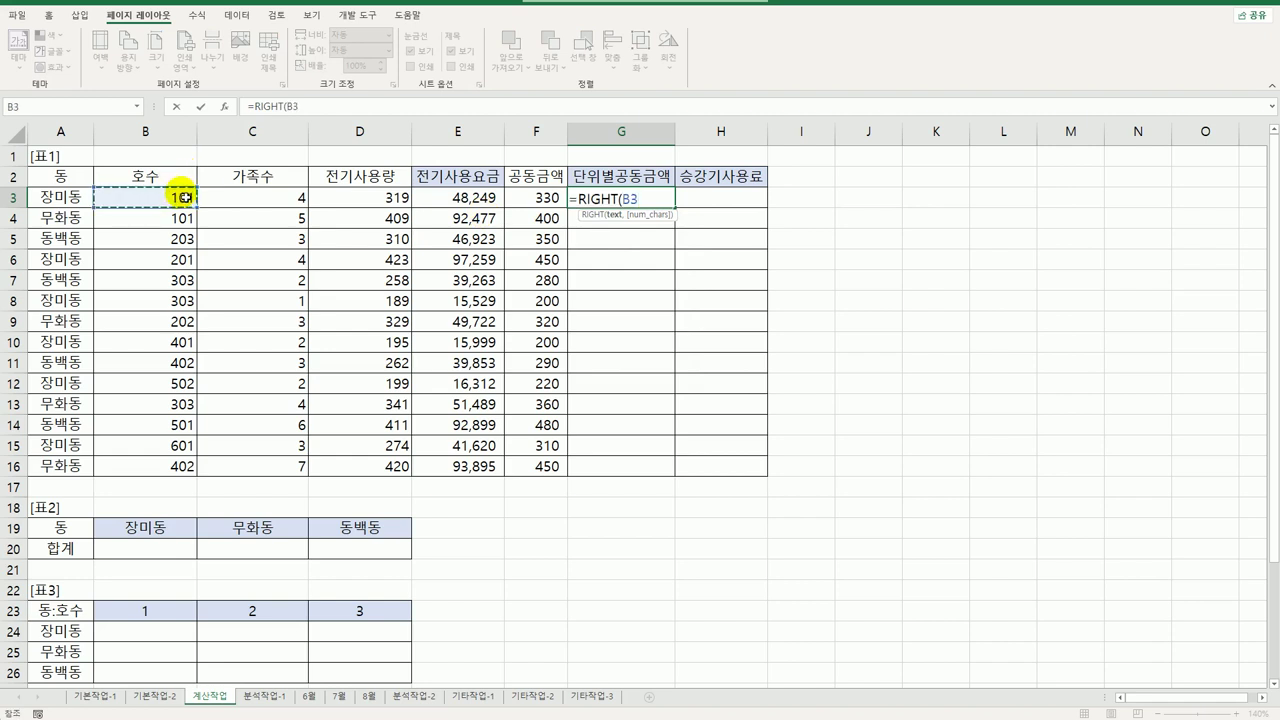
text(,1))
key(ctrl+Return)
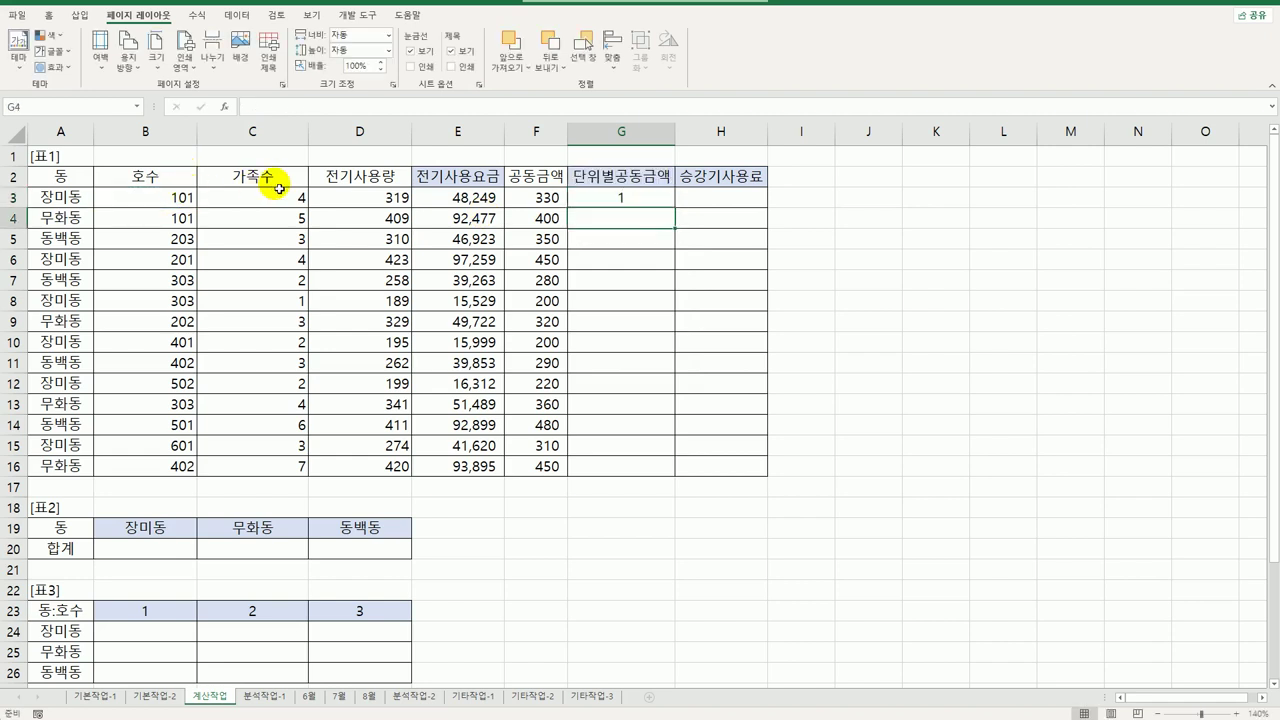
drag(675, 207, 662, 484)
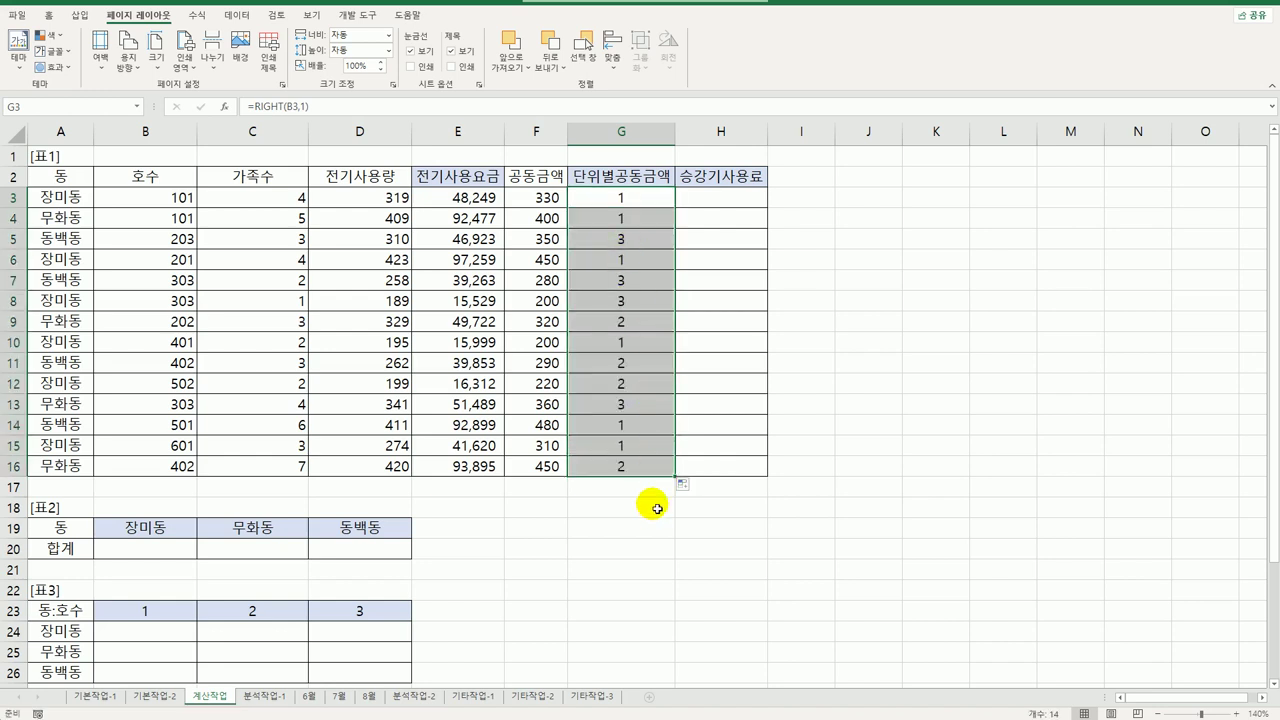
Wrap the RIGHT expression in G3 in a CHOOSE function with the values 20, 25 and 30
double_click(608, 199)
click(578, 198)
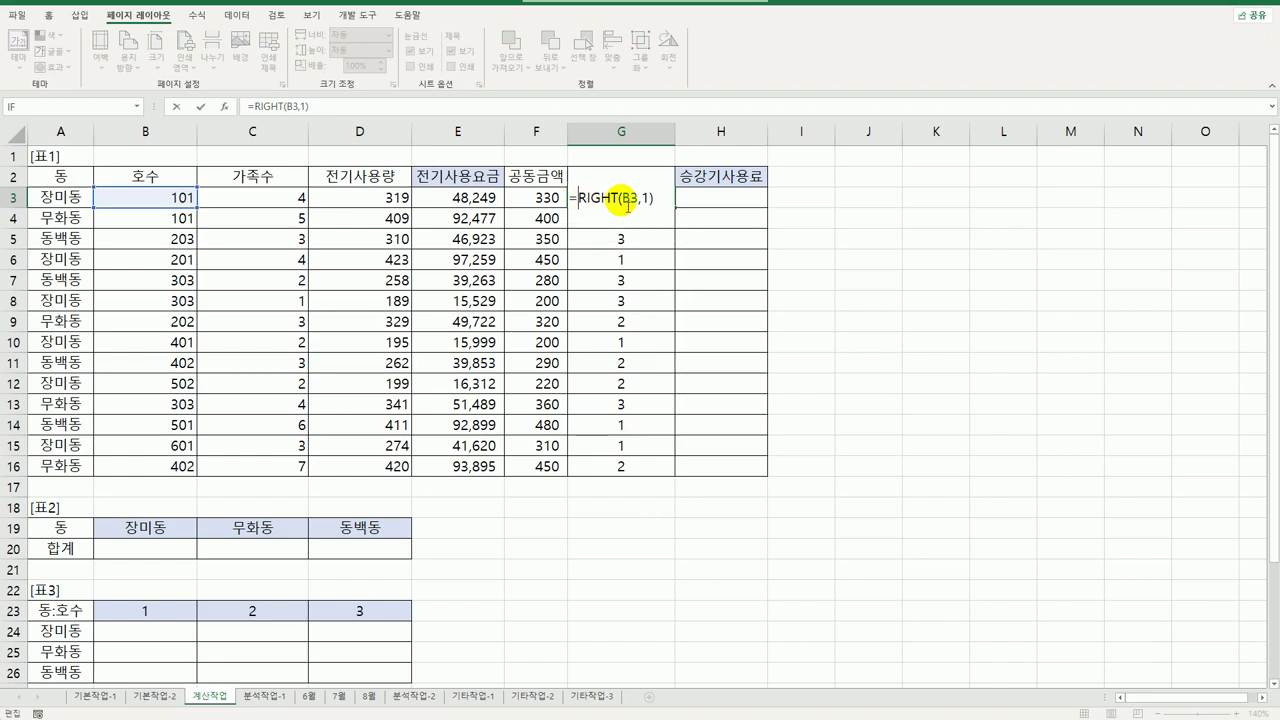
text(choo)
key(Tab)
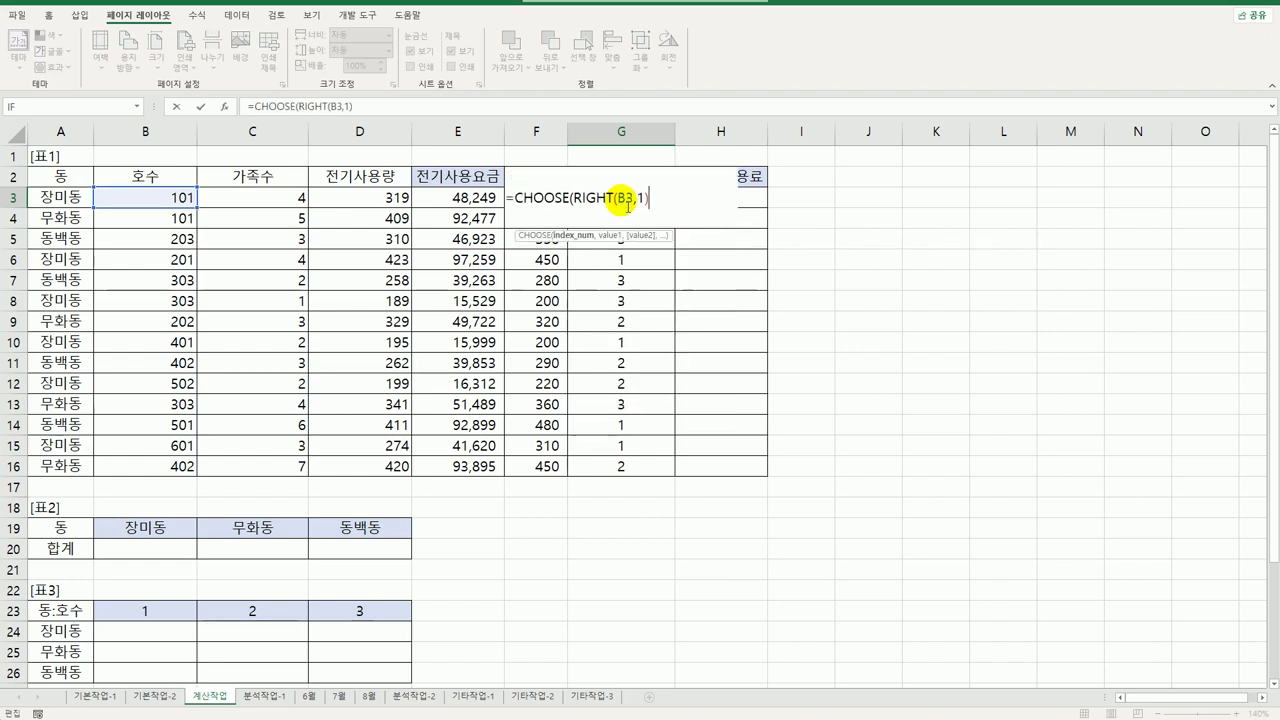
key(End)
text(,)
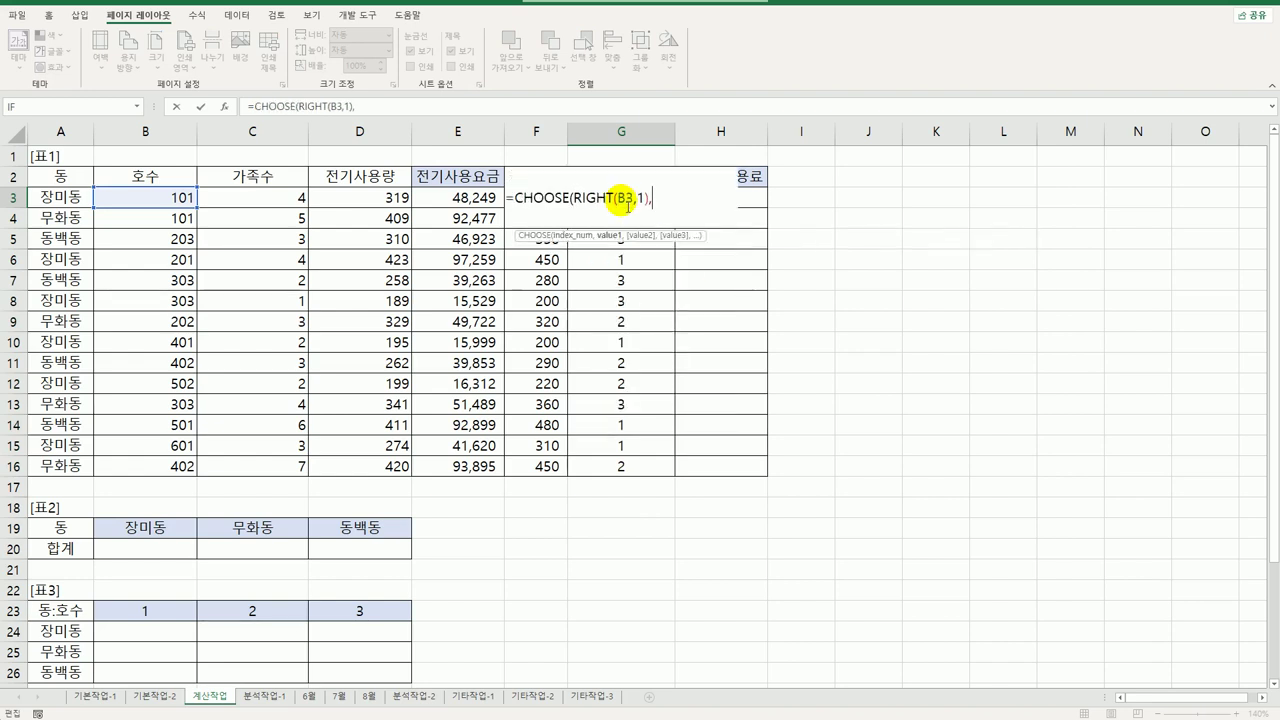
text(20,25,30)
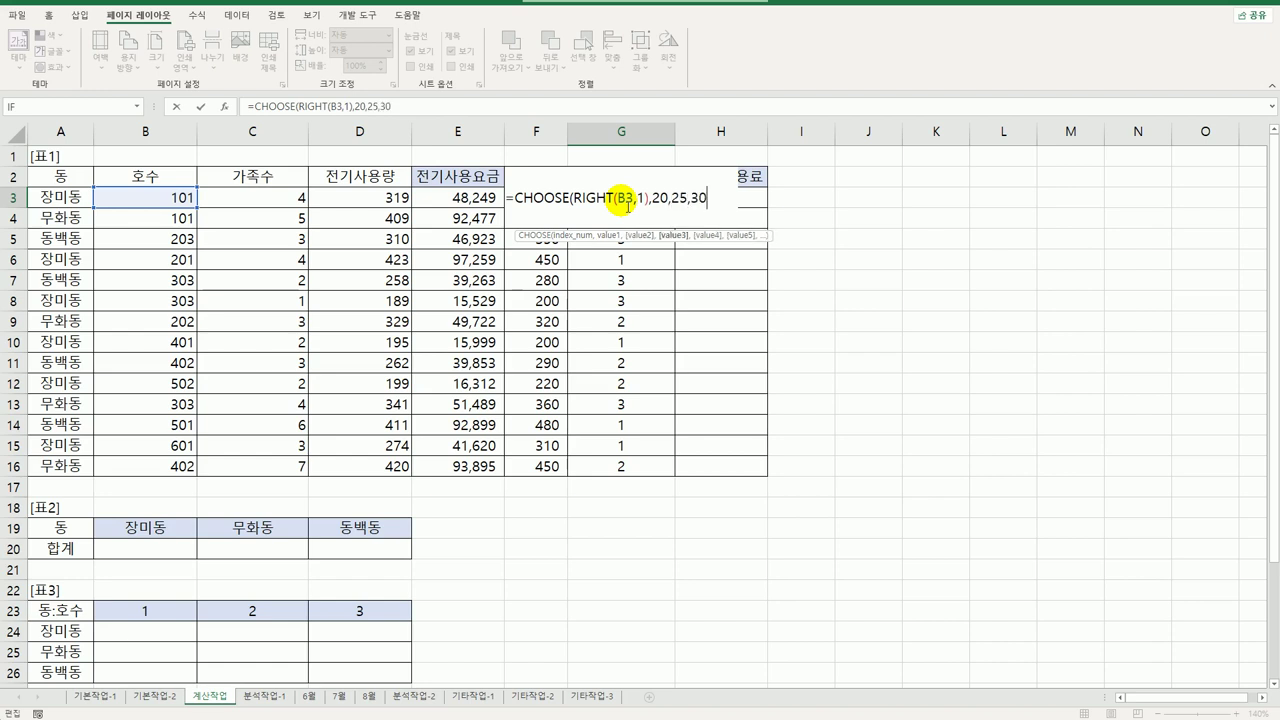
text())
key(ctrl+Return)
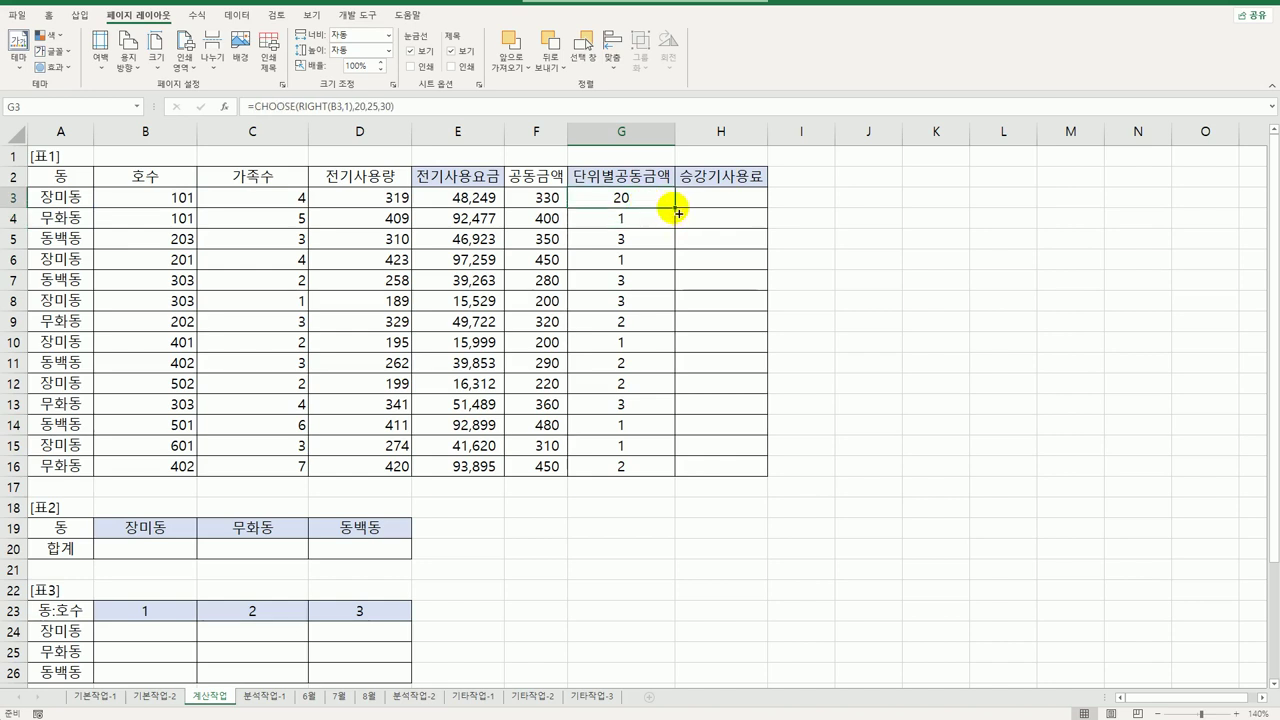
Fill the CHOOSE formula down to G16 and insert the QUOTIENT function before CHOOSE in G3
drag(678, 213, 682, 475)
click(603, 199)
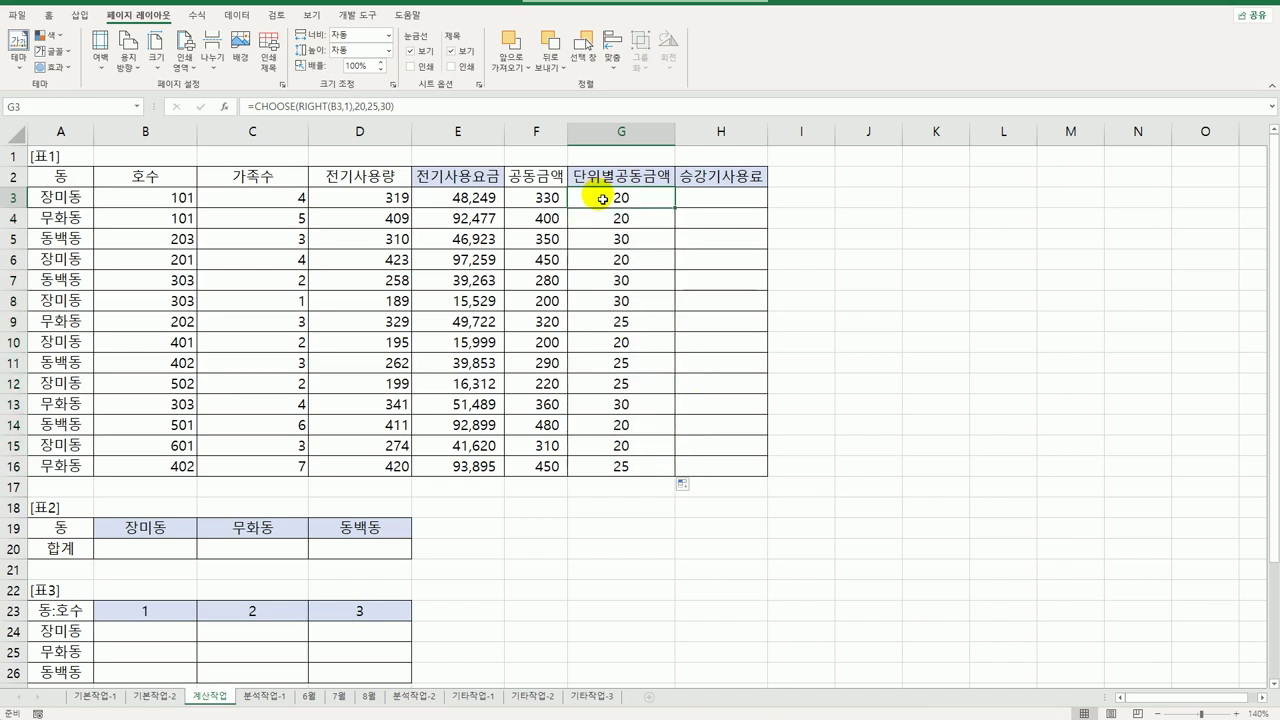
double_click(603, 199)
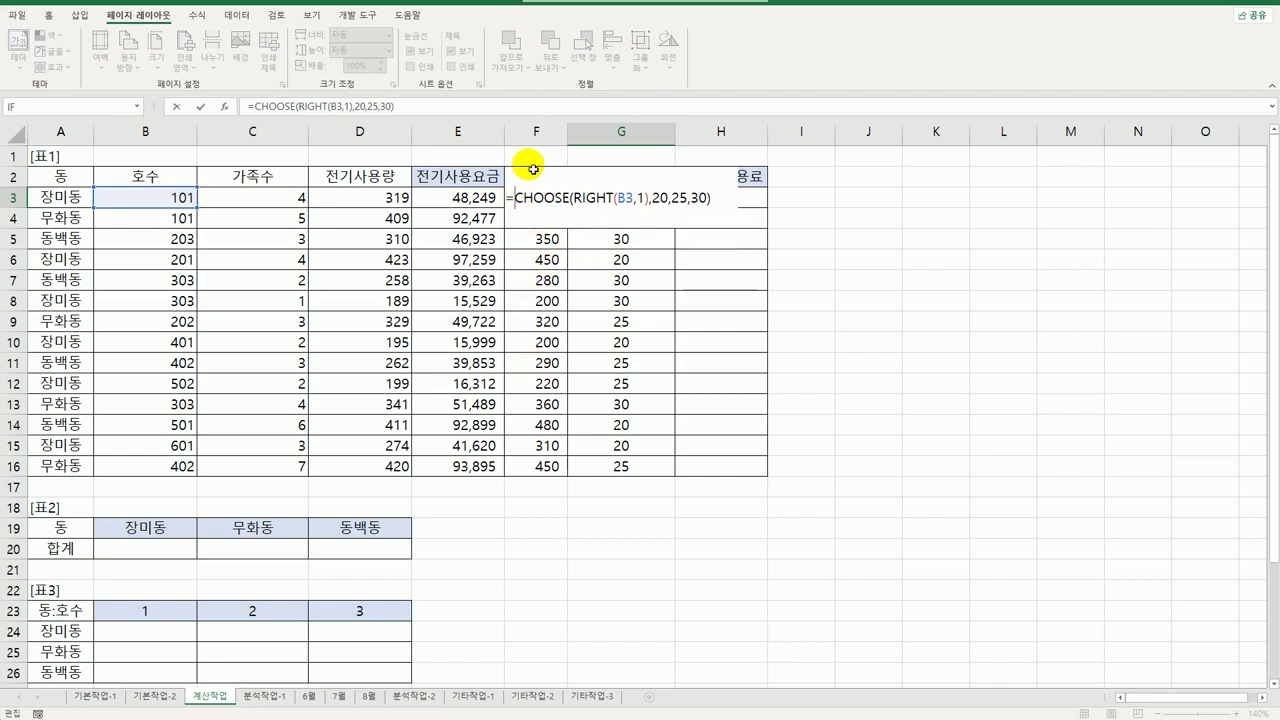
click(532, 160)
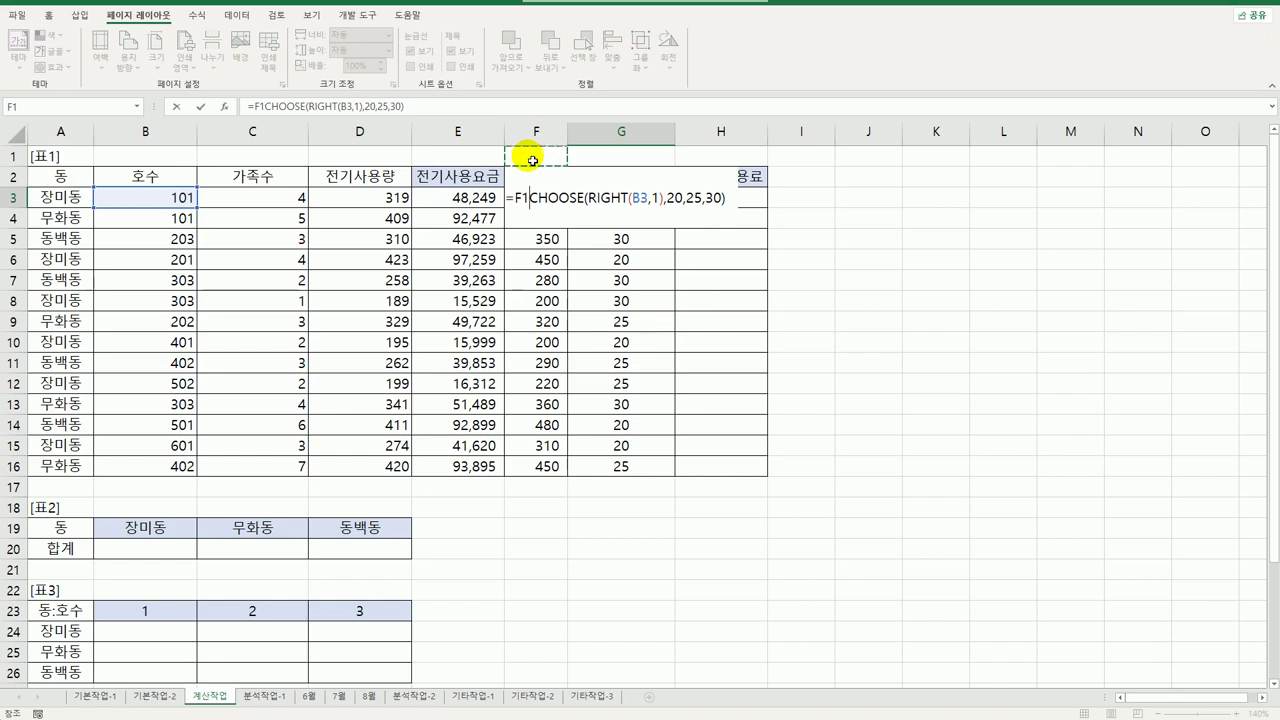
key(BackSpace)
key(BackSpace)
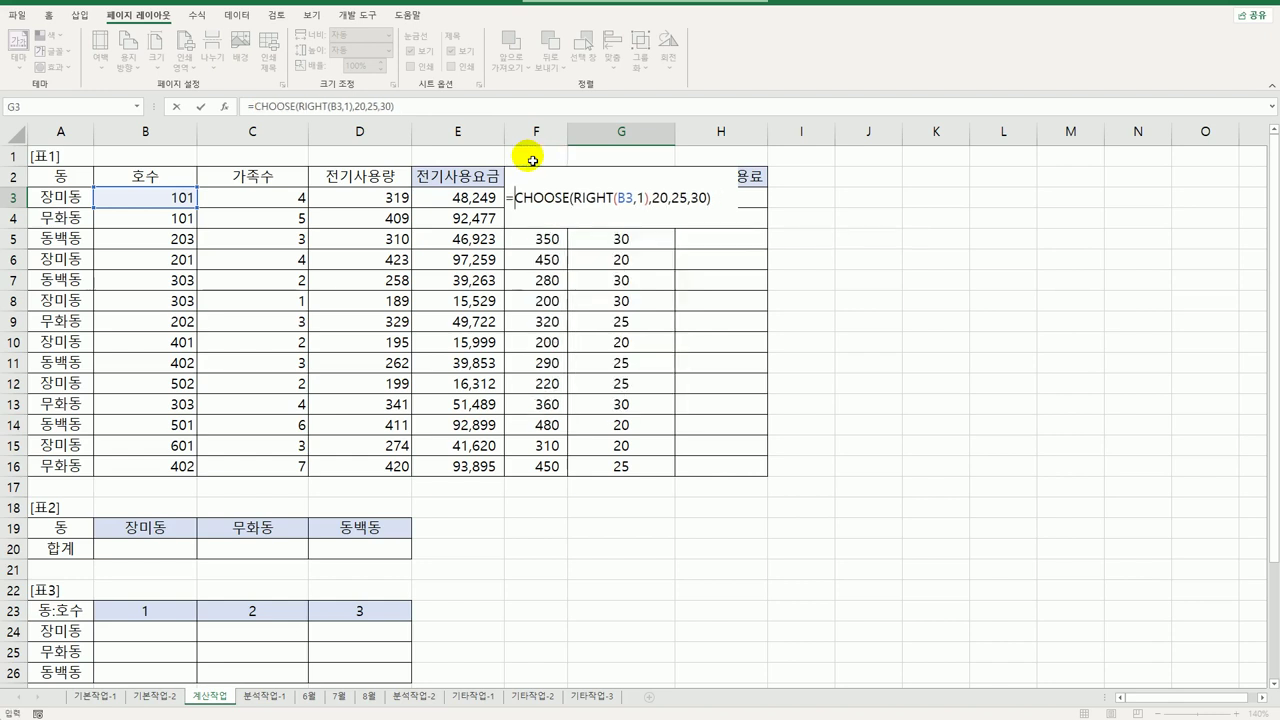
text(qu)
key(Down)
key(Down)
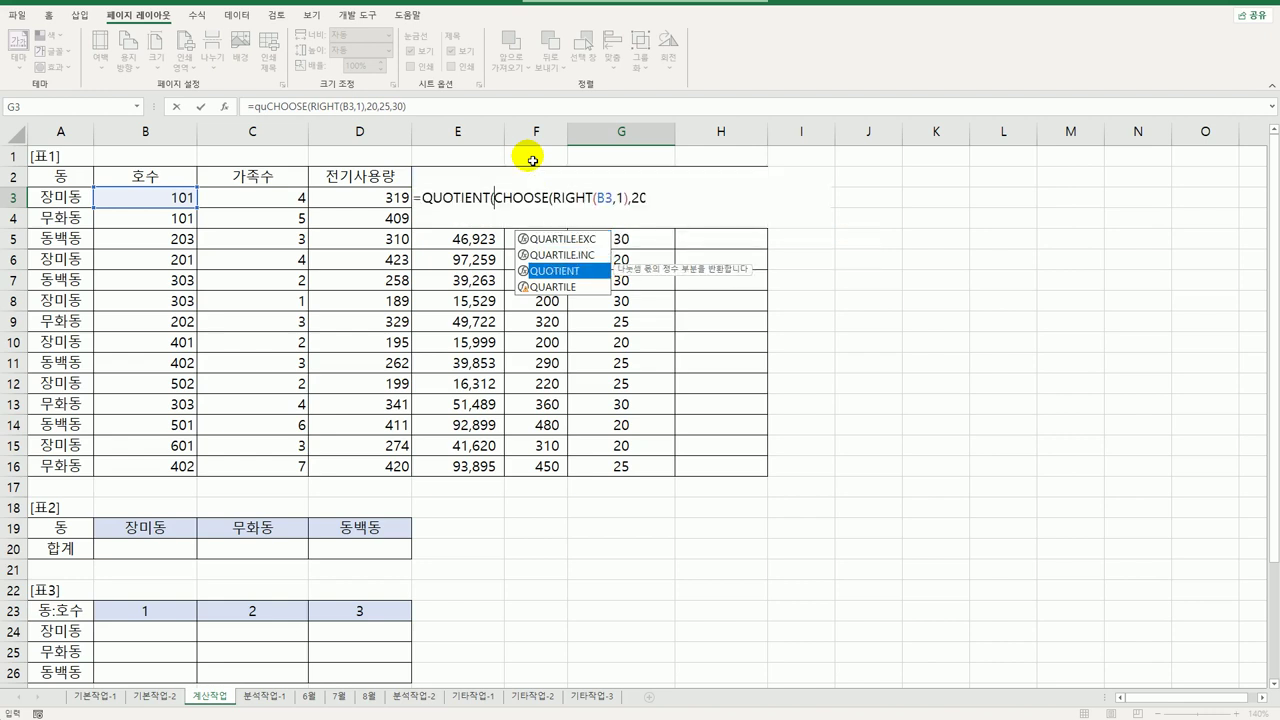
key(Tab)
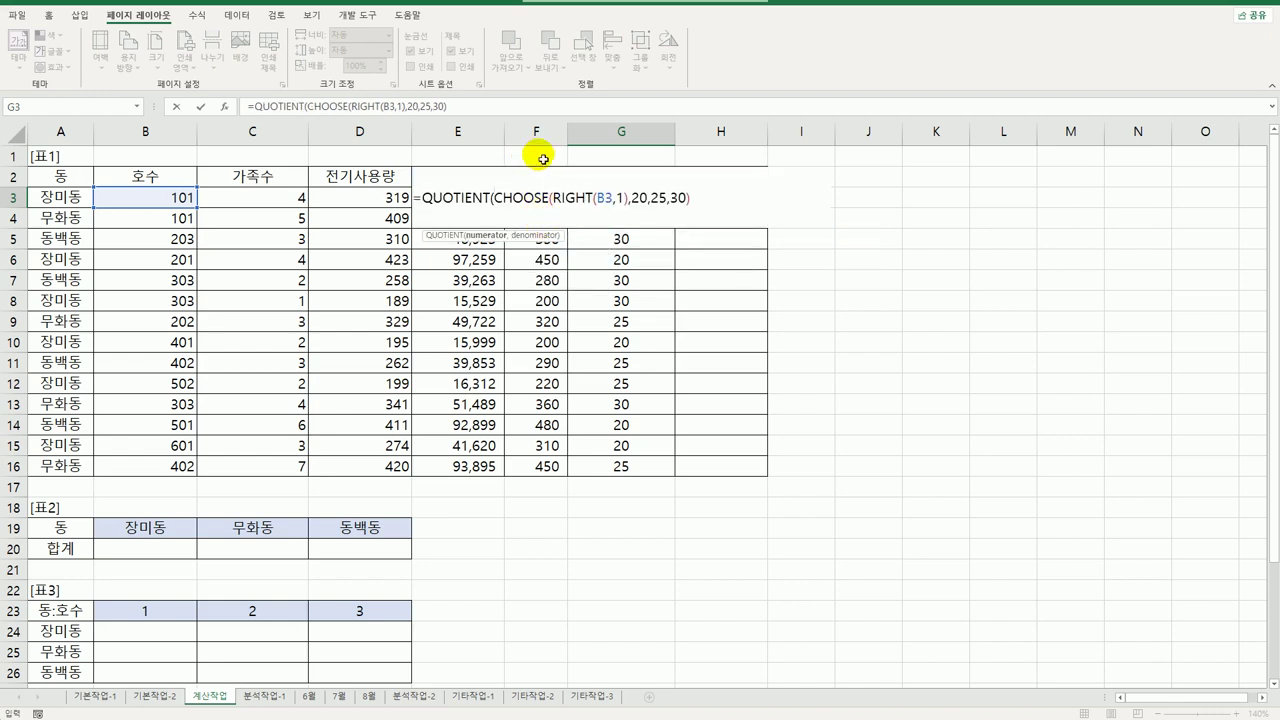
Set F3 as the QUOTIENT numerator in G3, keep the CHOOSE expression as denominator, and close the parentheses
click(542, 159)
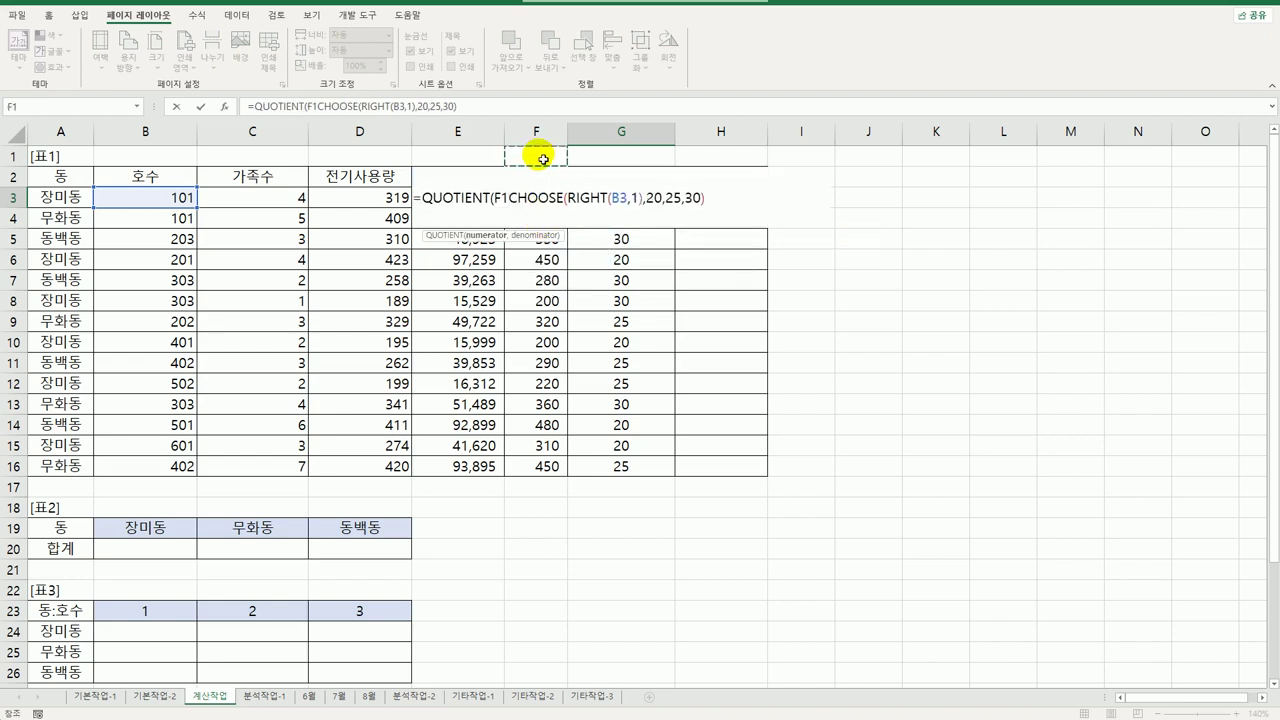
key(Down)
key(Down)
text(,30)
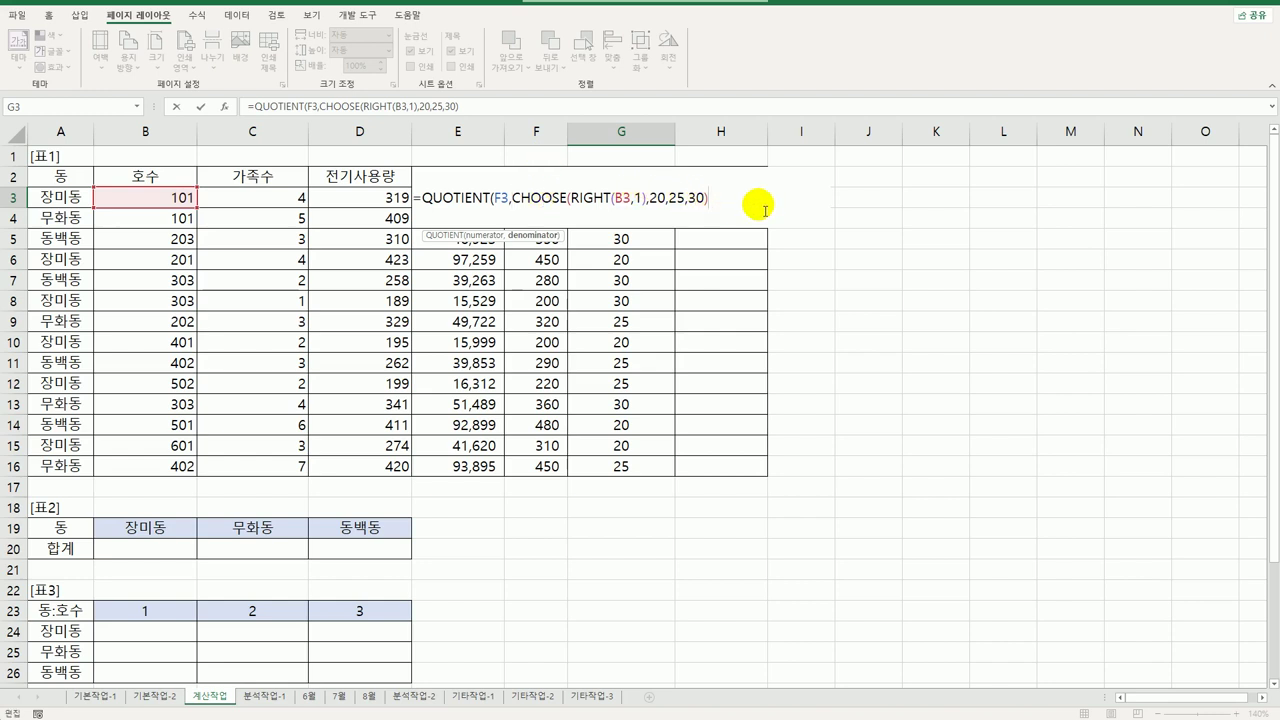
text()))
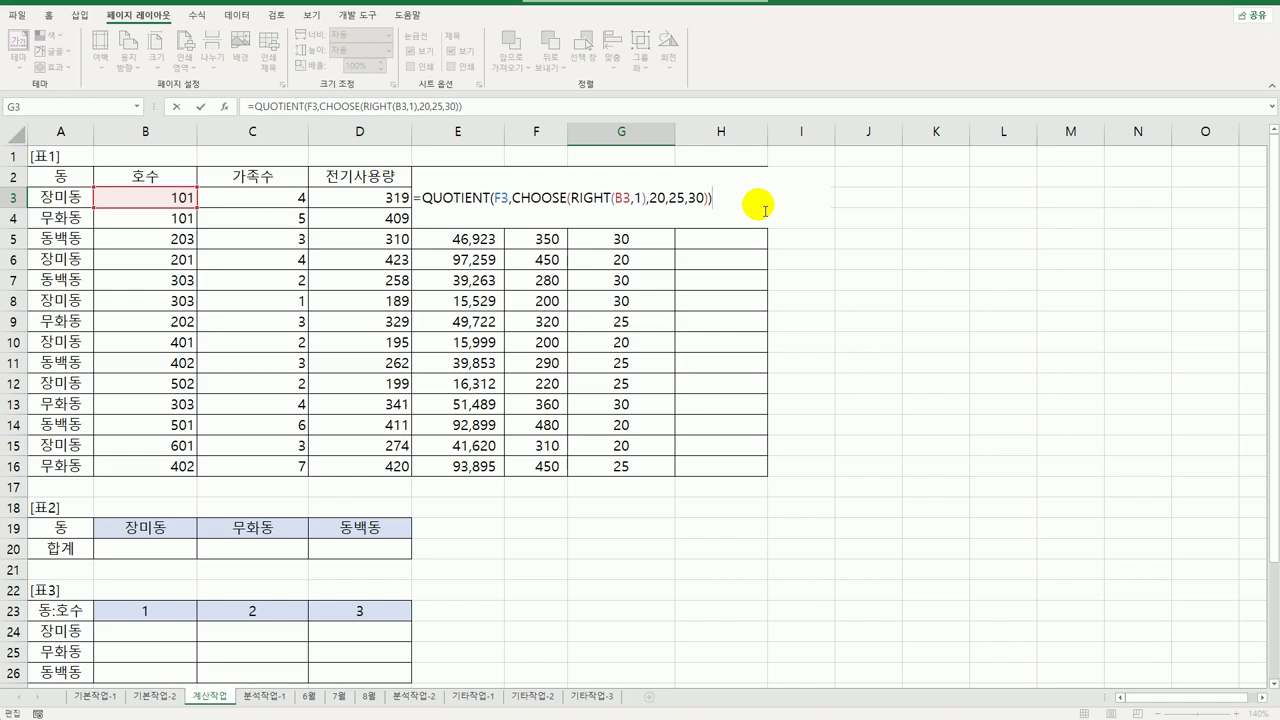
Append &"원" to the QUOTIENT formula in G3 and fill it down to G16
text(&"원")
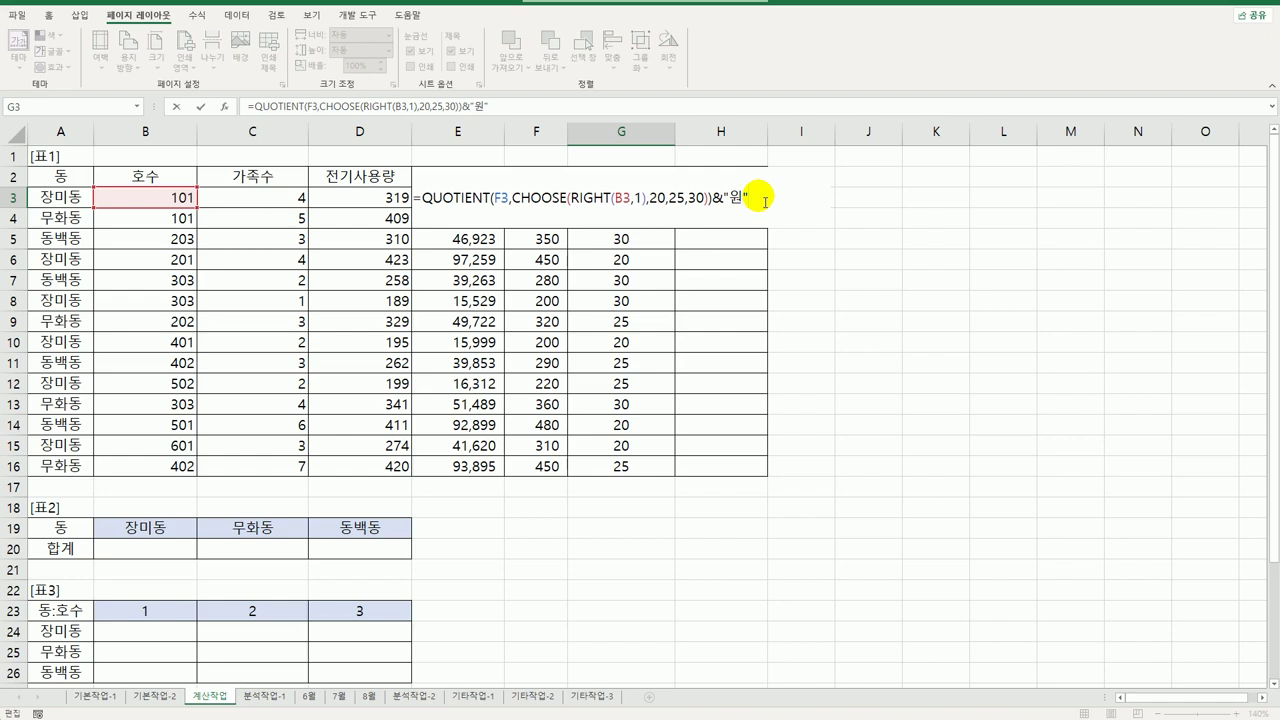
key(Return)
click(645, 198)
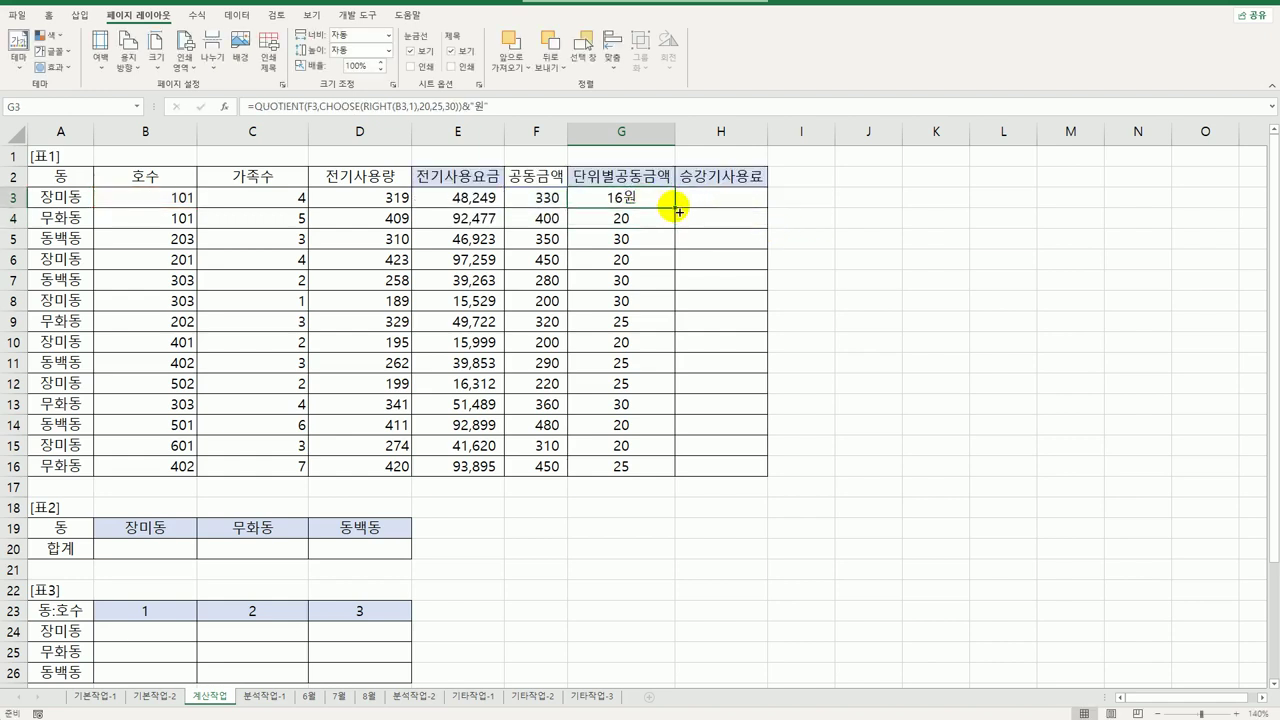
drag(679, 211, 654, 472)
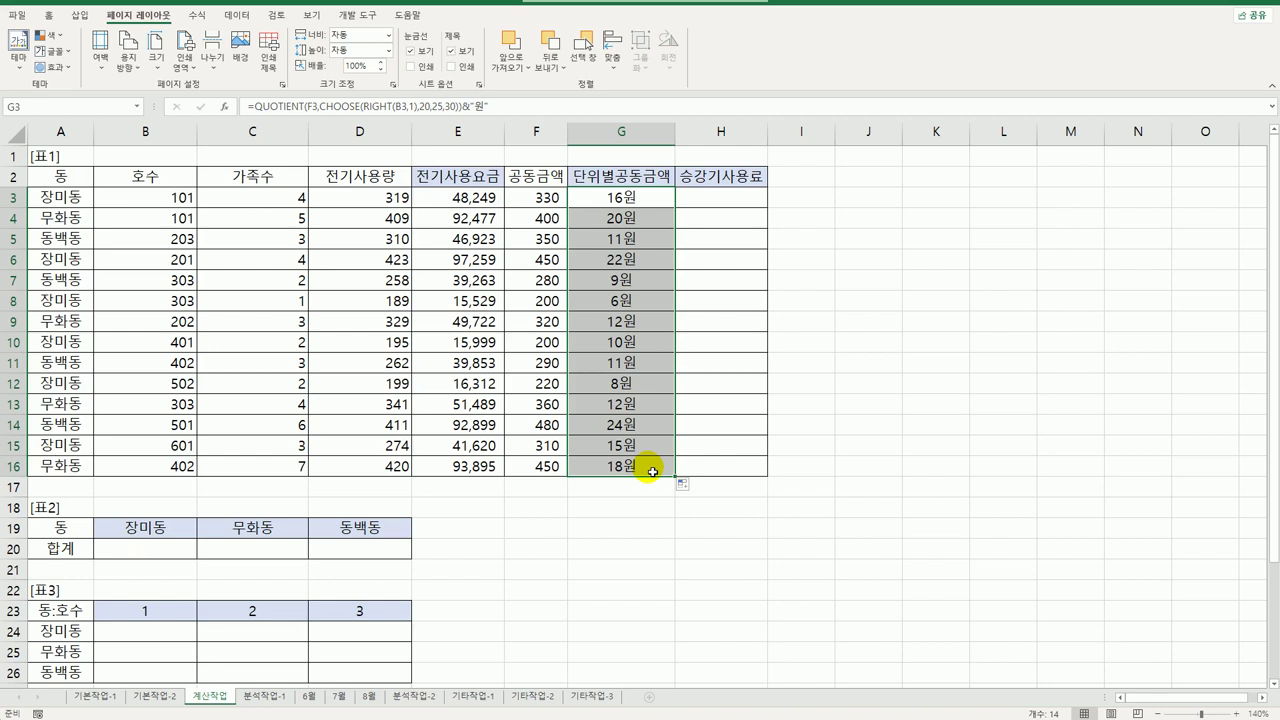
With the 승강기사용료 cell H3 selected, open the Visual Basic editor and insert a new module
click(745, 201)
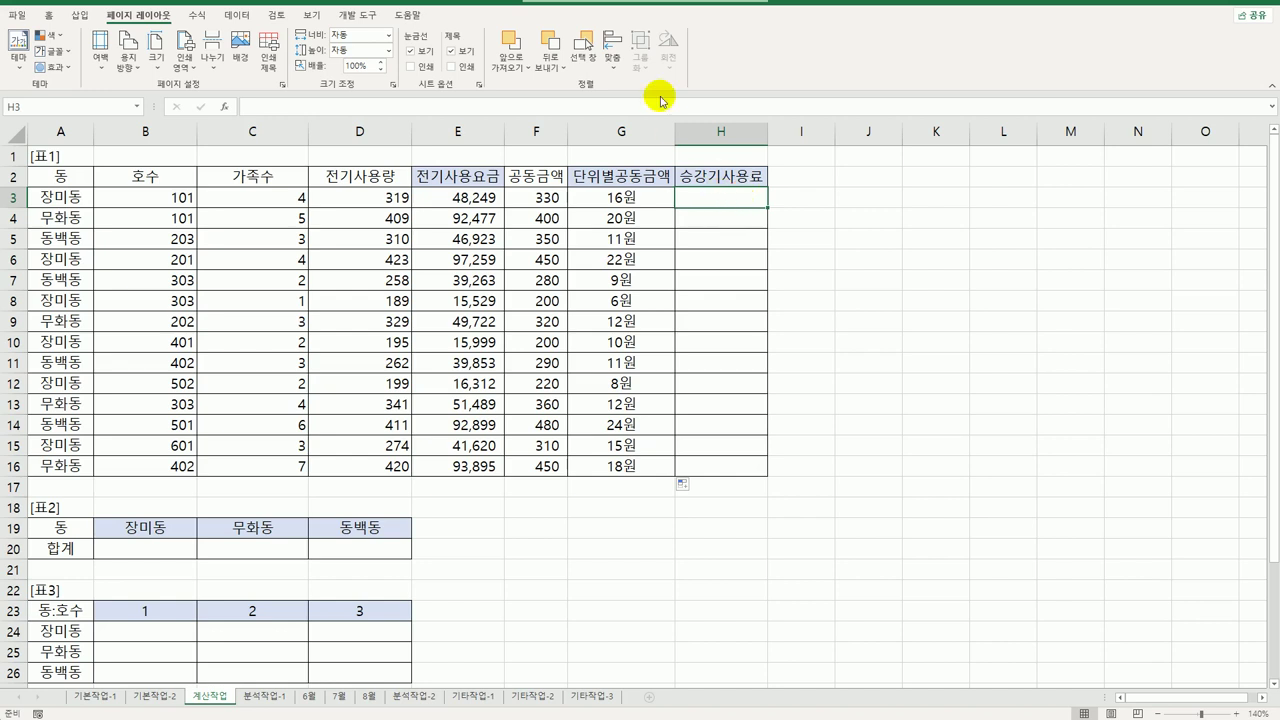
click(357, 15)
click(26, 74)
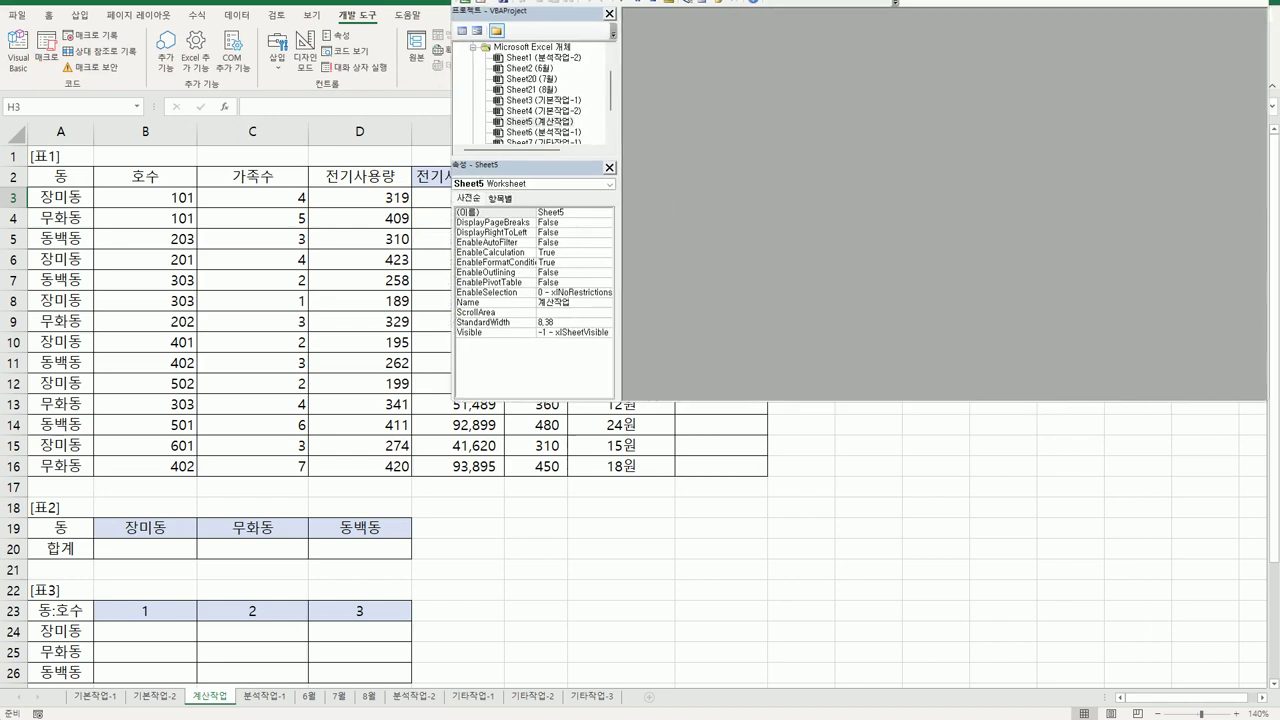
click(595, 4)
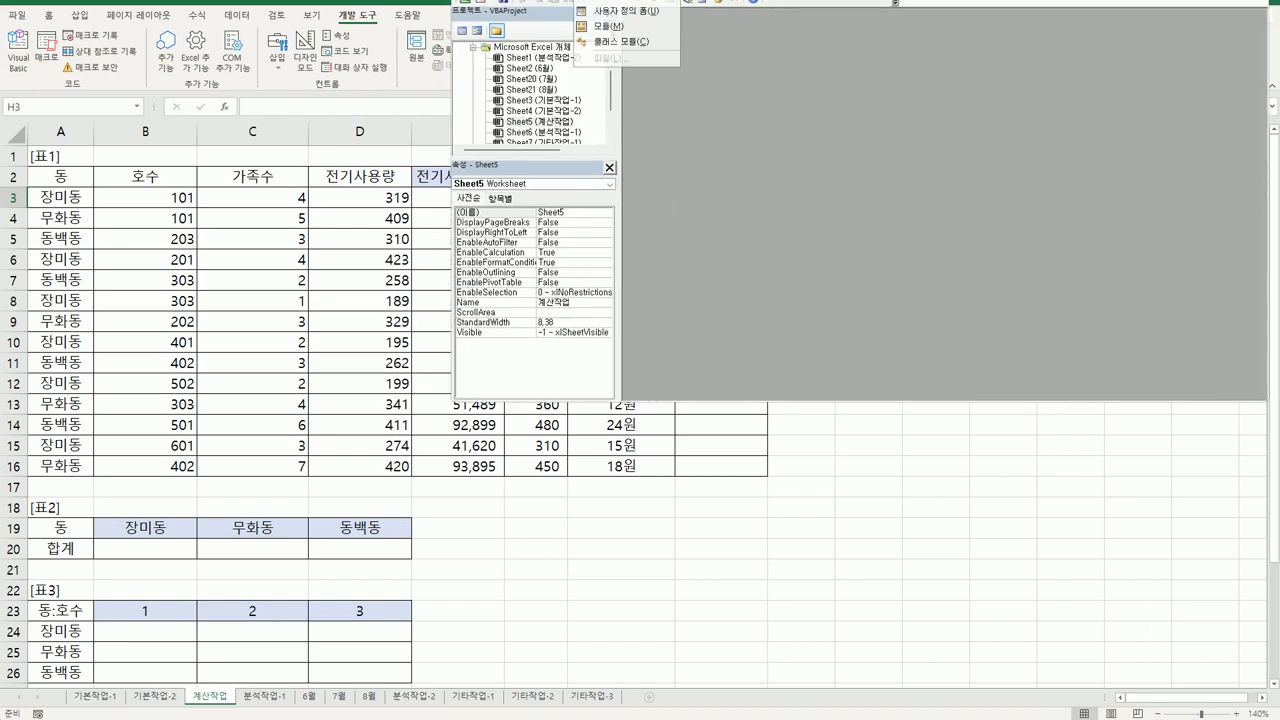
click(600, 33)
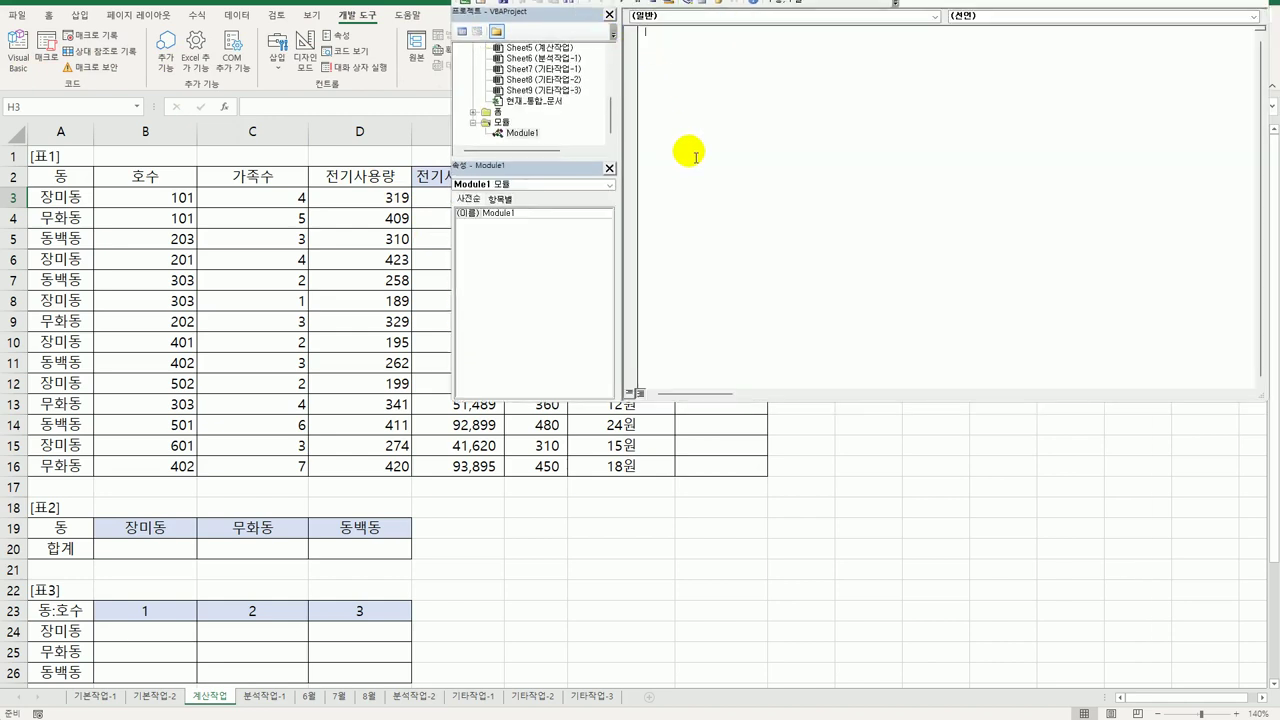
Declare the public function fn승강기사용료 with the arguments 동 and 호수 in the module
text(sub)
key(BackSpace)
key(BackSpace)
text(publ)
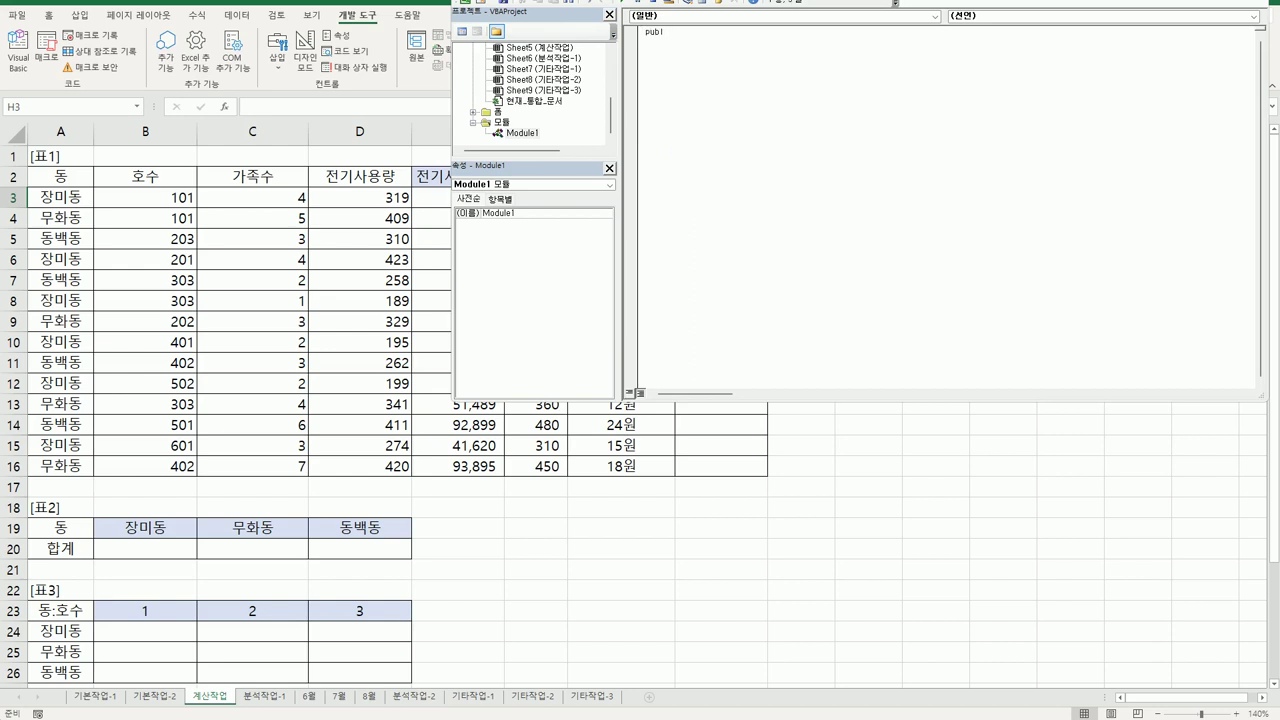
text(function fn)
text(승가)
text(강기사용)
text(료(동, 호)
text(수))
key(Return)
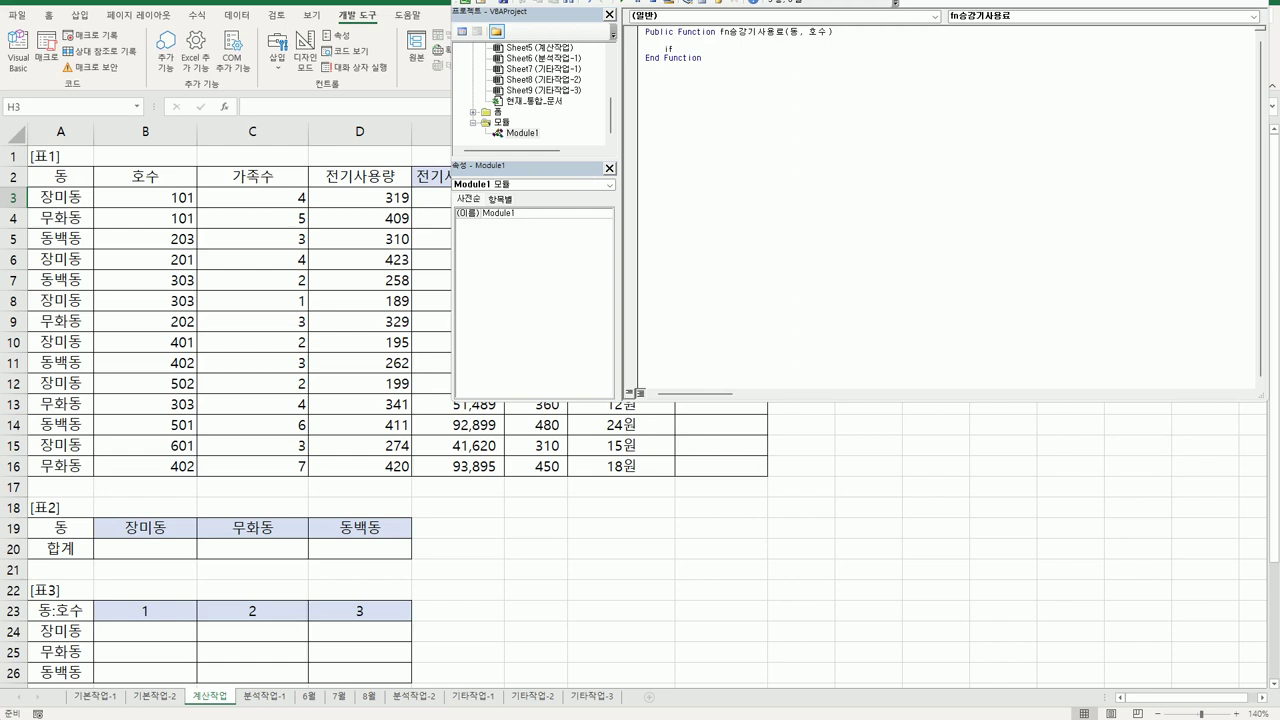
Add an If condition for 동 = "장미동" that makes fn승강기사용료 return 750
text(if 동 = "장미동" then)
key(Return)
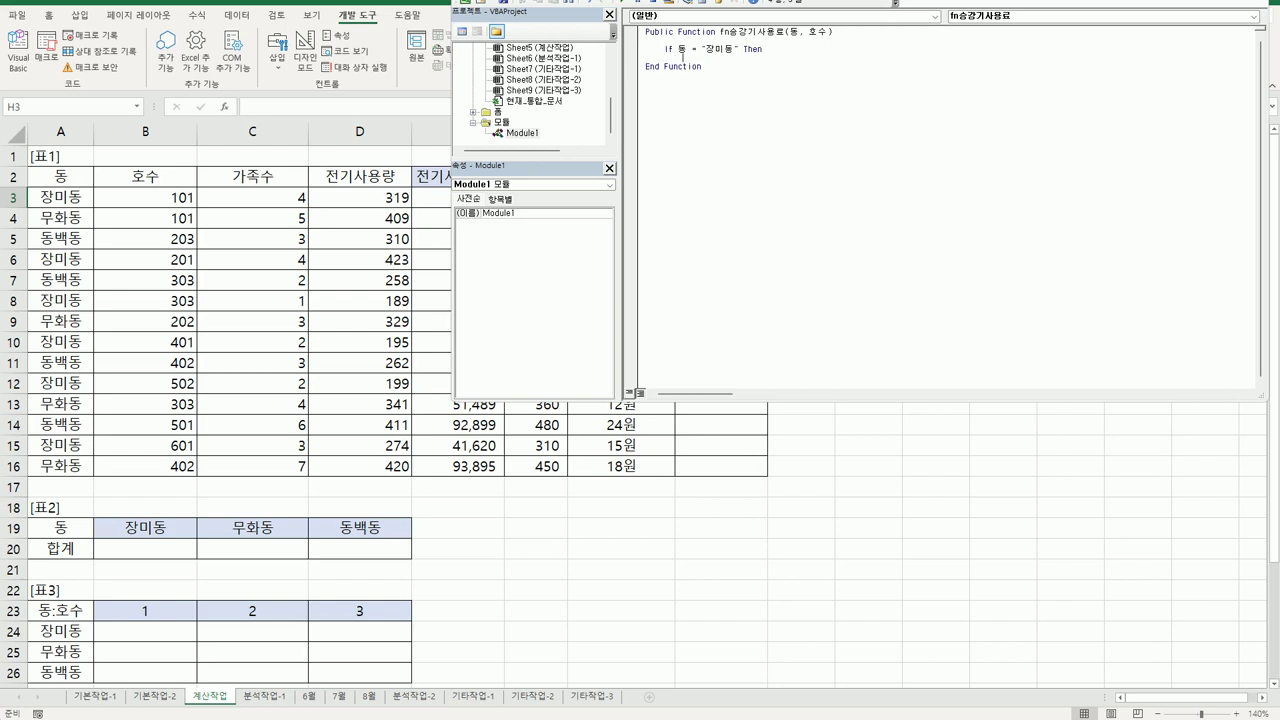
text(fn승강기사용료)
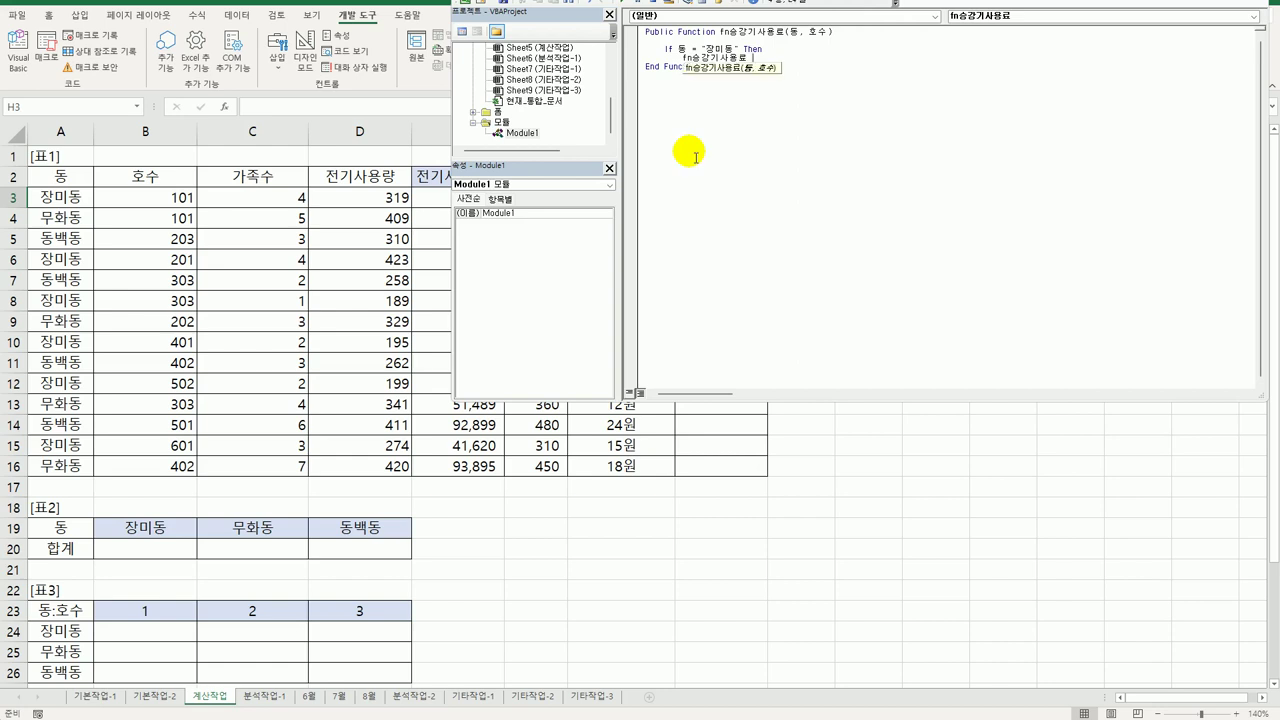
text( = 750)
key(Return)
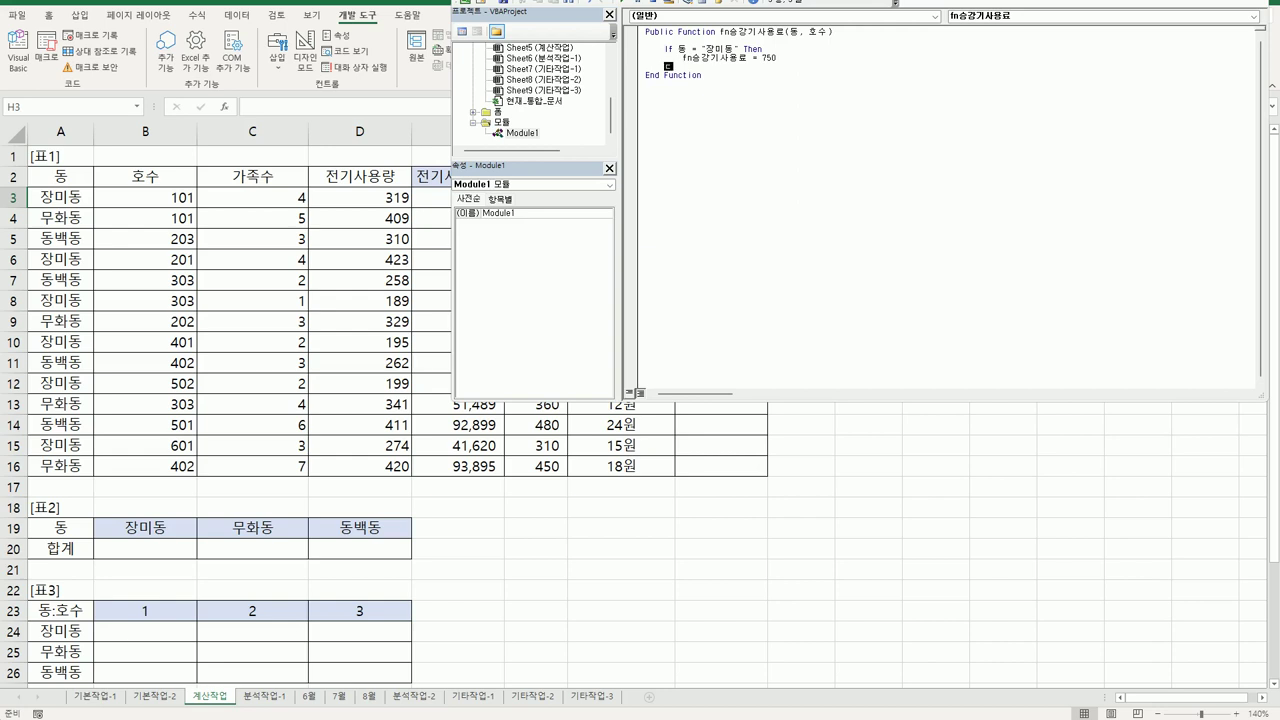
Add the branch ElseIf Left(호수, 1) >= 3 Then below the 750 line
key(Return)
key(Return)
key(Return)
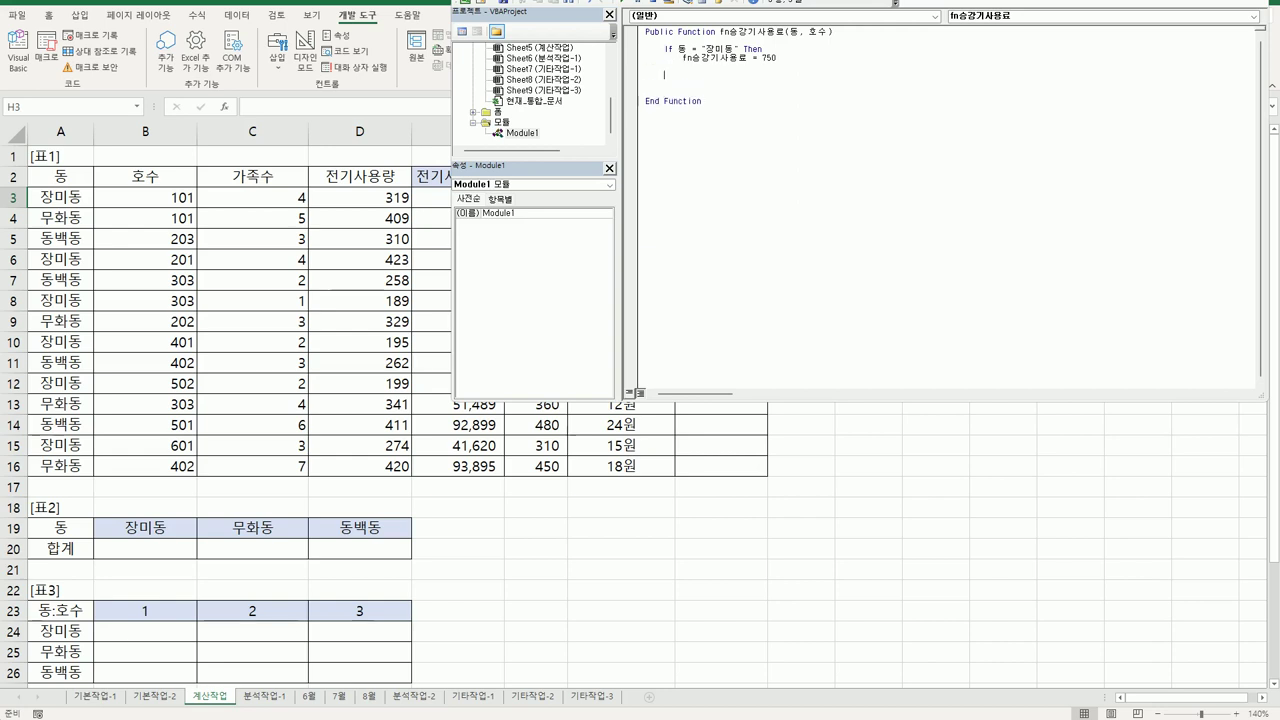
click(664, 66)
text(elseif)
text(E)
text(lseIf Left()
text(호수, 1))
text( >= 3)
text( Then)
key(Return)
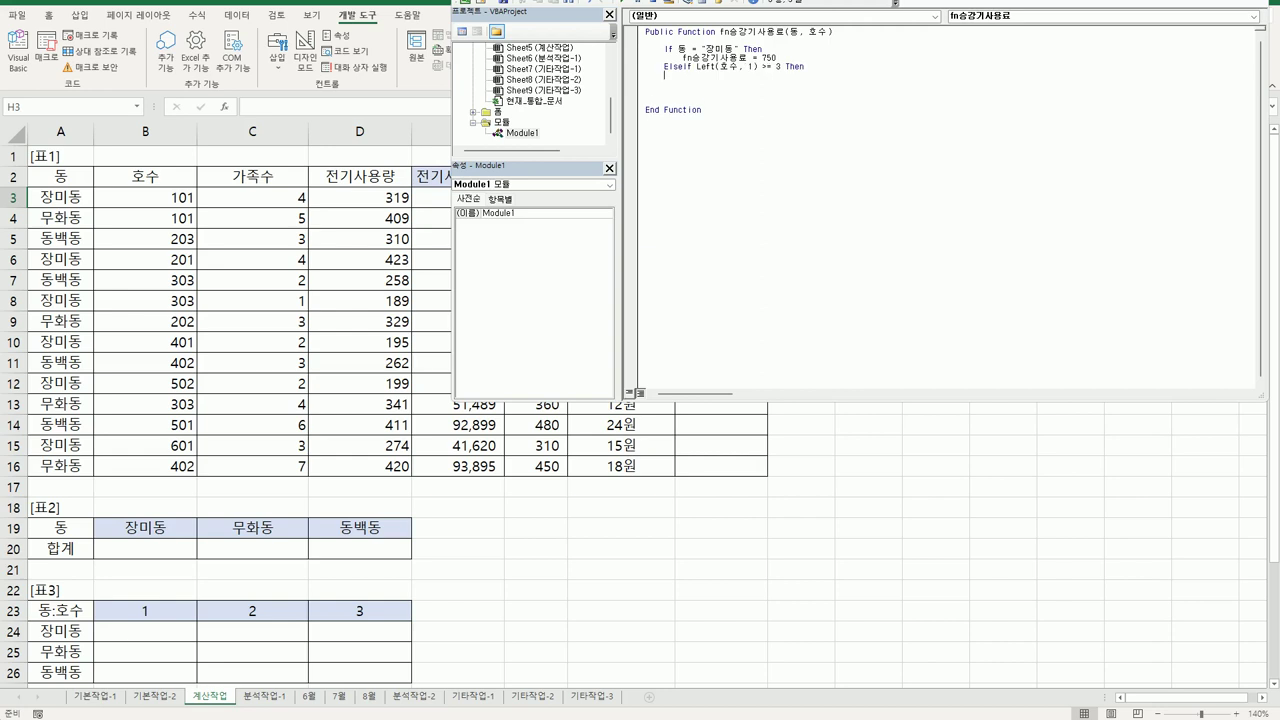
Copy the fn승강기사용료 = 750 line into the ElseIf branch and change its value to 800
key(Up)
key(Up)
key(shift+End)
key(ctrl+c)
key(Down)
key(Down)
key(ctrl+v)
key(shift+Left)
key(shift+Left)
key(shift+Left)
text(800)
key(Return)
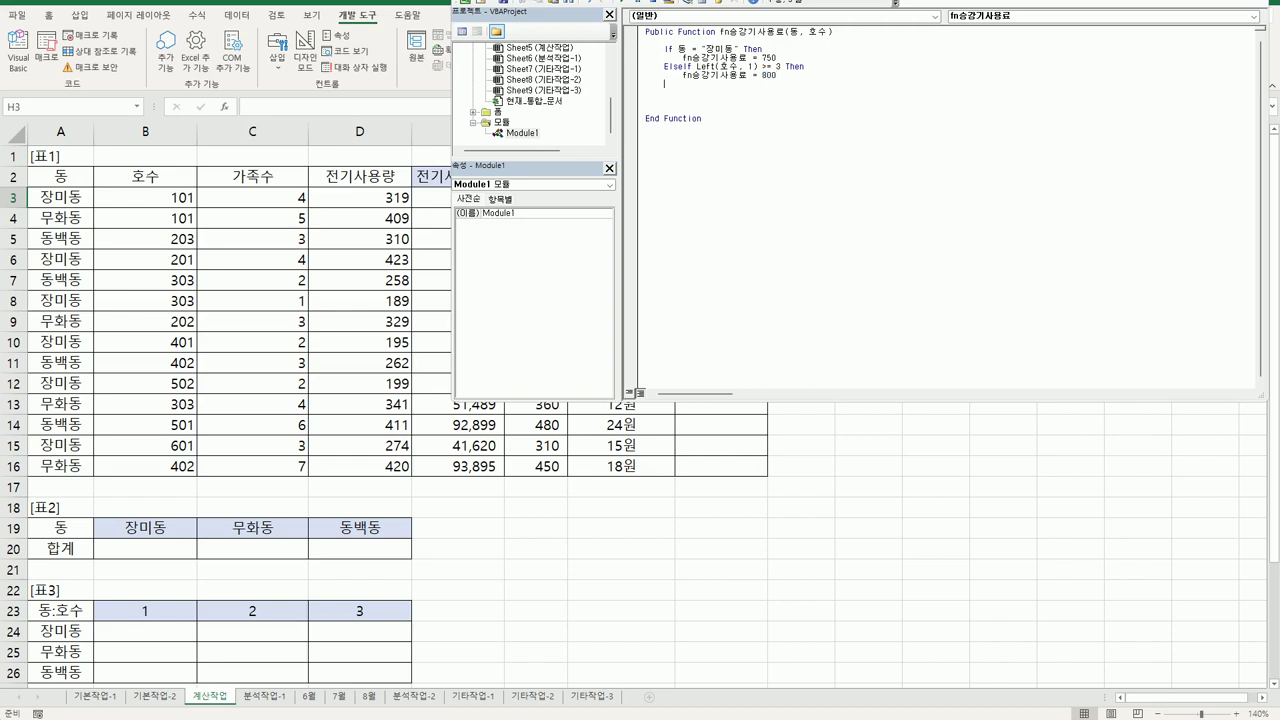
Add an Else branch with a copy of the assignment line, returning 0
text(Else)
key(Return)
drag(665, 75, 776, 75)
key(ctrl+c)
key(Down)
key(Down)
key(ctrl+v)
key(shift+Left)
key(shift+Left)
key(shift+Left)
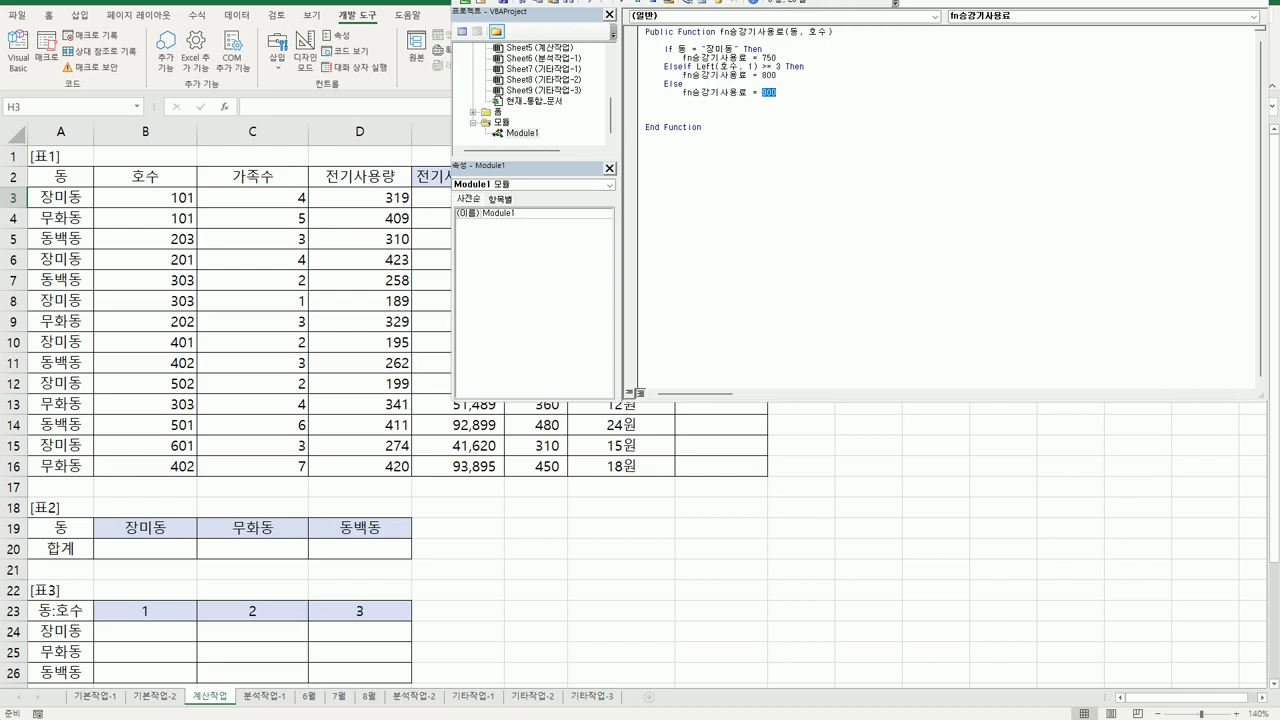
text(0)
key(Return)
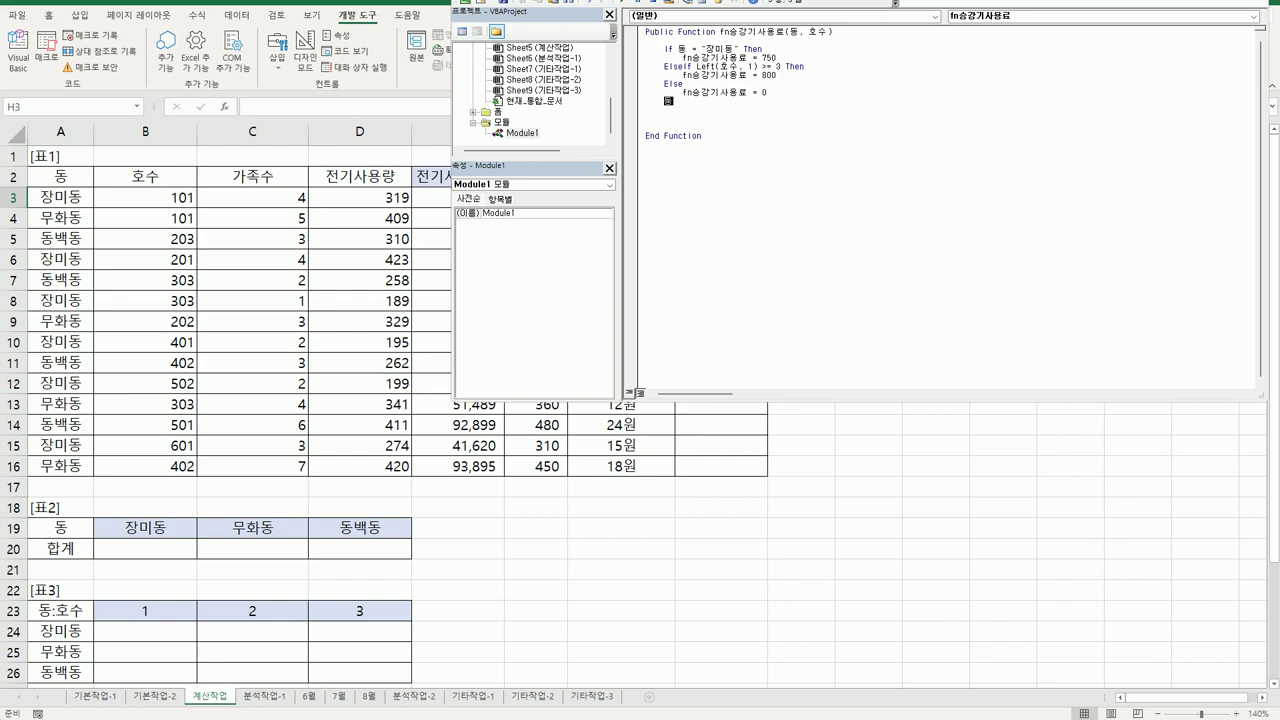
Close the condition block with End If and return to the worksheet
text(end if)
key(Delete)
key(alt+F11)
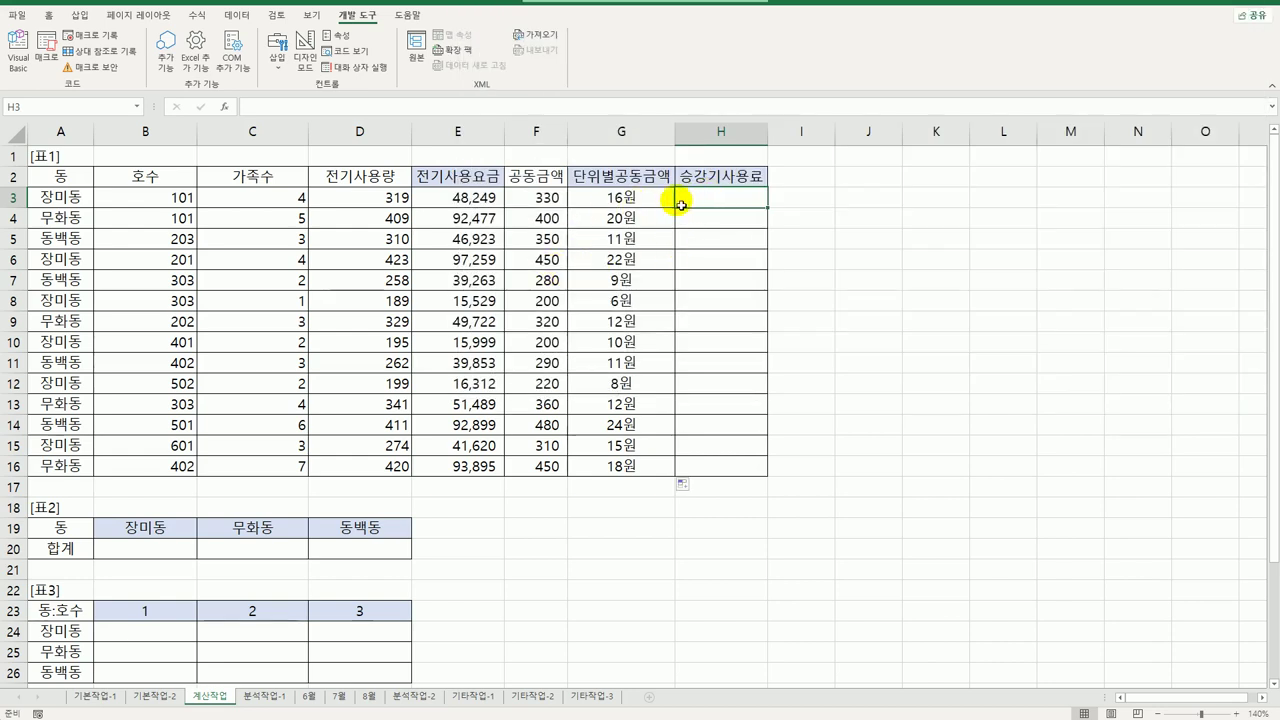
Insert the user-defined function fn승강기사용료 in H3 with 동 A3 and 호수 B3, and fill it down to H16
click(225, 107)
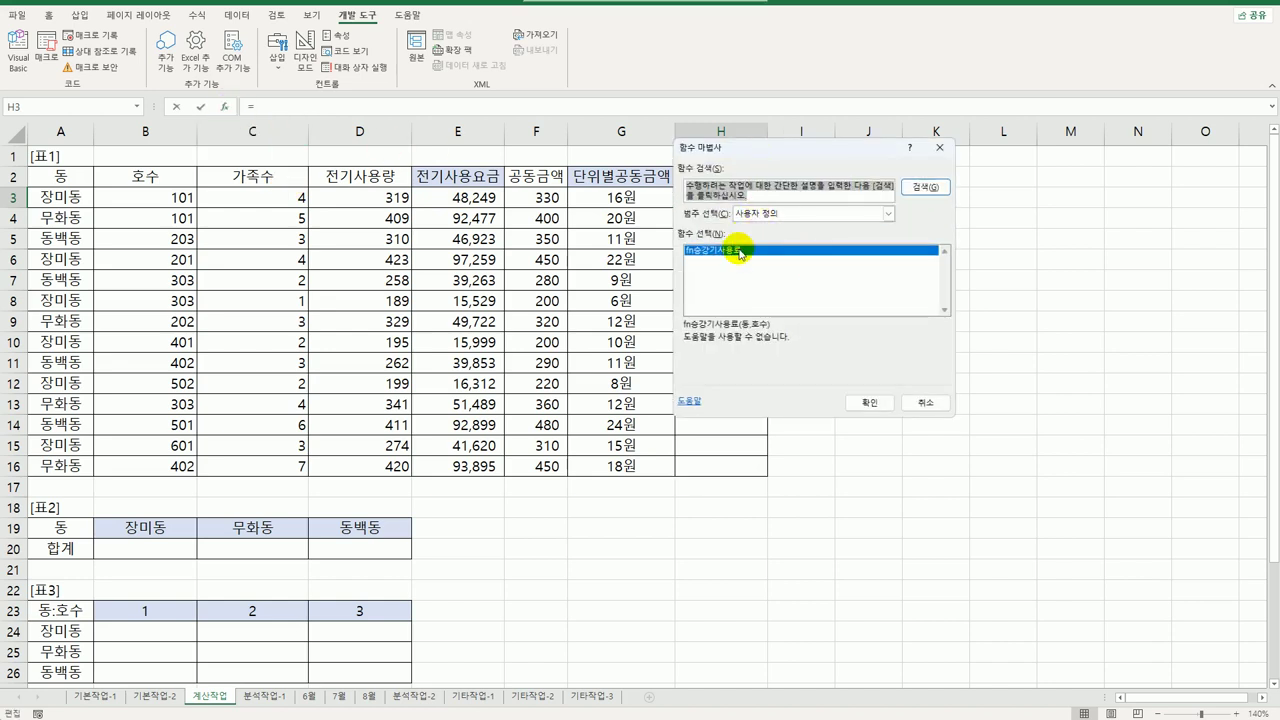
click(862, 402)
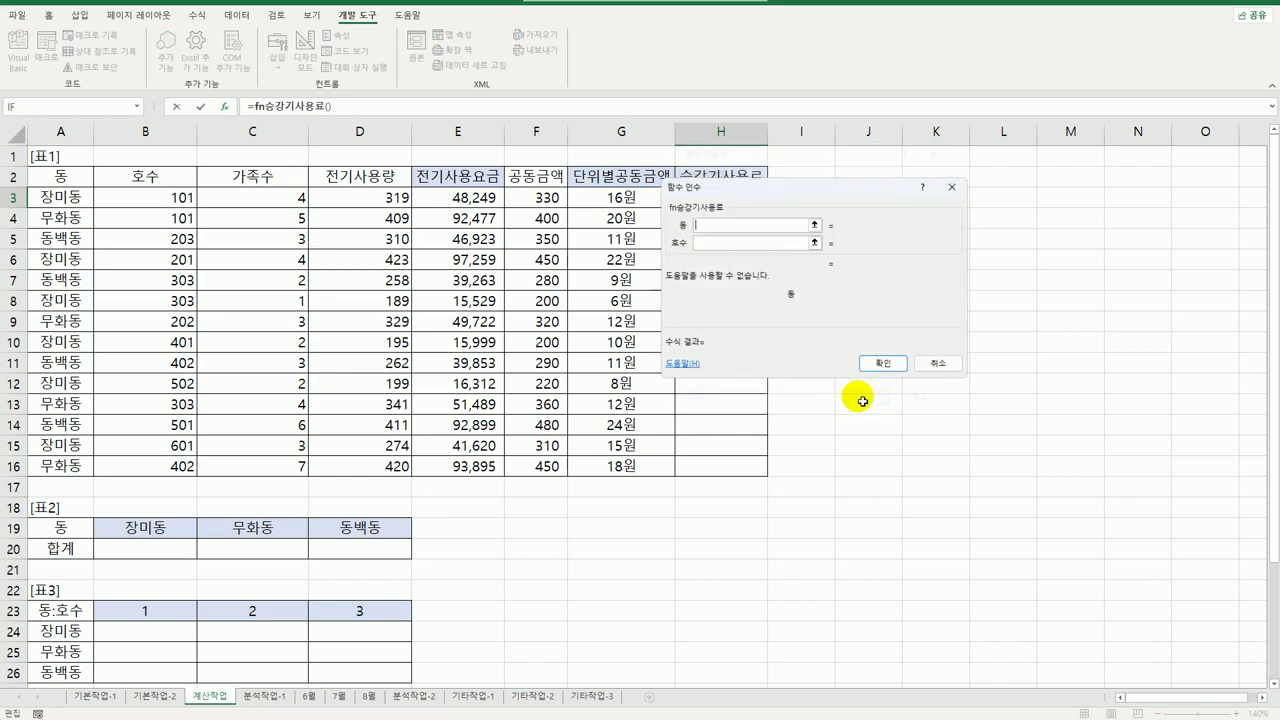
click(60, 202)
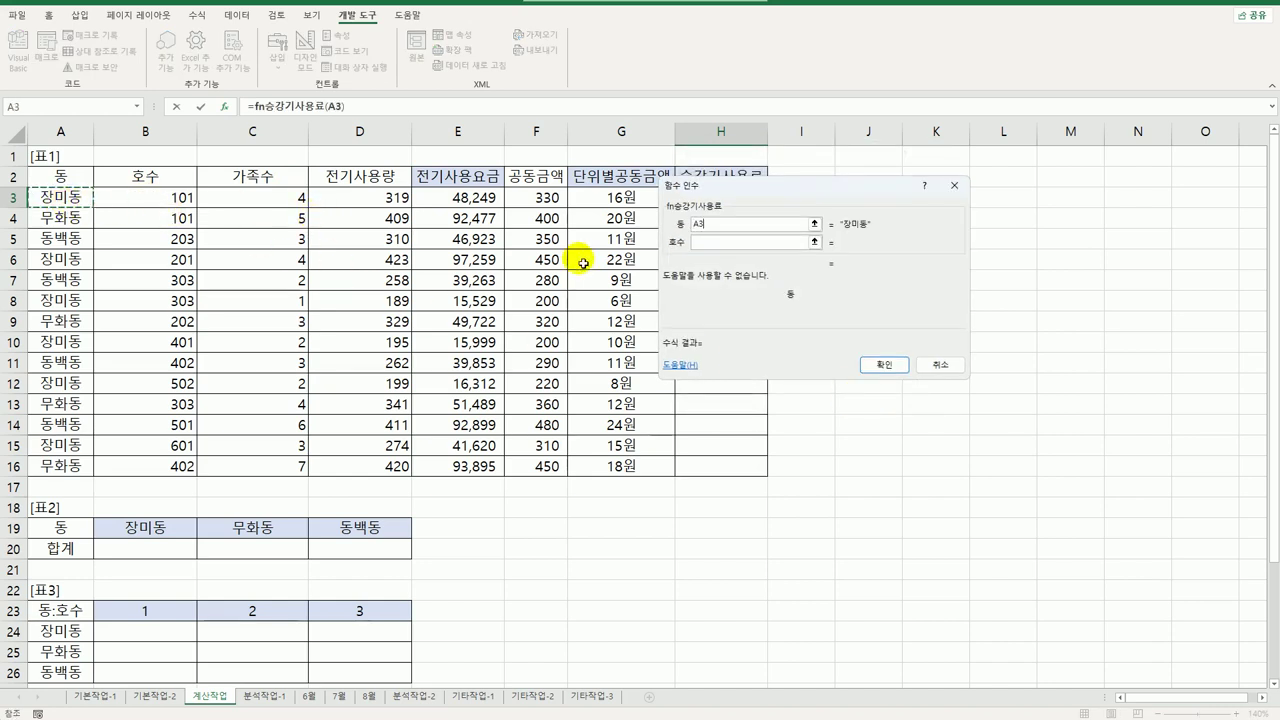
click(162, 200)
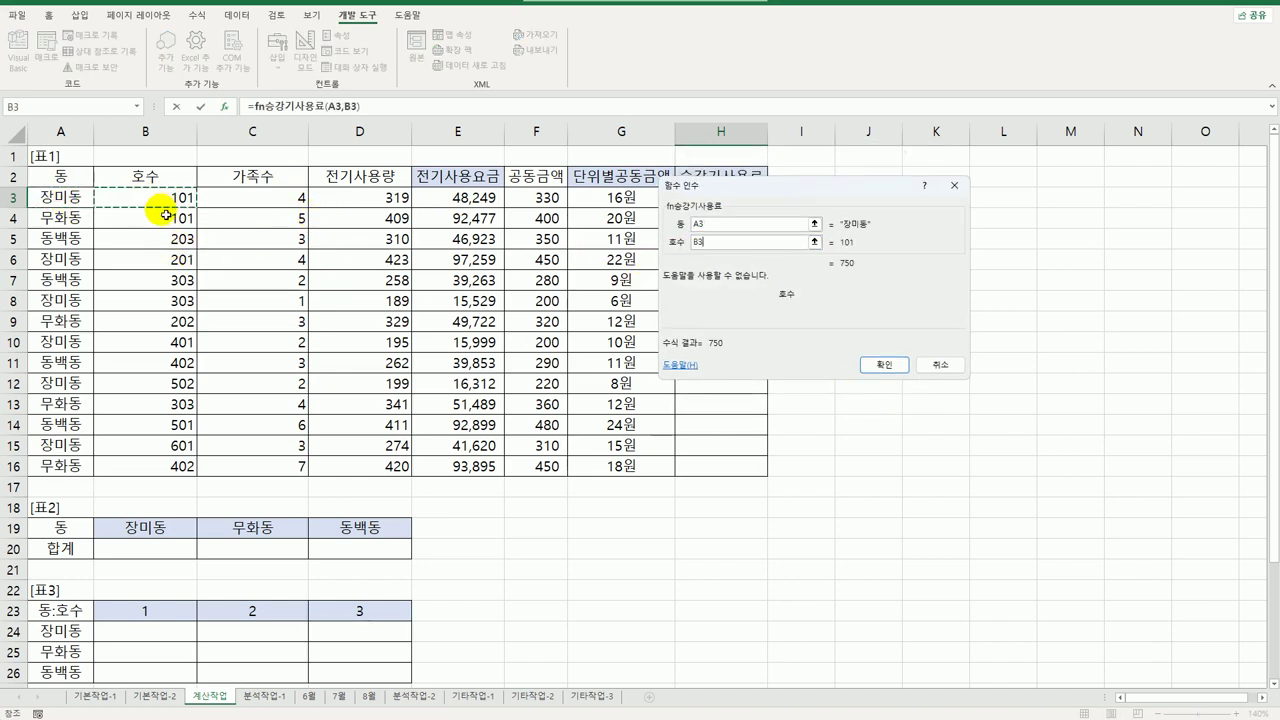
click(884, 364)
double_click(775, 212)
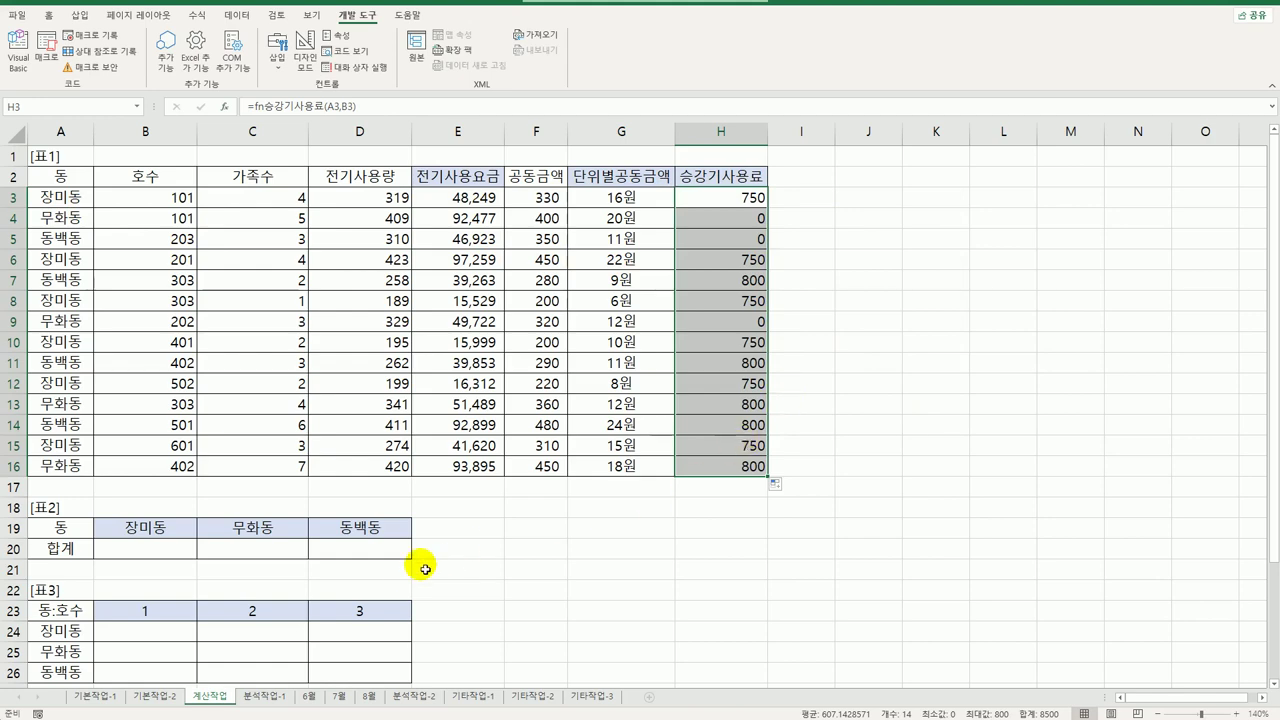
scroll(423, 565, down, 3)
click(172, 371)
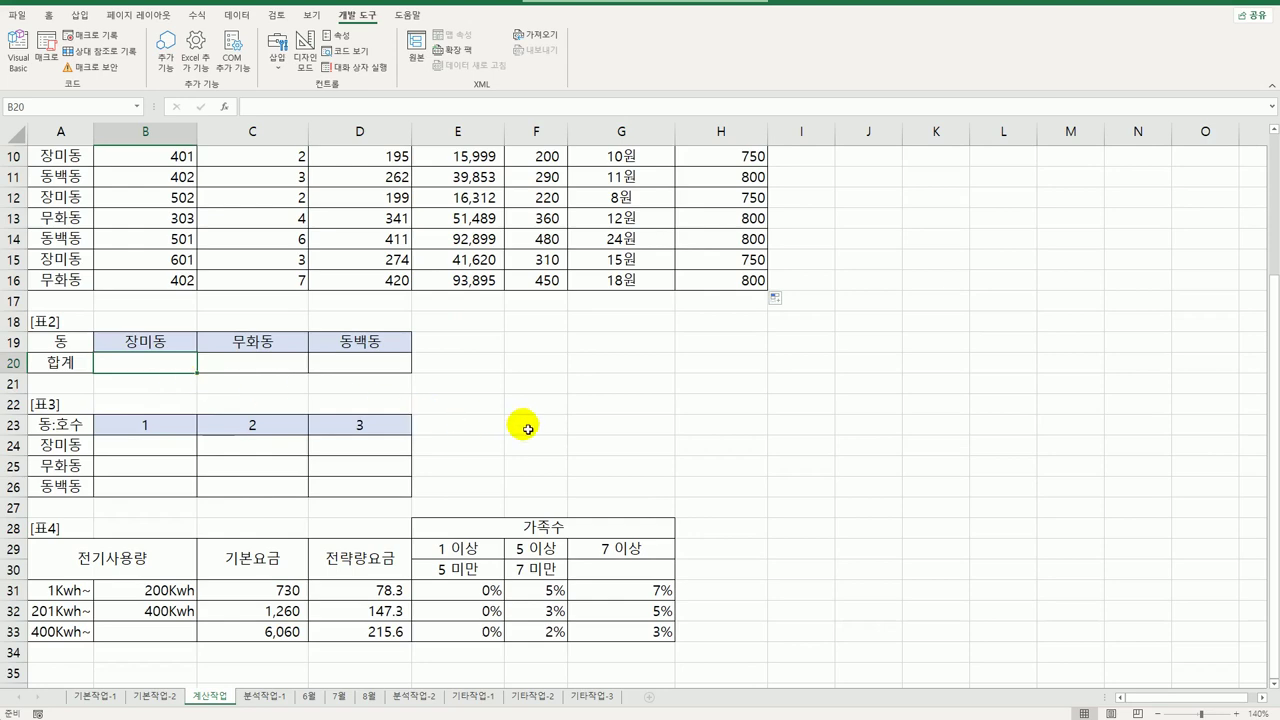
scroll(527, 420, up, 3)
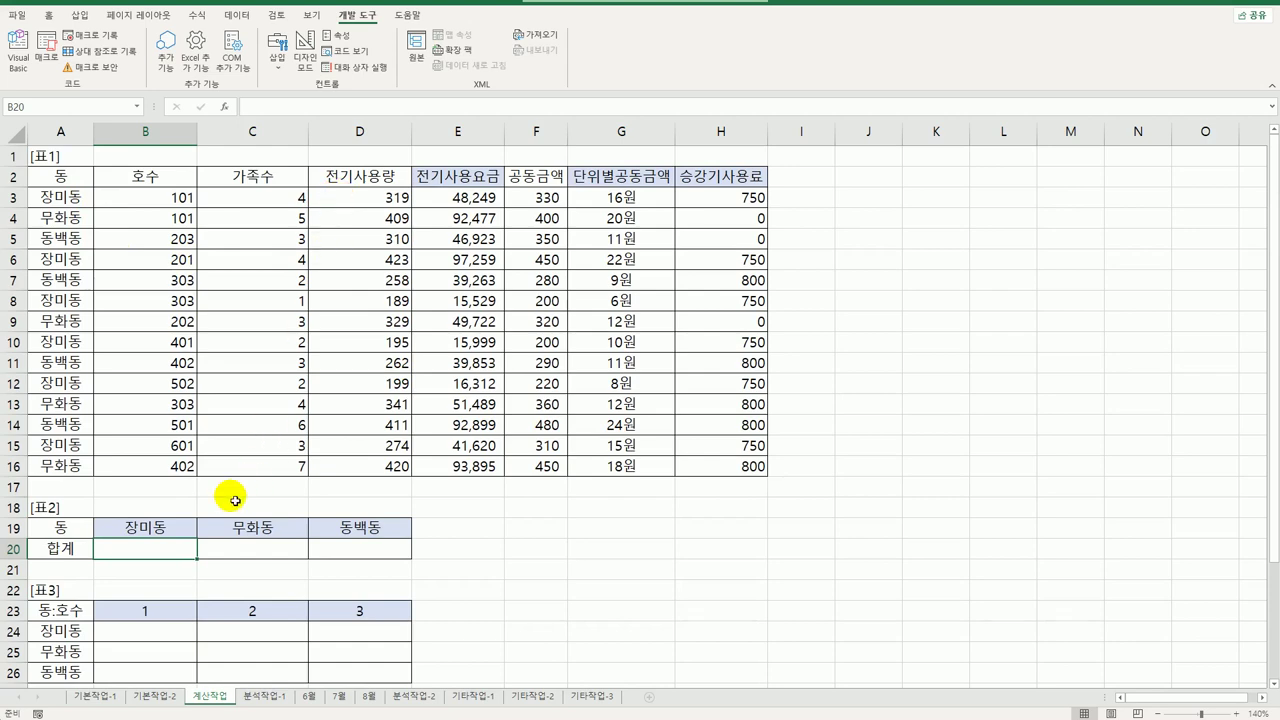
scroll(234, 500, down, 3)
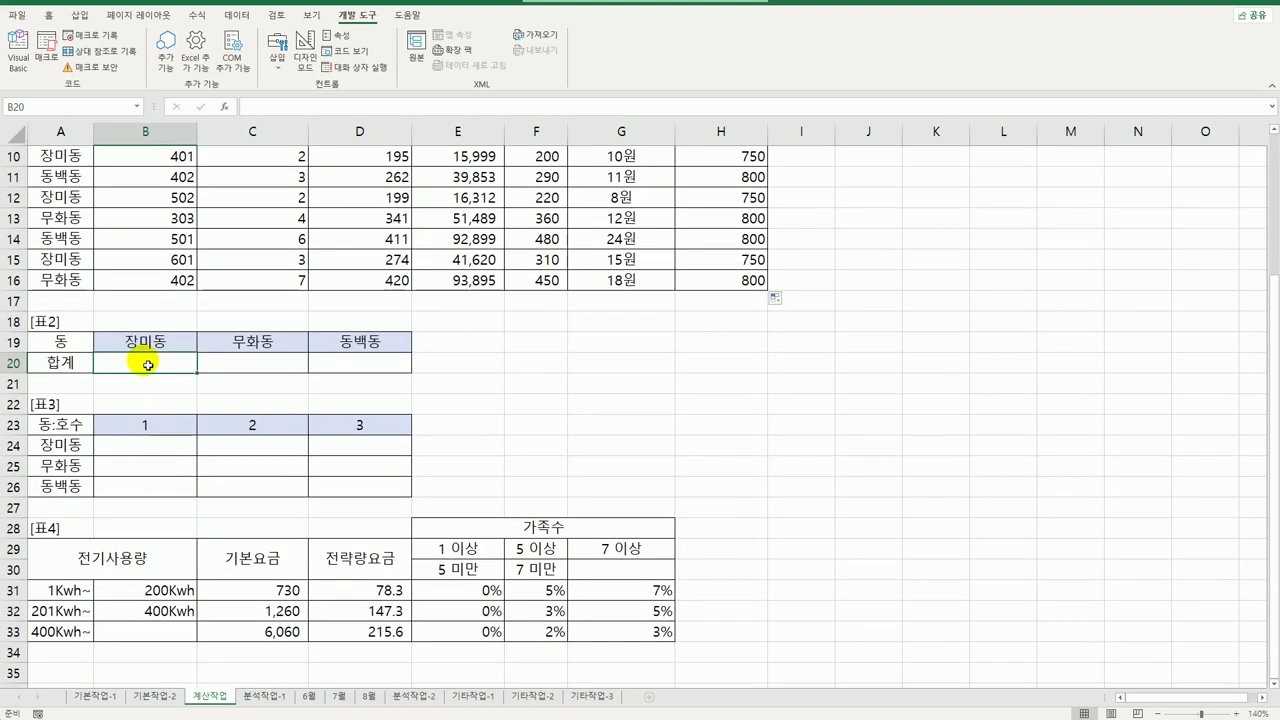
drag(148, 365, 338, 365)
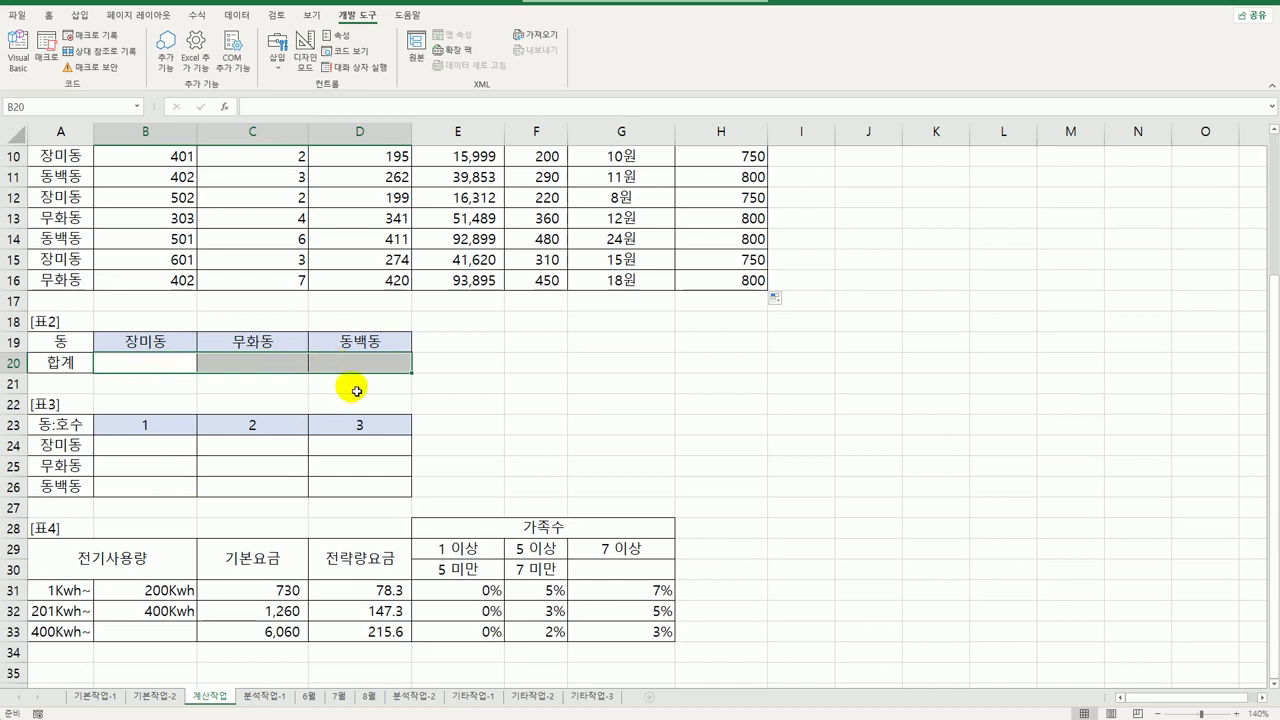
scroll(356, 395, up, 3)
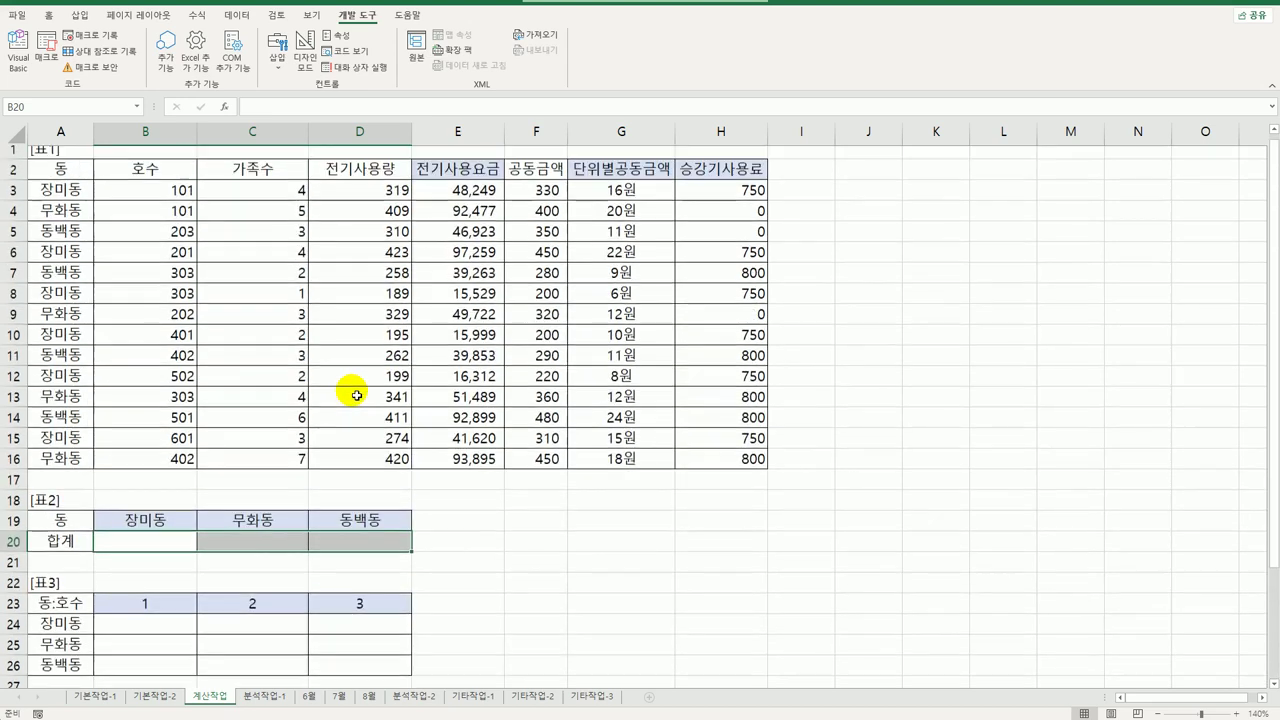
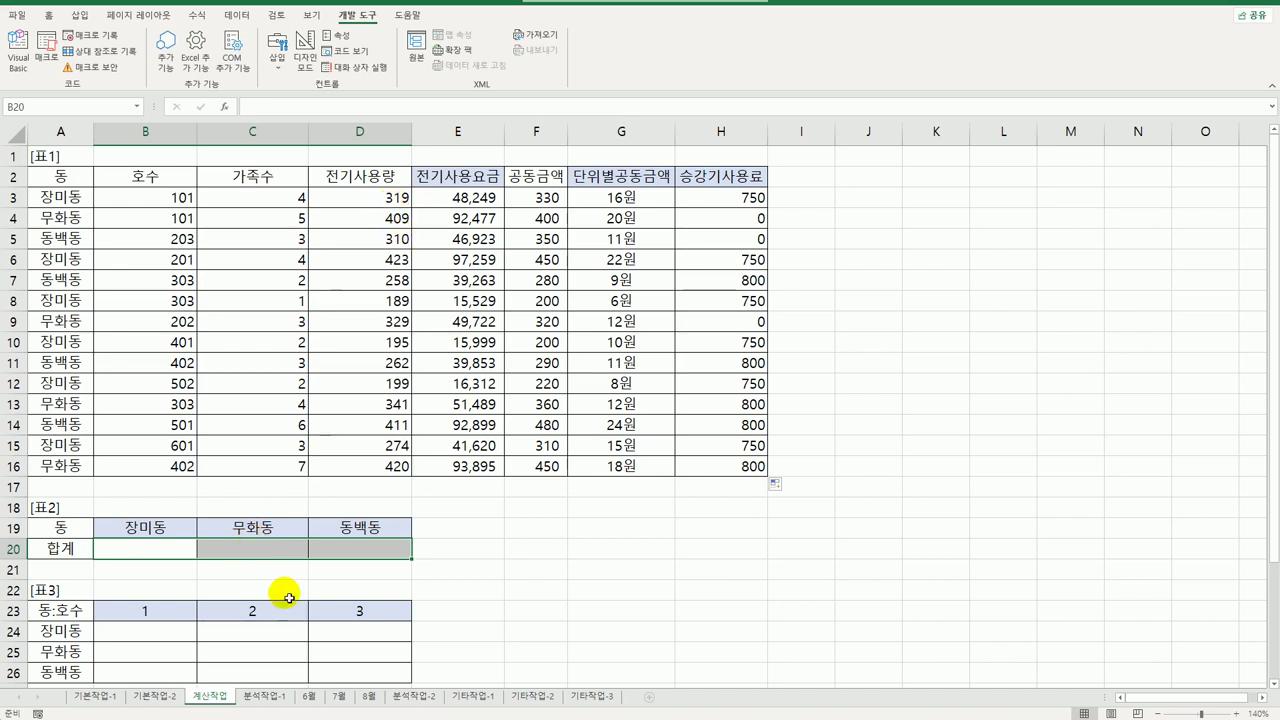
Start a CONCAT formula in B20 with a nested SUM whose first condition is ($A$3:$A$16=B19), multiplied by a second condition
click(170, 552)
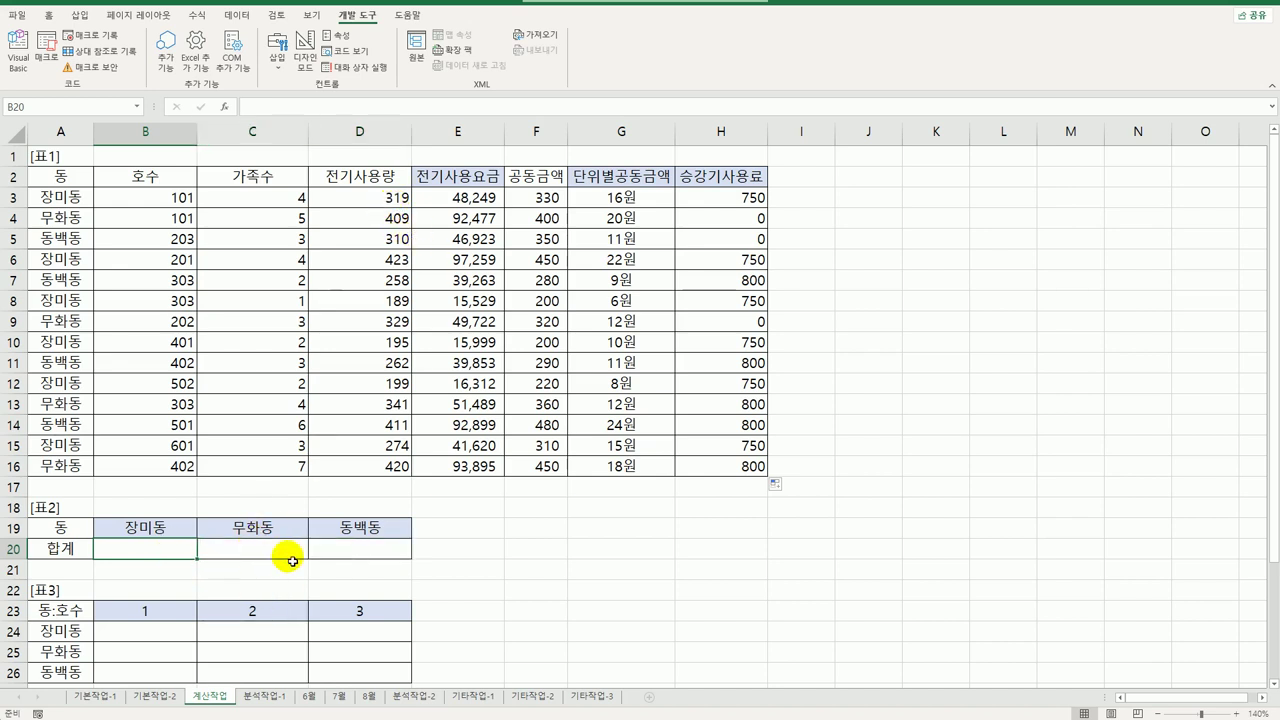
text(=)
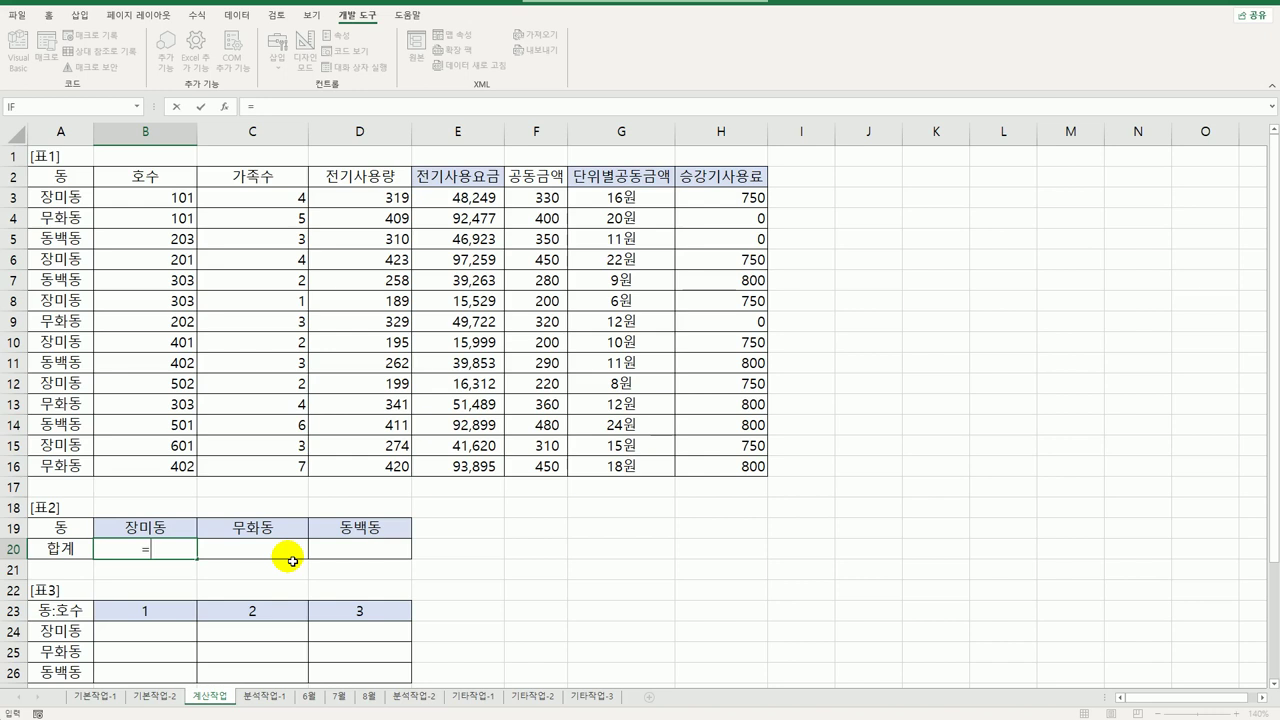
text(con)
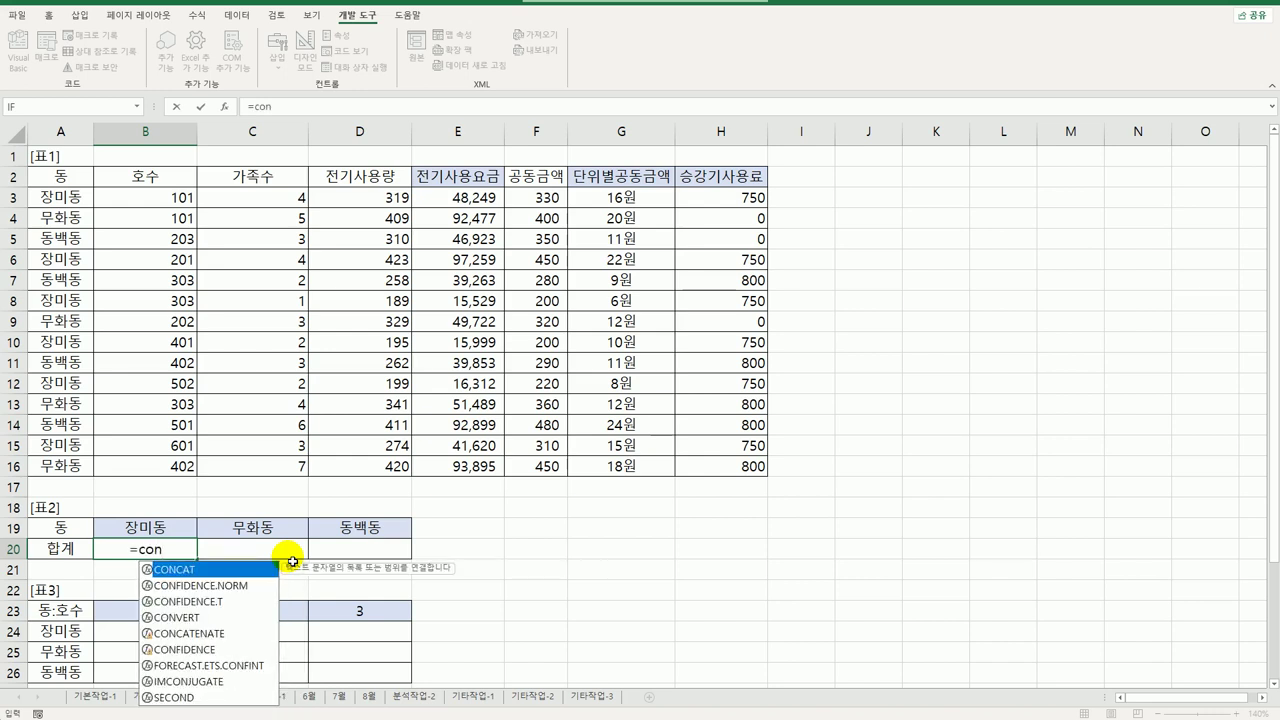
key(Tab)
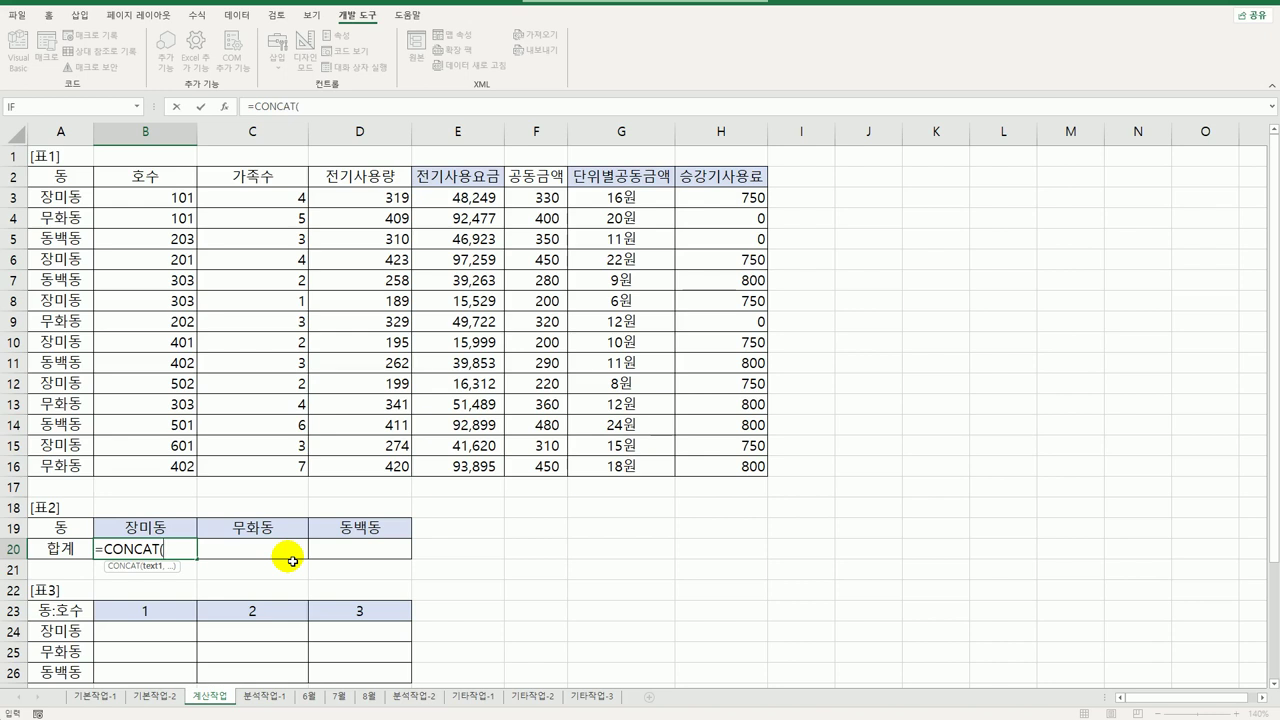
text(sum(()
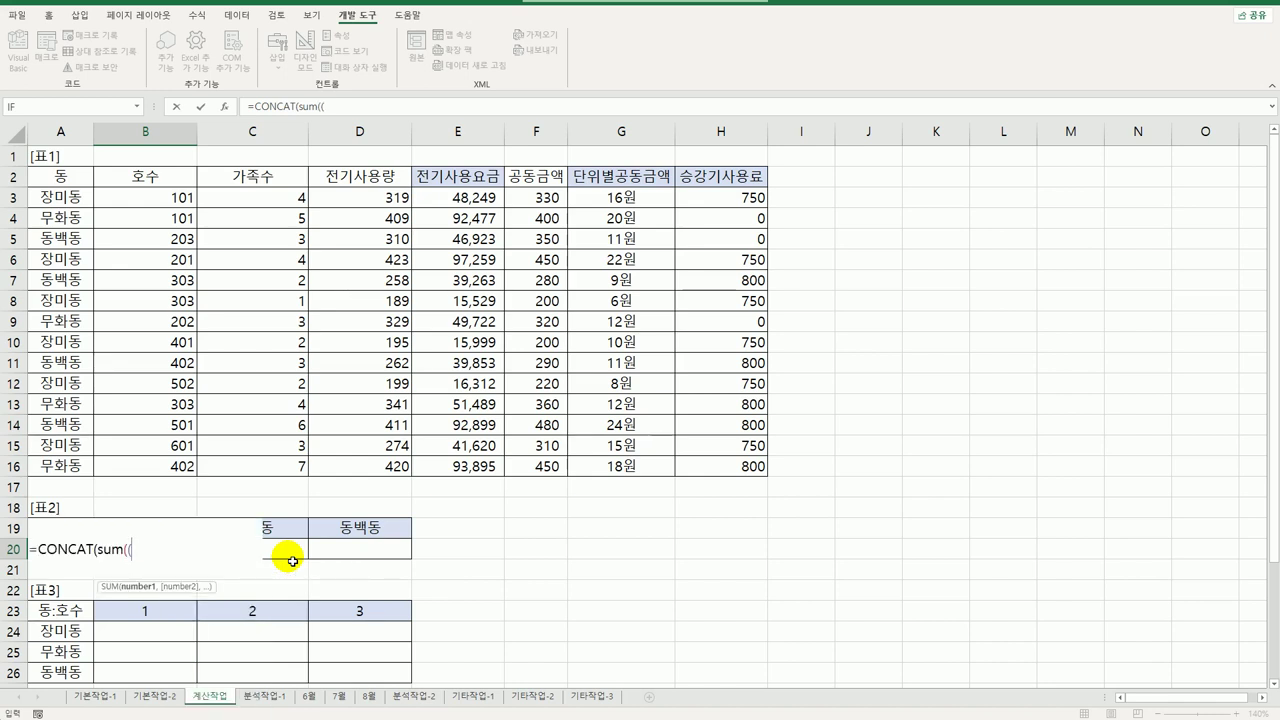
drag(60, 197, 77, 466)
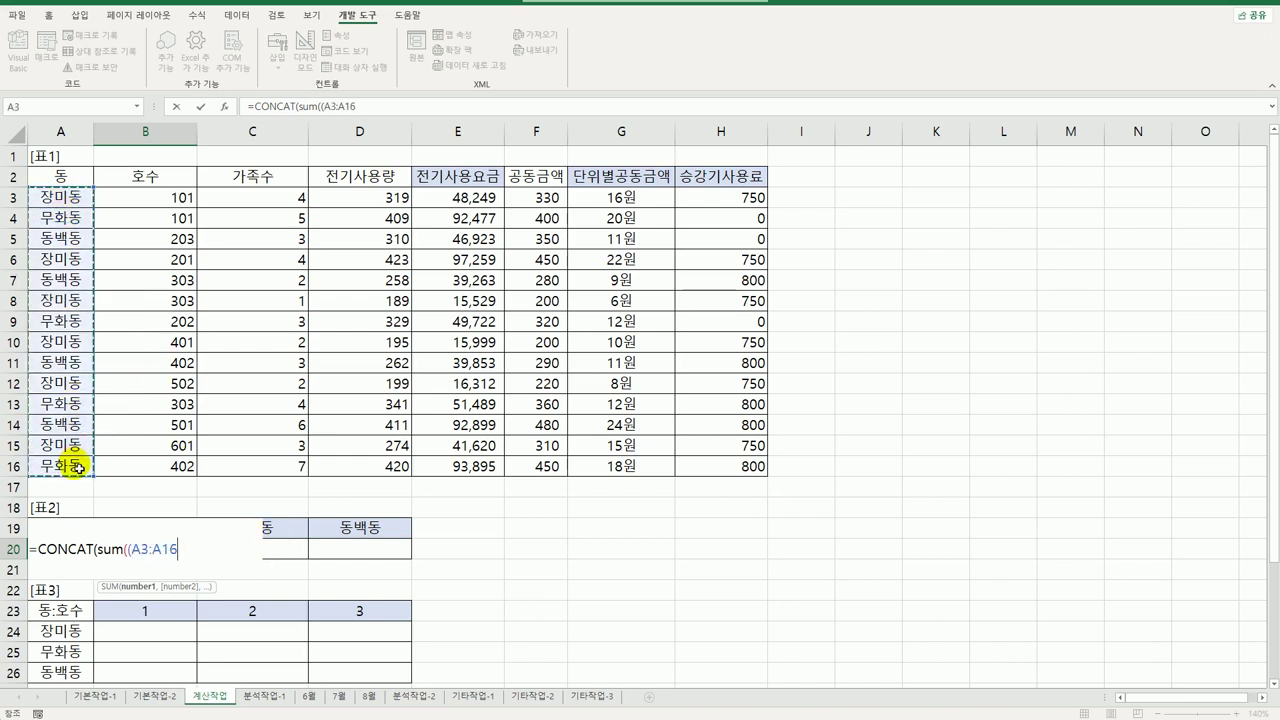
key(F4)
text(=)
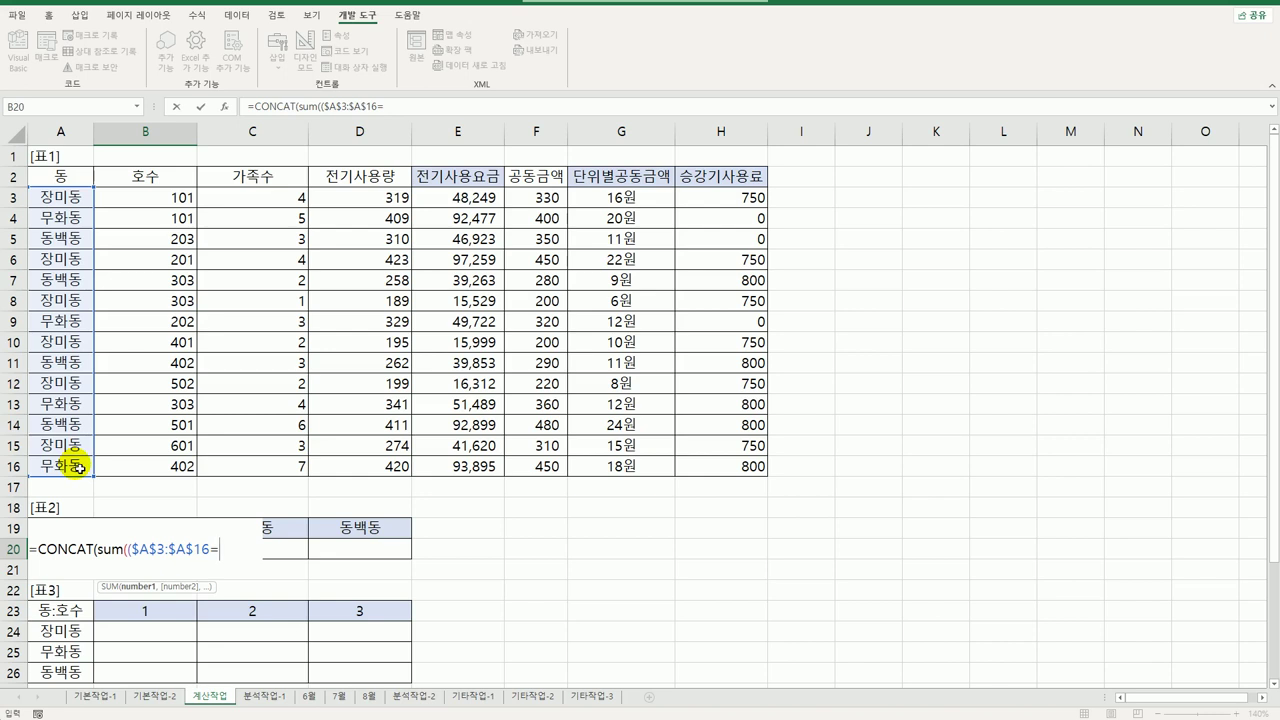
key(Up)
text()*()
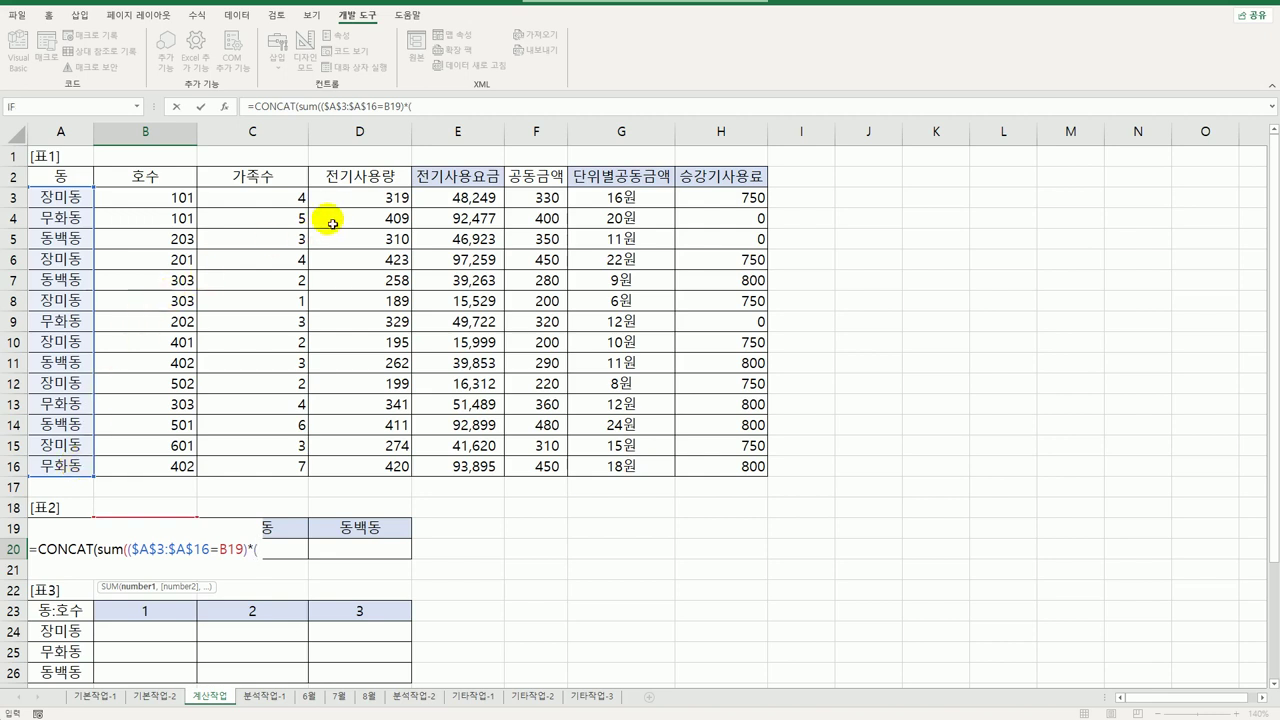
Enter the 전기사용량 range $D$3:$D$16 as the start of the second SUM condition, wrapped in its own extra parentheses
drag(330, 200, 359, 465)
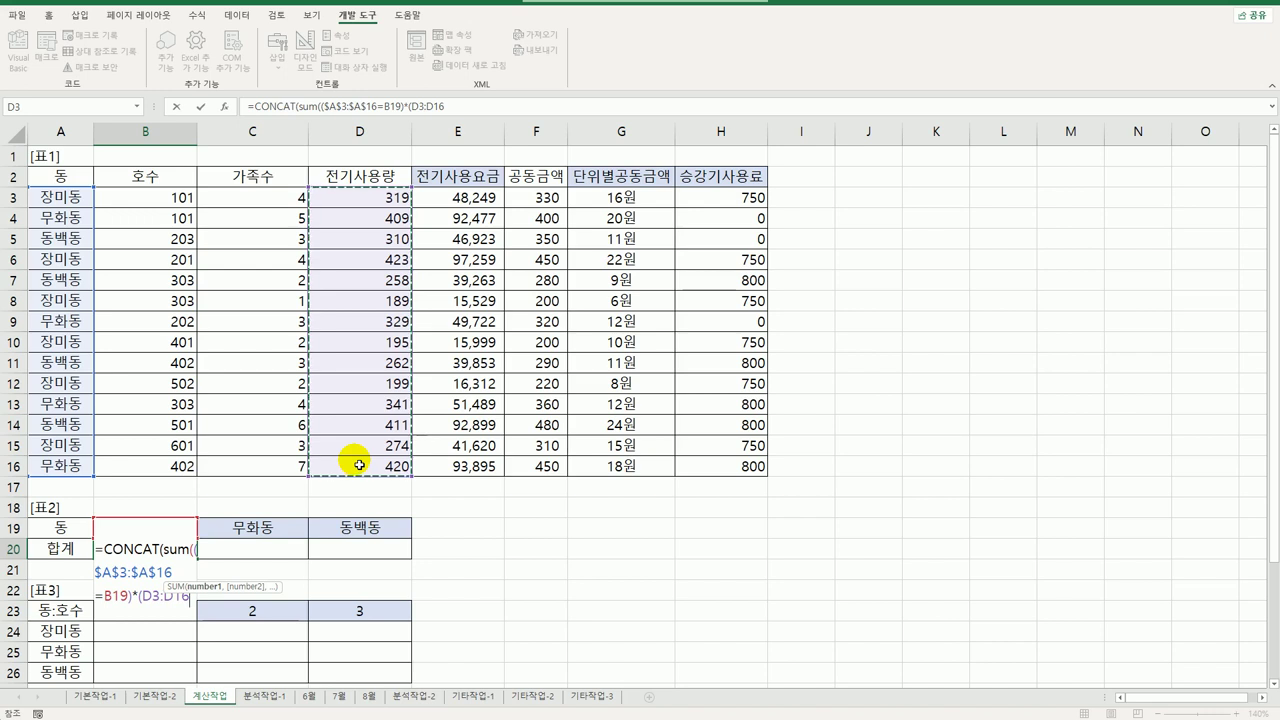
key(F4)
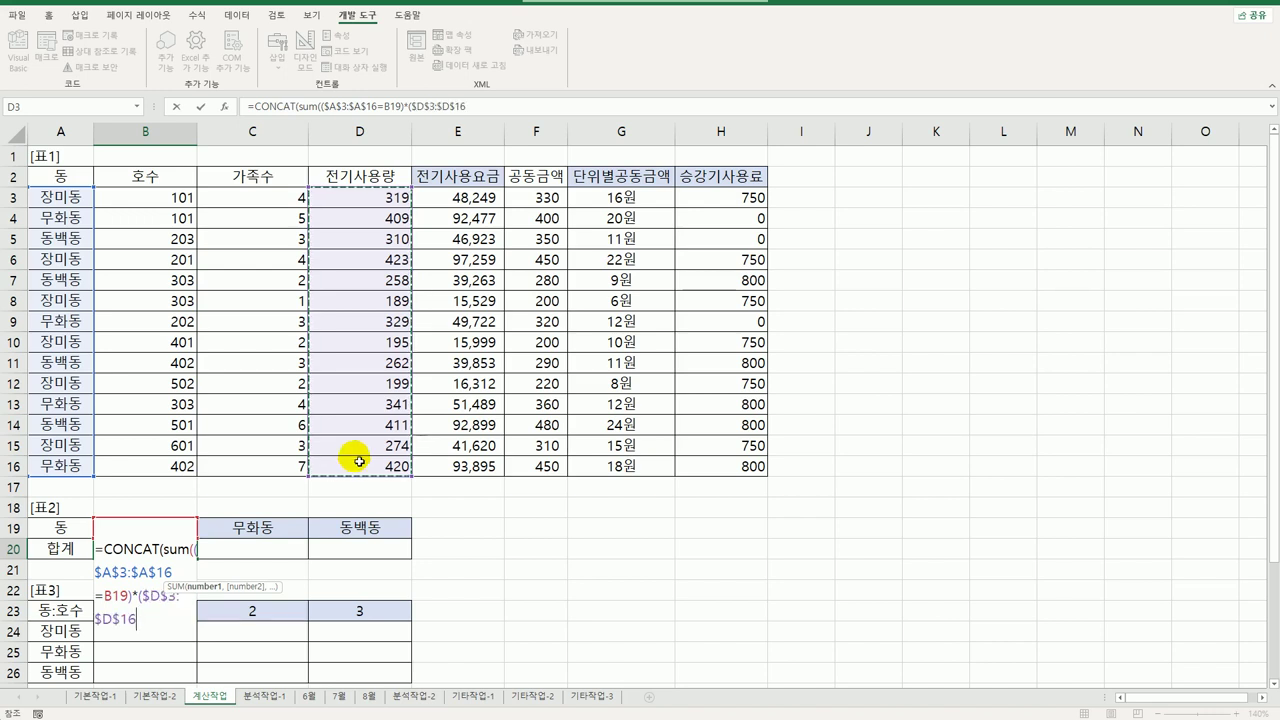
text())
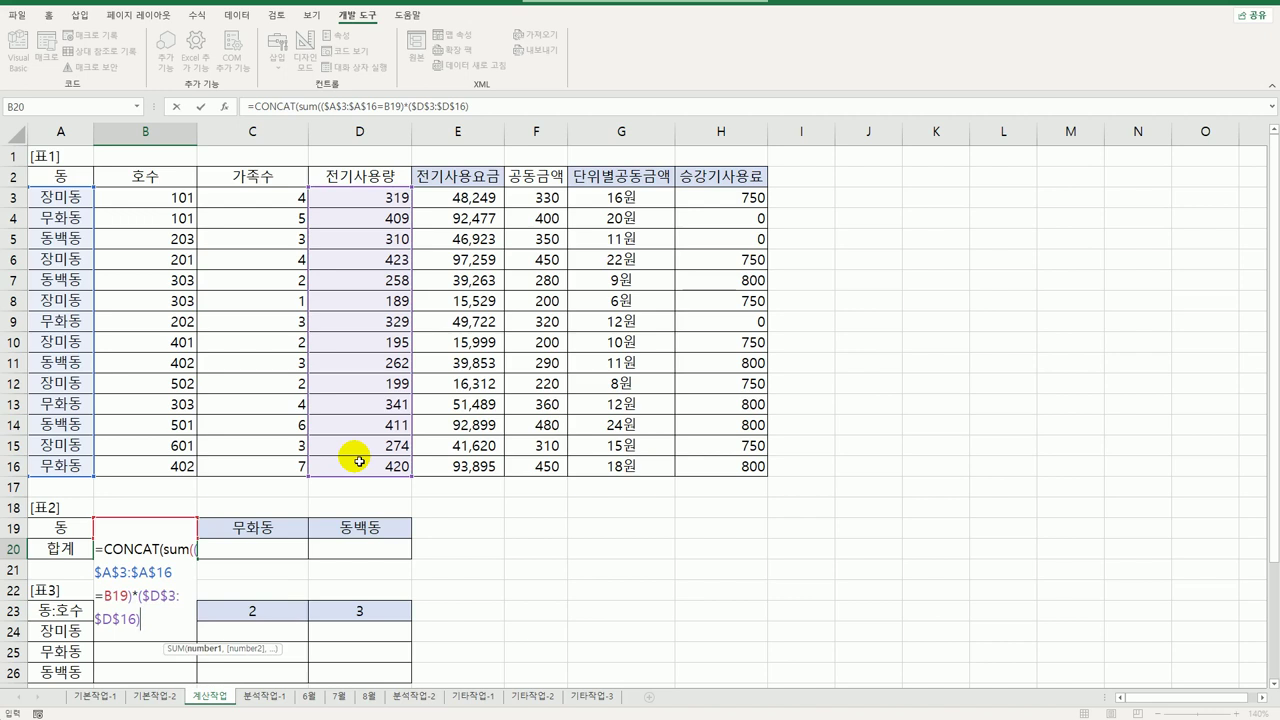
click(141, 597)
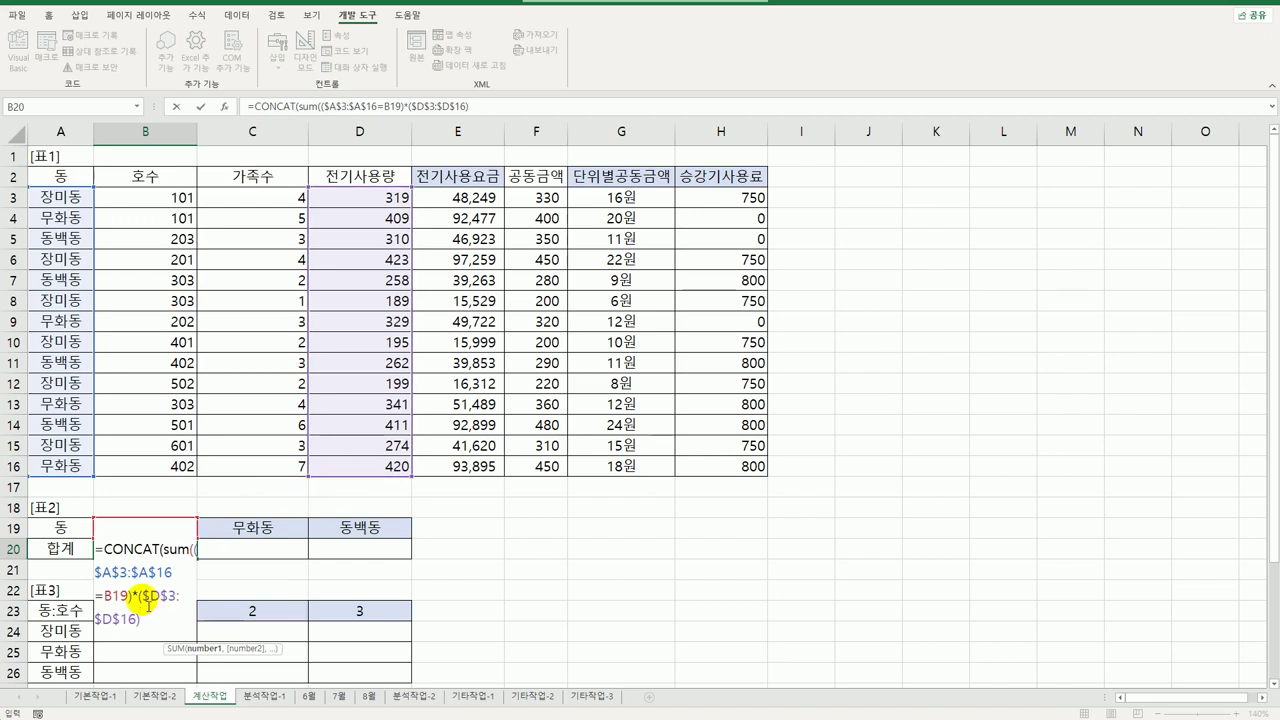
text(()
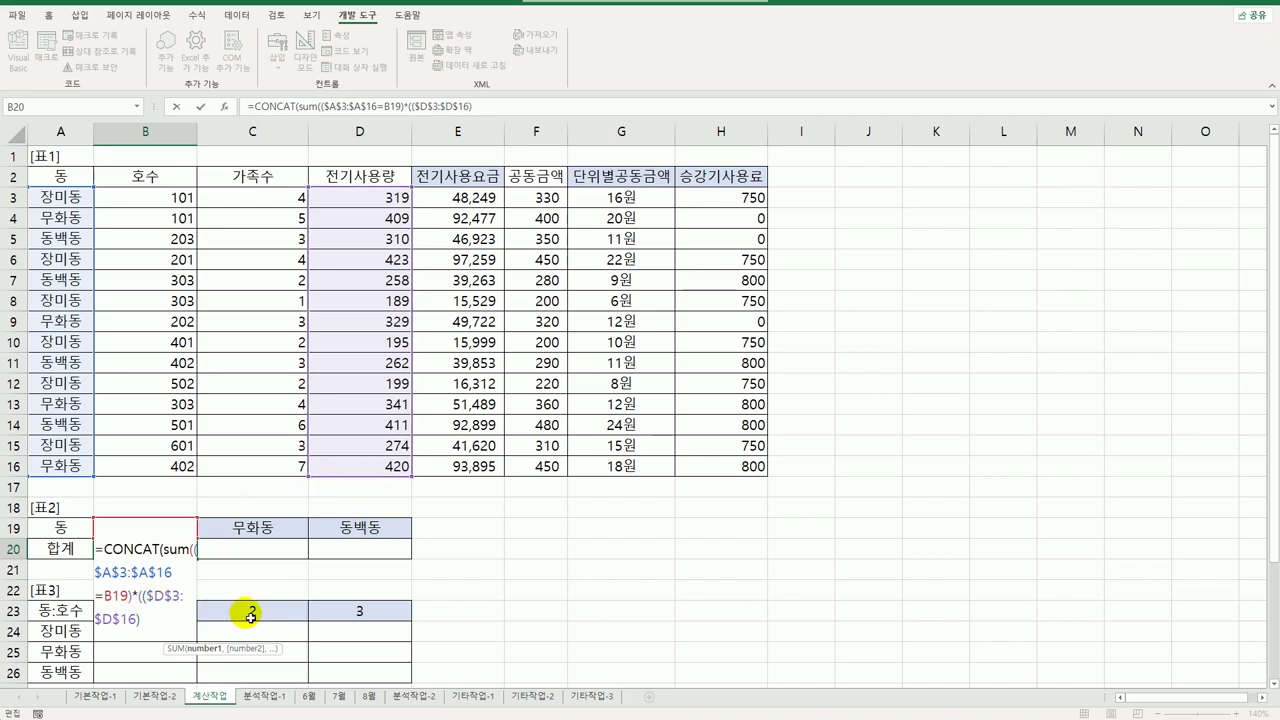
Complete the second condition by comparing the range with >=AVERAGE($D$3:$D$16) and closing its parentheses
click(172, 631)
text(>=av)
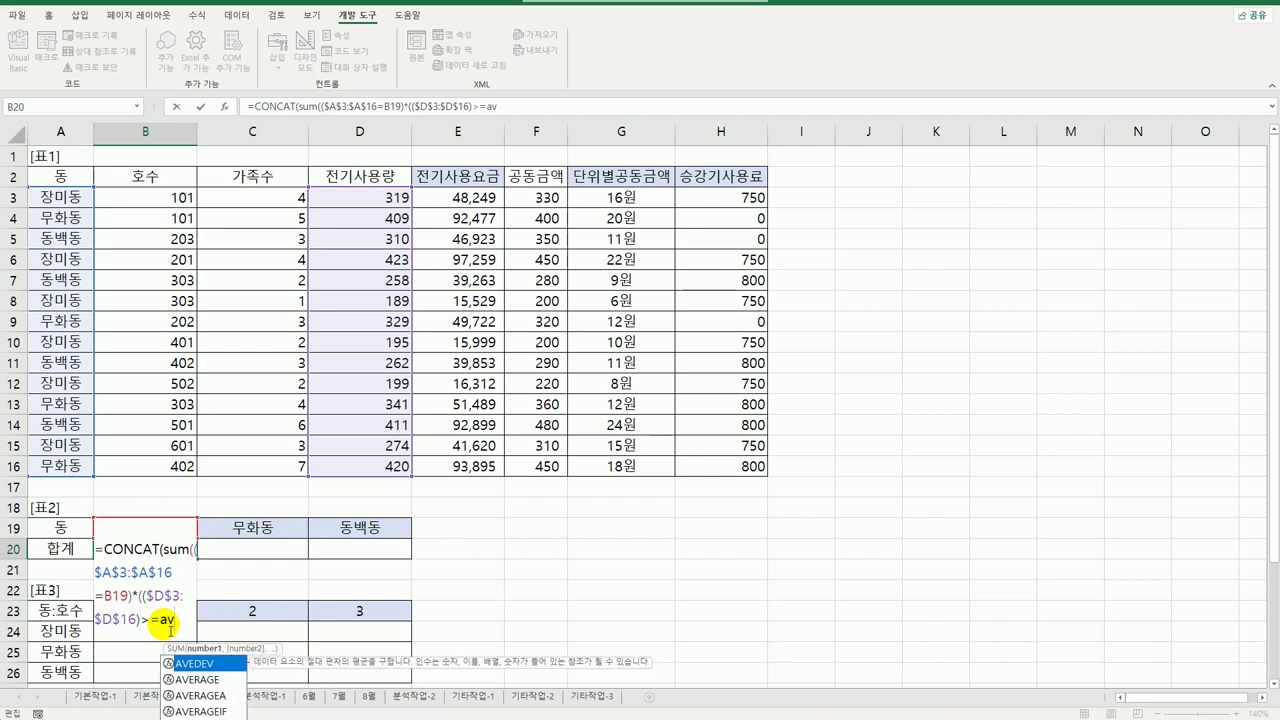
key(Down)
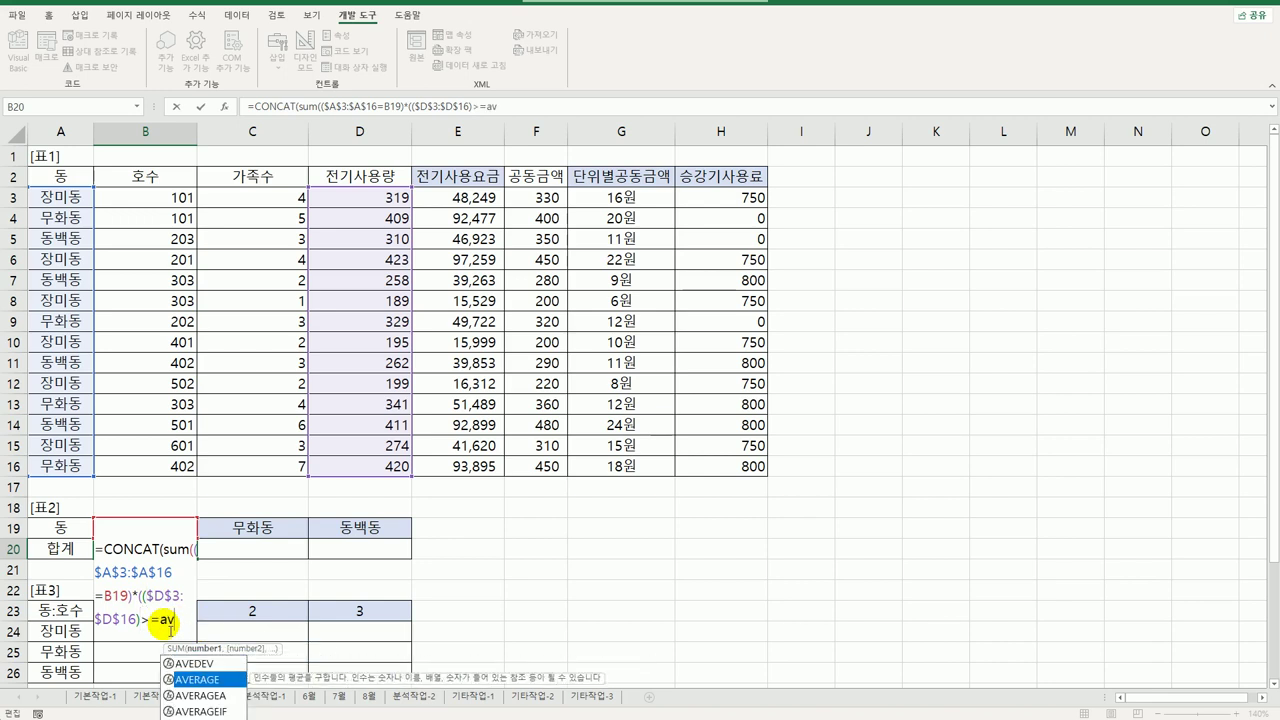
key(Tab)
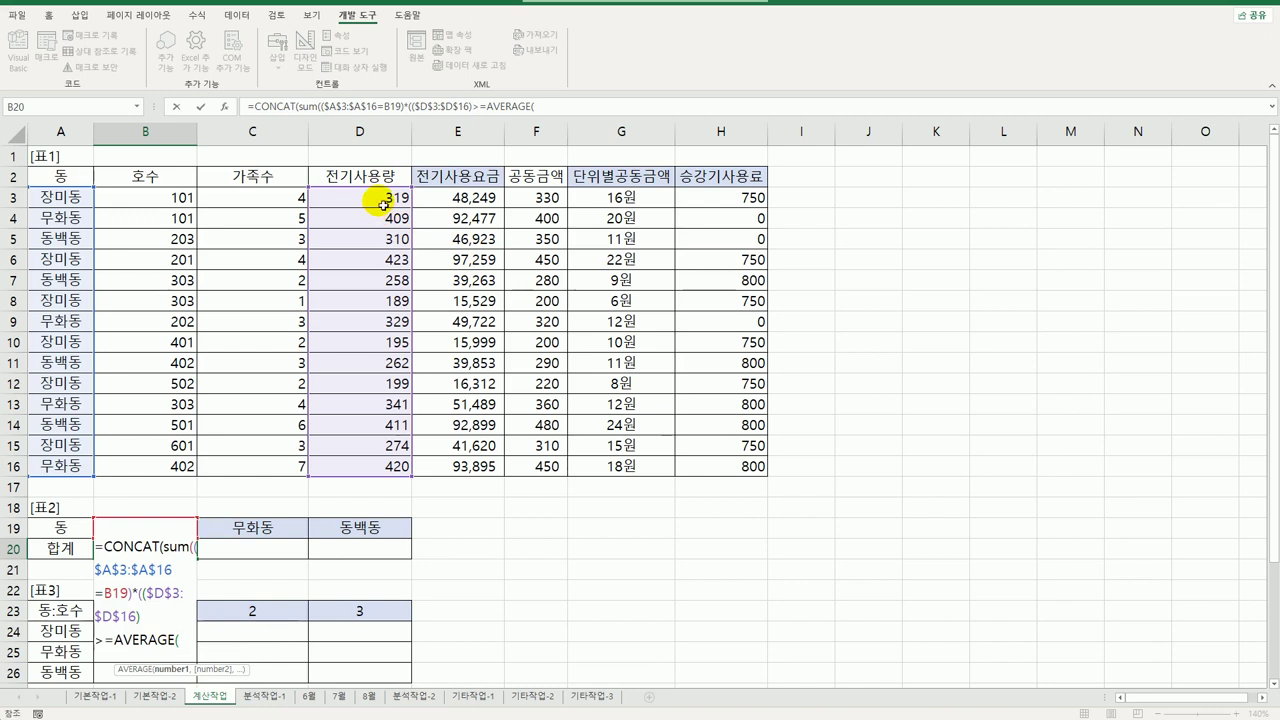
drag(385, 198, 396, 467)
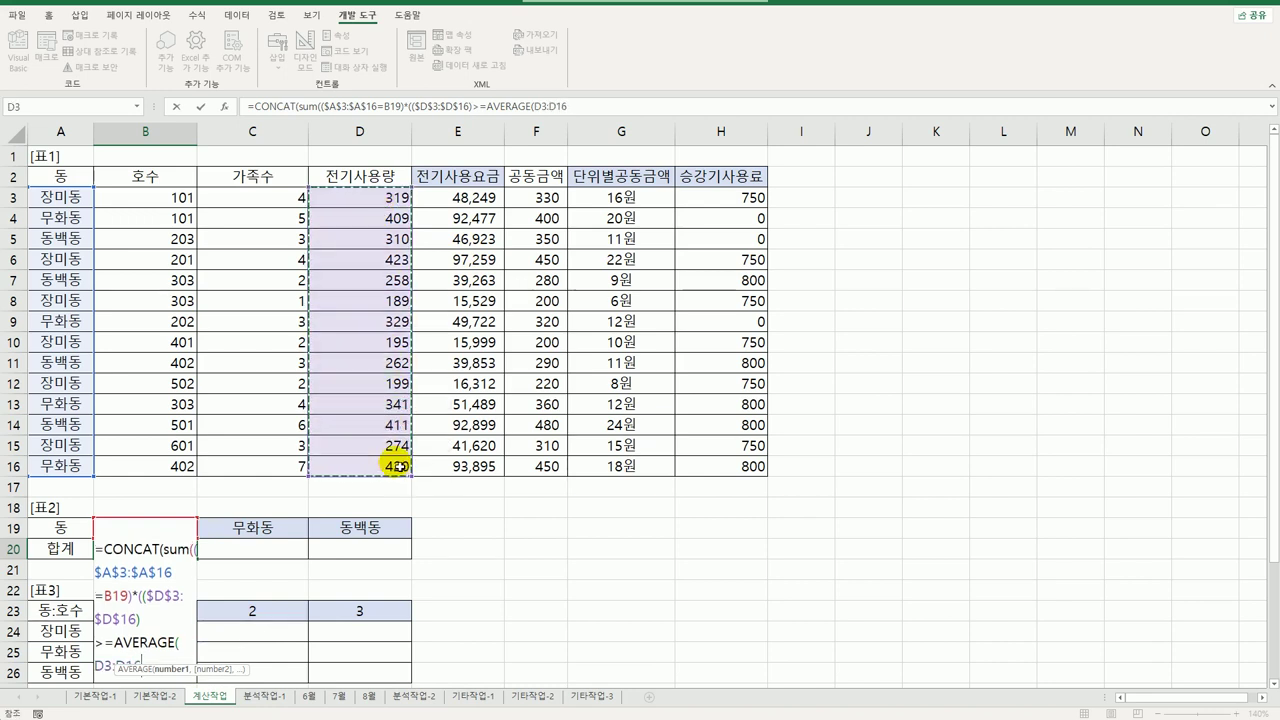
key(F4)
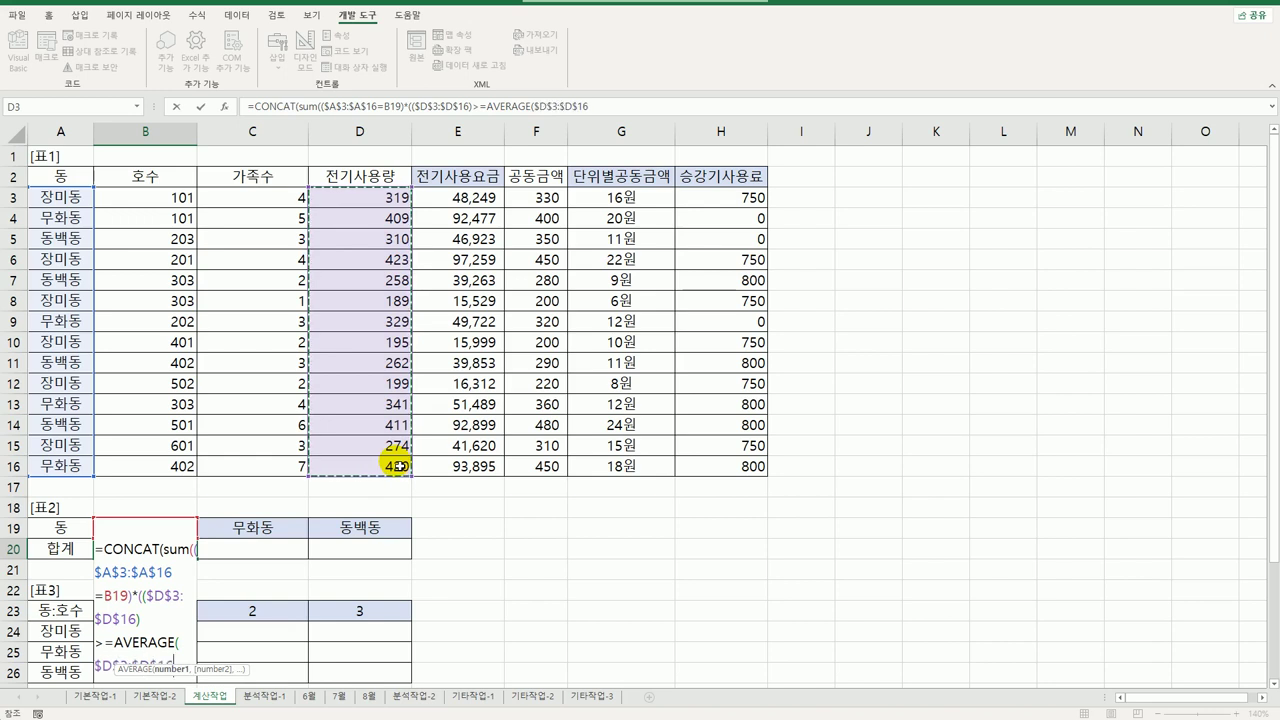
text())
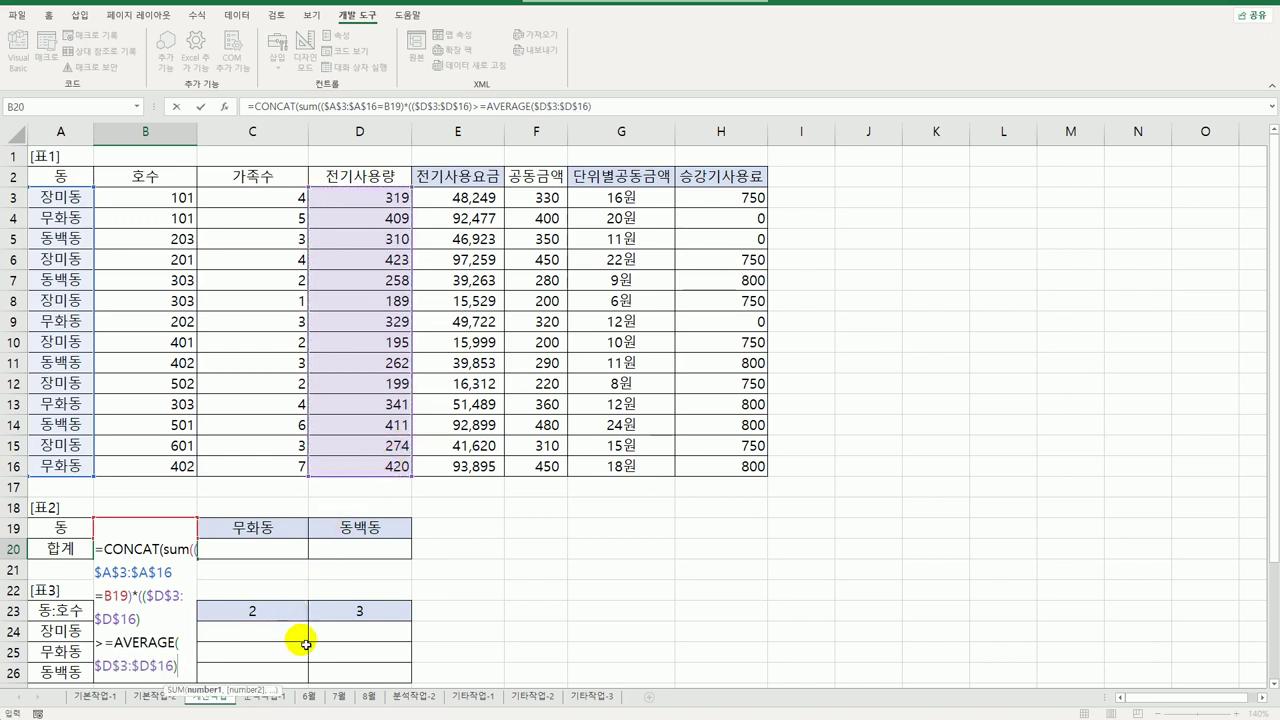
text())
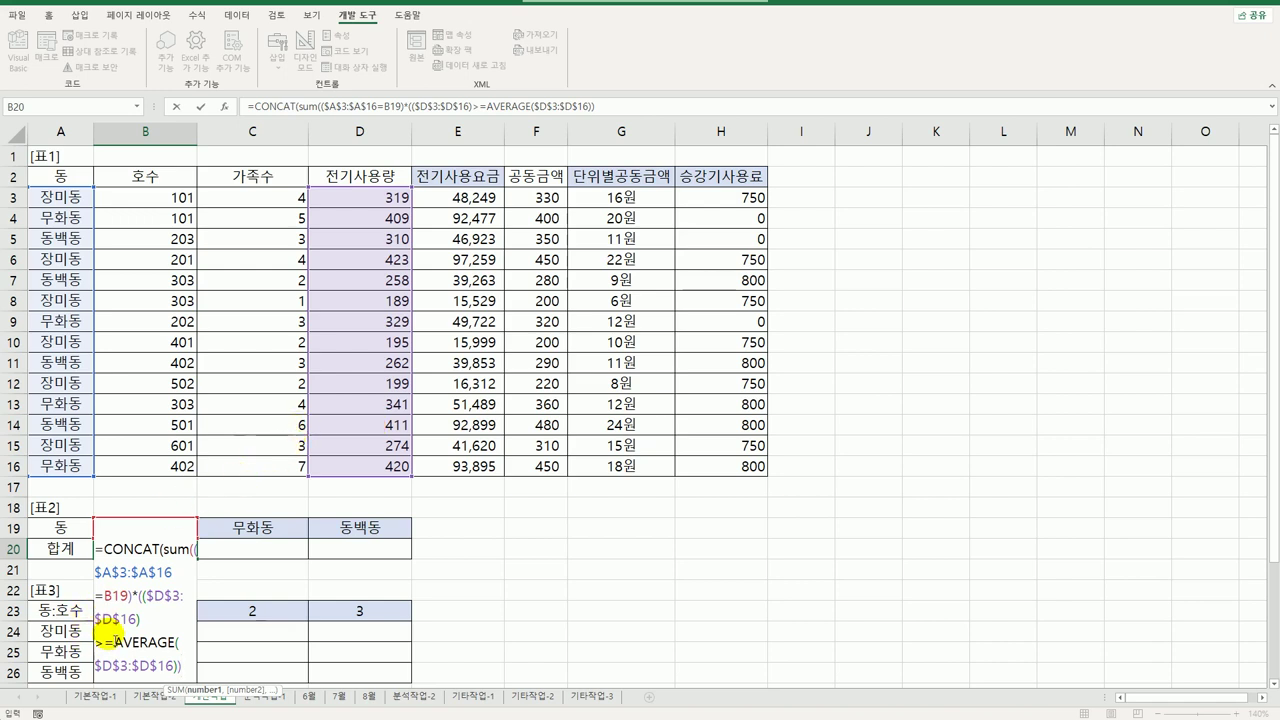
Change the comparison operator to > and multiply the conditions by the sum range $D$3:$D$16, closing the SUM
drag(103, 641, 116, 641)
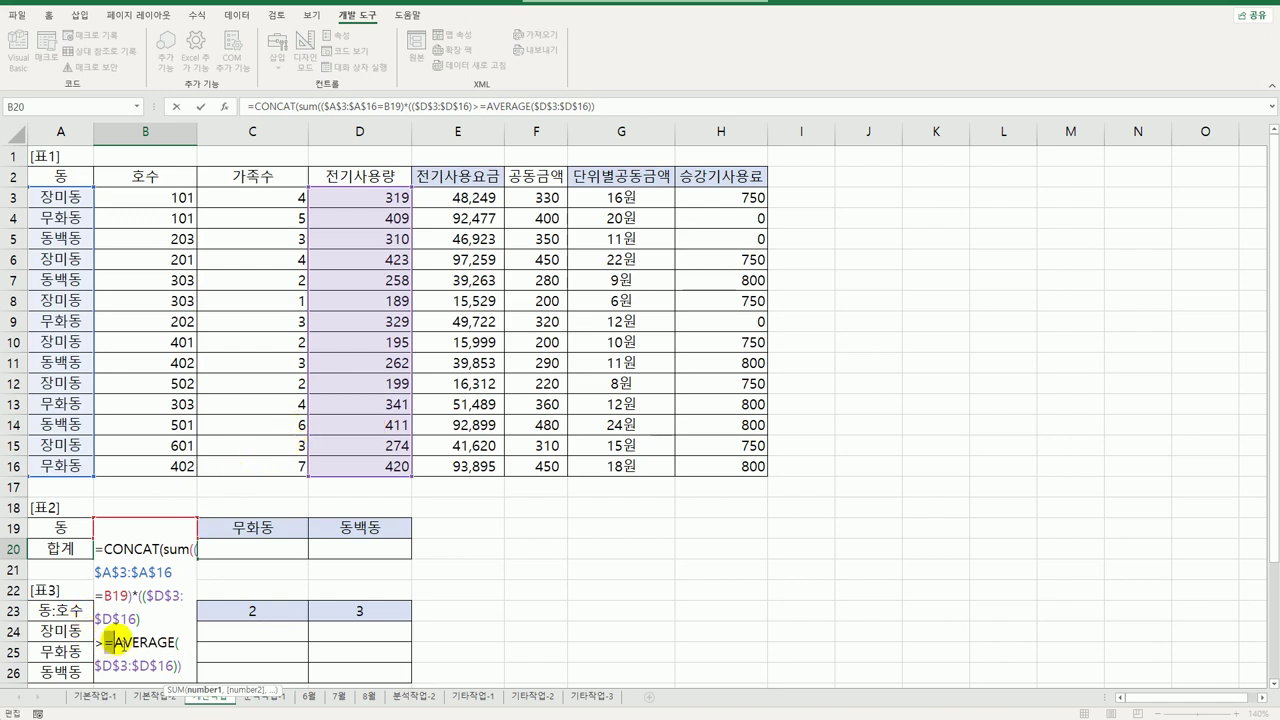
key(BackSpace)
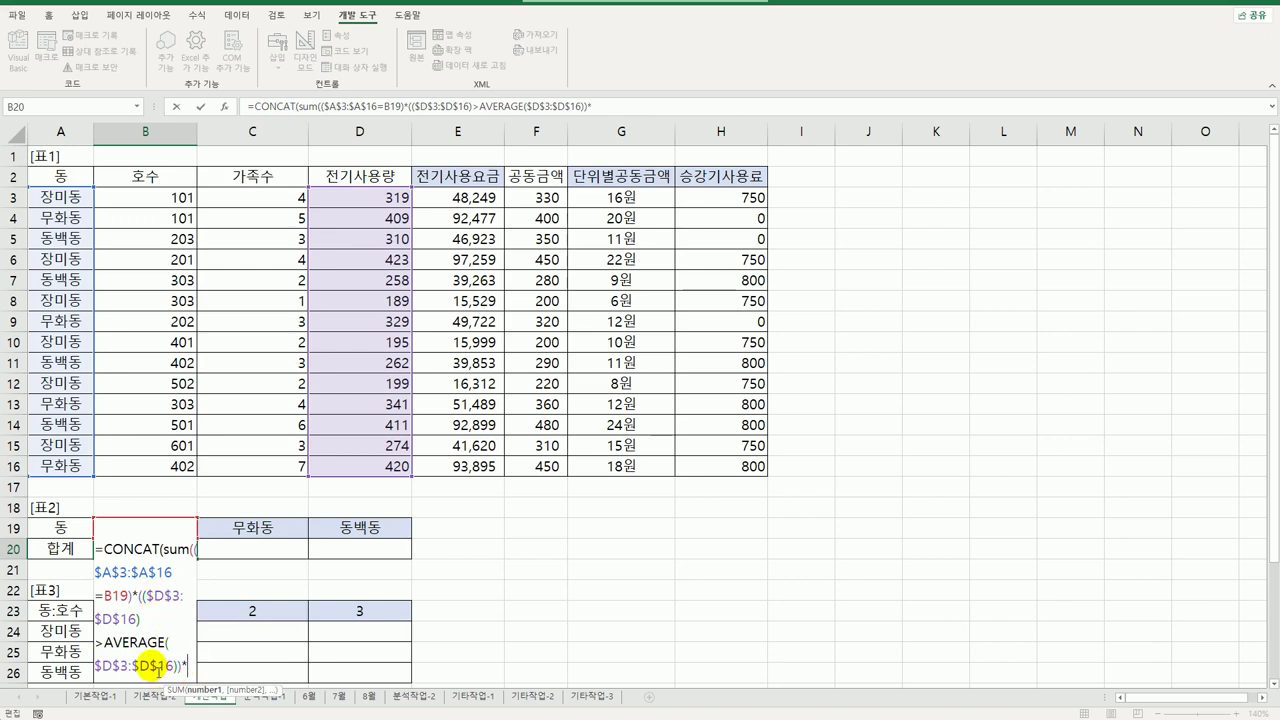
drag(360, 204, 382, 472)
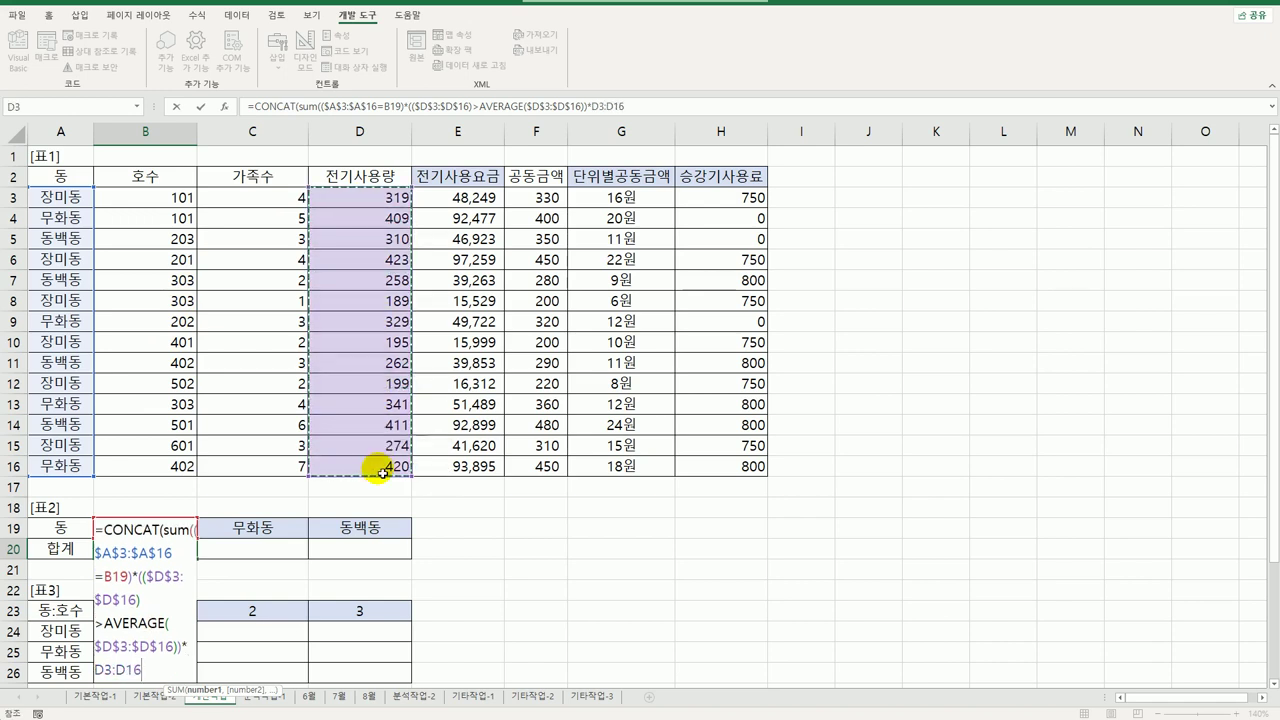
key(F4)
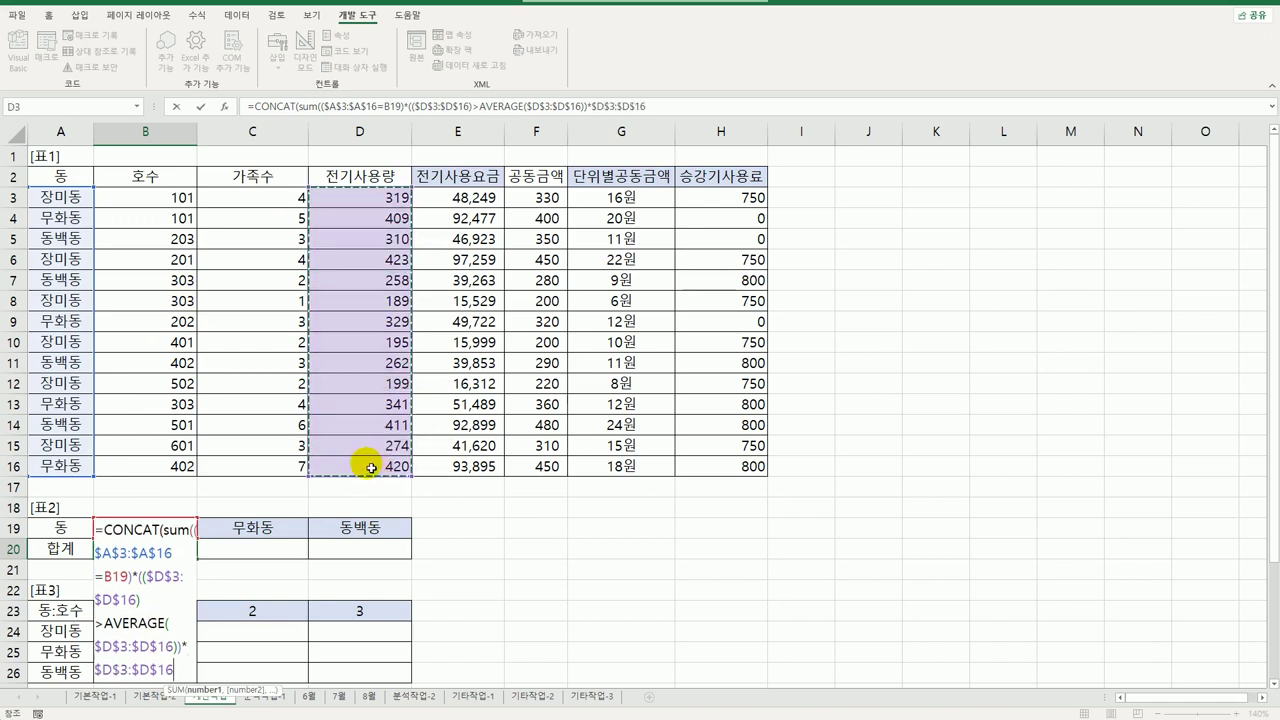
text())
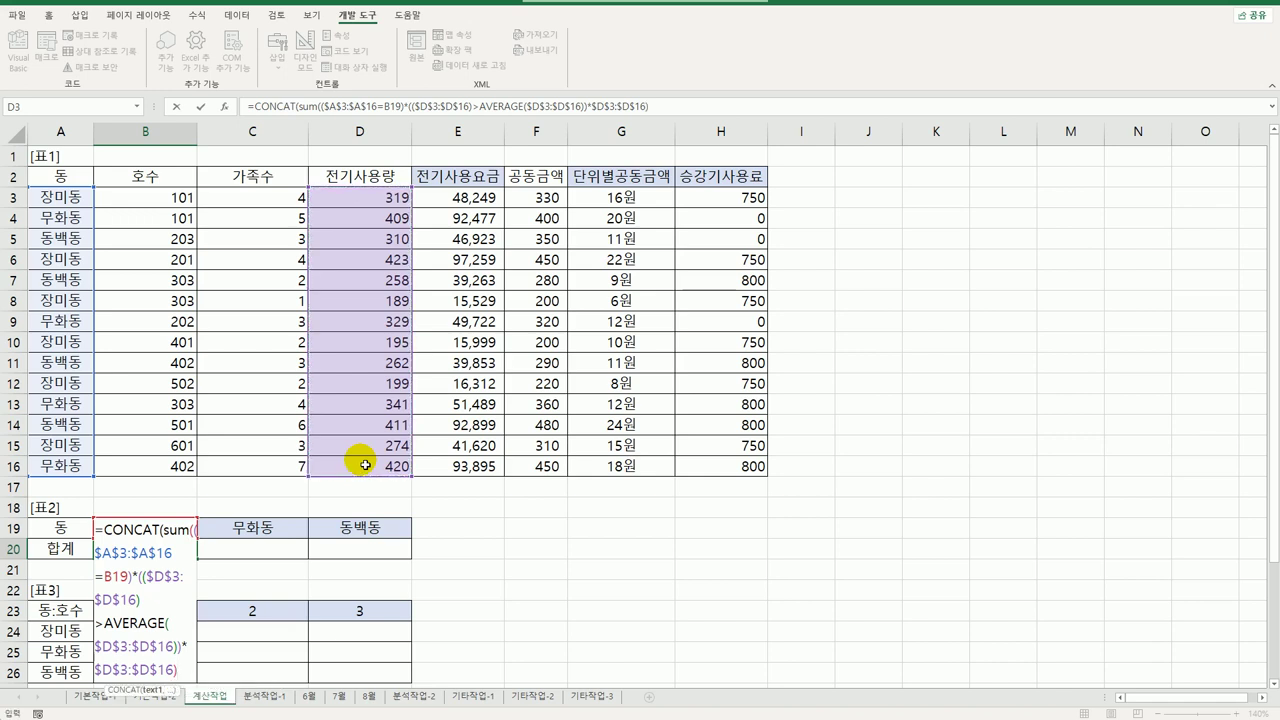
Add the text "(세대수 : " as the second CONCAT argument
text(,)
text("()
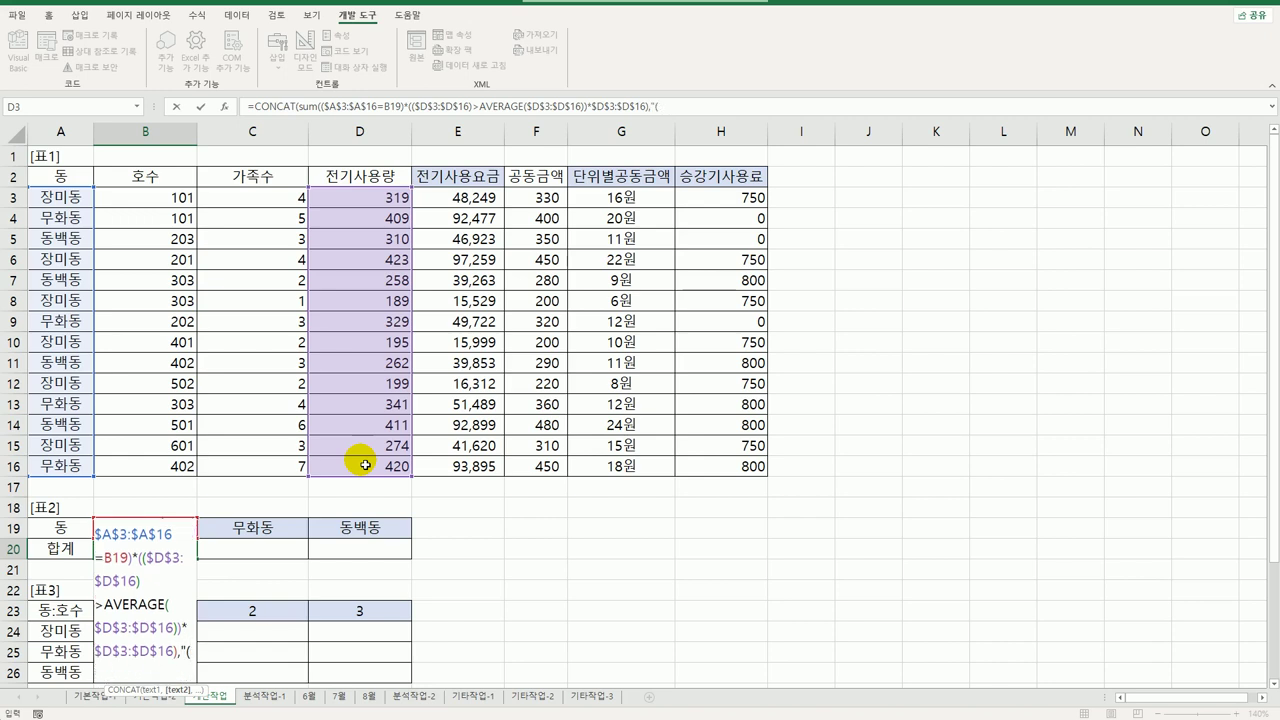
text(세댓)
text(수)
text( :)
text( " &)
key(BackSpace)
key(BackSpace)
Add SUM(($A$3:$A$16=B19)*1) as the third CONCAT argument in B20 to count the households of the 동
text(,)
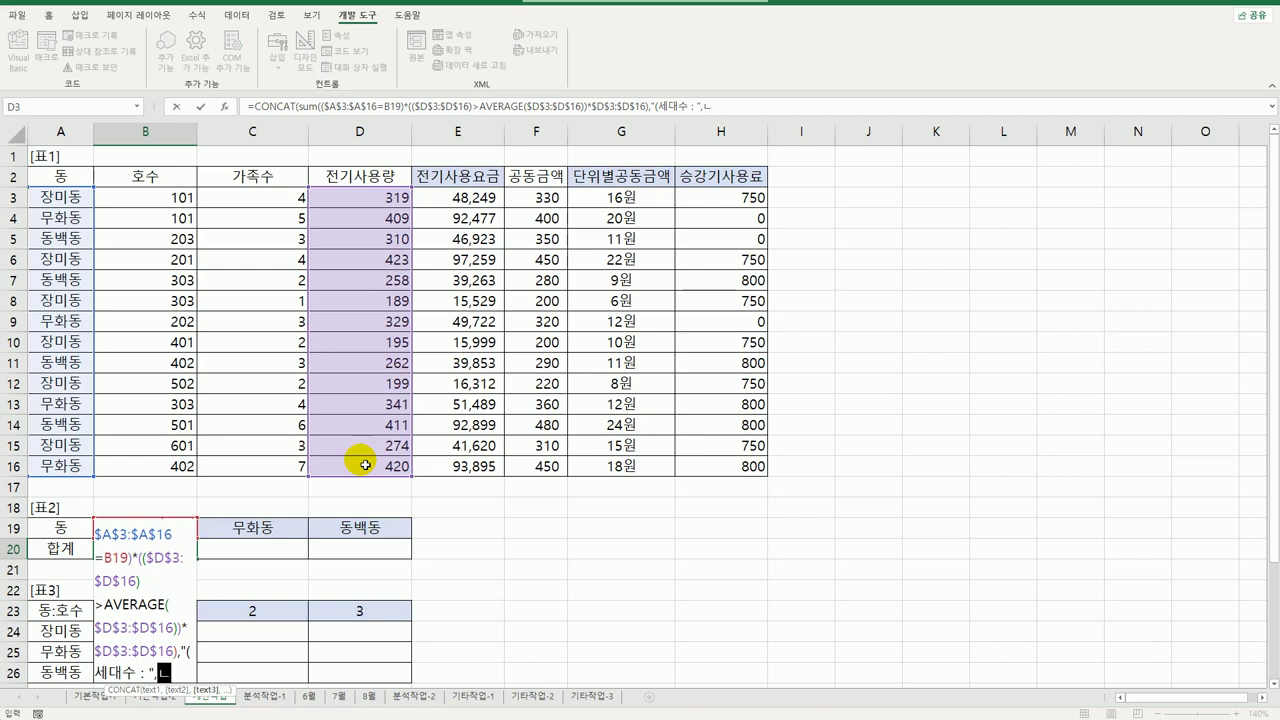
text(sum()
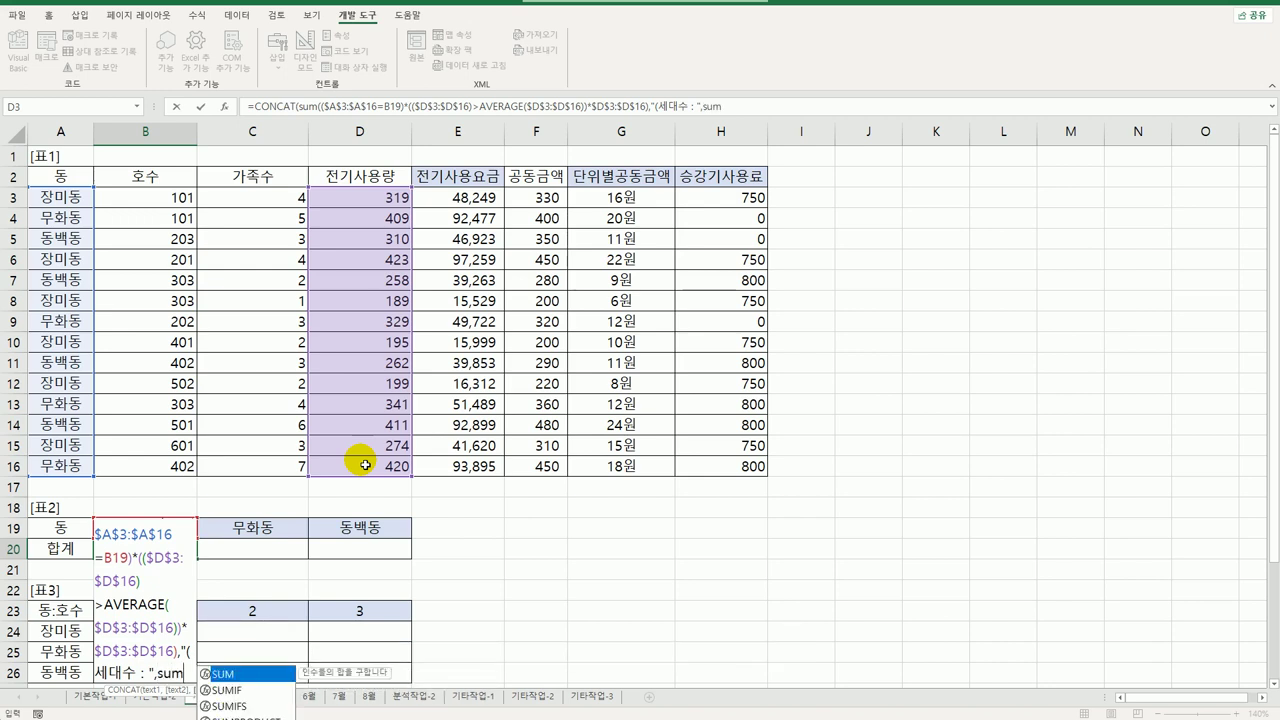
text(()
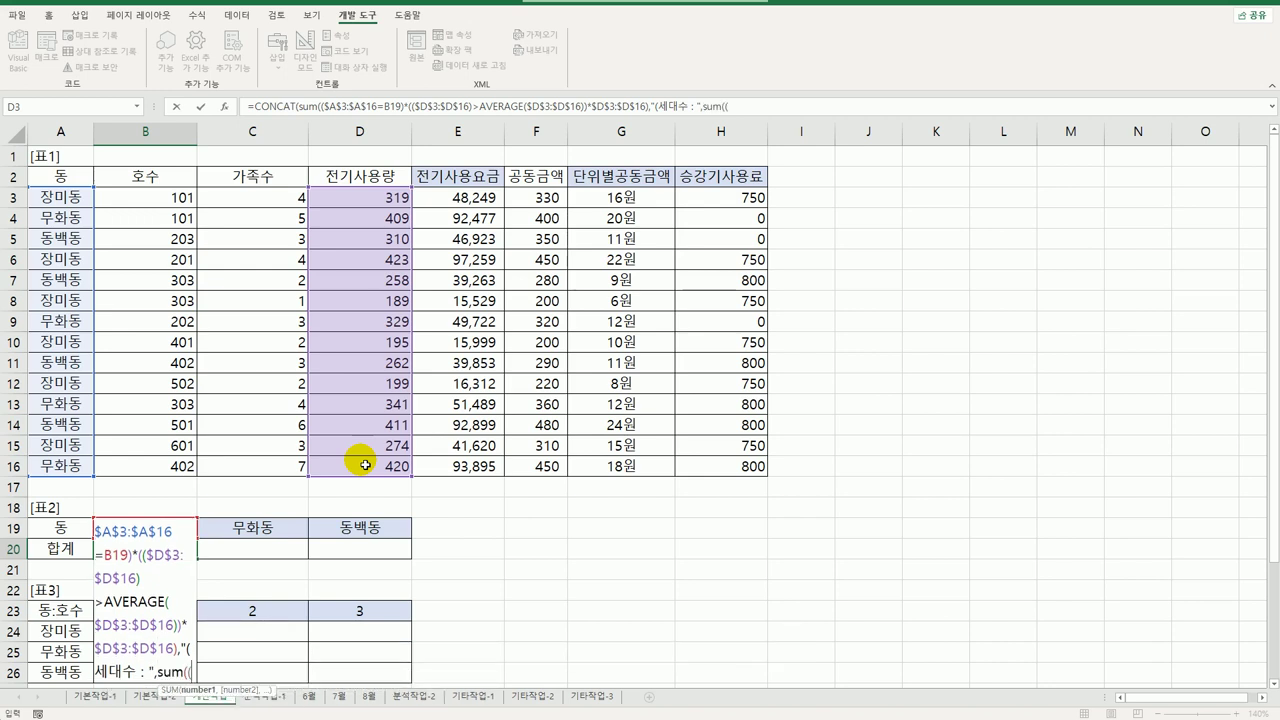
drag(62, 198, 62, 465)
key(F4)
text(=)
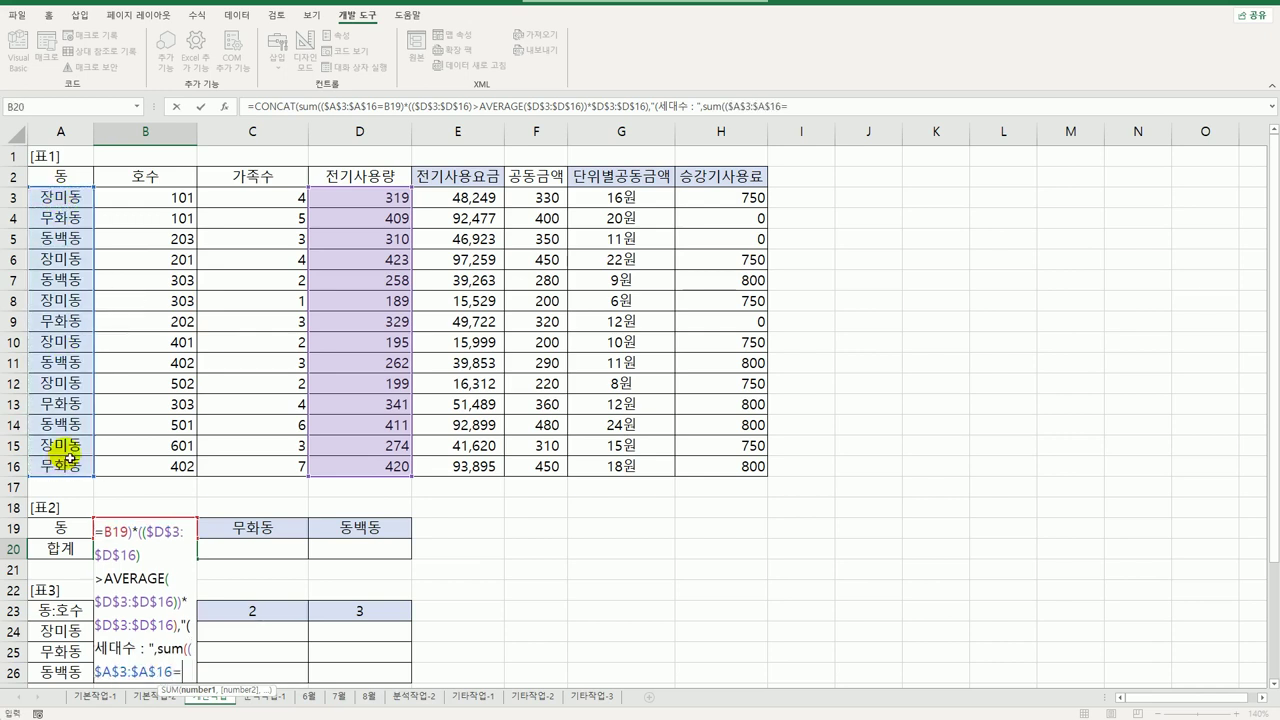
click(196, 528)
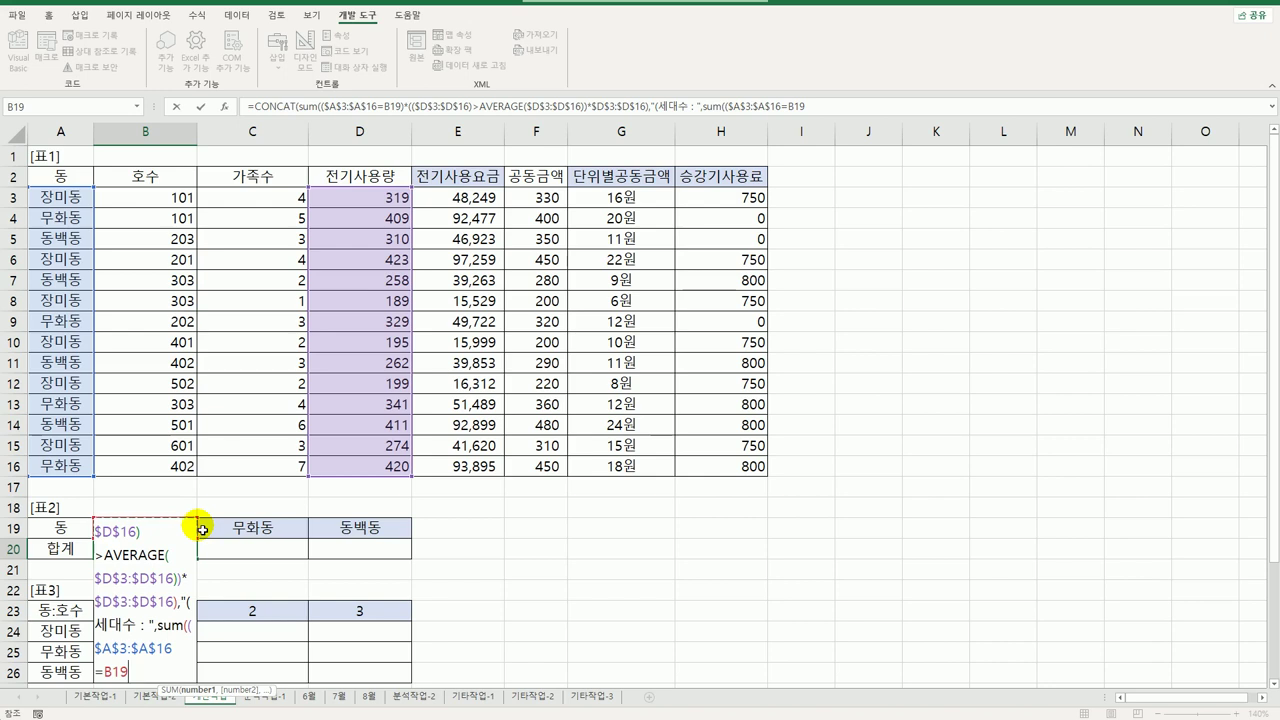
text()*1))
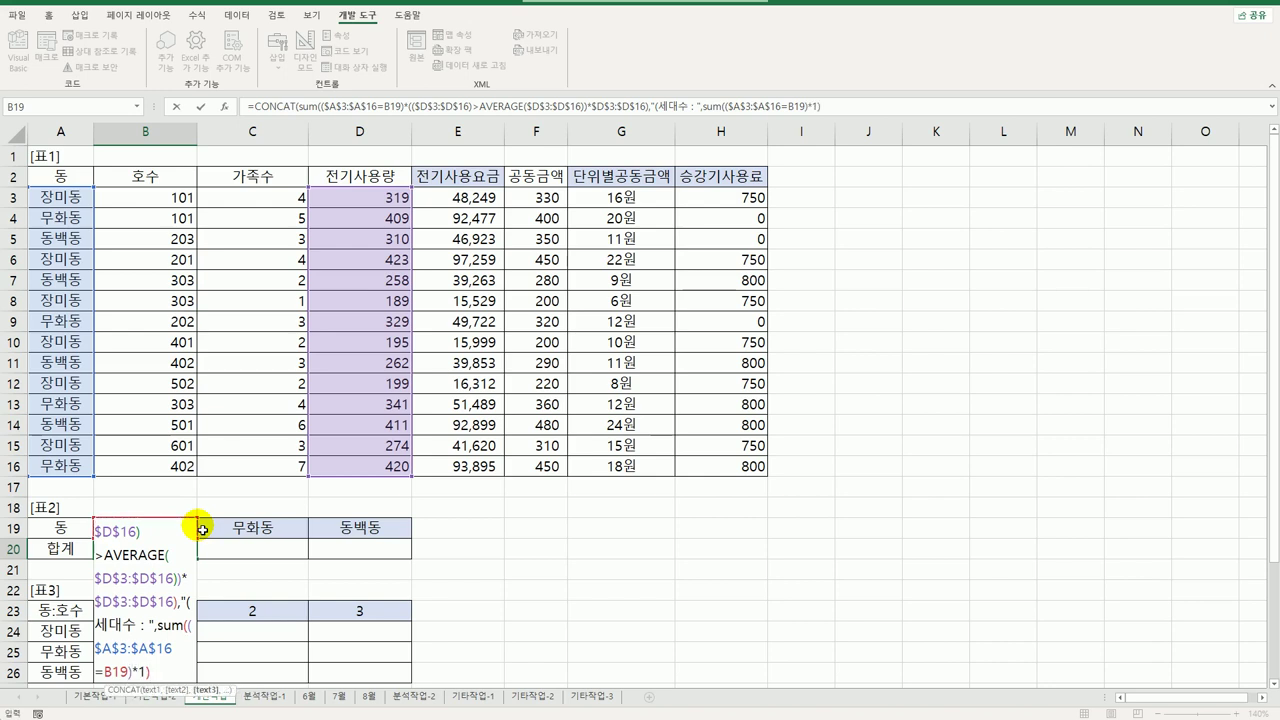
Finish CONCAT with the text argument ")", enter it as an array formula, and fill it across to D20
text(,")"))
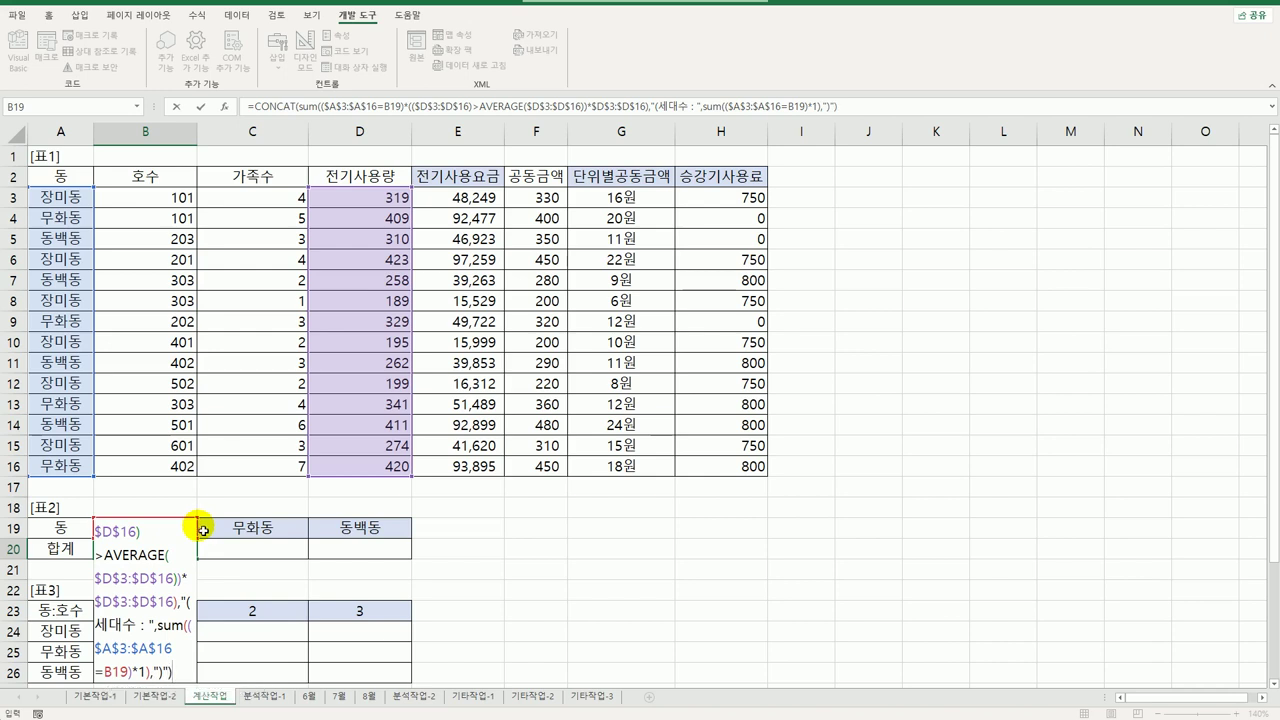
key(ctrl+shift+Return)
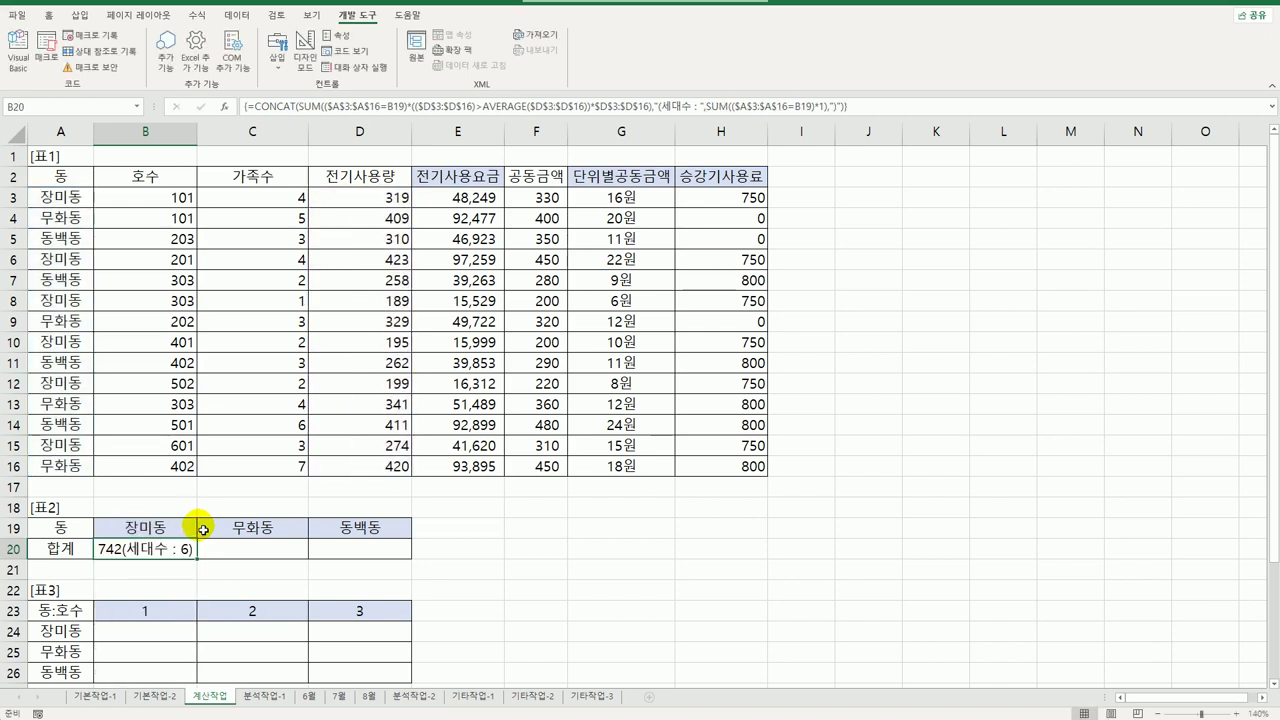
drag(196, 559, 381, 566)
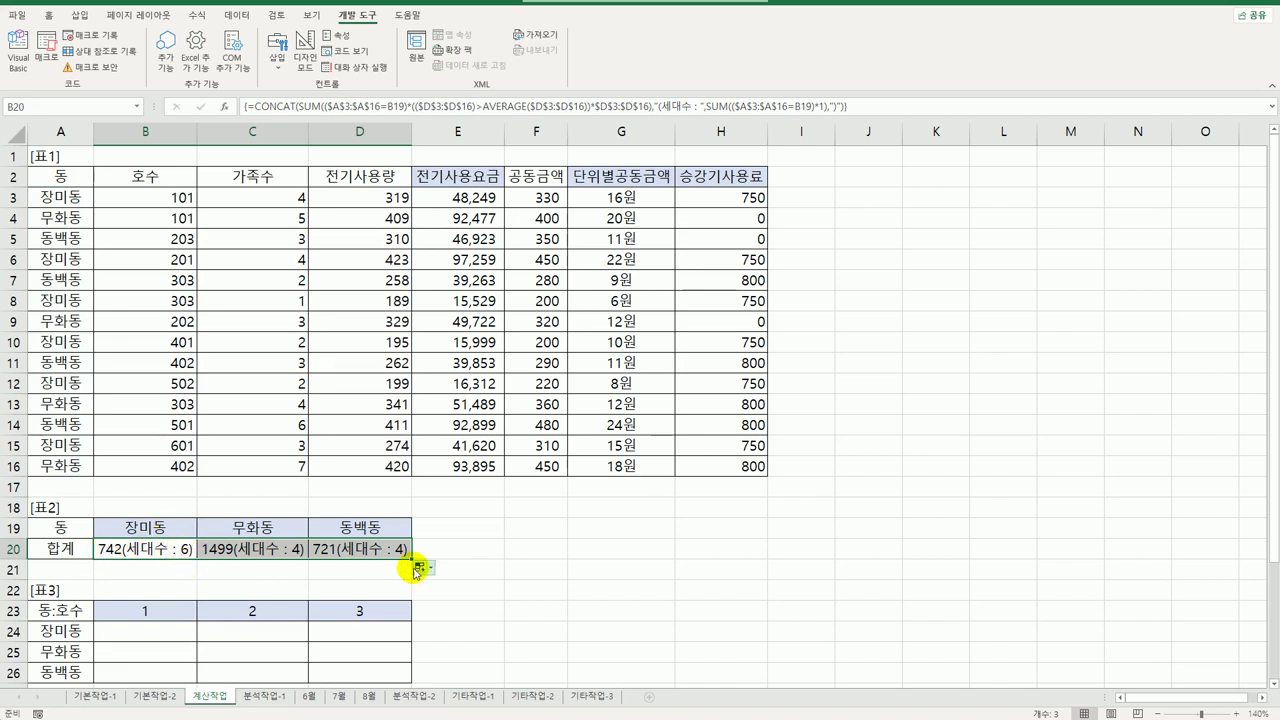
Review the CONCAT text arguments, both SUM functions and the first condition in B20's formula, keeping it entered as an array formula
double_click(159, 555)
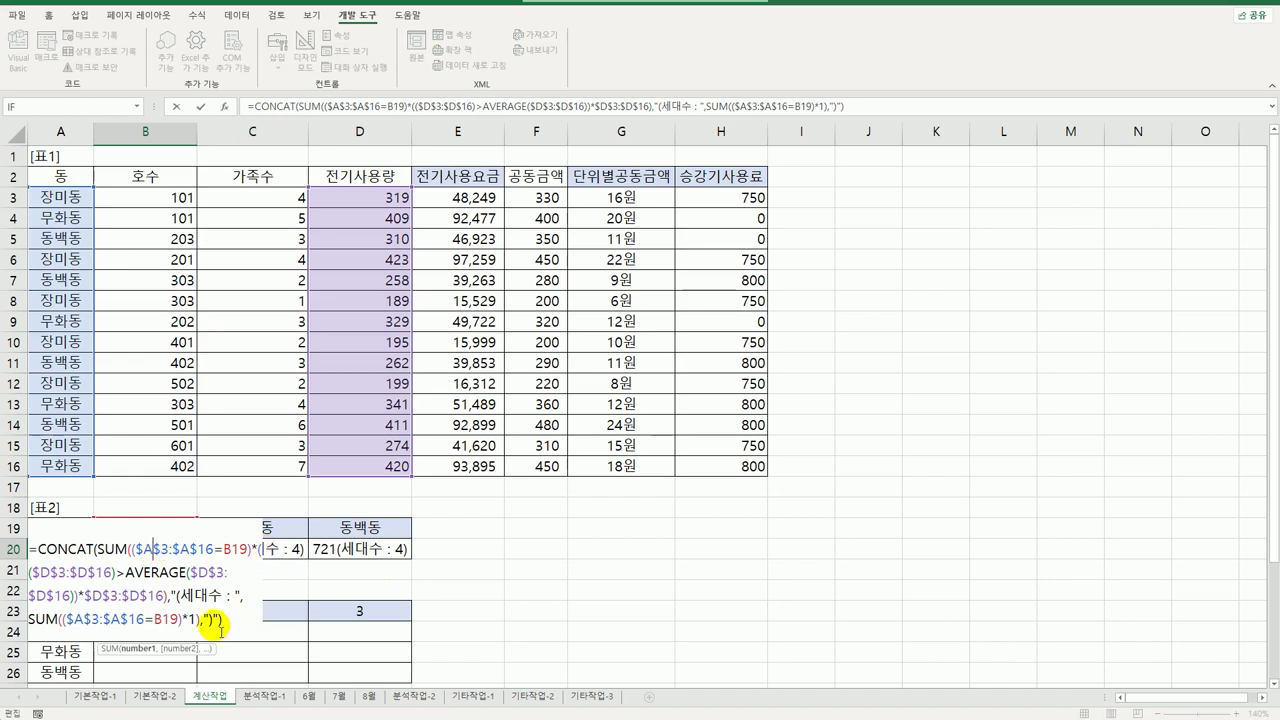
click(38, 550)
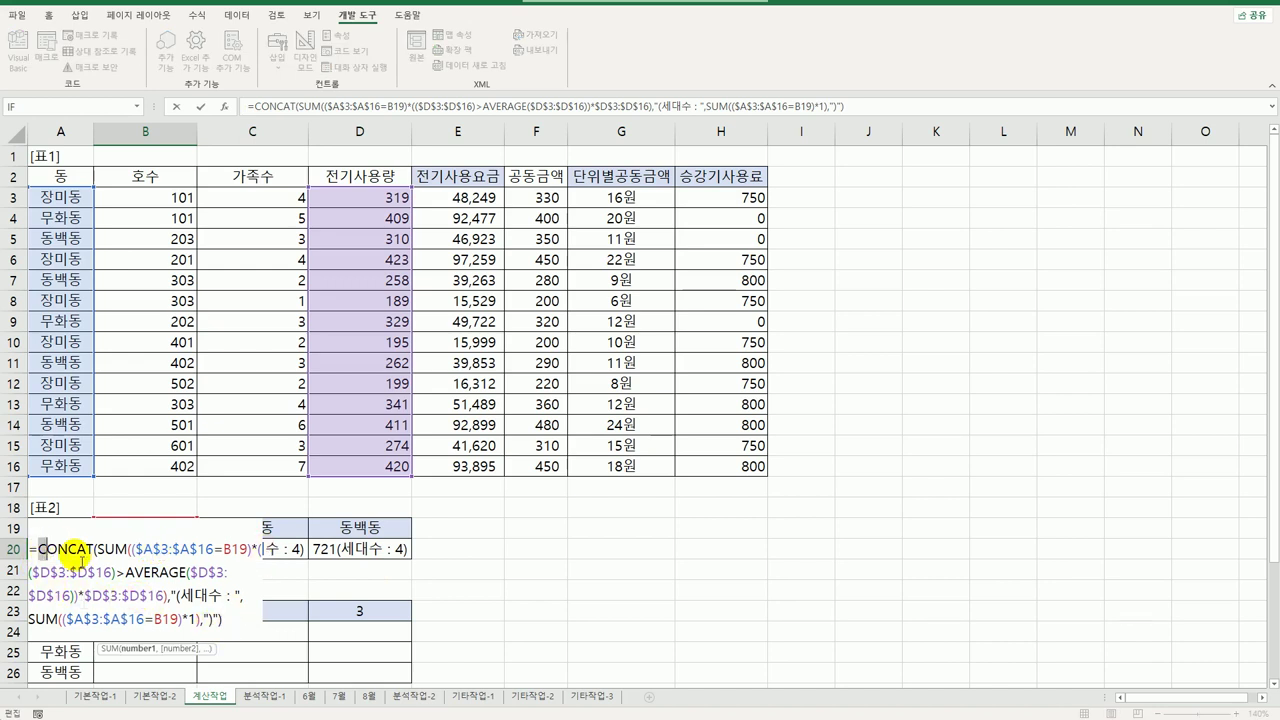
double_click(92, 552)
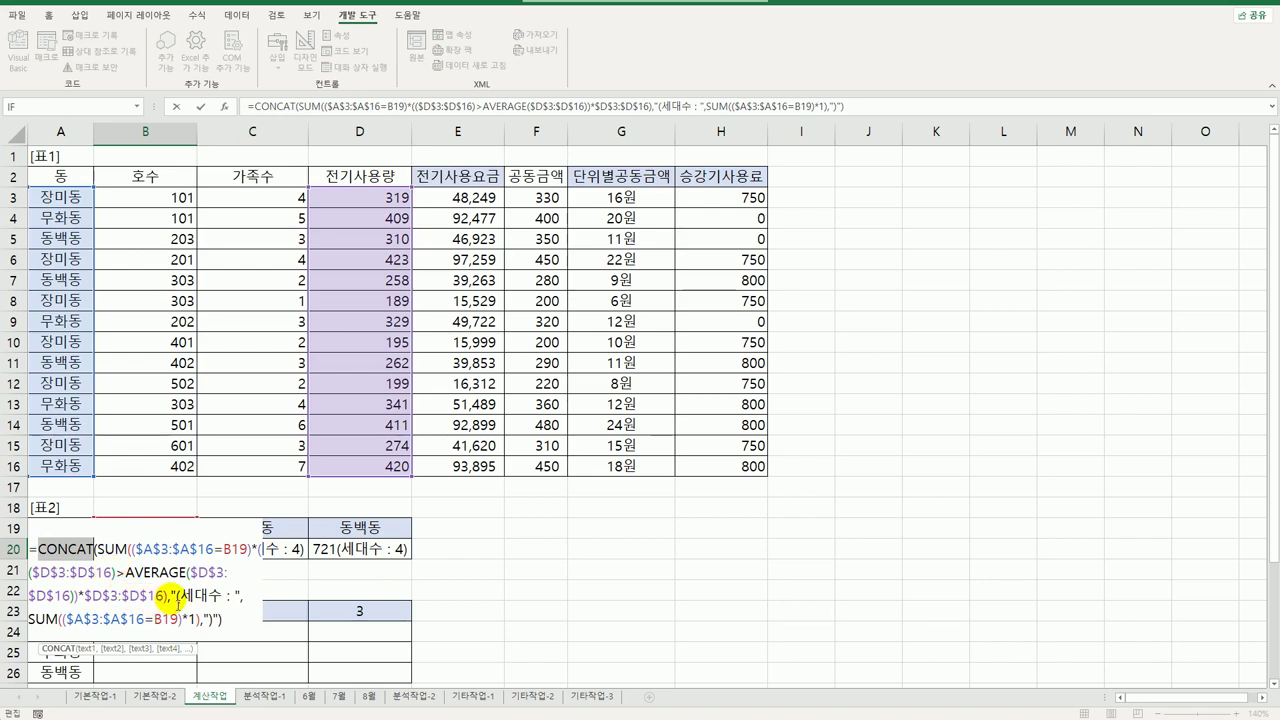
drag(171, 596, 242, 600)
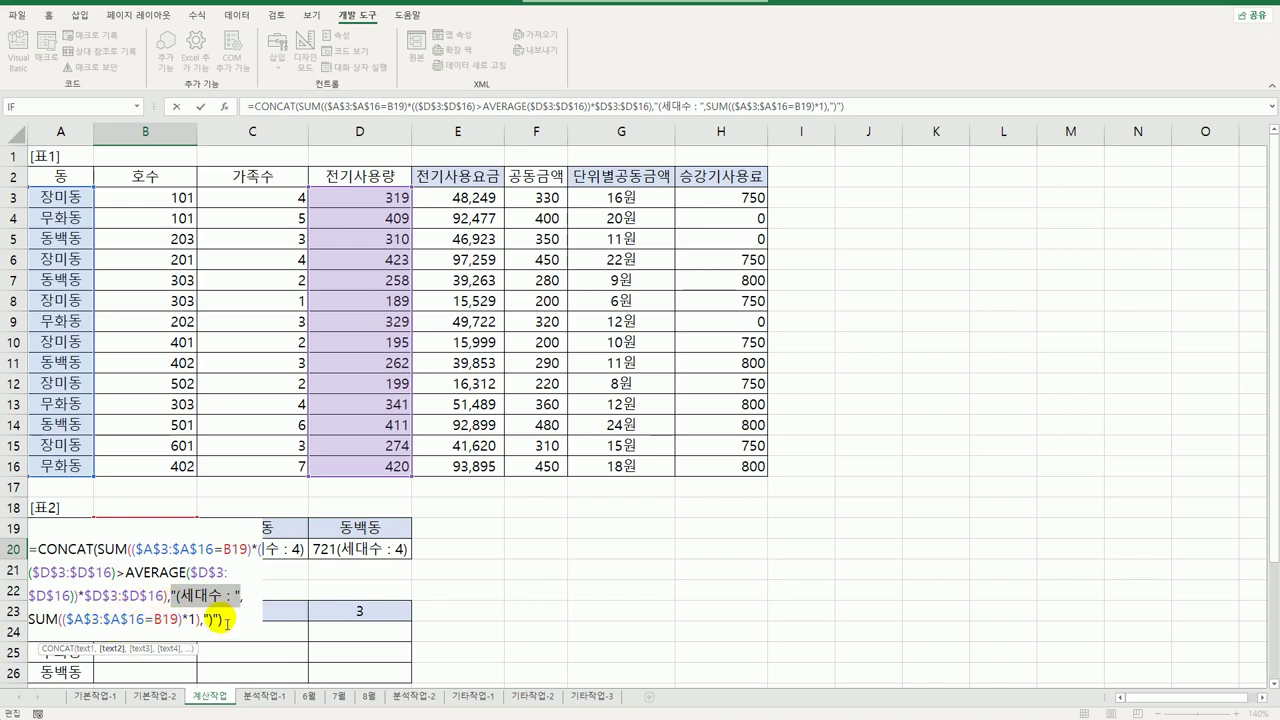
drag(203, 620, 213, 621)
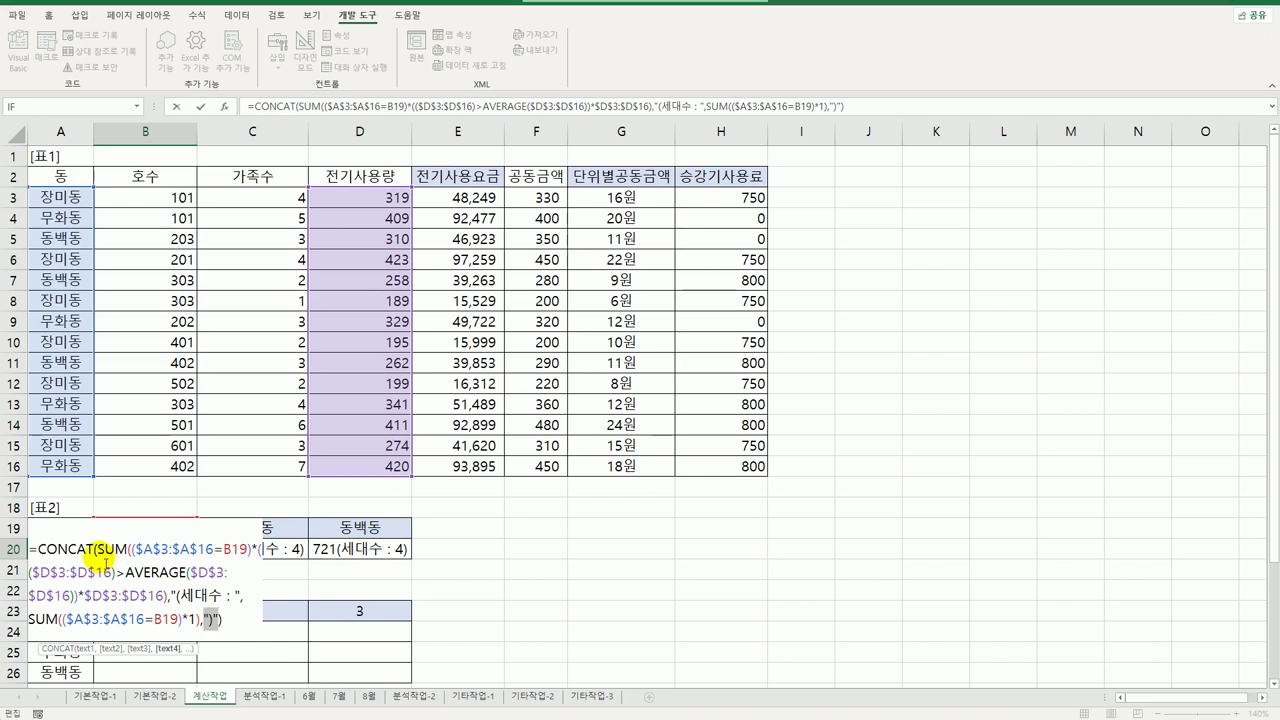
drag(96, 549, 127, 549)
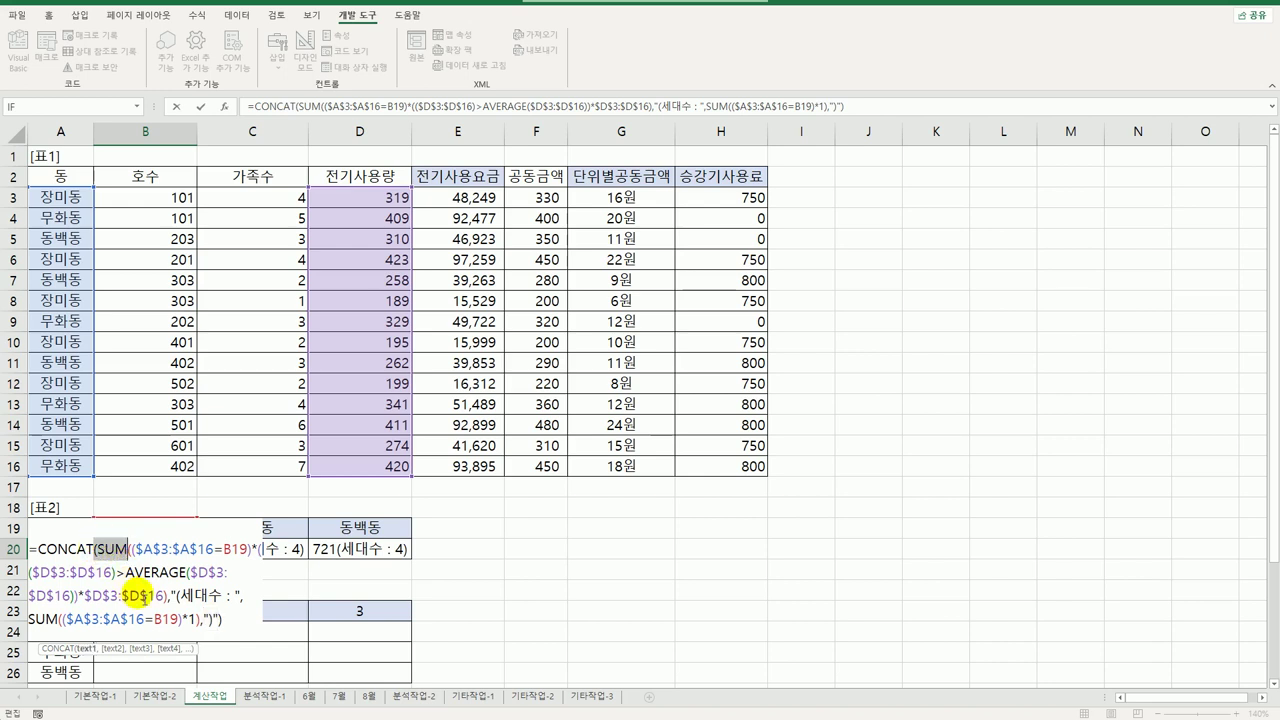
click(40, 621)
double_click(50, 621)
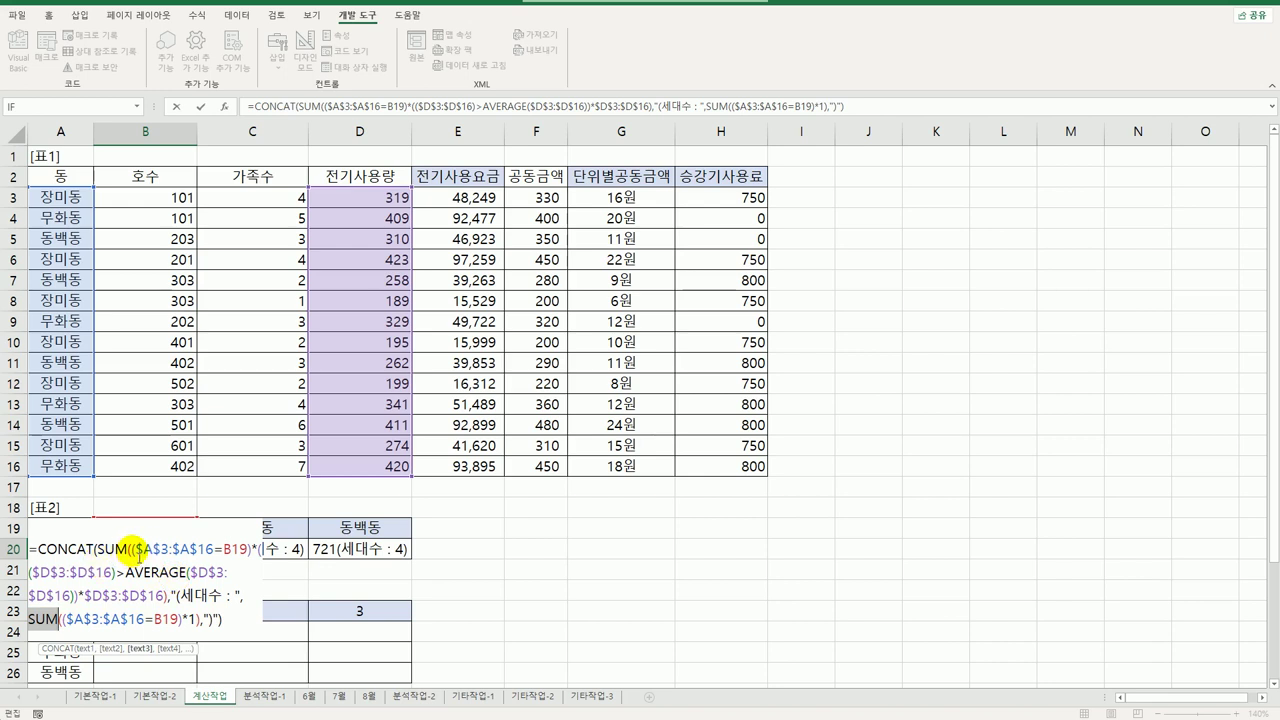
drag(133, 551, 252, 551)
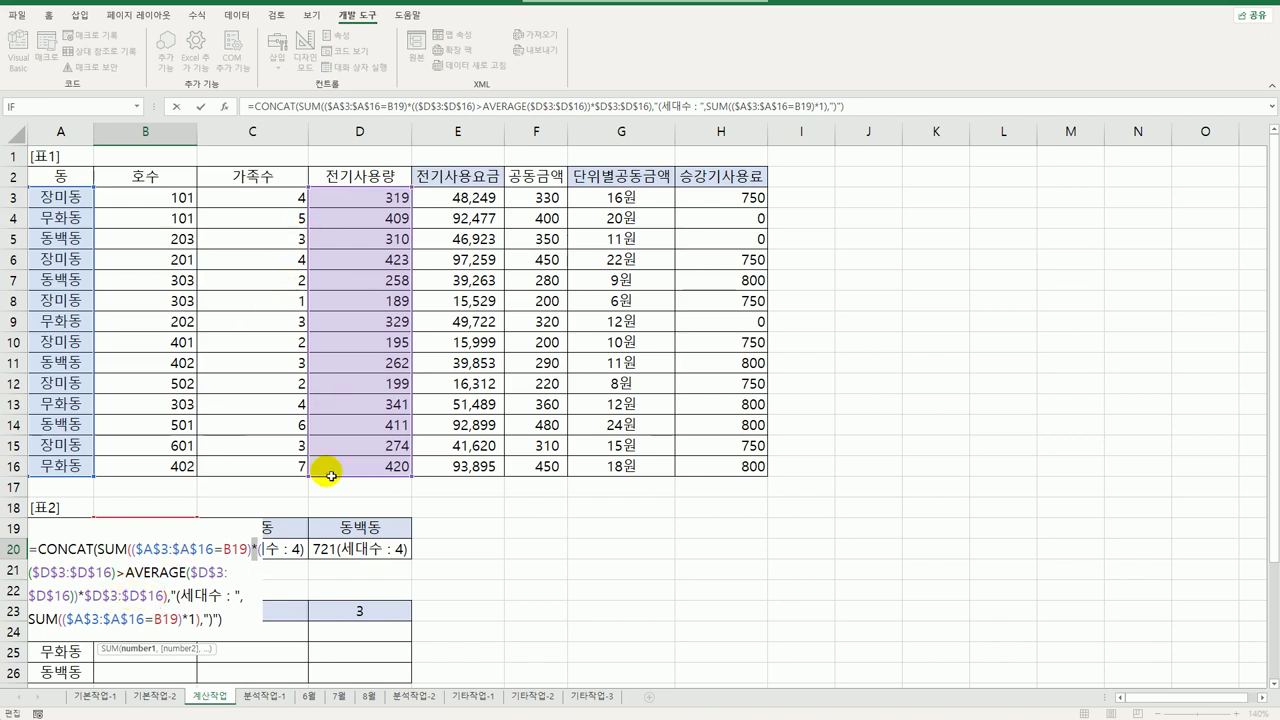
key(ctrl+Return)
key(ctrl+shift+Return)
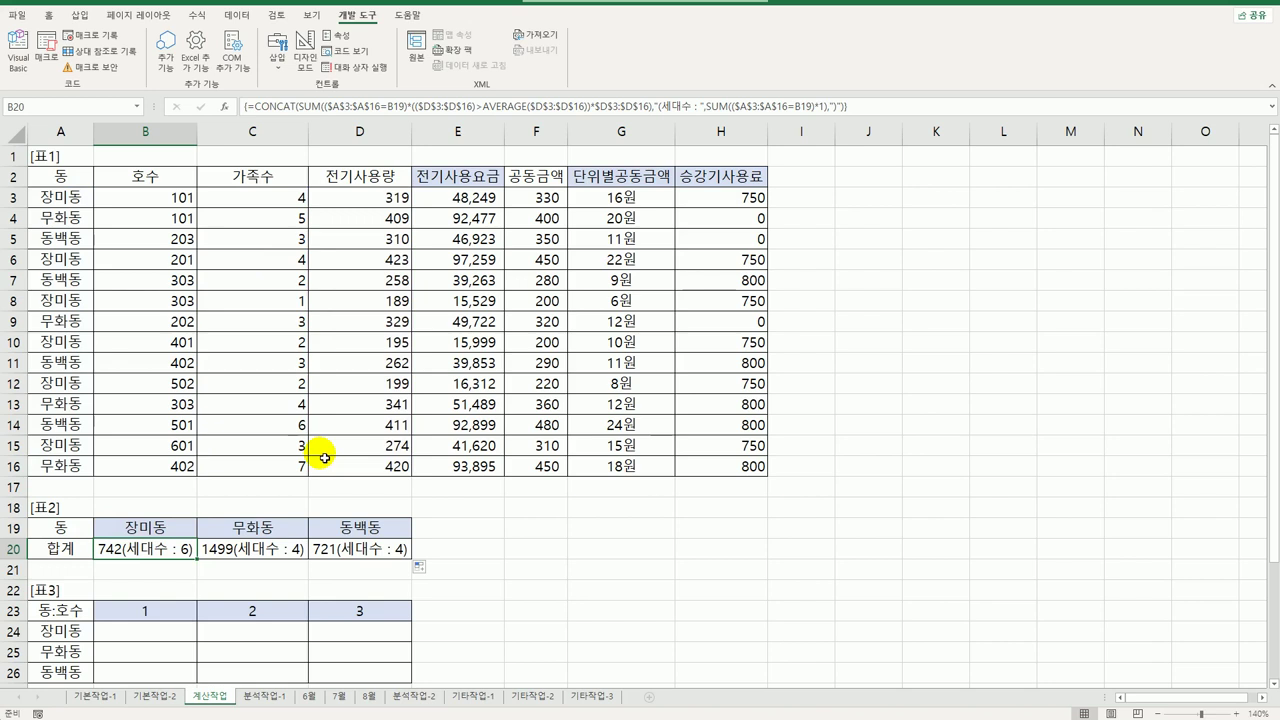
Examine the 표3 result range B24:D26, its 동 and 호수 criteria cells, and the 호수 and 전기사용량 columns of 표1
click(173, 634)
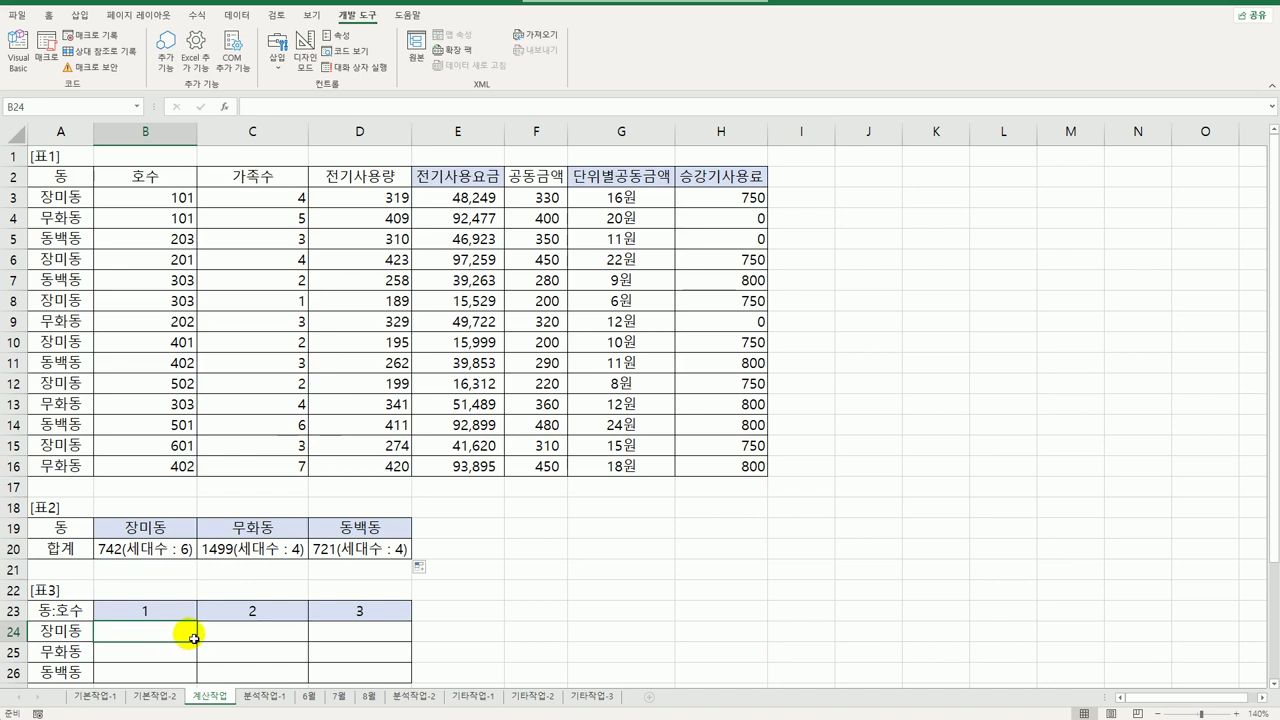
drag(186, 632, 345, 678)
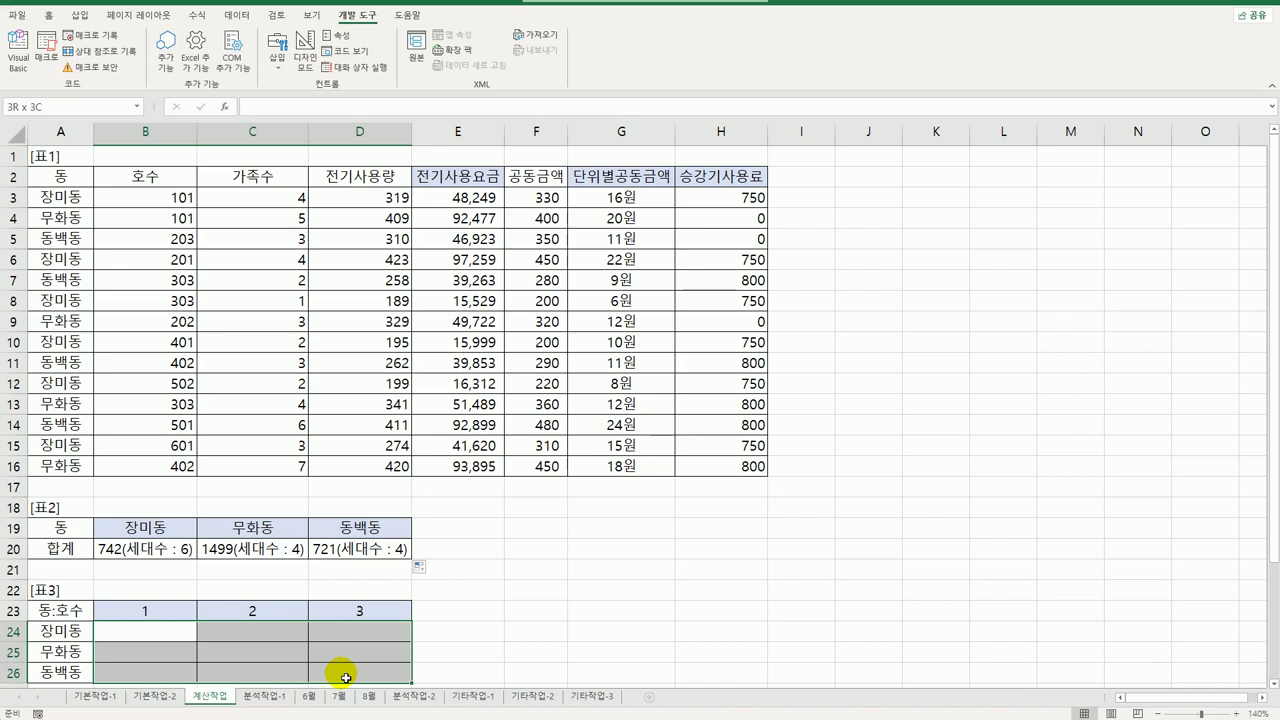
click(128, 634)
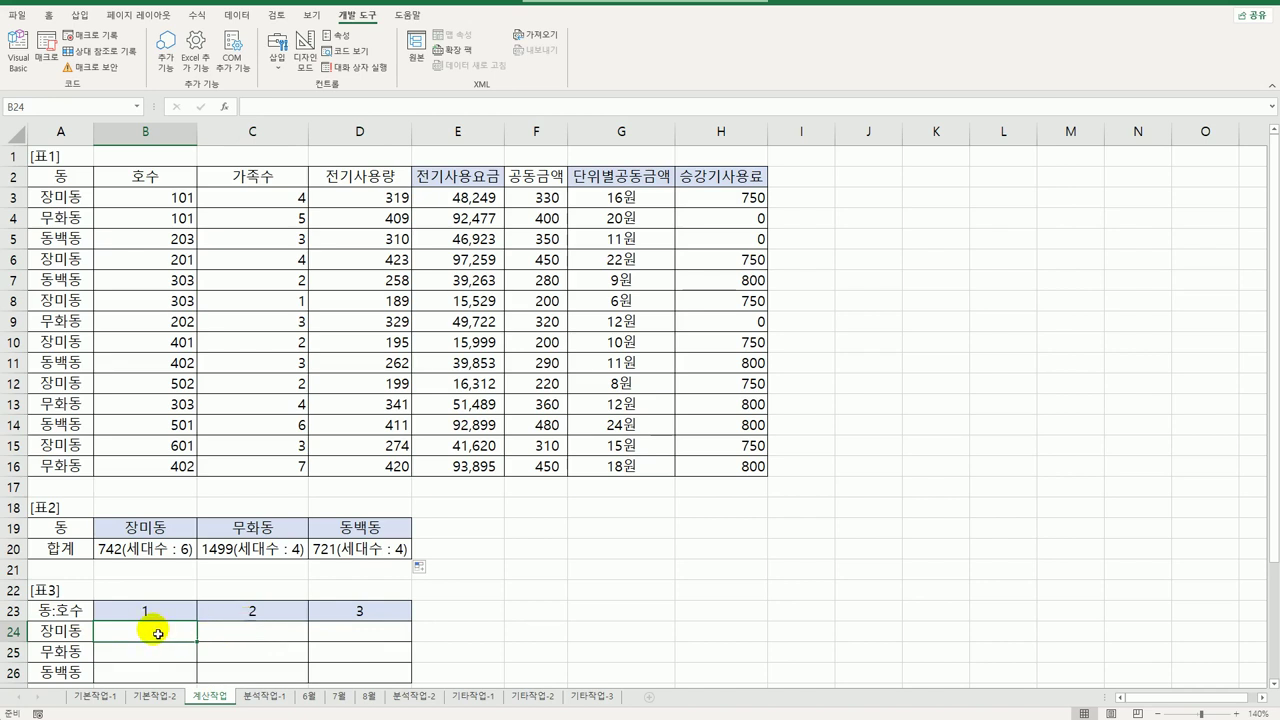
click(82, 638)
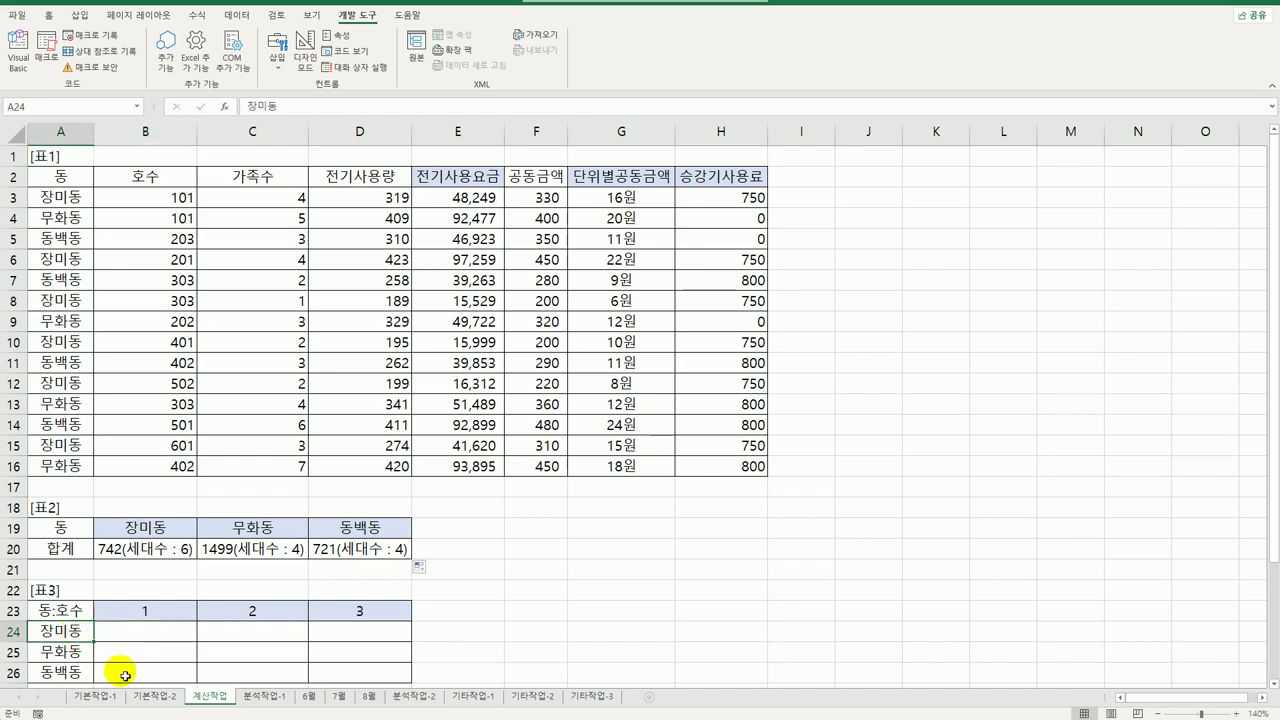
click(76, 650)
click(129, 640)
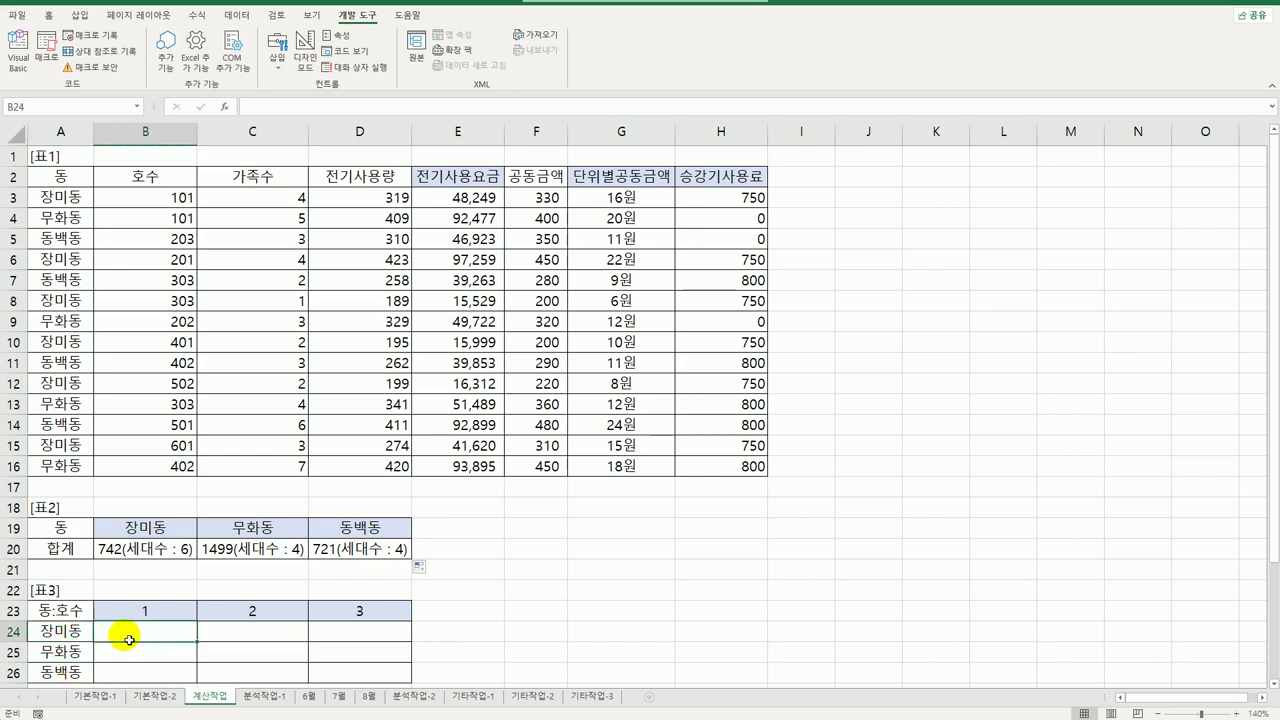
click(161, 605)
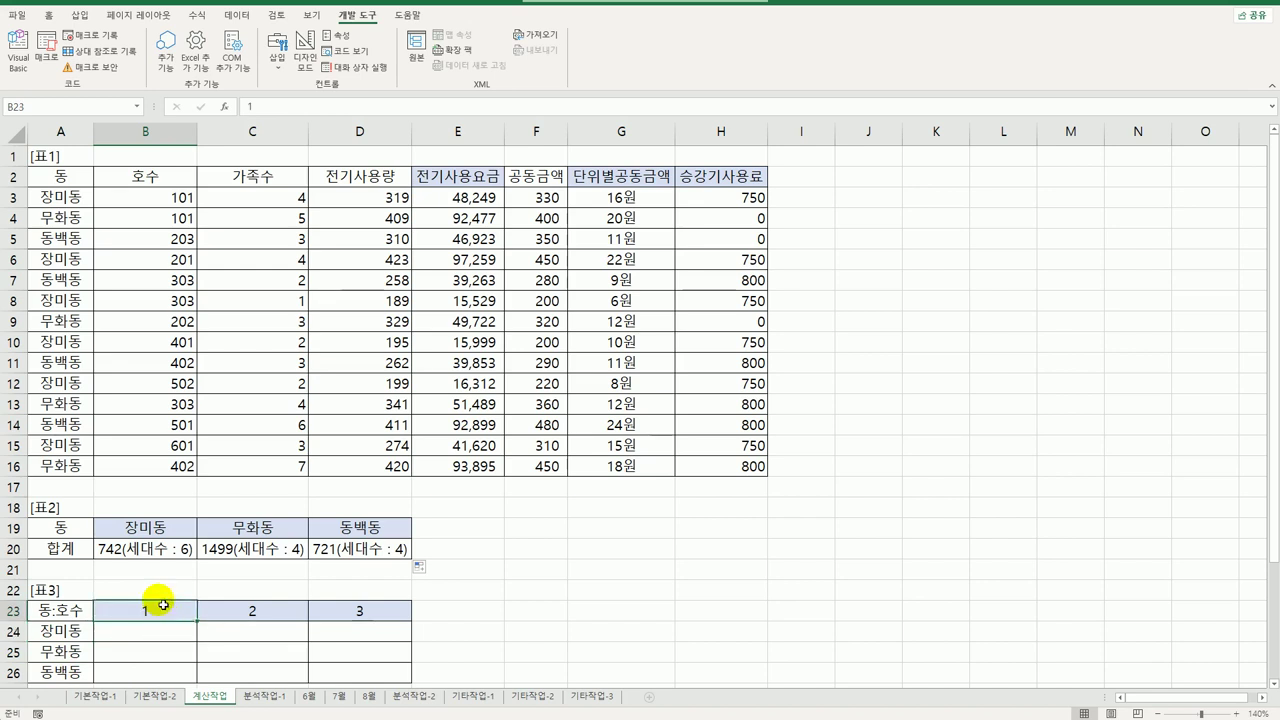
drag(147, 197, 126, 457)
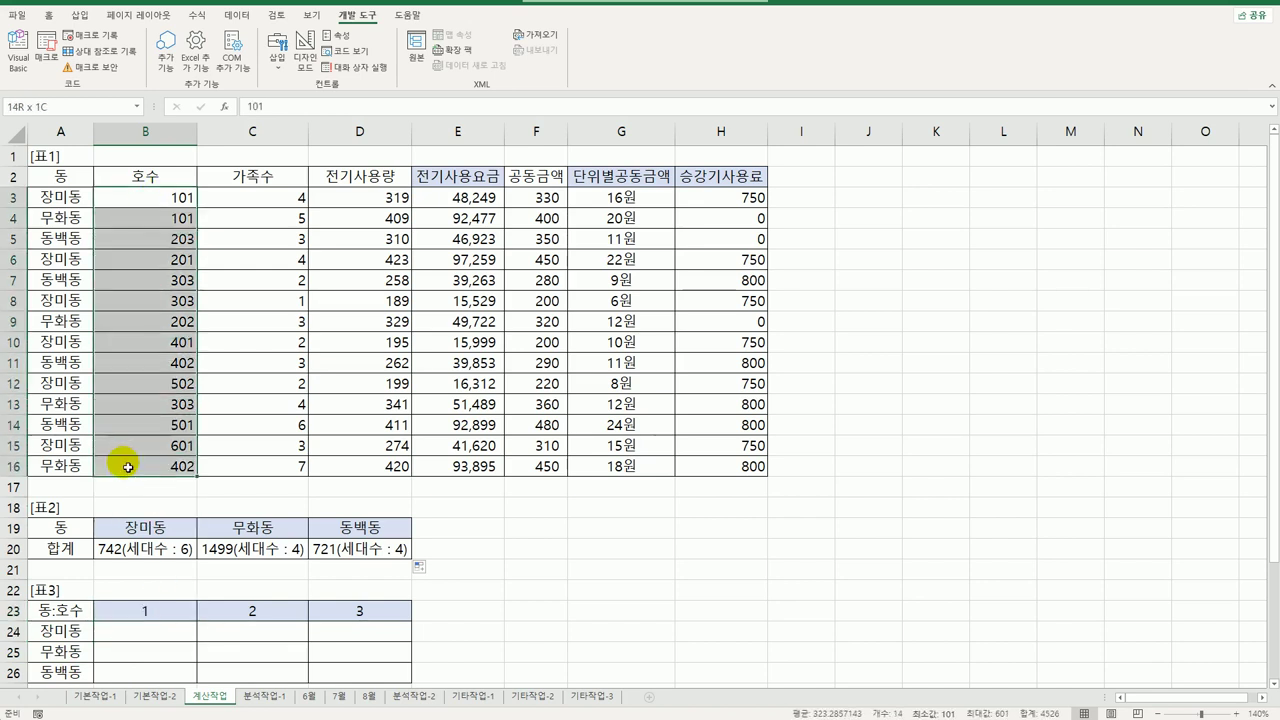
click(144, 612)
click(258, 611)
click(352, 611)
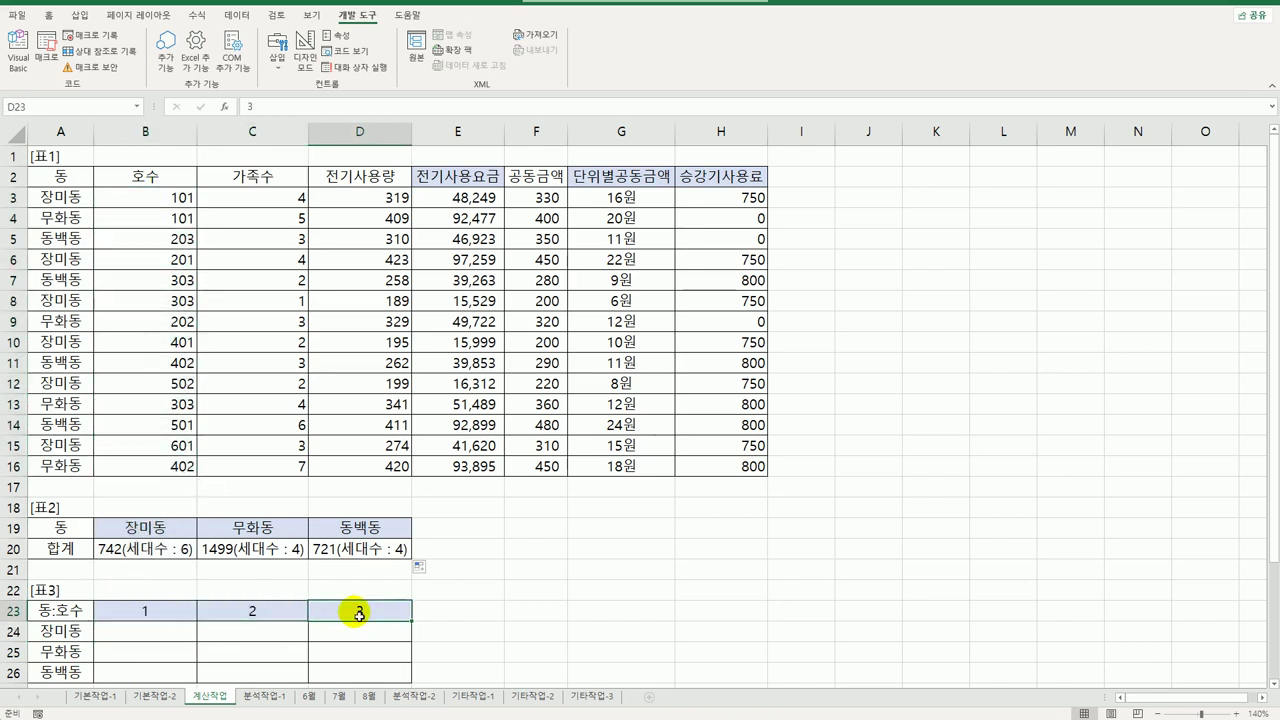
click(178, 628)
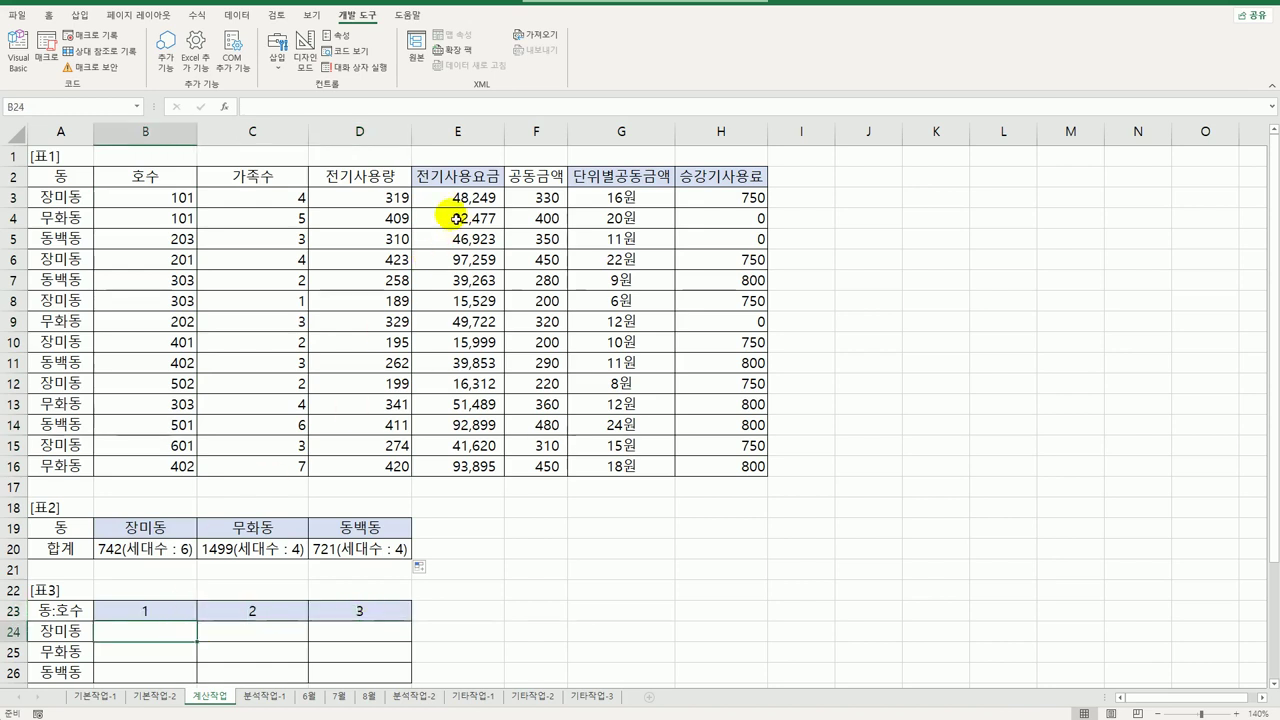
click(367, 201)
drag(373, 211, 373, 464)
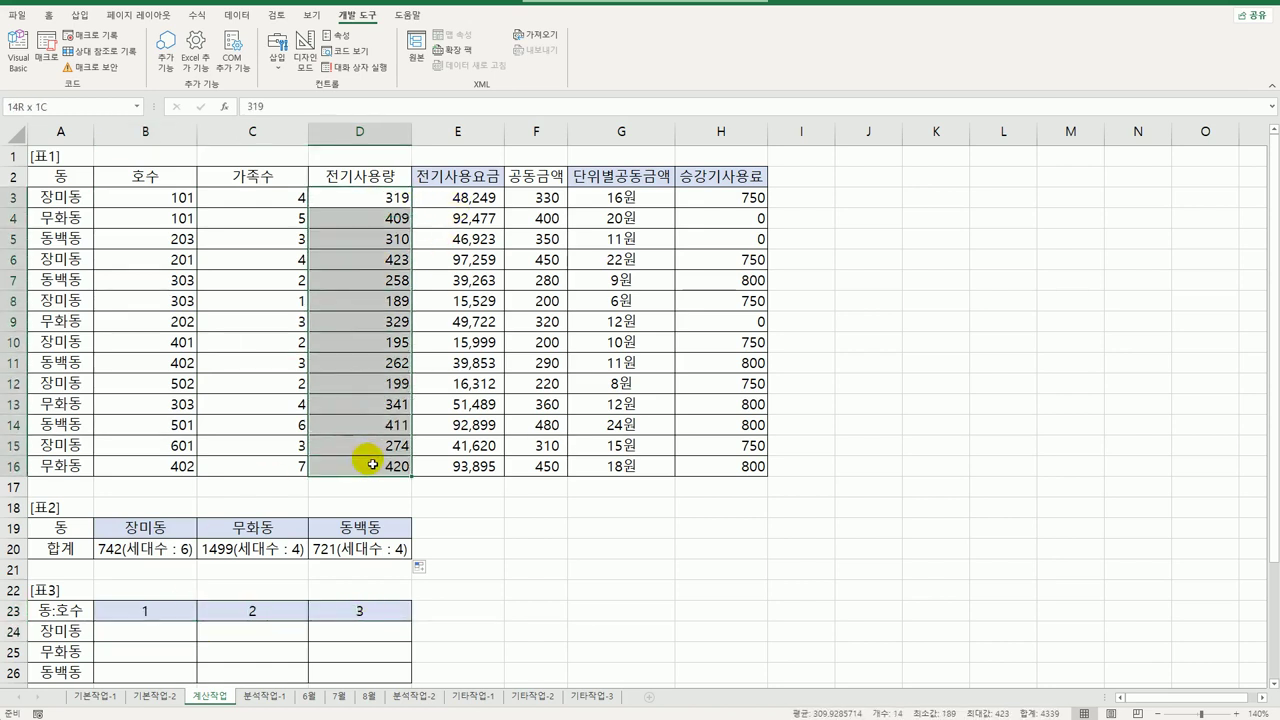
Start a MAX formula in B24 with the absolute 동 range $A$3:$A$16 opening the first parenthesized condition
click(193, 637)
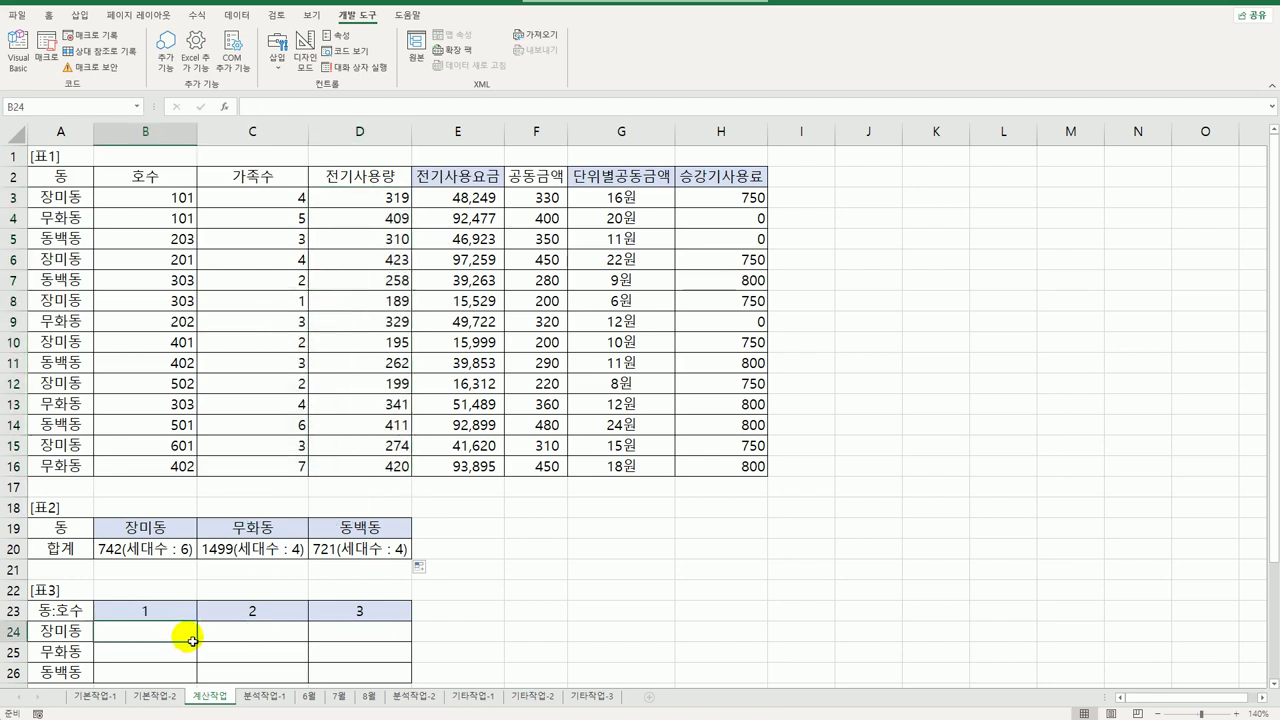
text(=)
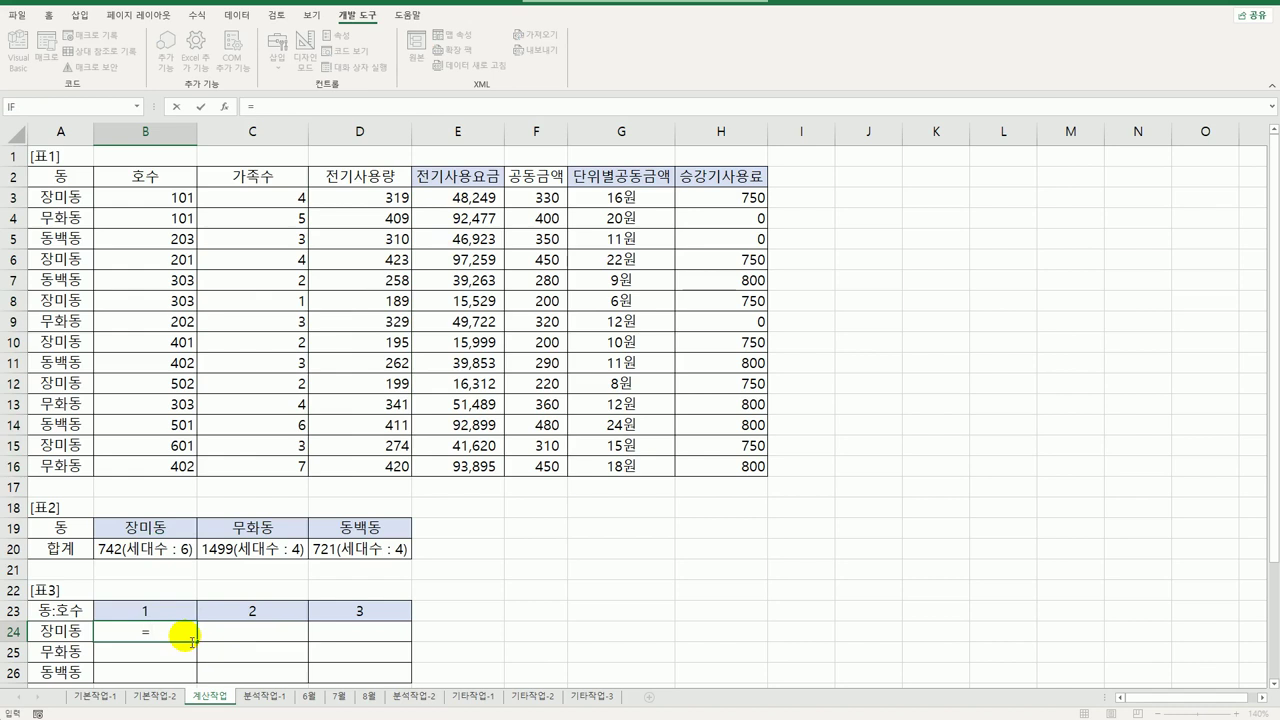
text(max)
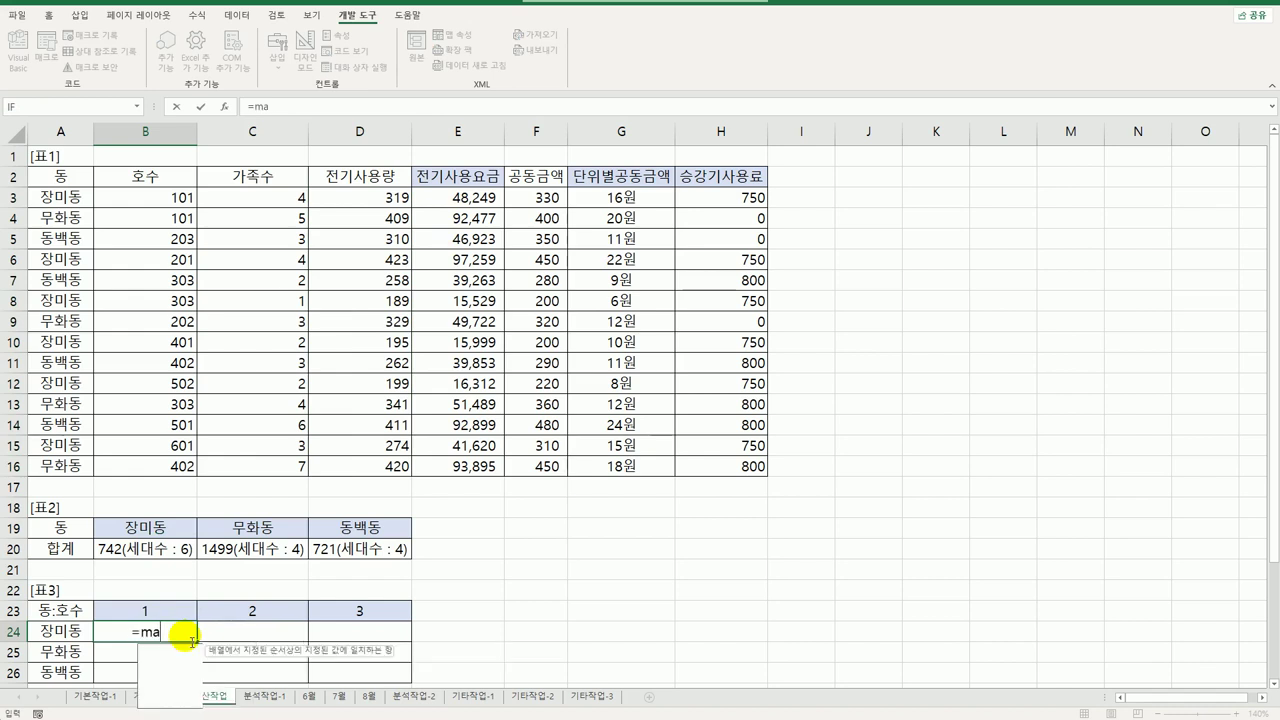
key(Tab)
text(()
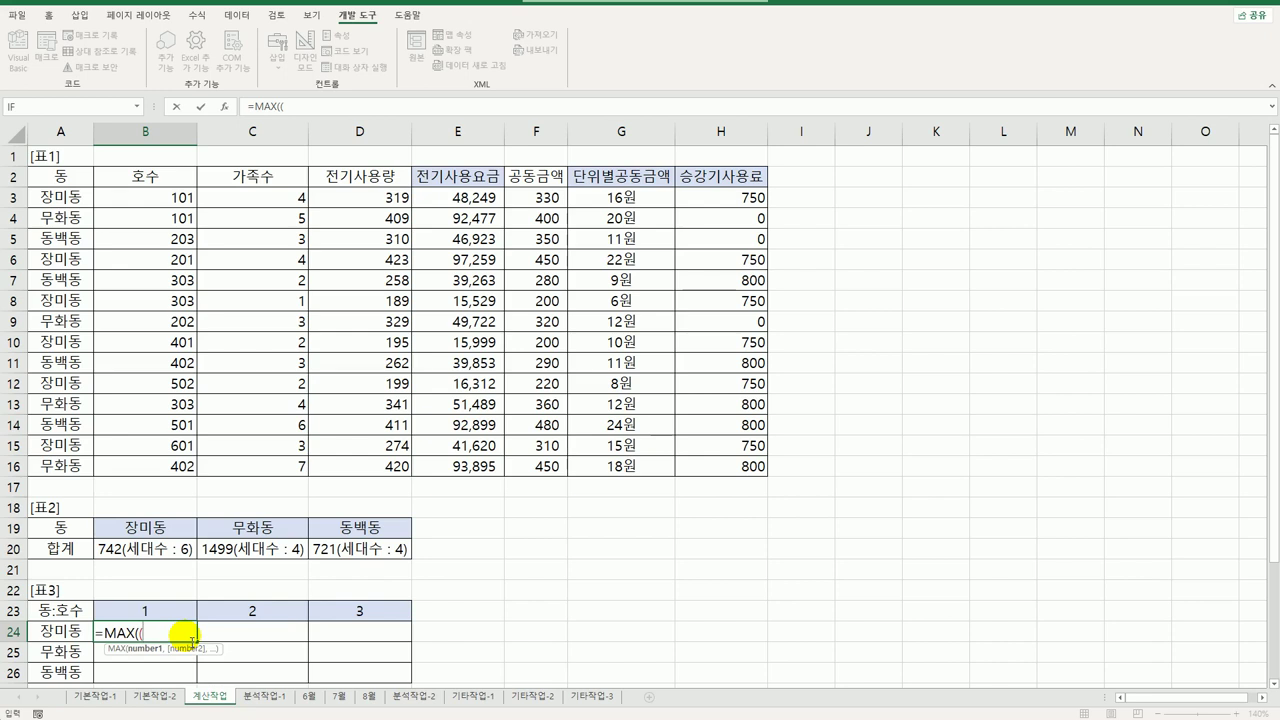
drag(62, 204, 62, 463)
key(F4)
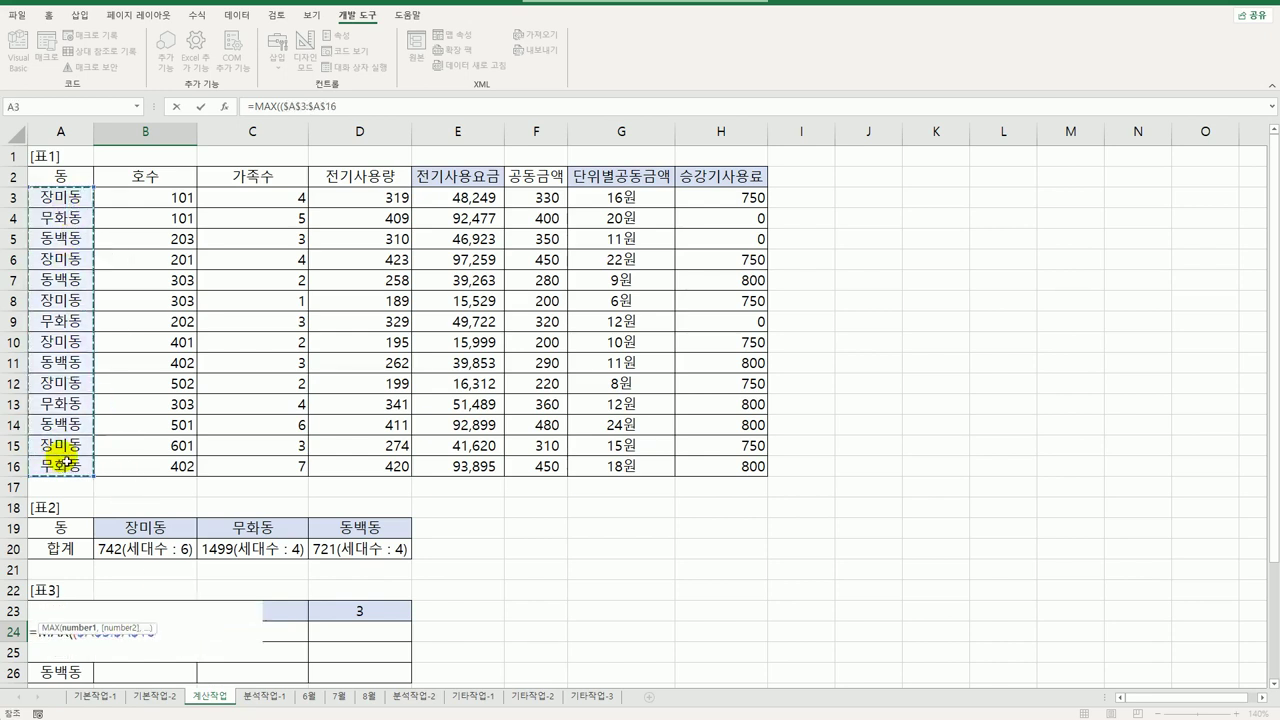
Compare the 동 range with the column-locked cell $A24, close the condition, and open a second condition multiplied by it
text(=A24)
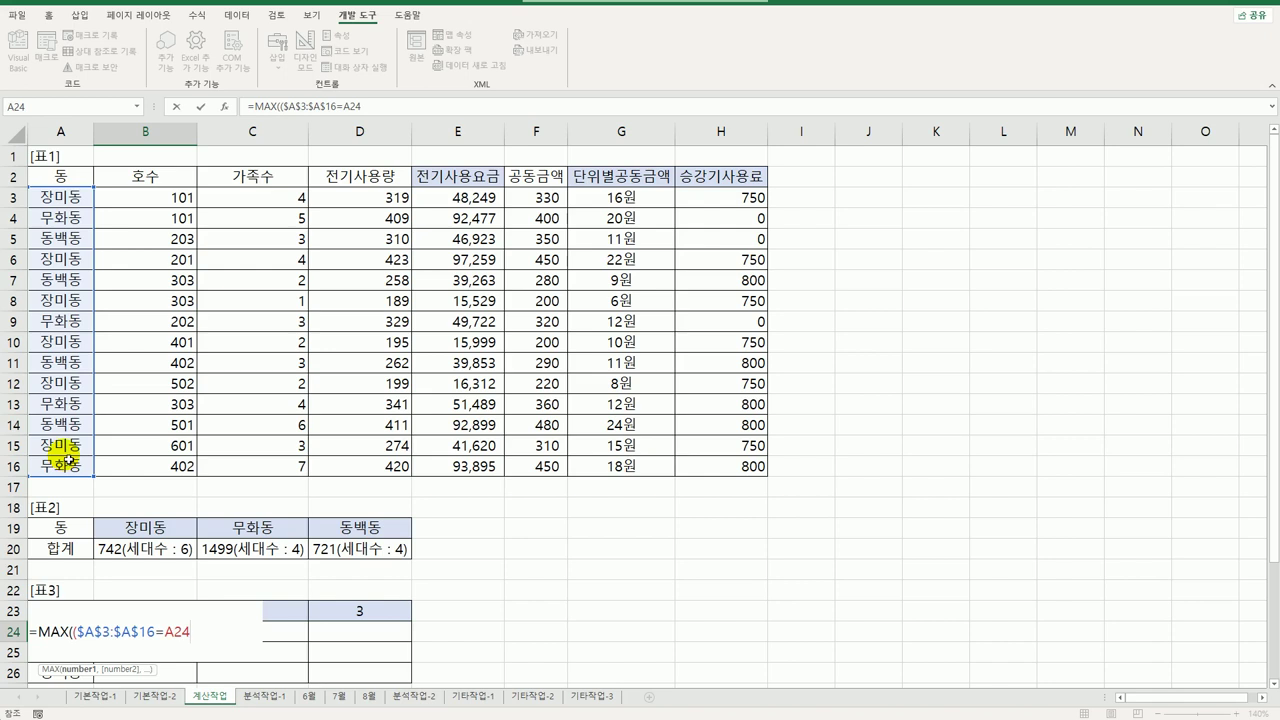
key(F4)
key(F4)
key(F4)
text()*()
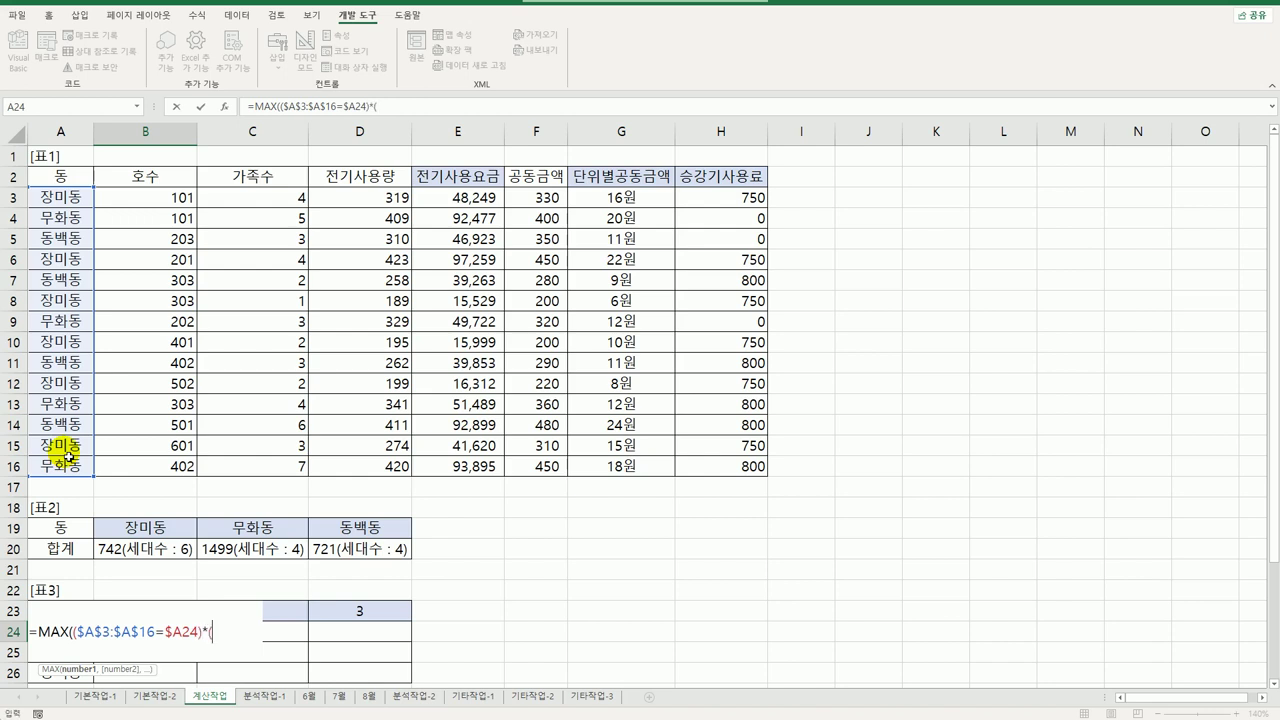
Begin B24's second condition with a RIGHT function taking 1 character from the absolute 호수 range $B$3:$B$16
text(right()
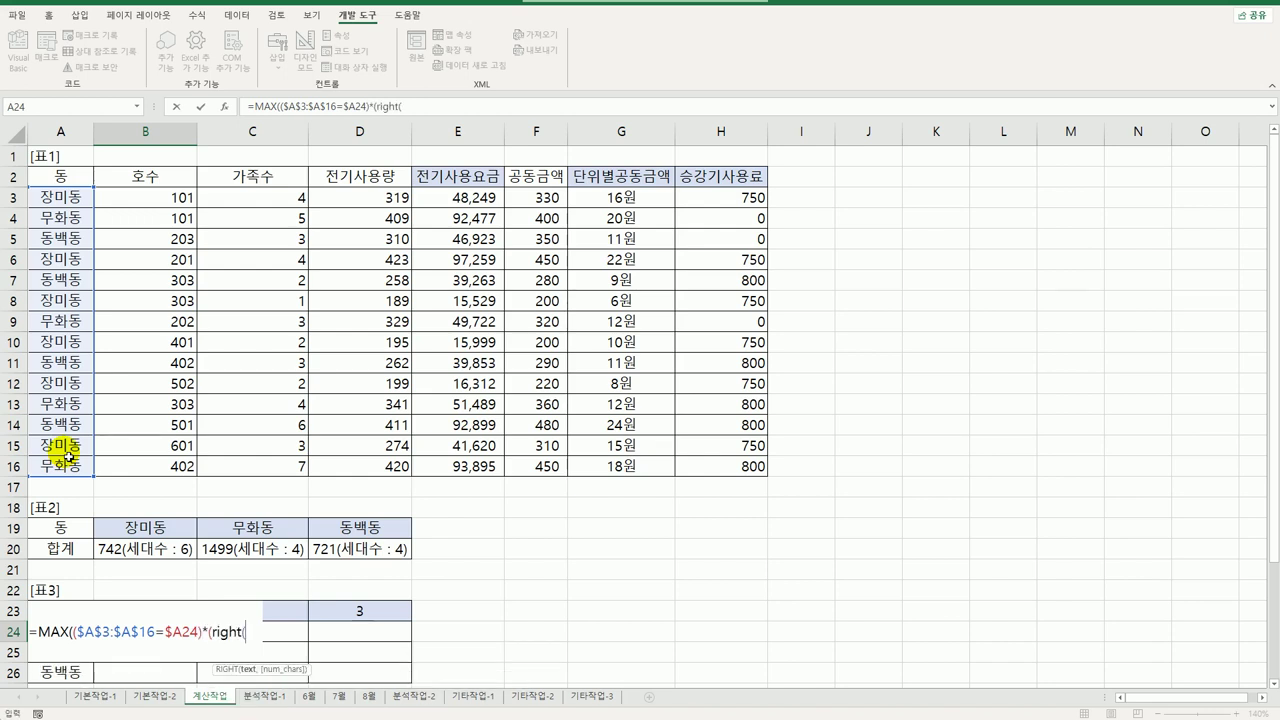
drag(175, 197, 181, 466)
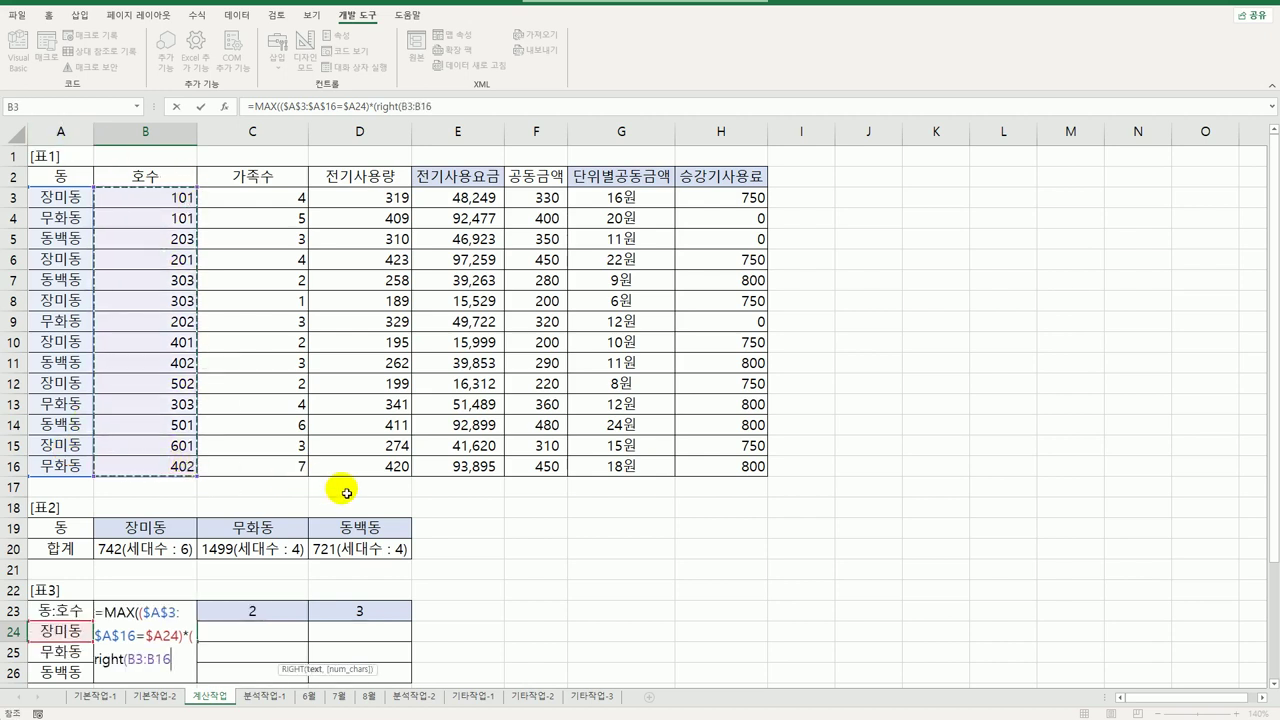
key(F4)
text(,1))
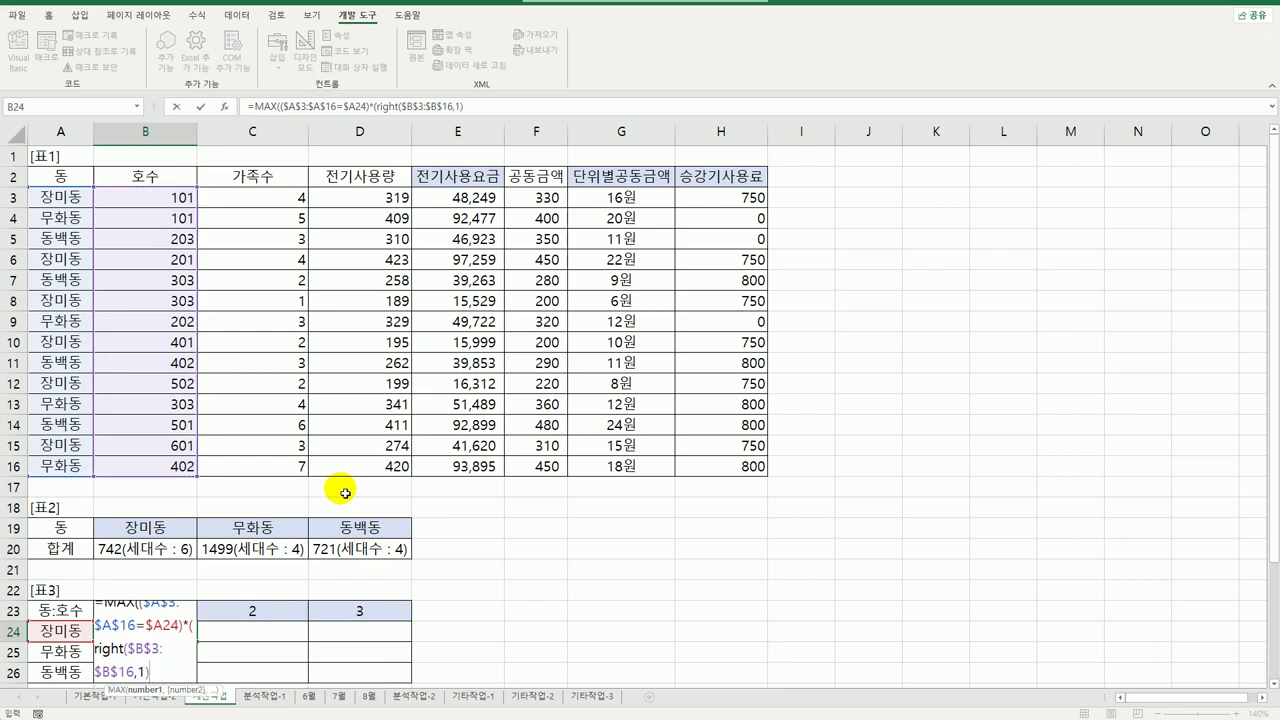
Compare the RIGHT result with the row-locked 호수 header cell B$23 and close the second condition
text(=)
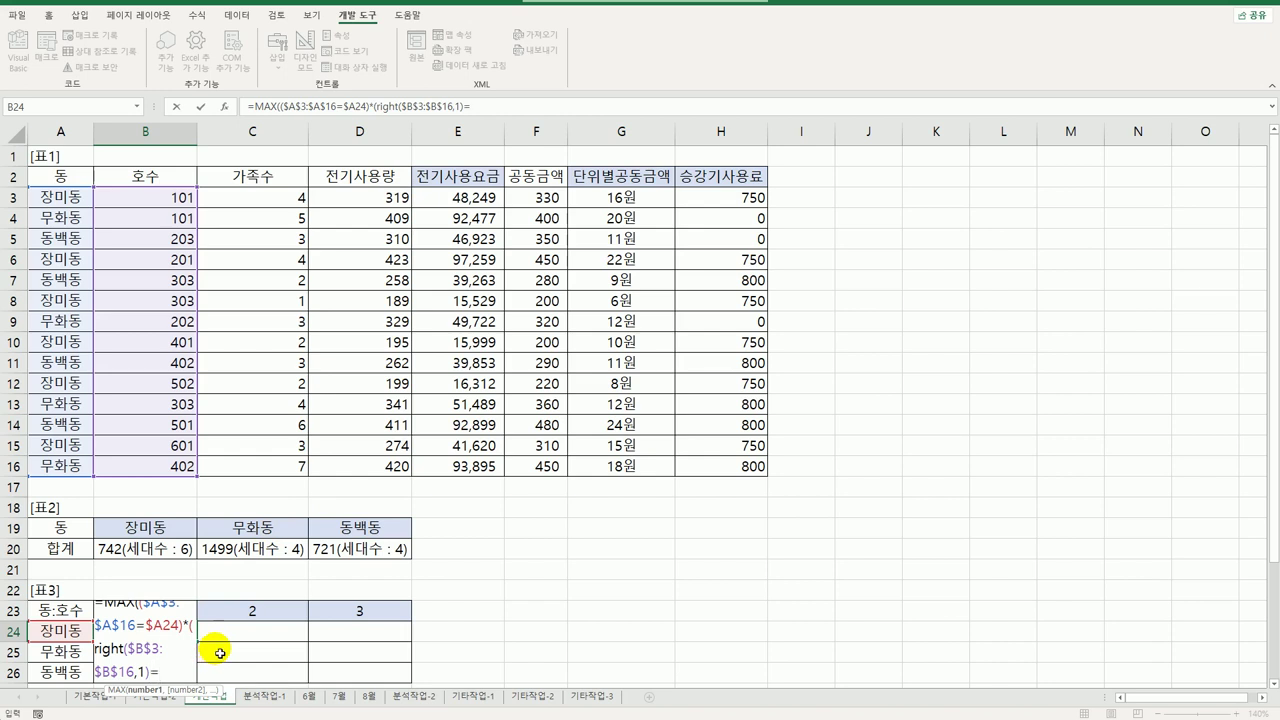
key(Up)
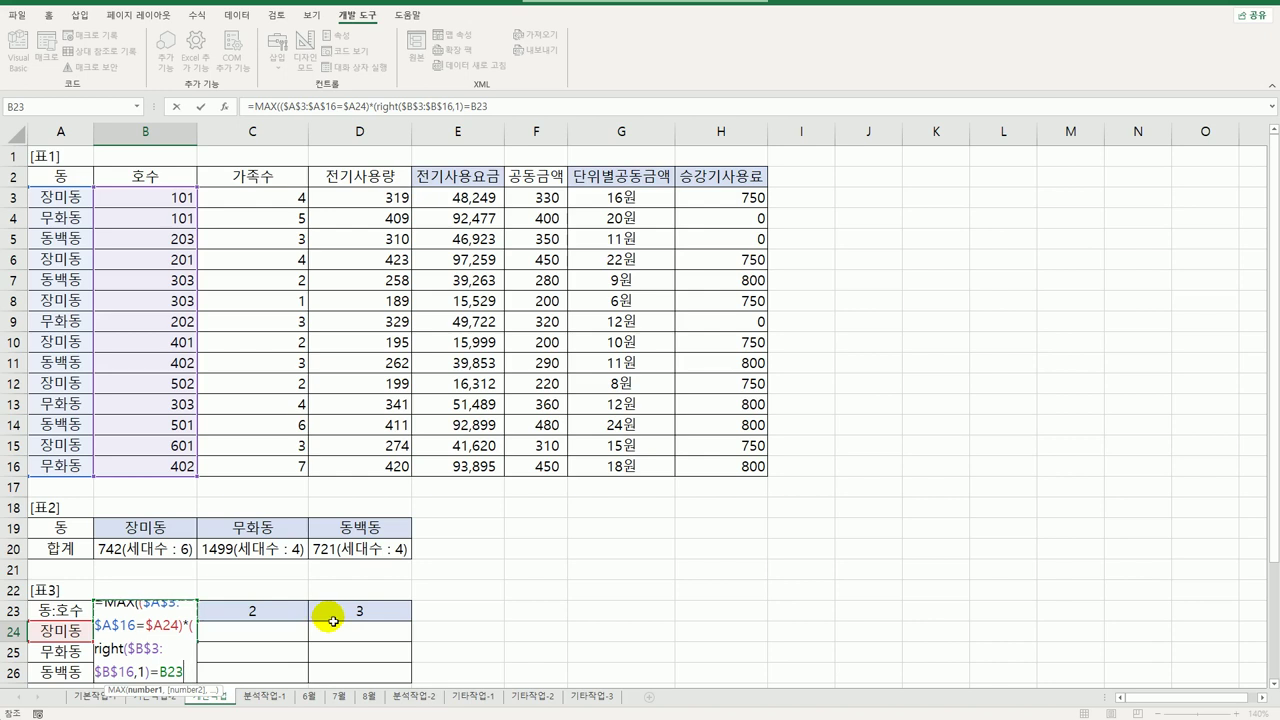
key(F4)
key(F4)
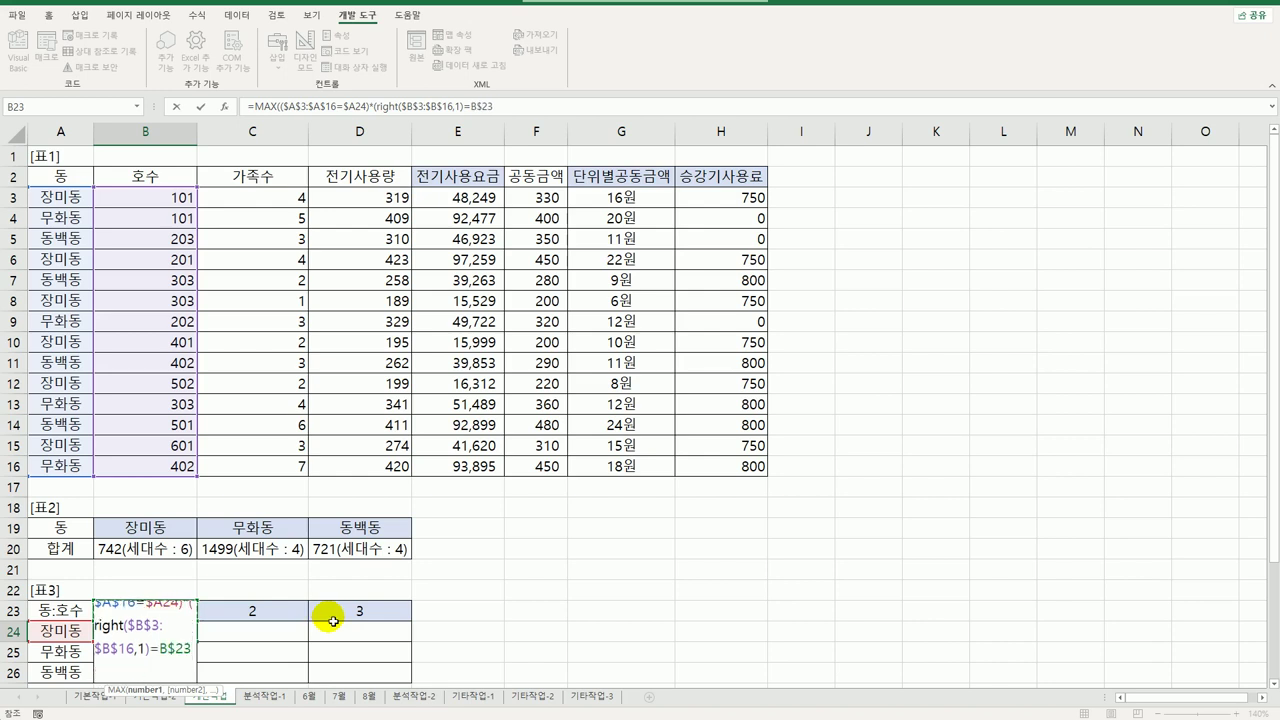
text())
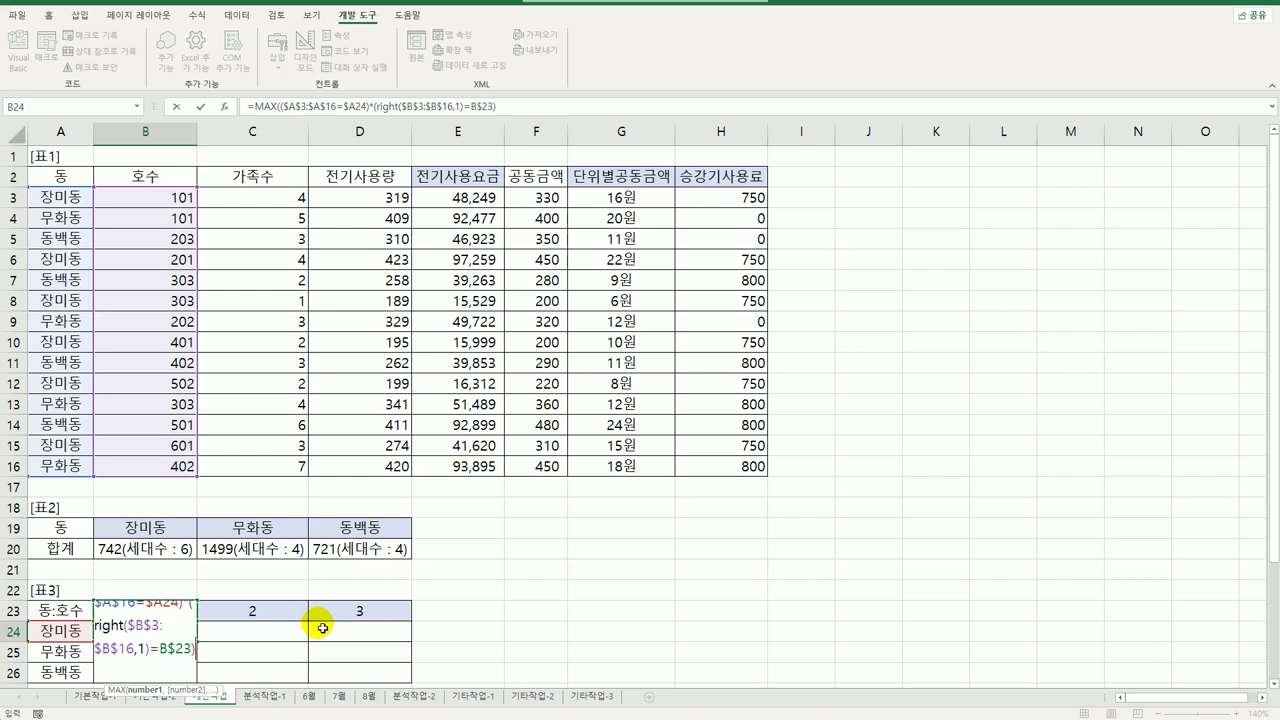
Wrap the RIGHT function in B24's second condition in a VALUE function so its text result becomes a number
click(137, 640)
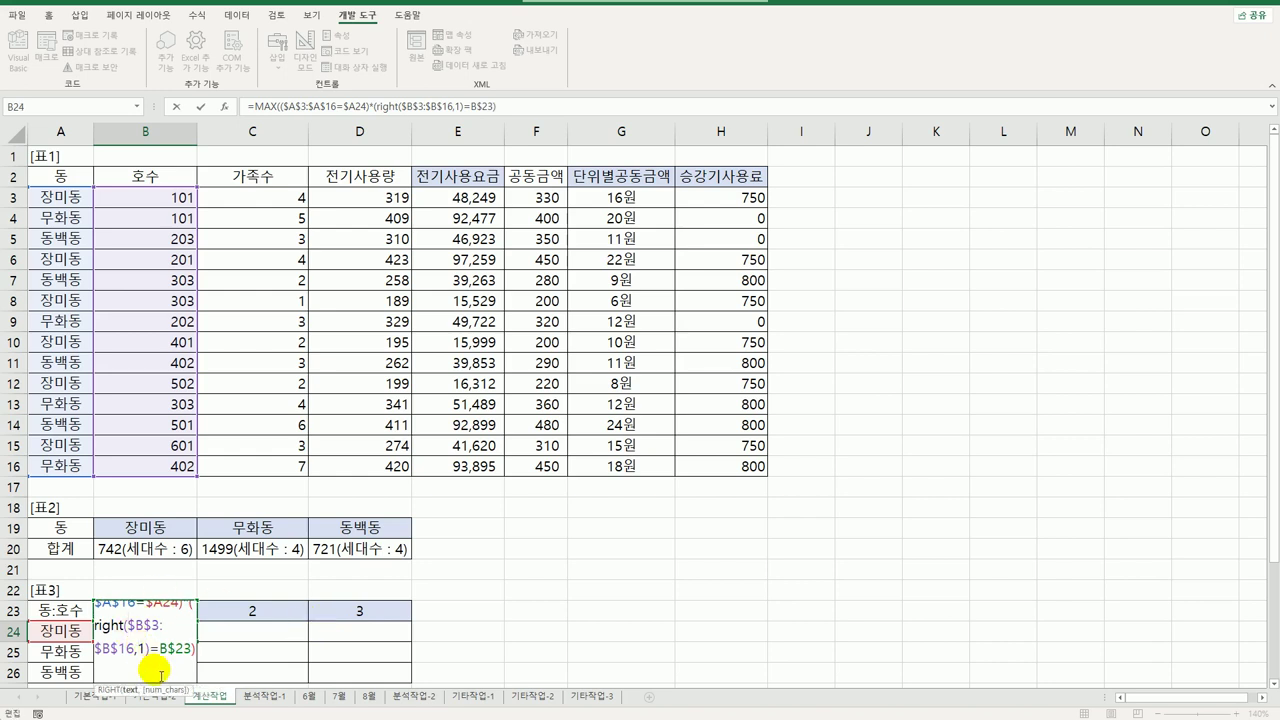
click(376, 106)
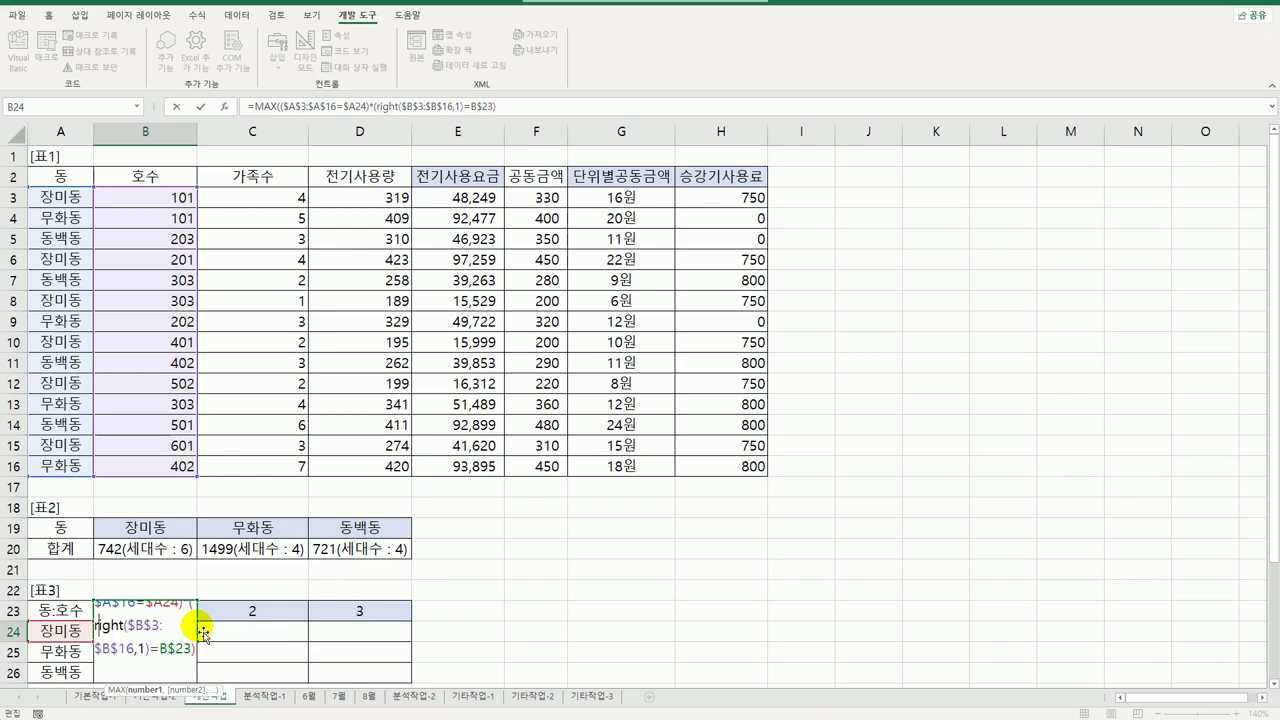
text(va)
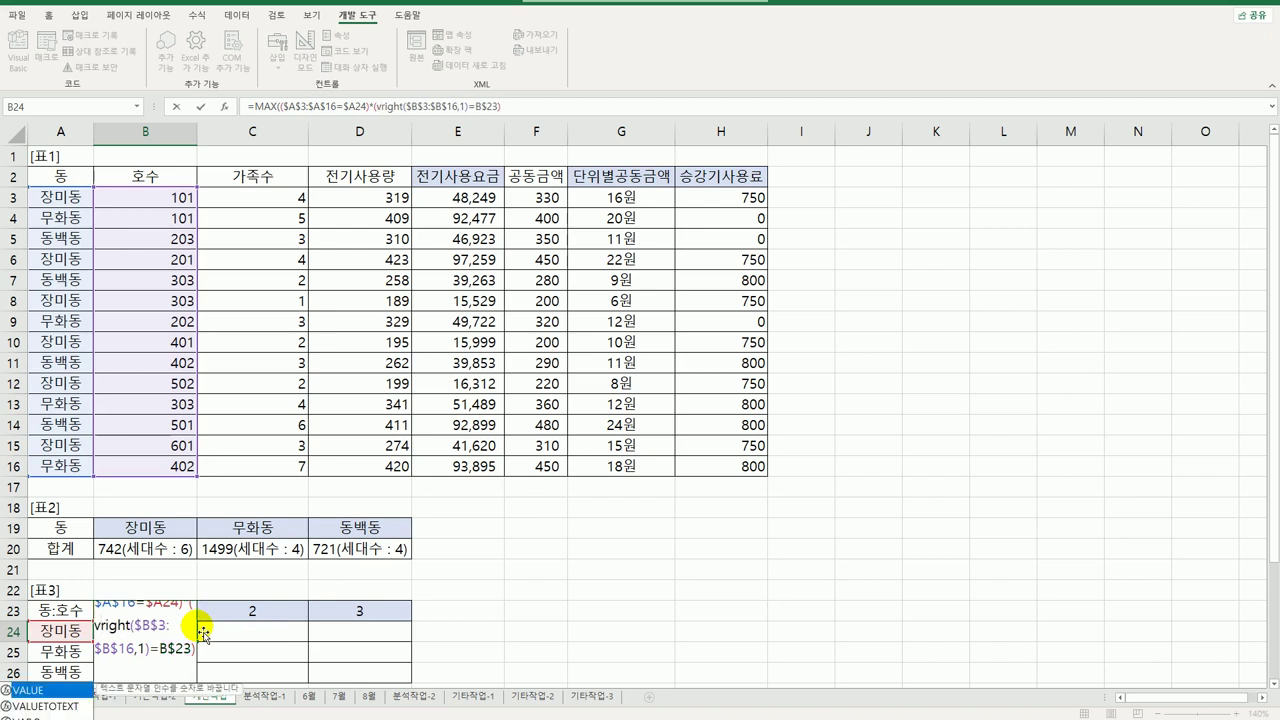
text(lu)
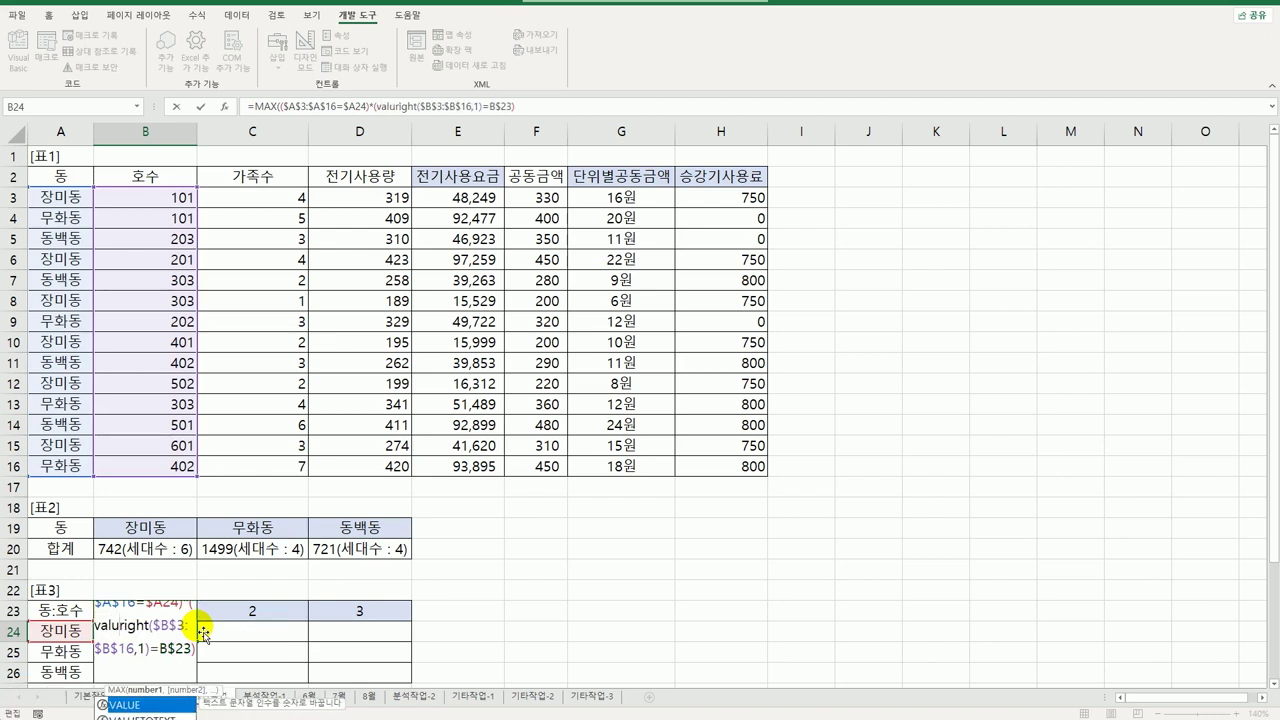
text(e)
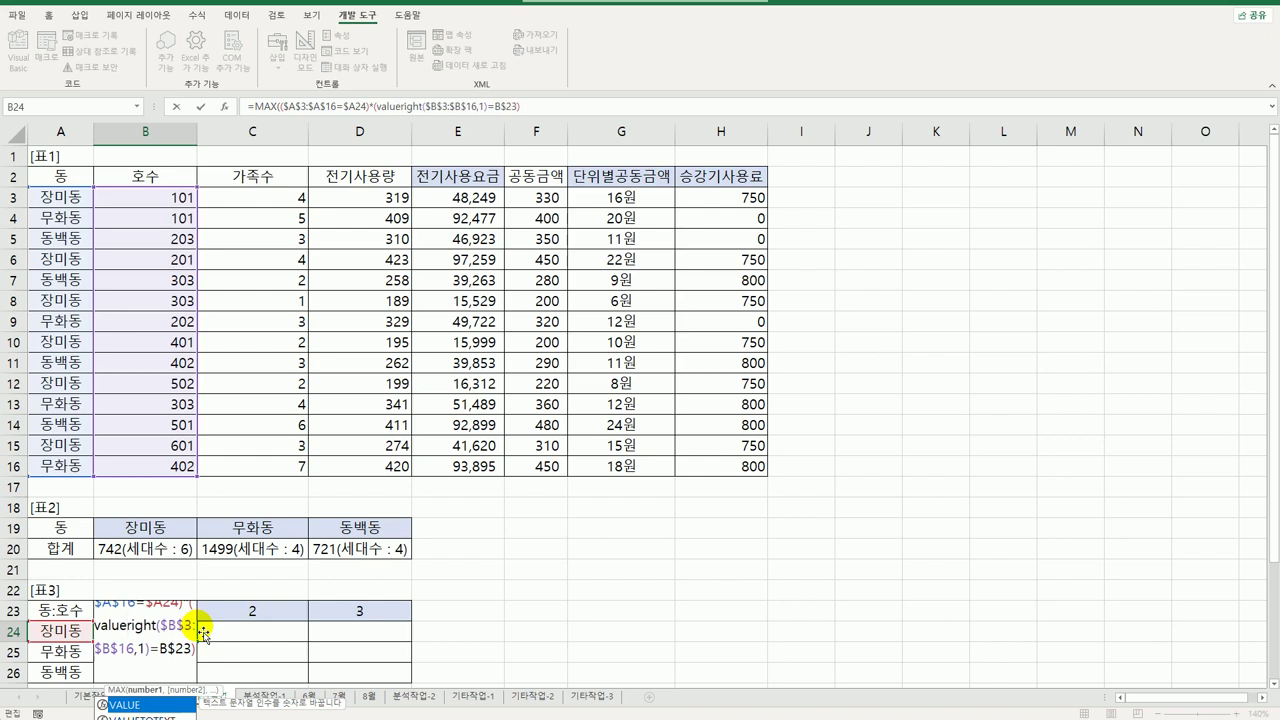
key(Tab)
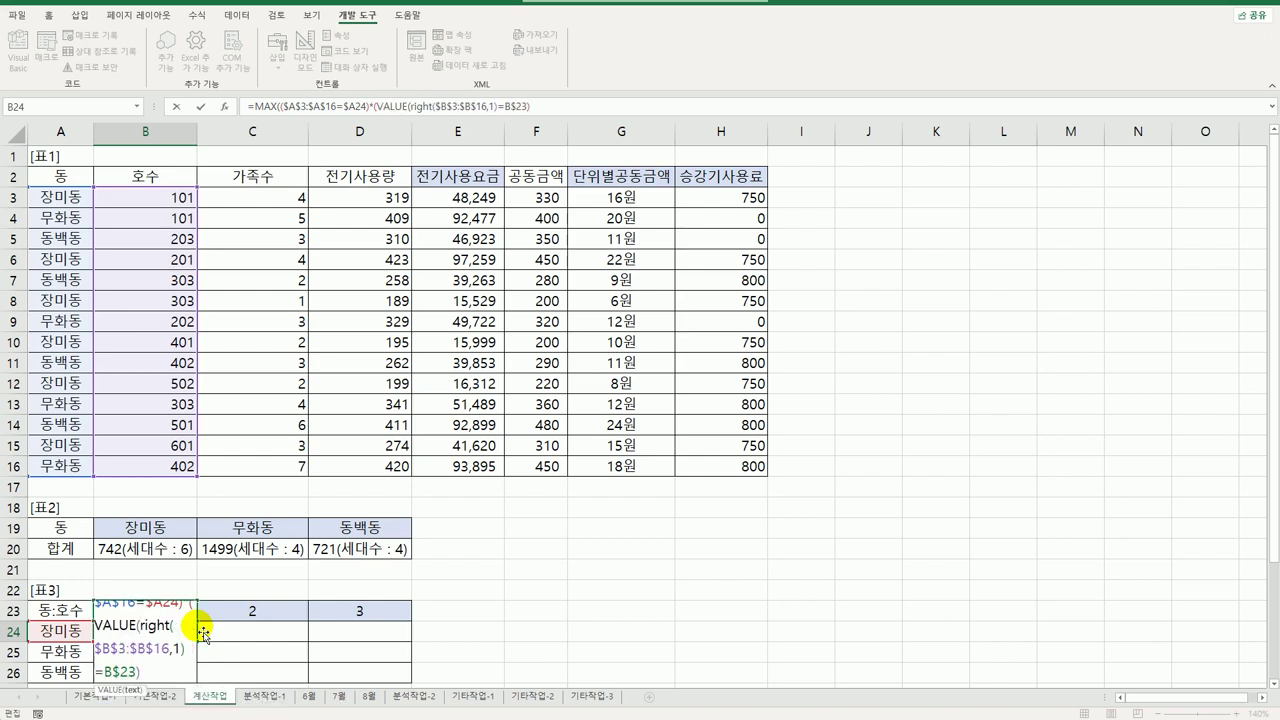
key(Right)
key(Right)
key(Right)
key(Right)
key(Right)
key(Right)
key(Right)
text())
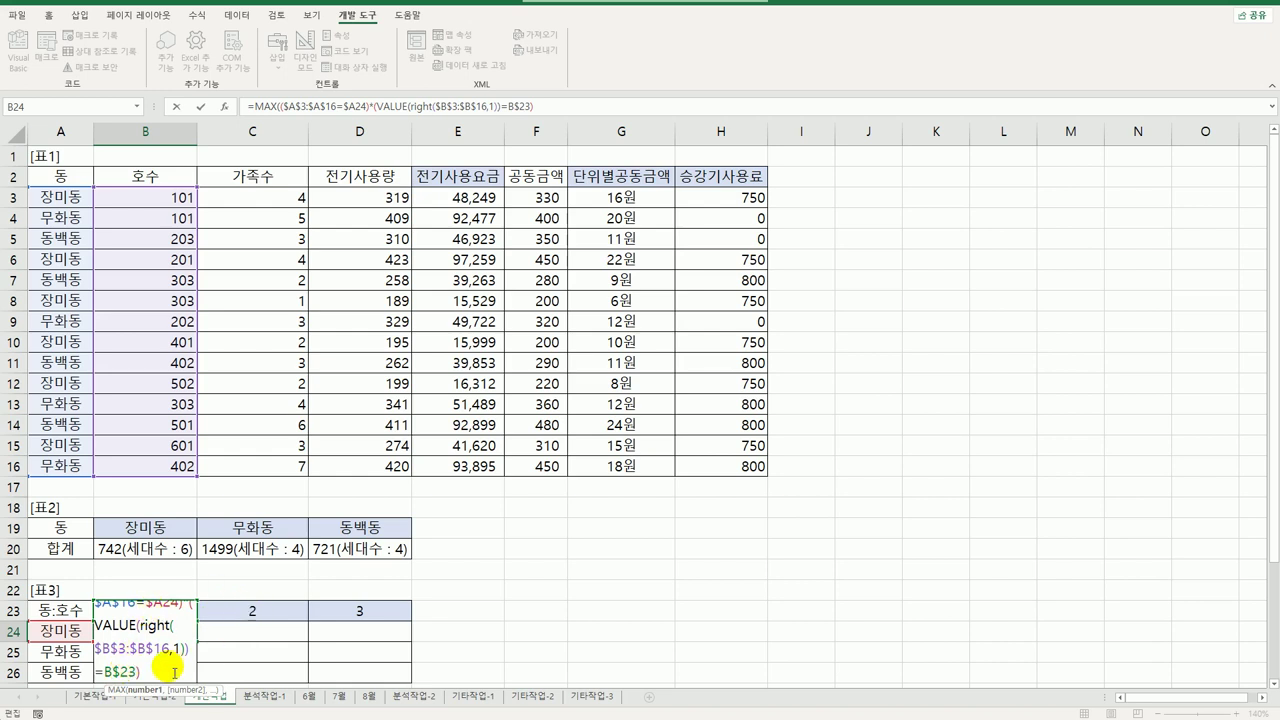
Multiply B24's two conditions by the absolute 전기사용량 range $D$3:$D$16 and close the MAX function
click(175, 673)
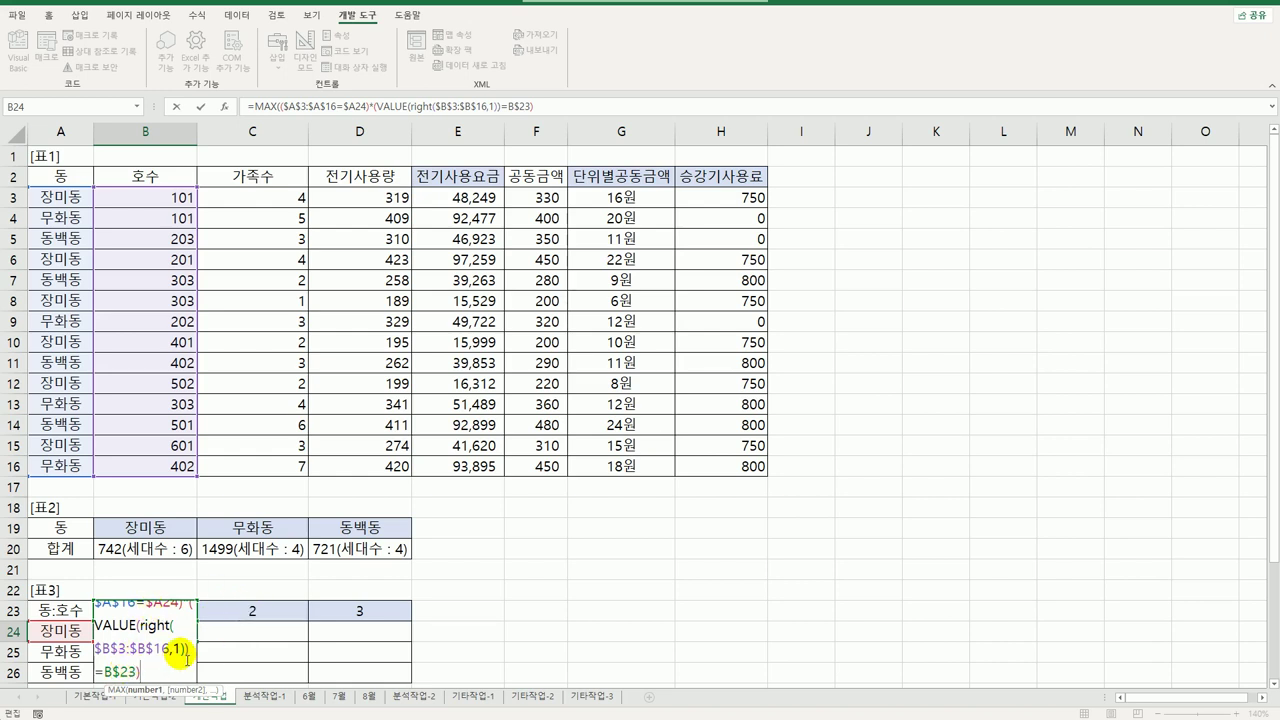
text(*)
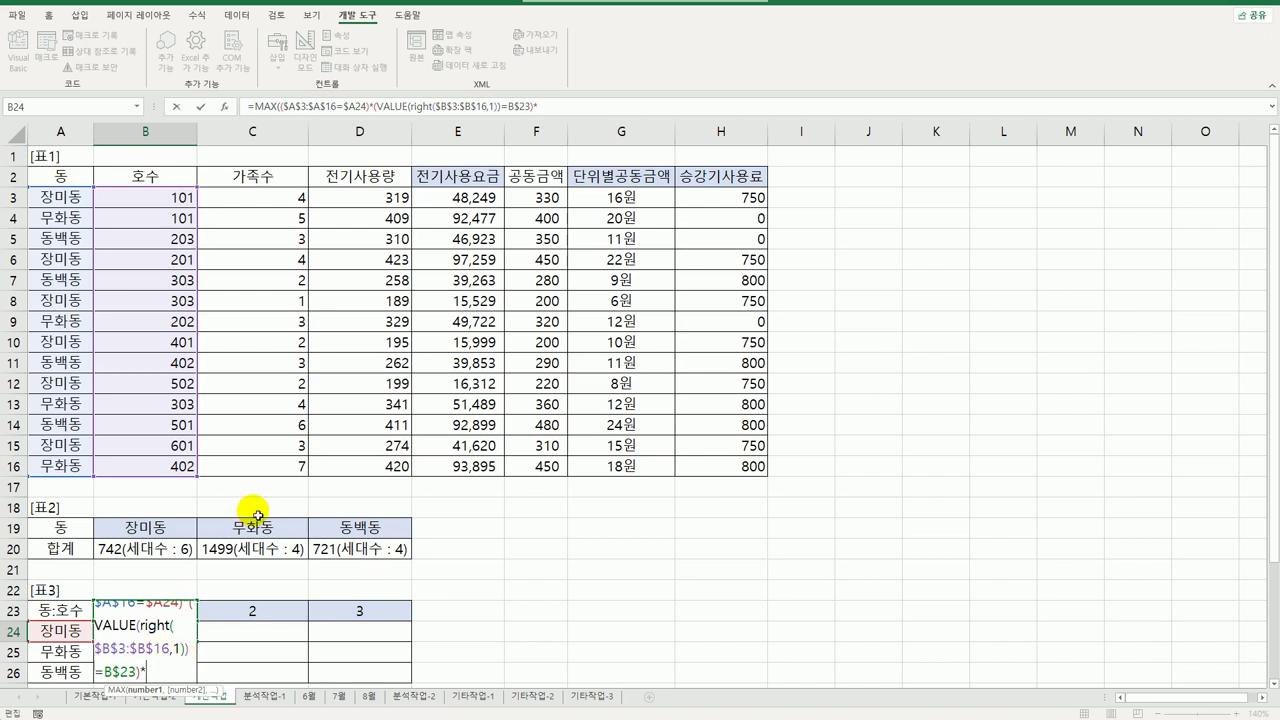
drag(365, 197, 366, 462)
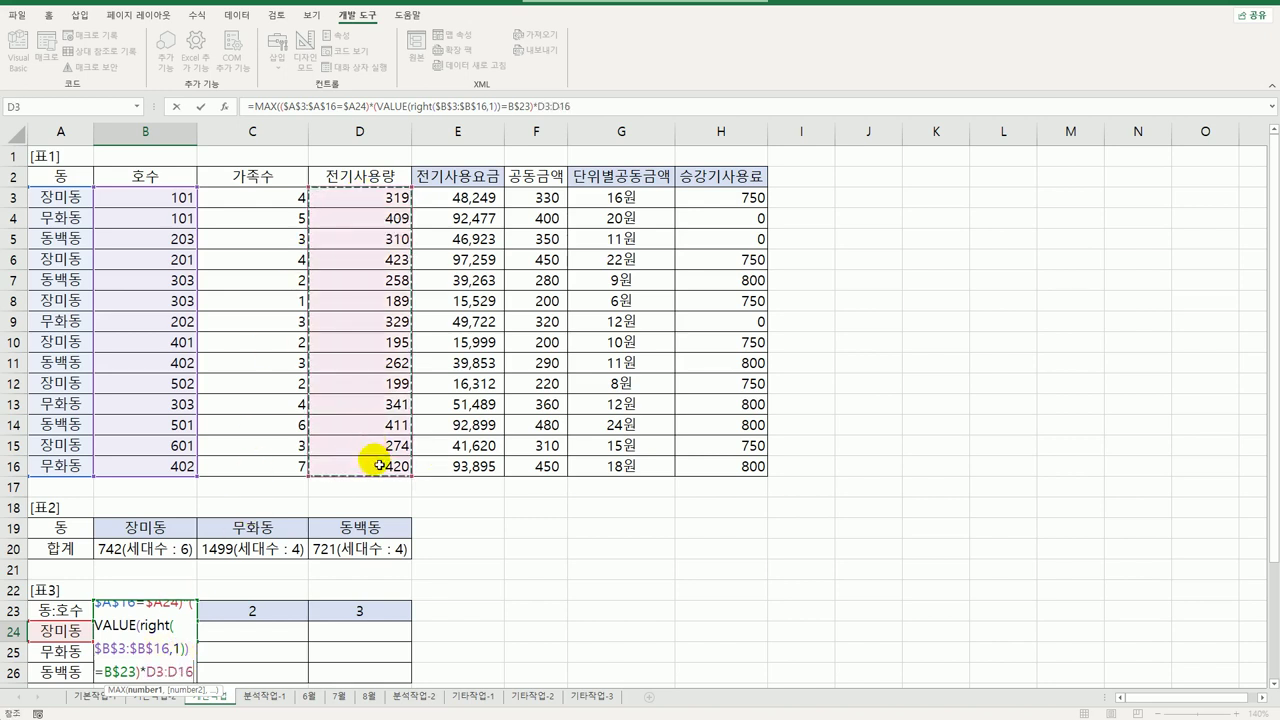
key(F4)
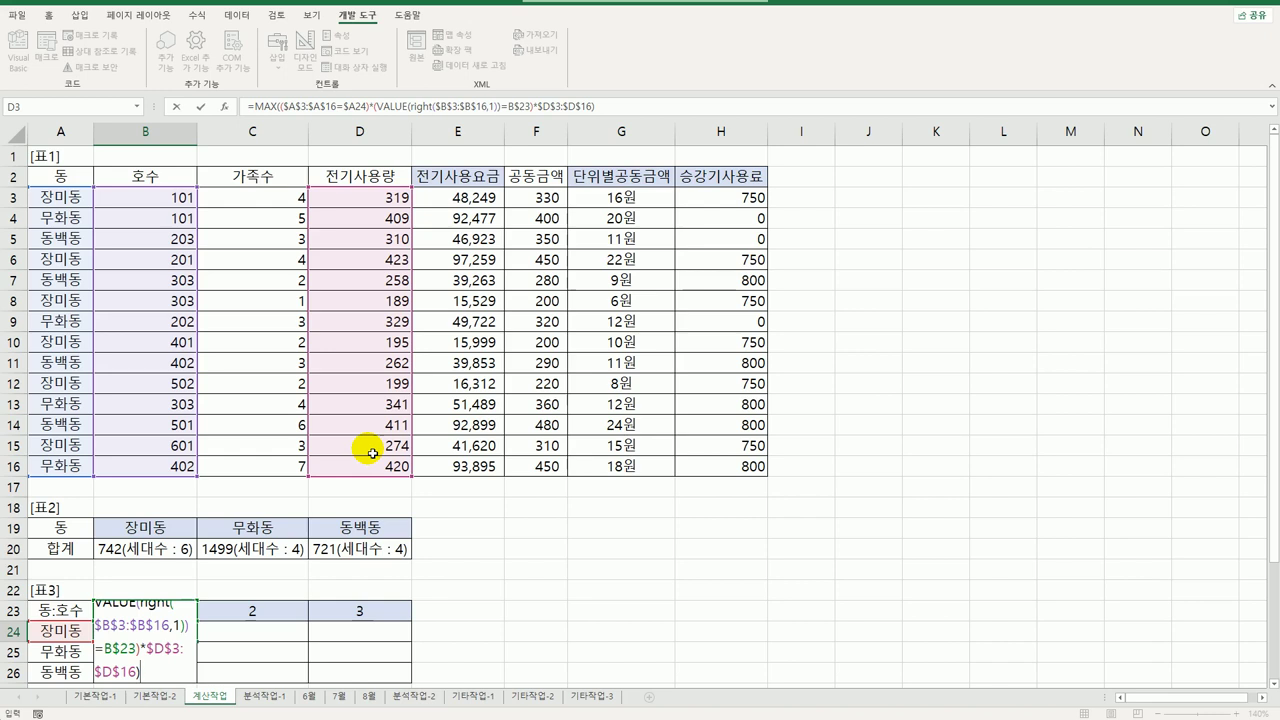
Enter B24's MAX formula as an array formula and fill it across the 표3 result range through D26
key(ctrl+shift+Return)
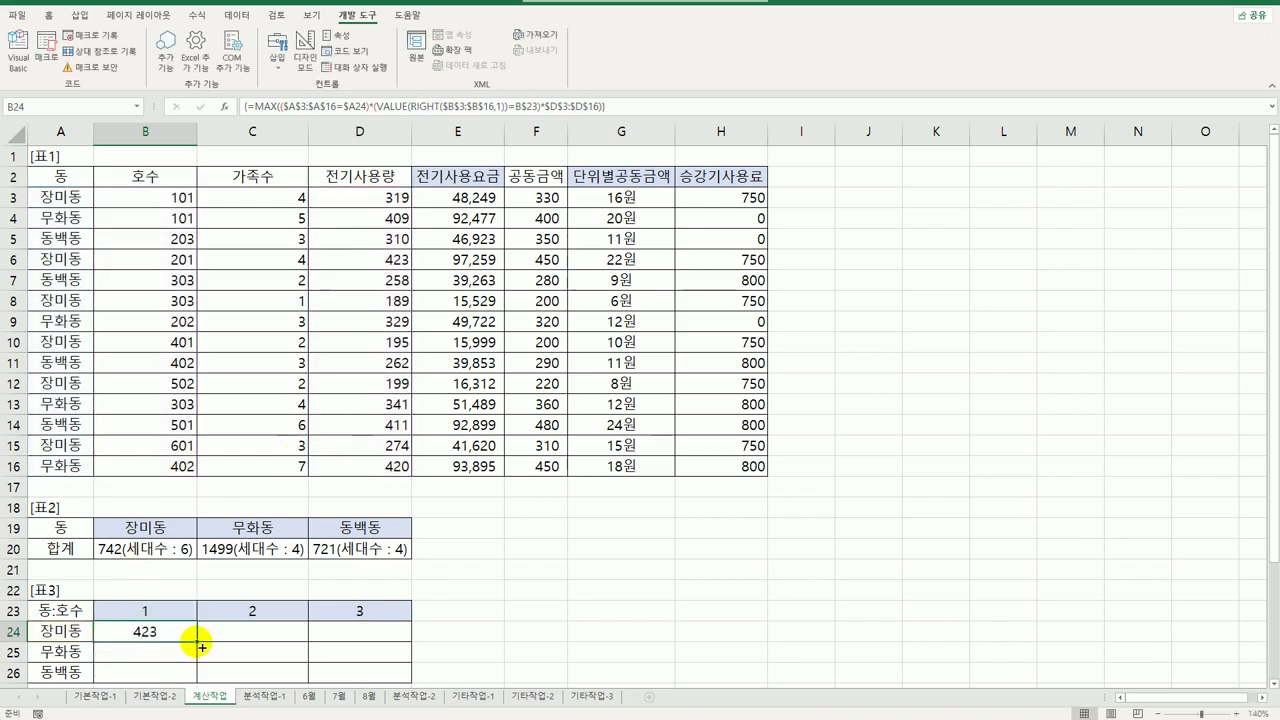
drag(201, 647, 400, 676)
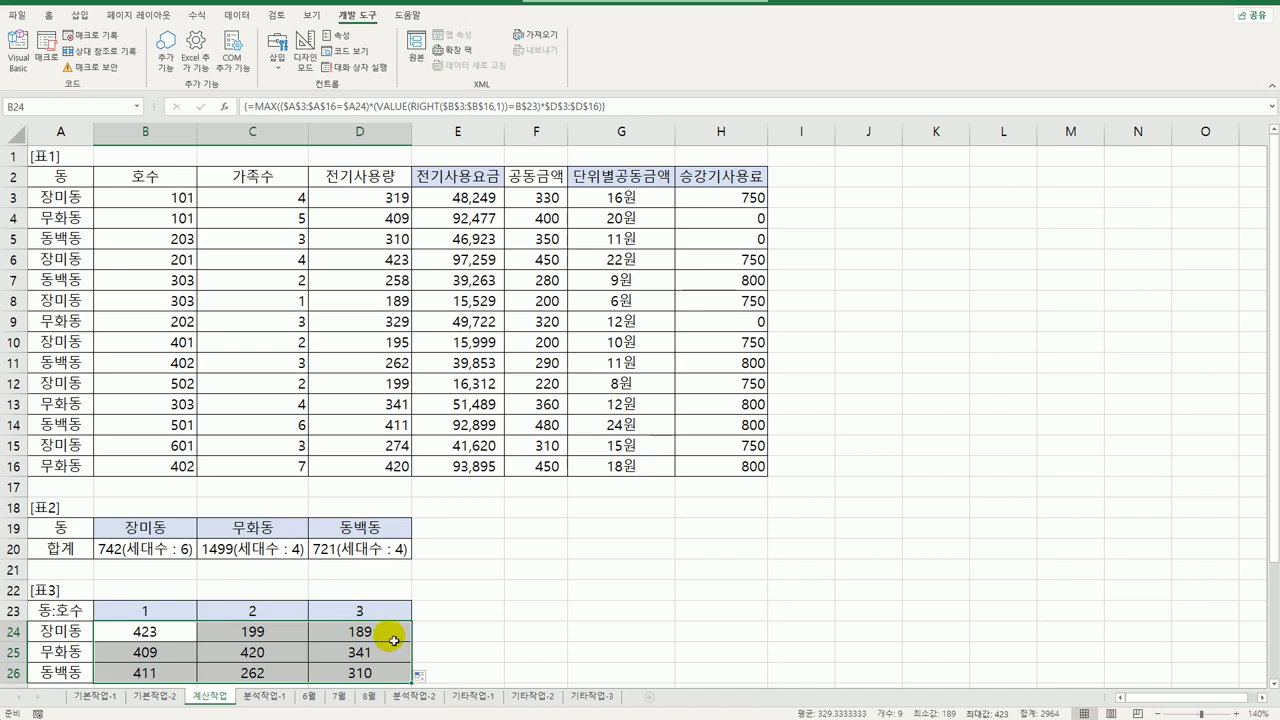
click(395, 642)
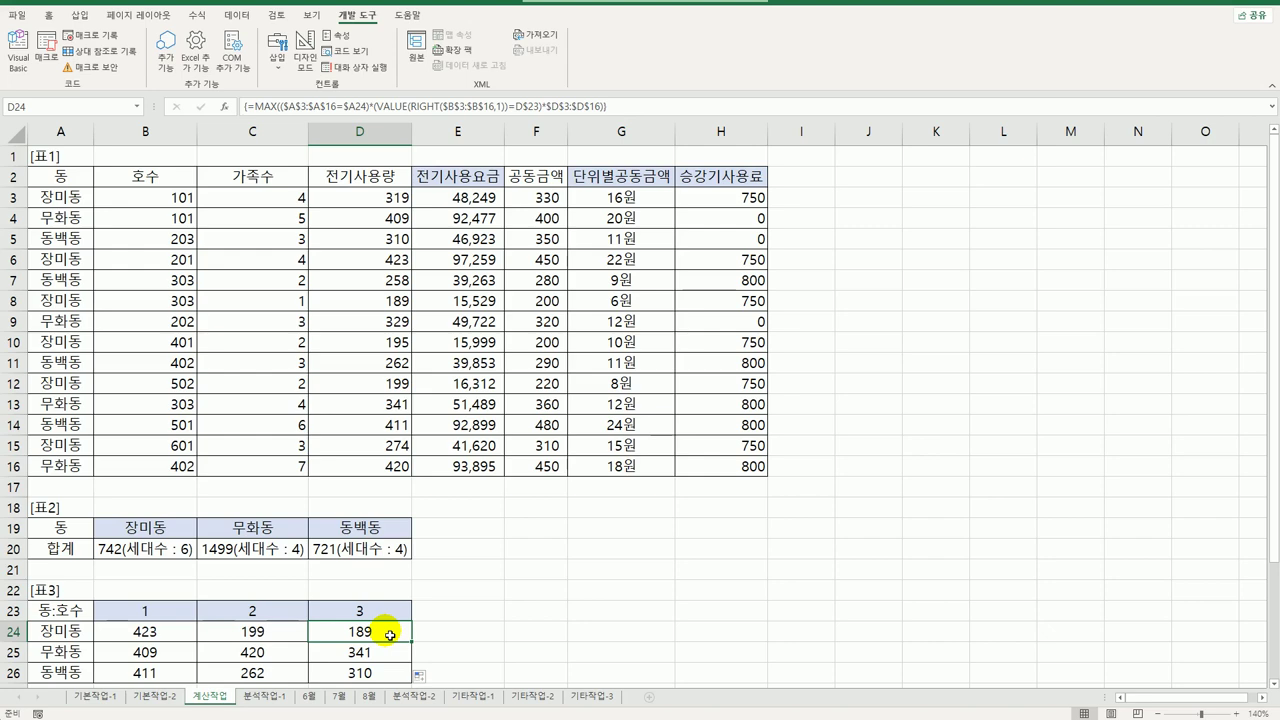
Select cell A3 on the 분석작업-1 sheet and start a data import from a text/CSV file
click(265, 696)
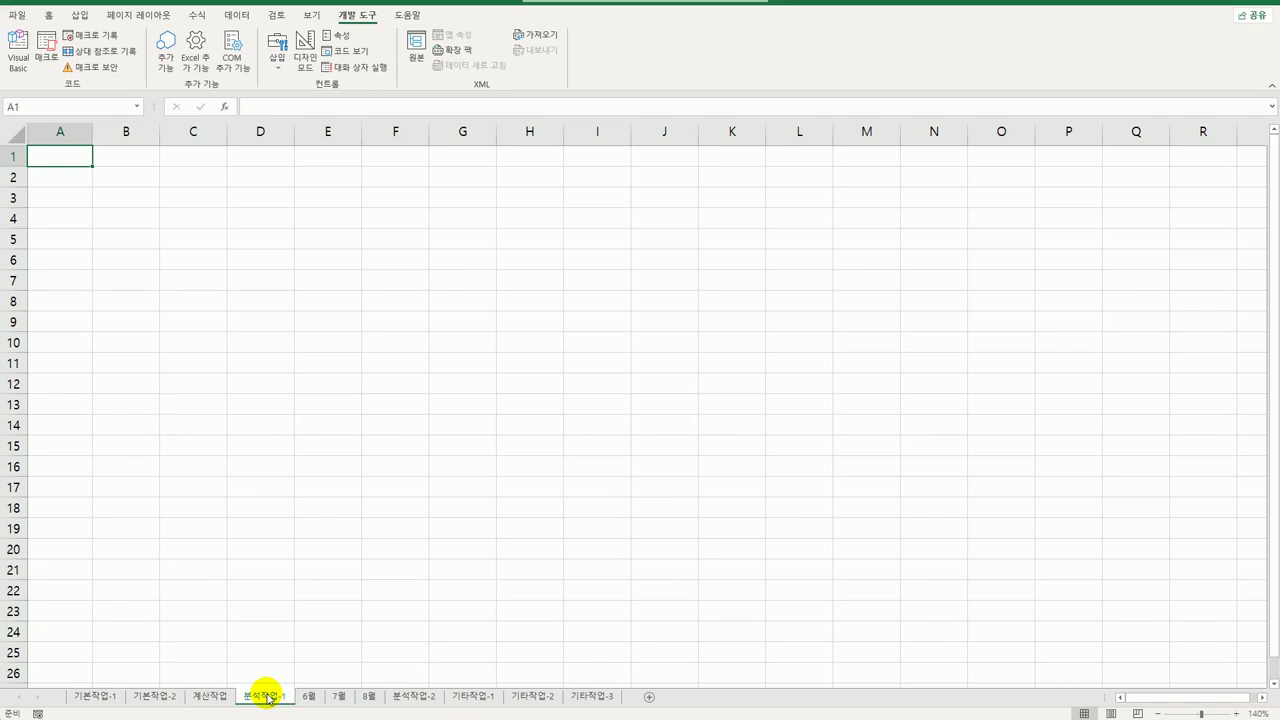
click(58, 206)
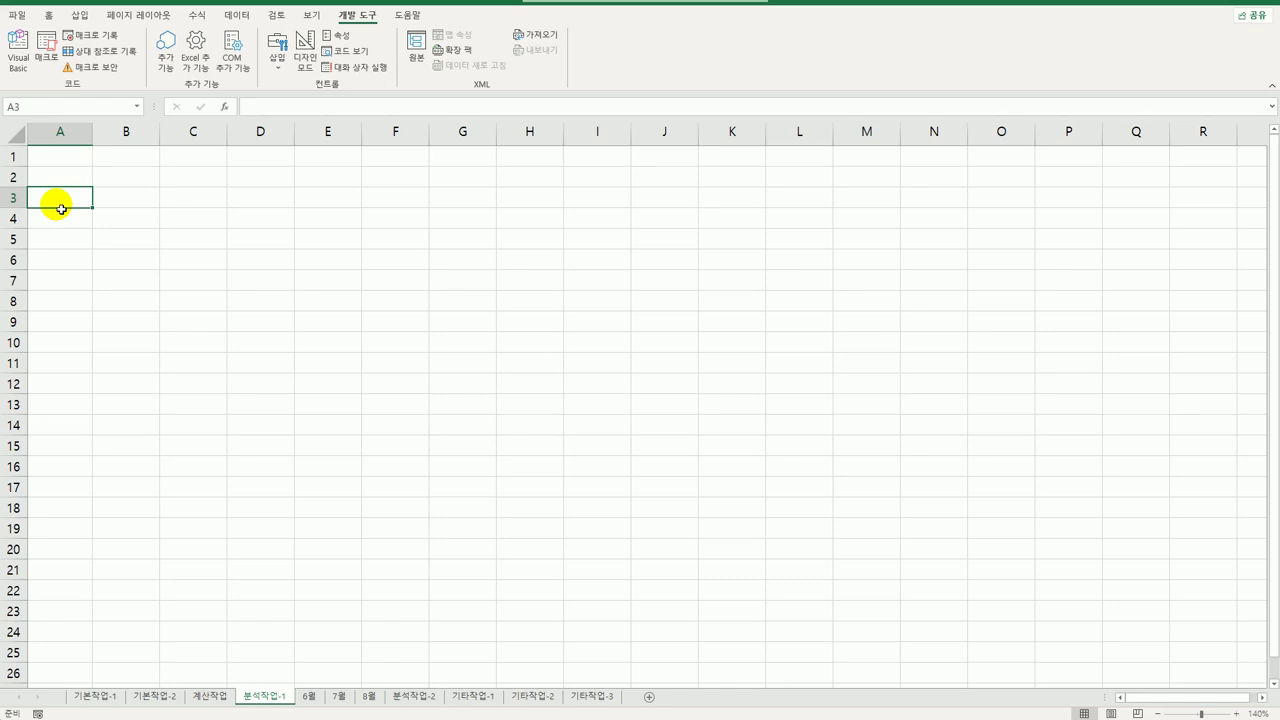
click(248, 22)
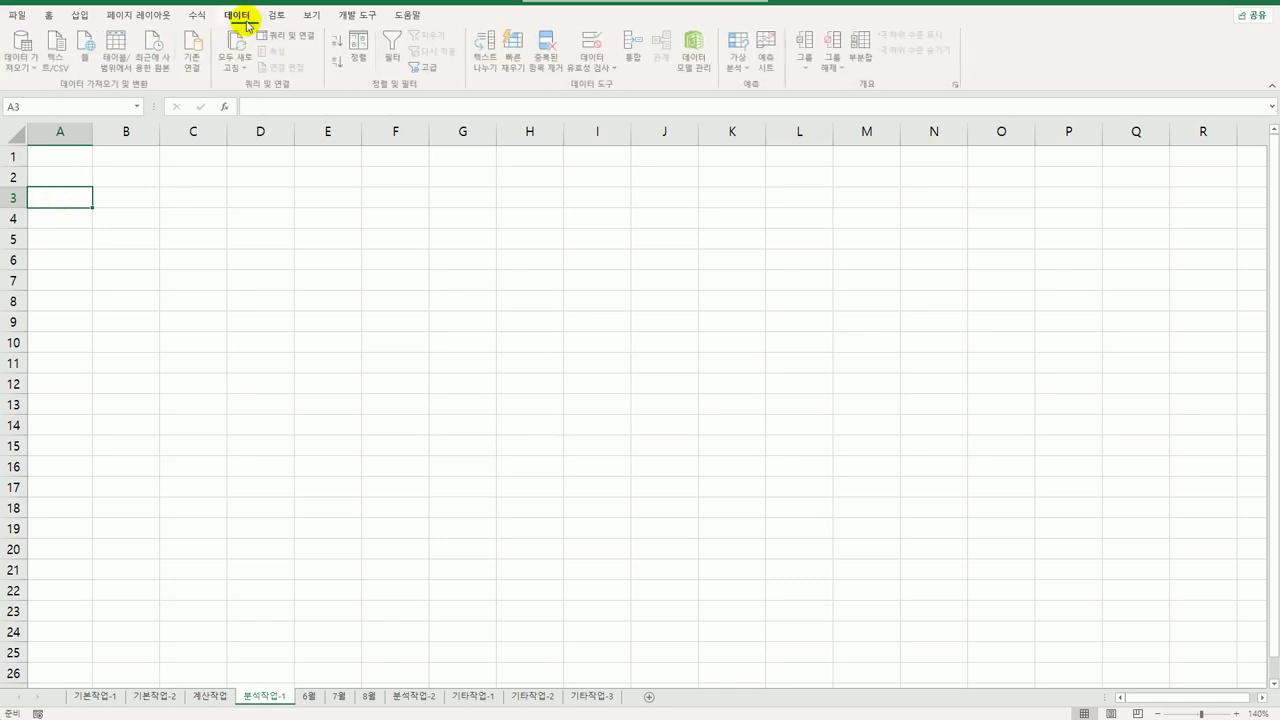
click(78, 16)
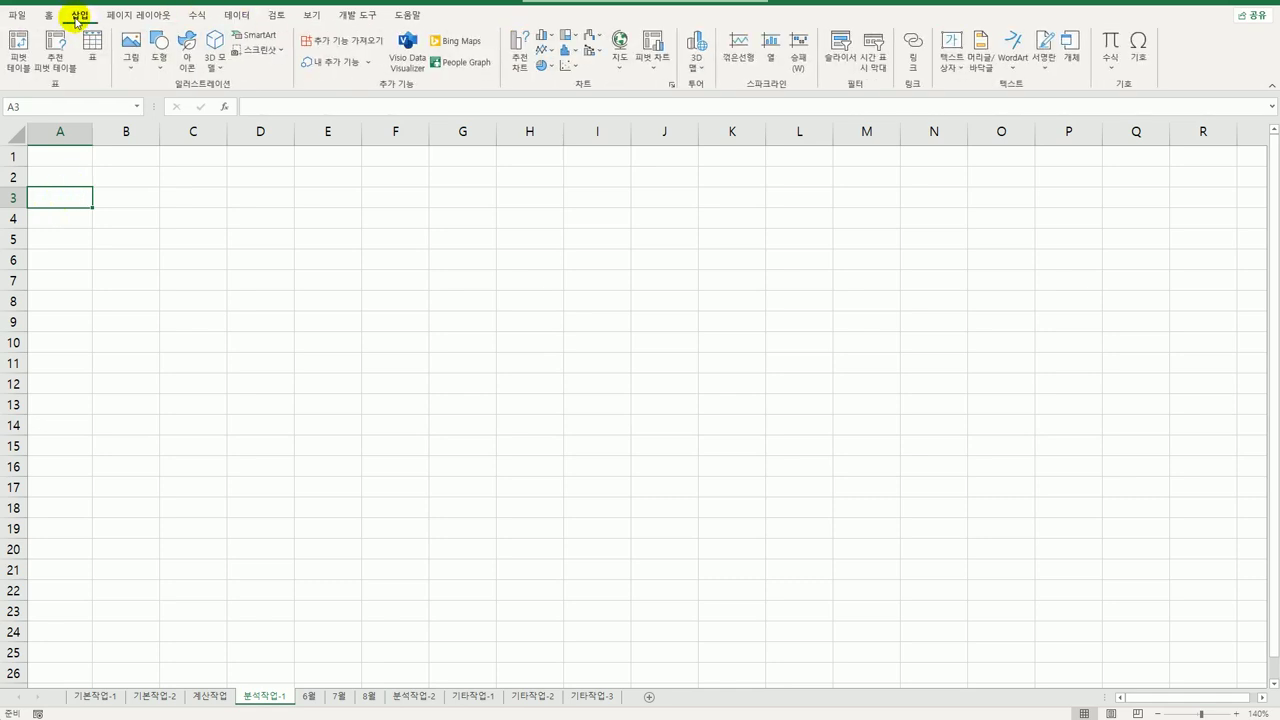
click(250, 18)
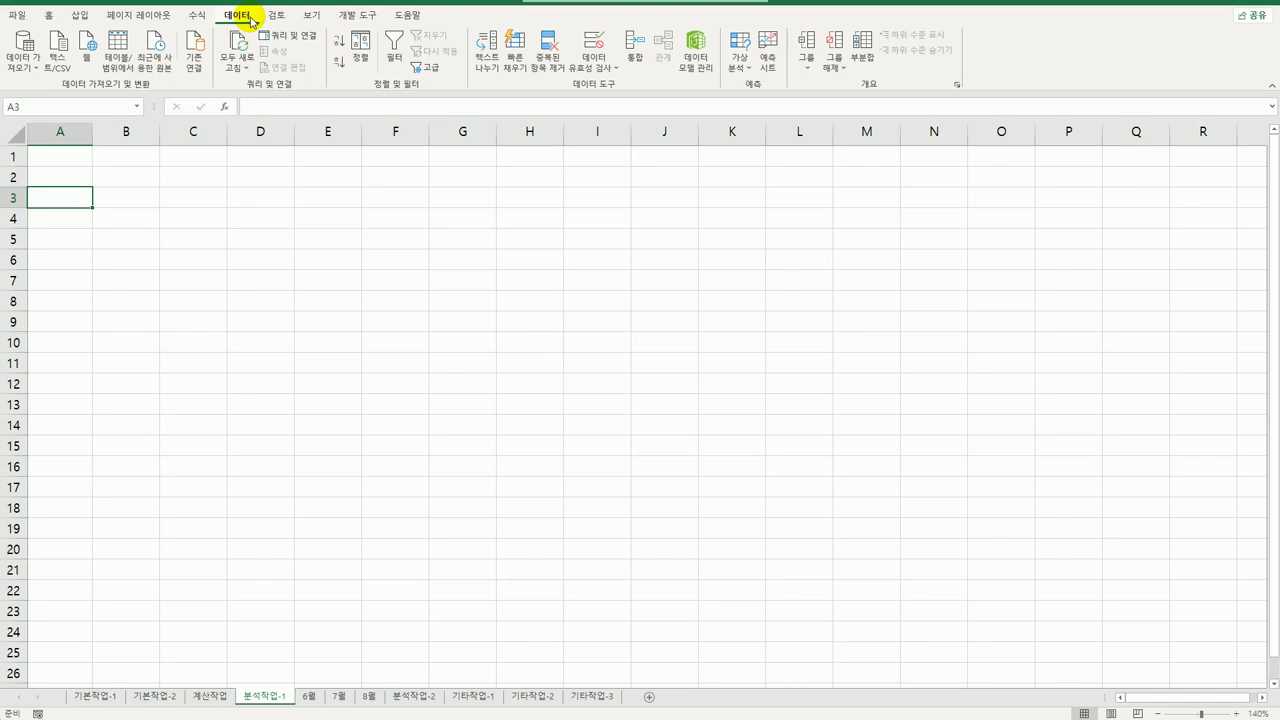
click(25, 68)
mouse_move(50, 91)
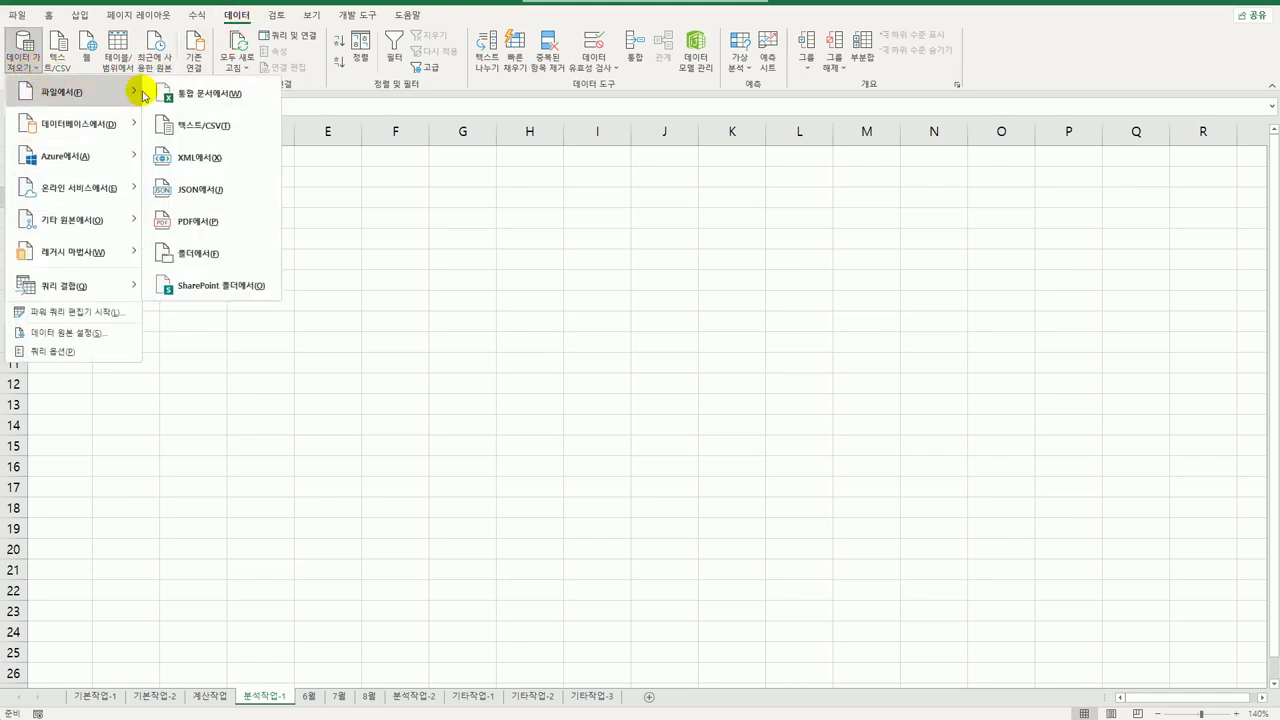
click(219, 128)
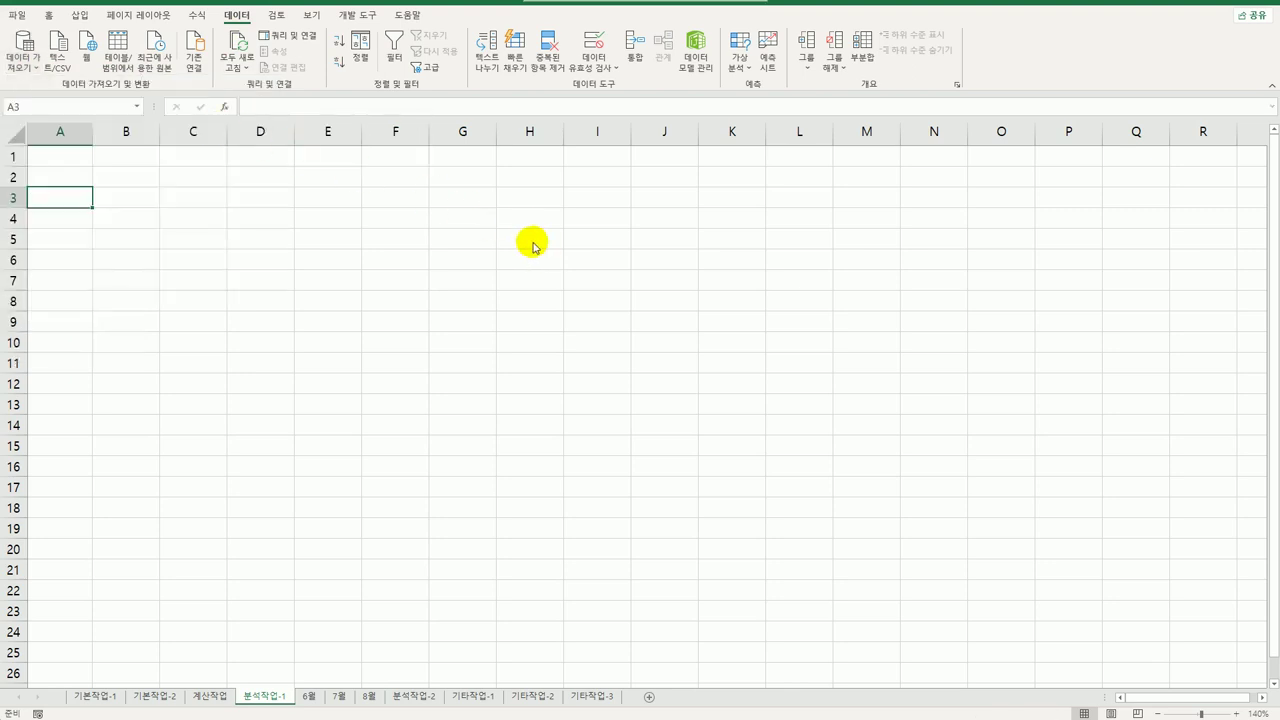
Choose the text file 온라인카페 in the 상시공략문제 folder as the import source and open its preview
drag(228, 5, 353, 85)
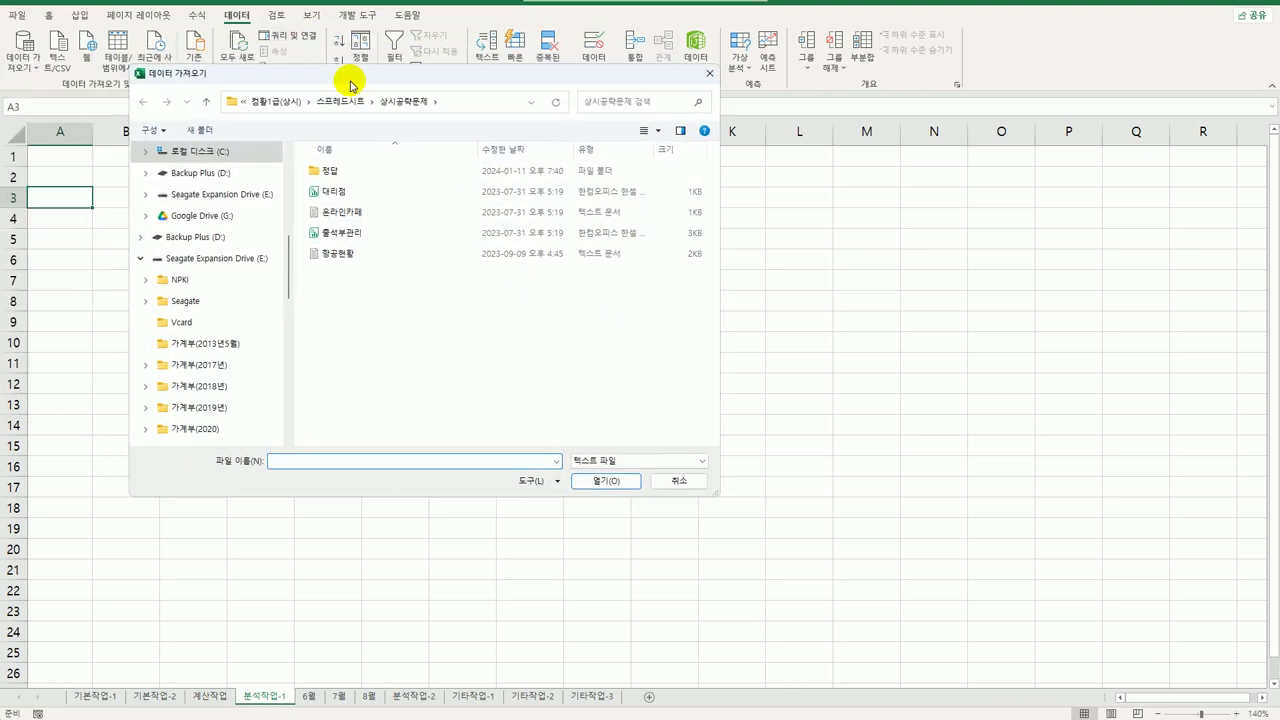
click(335, 211)
click(591, 483)
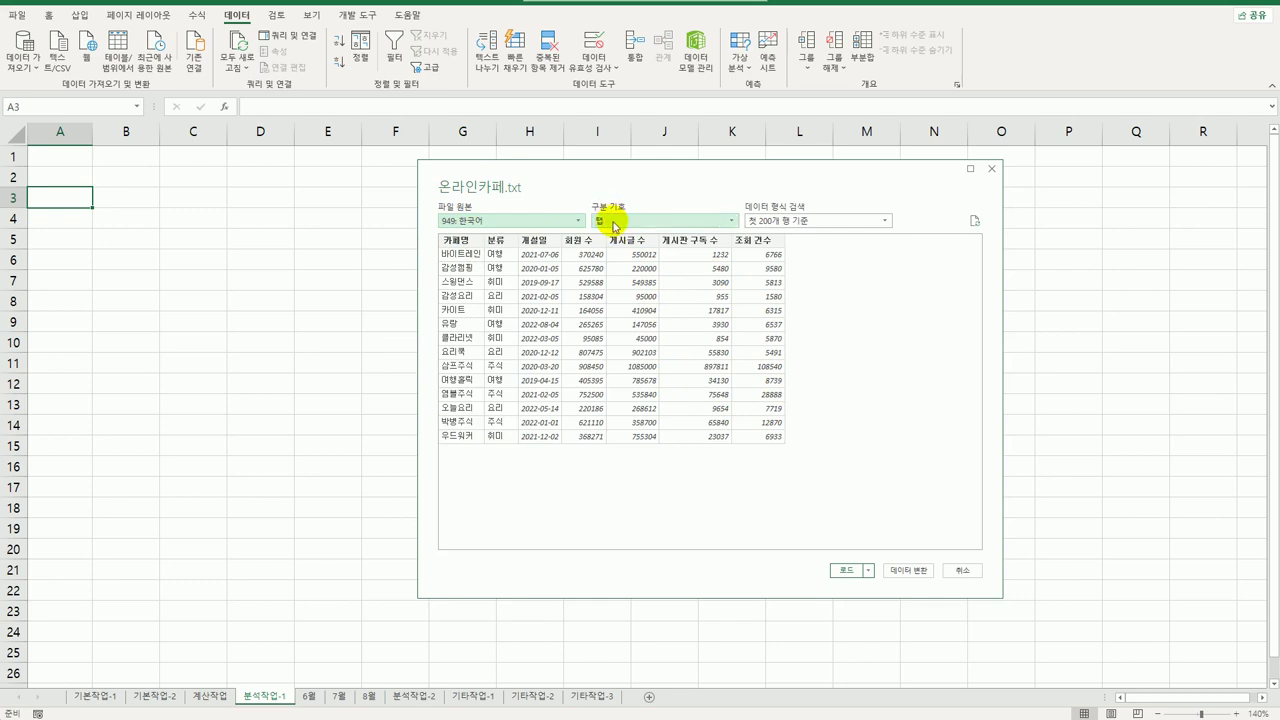
Load the 온라인카페 data as a PivotTable report at A3 of the existing 분석작업-1 sheet and add it to the data model
click(868, 570)
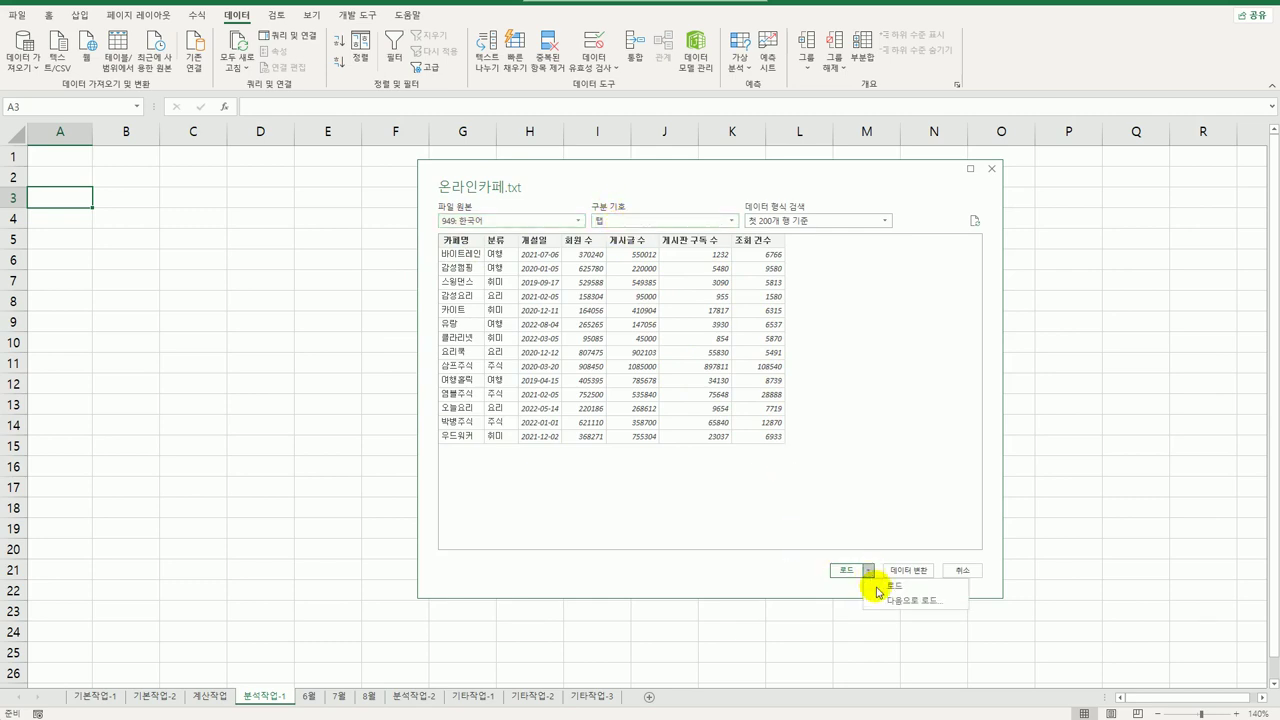
click(870, 604)
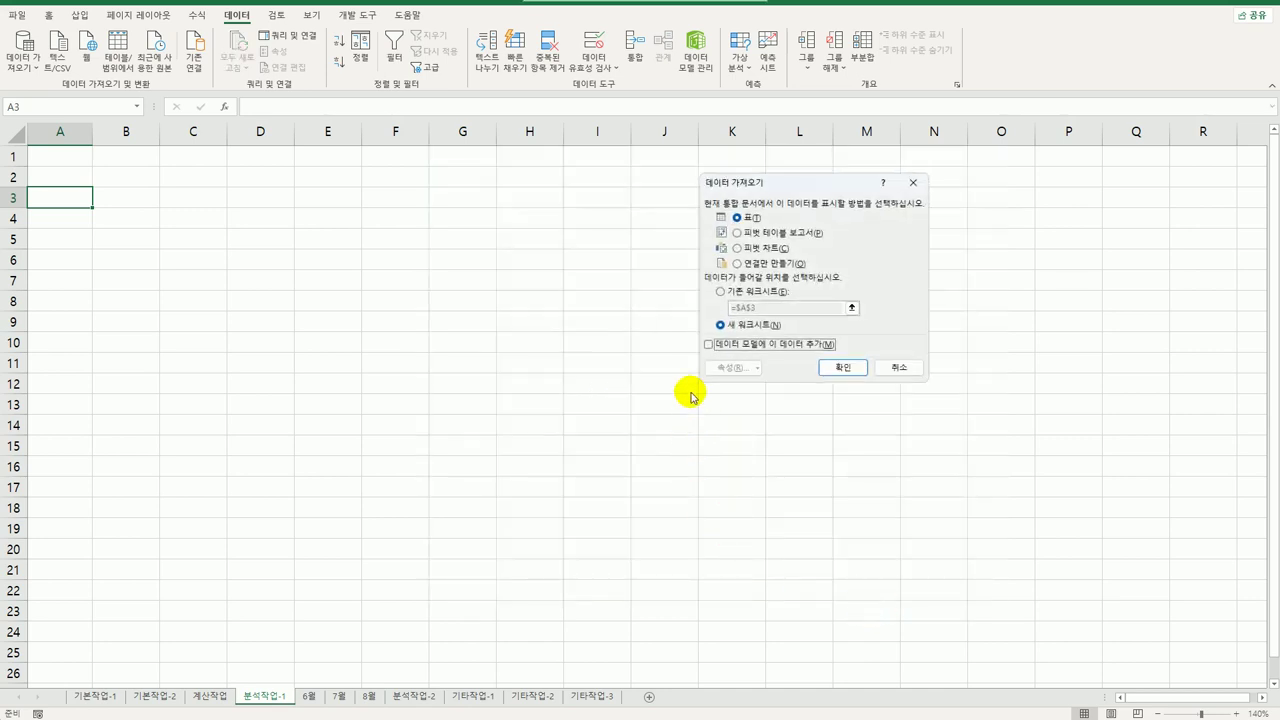
click(750, 233)
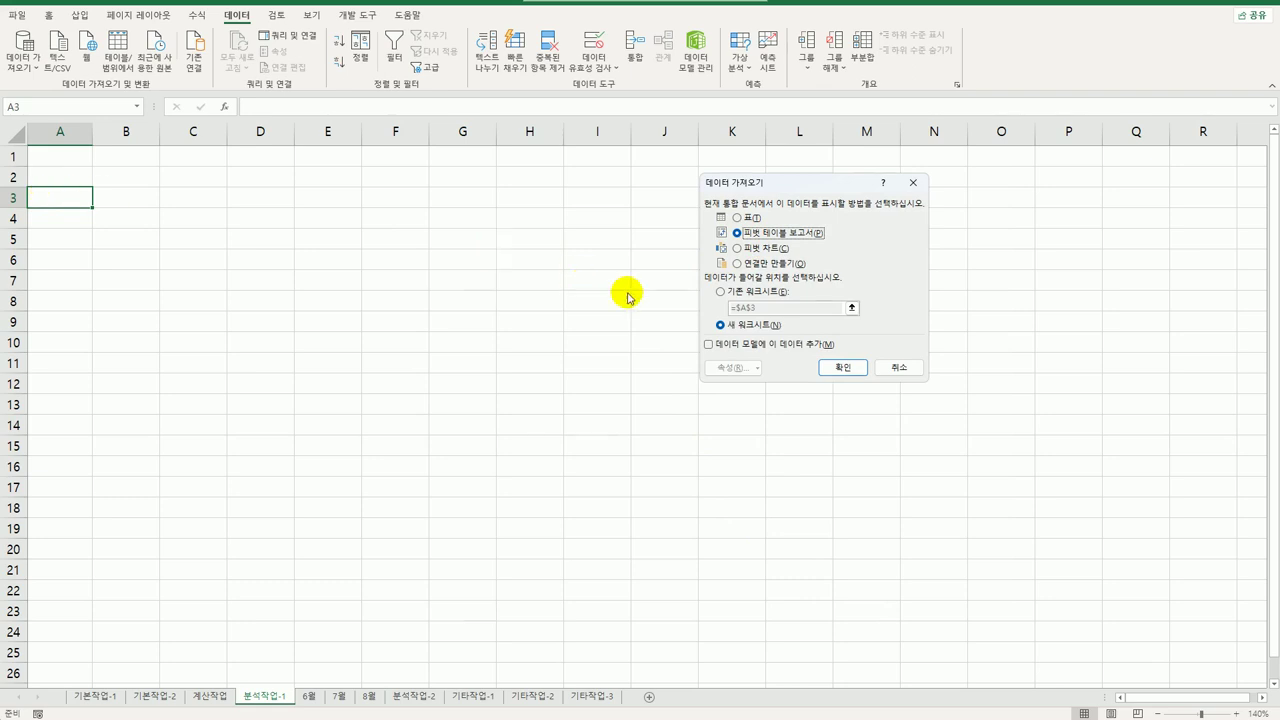
click(721, 292)
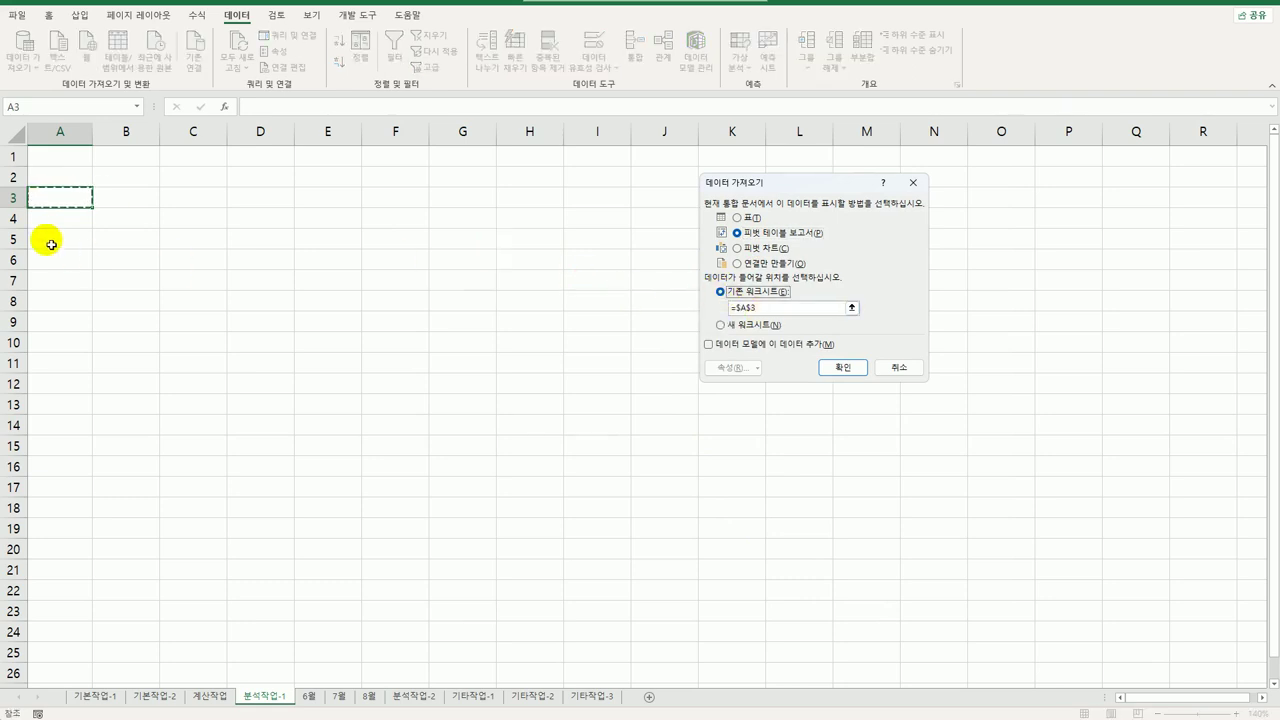
click(62, 197)
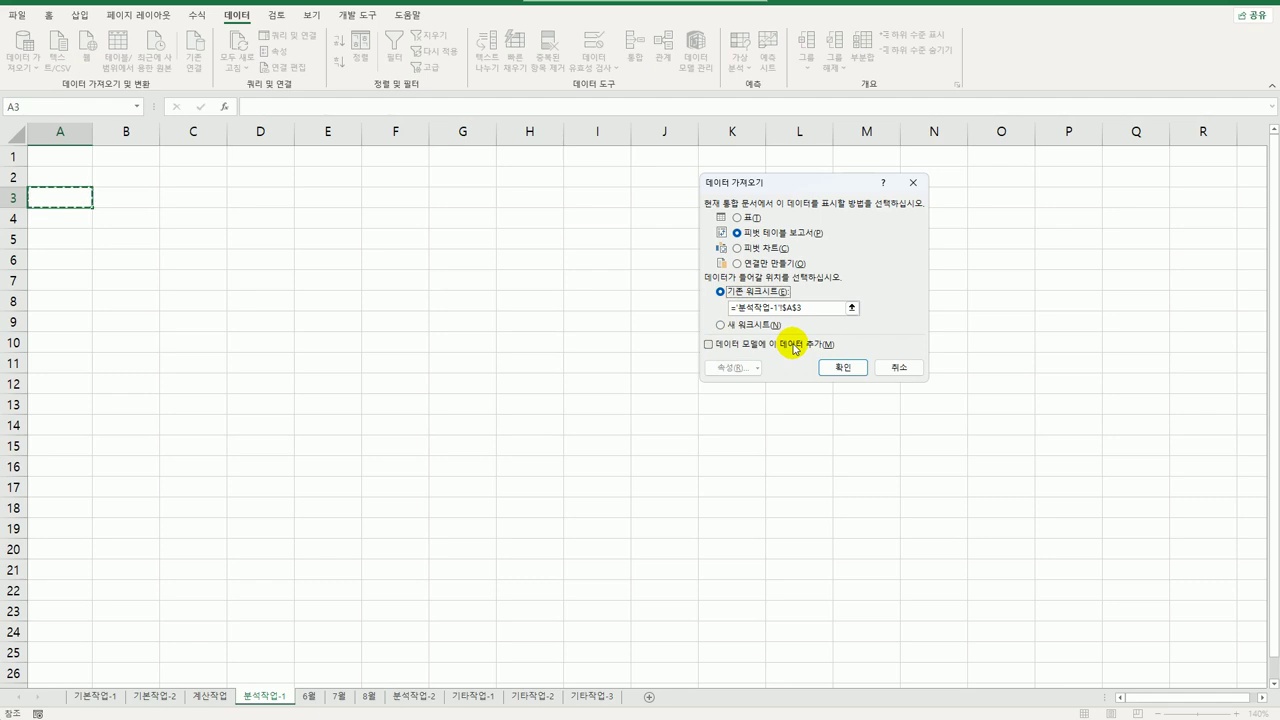
click(776, 348)
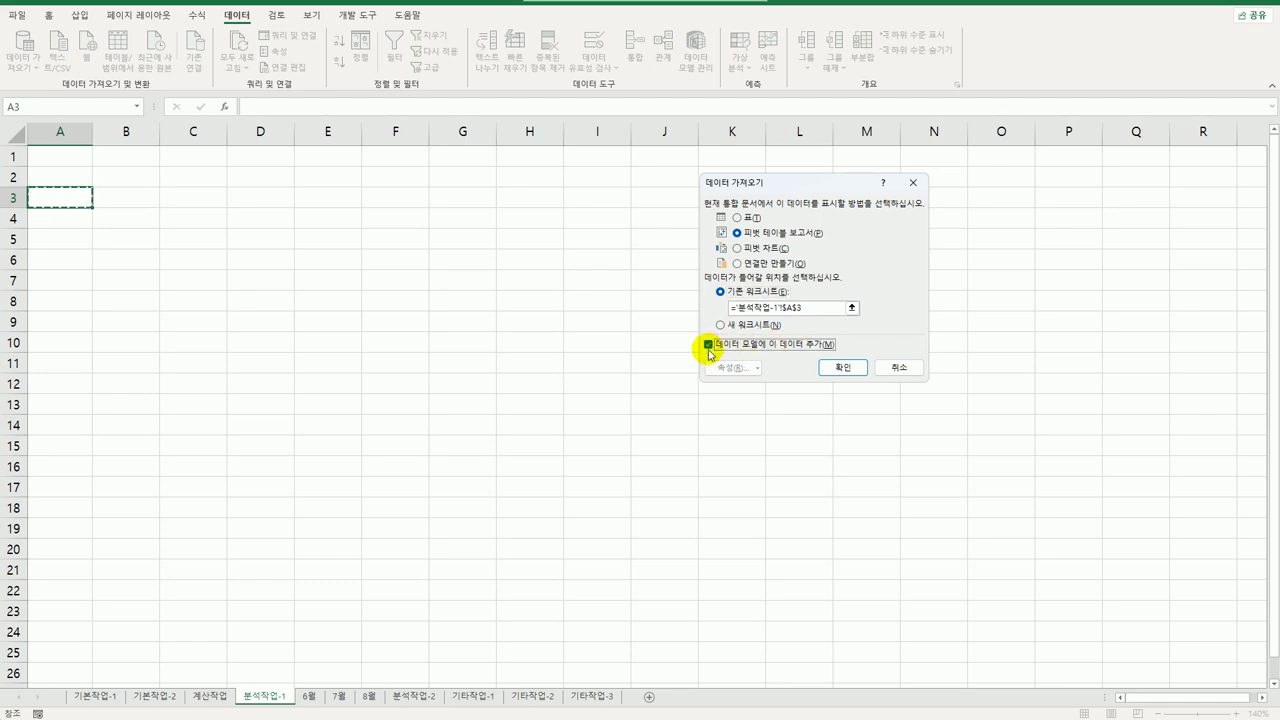
click(836, 368)
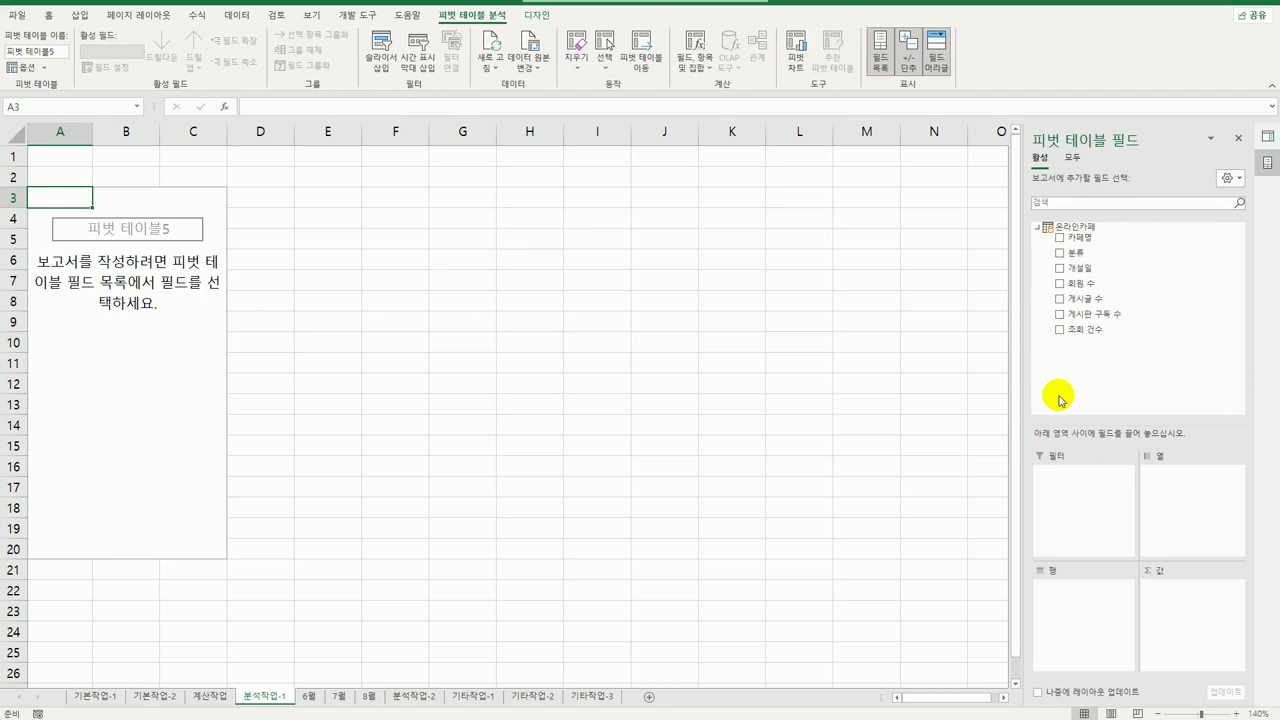
Lay out the PivotTable with 카페명 as filter, 개설일 as rows, 분류 as columns and 회원 수 as values
drag(1082, 238, 1061, 518)
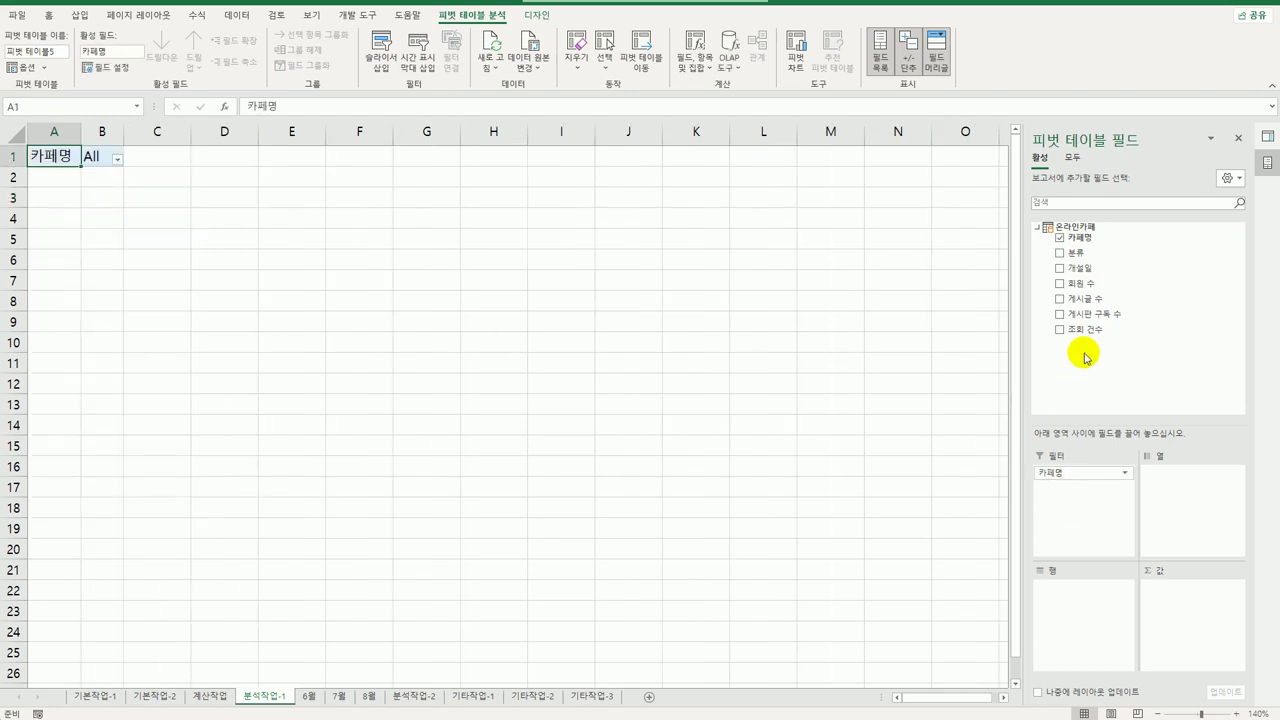
drag(1082, 268, 1132, 636)
drag(1080, 253, 1186, 505)
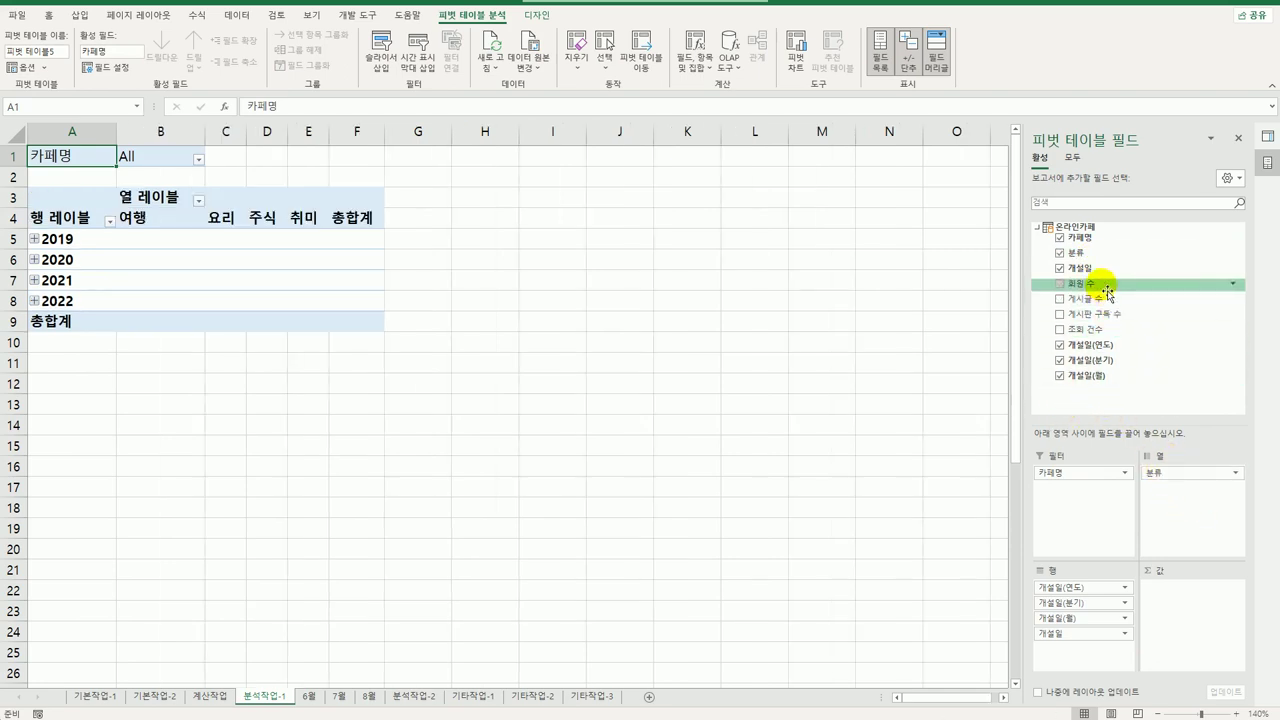
drag(1107, 295, 1165, 643)
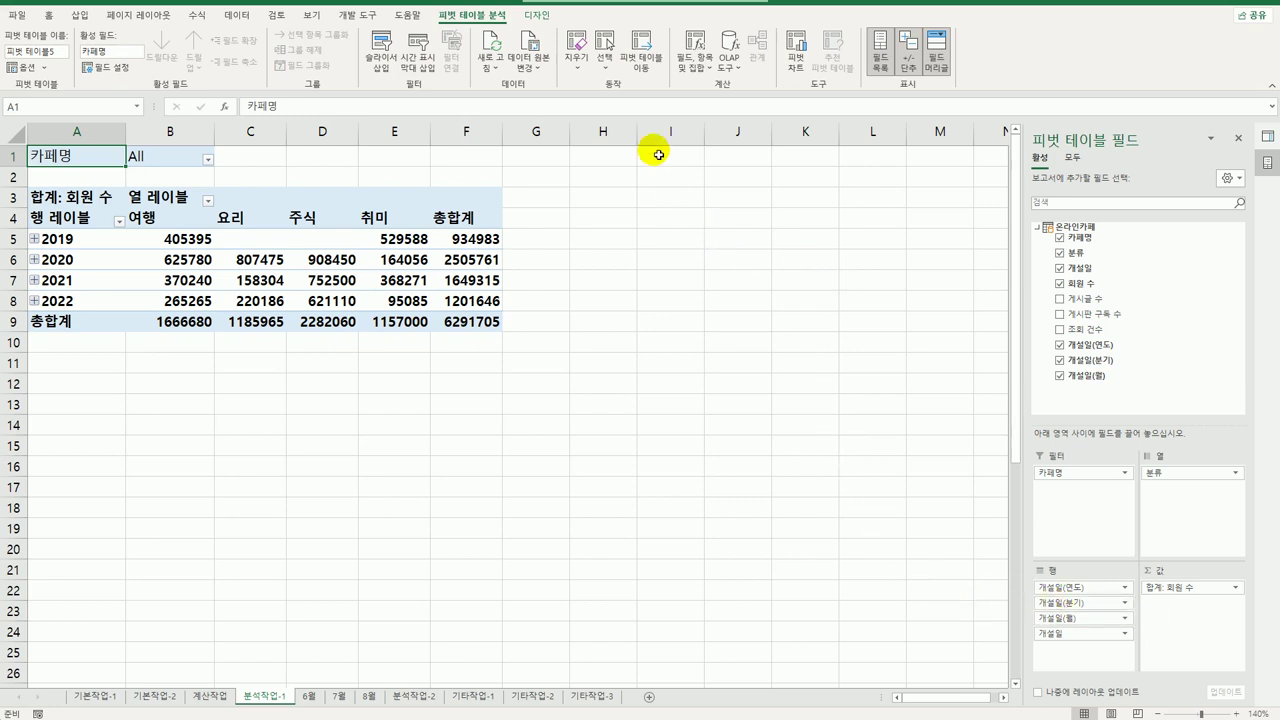
Change the PivotTable's report layout to tabular form (테이블 형식으로 표시)
click(537, 15)
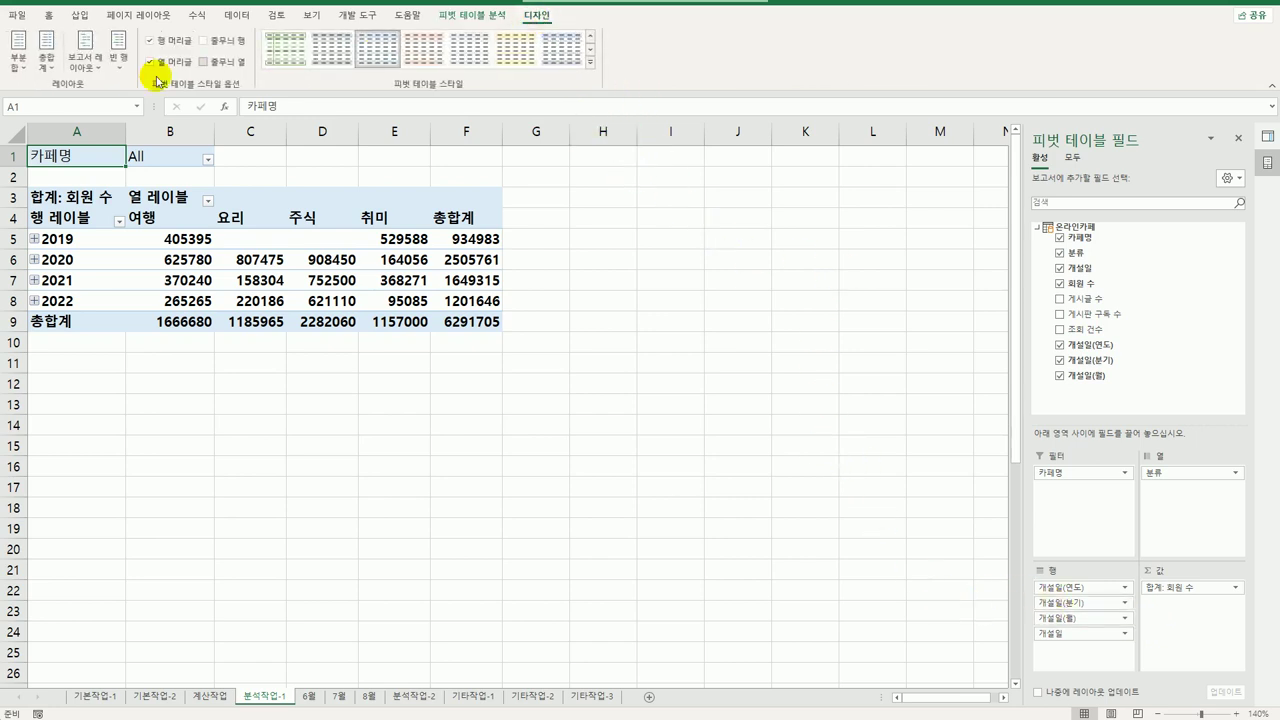
click(96, 73)
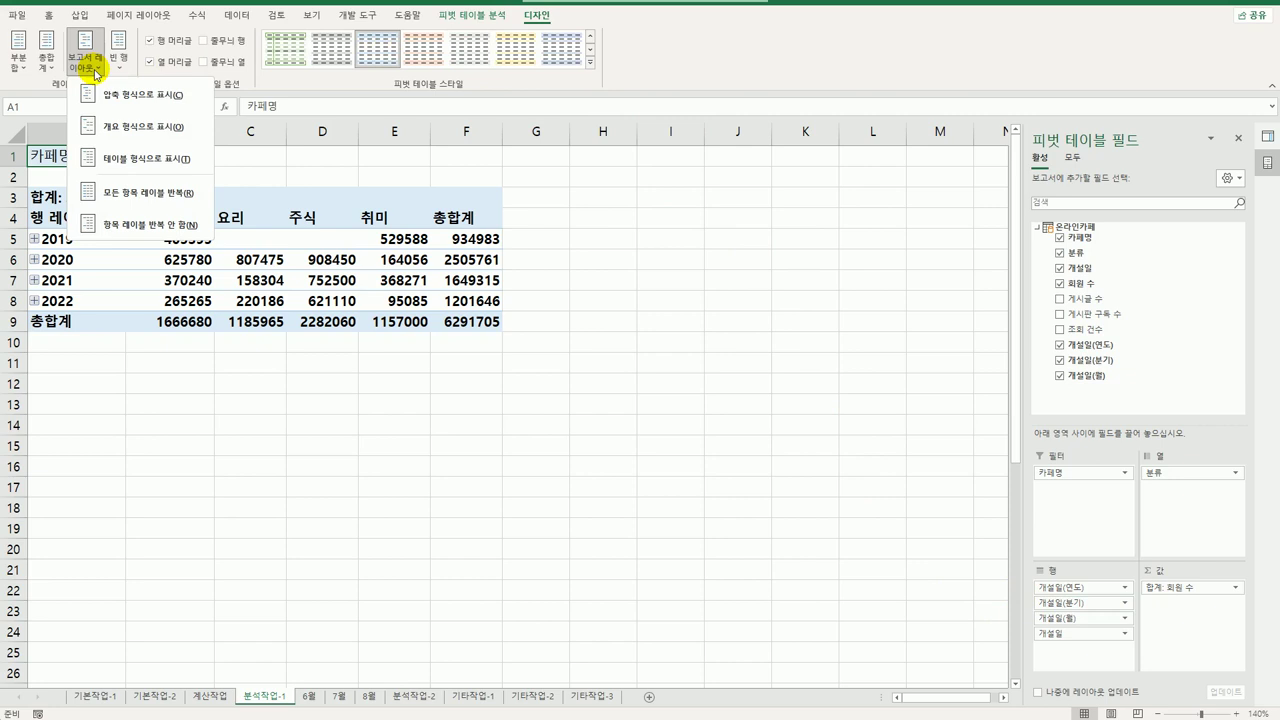
click(127, 164)
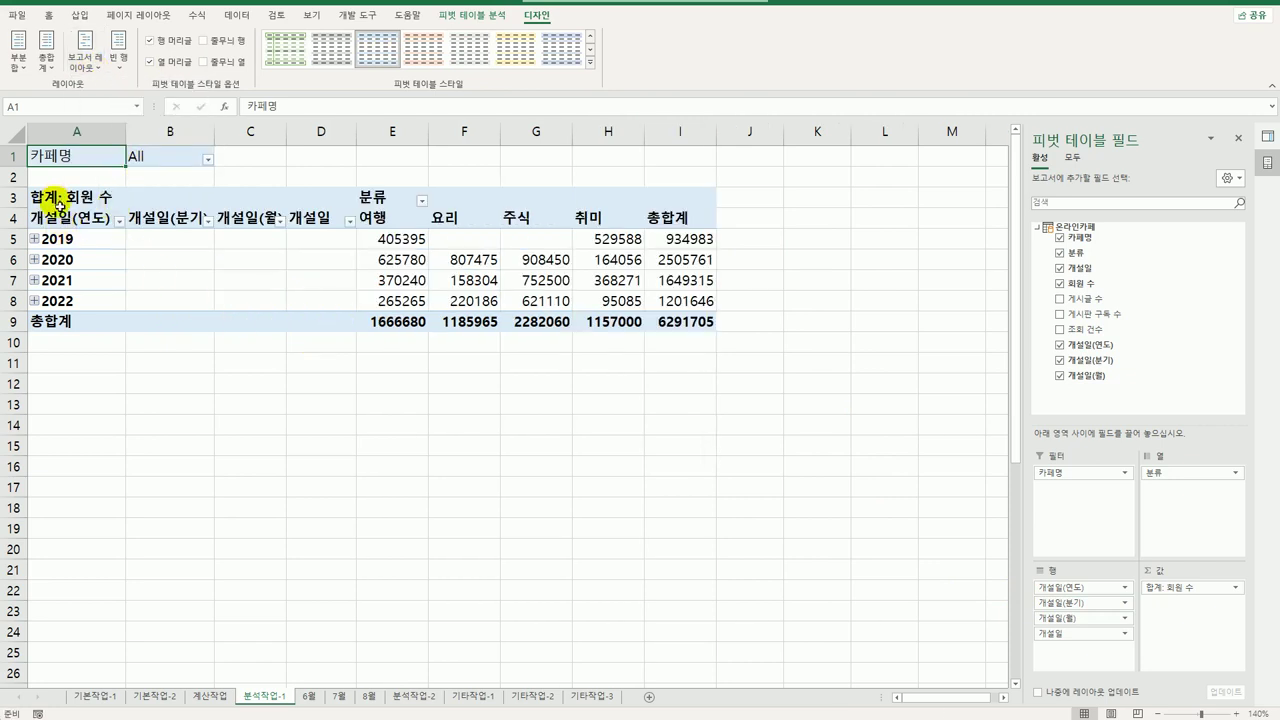
Group the 개설일 dates by year (연) only and hide the PivotTable's expand/collapse buttons
click(66, 242)
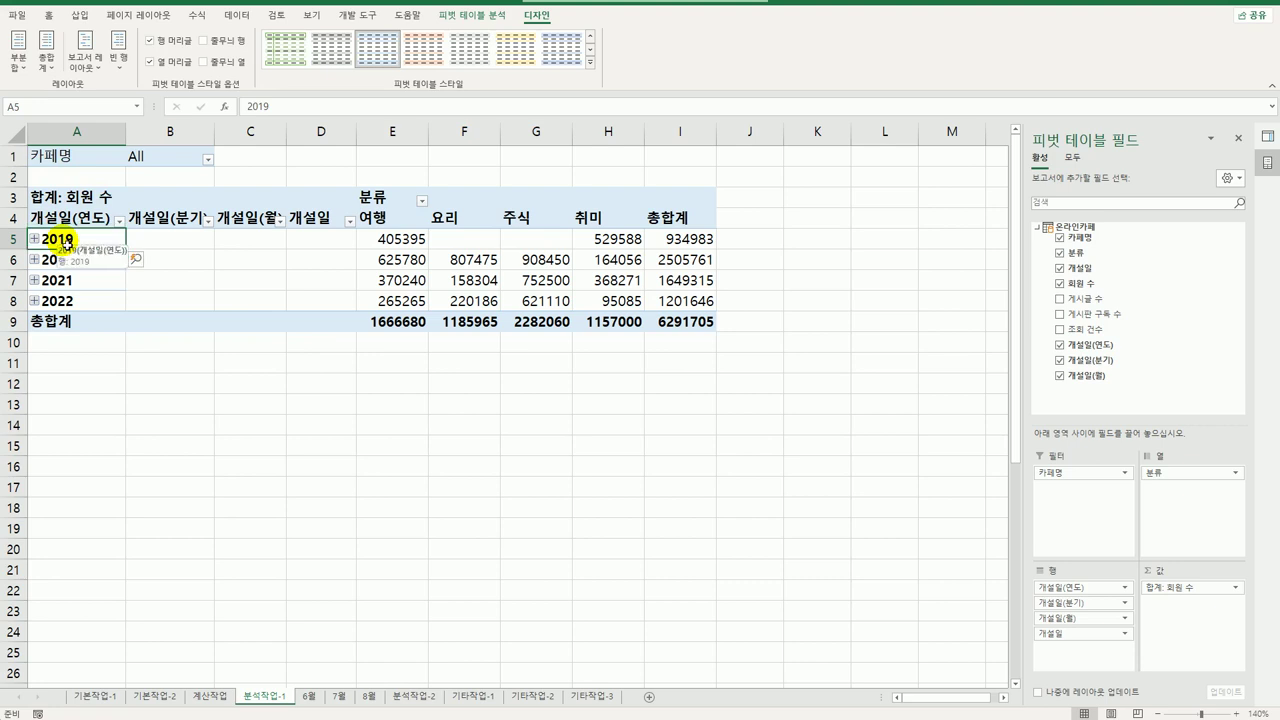
right_click(66, 242)
click(150, 428)
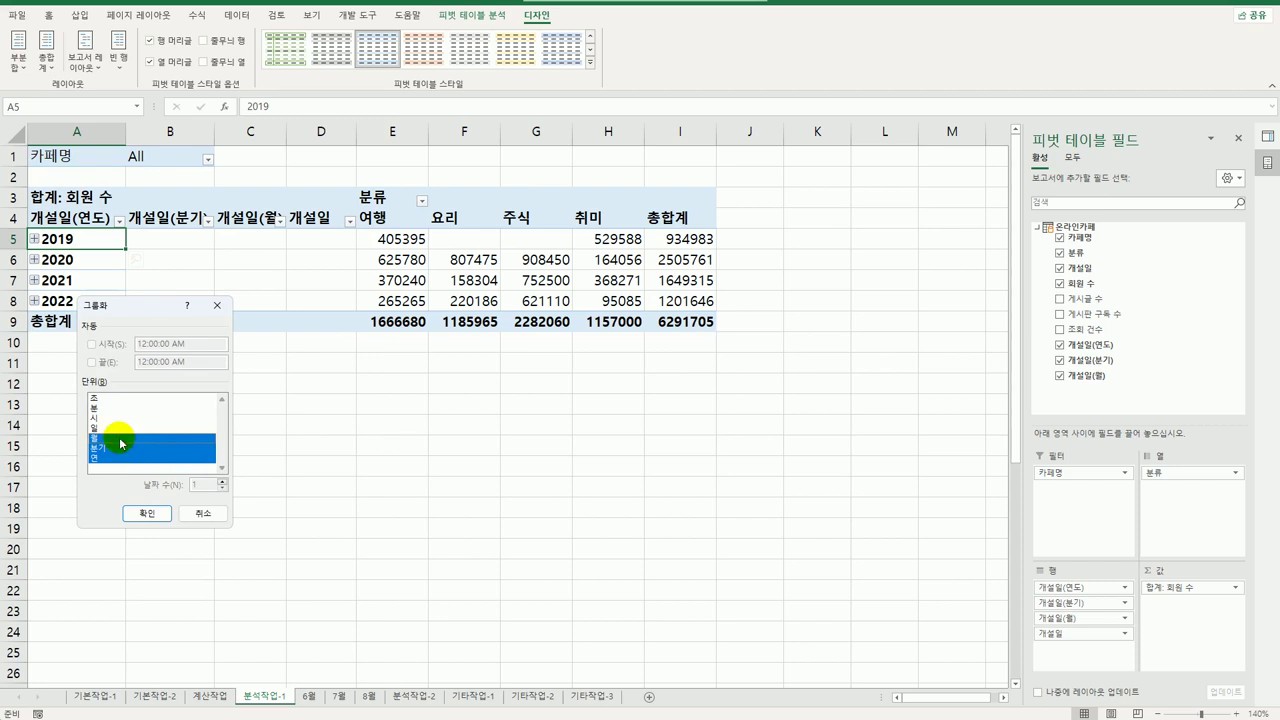
click(108, 437)
click(118, 447)
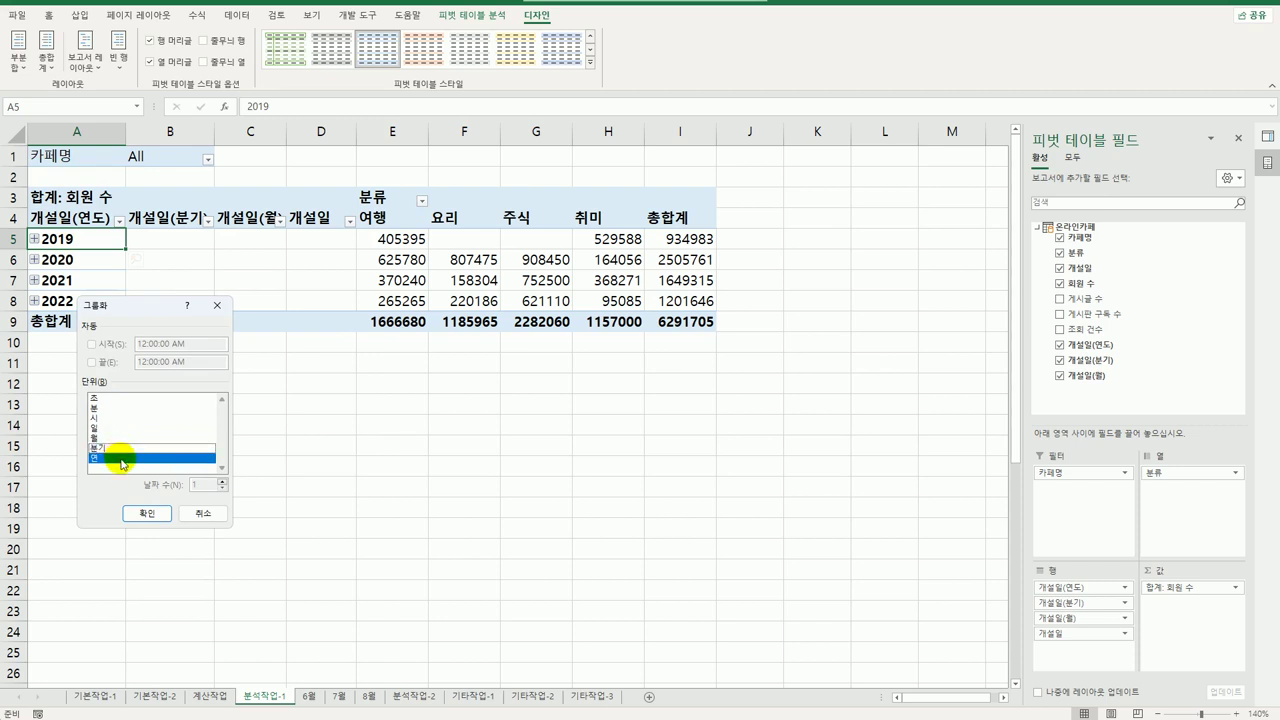
click(147, 513)
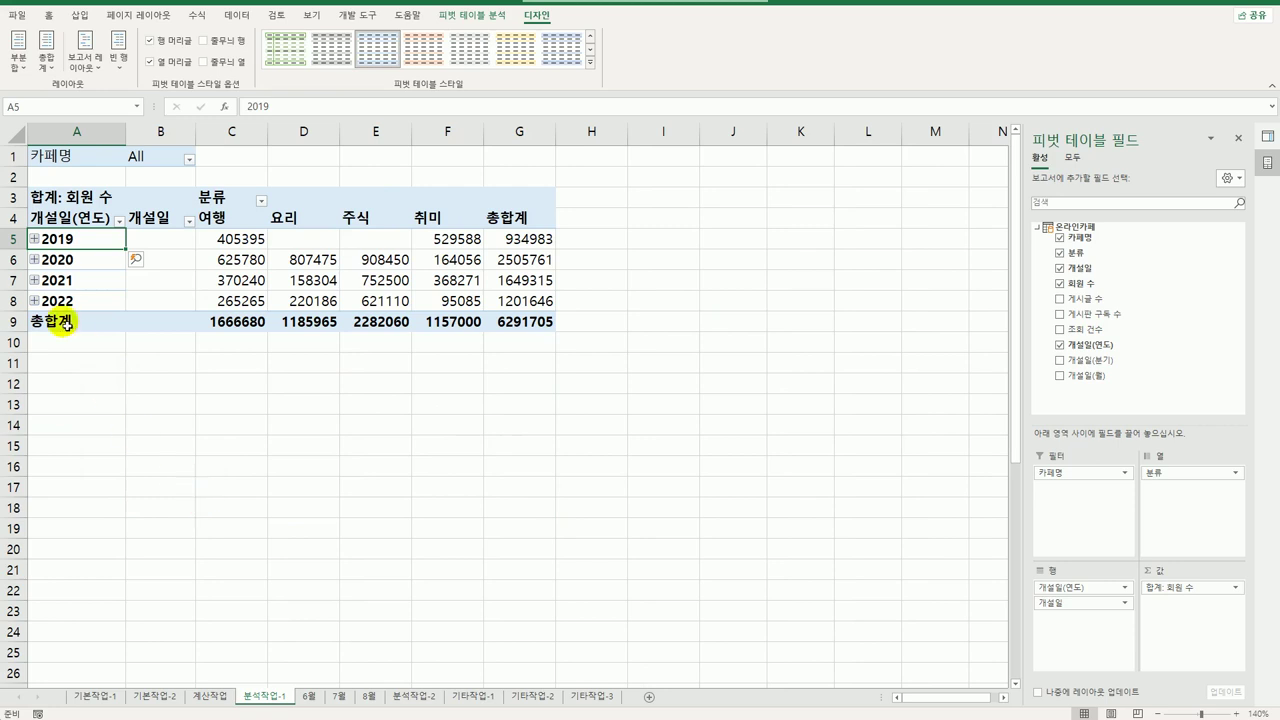
click(489, 16)
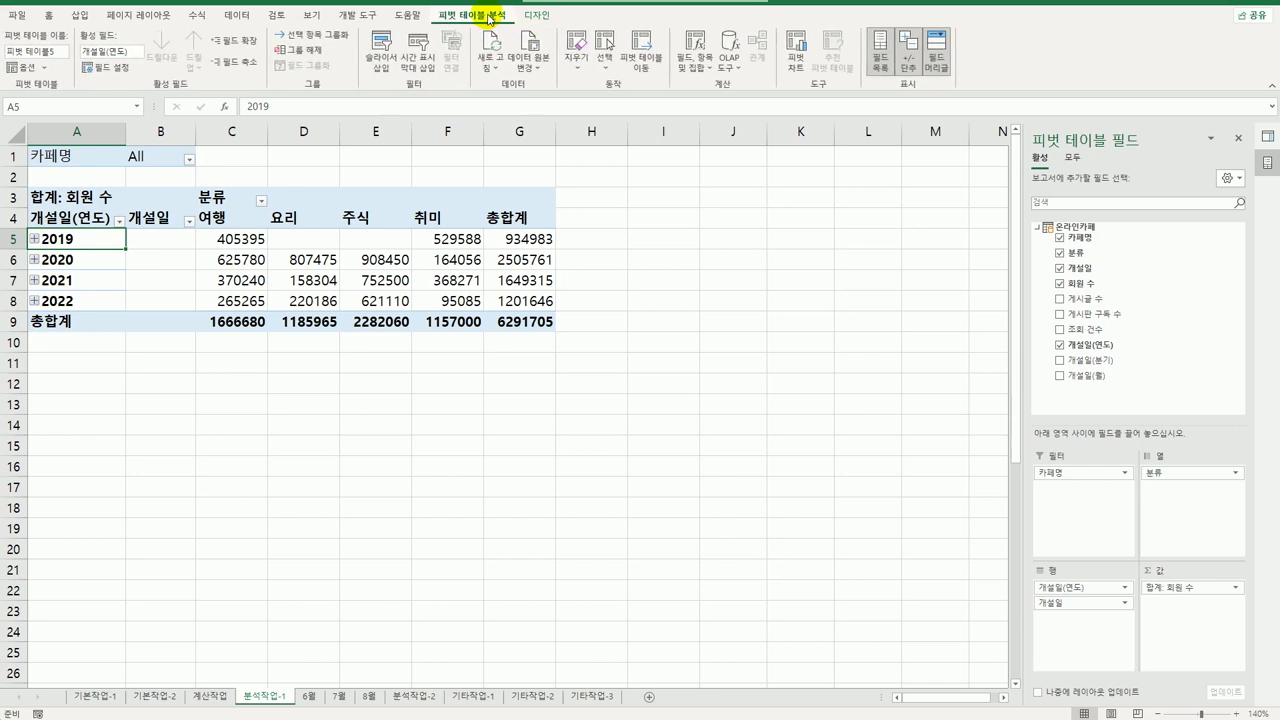
click(908, 46)
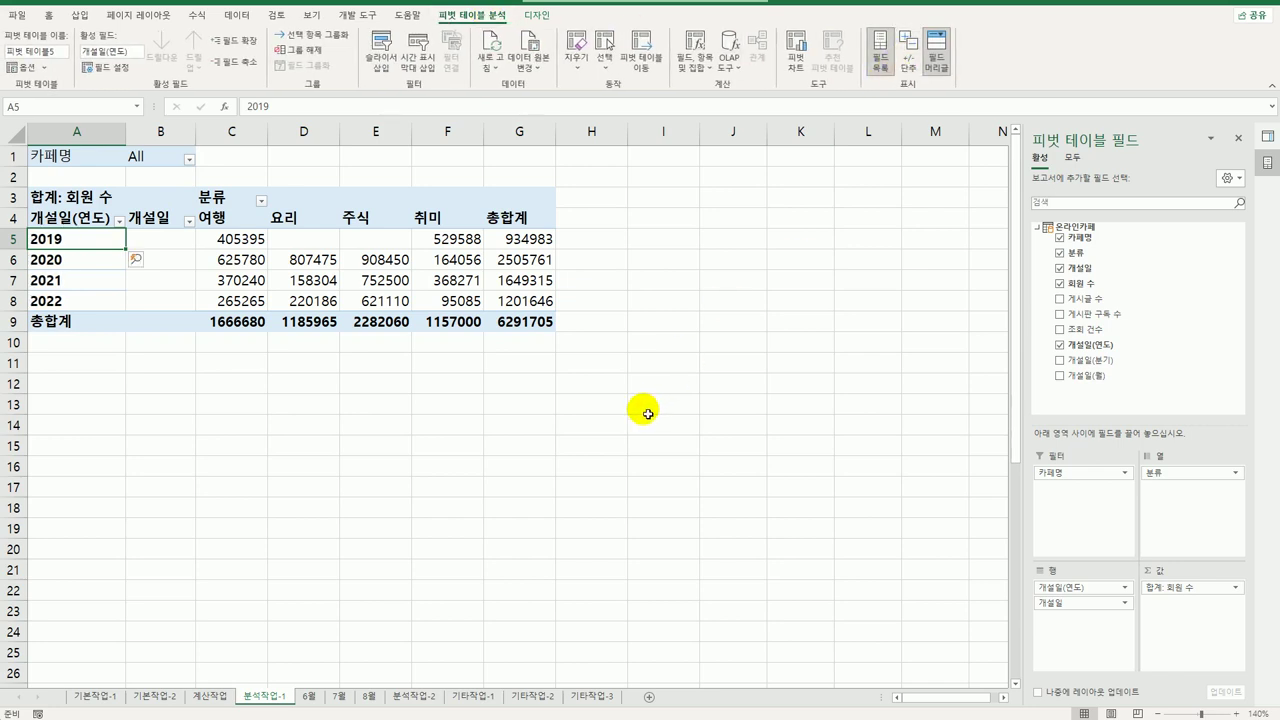
Format the 합계: 회원 수 value field as a number (숫자) with the 1000 separator
click(78, 200)
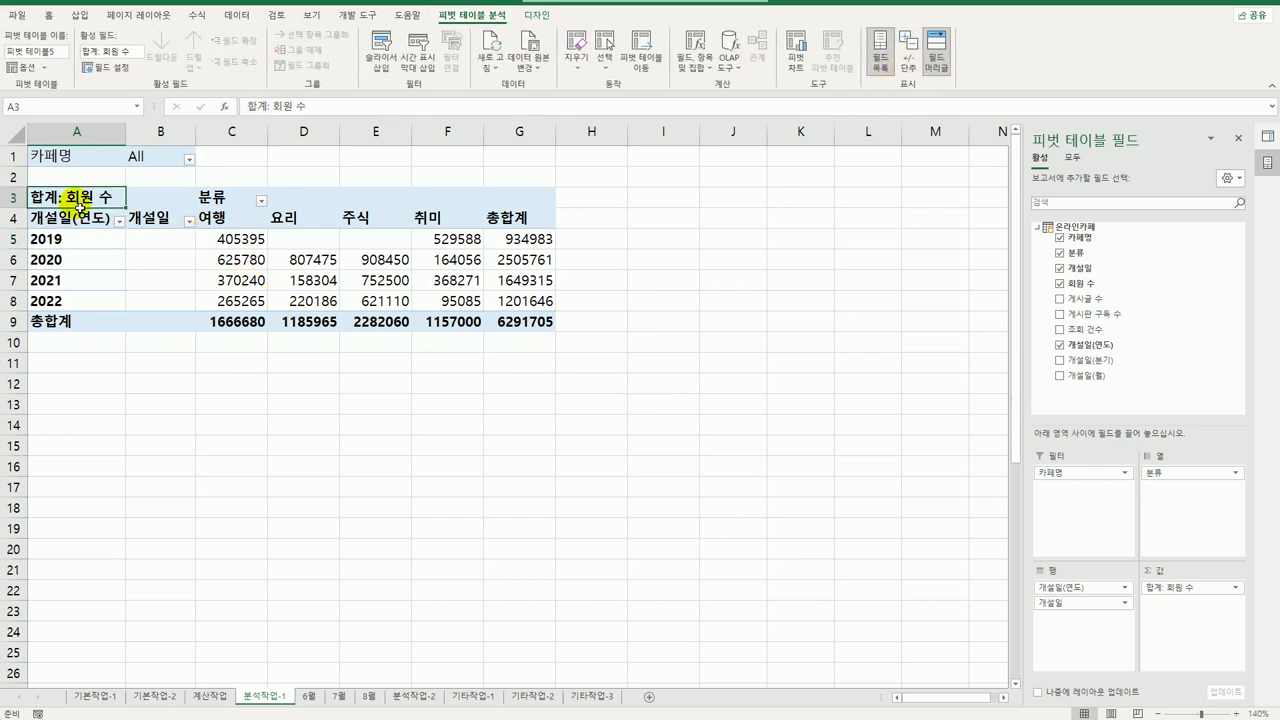
right_click(78, 200)
click(145, 395)
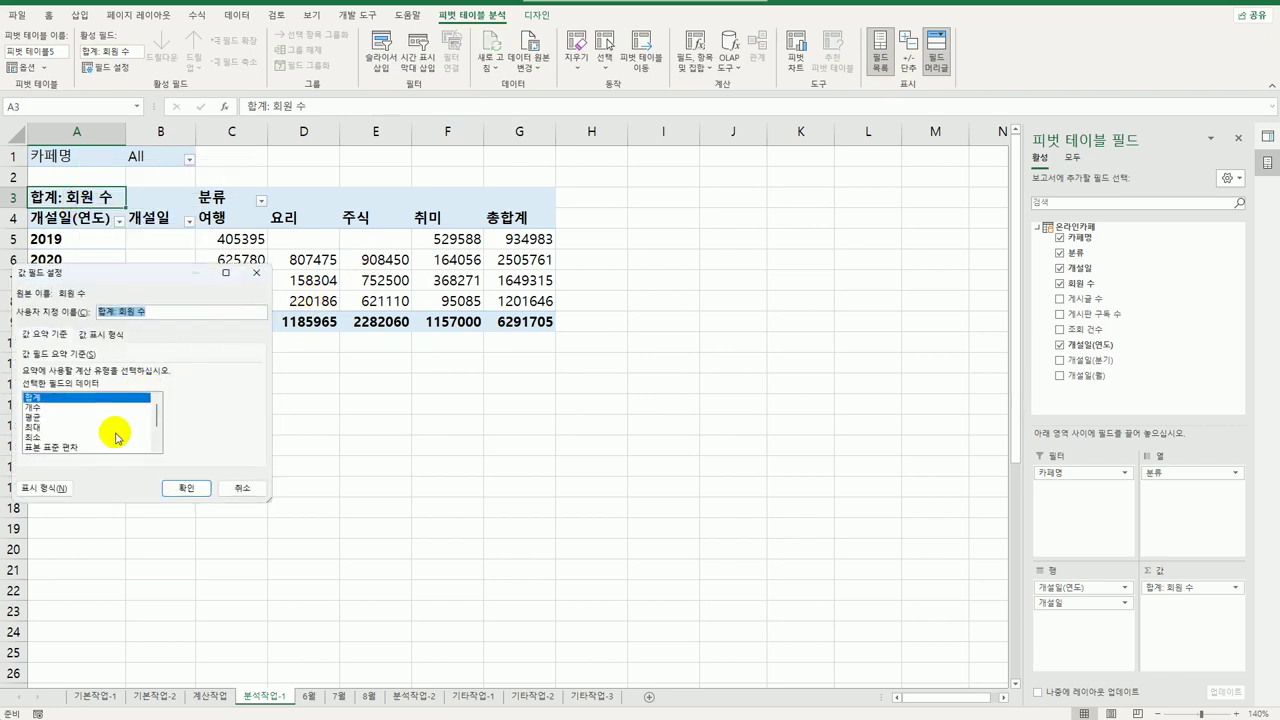
click(57, 492)
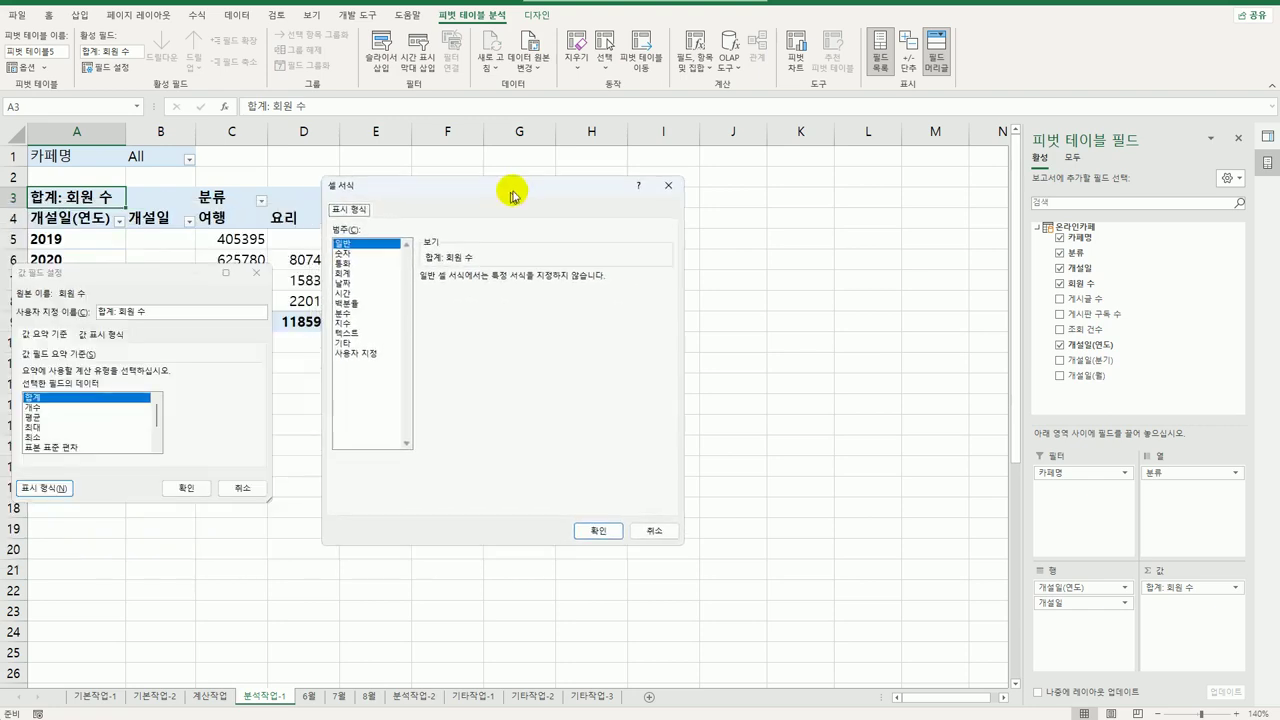
click(403, 243)
click(490, 288)
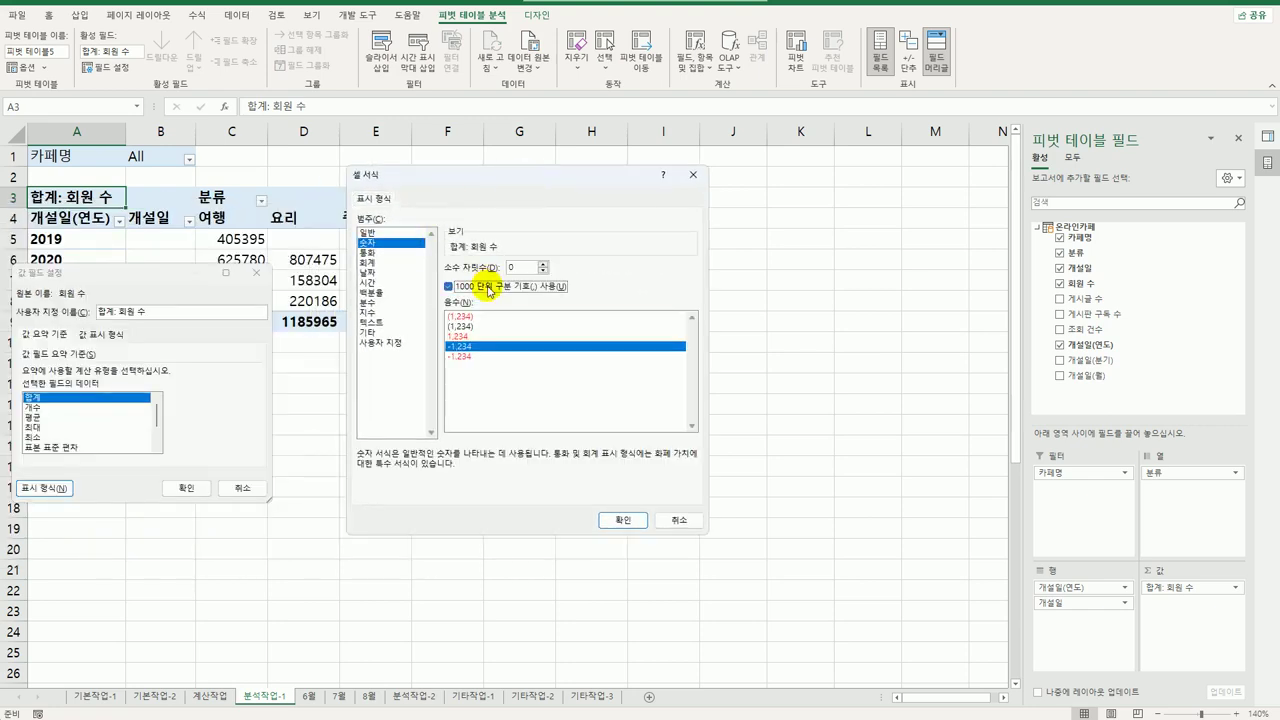
click(622, 520)
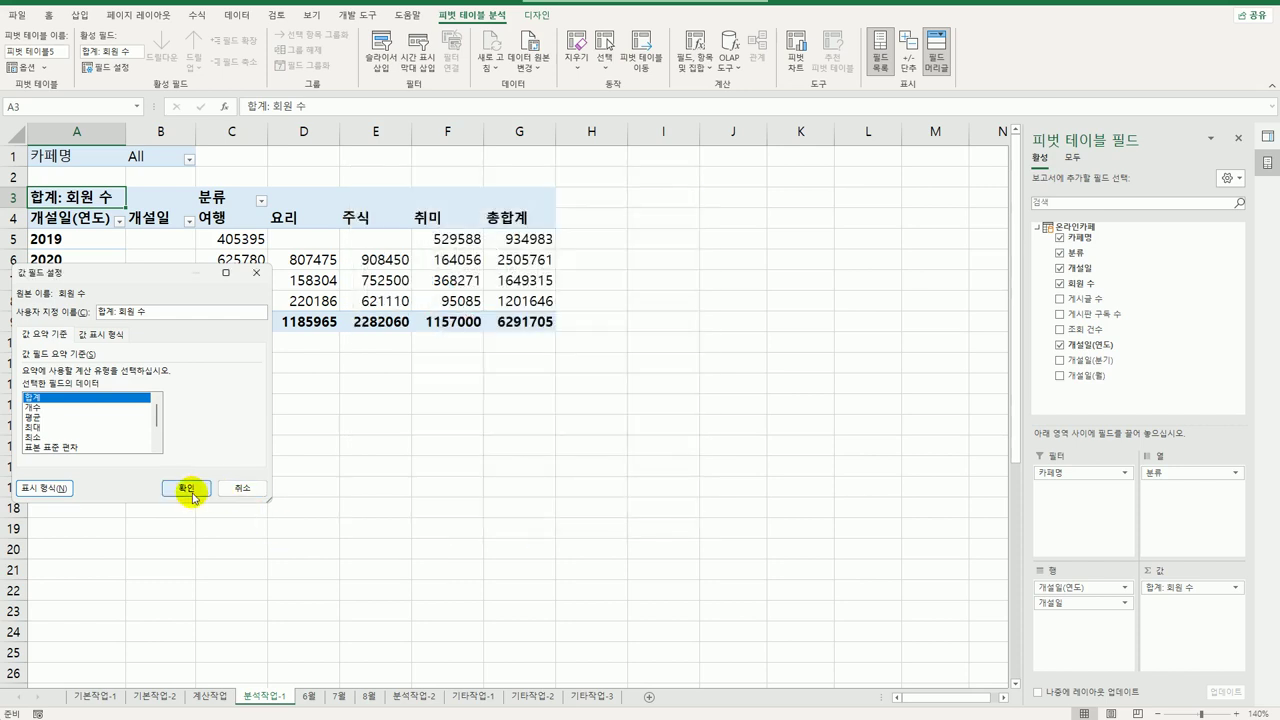
click(188, 489)
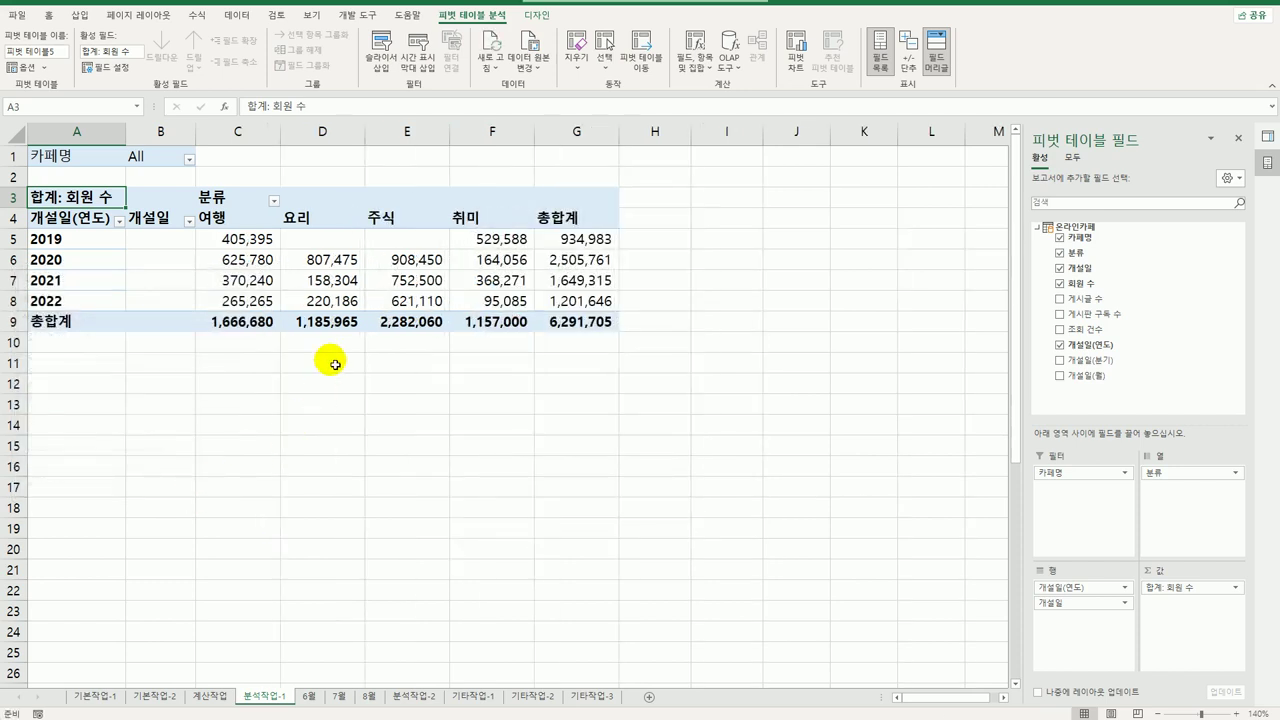
Apply the blue medium (중간) PivotTable style with a solid blue header and enable banded columns (줄무늬 열)
click(537, 16)
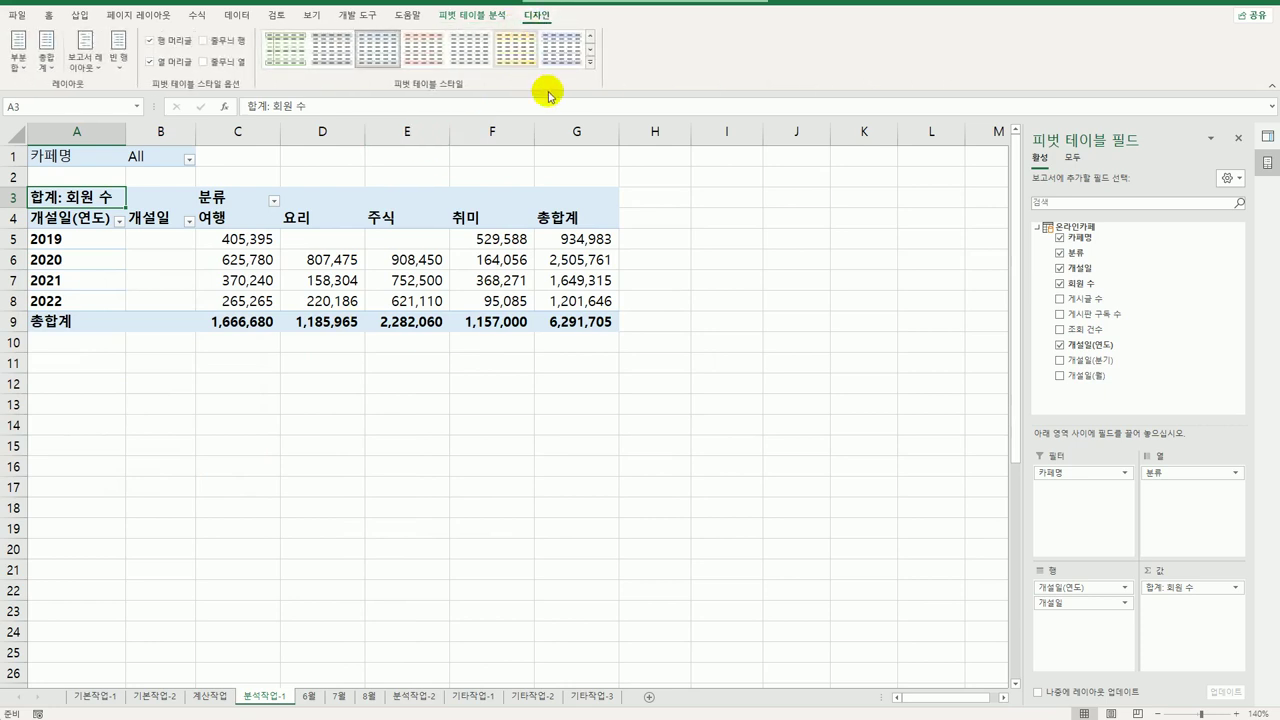
click(590, 62)
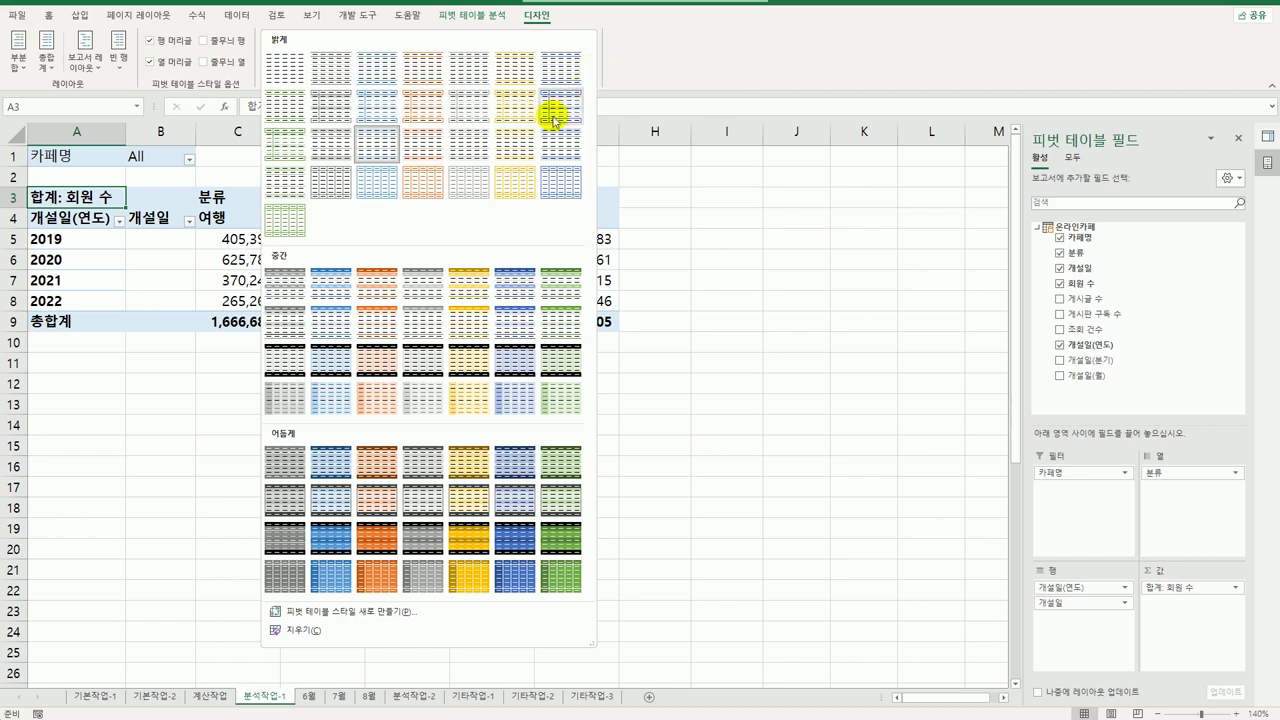
click(328, 340)
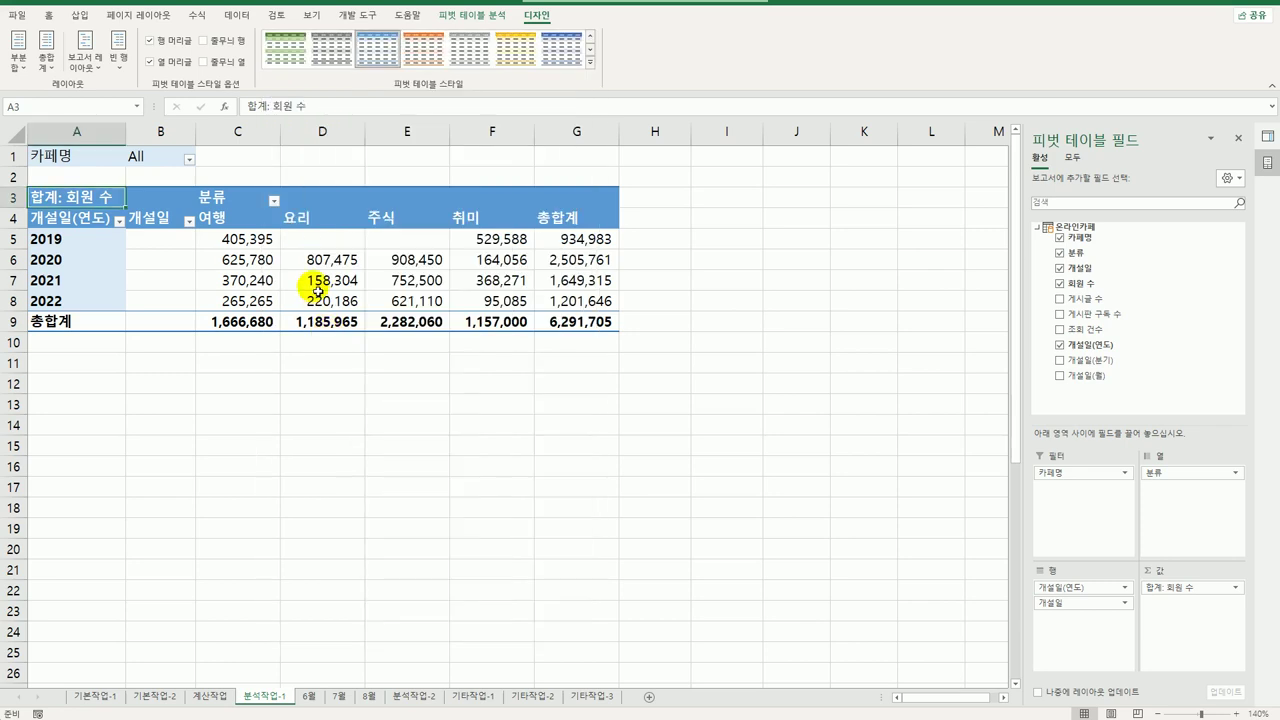
click(212, 66)
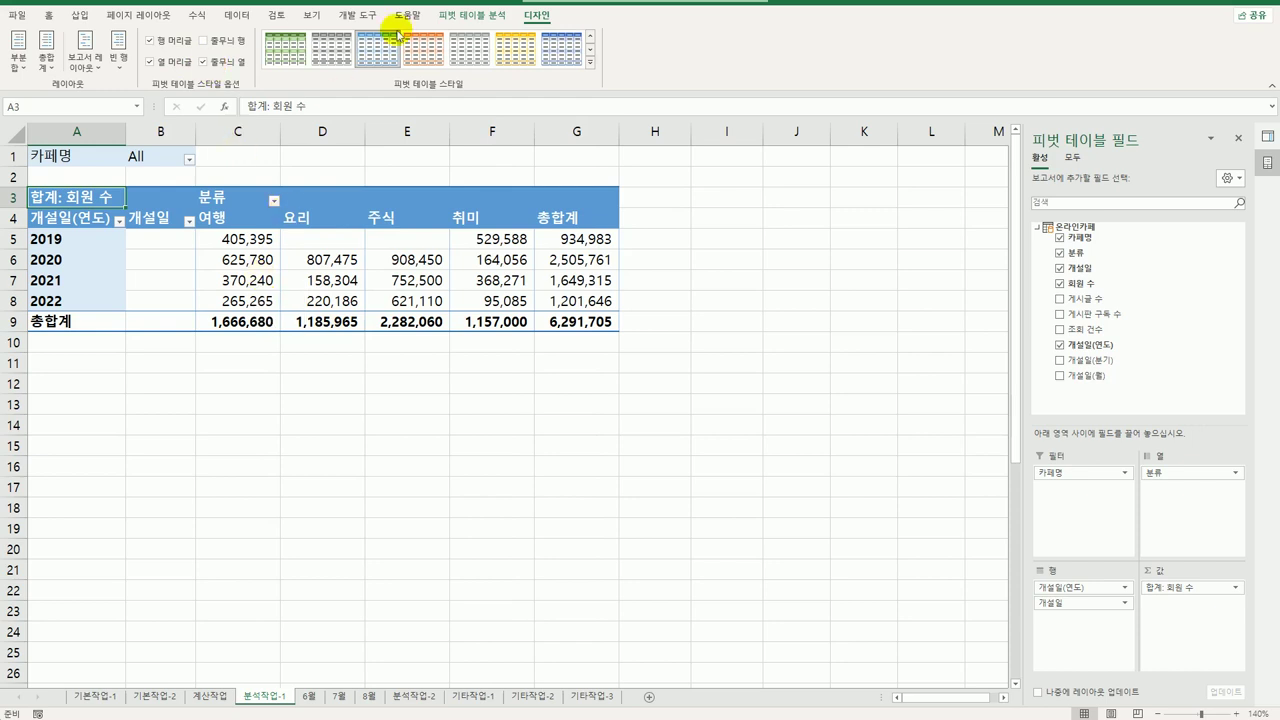
Set the PivotTable options to merge and center cells with labels and show * in empty cells
click(472, 15)
click(28, 70)
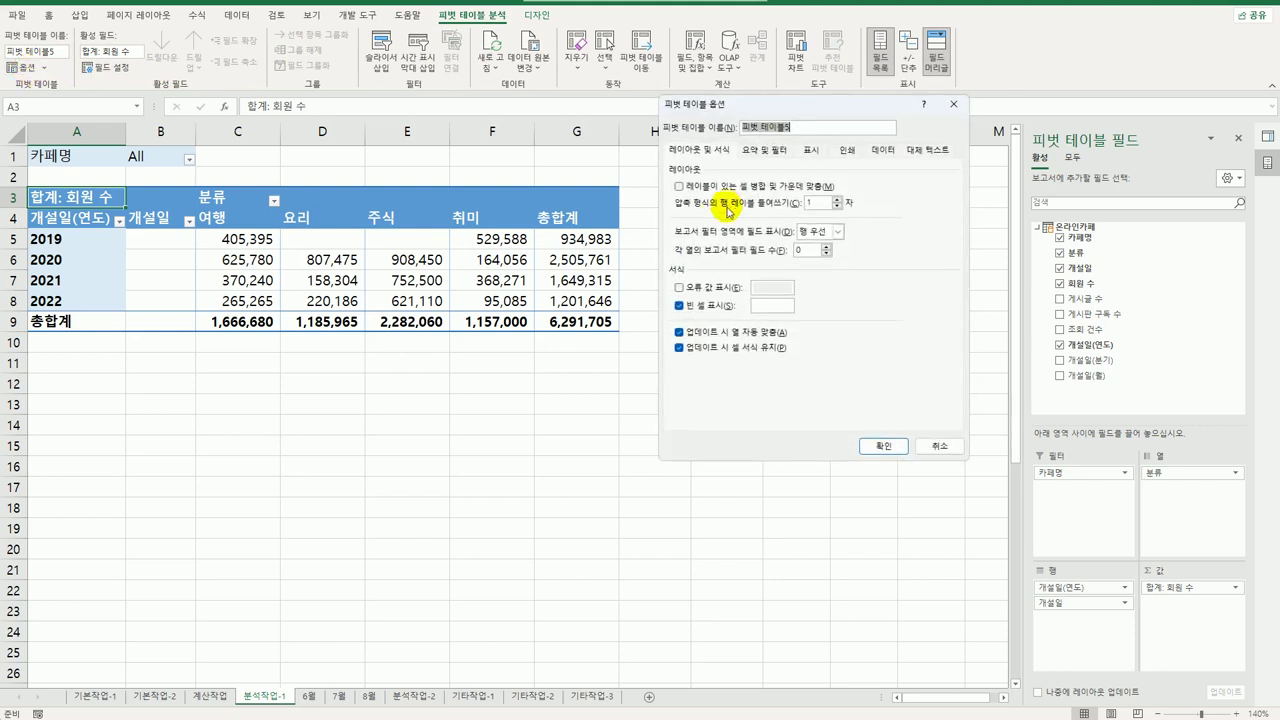
click(725, 189)
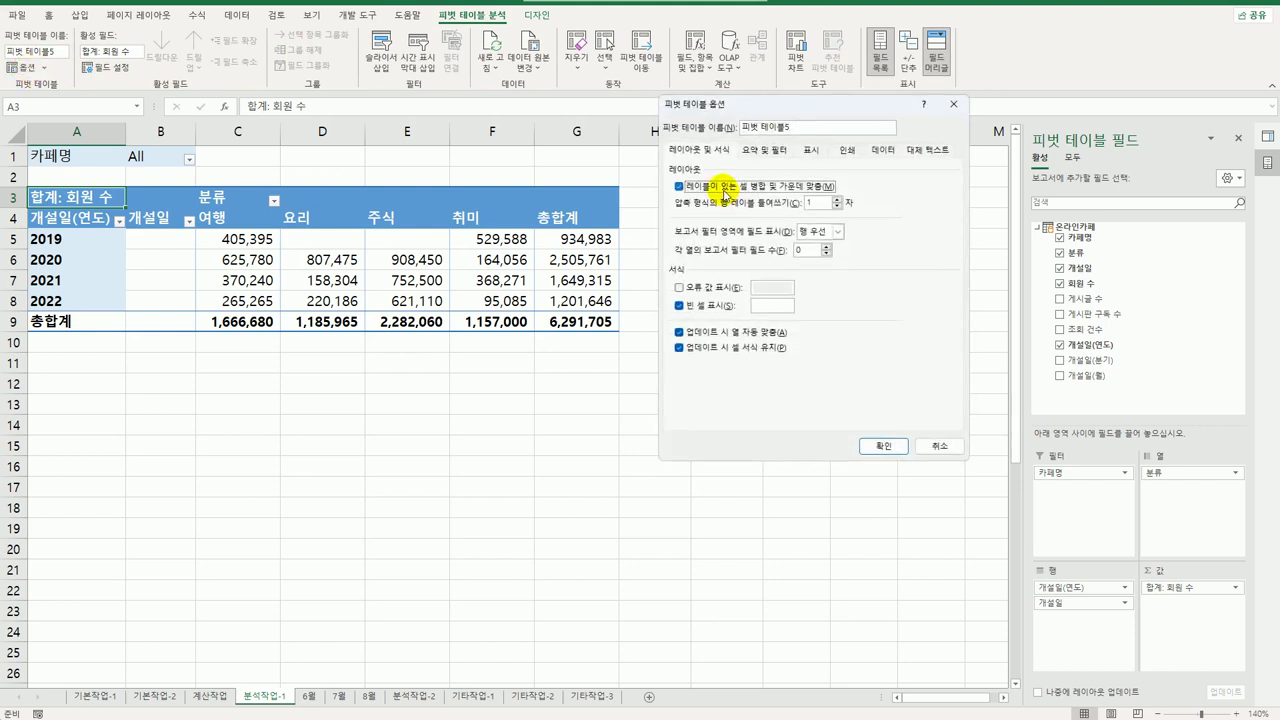
click(774, 308)
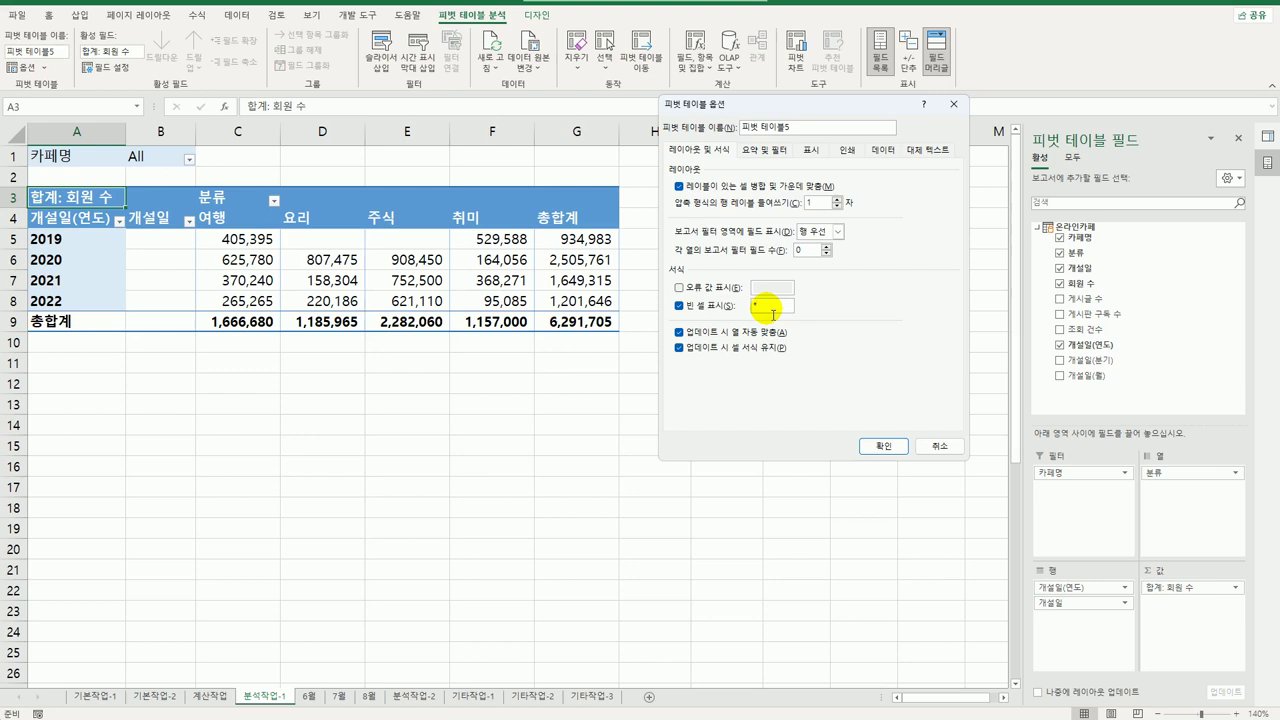
text(*)
click(884, 446)
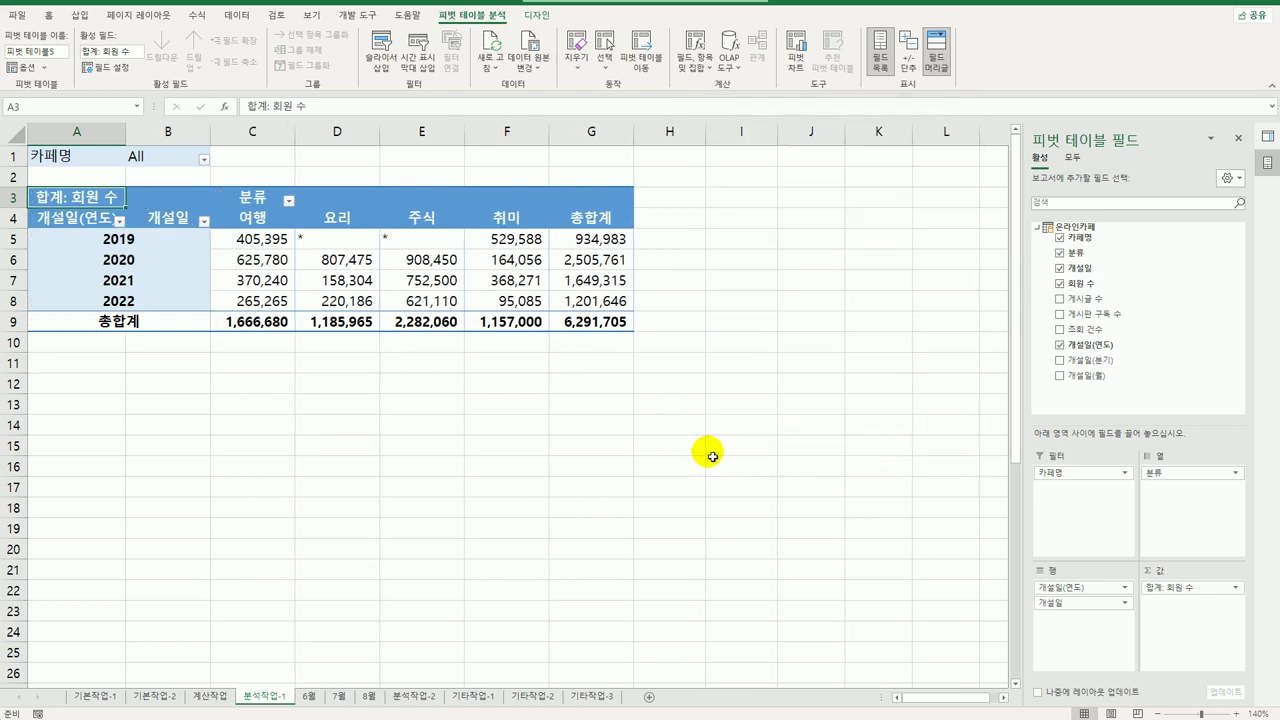
Deselect the PivotTable and insert a new blank worksheet after 분석작업-1
click(713, 448)
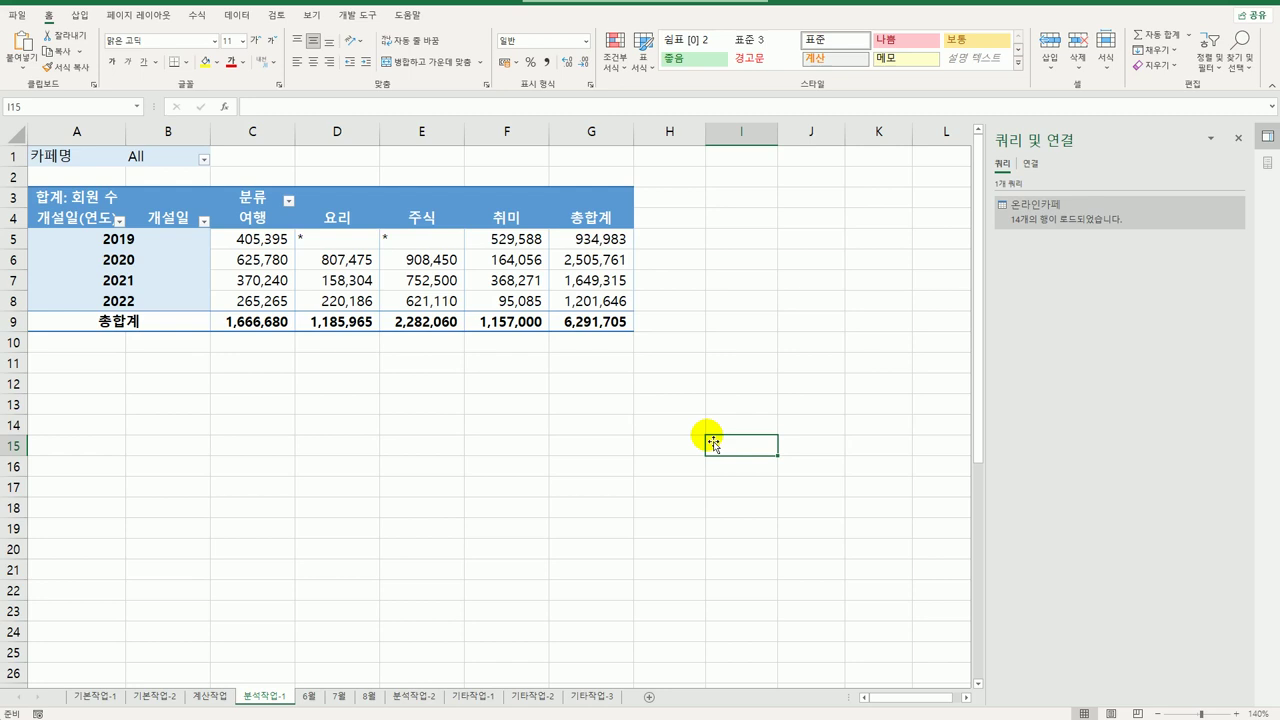
click(648, 698)
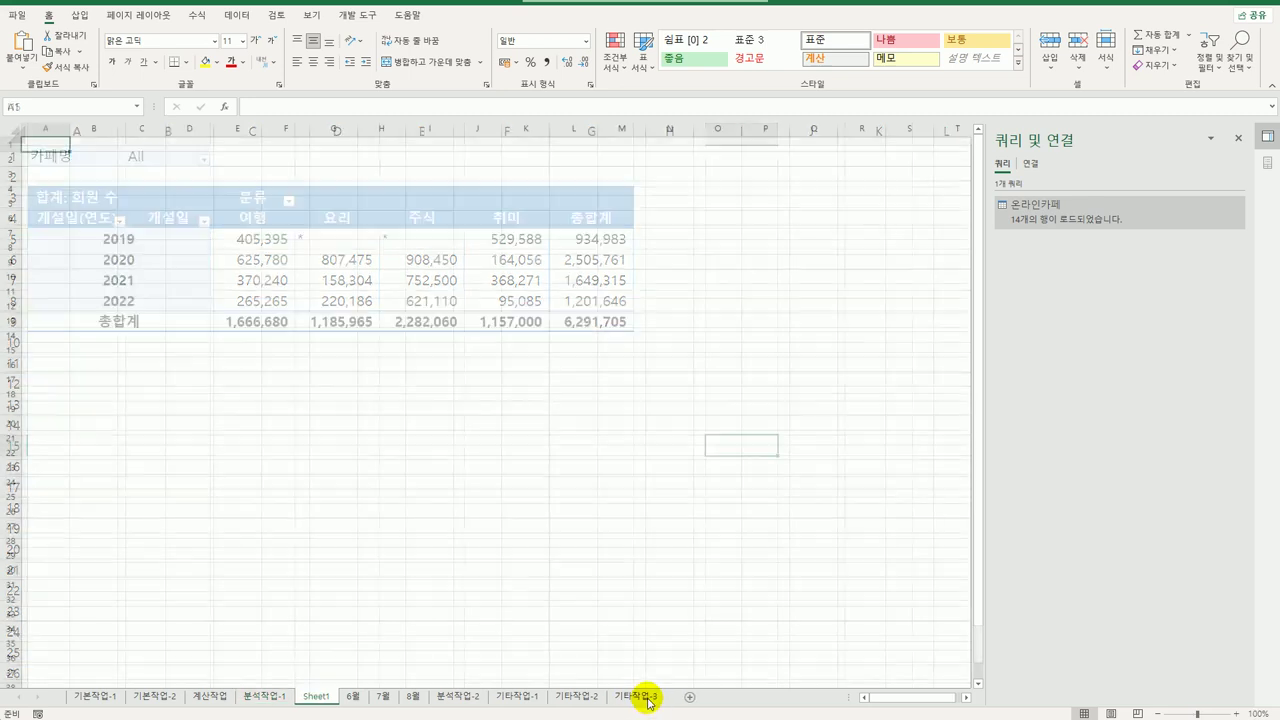
Zoom the new worksheet to 140% and close the 쿼리 및 연결 pane
click(1235, 713)
click(1235, 713)
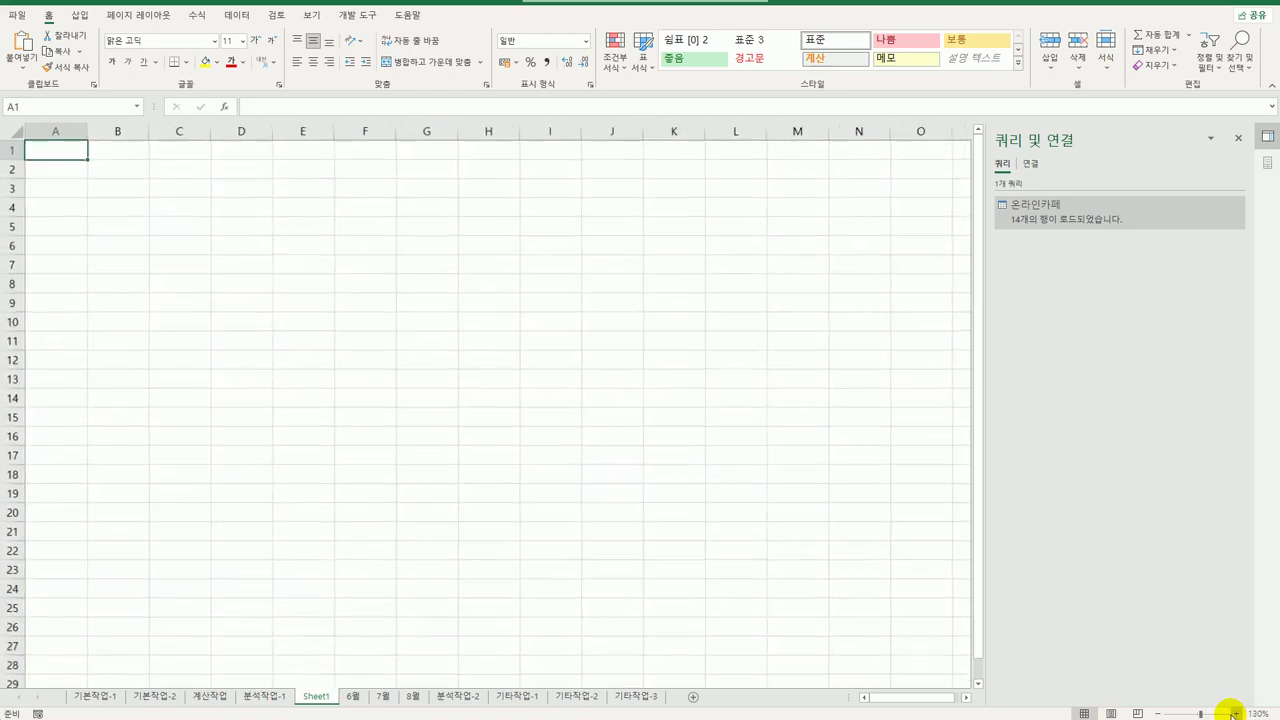
click(1235, 713)
click(1238, 138)
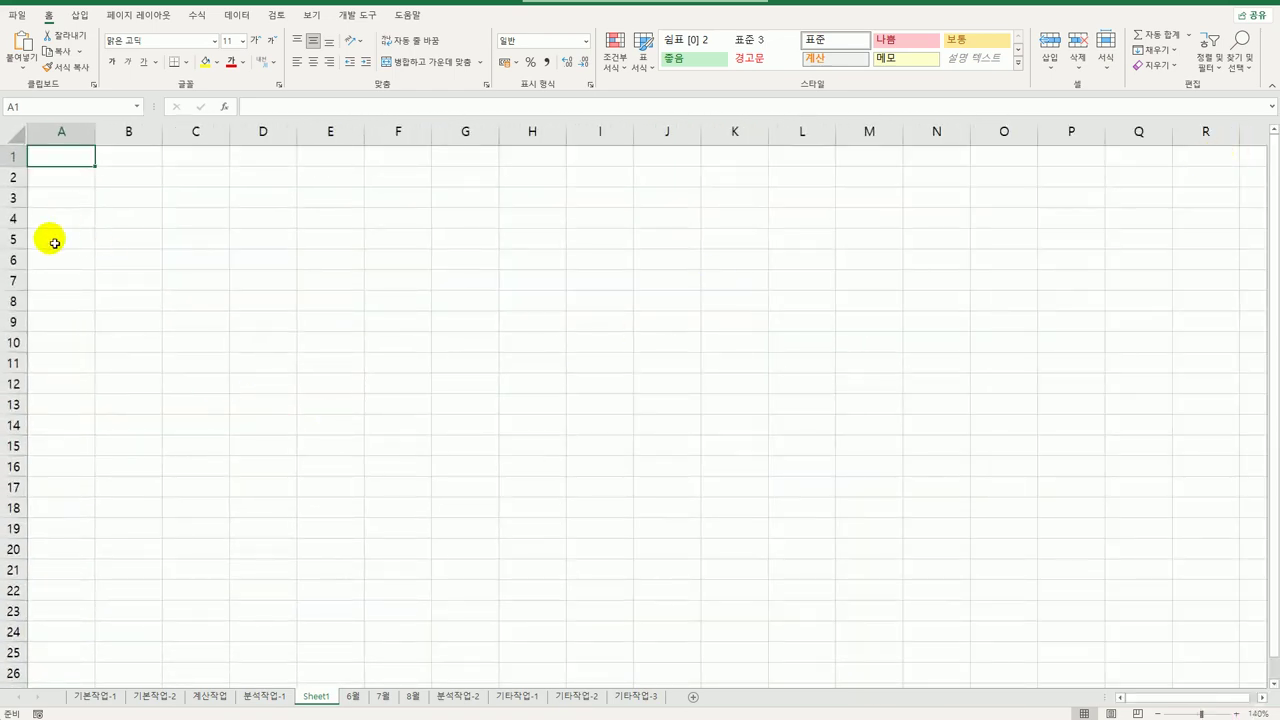
Start a PivotTable at cell A3 of Sheet1 using an external data source, with the data added to the data model
click(40, 198)
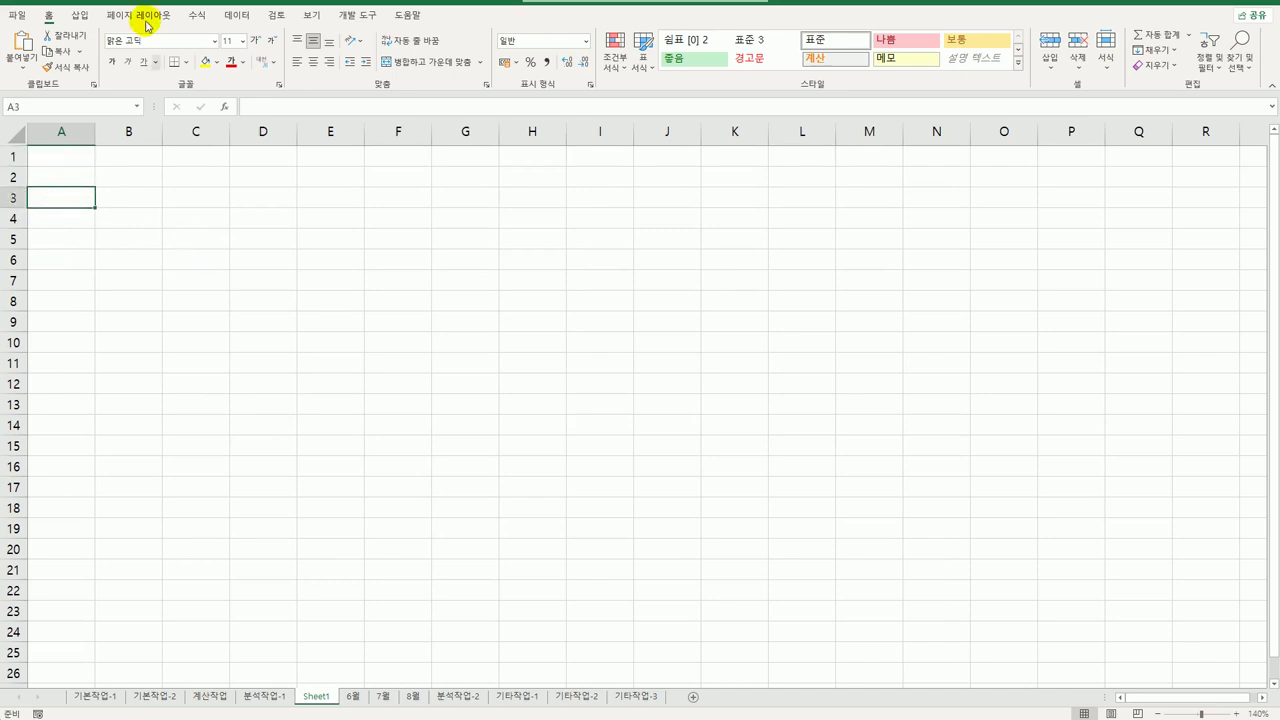
click(79, 15)
click(21, 66)
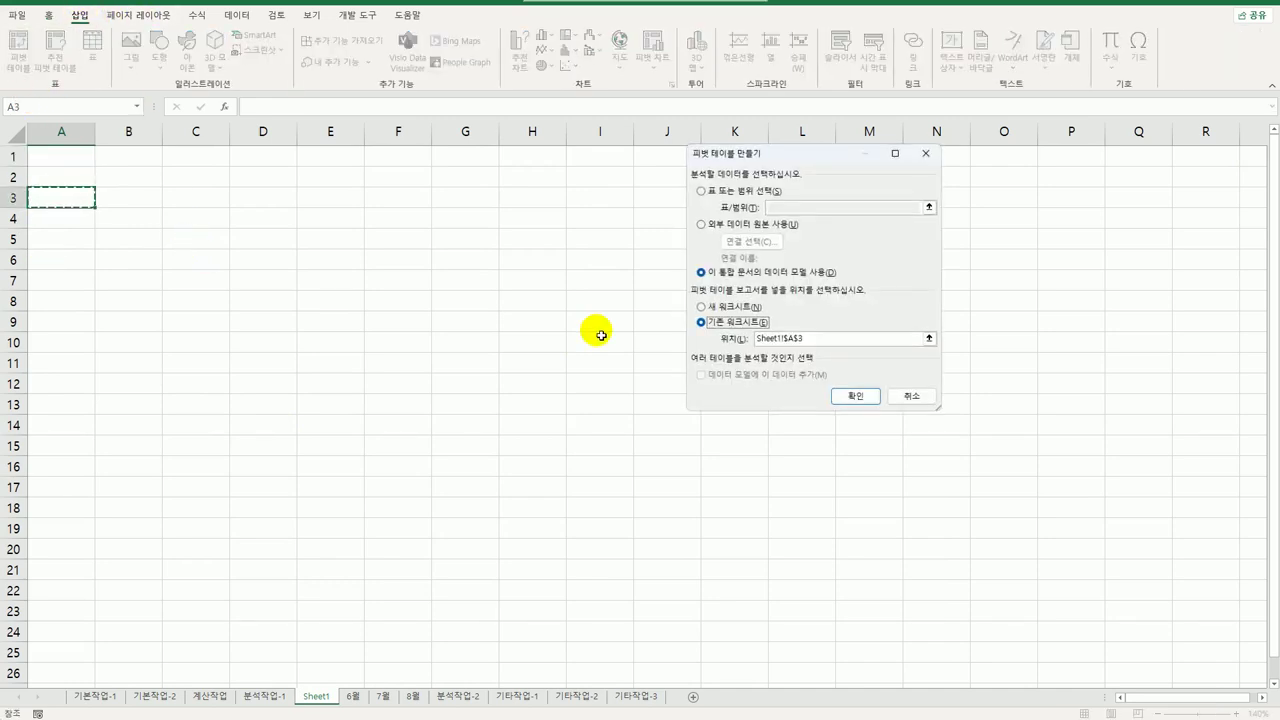
drag(762, 149, 423, 177)
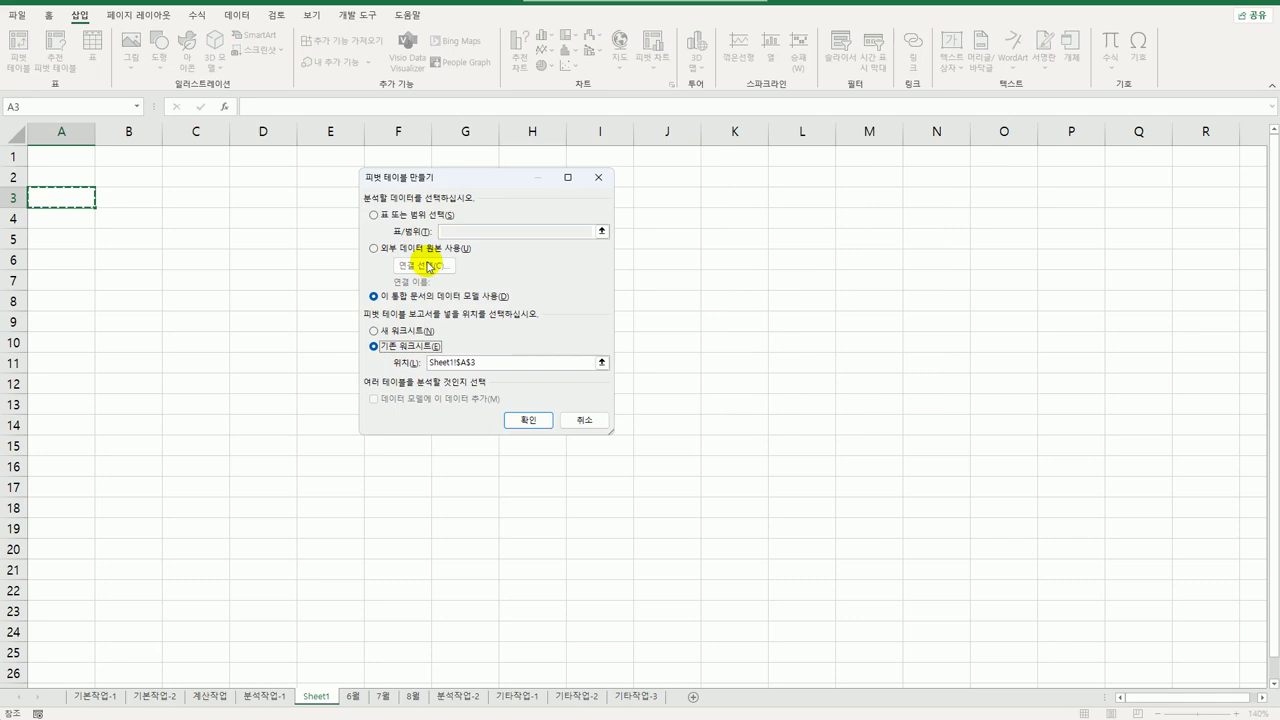
click(374, 248)
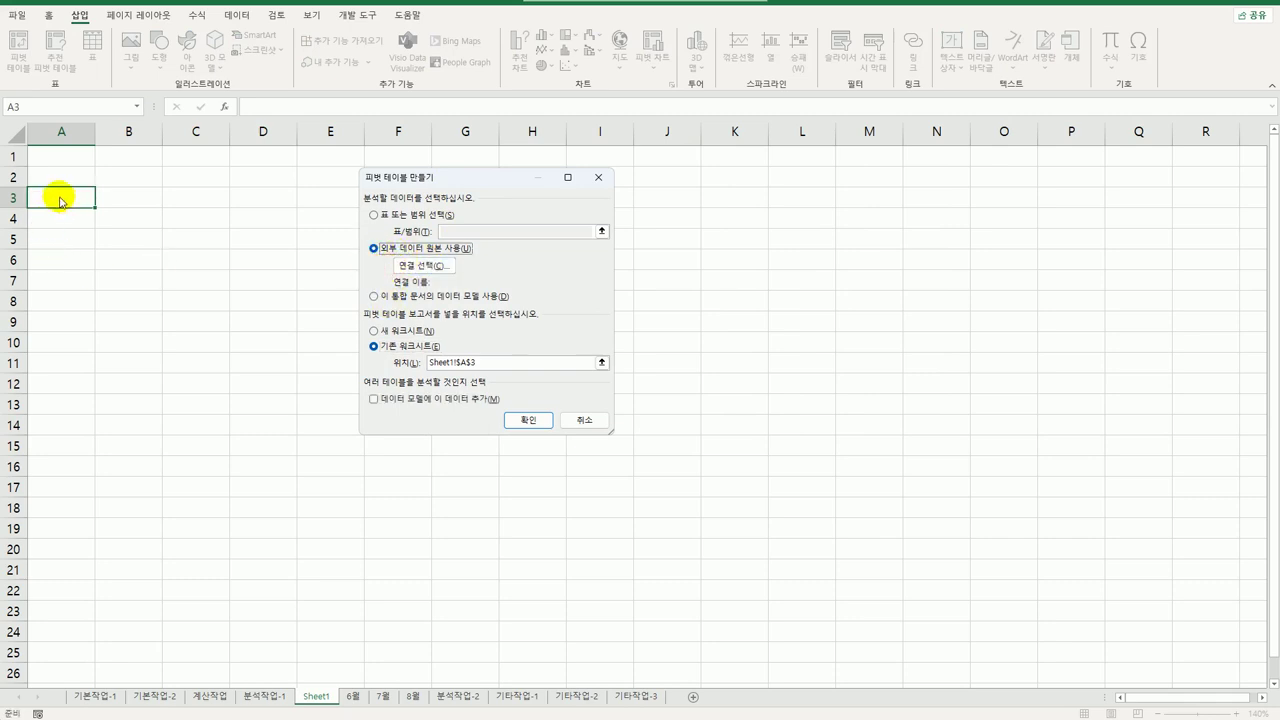
click(377, 403)
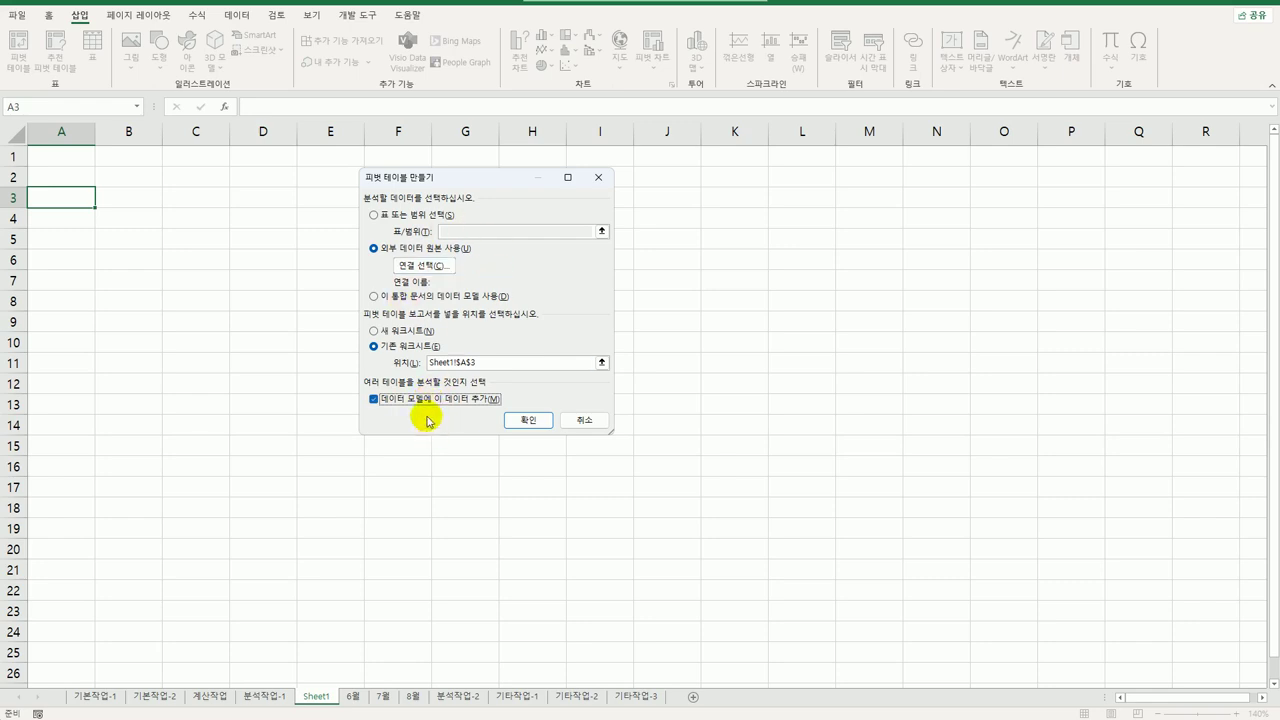
Choose the 온라인카페 text file in C:\컴활1급(상시)\스프레드시트\상시공략문제 as the PivotTable's data connection
click(438, 269)
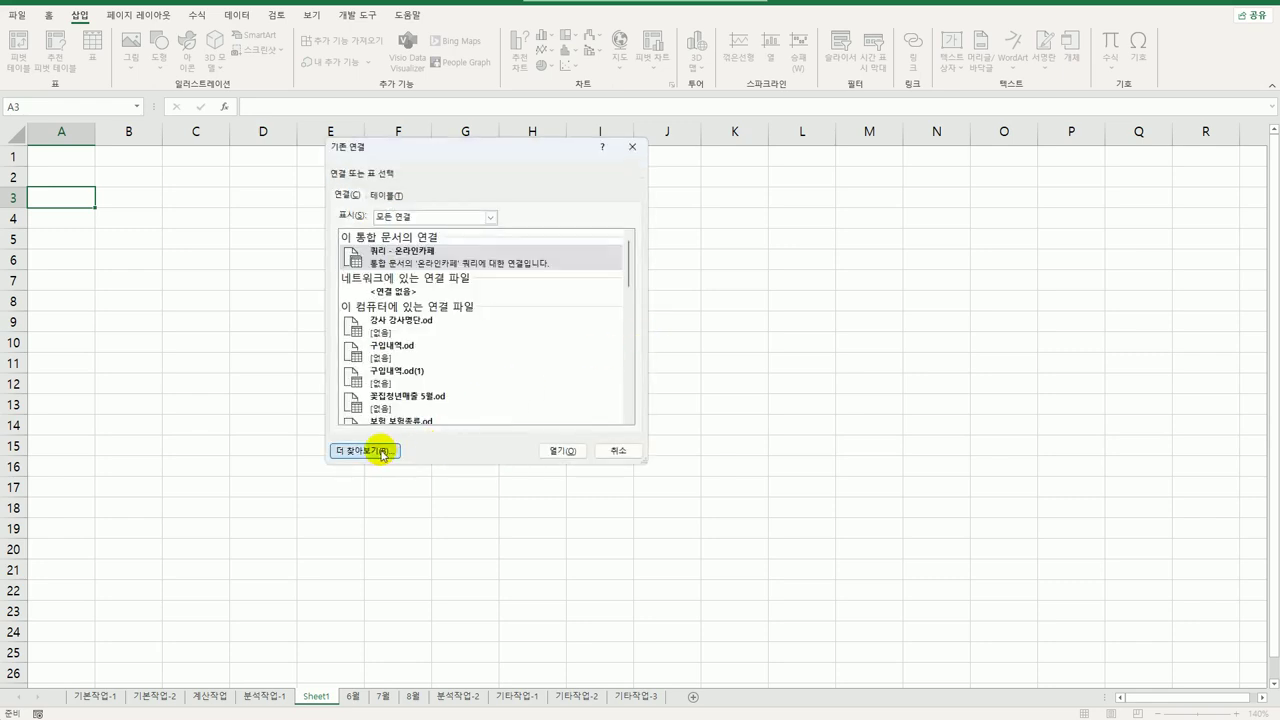
click(366, 449)
click(428, 246)
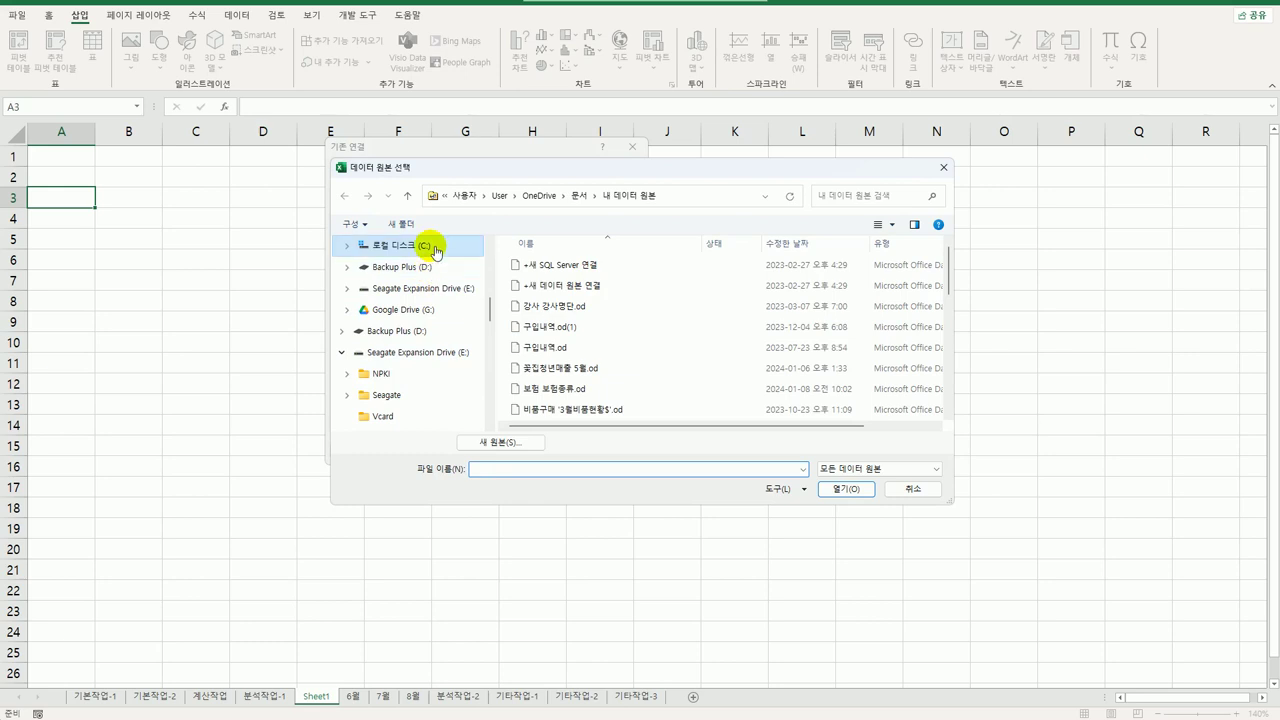
scroll(750, 365, down, 1)
double_click(620, 423)
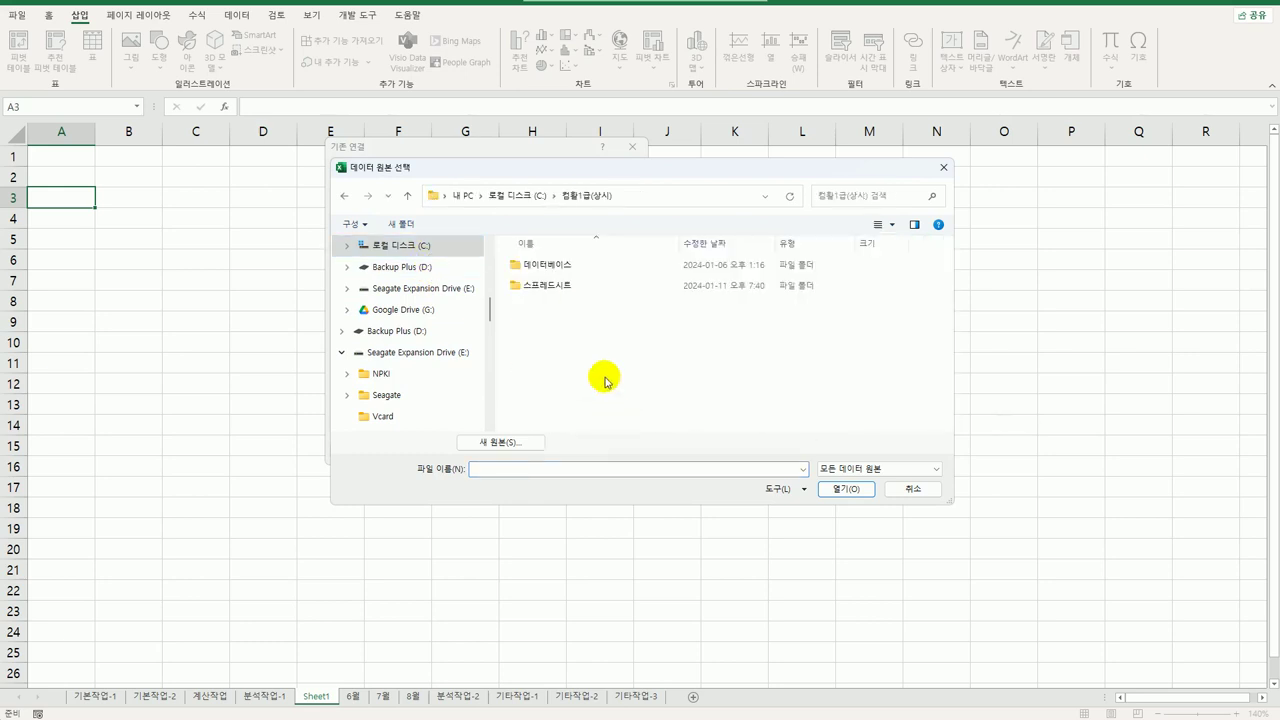
double_click(578, 283)
double_click(573, 288)
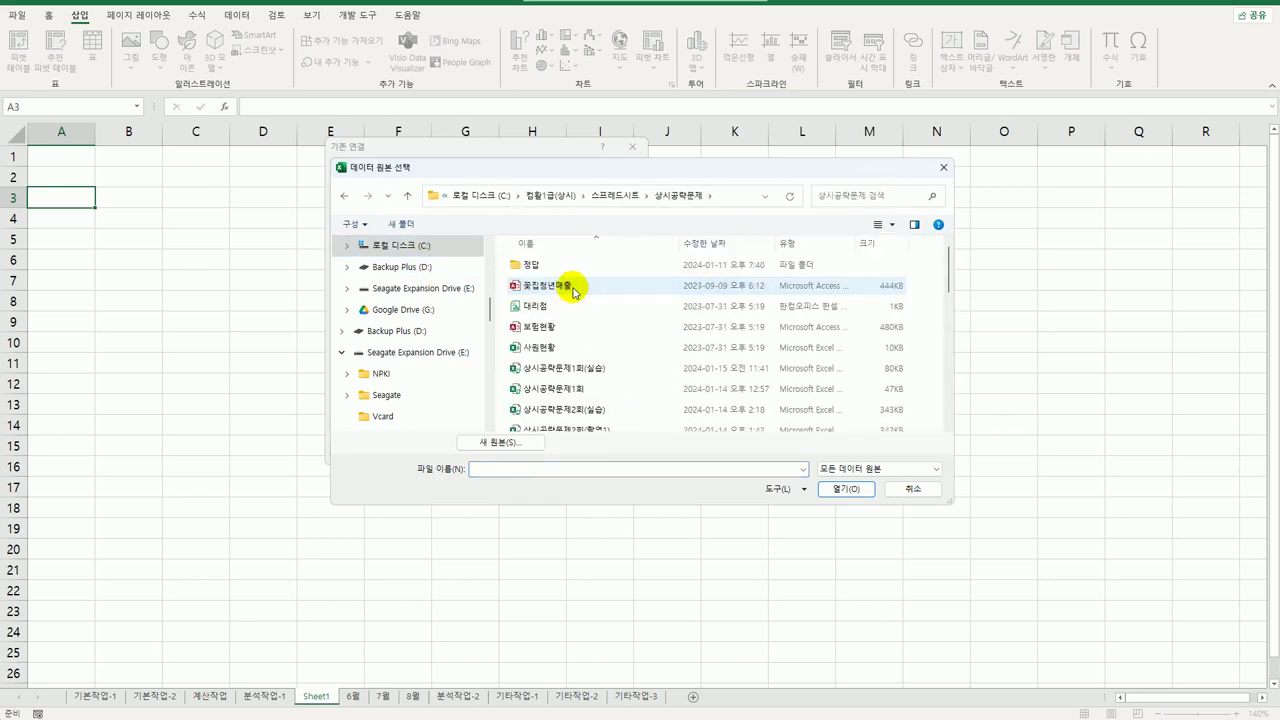
scroll(588, 370, down, 3)
scroll(587, 373, down, 3)
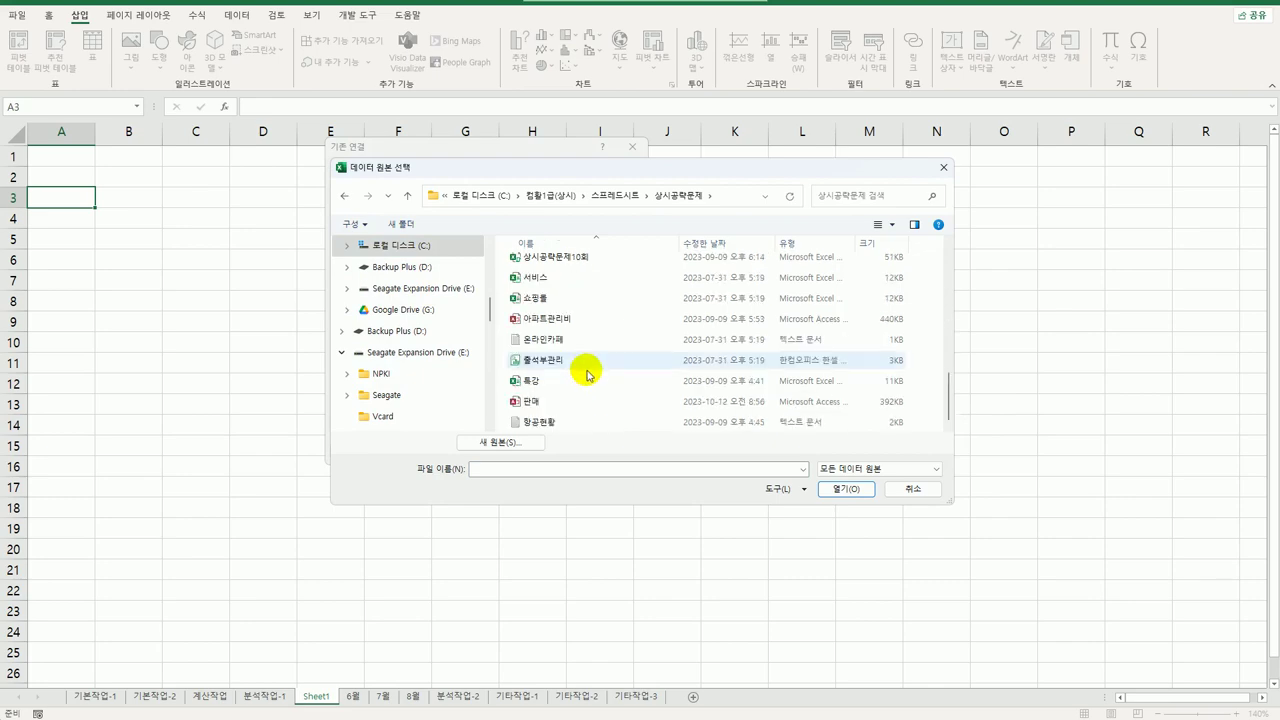
click(560, 340)
click(846, 489)
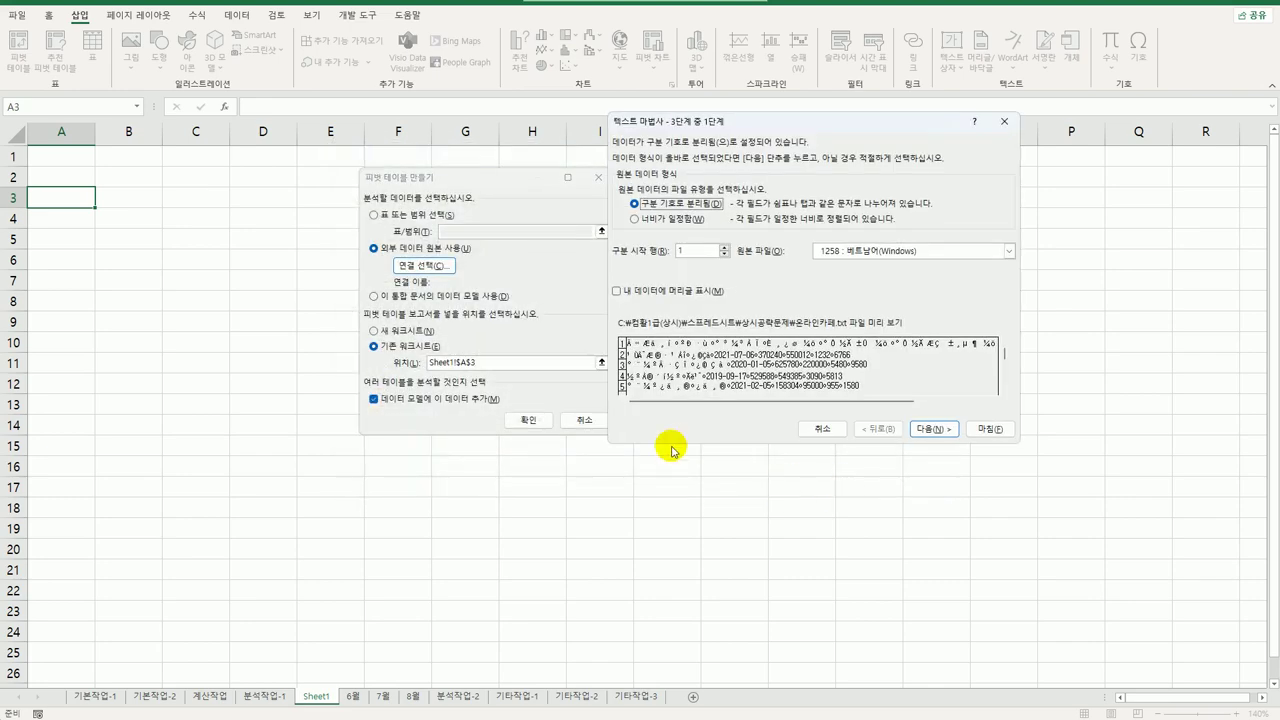
Mark the text data as having headers and set the file origin to 20949 : 한국어(완성)
click(632, 292)
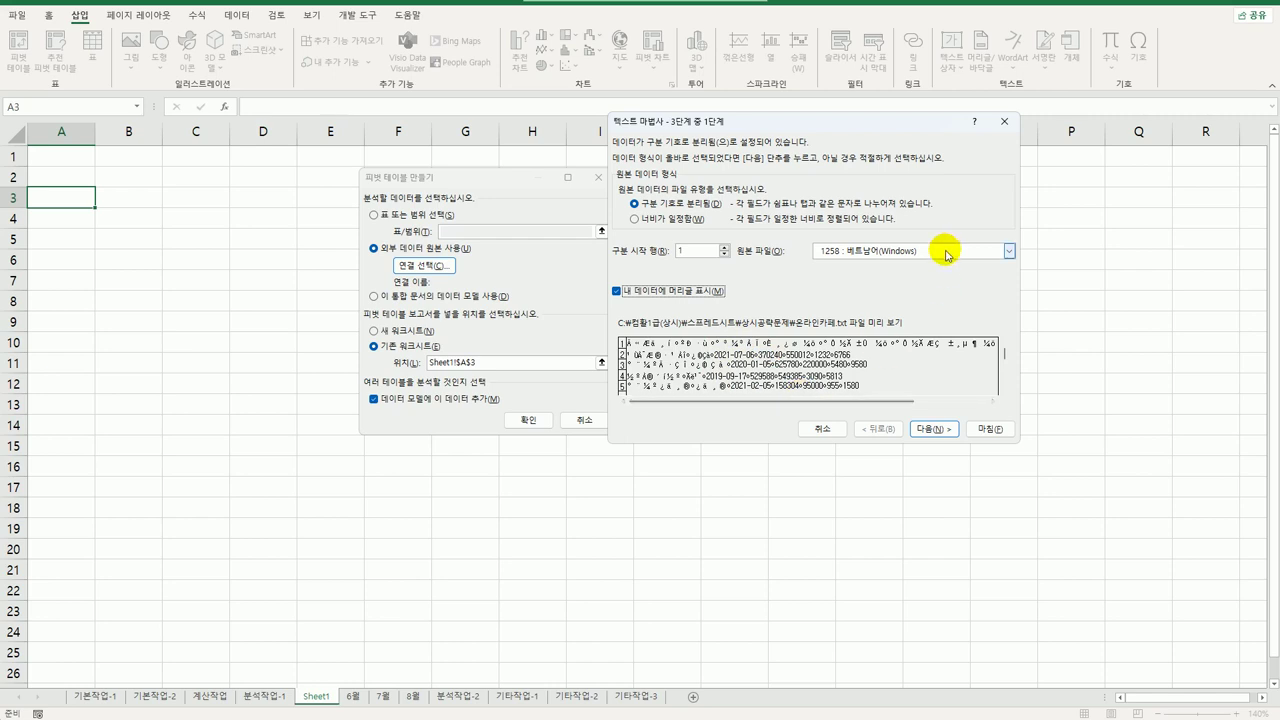
click(947, 255)
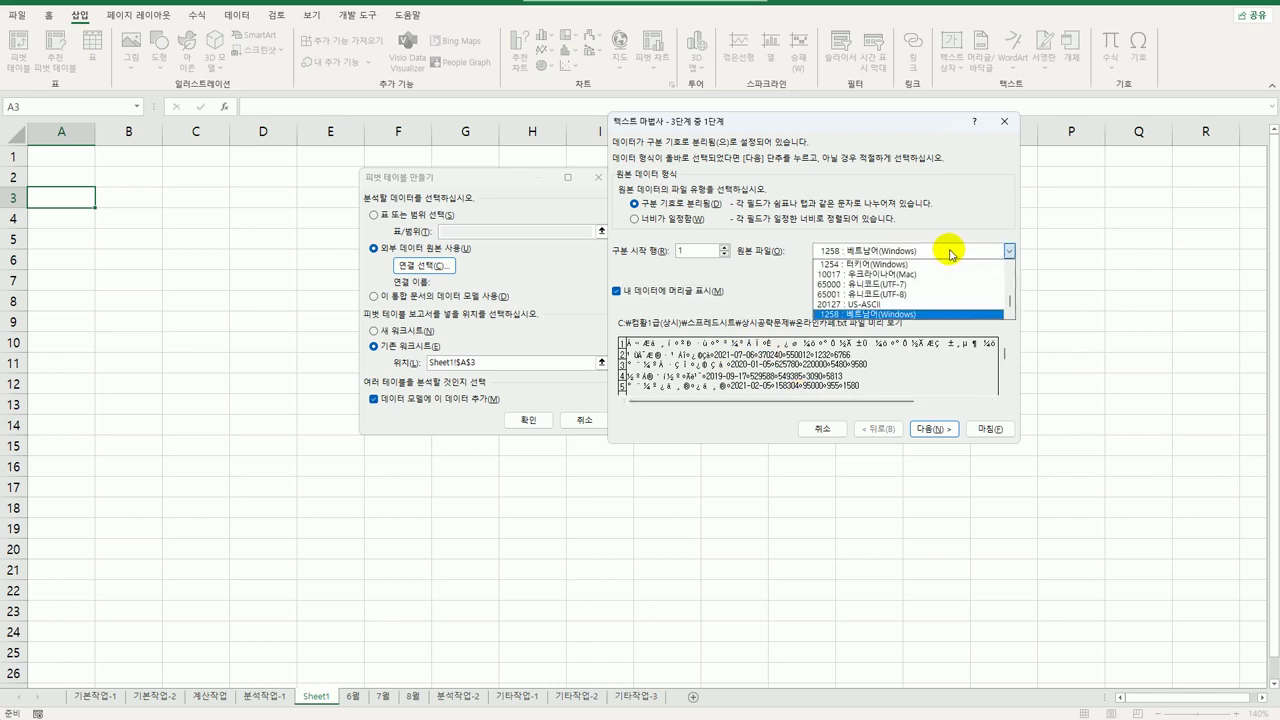
click(923, 294)
click(923, 250)
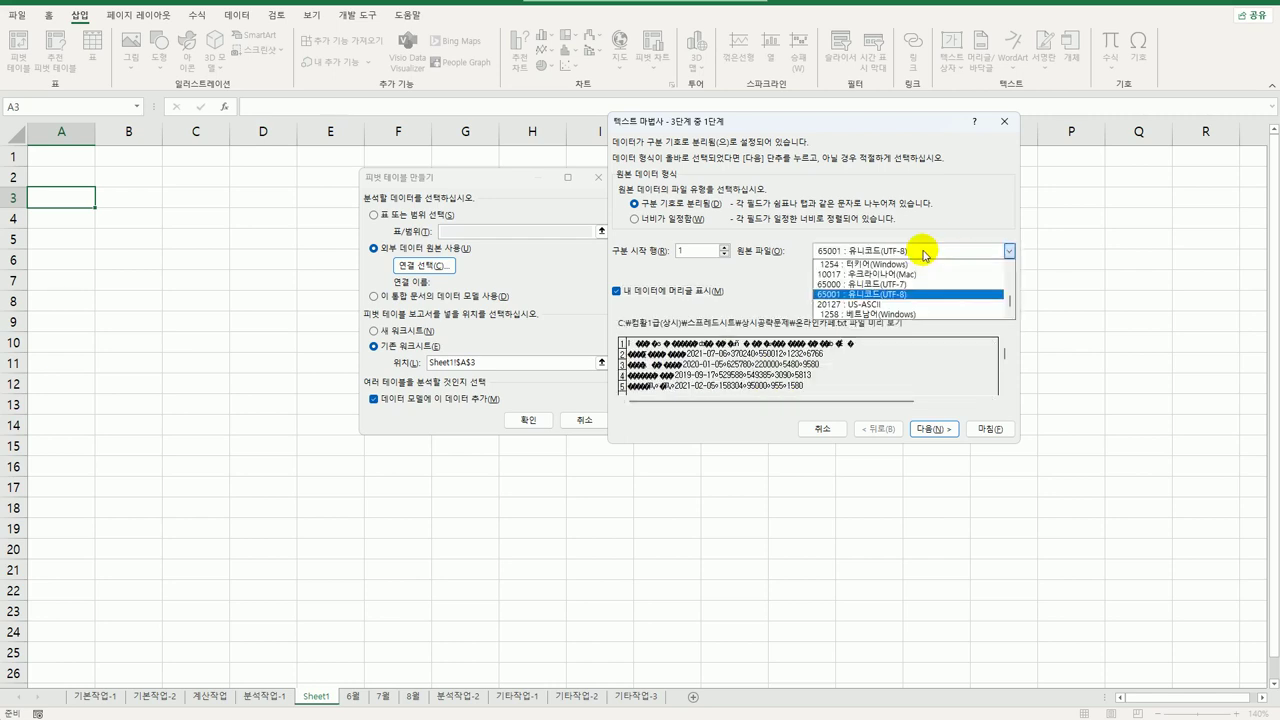
drag(1009, 306, 1013, 294)
click(943, 283)
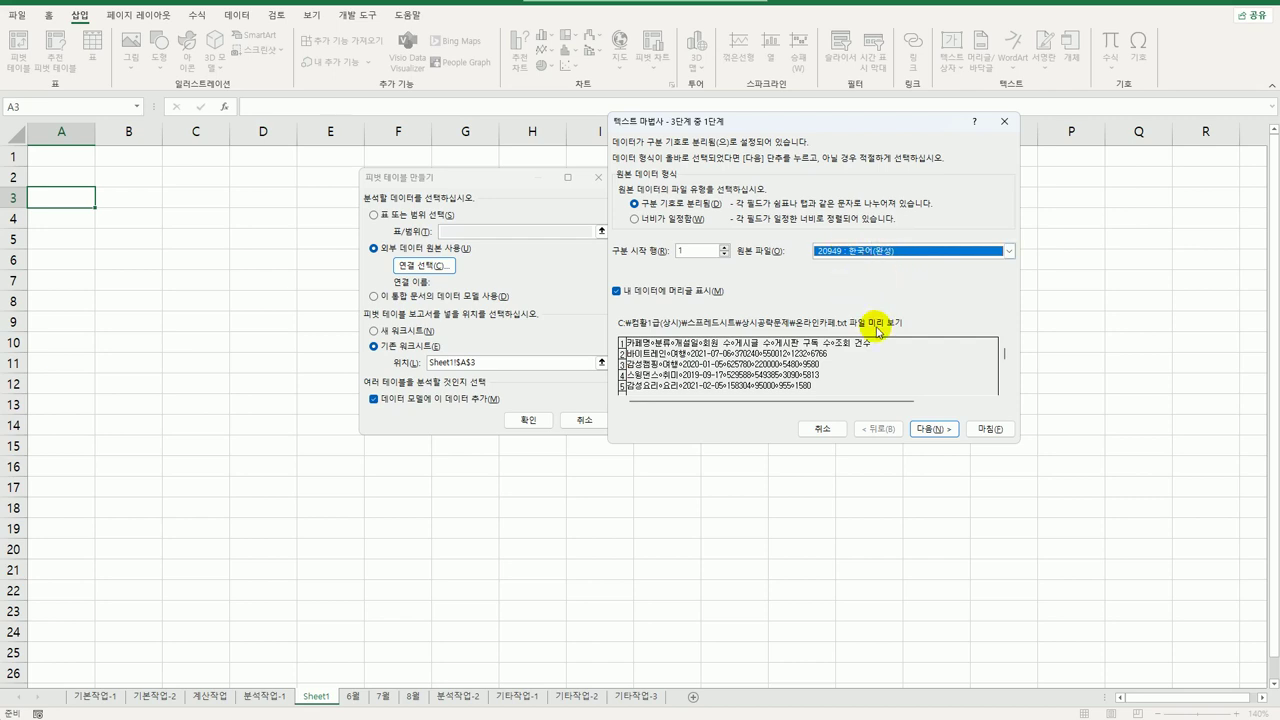
Finish the text import with the tab delimiter and 일반 column formats, and create the PivotTable
click(934, 430)
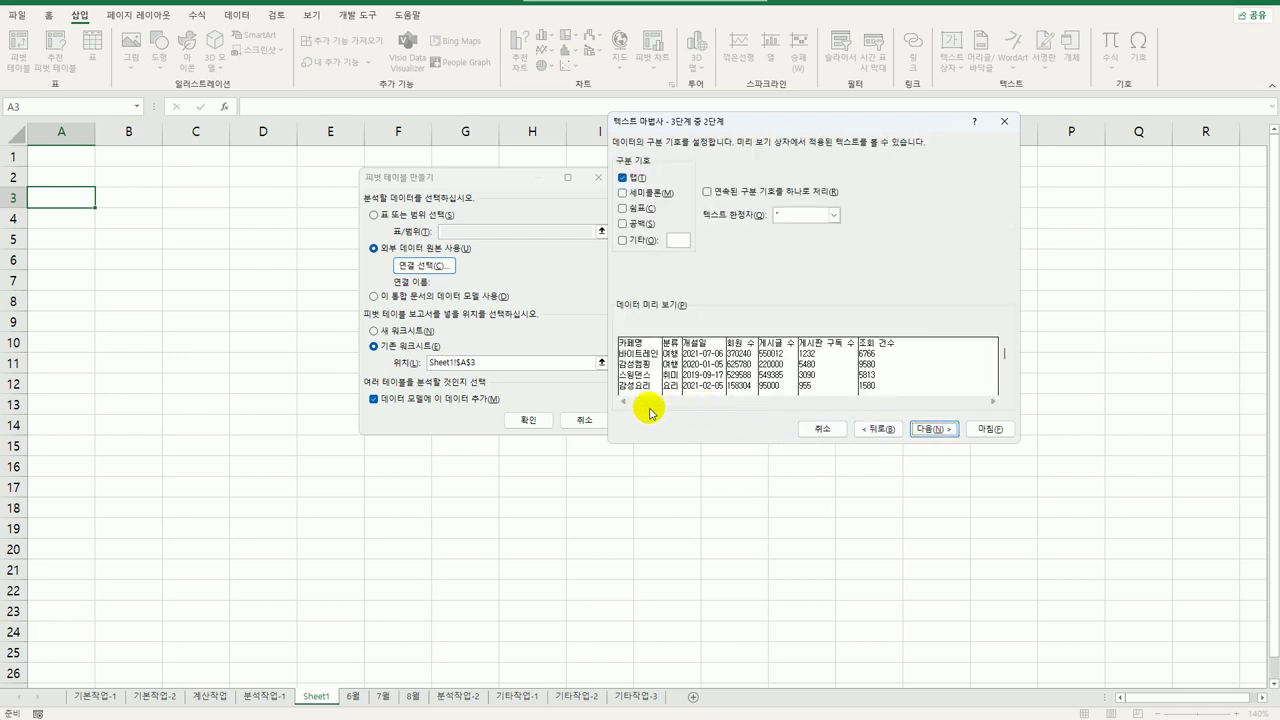
click(863, 431)
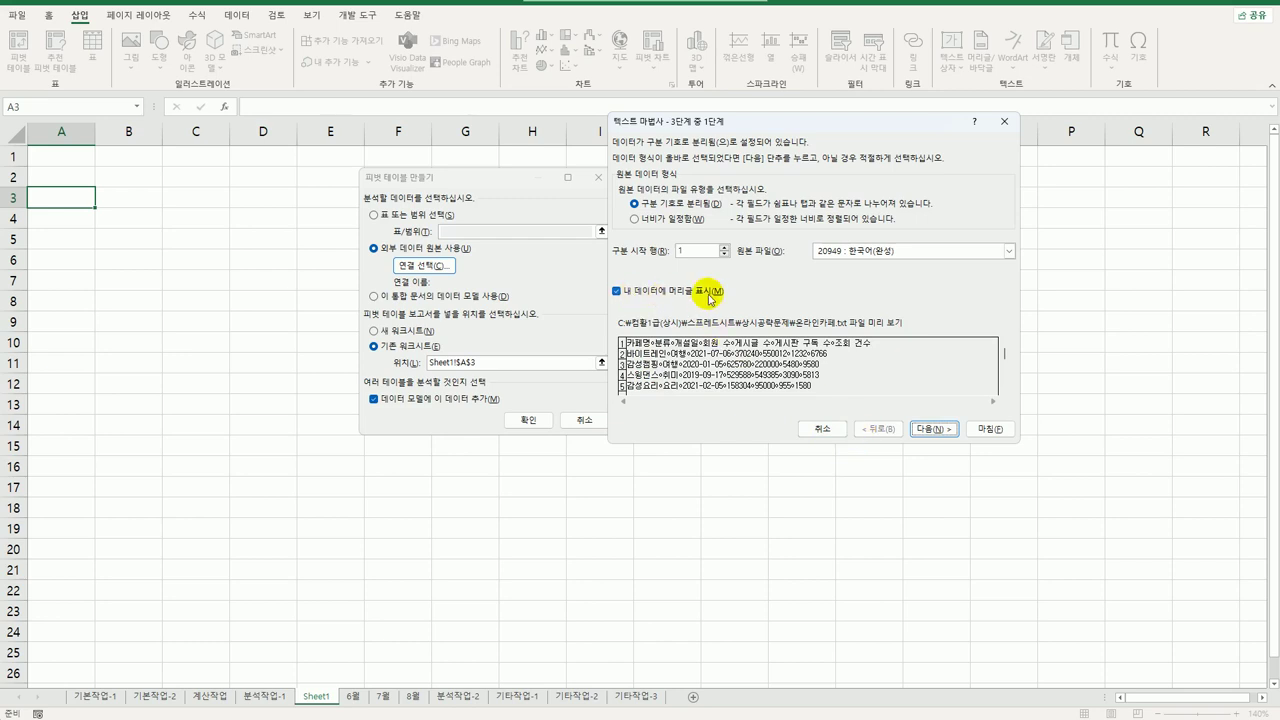
click(910, 428)
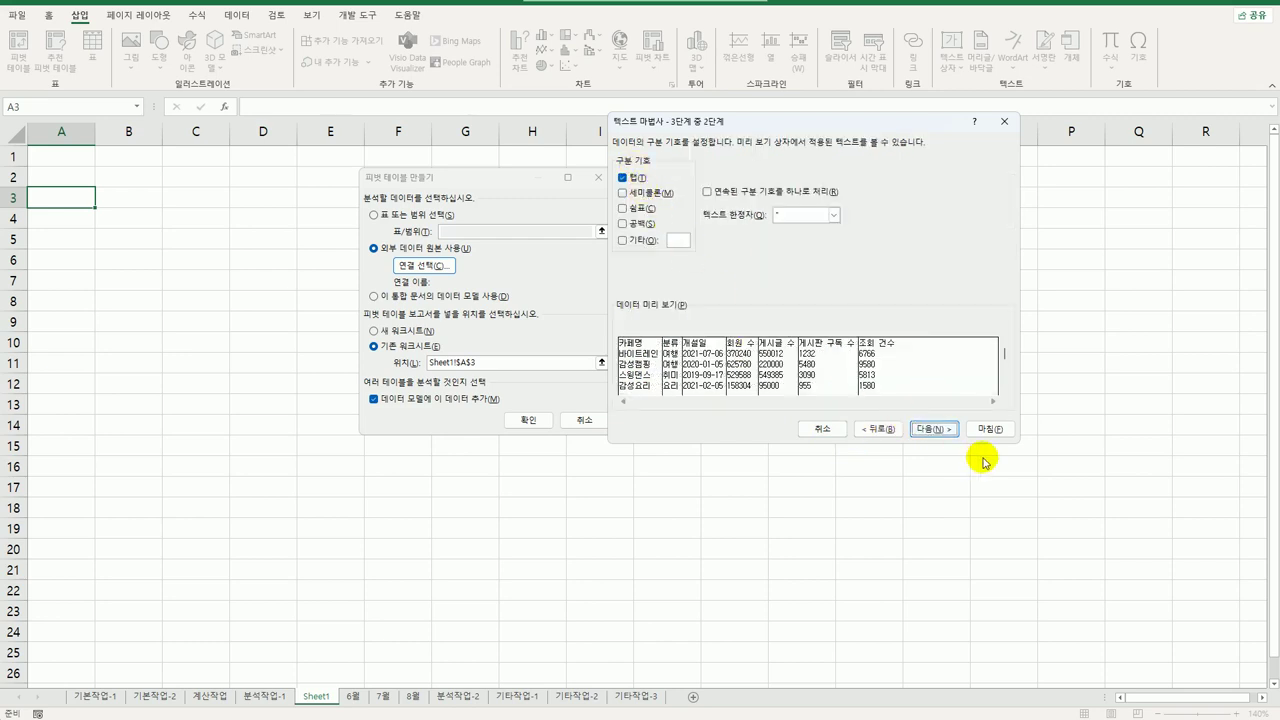
click(937, 430)
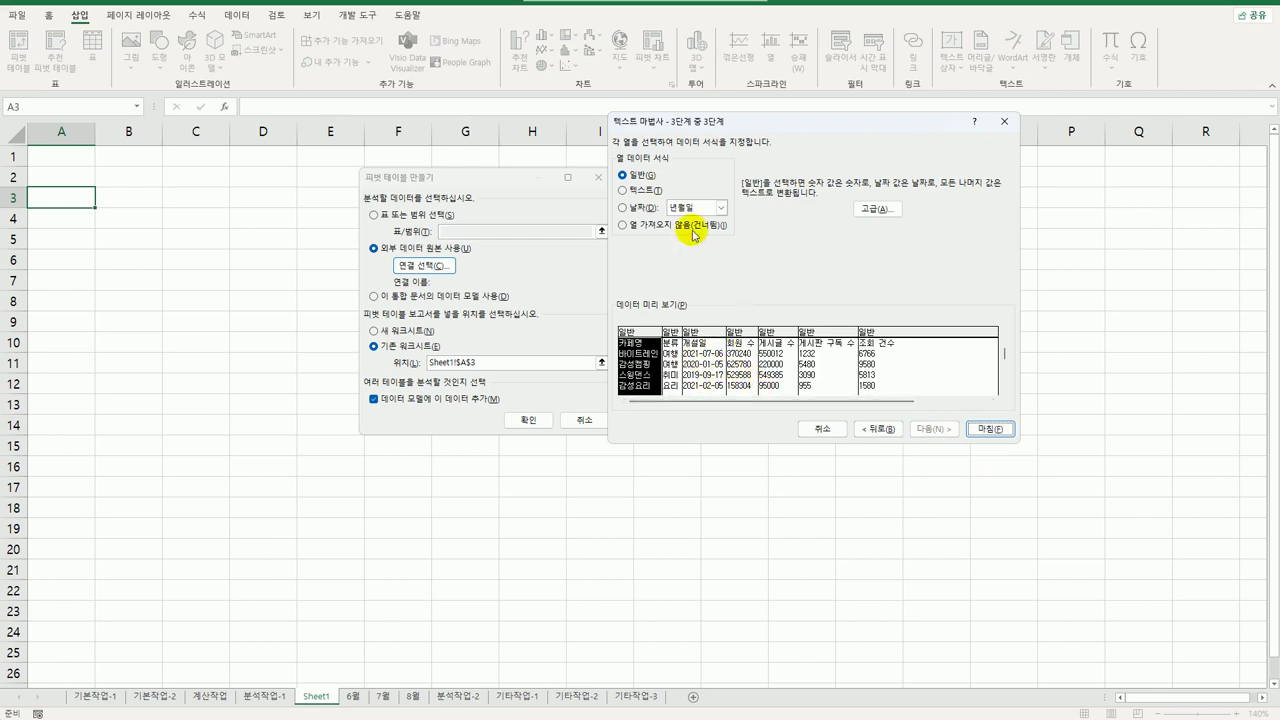
click(990, 429)
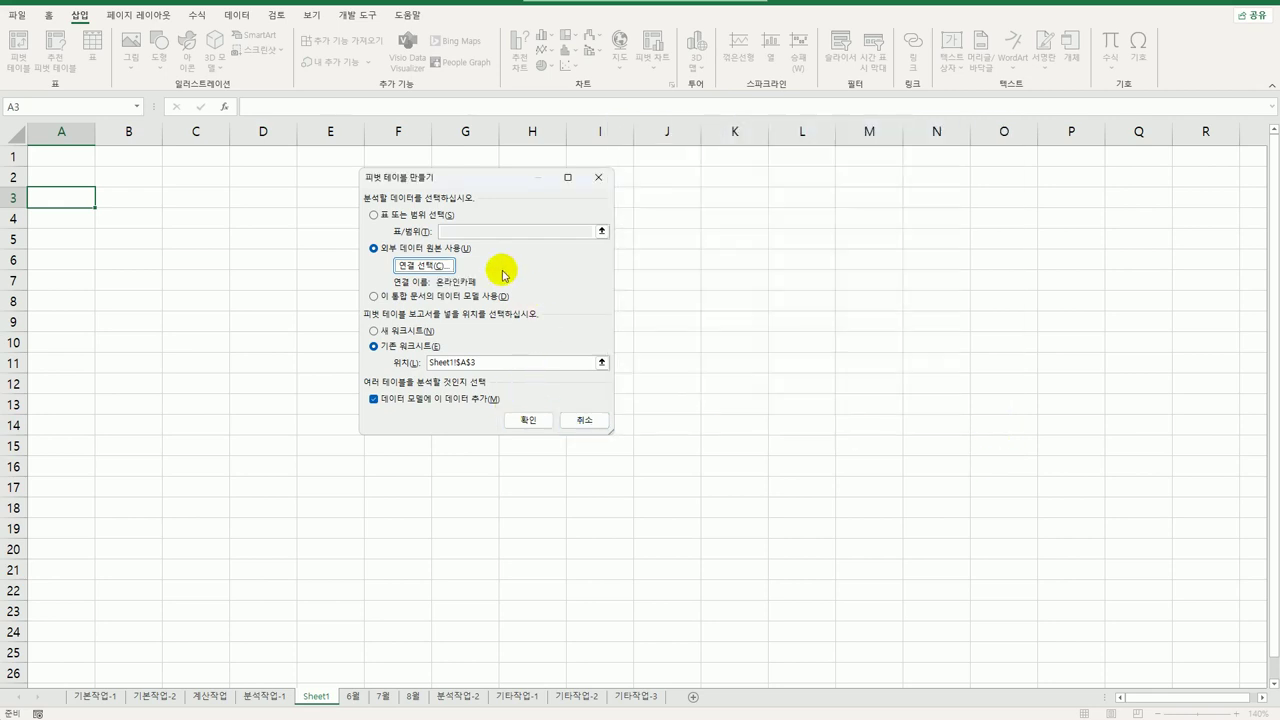
click(524, 421)
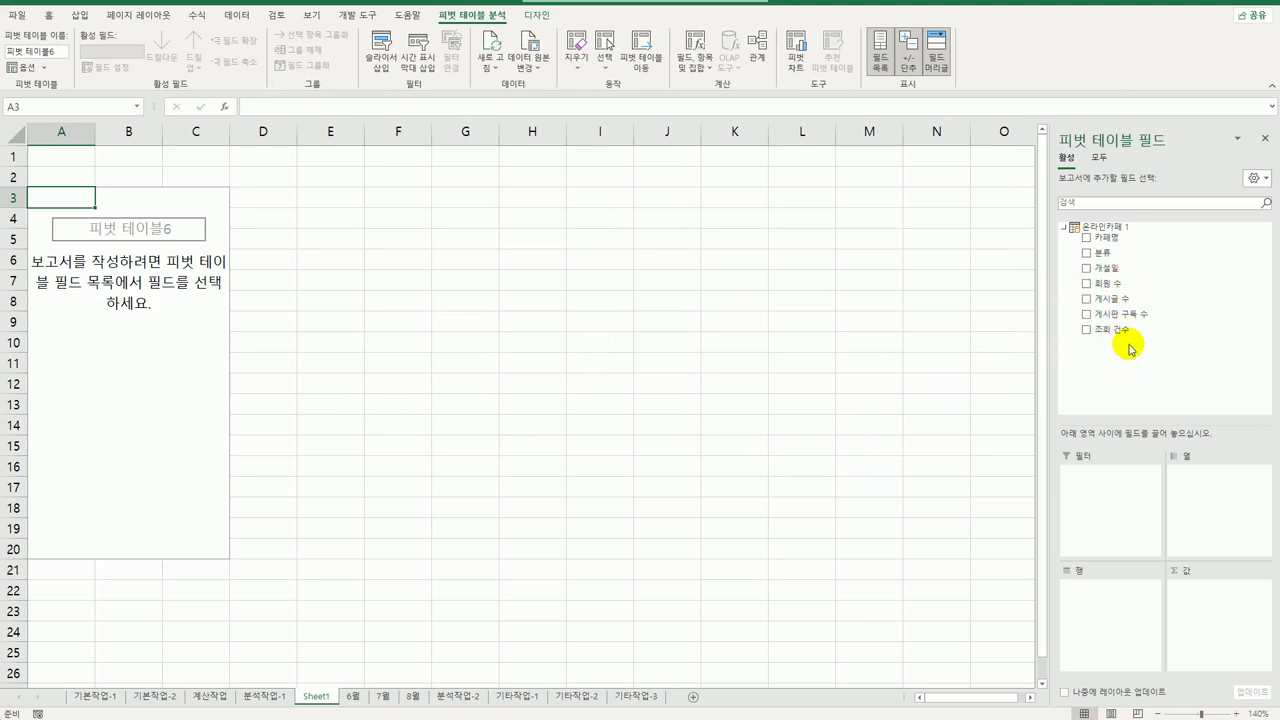
Lay out the PivotTable with 카페명 as the filter, 개설일 in the rows and 분류 in the columns
drag(1143, 318, 1112, 515)
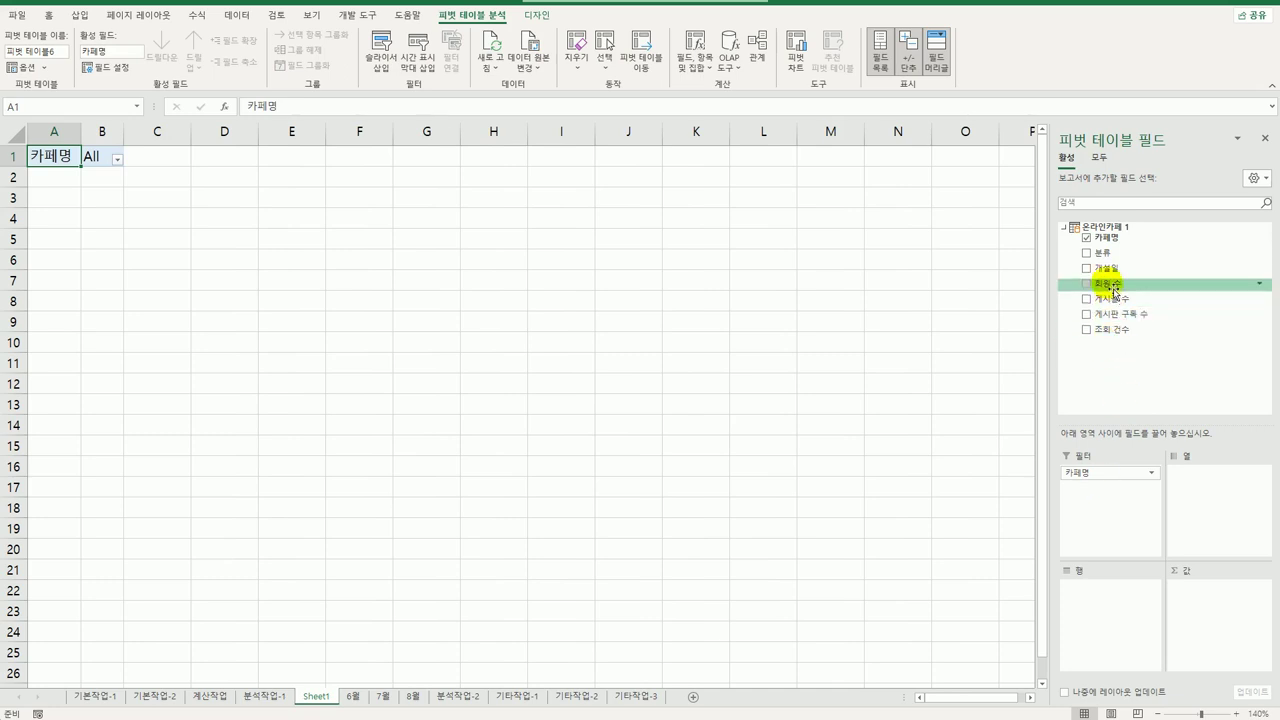
drag(1108, 283, 1100, 645)
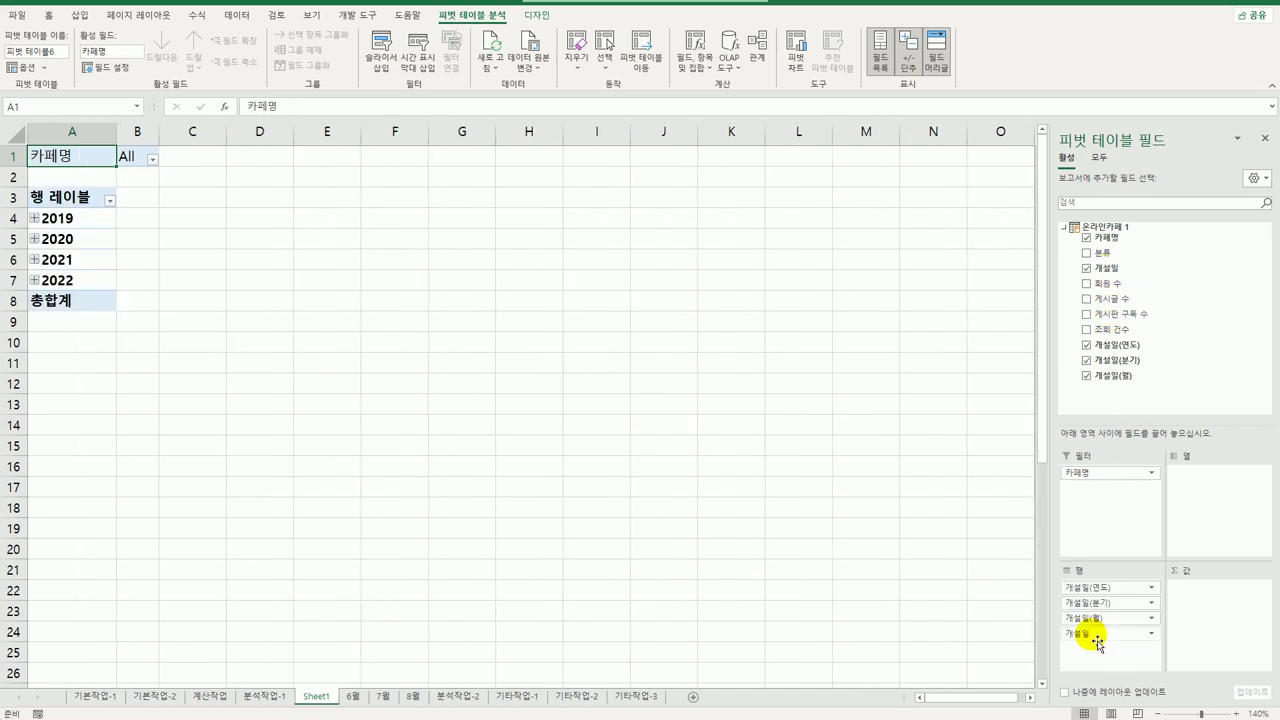
drag(1143, 252, 1192, 545)
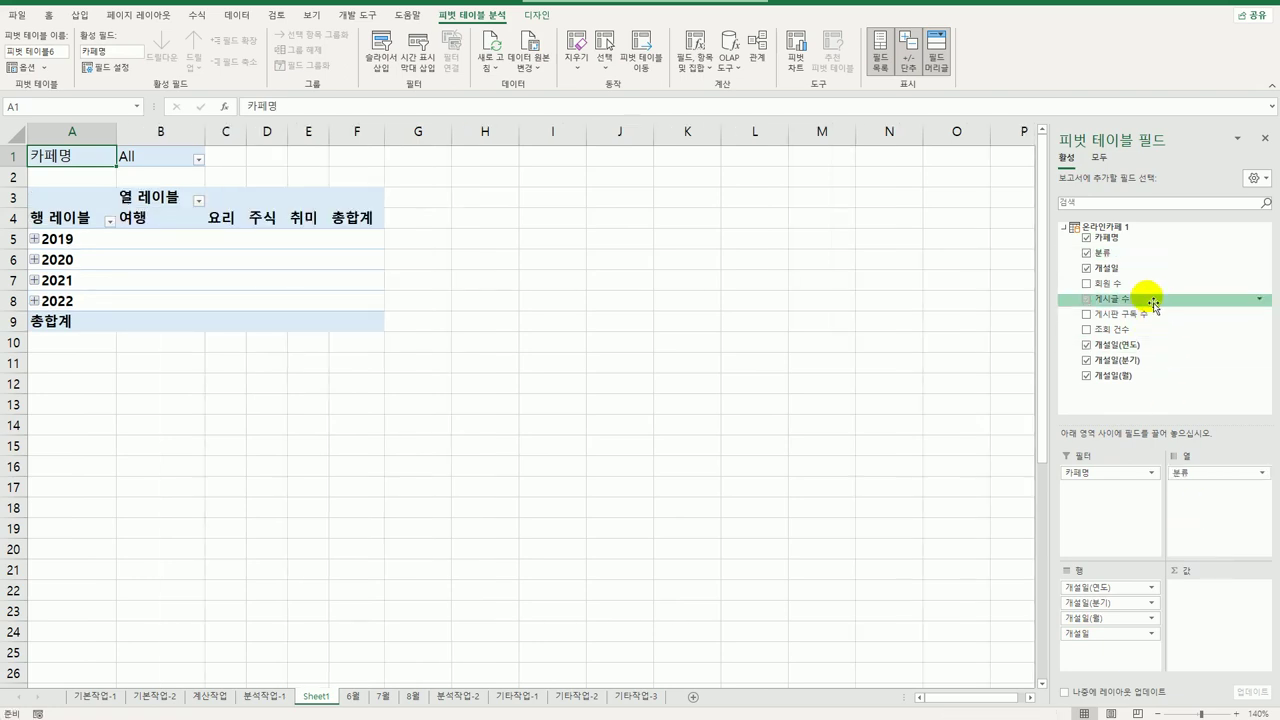
Add the 회원 수 field to the pivot table's values area and display the report in tabular form
drag(1143, 286, 1240, 660)
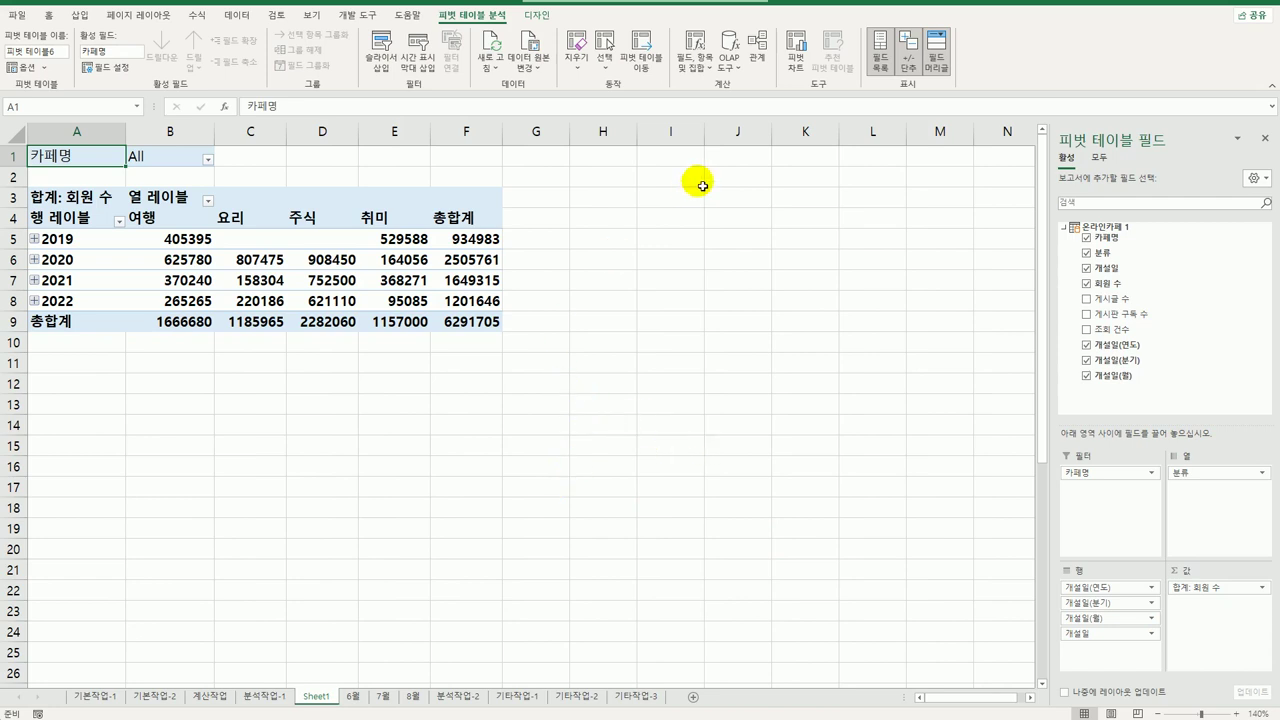
click(537, 16)
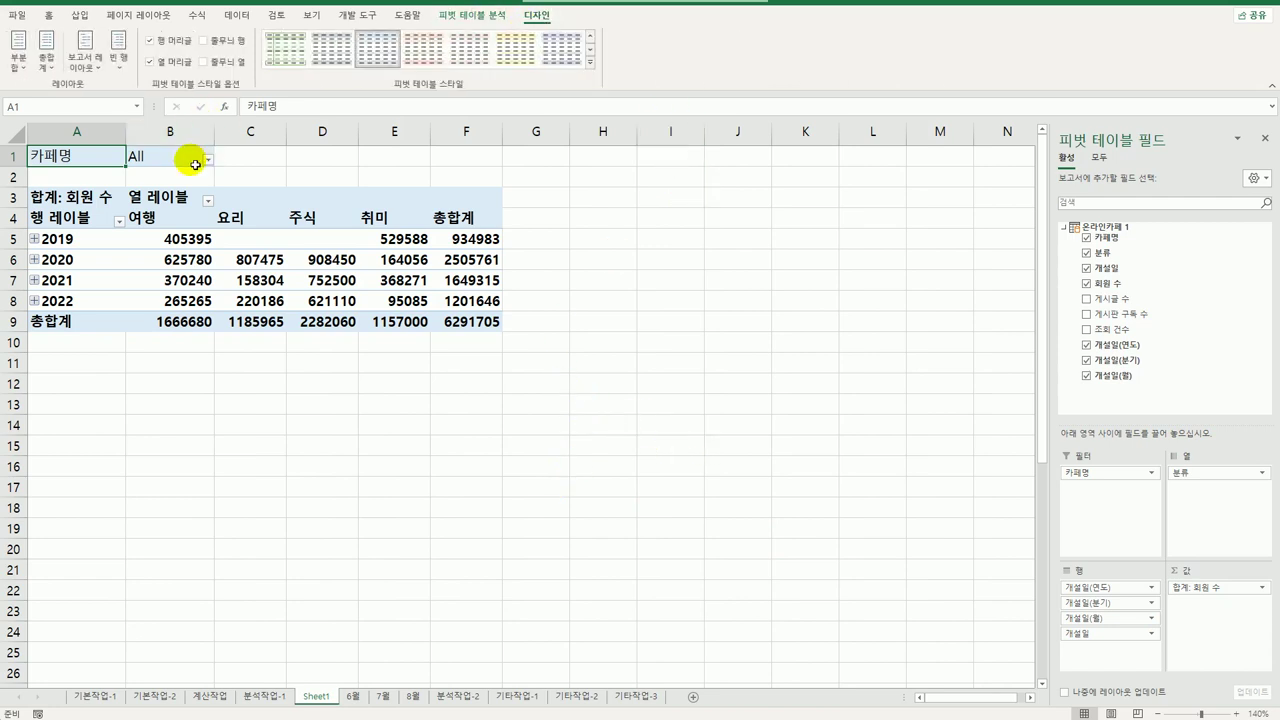
click(85, 50)
click(137, 166)
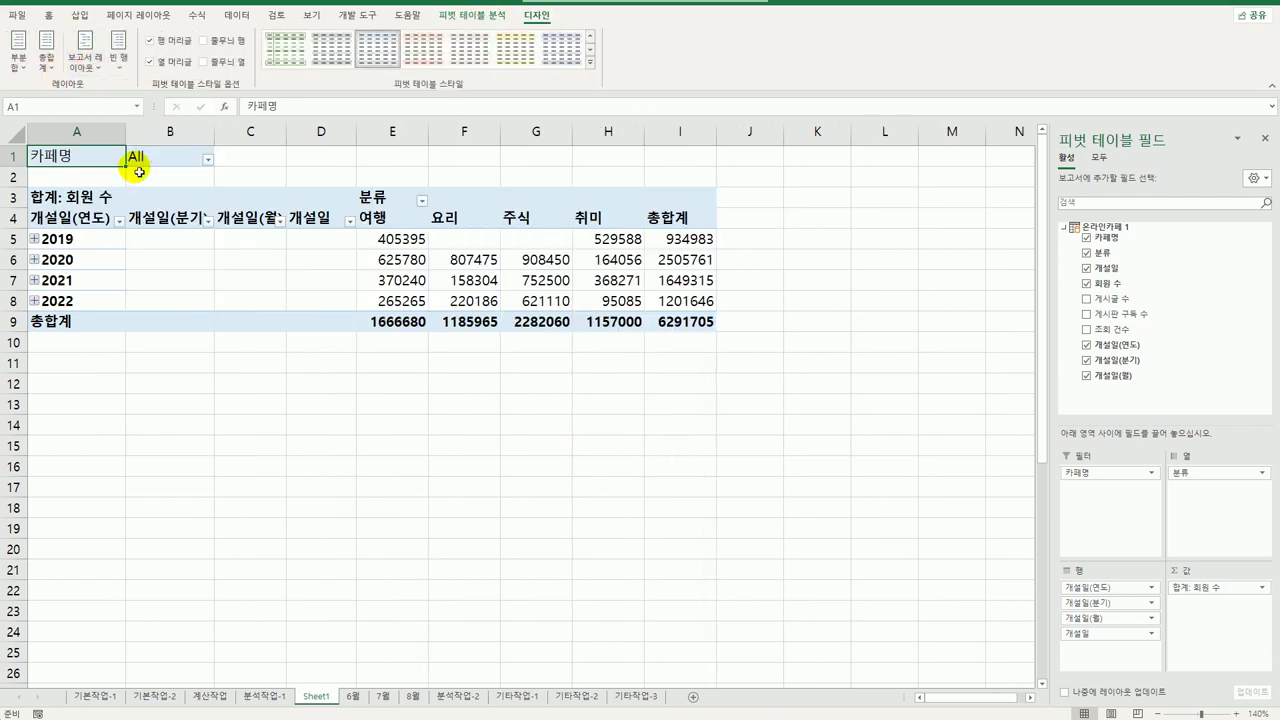
Group the pivot table's 개설일 dates by 분기 and 연 only, and hide the expand/collapse buttons
click(56, 239)
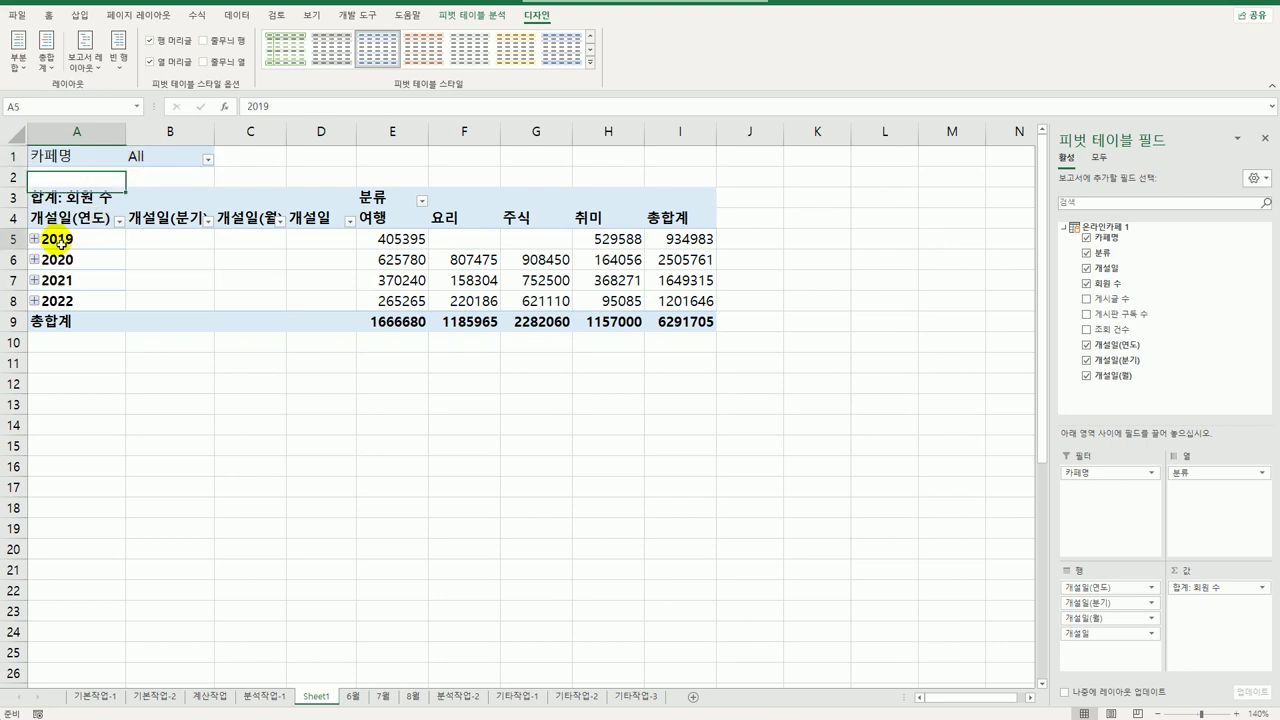
right_click(58, 240)
click(120, 428)
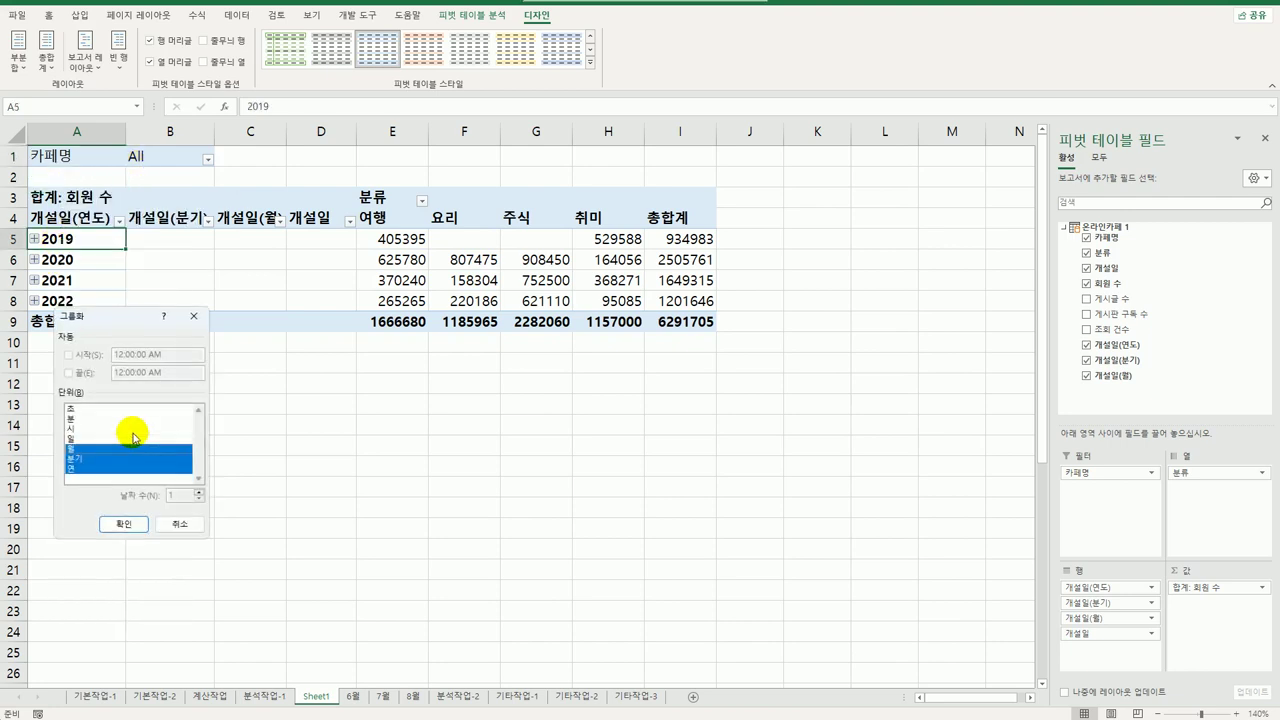
click(85, 449)
click(88, 469)
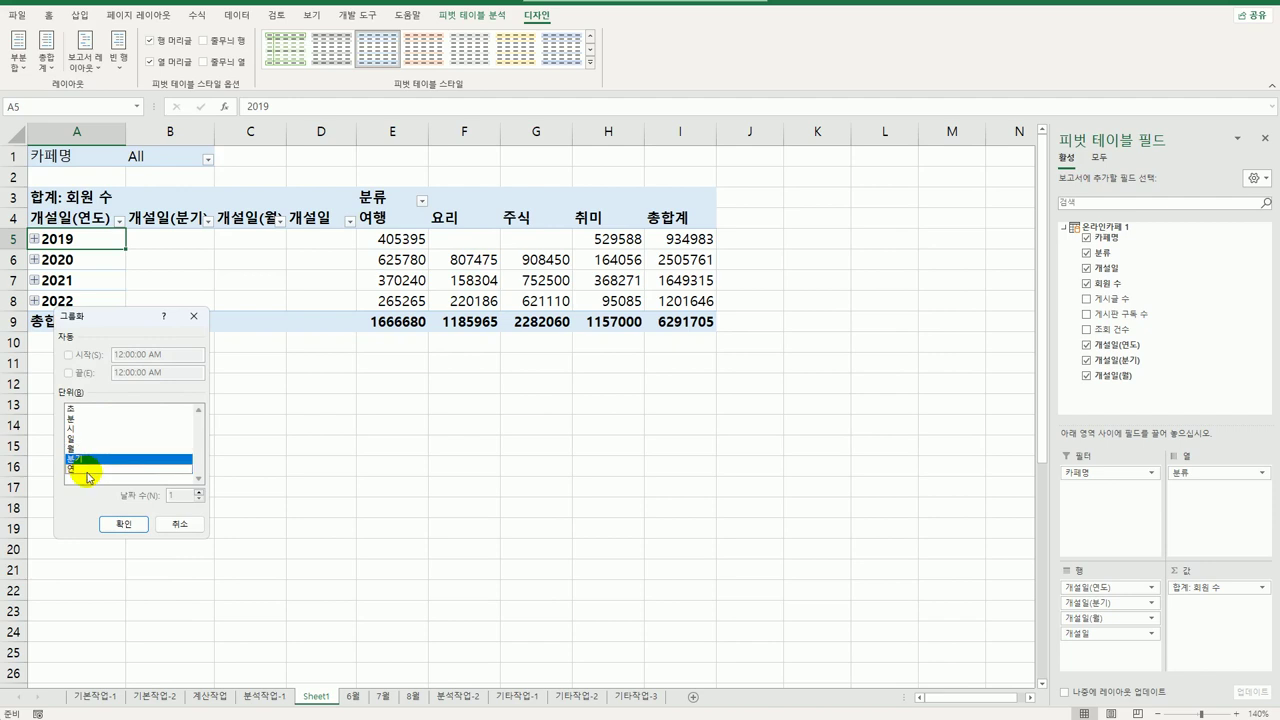
click(88, 467)
click(88, 469)
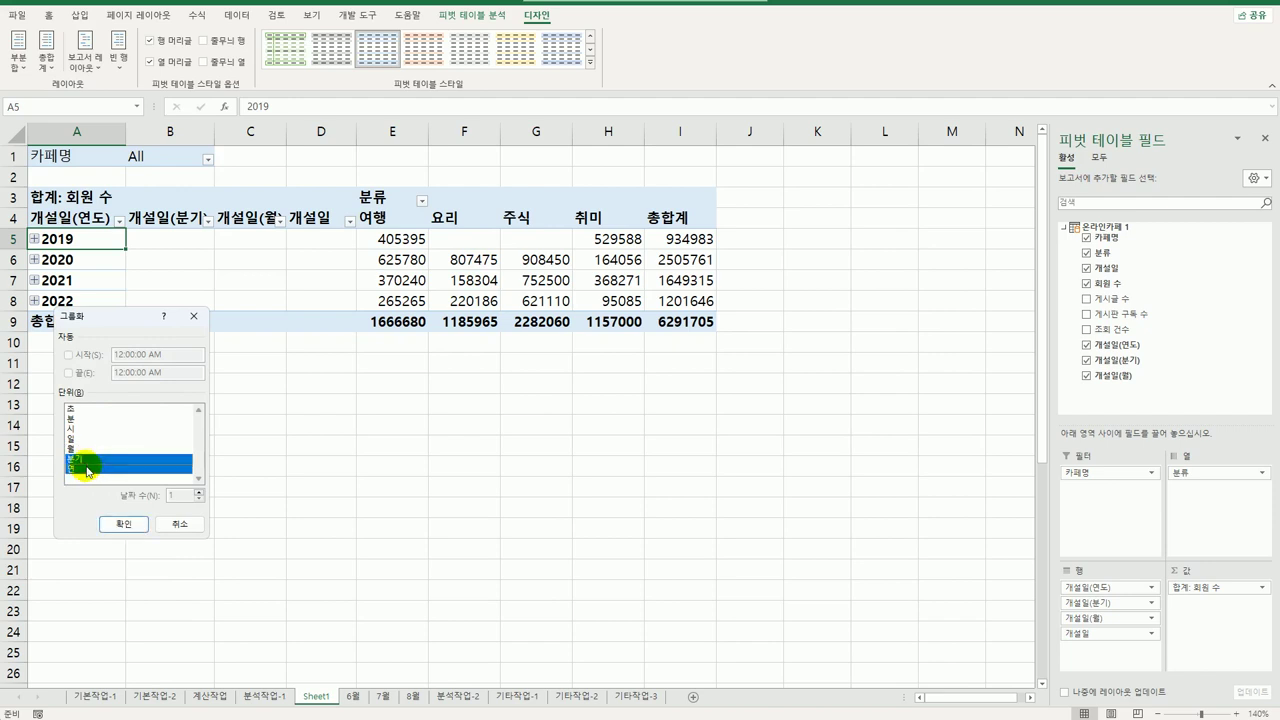
click(123, 523)
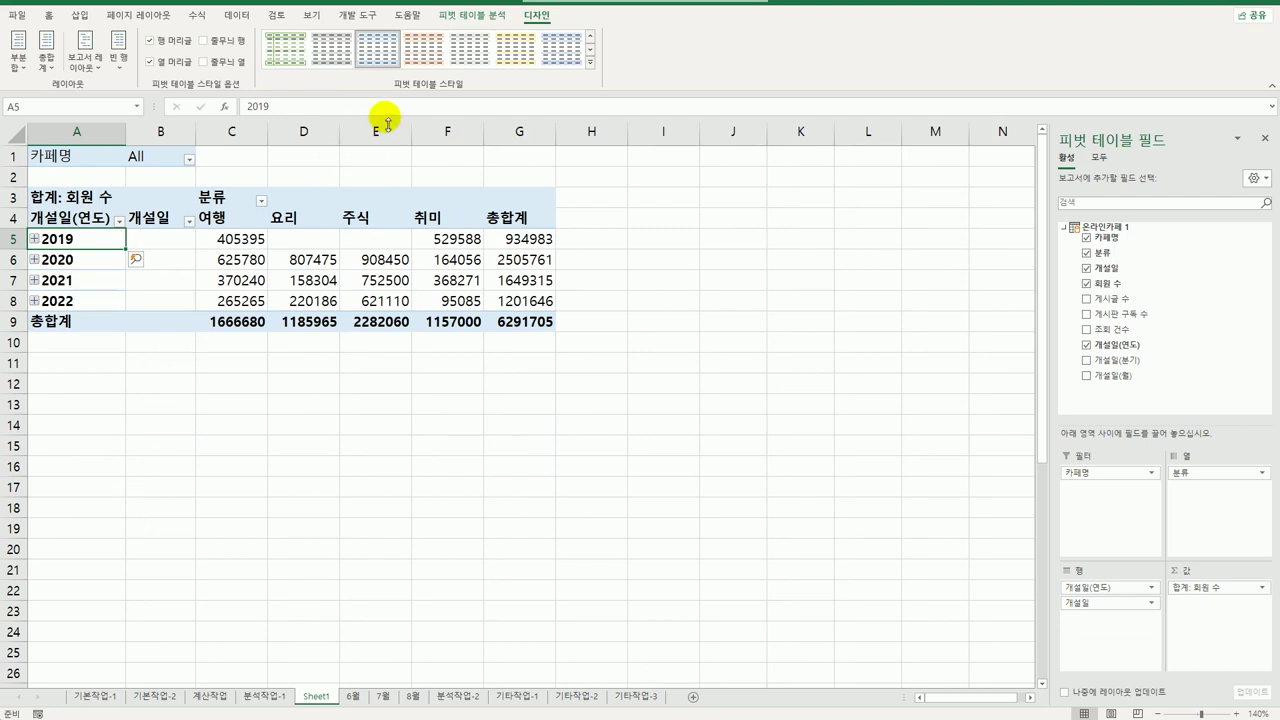
click(455, 15)
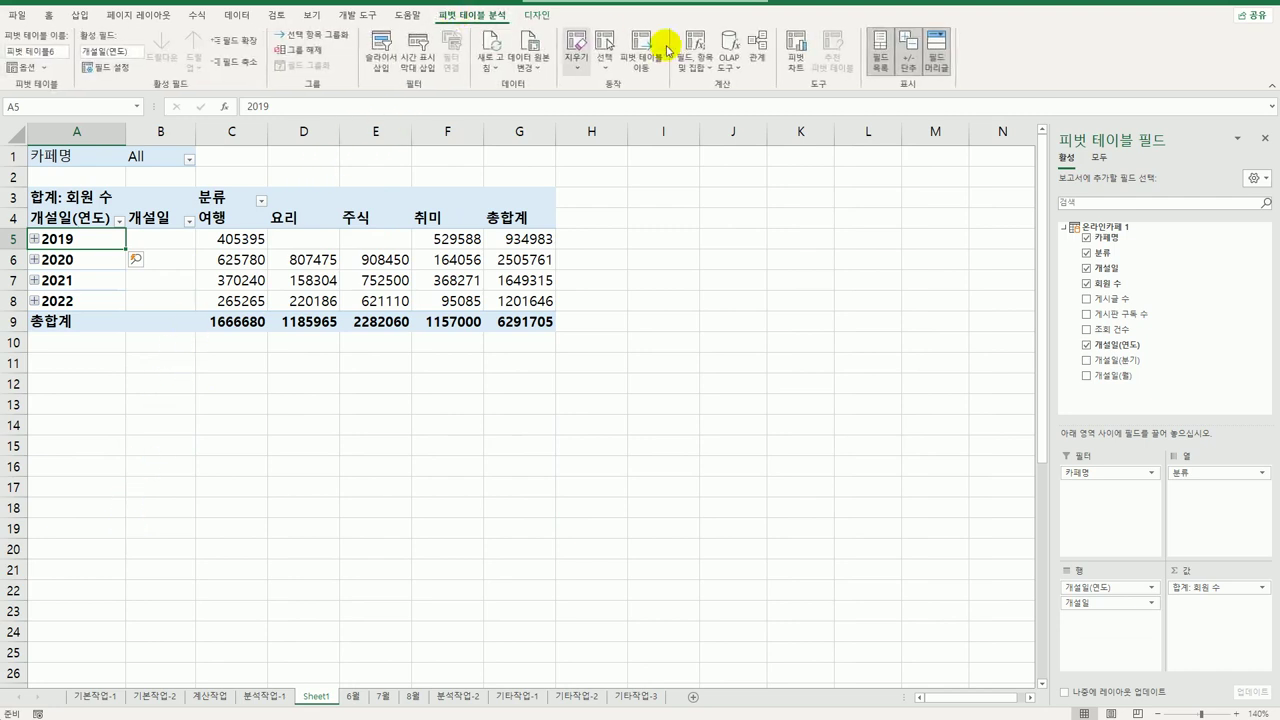
click(907, 57)
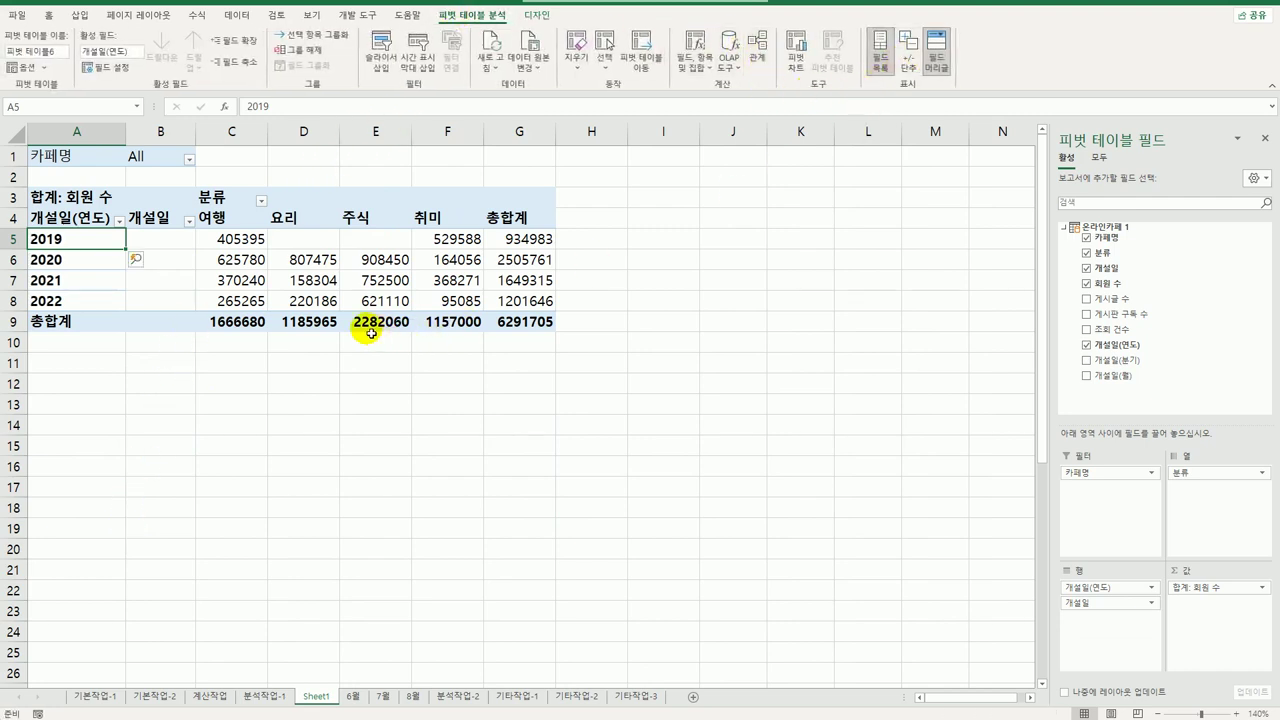
Format the 합계: 회원 수 value field as 숫자 with 0 decimal places and the thousands separator
click(83, 197)
right_click(83, 197)
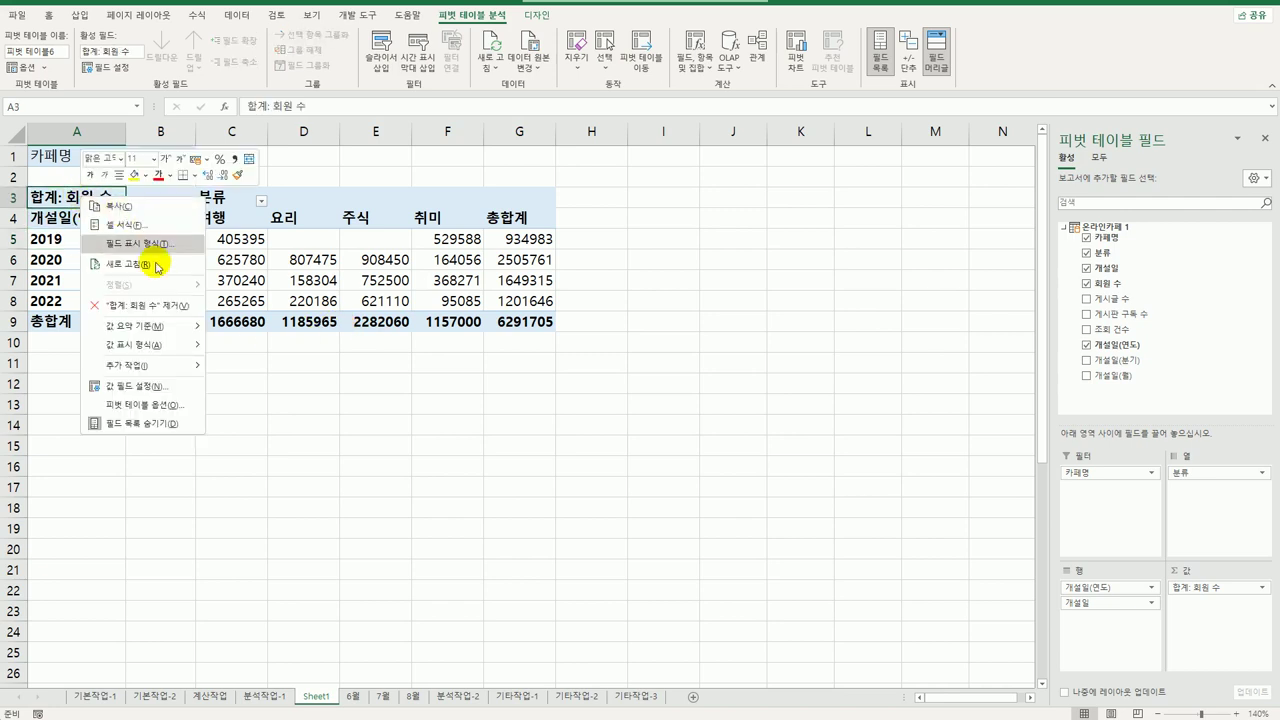
click(168, 390)
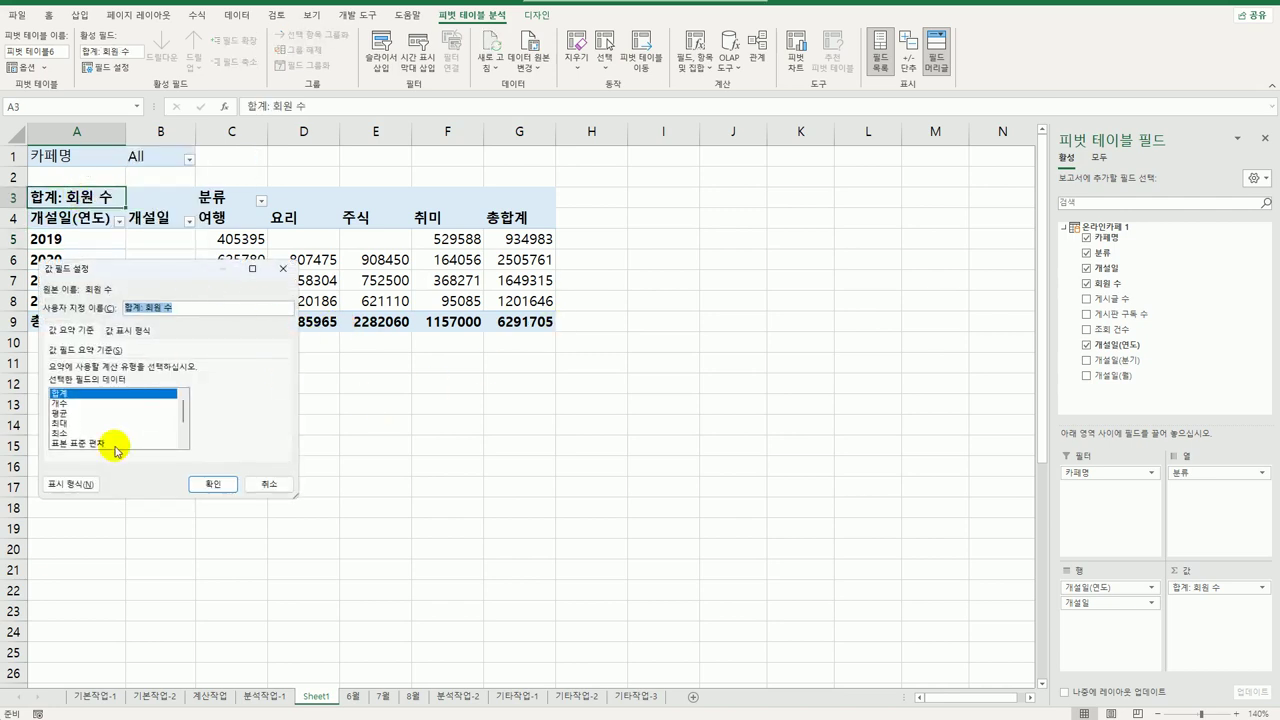
click(70, 484)
drag(150, 199, 581, 182)
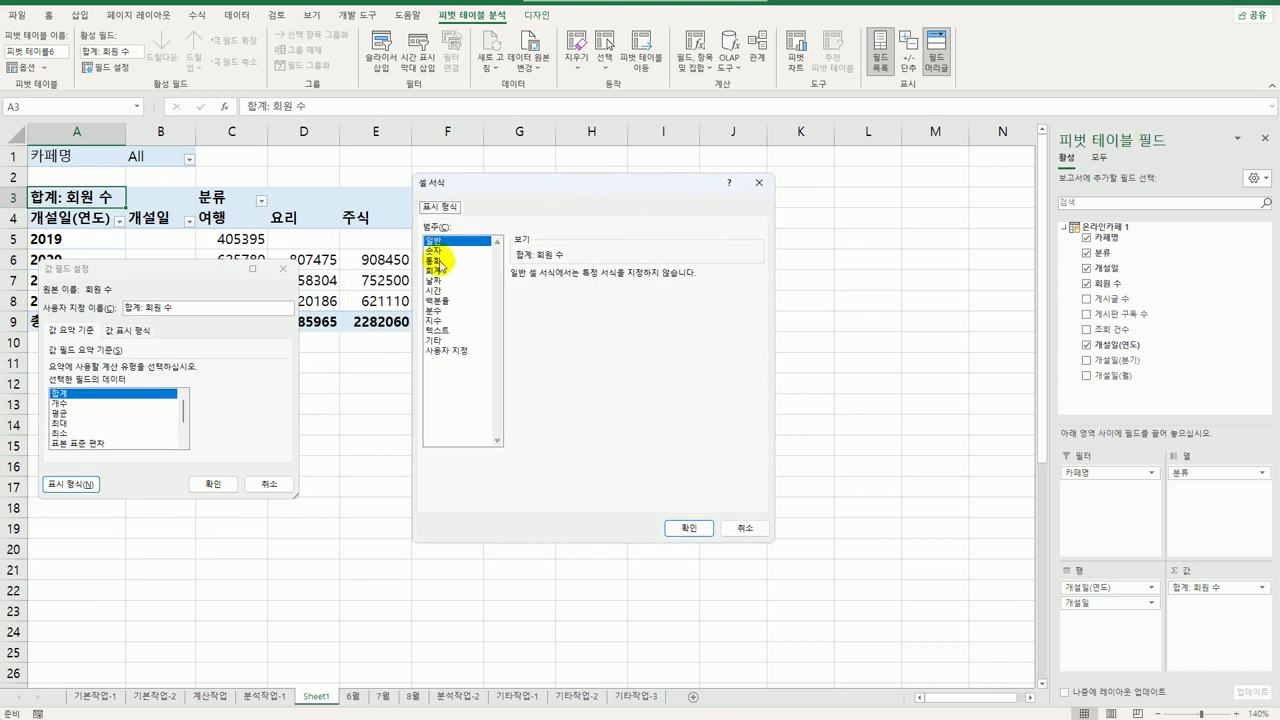
click(456, 251)
click(560, 297)
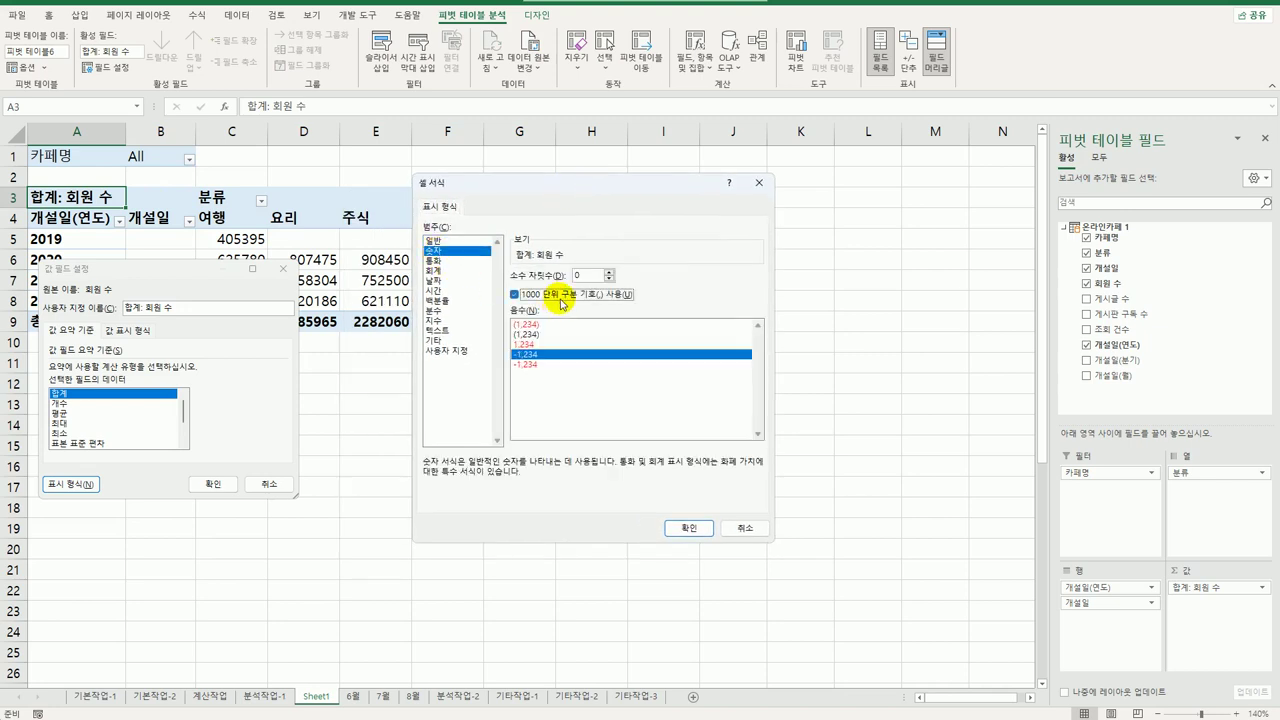
click(692, 528)
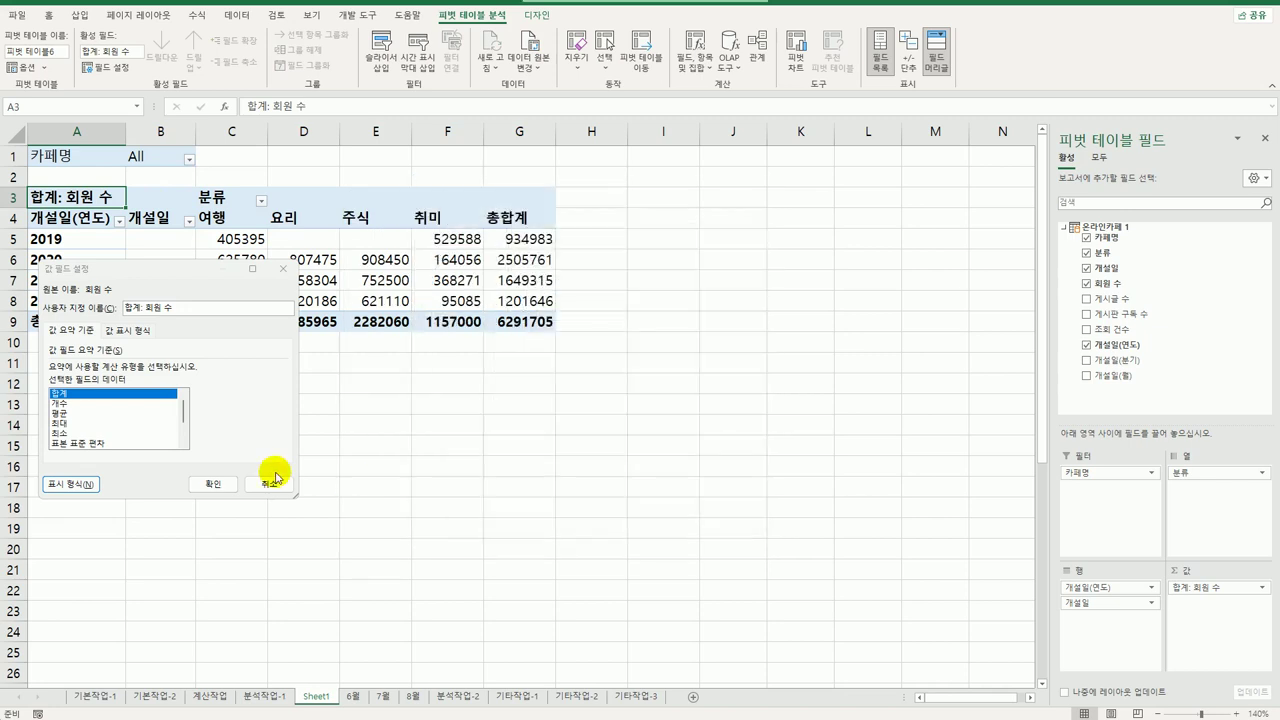
click(213, 485)
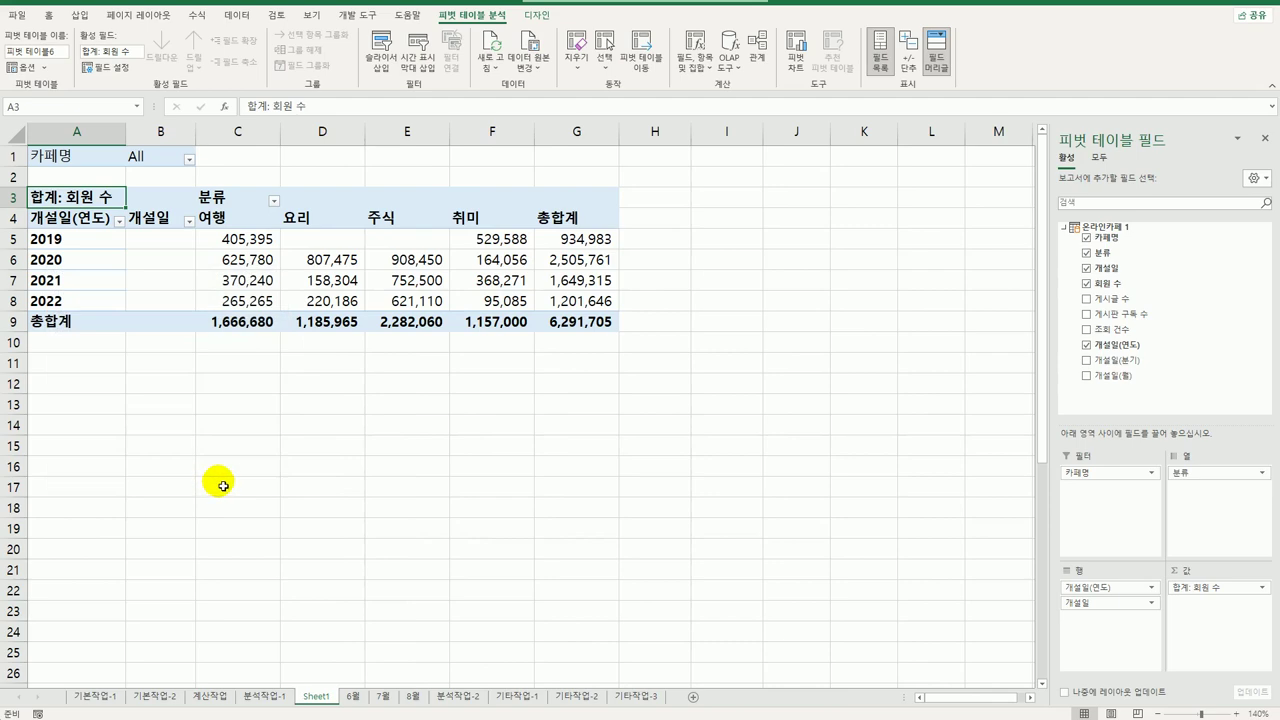
Apply the pivot style 연한 파랑, 피벗 스타일 보통 9 and turn on banded columns (줄무늬 열)
click(540, 17)
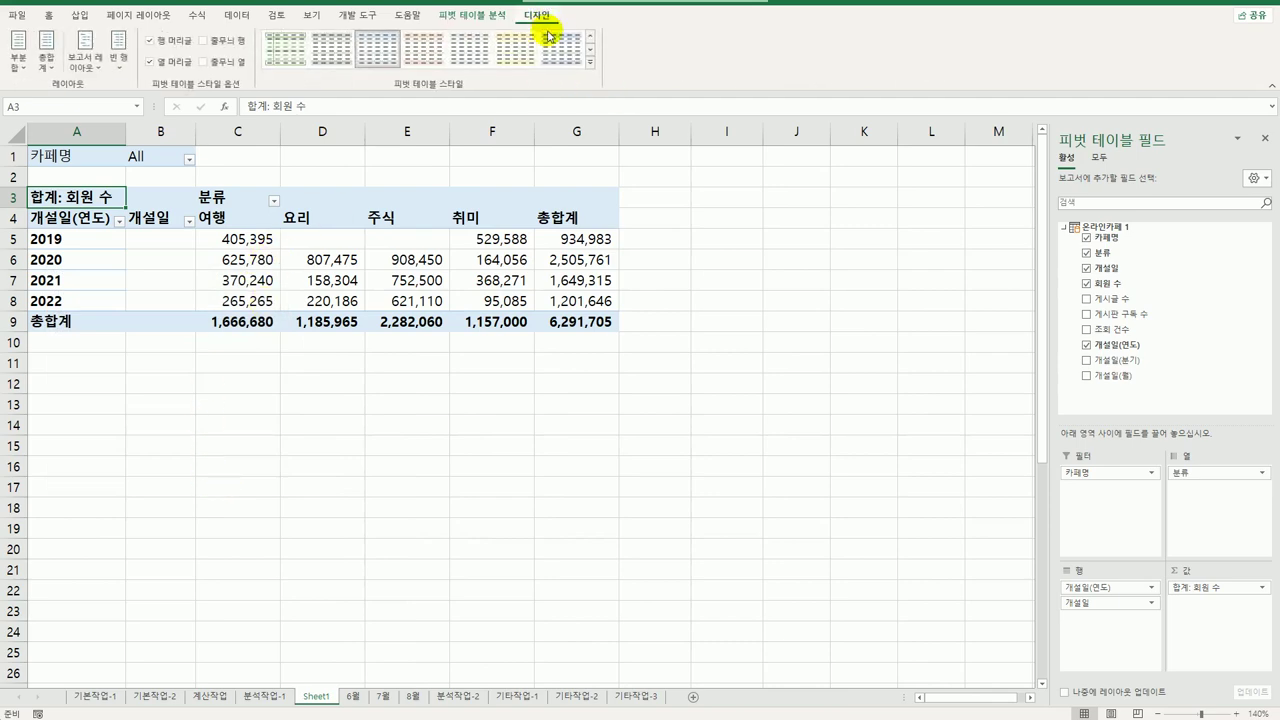
click(590, 62)
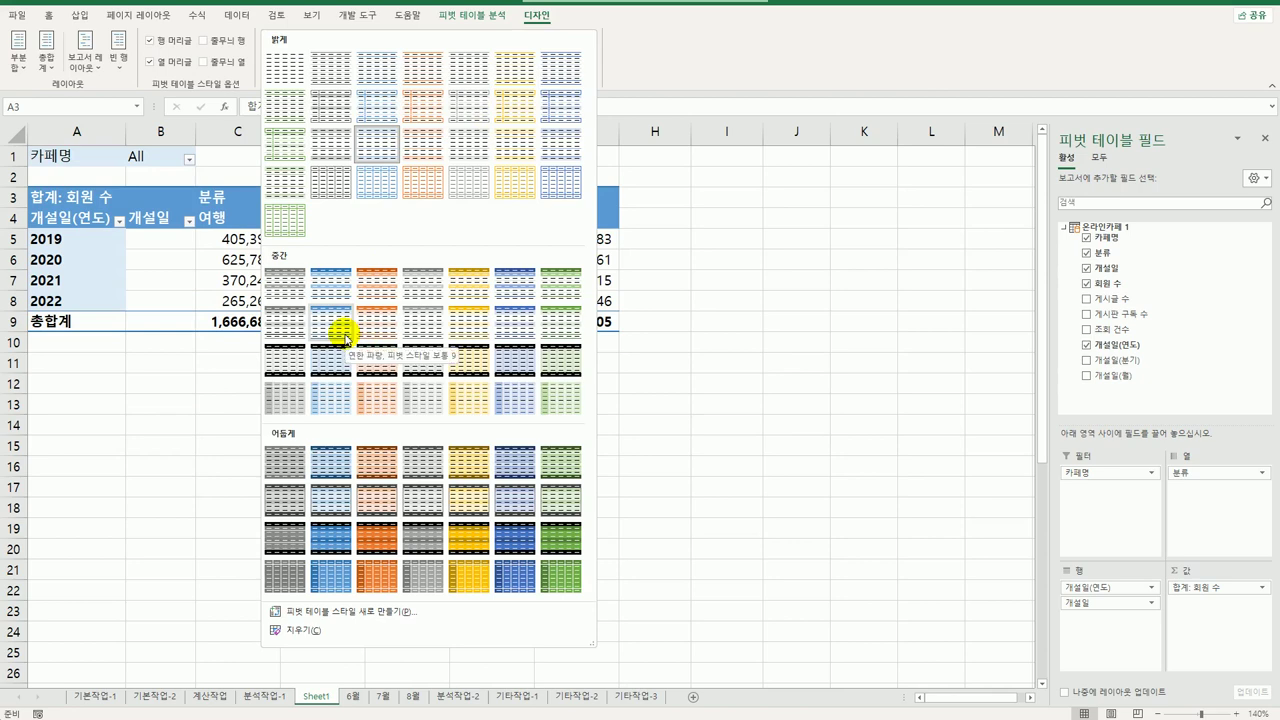
click(343, 333)
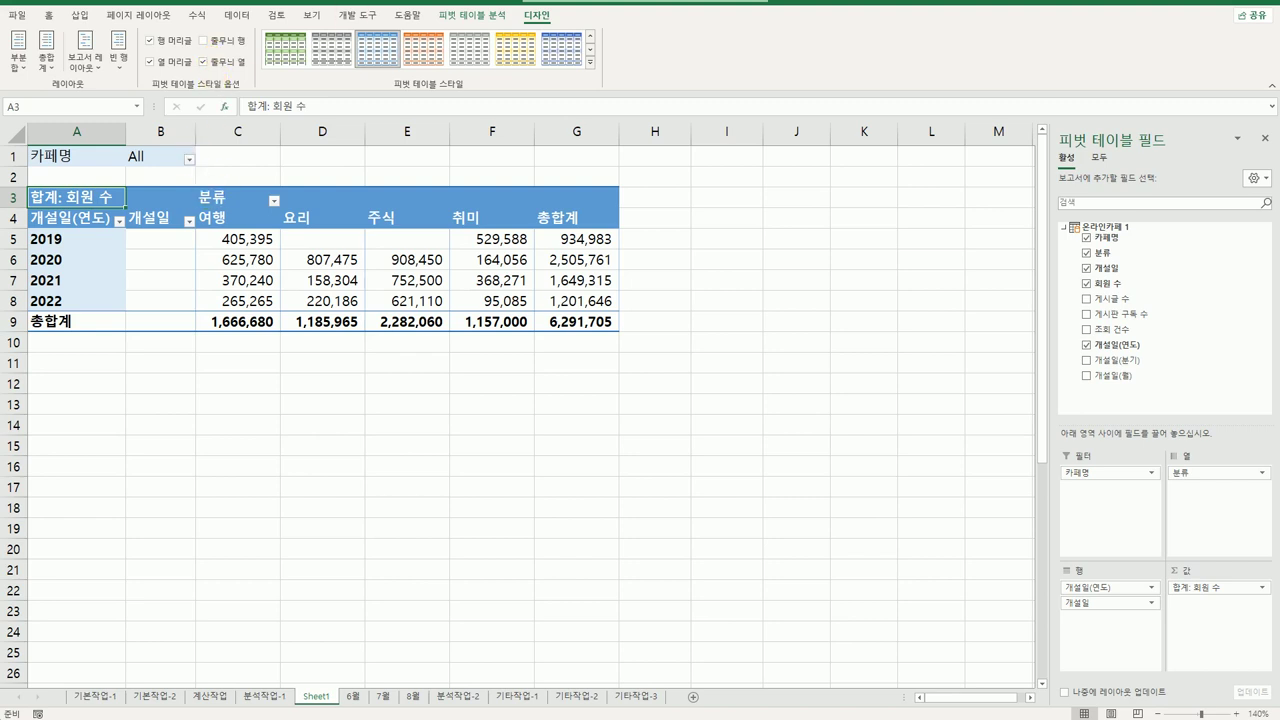
Set the pivot table options to merge and center cells with labels and to show * in empty cells
click(475, 16)
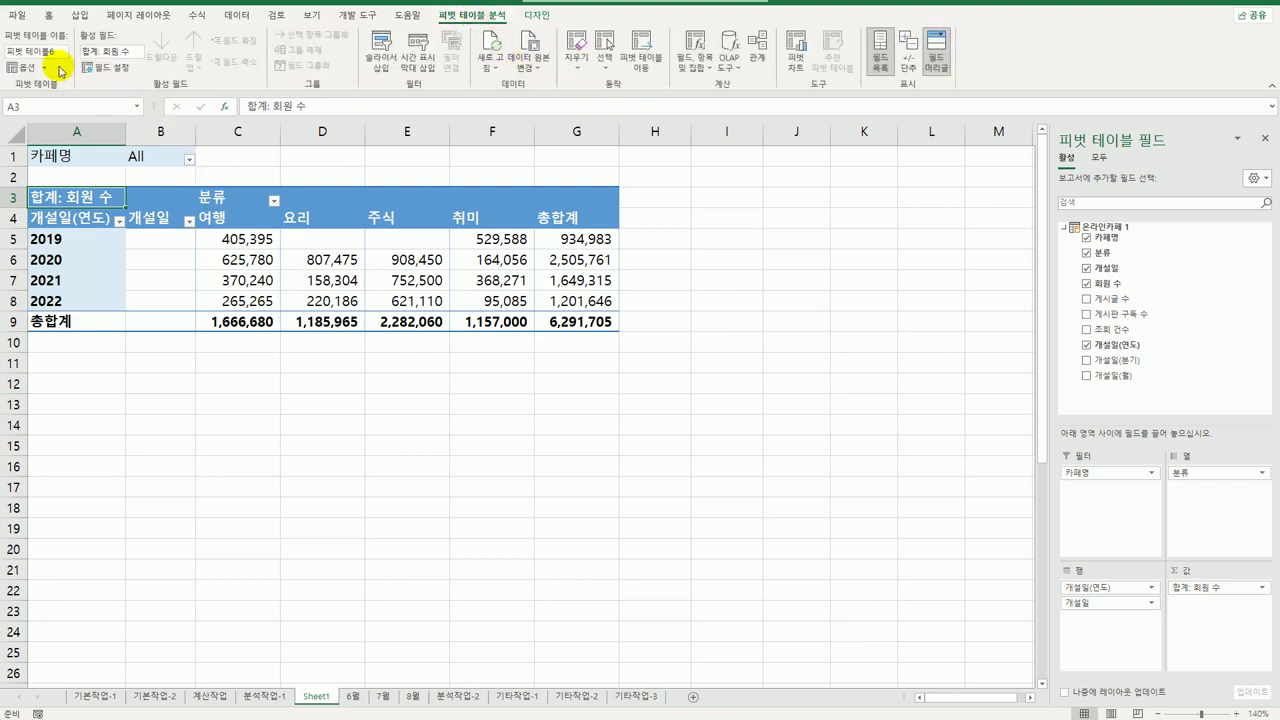
click(22, 67)
click(409, 210)
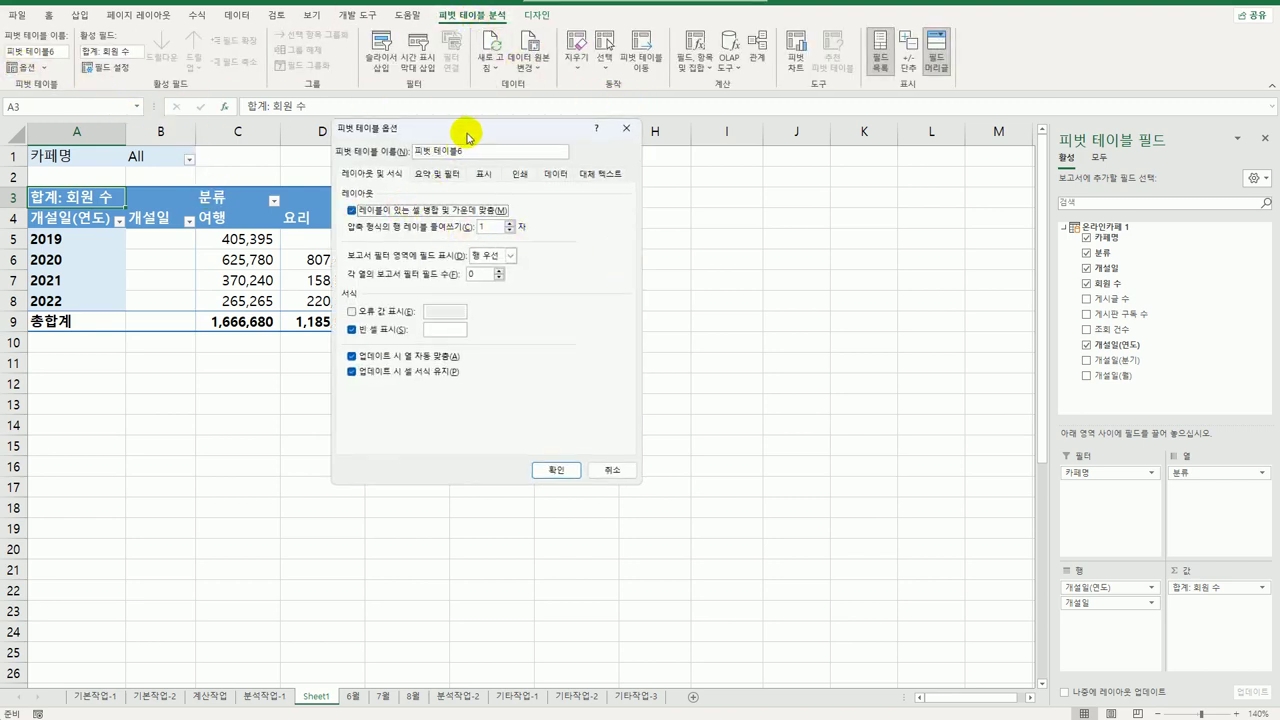
drag(466, 129, 755, 148)
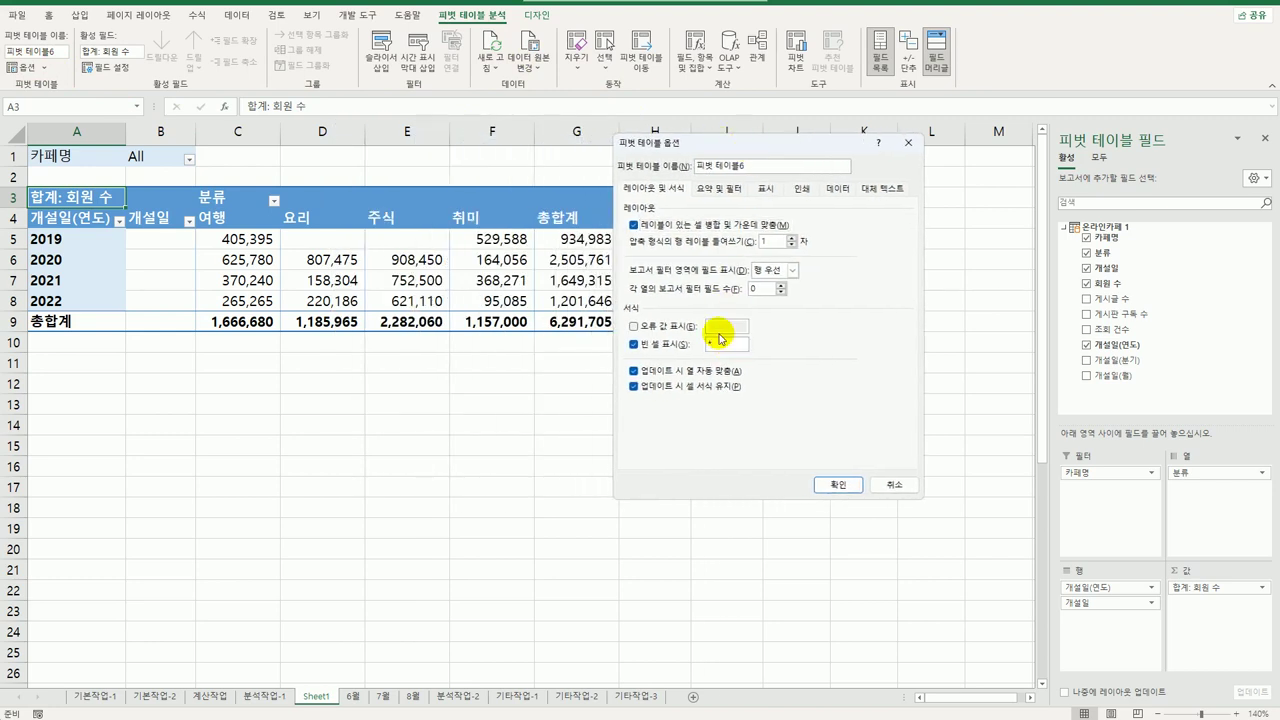
click(838, 484)
click(785, 496)
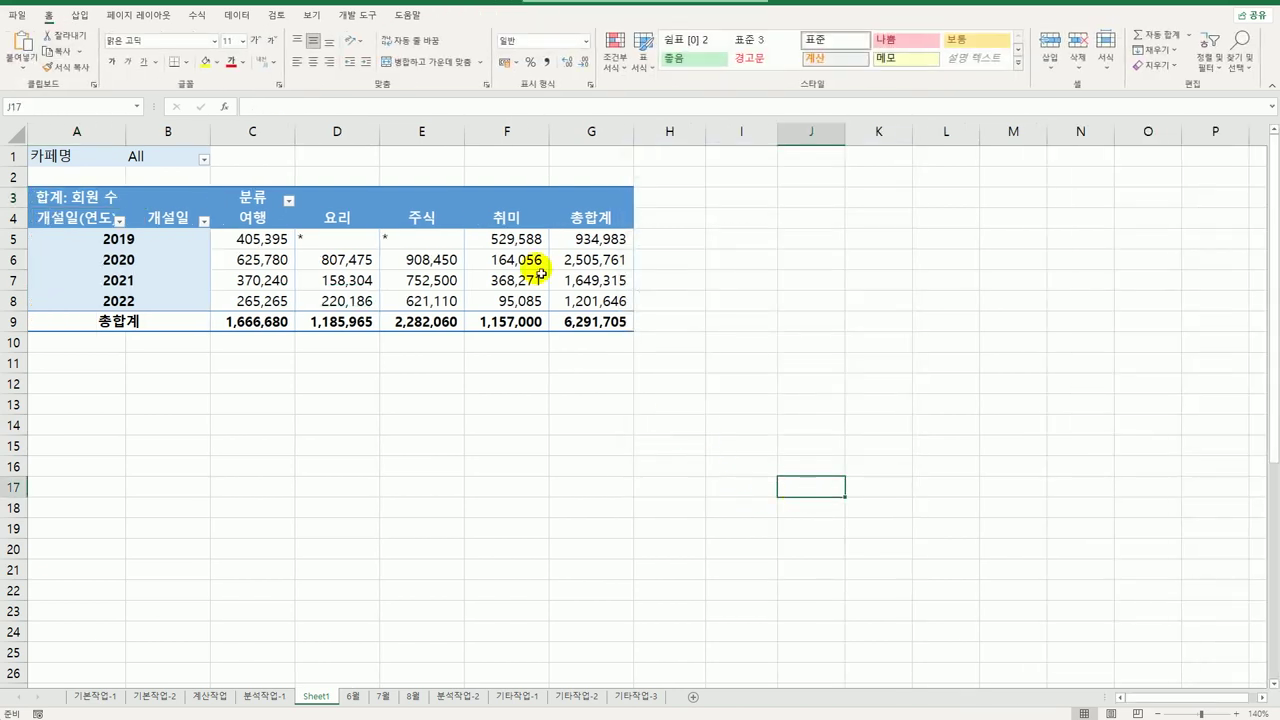
Compare the pivot table on Sheet1 with 분석작업-1, and look through the 6월, 7월, 8월 and 분석작업-2 sheets
click(275, 700)
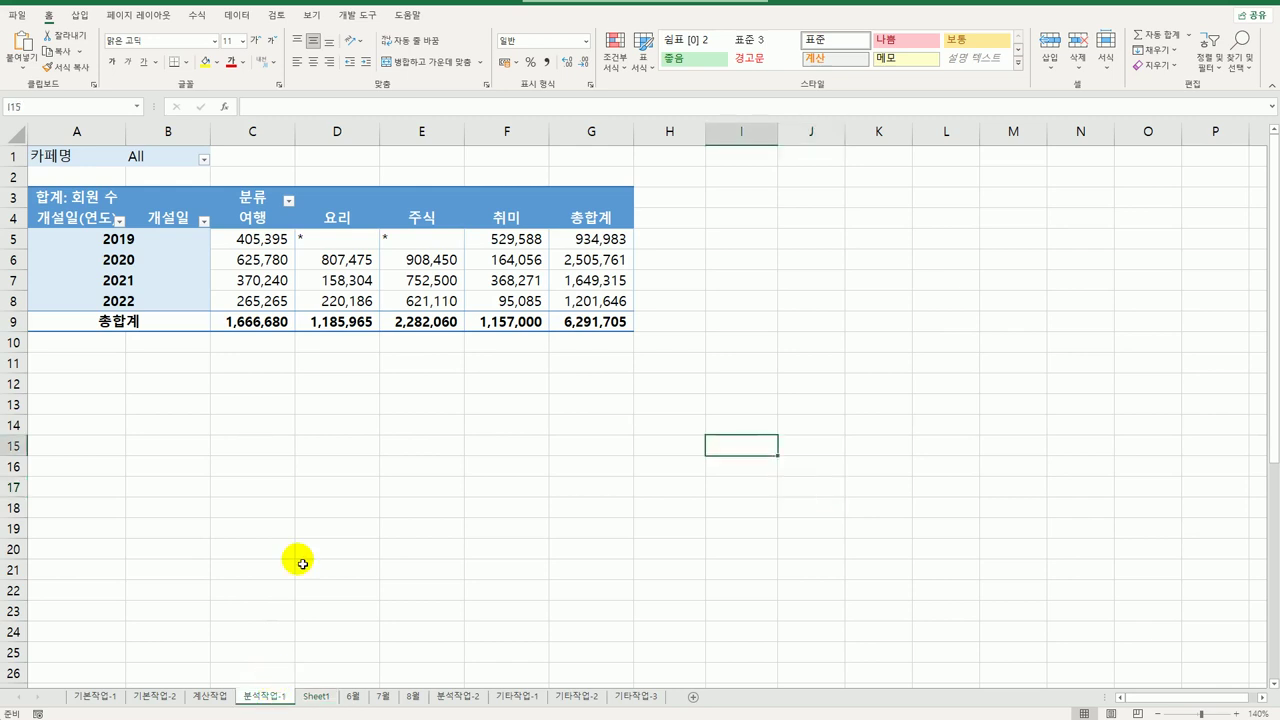
click(322, 696)
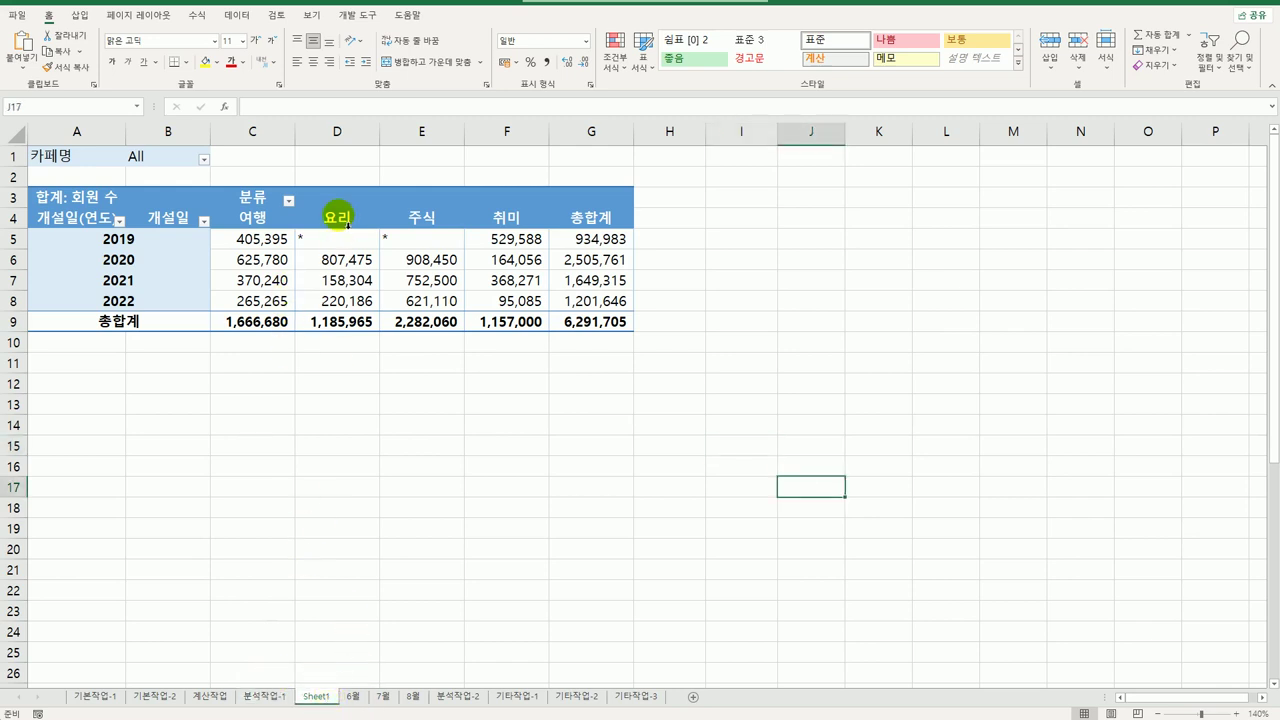
click(265, 697)
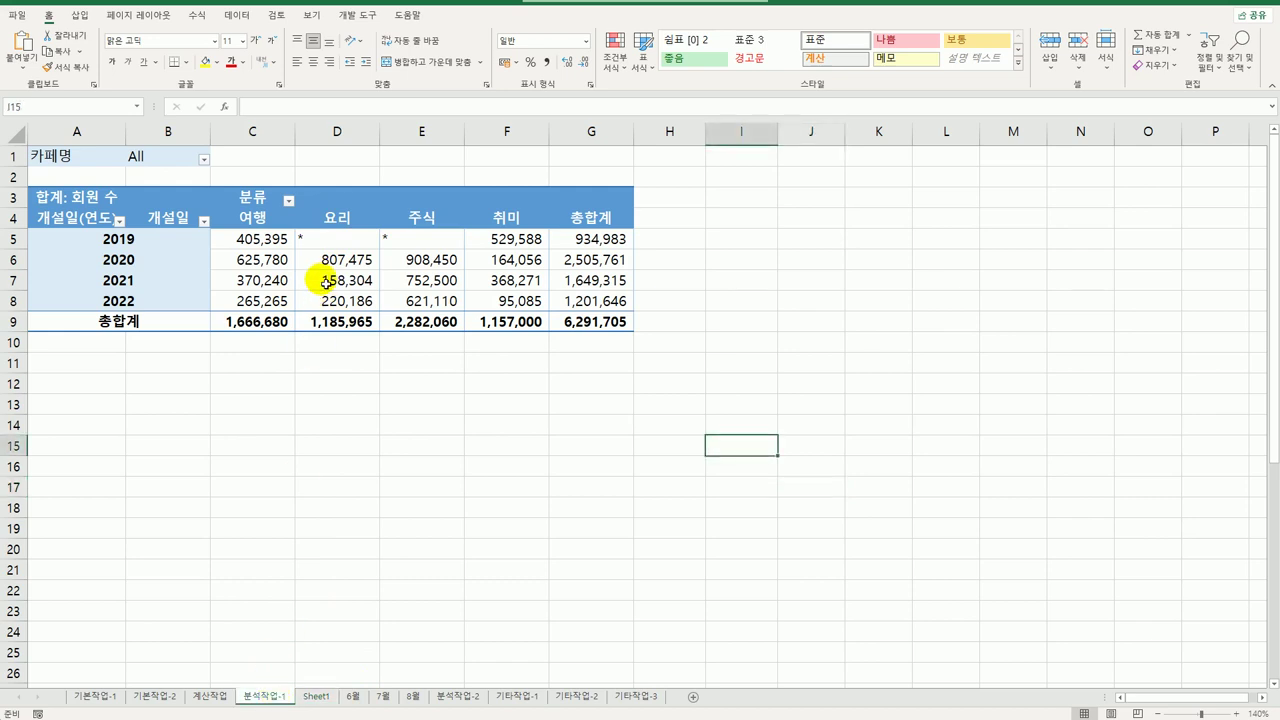
click(316, 698)
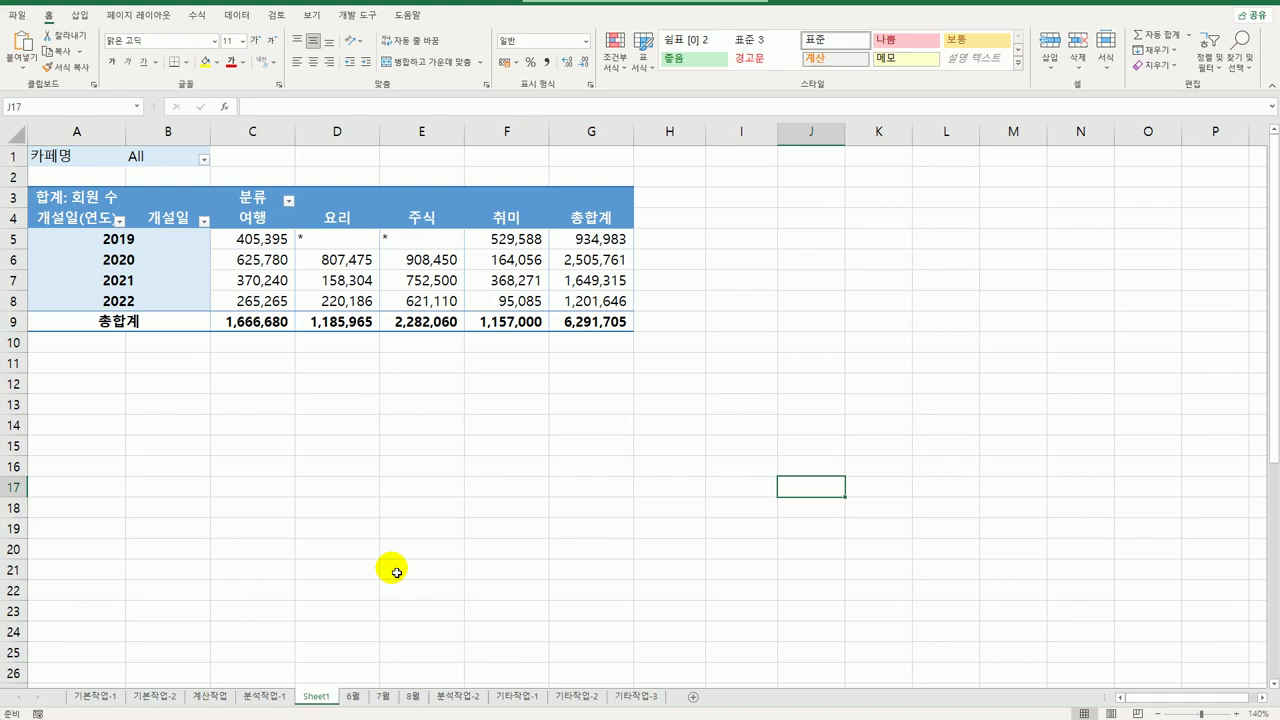
click(355, 696)
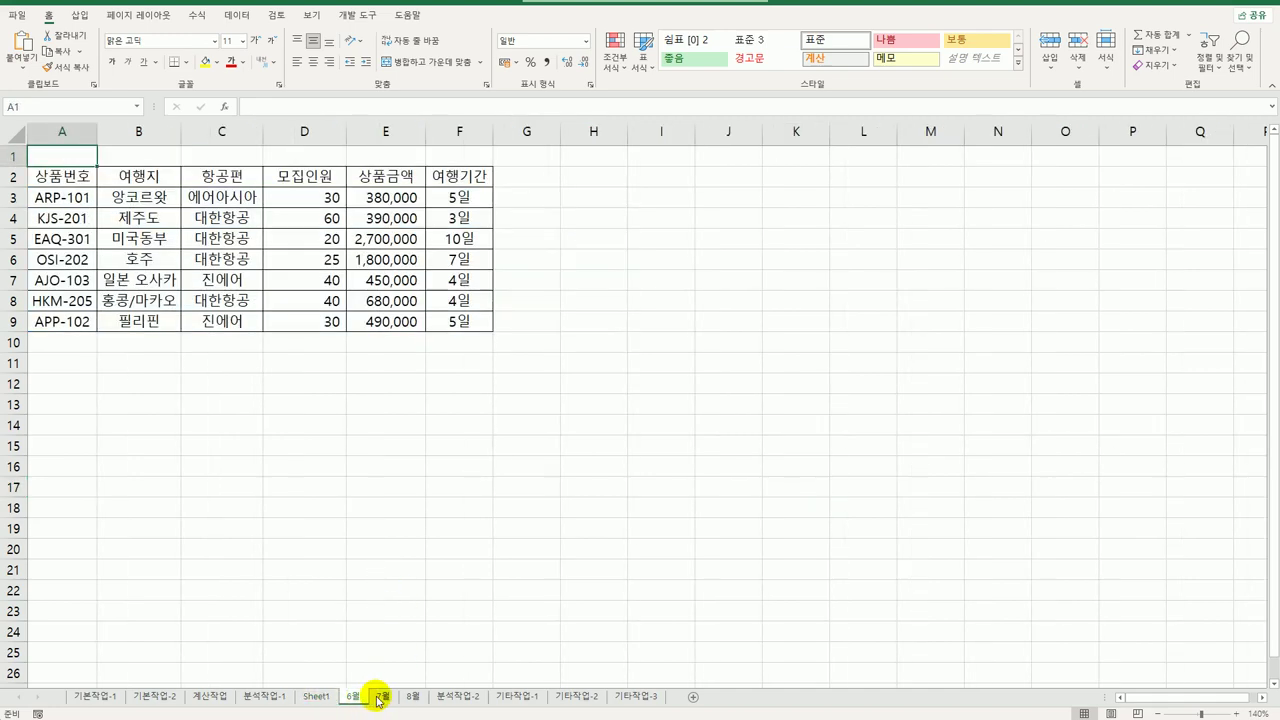
click(382, 696)
click(414, 696)
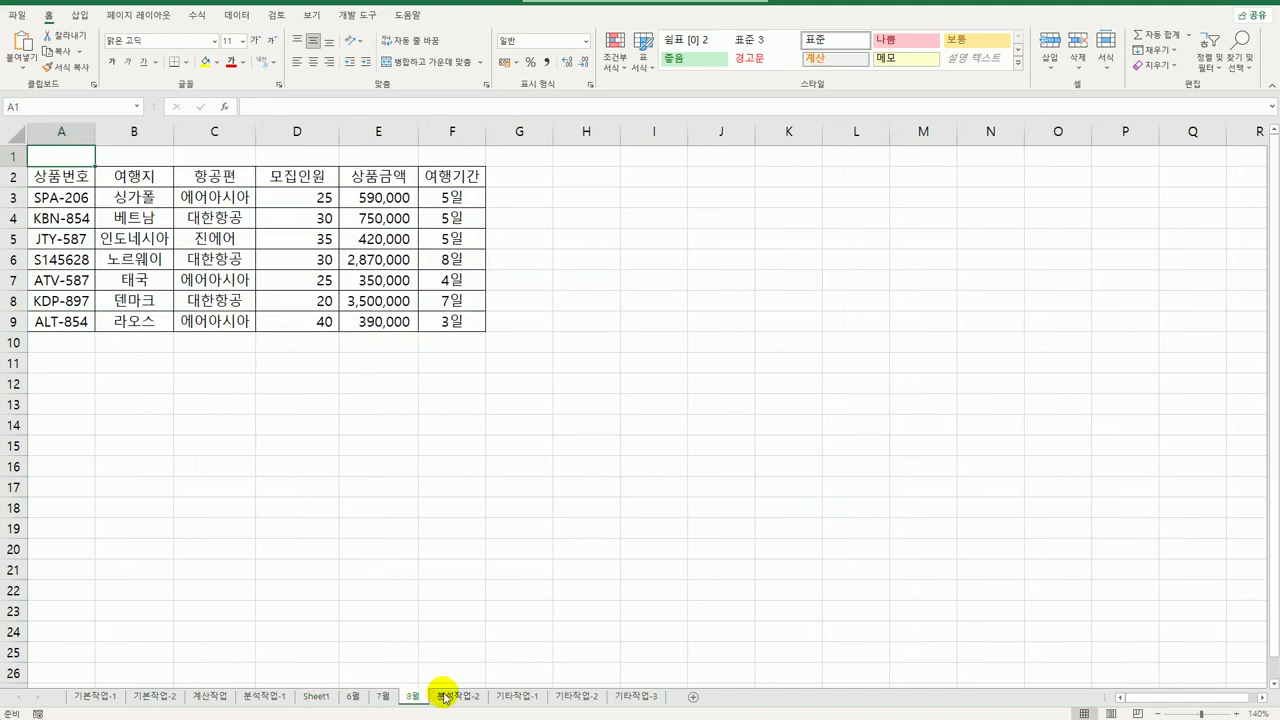
click(447, 696)
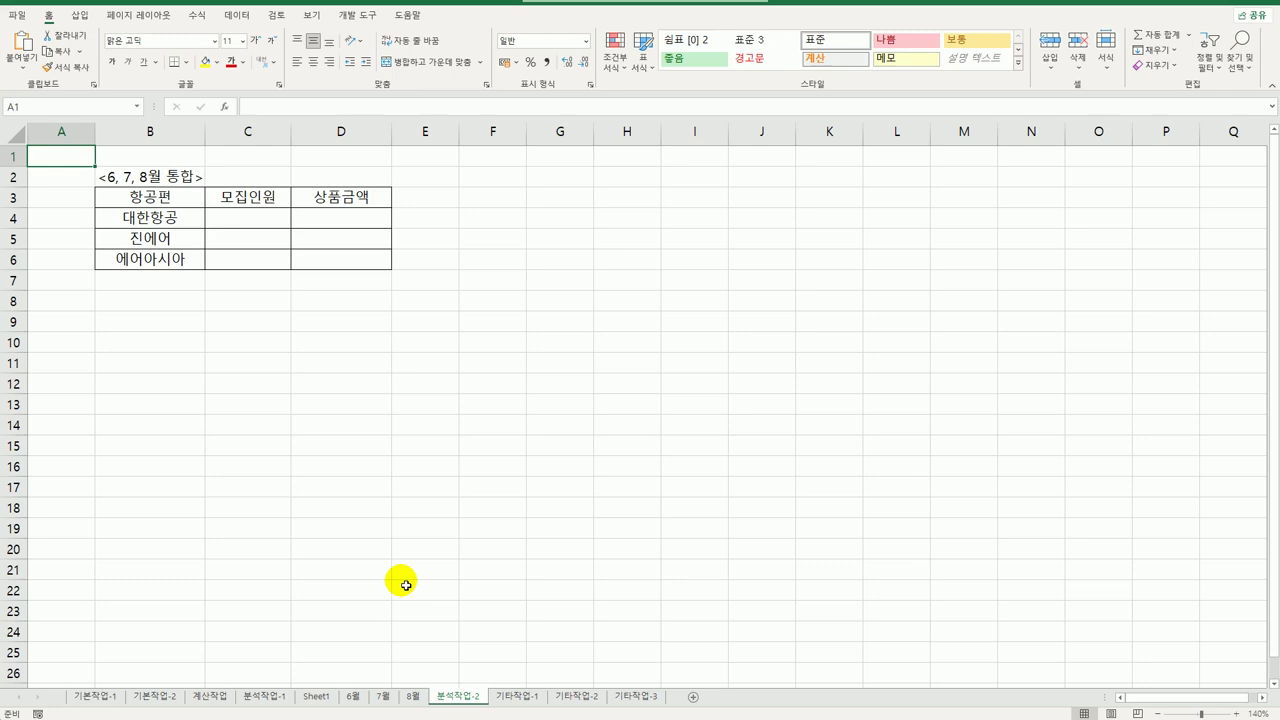
On the 6월 sheet, restrict the 모집인원 cells D3:D9 with a custom (사용자 지정) data validation formula =mod(D3,5)=0
click(353, 696)
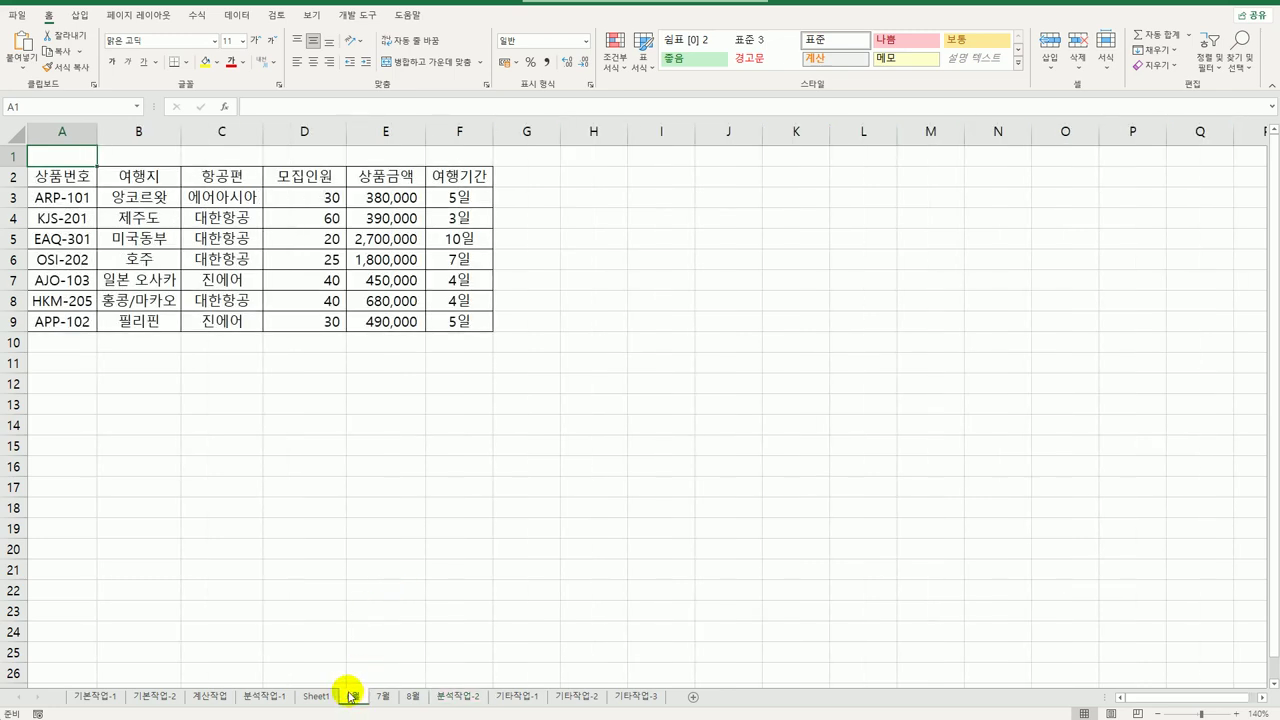
drag(289, 203, 283, 320)
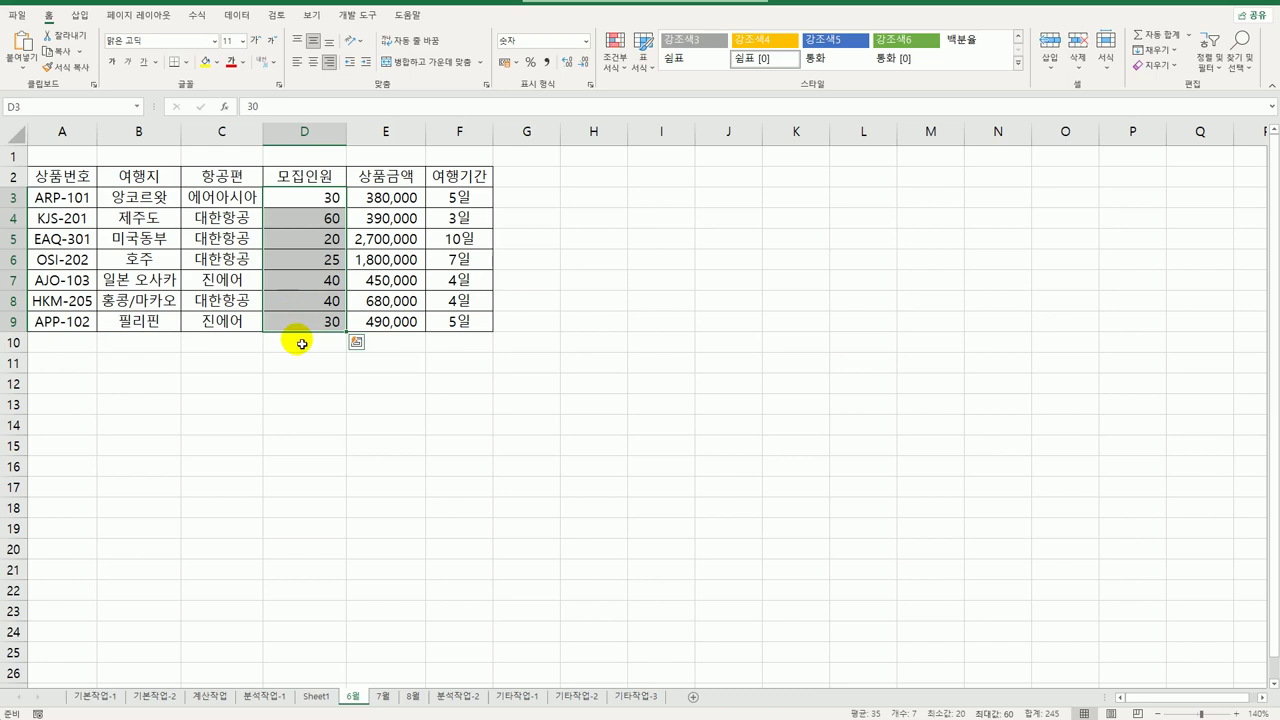
click(246, 20)
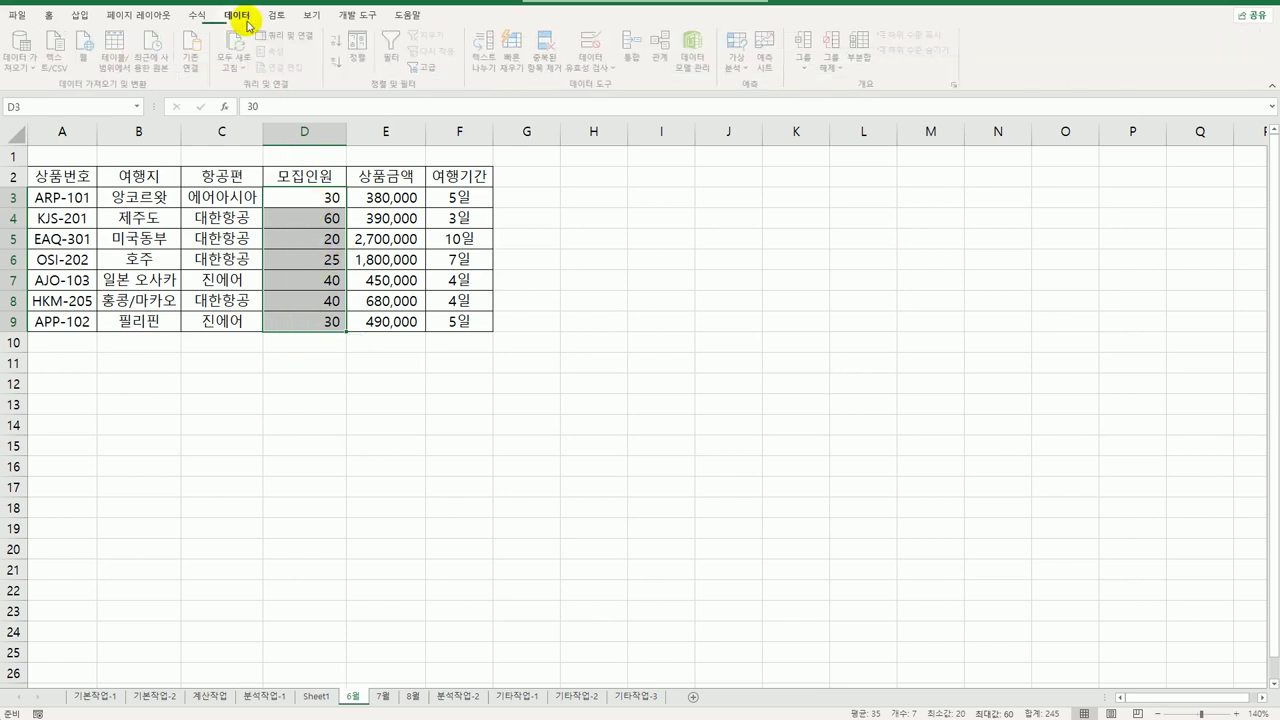
click(591, 42)
click(706, 284)
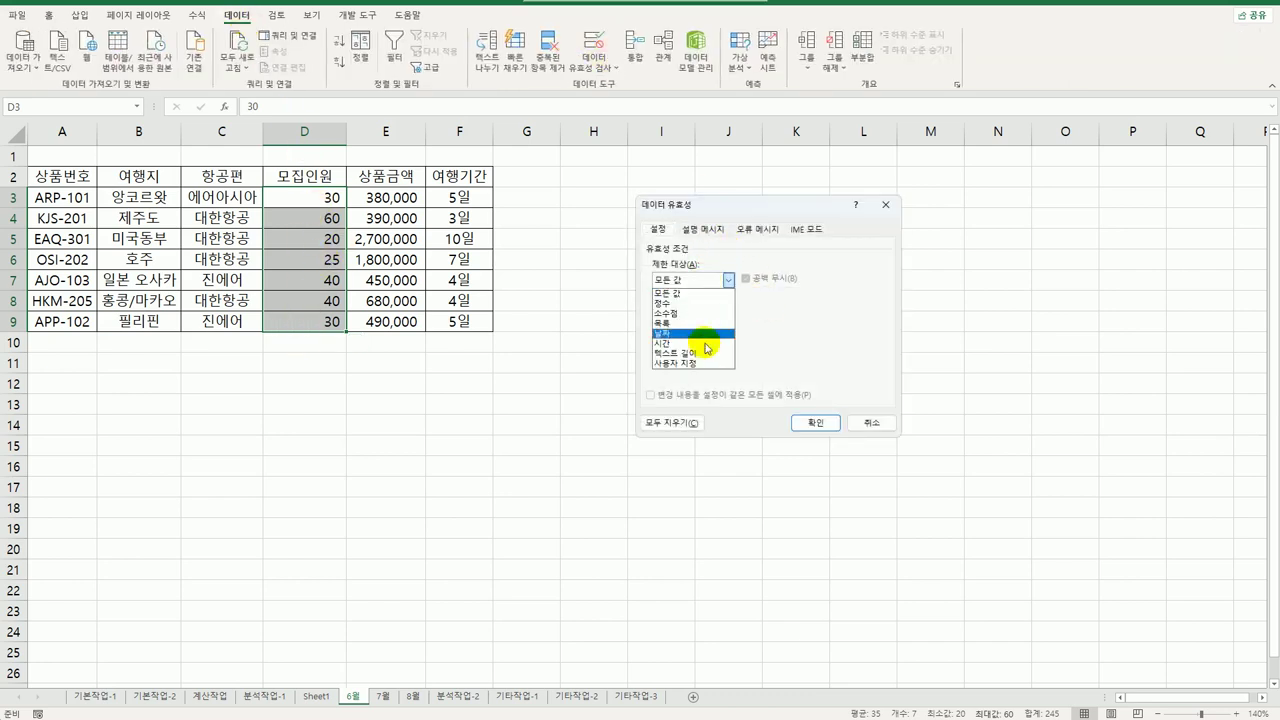
click(706, 366)
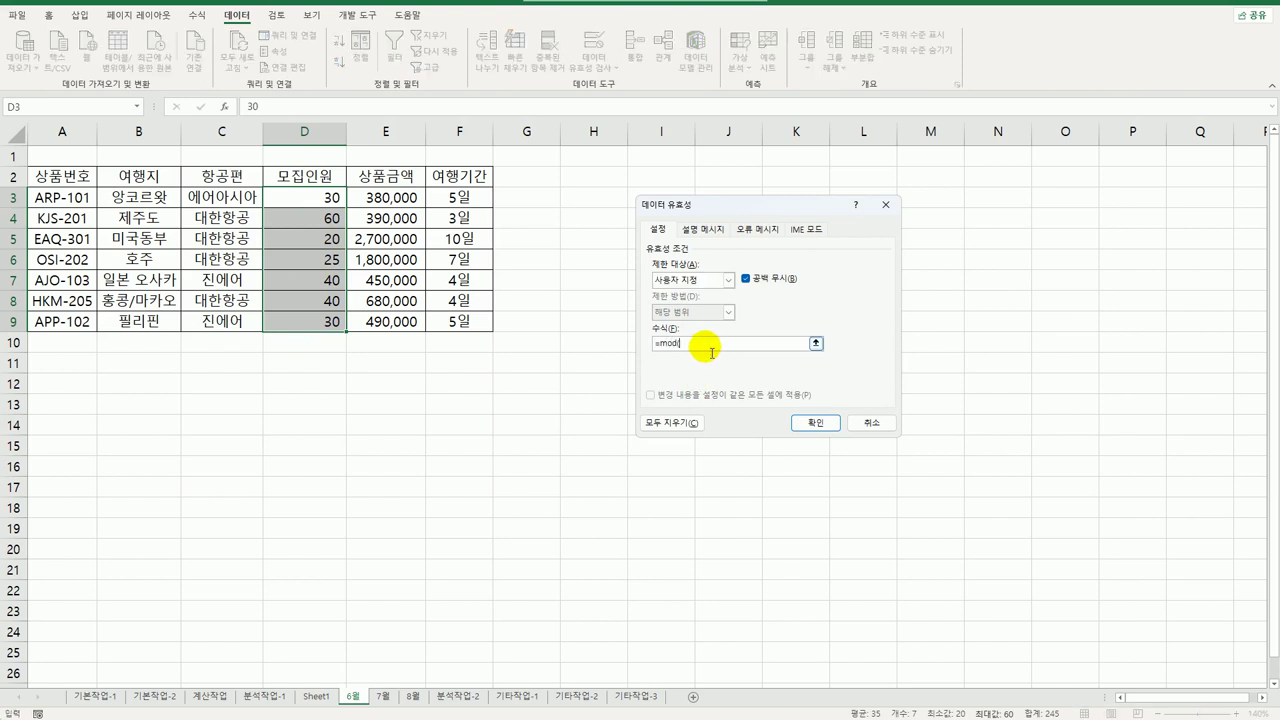
click(330, 199)
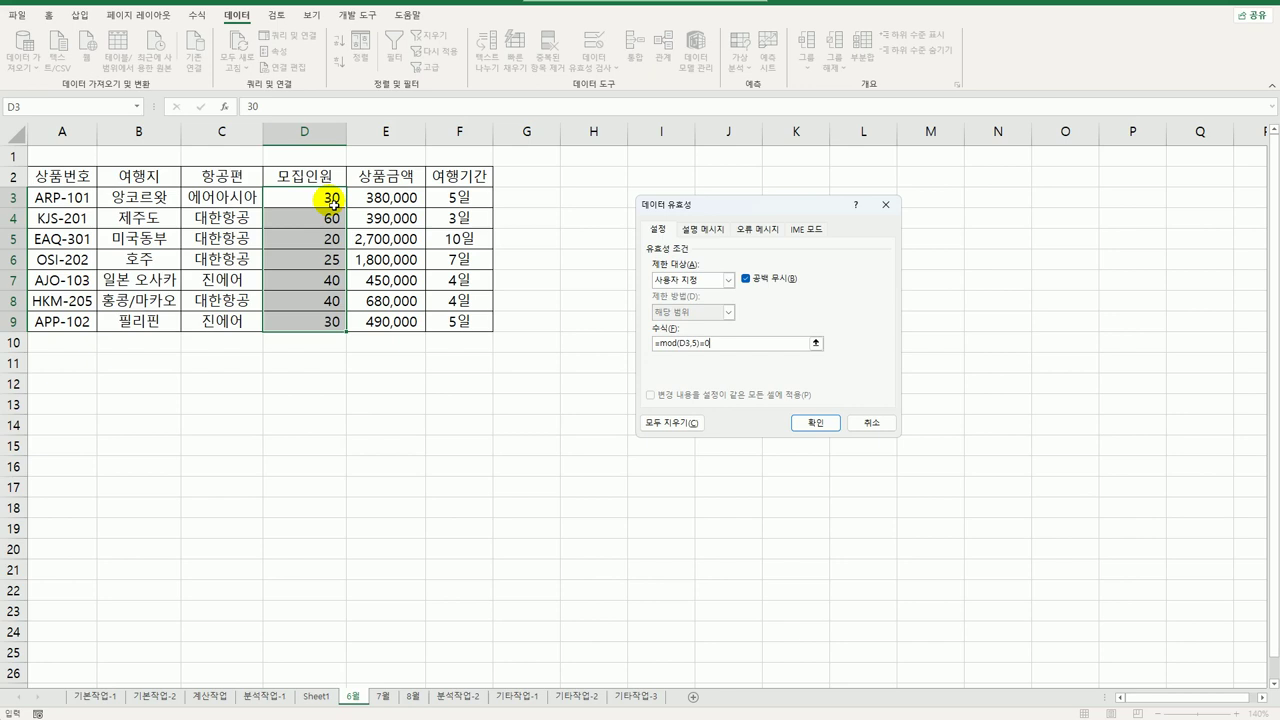
Give the 6월 validation an input message titled 입력제한 with the text "5의 배수만 입력하세요."
click(700, 228)
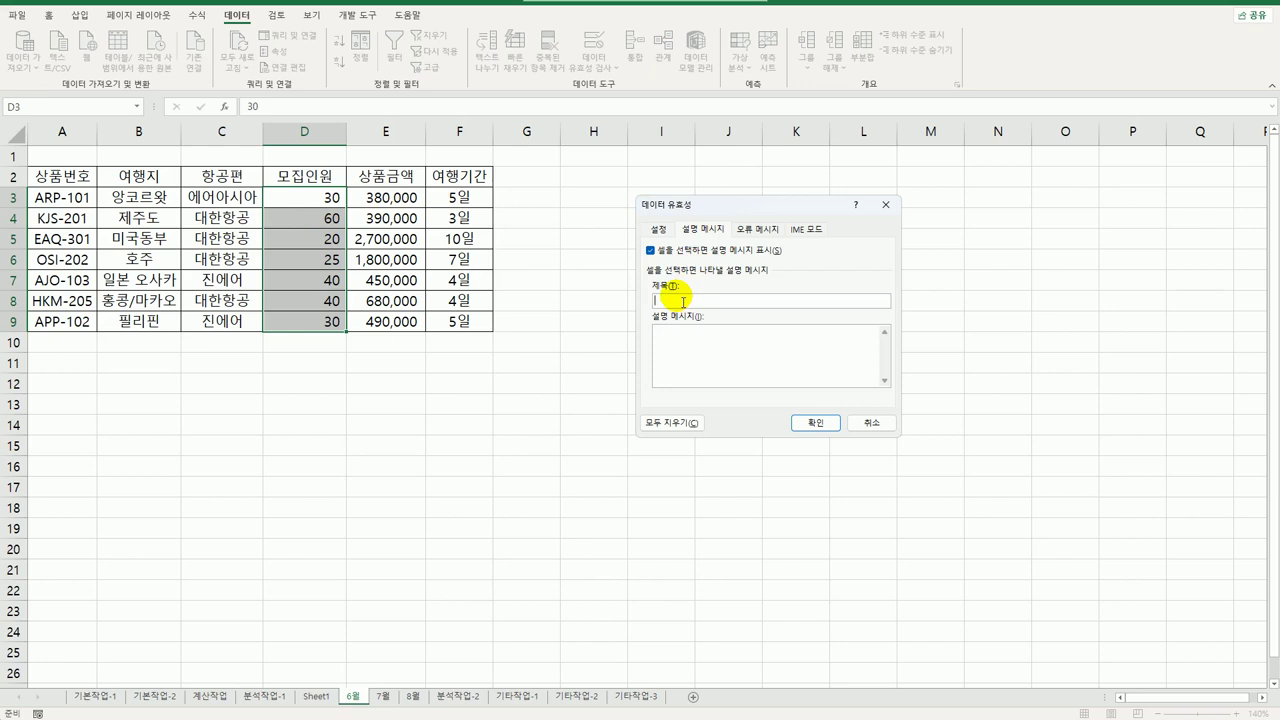
text(벤트)
key(BackSpace)
key(BackSpace)
key(BackSpace)
key(BackSpace)
text(입력제한)
key(Tab)
text(5의 배수만 입력하세요)
Add a 중지-style error alert titled 입력오류 with the message "5의 배수만 입력하세요." and apply the validation on the 6월 sheet
click(754, 230)
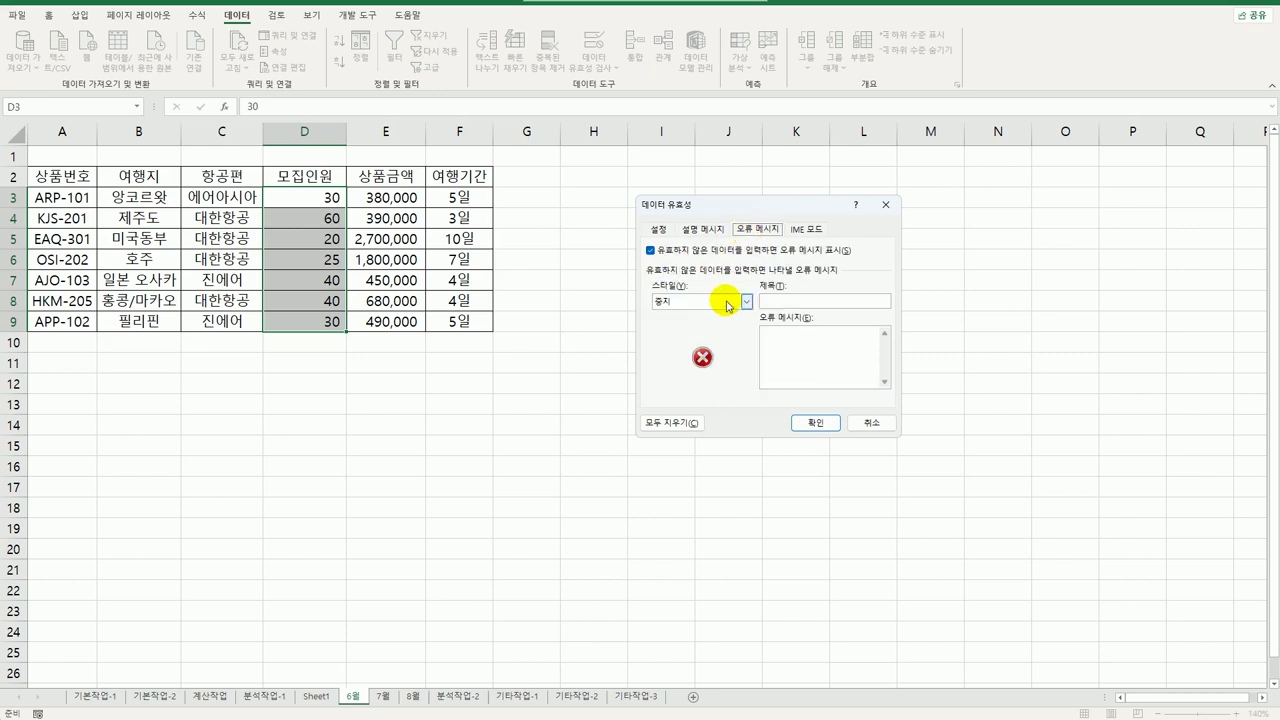
click(793, 307)
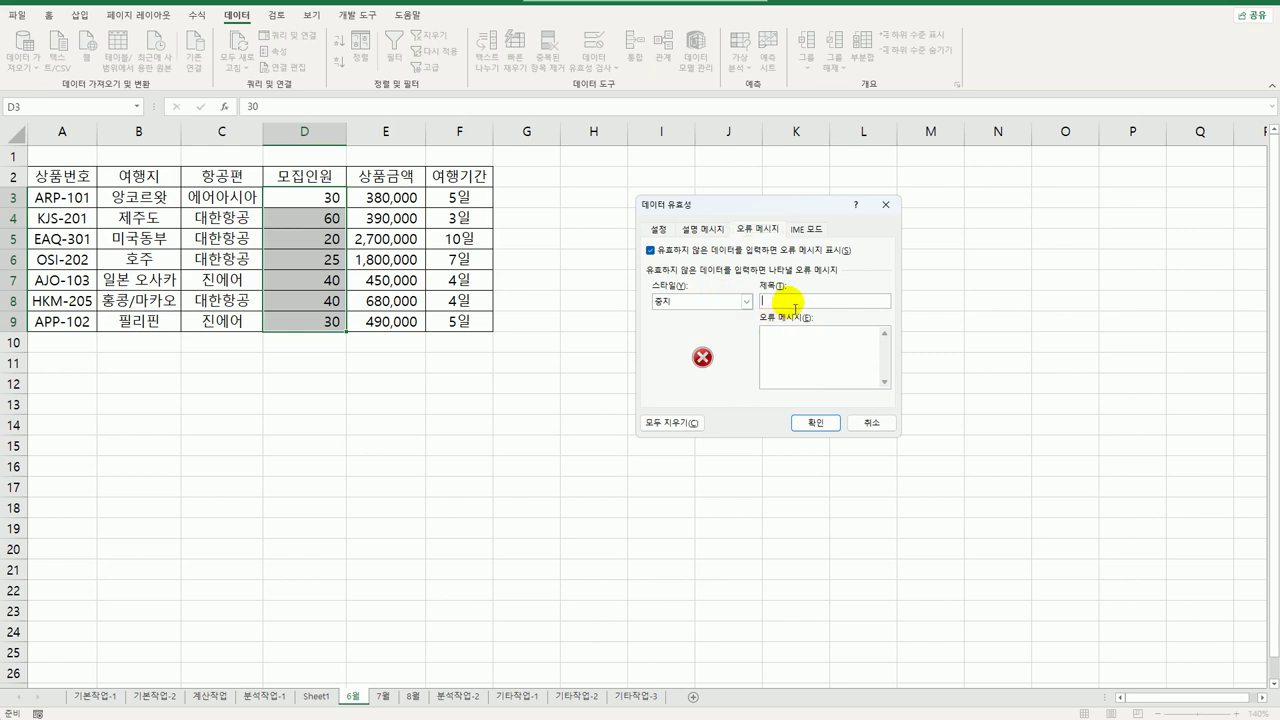
text(입력오류)
text(5ㅇ)
text(배수만 입력하)
text(세요.)
click(808, 426)
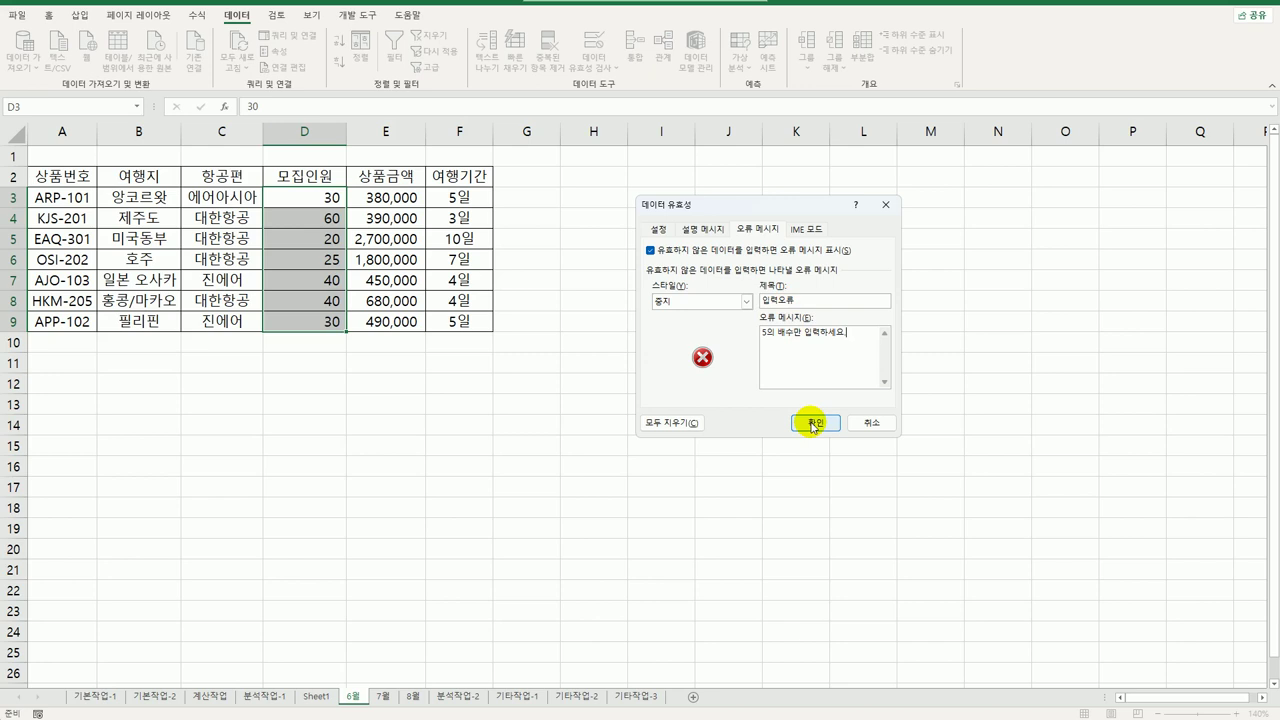
click(812, 424)
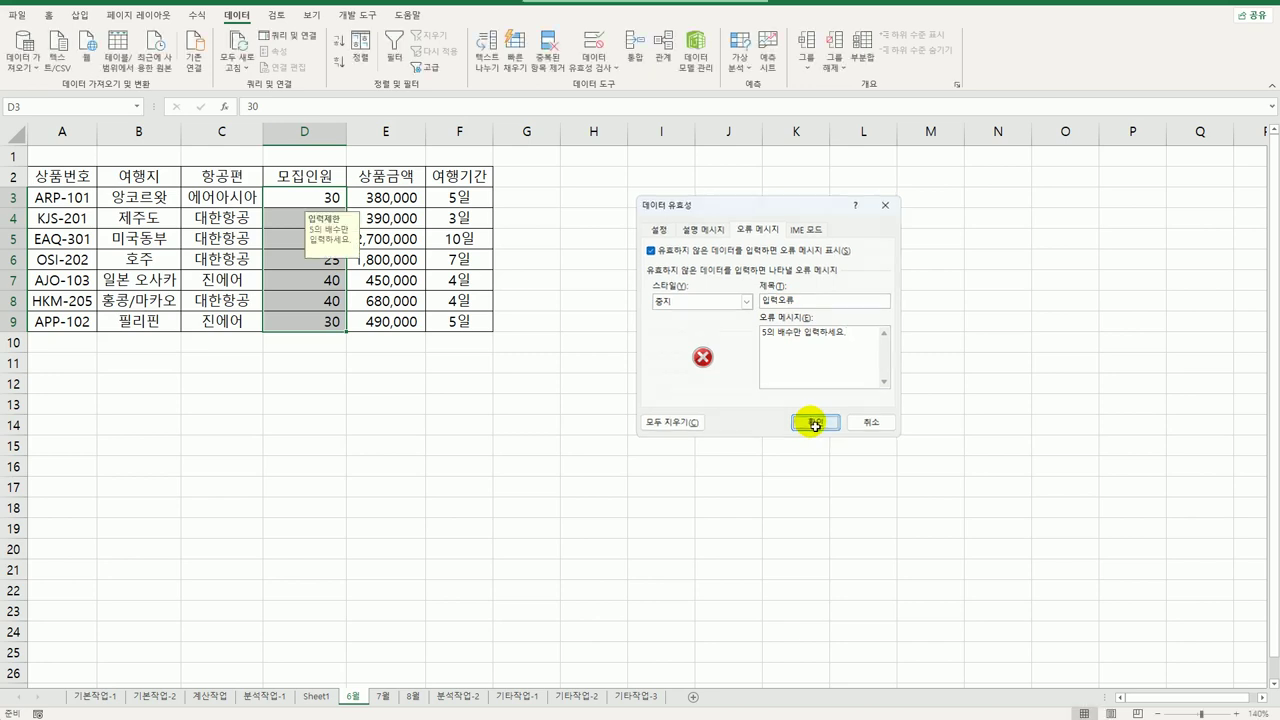
On the 7월 sheet, restrict the 모집인원 cells D3:D9 with a custom (사용자 지정) data validation formula =mod(D3,5)=0
click(384, 695)
drag(319, 198, 331, 321)
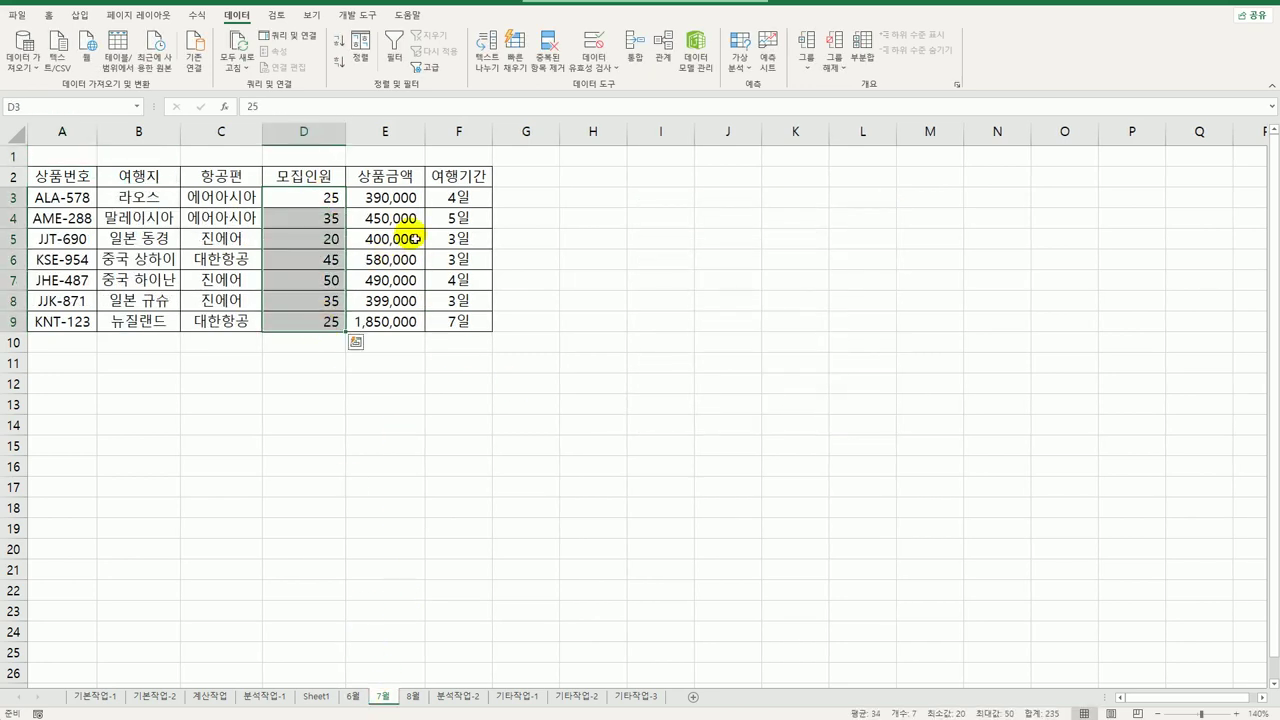
click(596, 45)
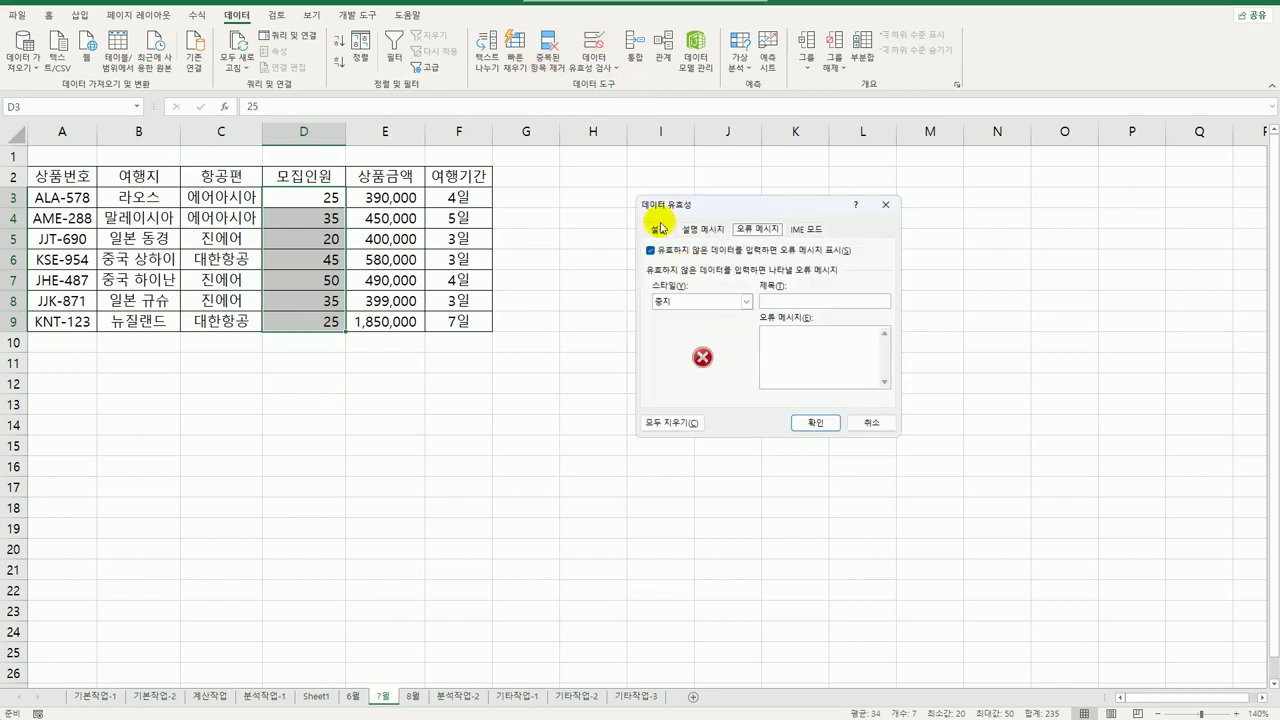
click(658, 229)
click(690, 280)
click(696, 363)
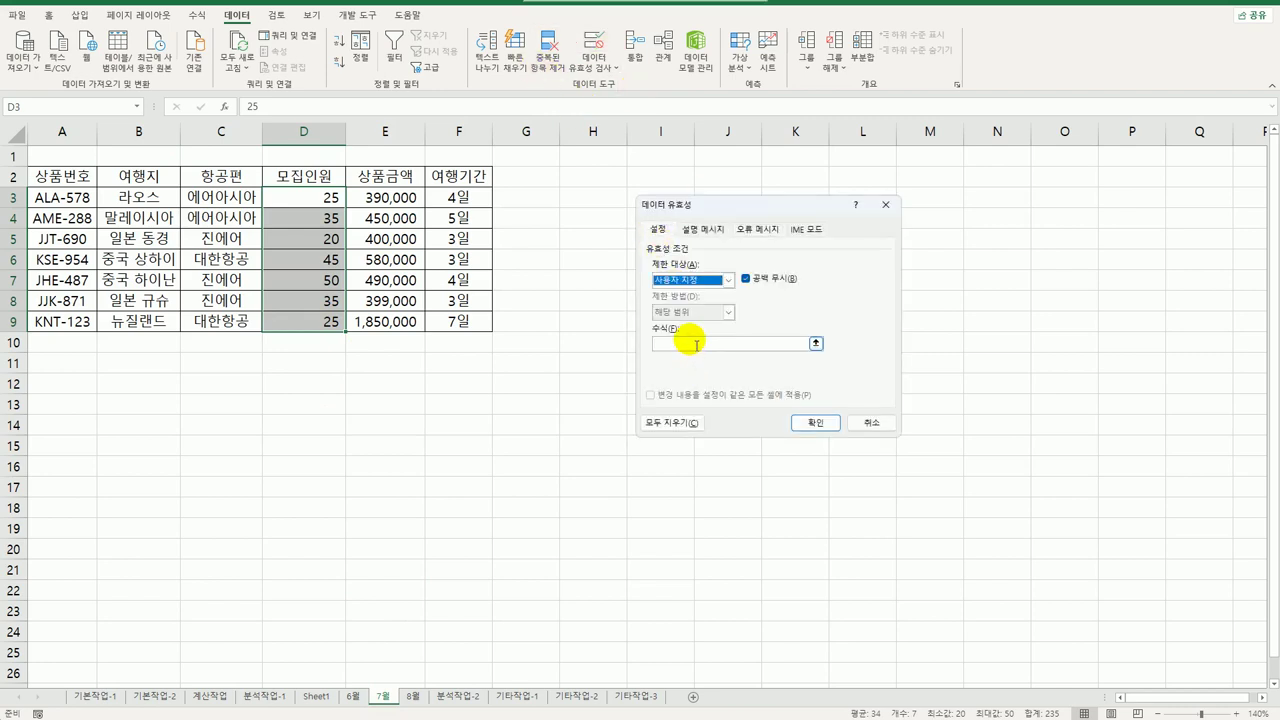
click(697, 344)
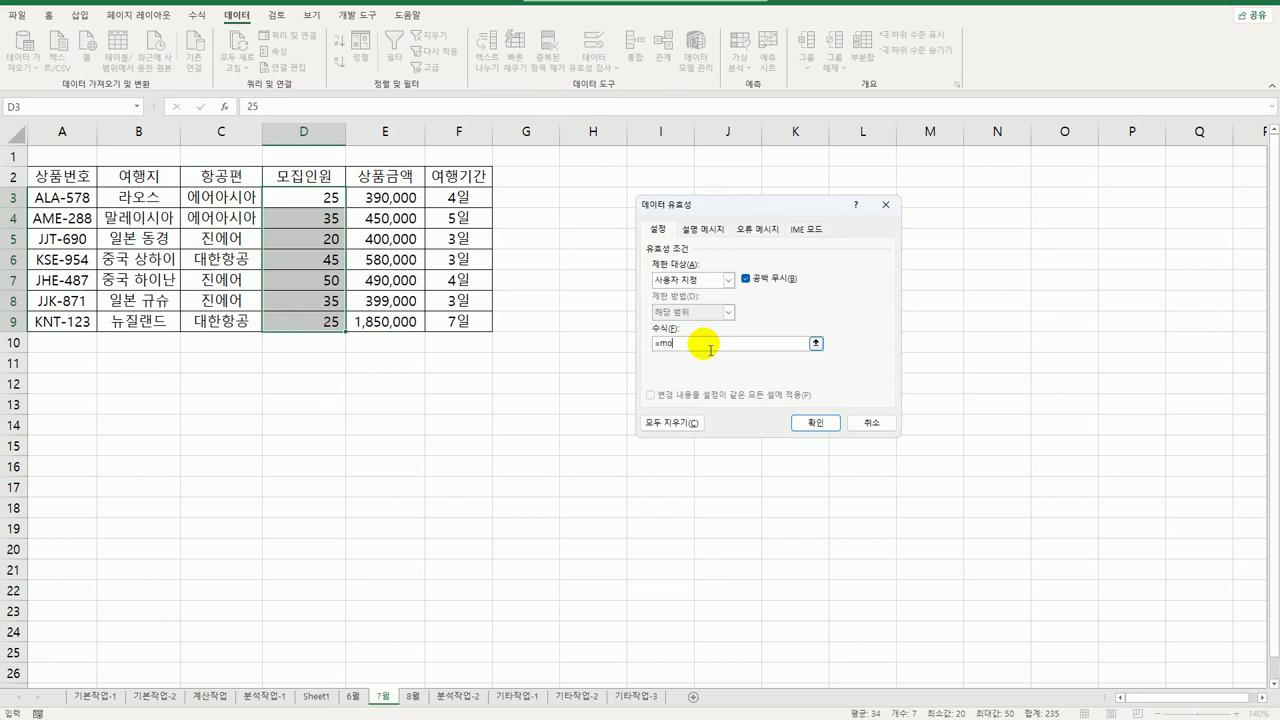
click(336, 198)
text(,5)=0)
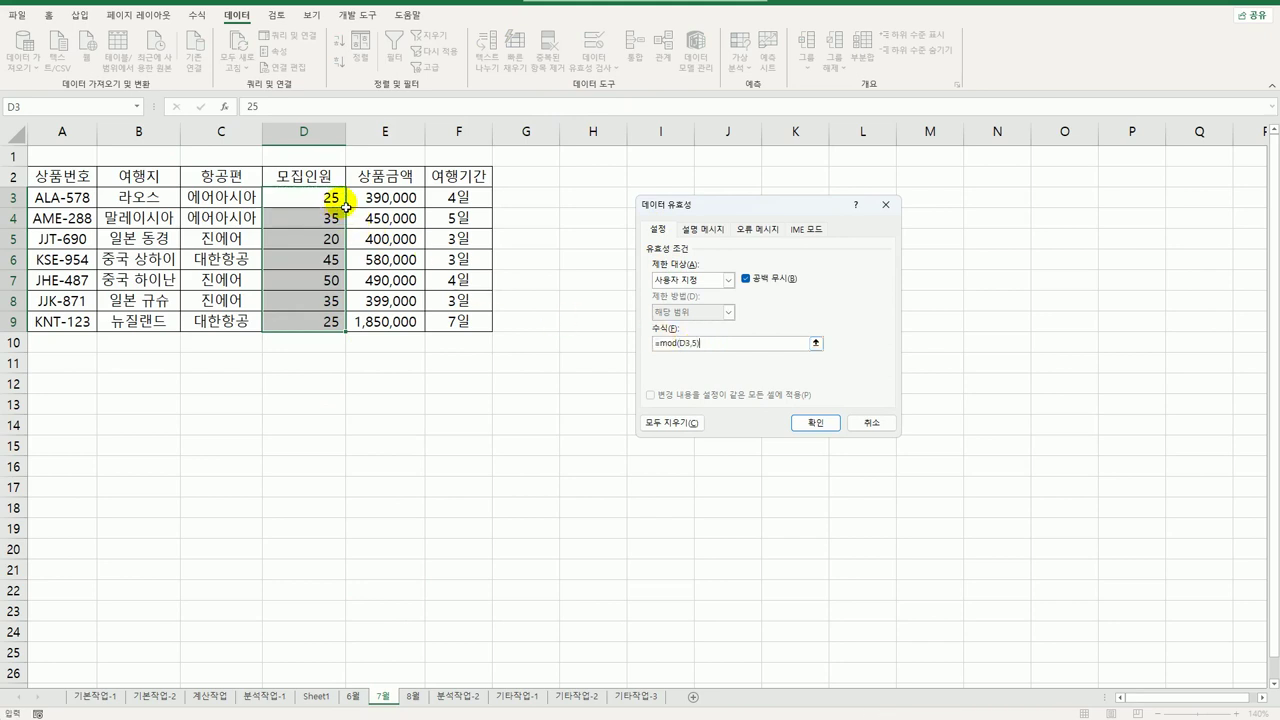
Give the 7월 validation an input message titled 입력제한 with the text "5의 배수만 입력하세요."
click(703, 229)
click(700, 303)
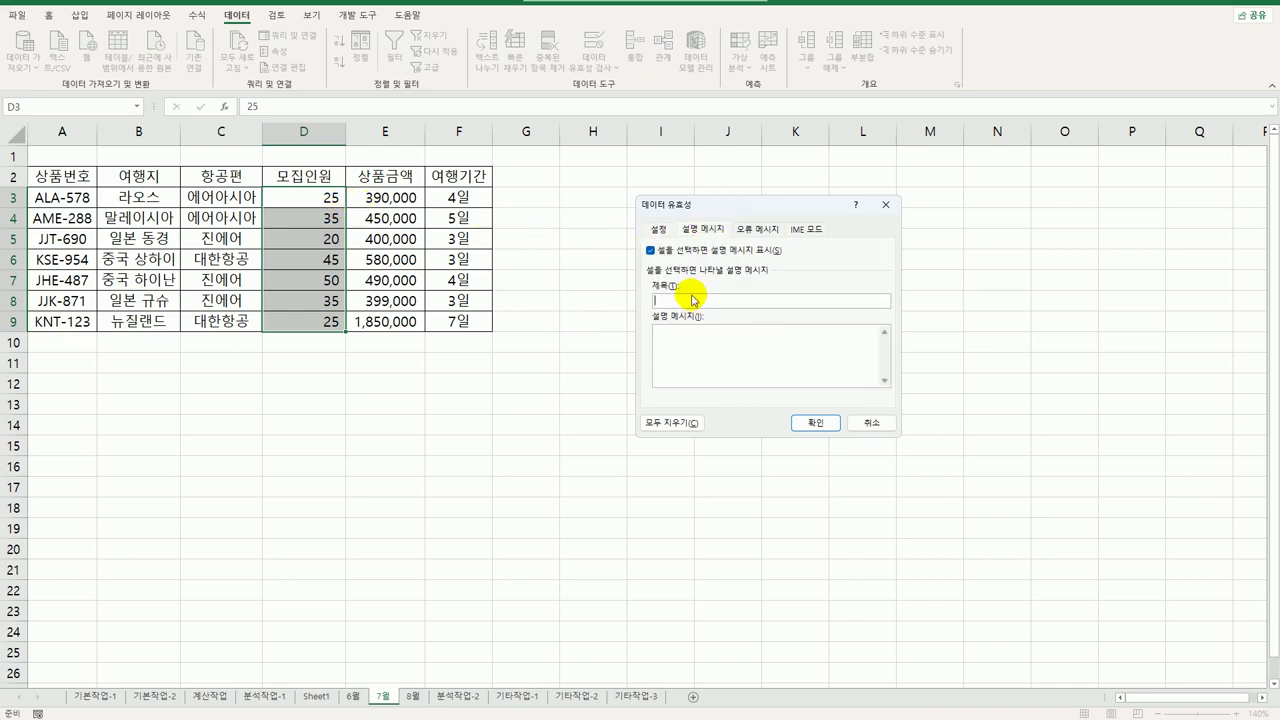
text(입력제한)
key(Tab)
text(5의 배수만 입력하세요)
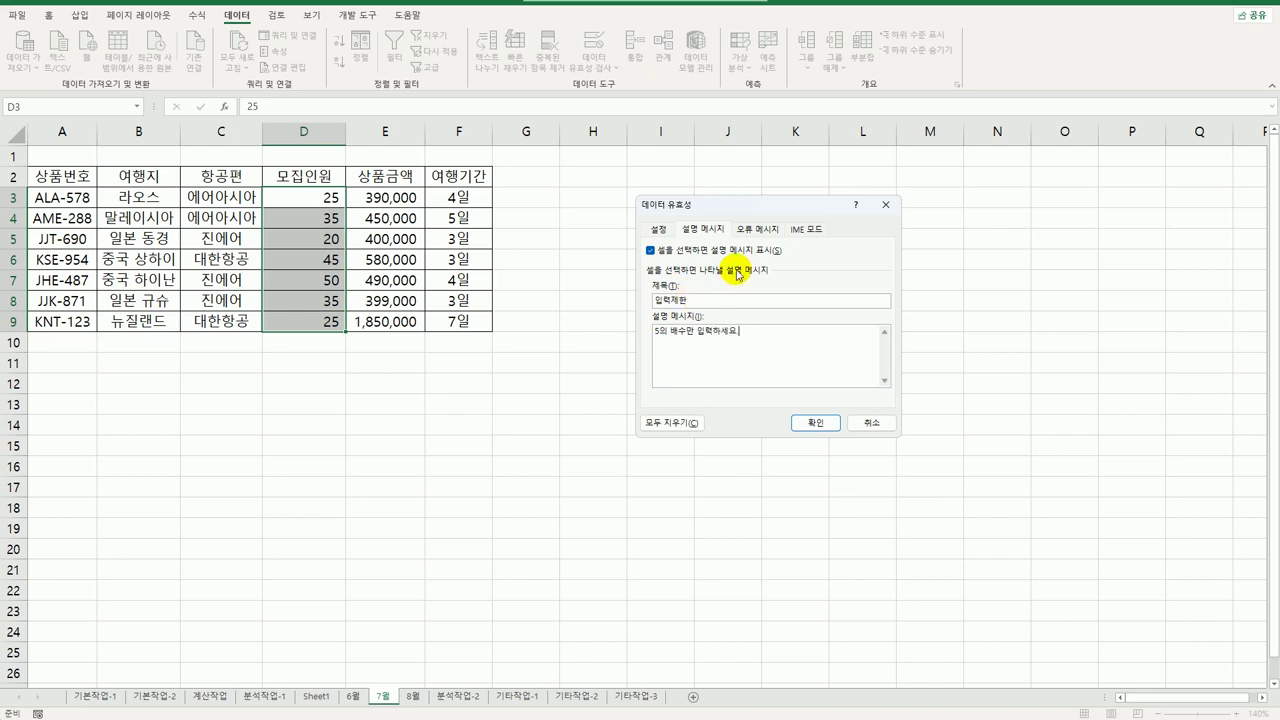
Add a 중지-style error alert titled 입력오류 with the message "5의 배수만 입력하세요." and apply the validation on the 7월 sheet
click(757, 229)
click(785, 302)
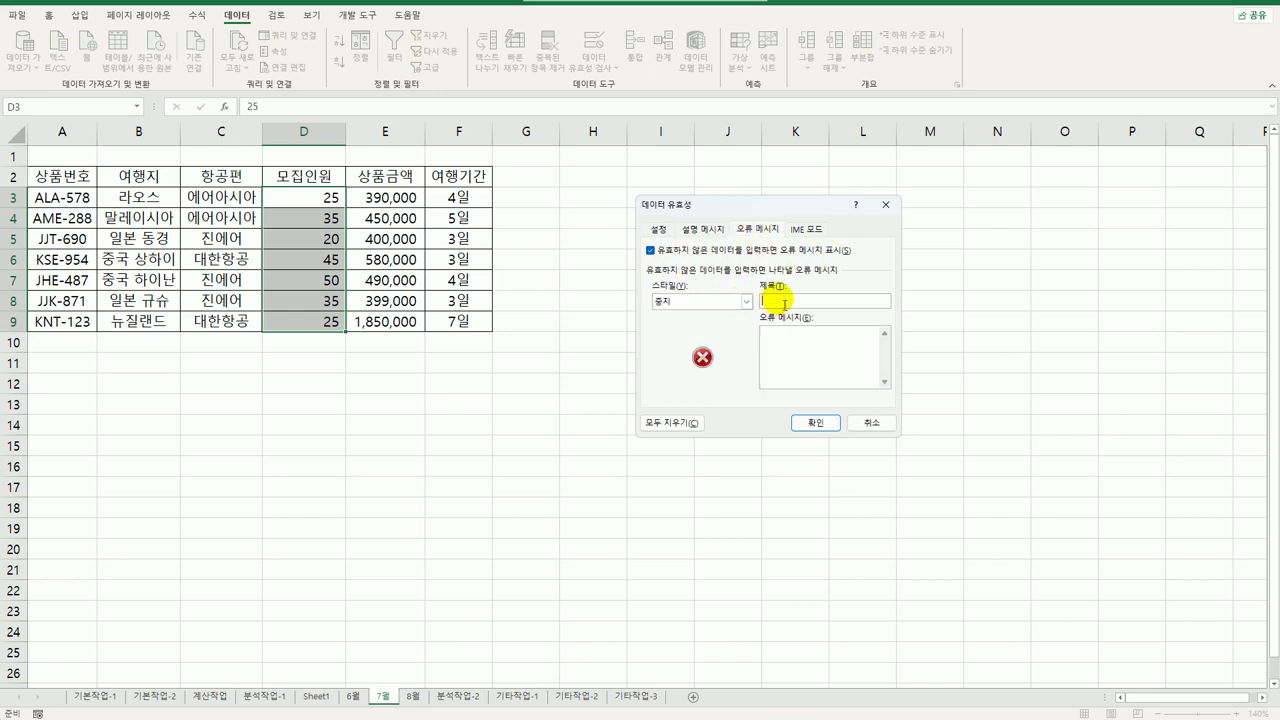
text(입력오류)
text( 배수만 입력)
text(하세요.)
click(815, 422)
On the 8월 sheet, restrict the 모집인원 cells D3:D9 with a custom (사용자 지정) data validation formula =mod(D3,5)=0
click(412, 696)
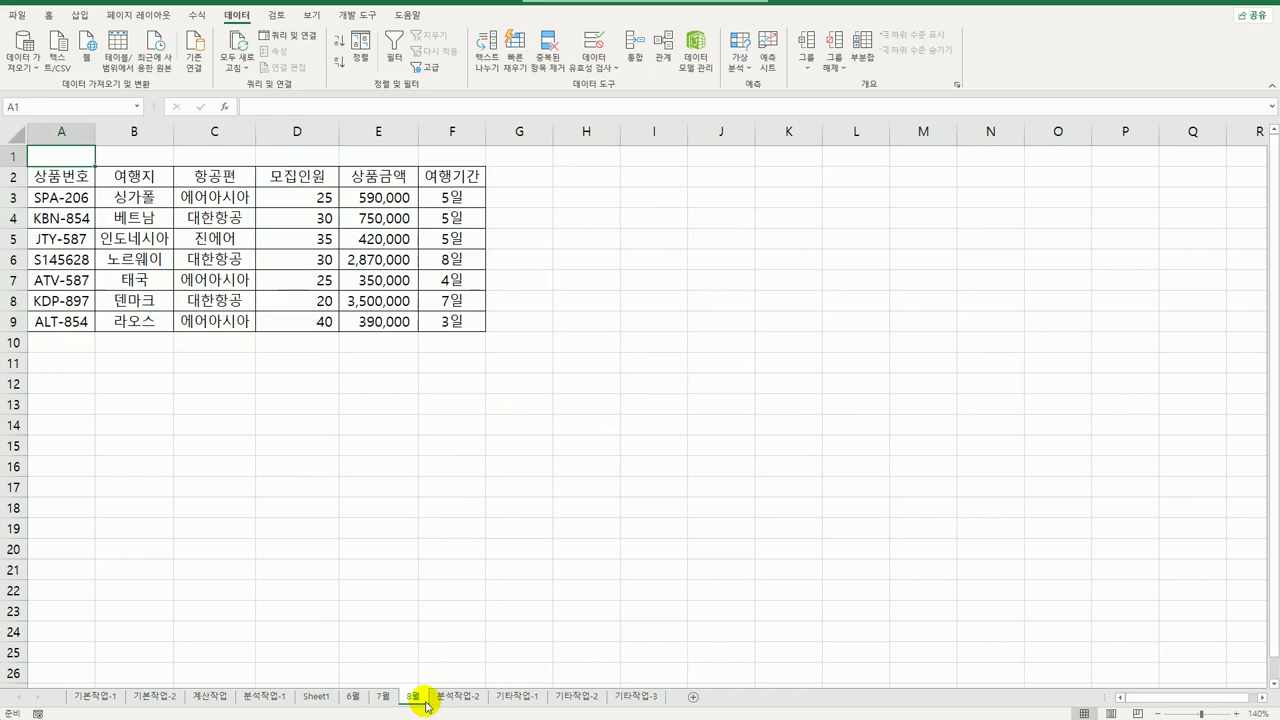
drag(308, 209, 297, 323)
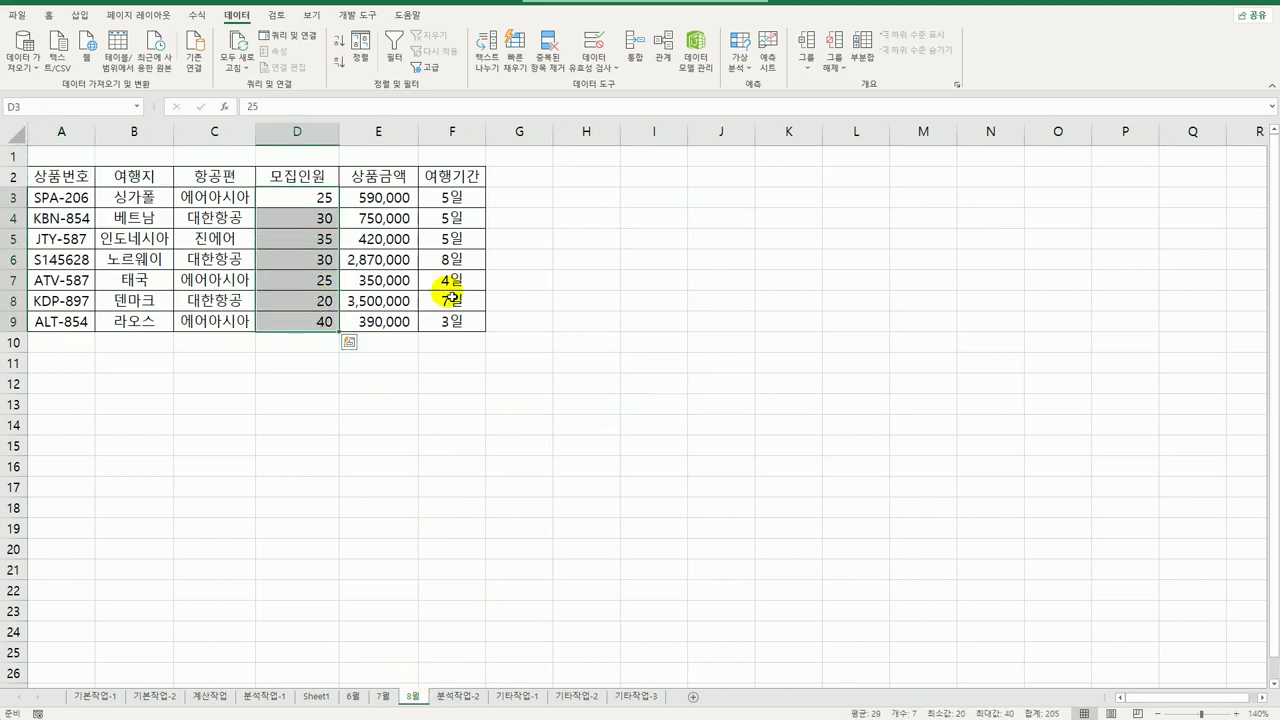
click(594, 42)
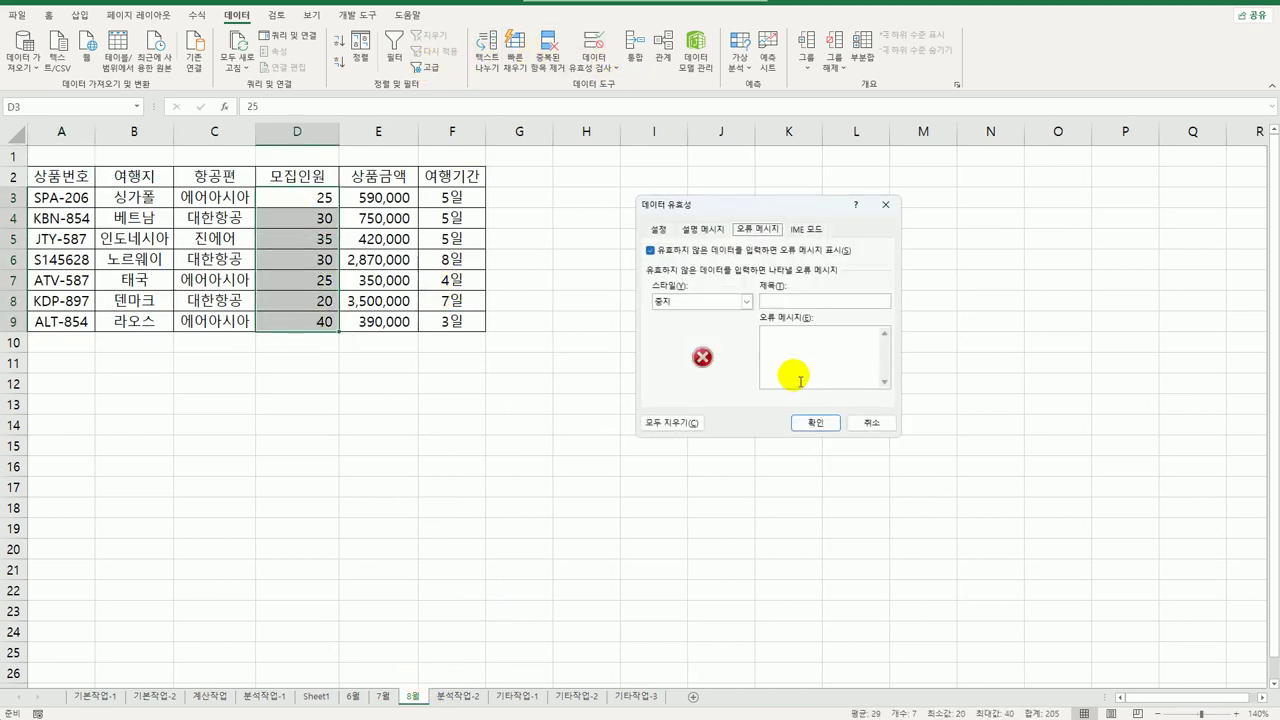
click(659, 232)
click(728, 280)
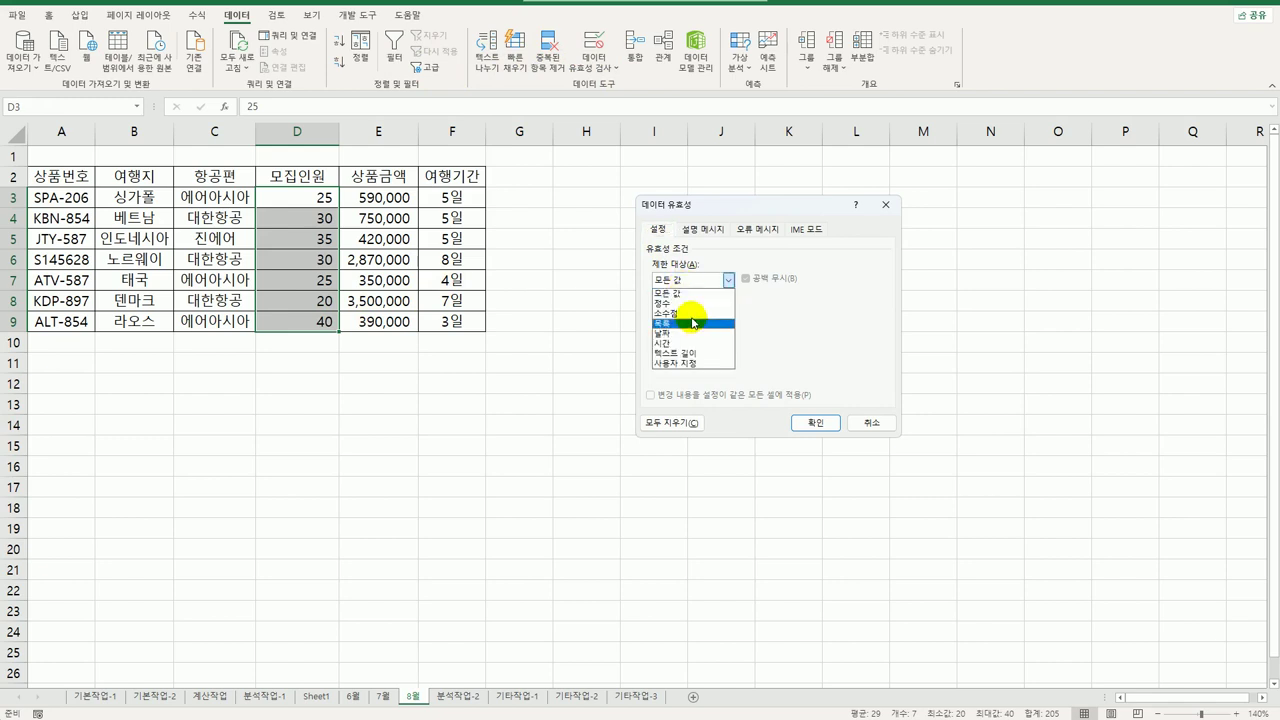
click(689, 362)
click(676, 344)
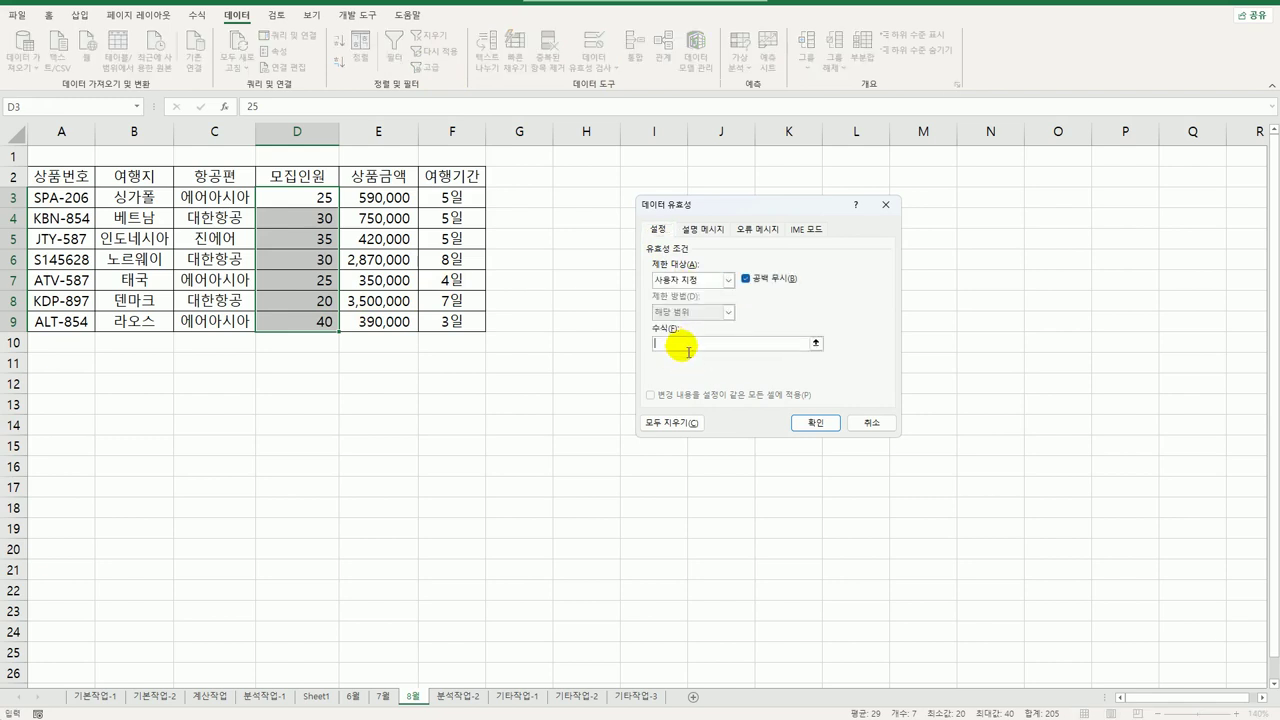
text(=ㅁ)
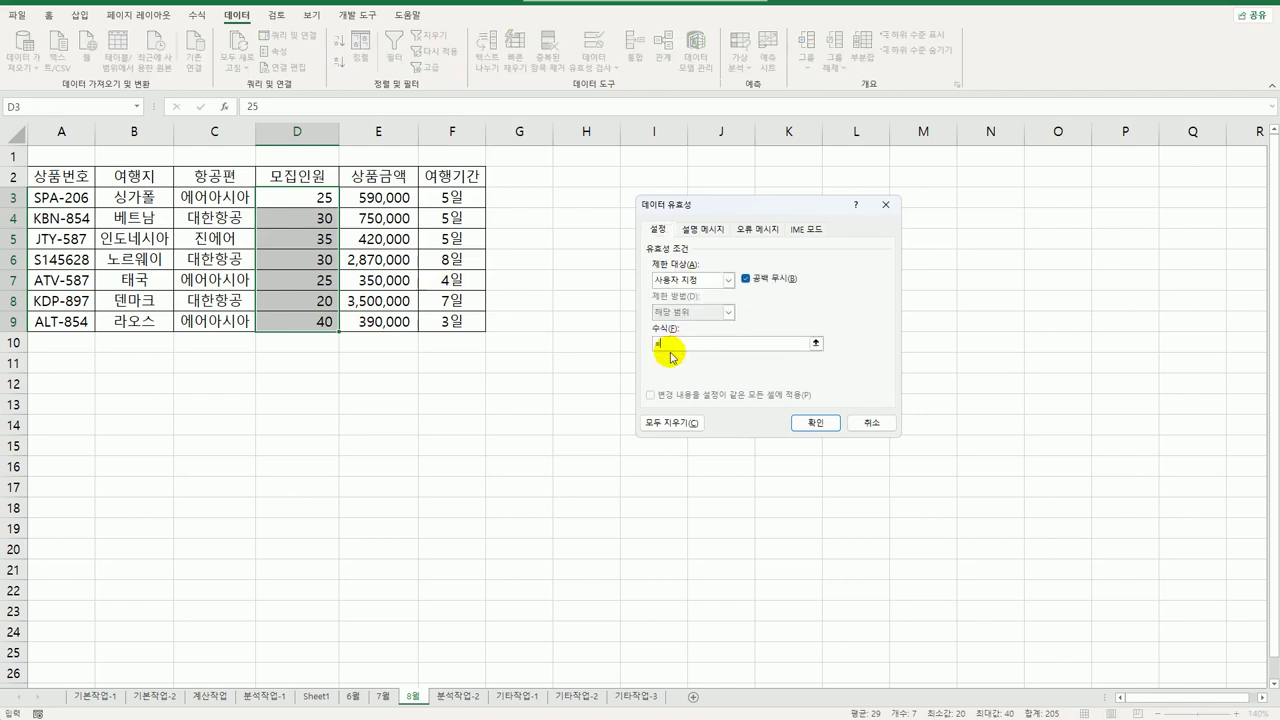
text(od()
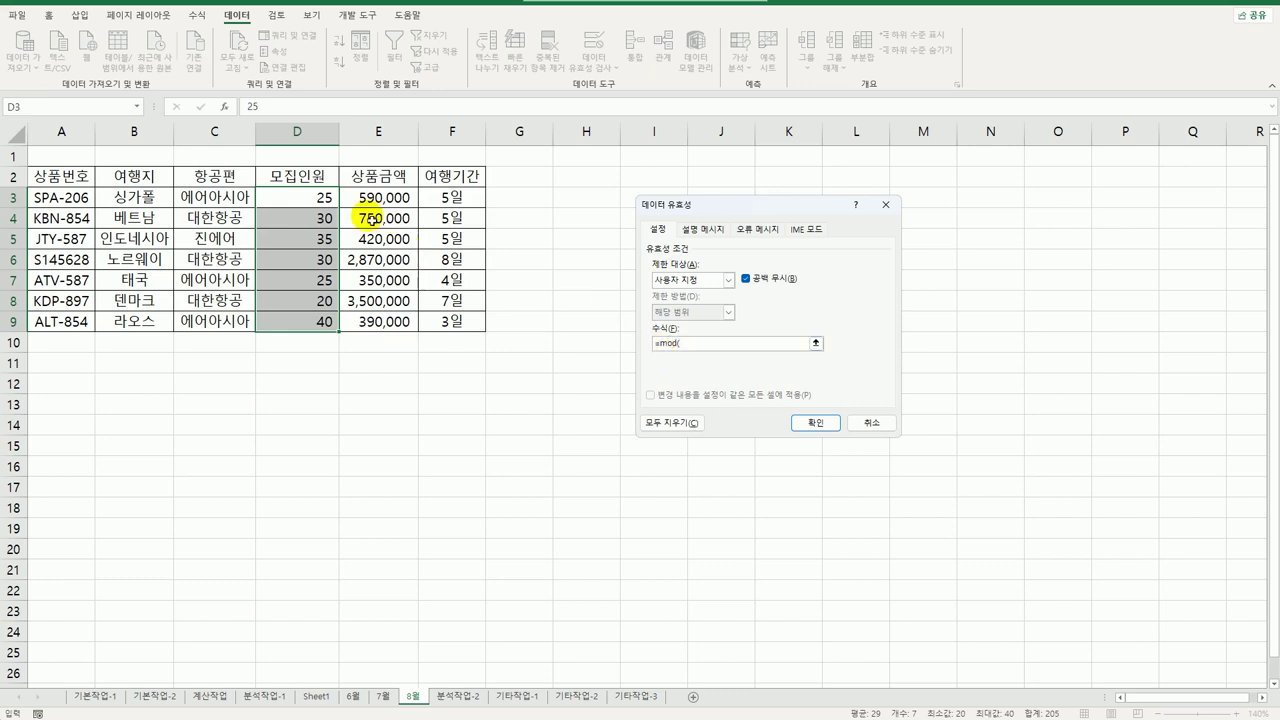
click(327, 198)
text(,5)=0)
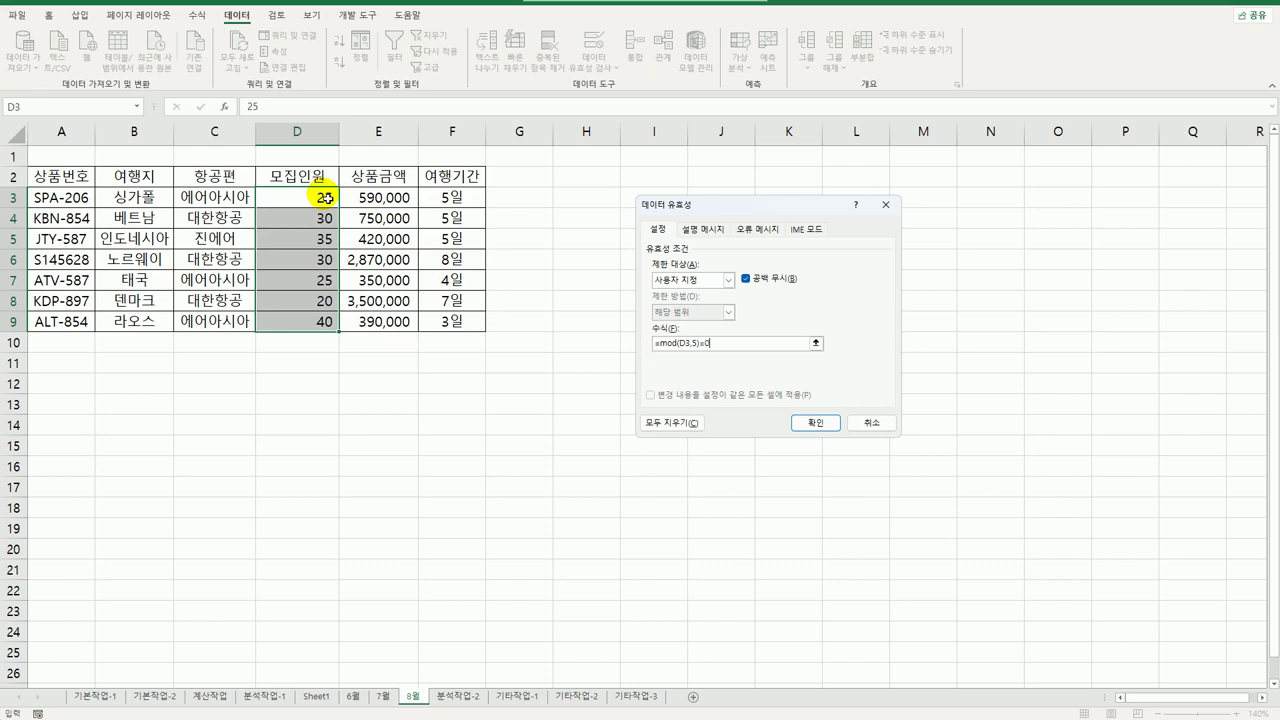
Give the 8월 validation an input message titled 입력제한 with the text "5의 배수만 입력하세요."
click(710, 229)
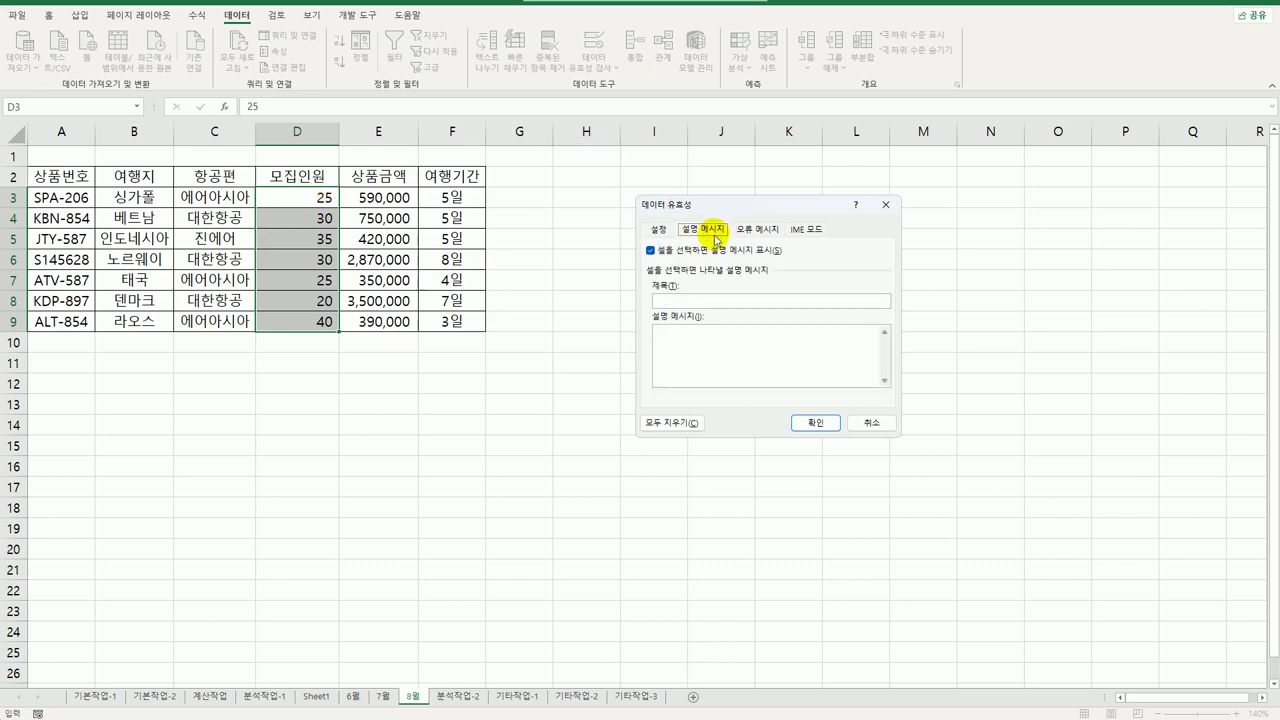
click(697, 301)
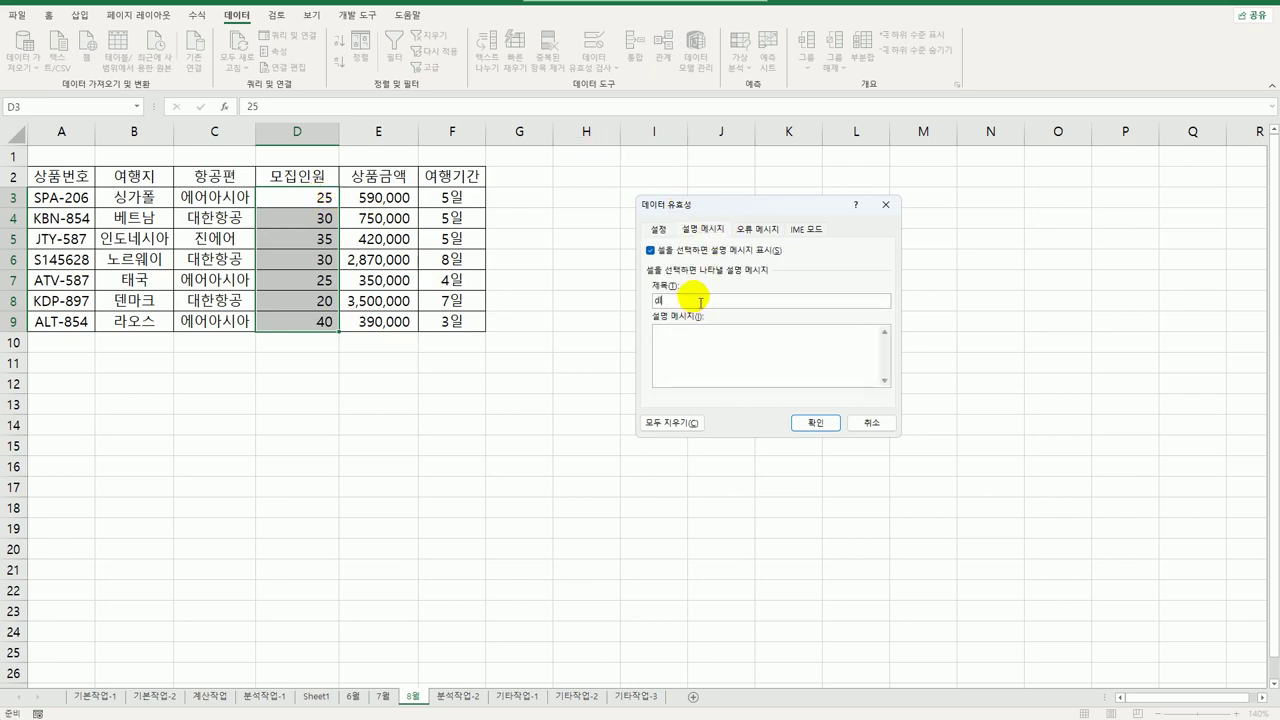
key(BackSpace)
text(입력제한)
text(의 배수만 입력하)
text(세요)
Copy the 8월 input message text into a 중지-style error alert titled 입력오류 and apply the validation
key(ctrl+a)
key(ctrl+c)
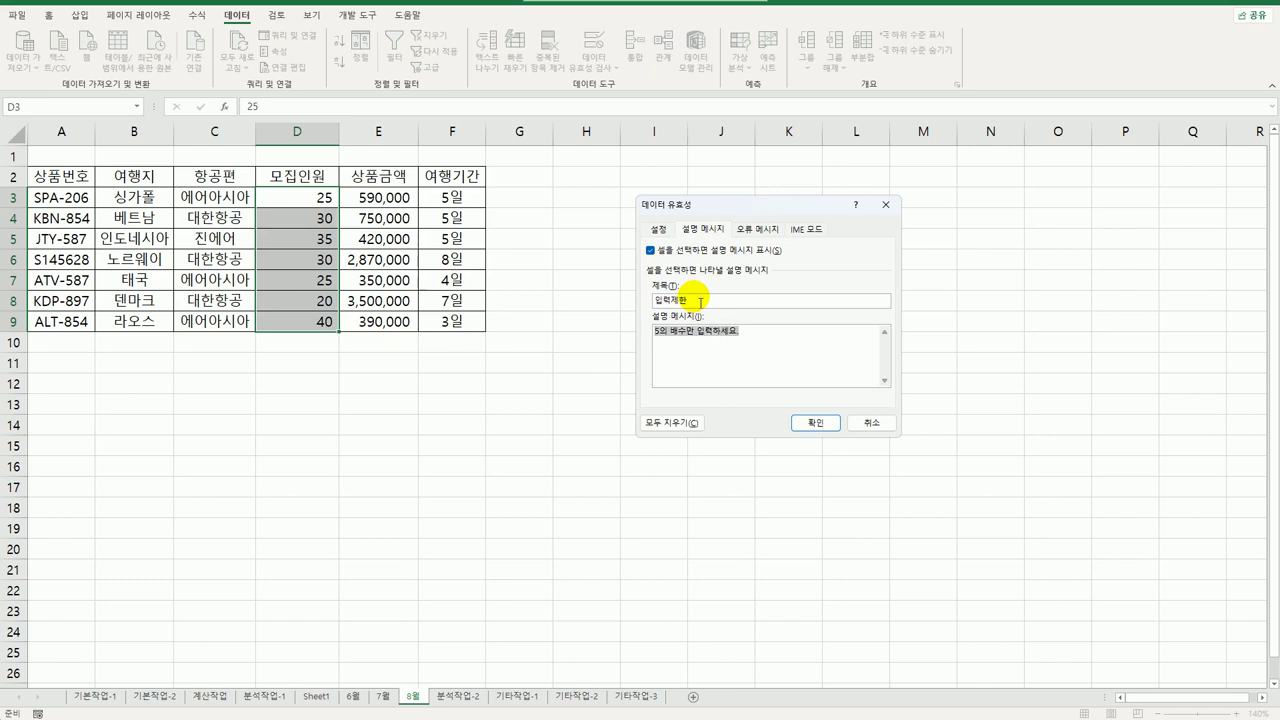
click(757, 229)
click(780, 349)
key(ctrl+v)
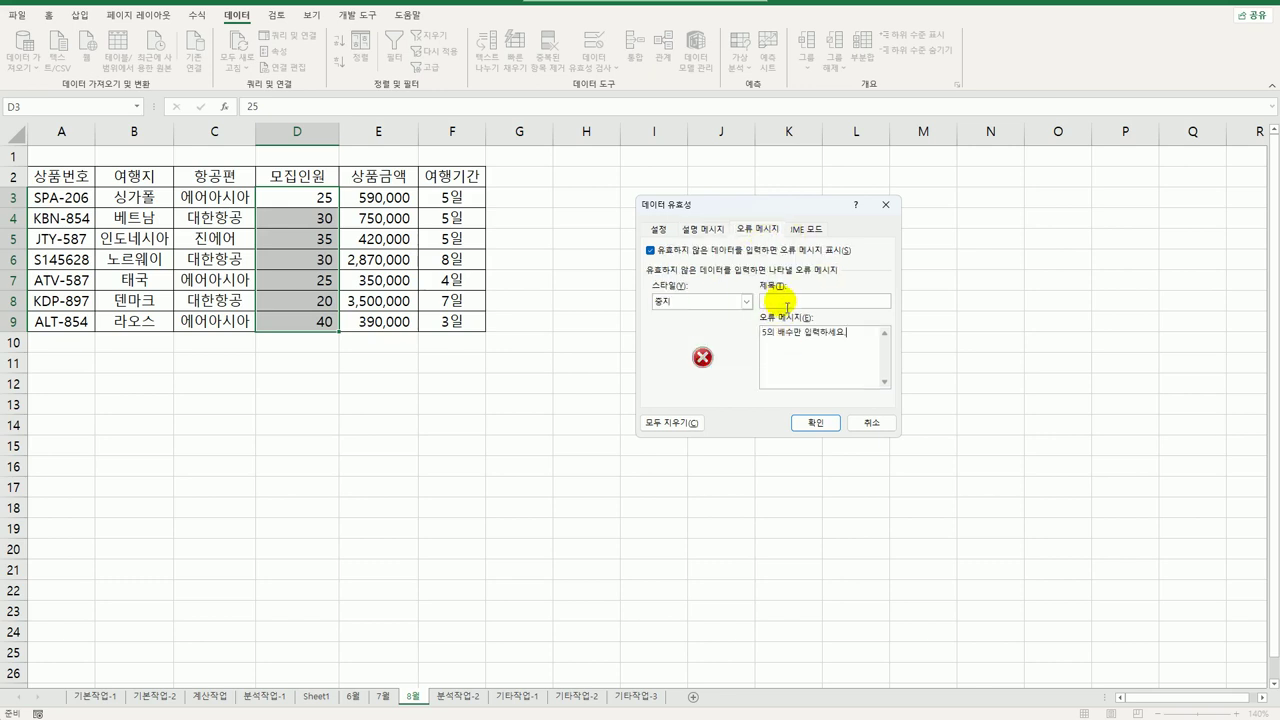
click(795, 305)
text(입력오류)
click(808, 345)
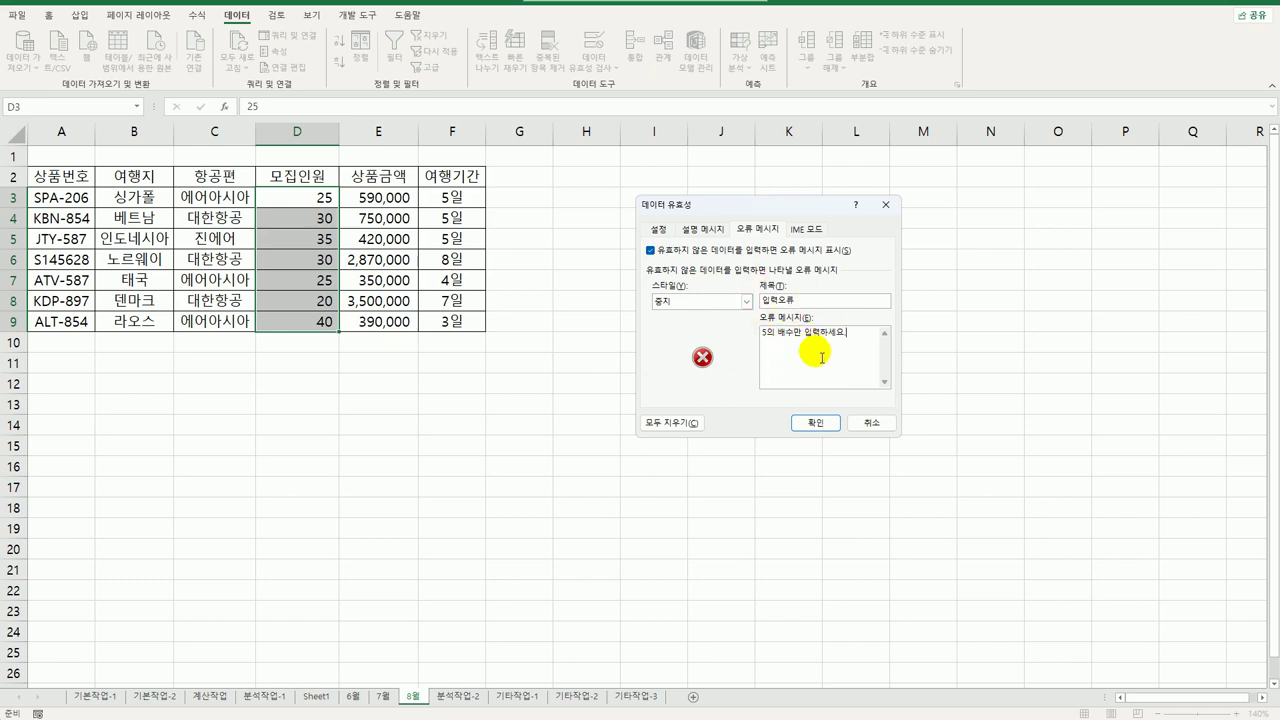
click(815, 422)
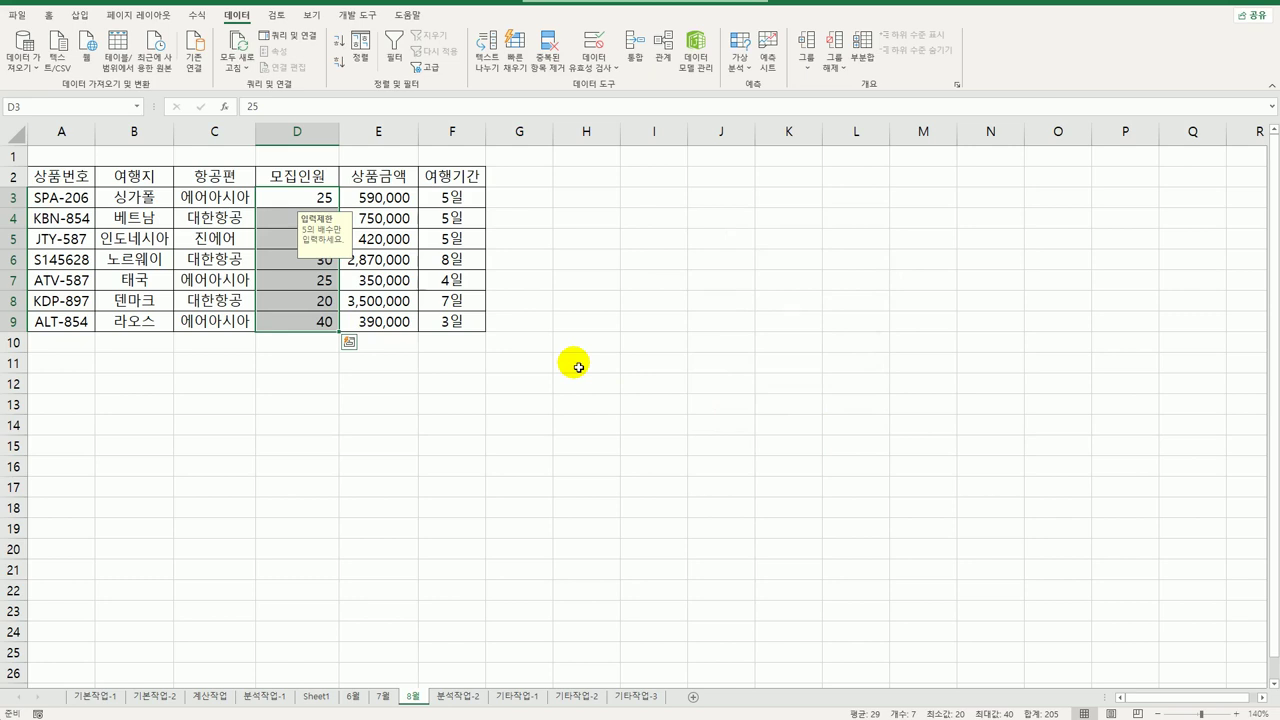
On the 분석작업-2 sheet, start a consolidation (통합) for the range B3:D6 with the 평균 function
click(458, 696)
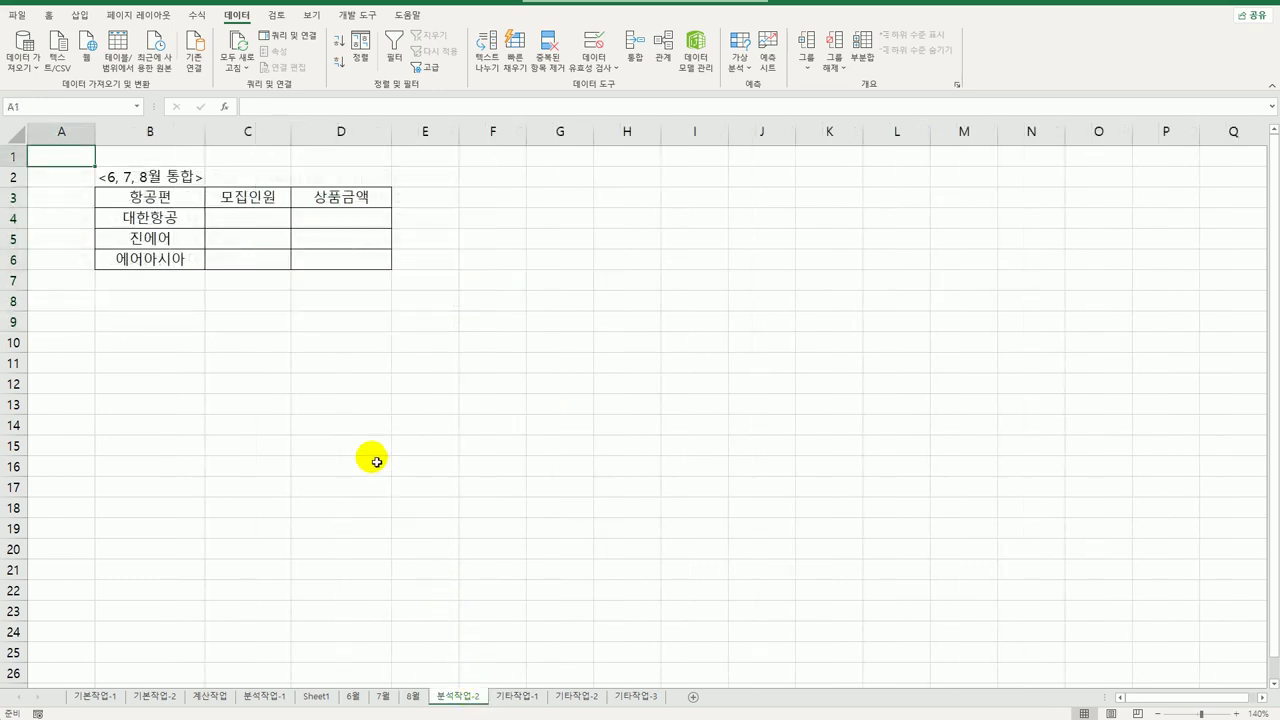
click(185, 206)
drag(185, 206, 341, 263)
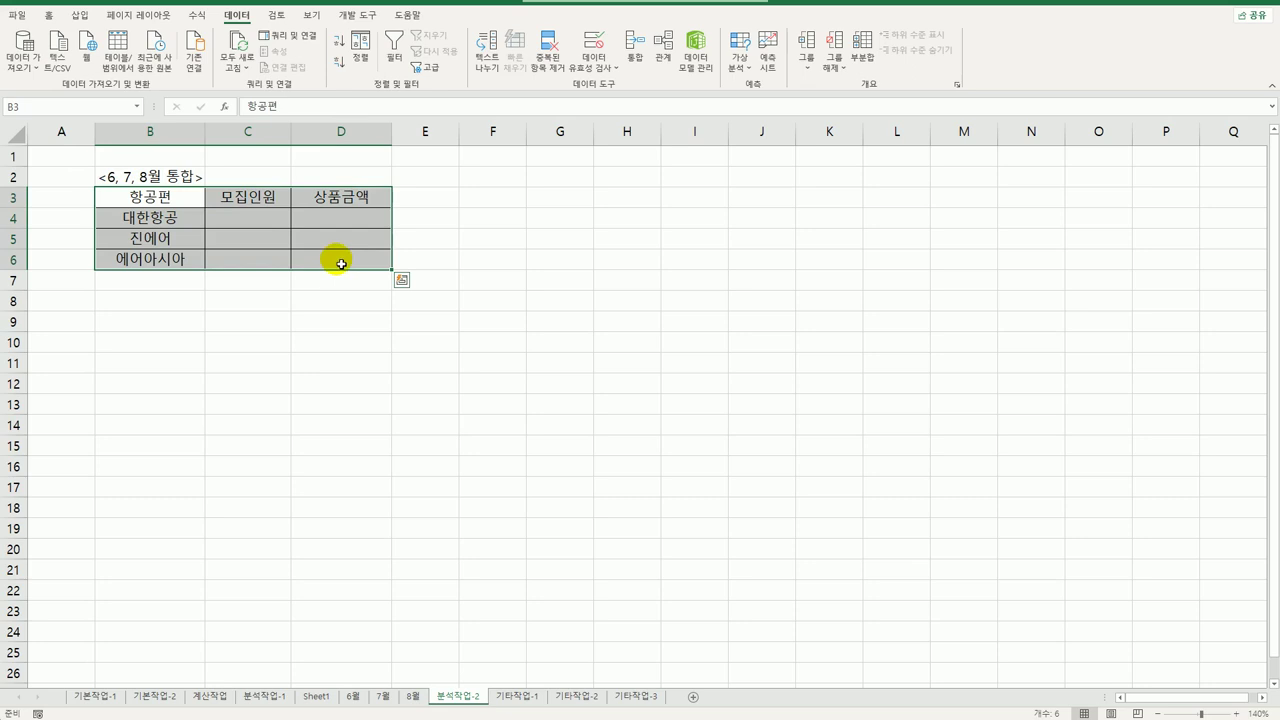
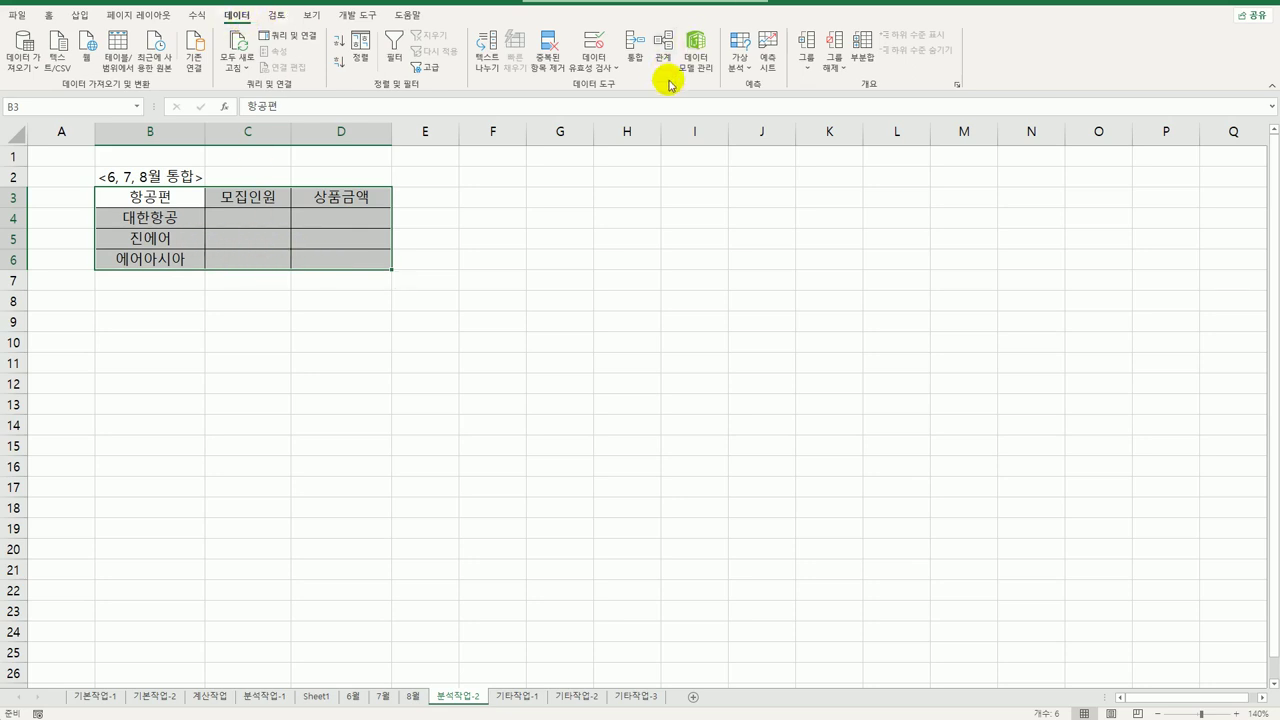
click(635, 45)
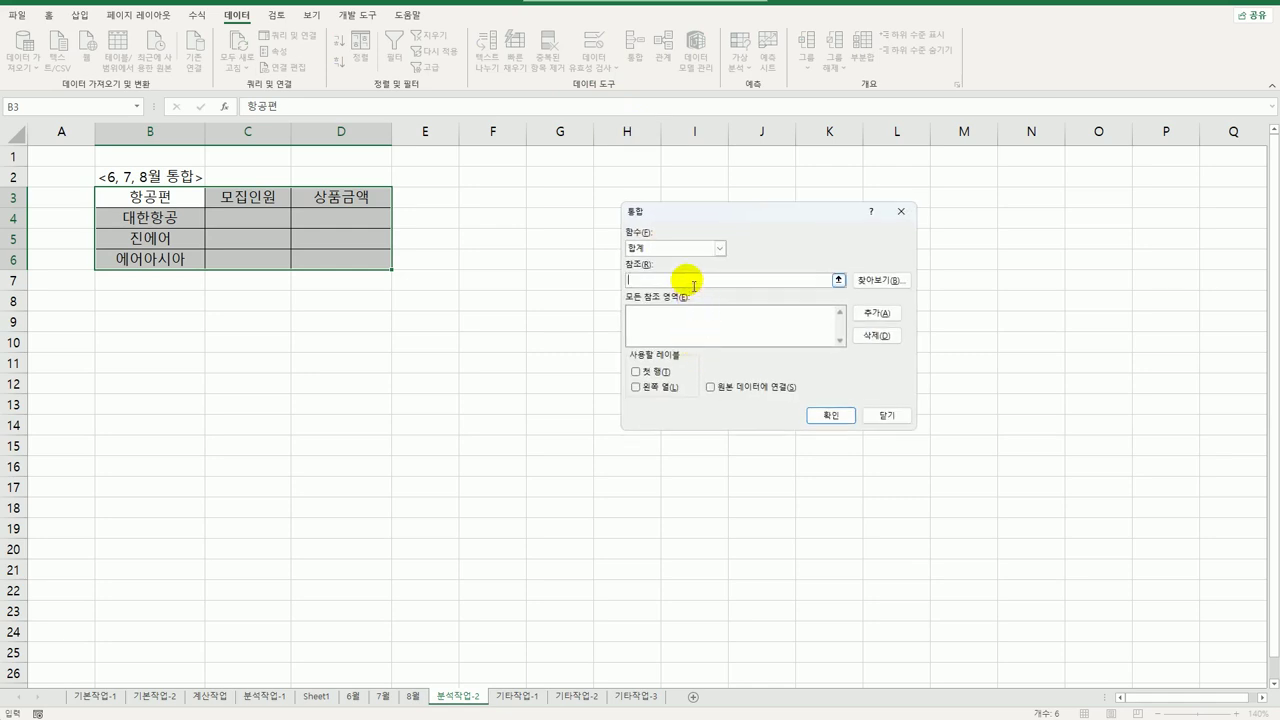
click(719, 248)
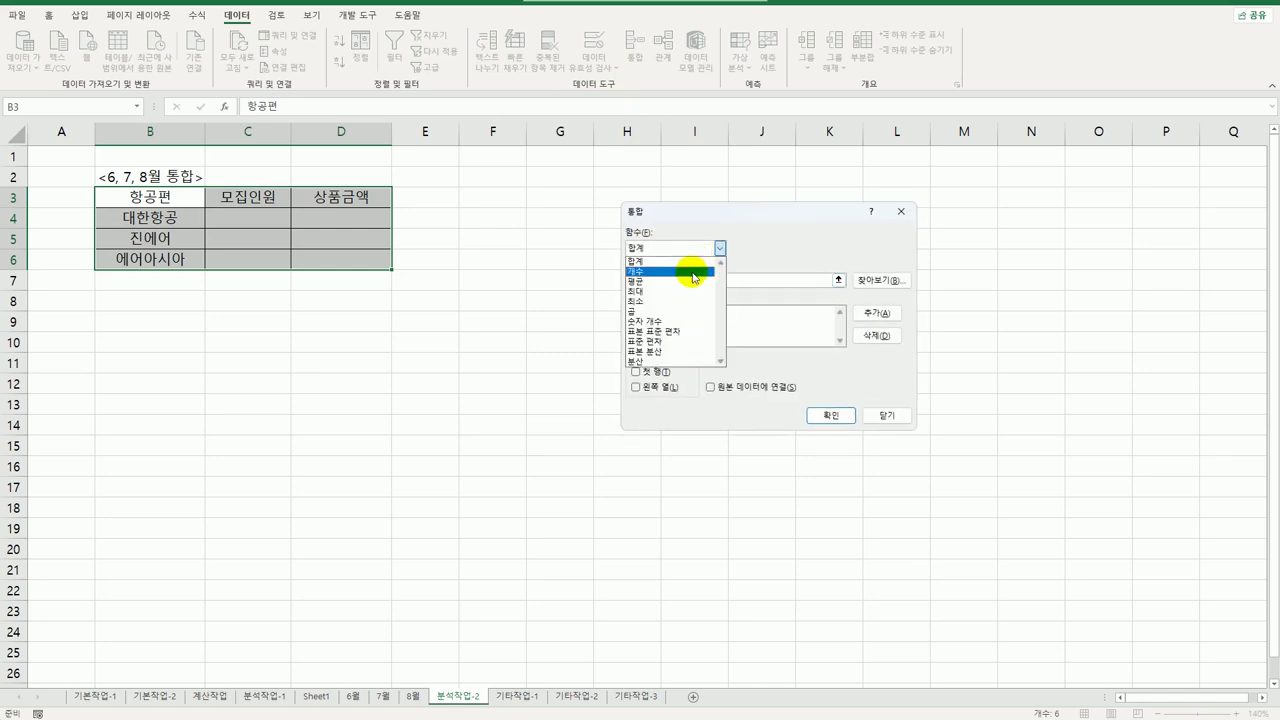
click(695, 273)
click(690, 281)
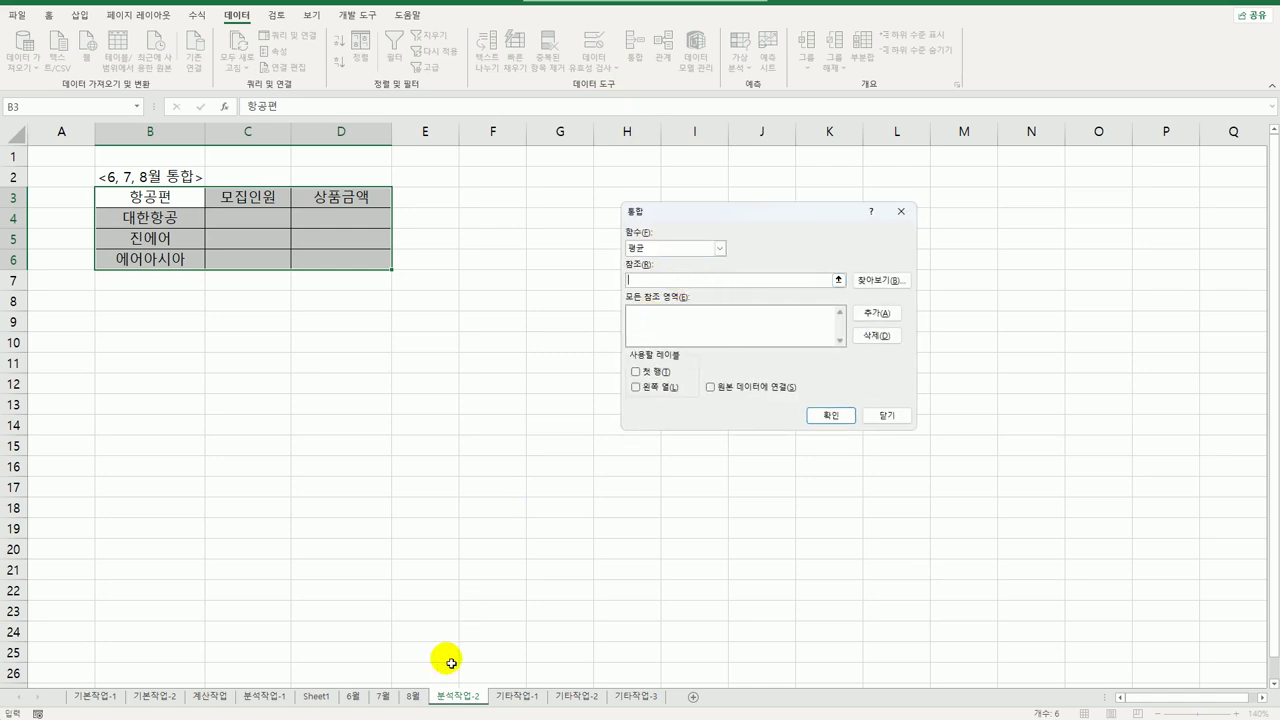
Add the 6월 sheet's range C2:F9 as a reference for the consolidation
click(352, 695)
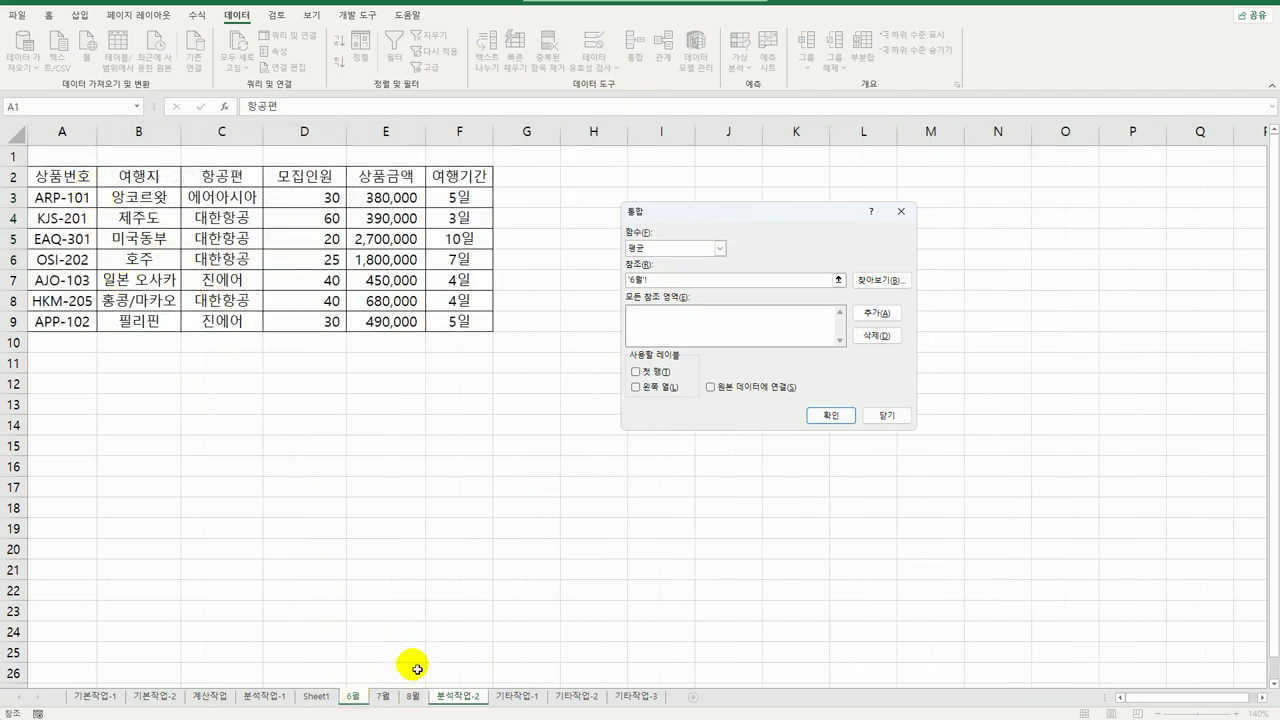
click(474, 700)
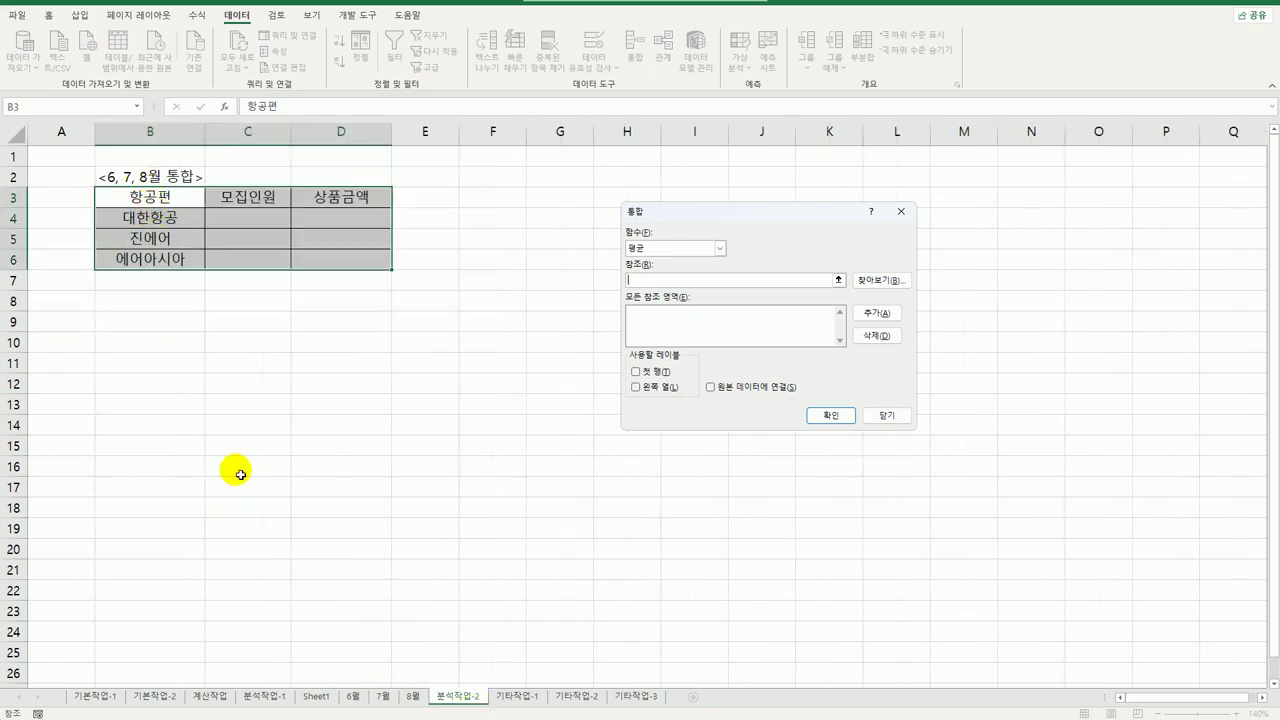
click(359, 702)
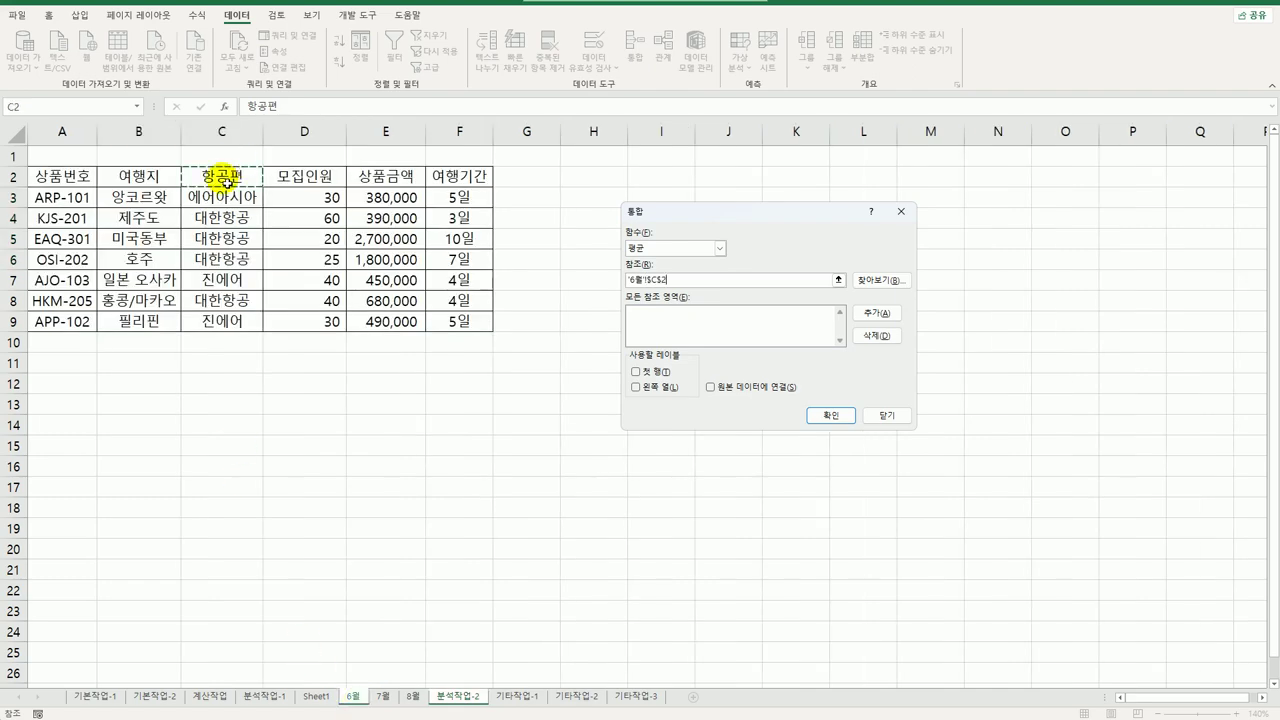
drag(240, 172, 465, 327)
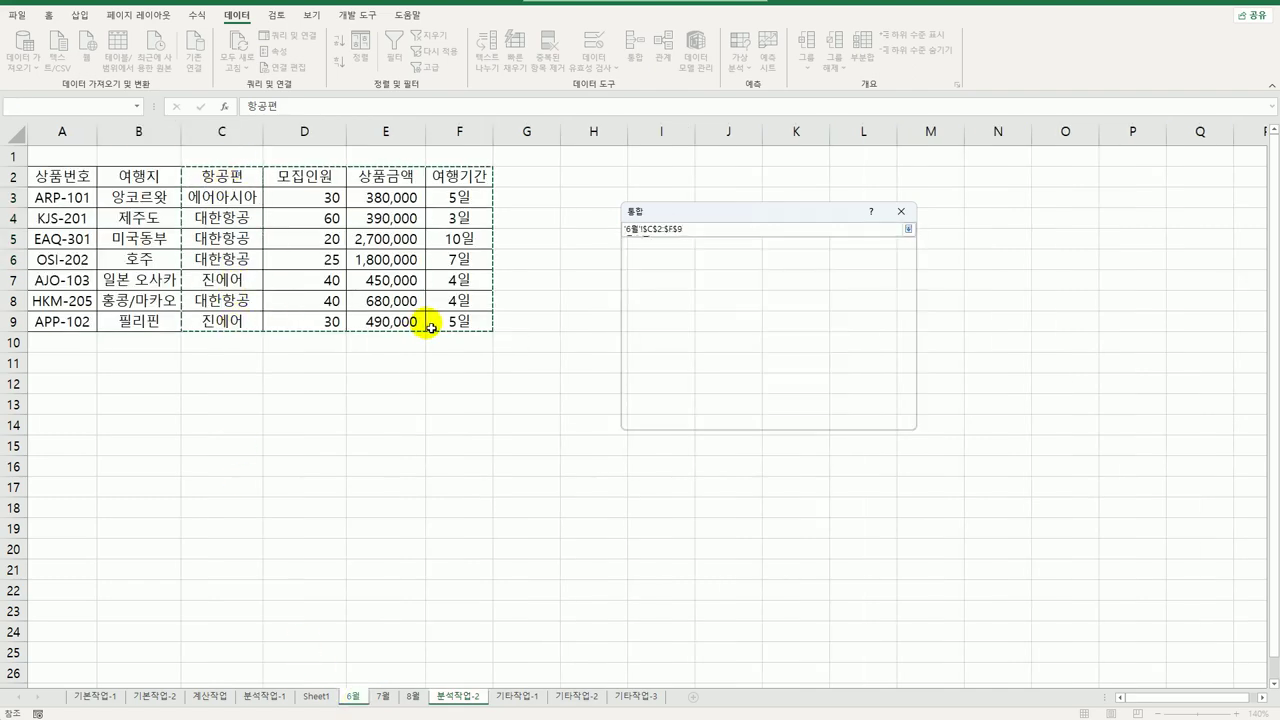
click(865, 314)
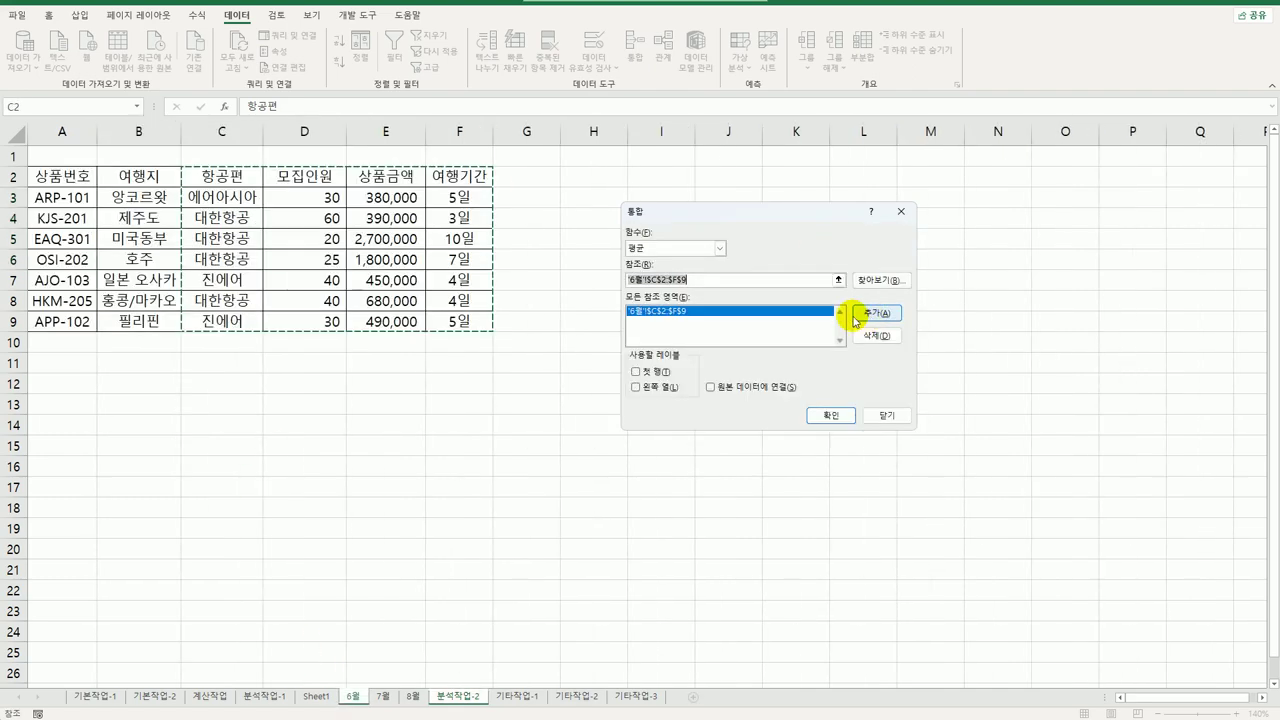
Add the range C2:F9 from the 7월 and 8월 sheets to the consolidation references
click(378, 697)
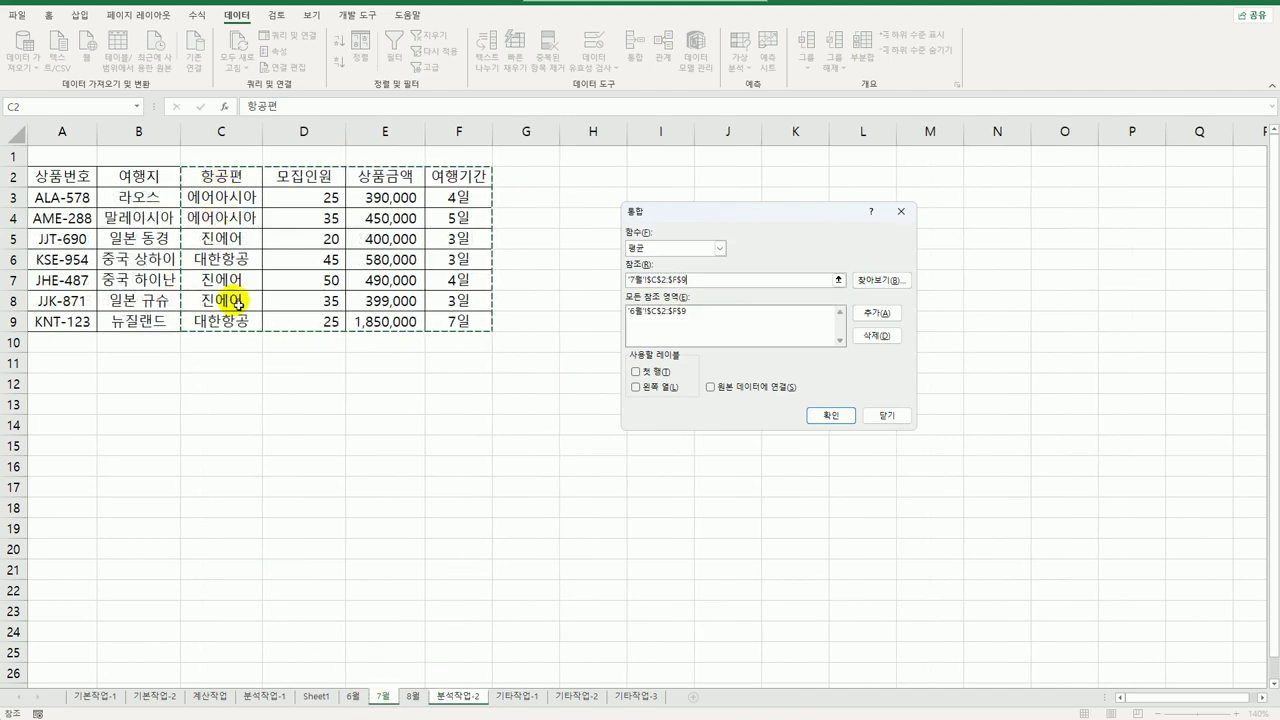
click(903, 326)
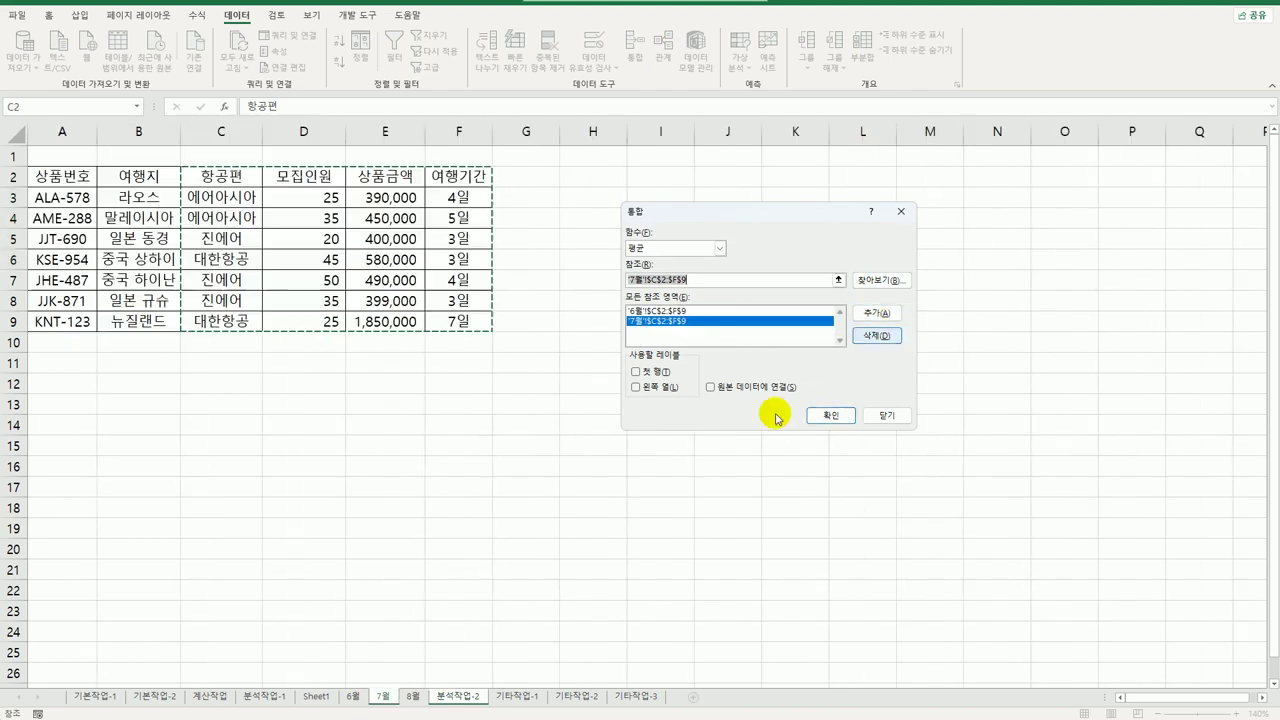
click(412, 697)
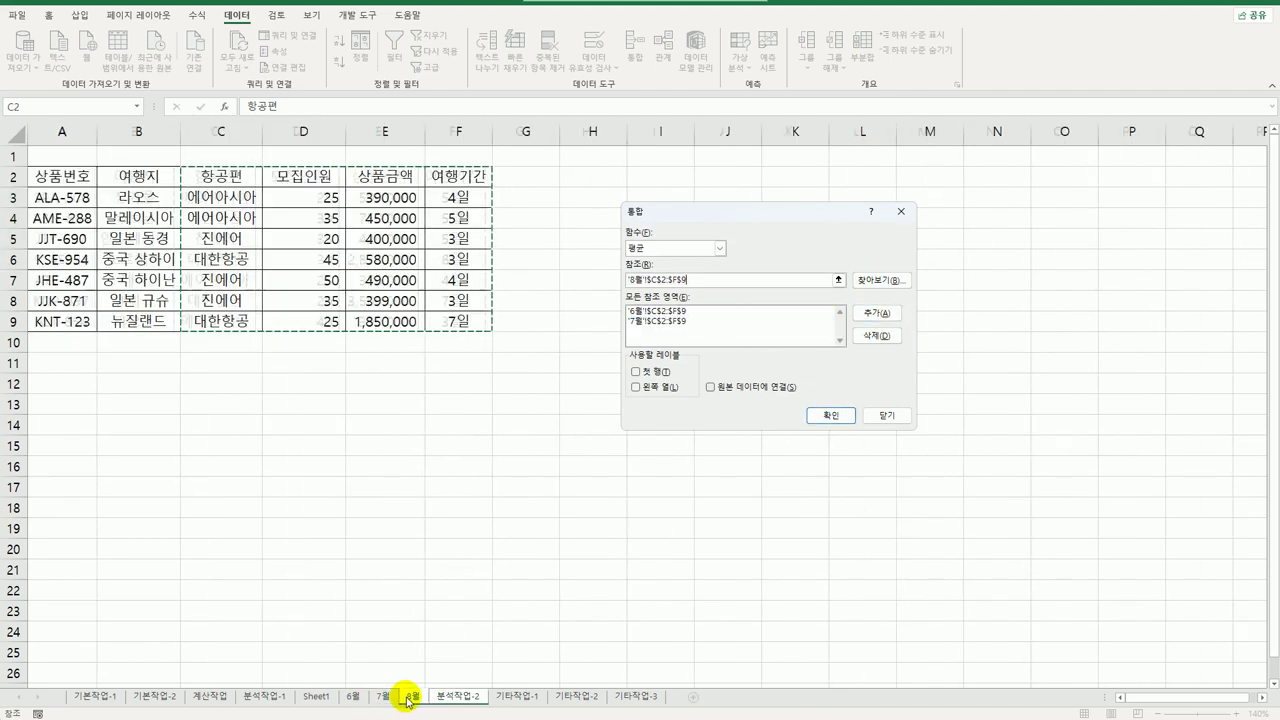
click(865, 314)
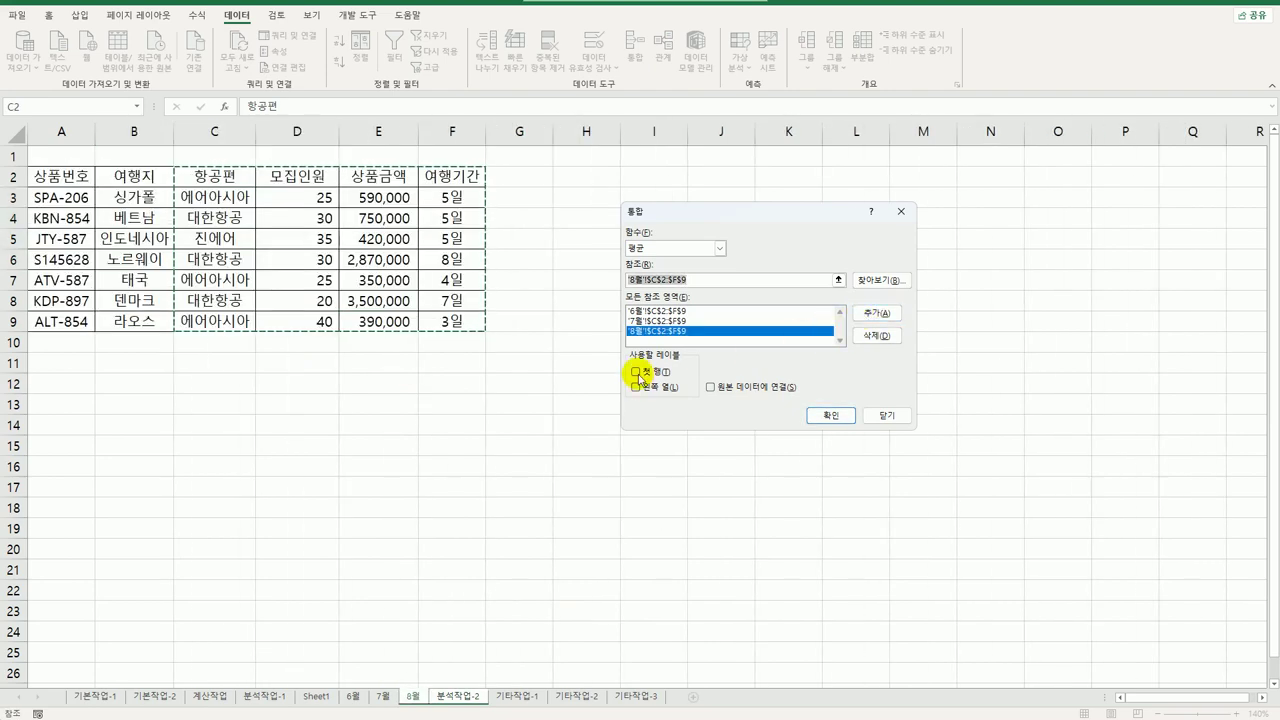
Use the 첫 행 and 왼쪽 열 labels, link to the source data (원본 데이터에 연결), and run the consolidation
click(635, 371)
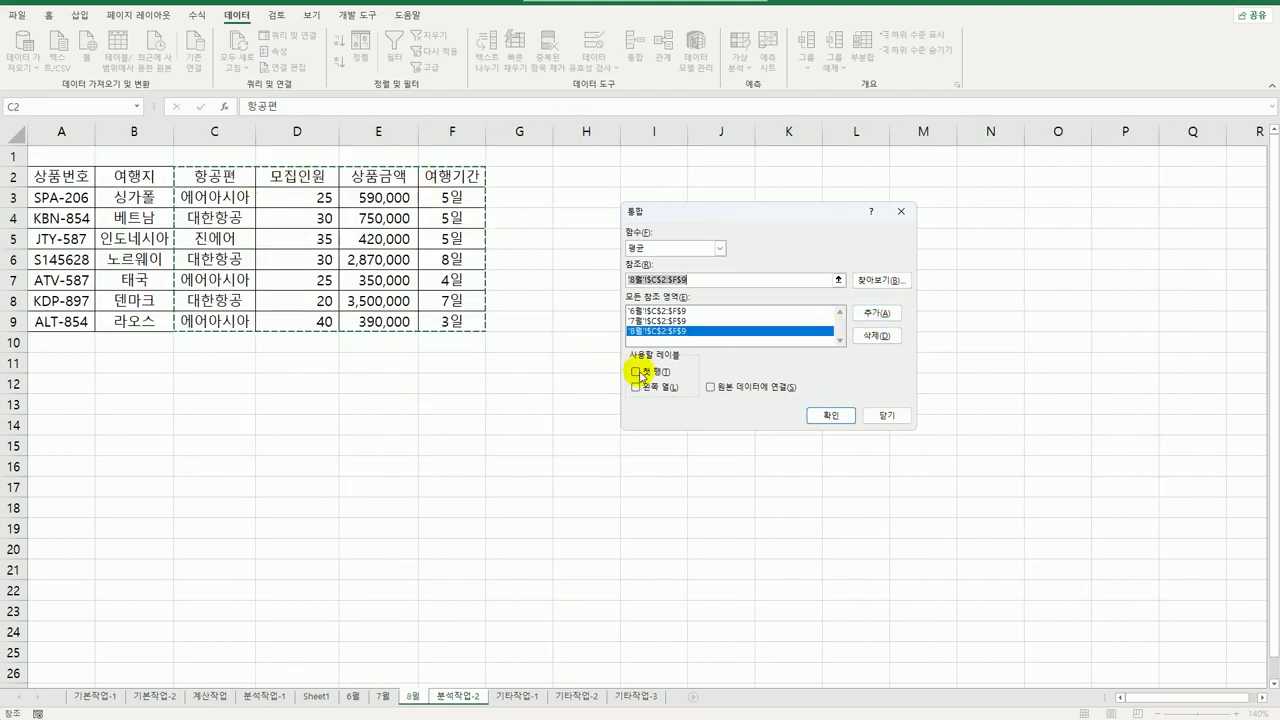
key(ctrl+Page_Down)
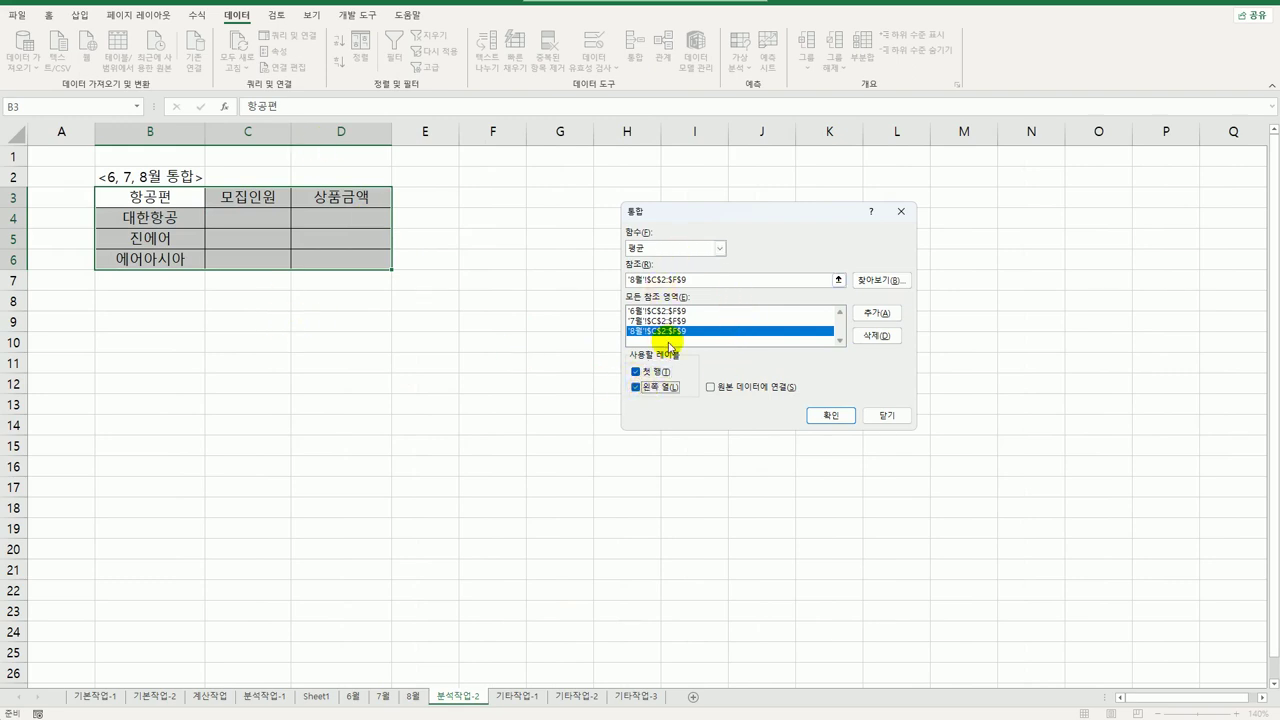
click(737, 389)
click(829, 417)
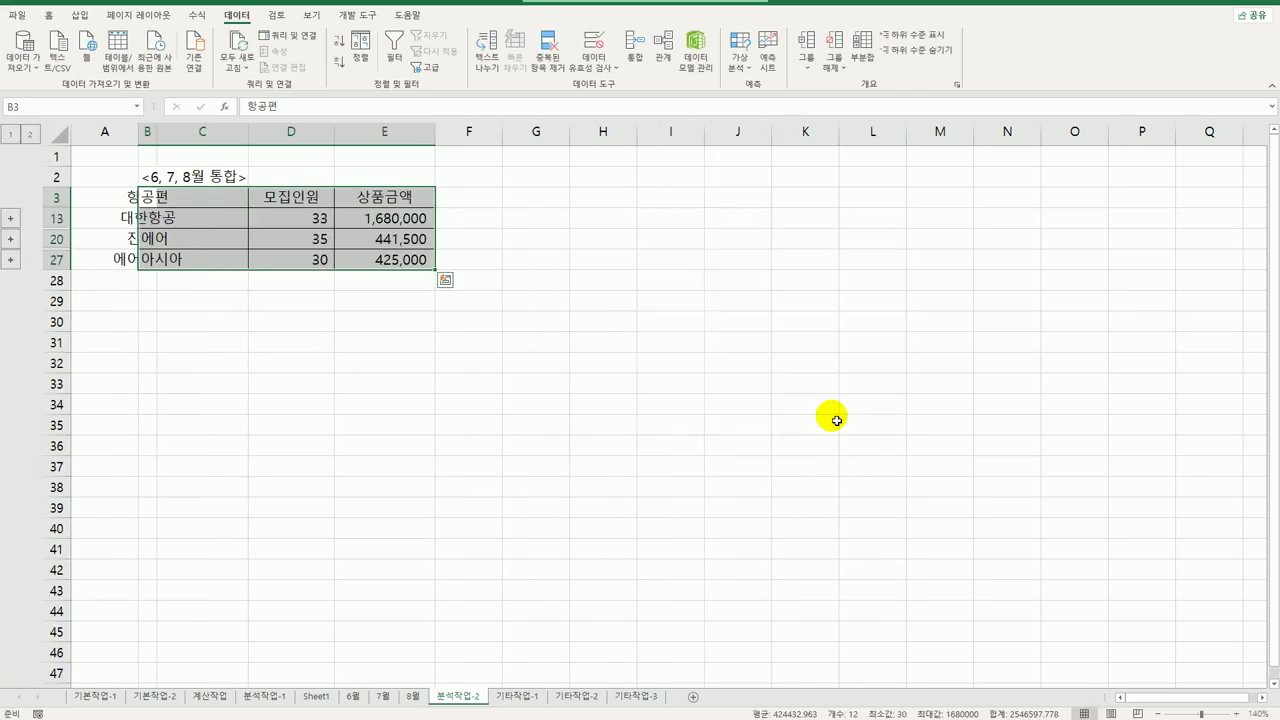
Autofit column B of the consolidated table and delete the empty column C
click(697, 407)
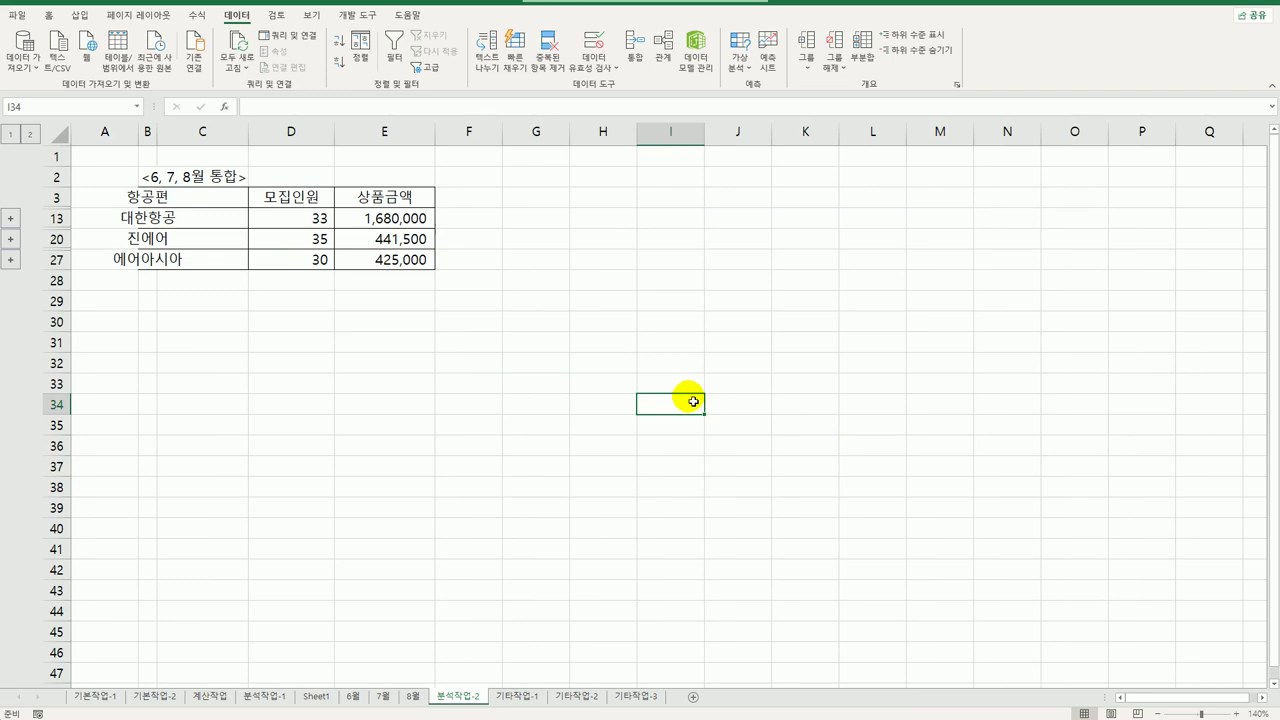
double_click(157, 131)
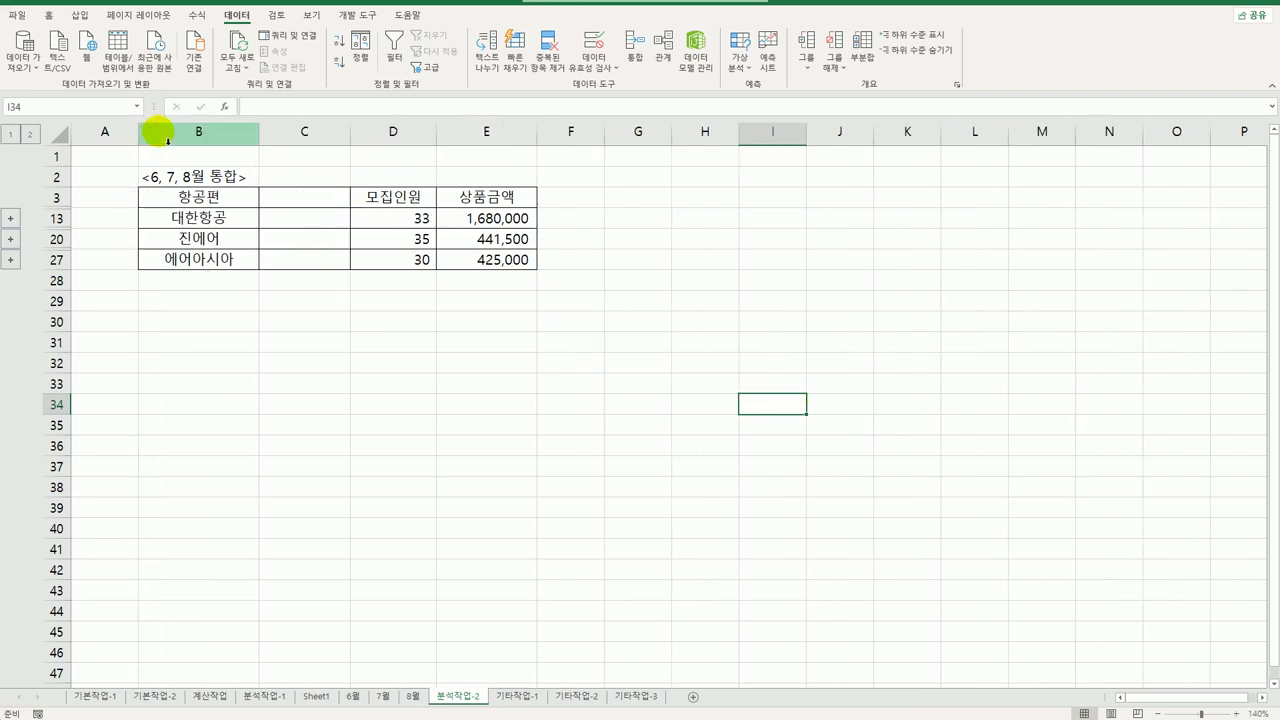
click(308, 132)
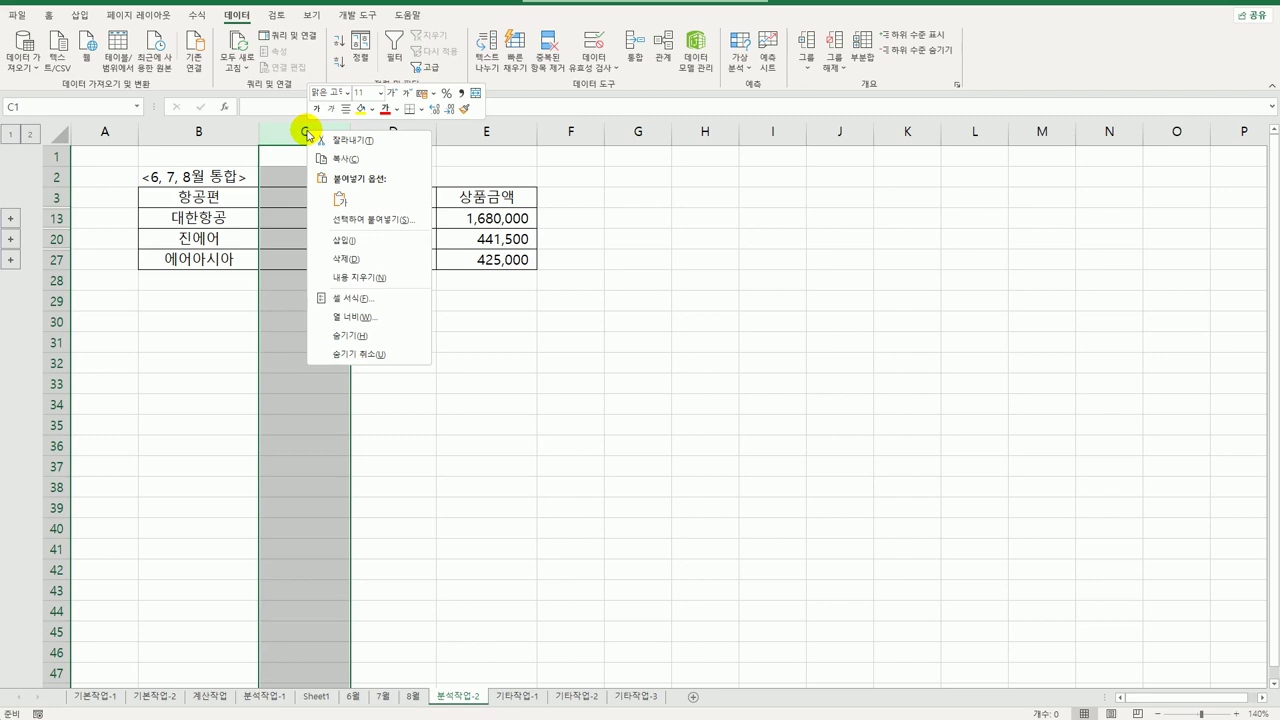
click(371, 258)
click(593, 332)
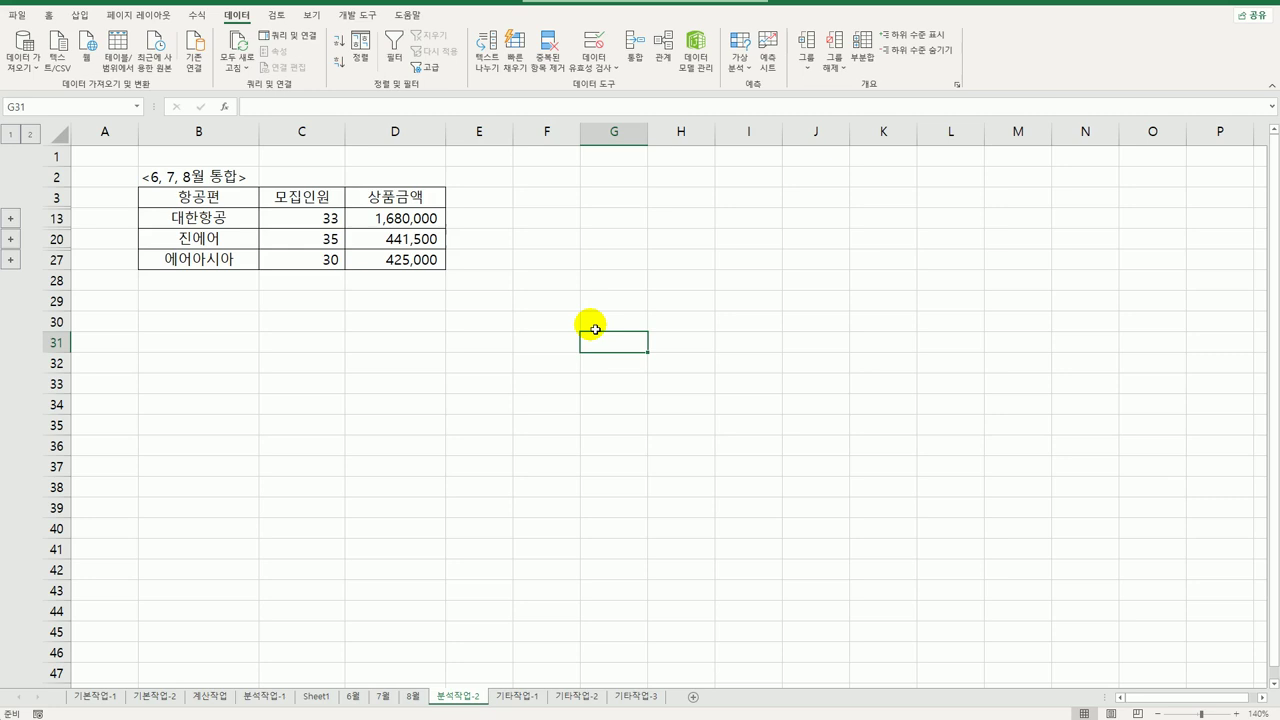
On the 기타작업-1 sheet, change the chart's horizontal axis labels to only the 어린이집명 cells B3:B7
click(519, 697)
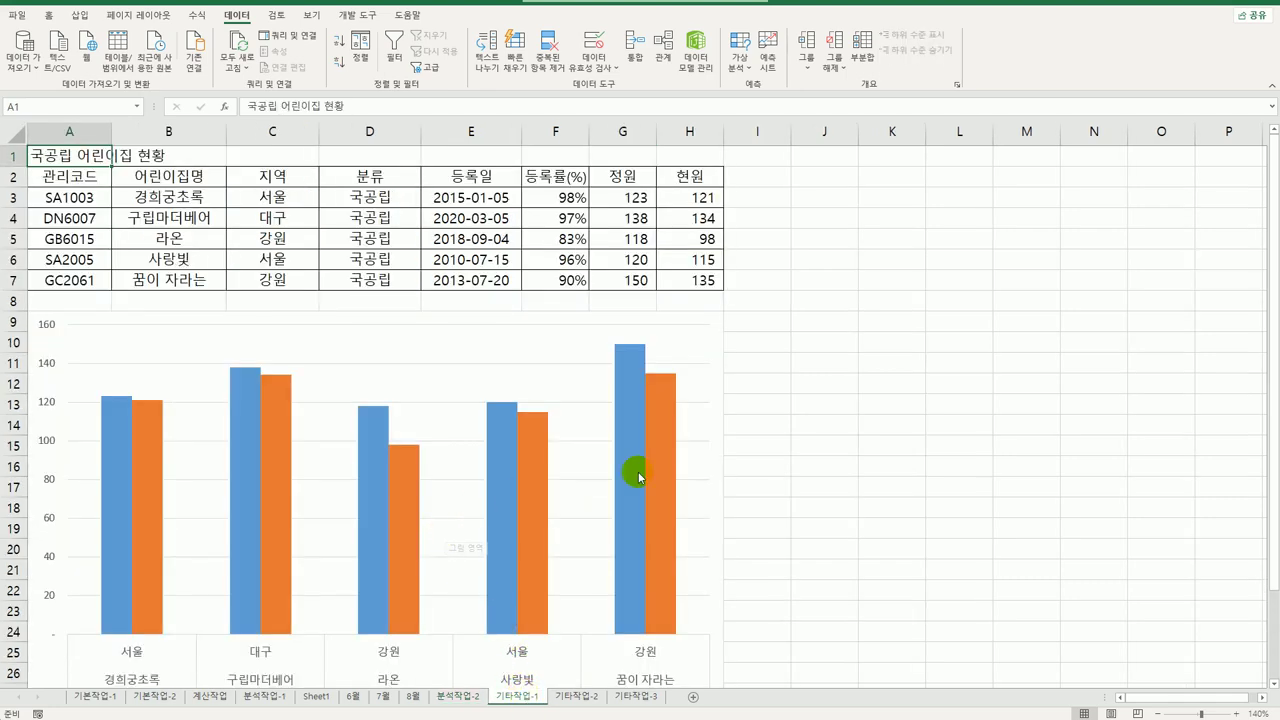
mouse_move(639, 476)
scroll(639, 476, down, 3)
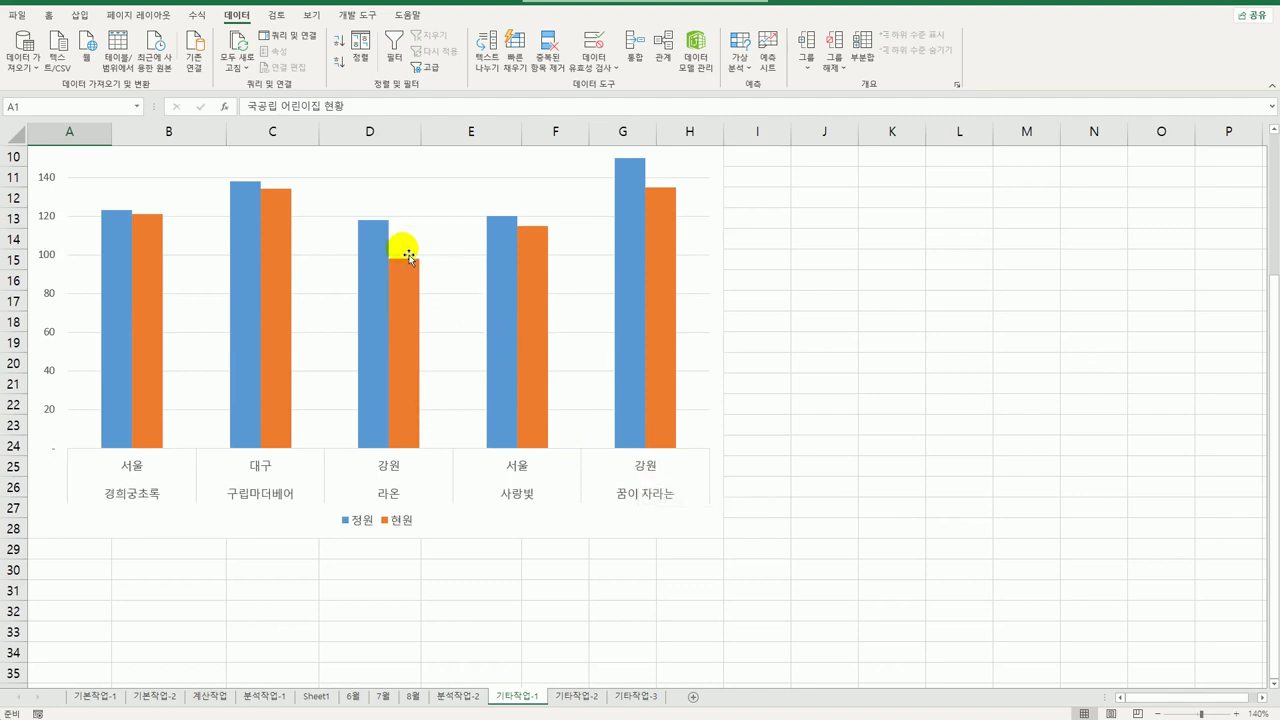
right_click(441, 205)
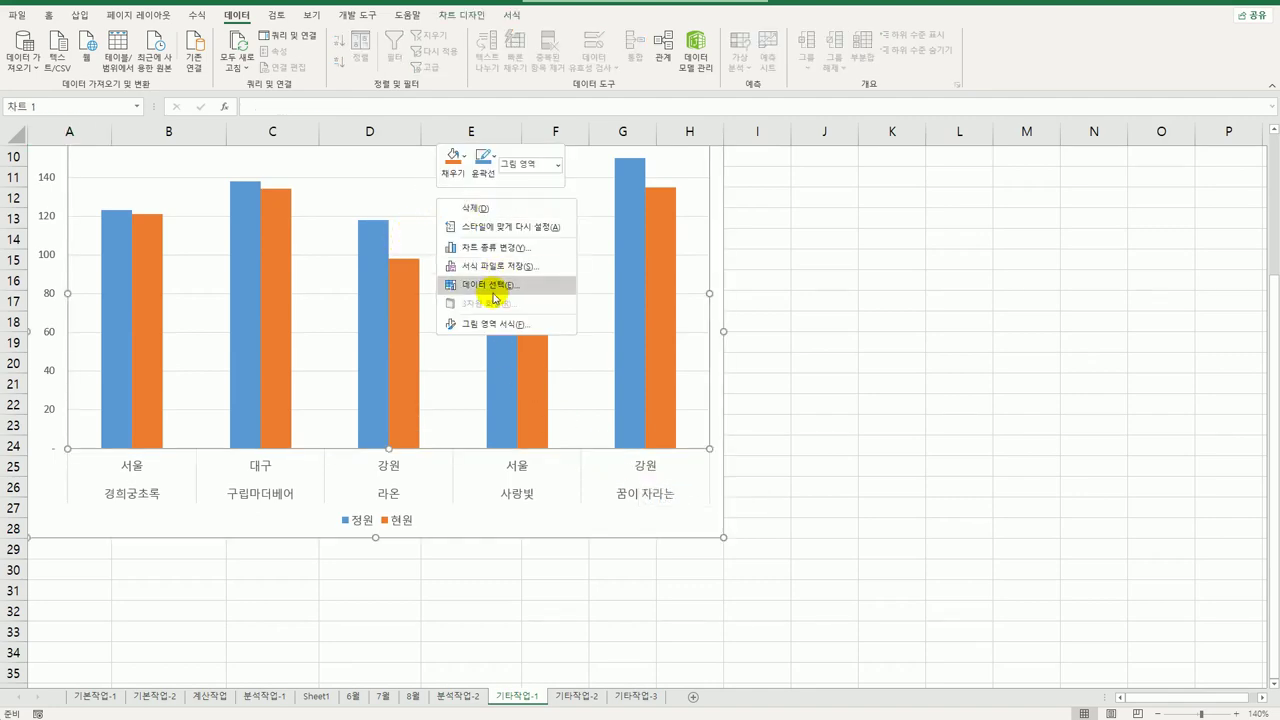
click(490, 284)
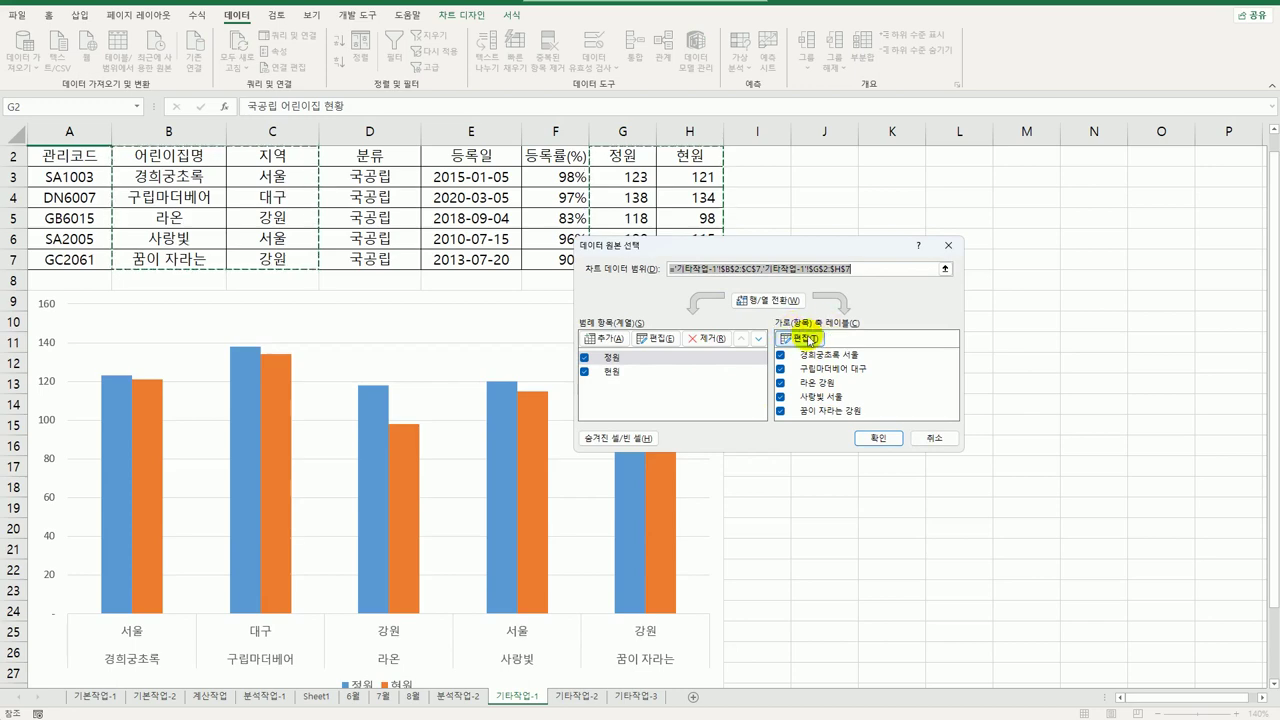
click(806, 339)
scroll(323, 380, up, 1)
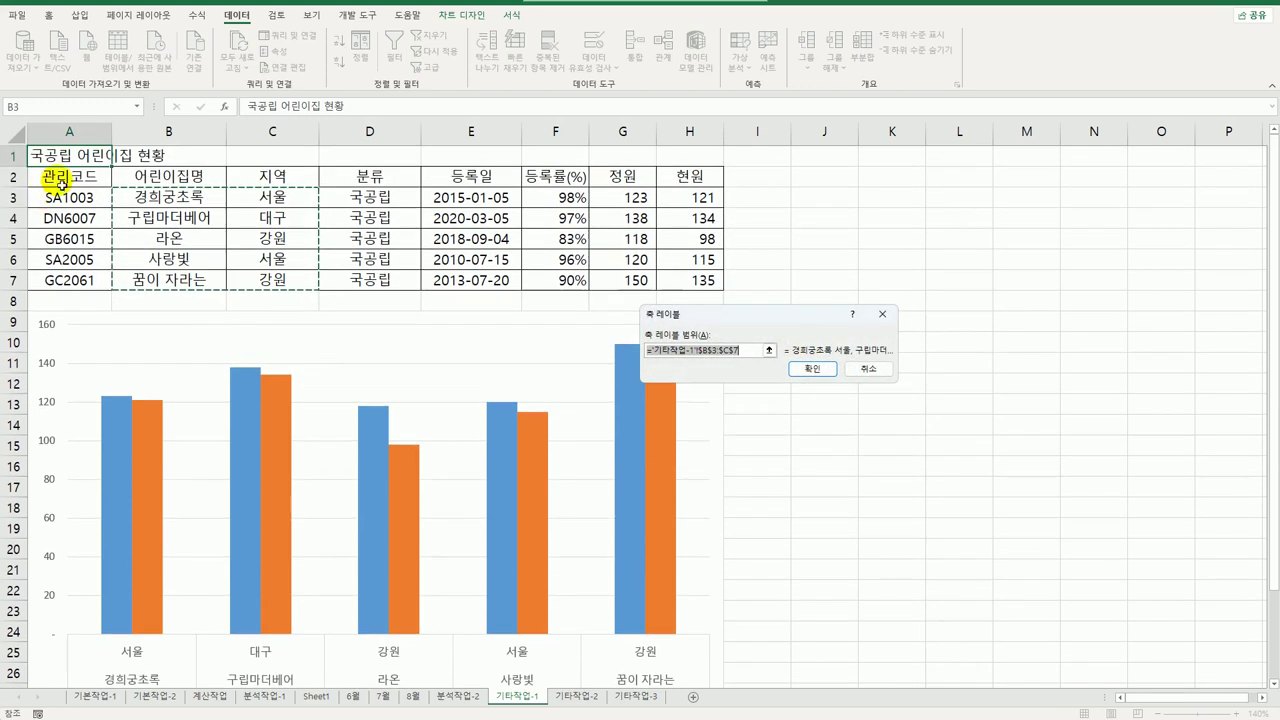
drag(180, 197, 186, 281)
click(811, 368)
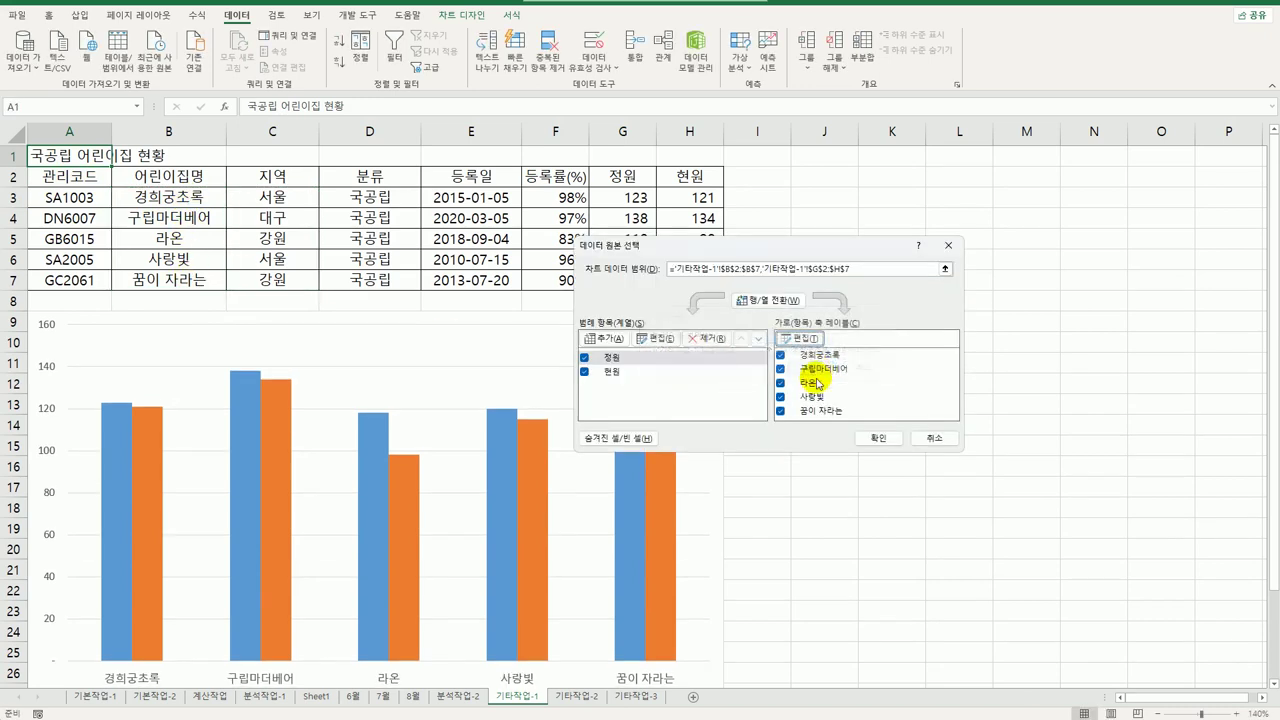
click(880, 434)
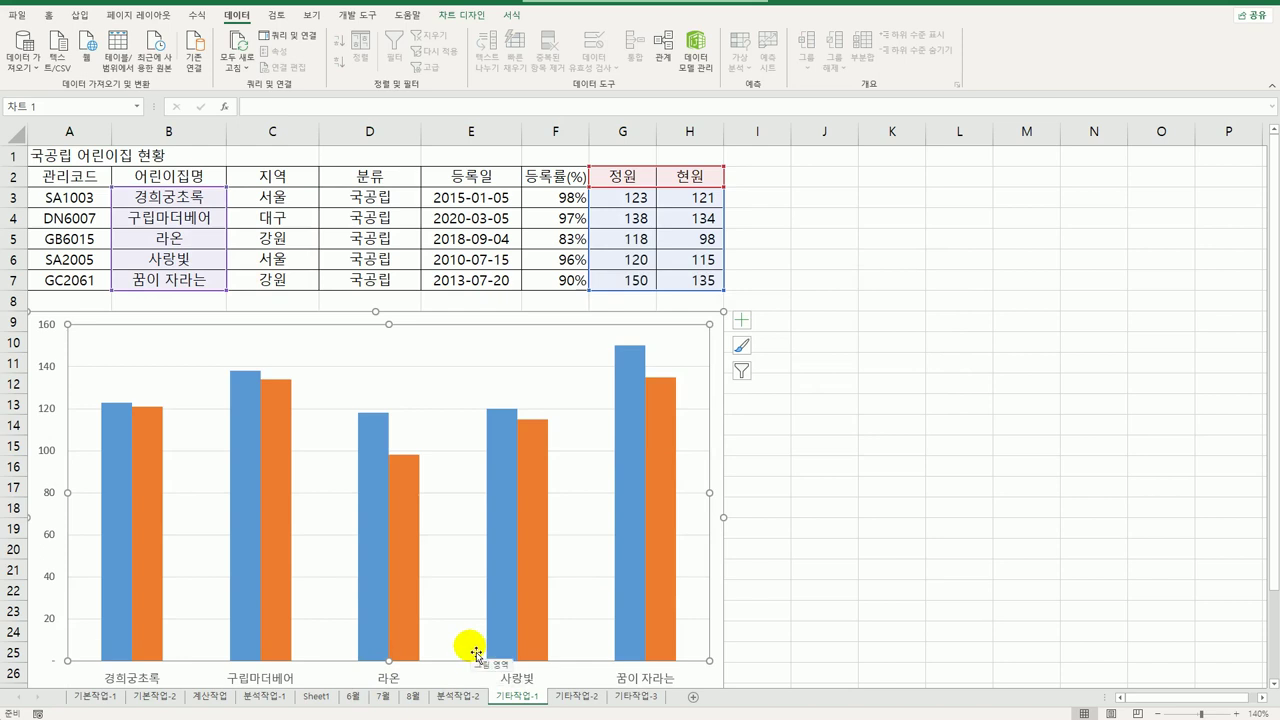
Format the chart's major gridlines with a dashed line type (대시 종류)
click(468, 409)
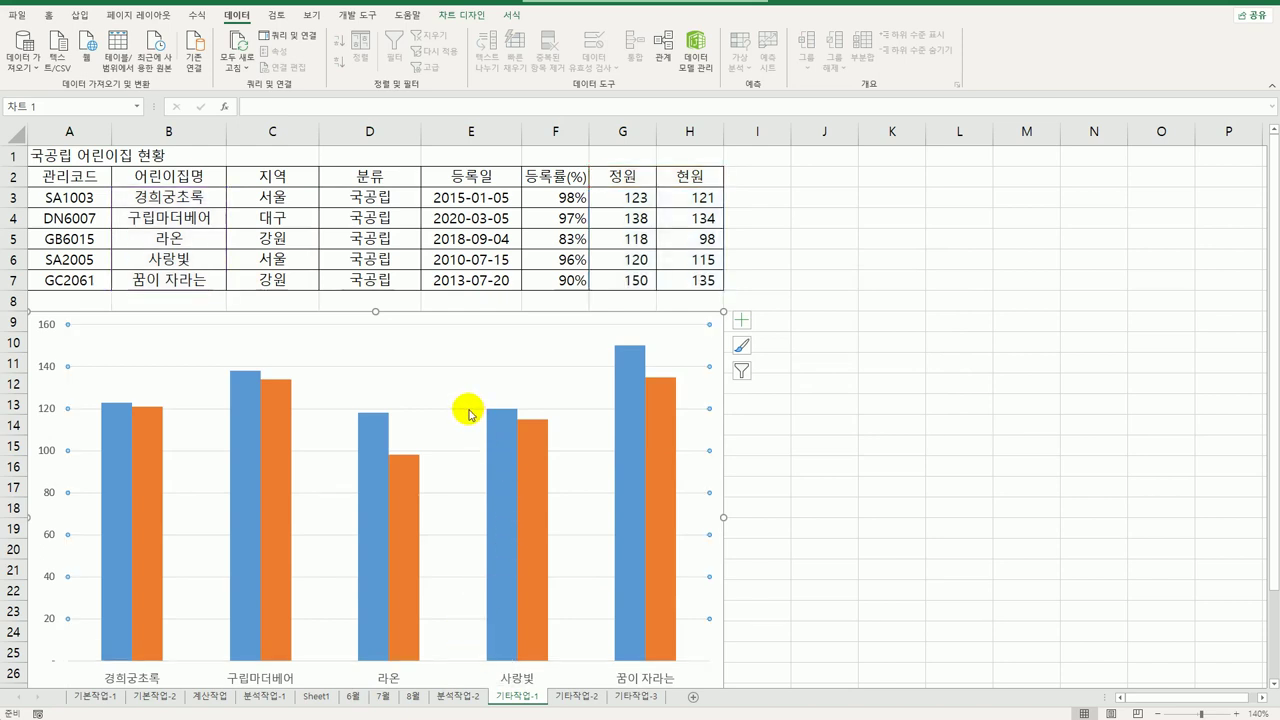
right_click(468, 409)
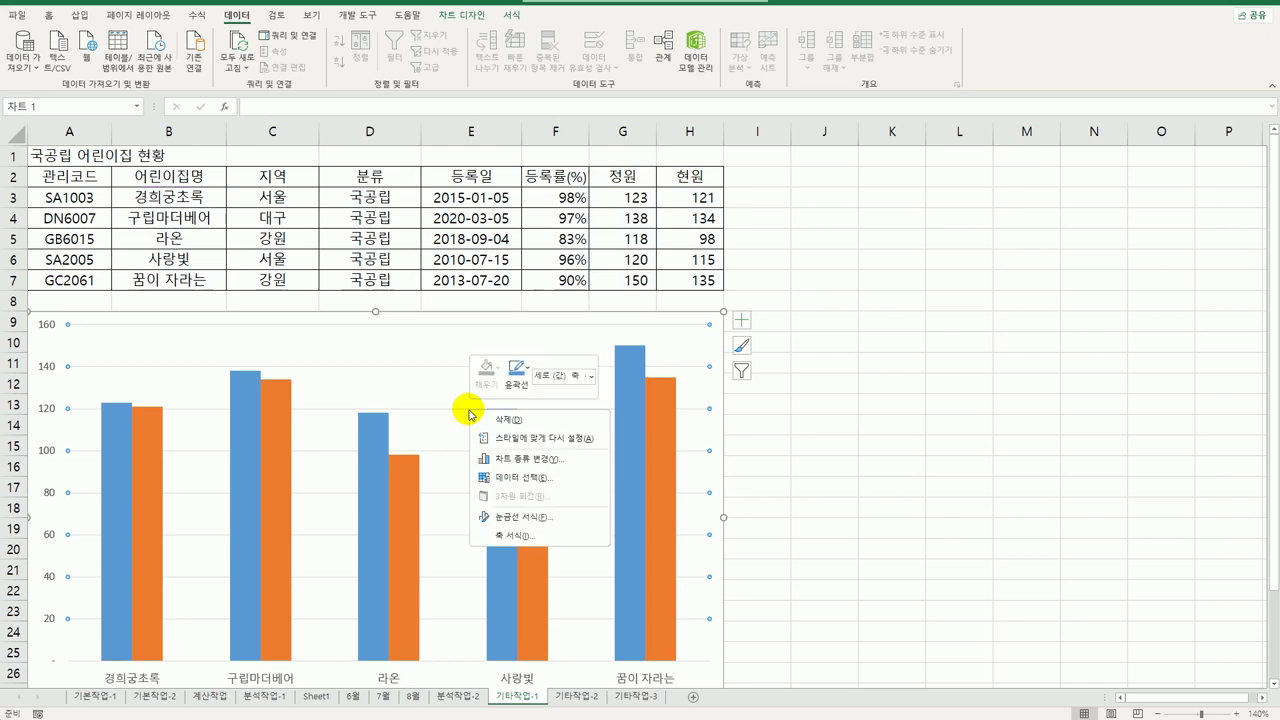
click(517, 529)
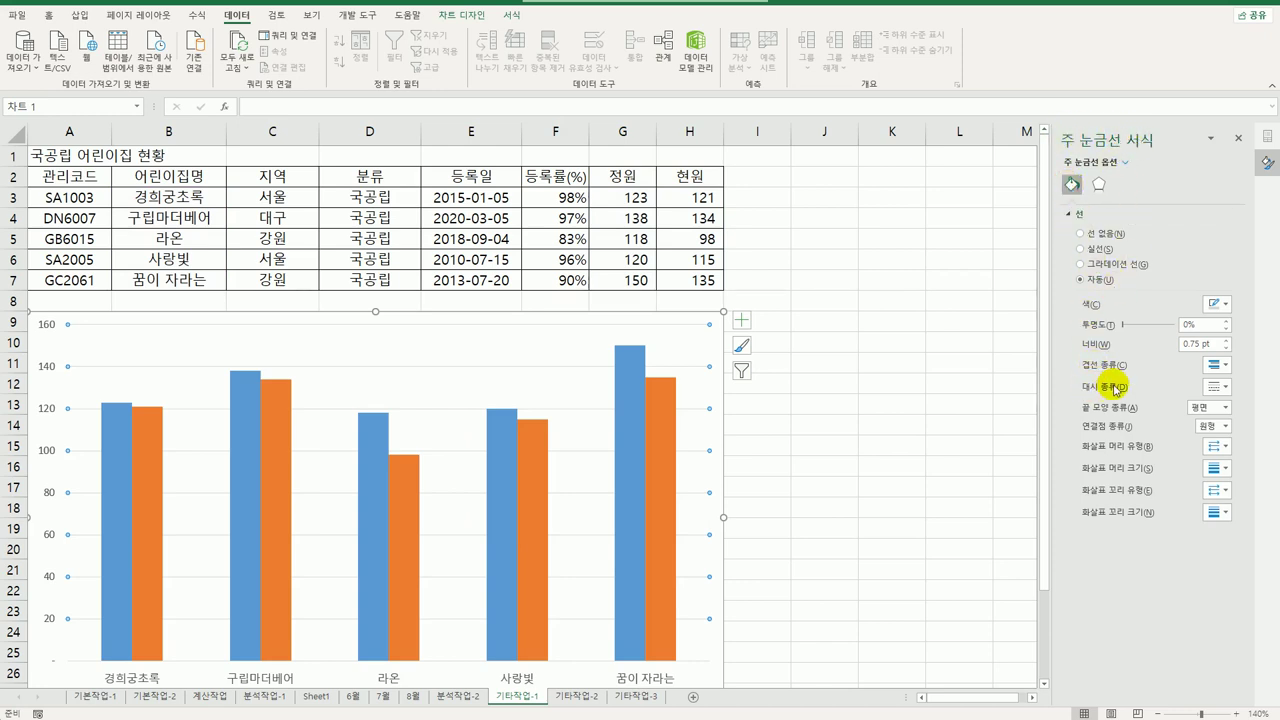
click(1222, 387)
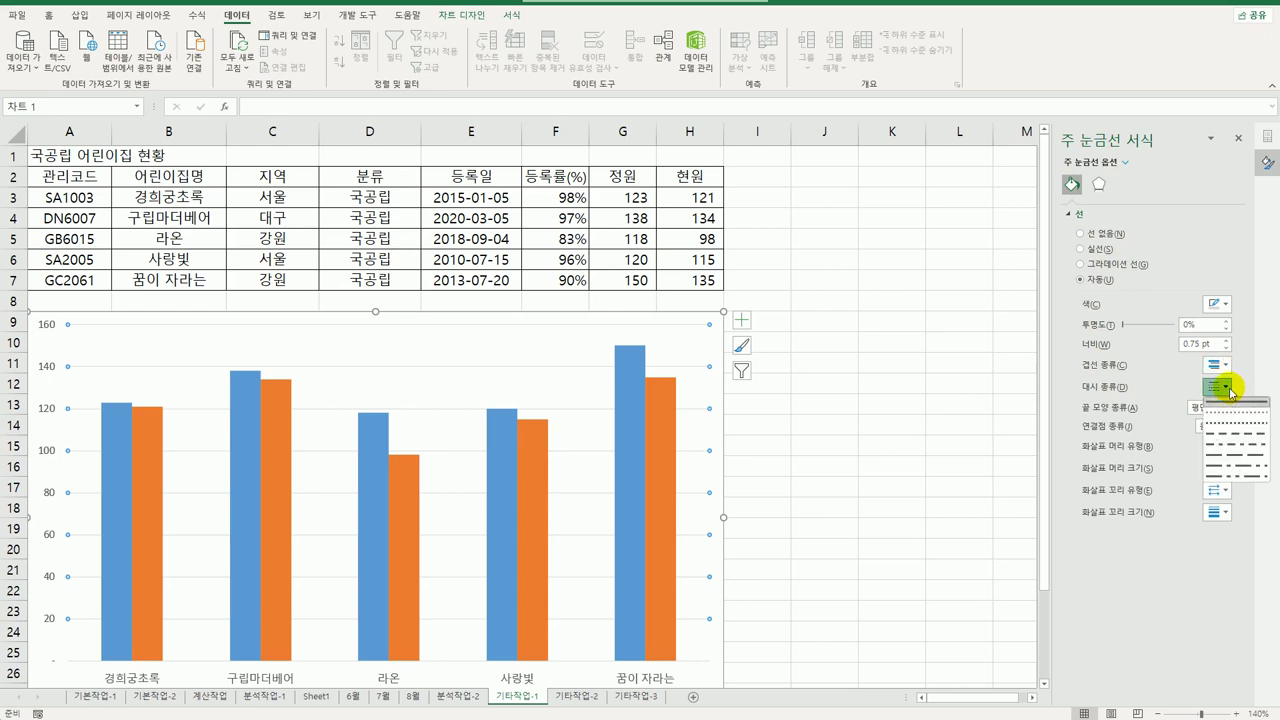
click(1222, 440)
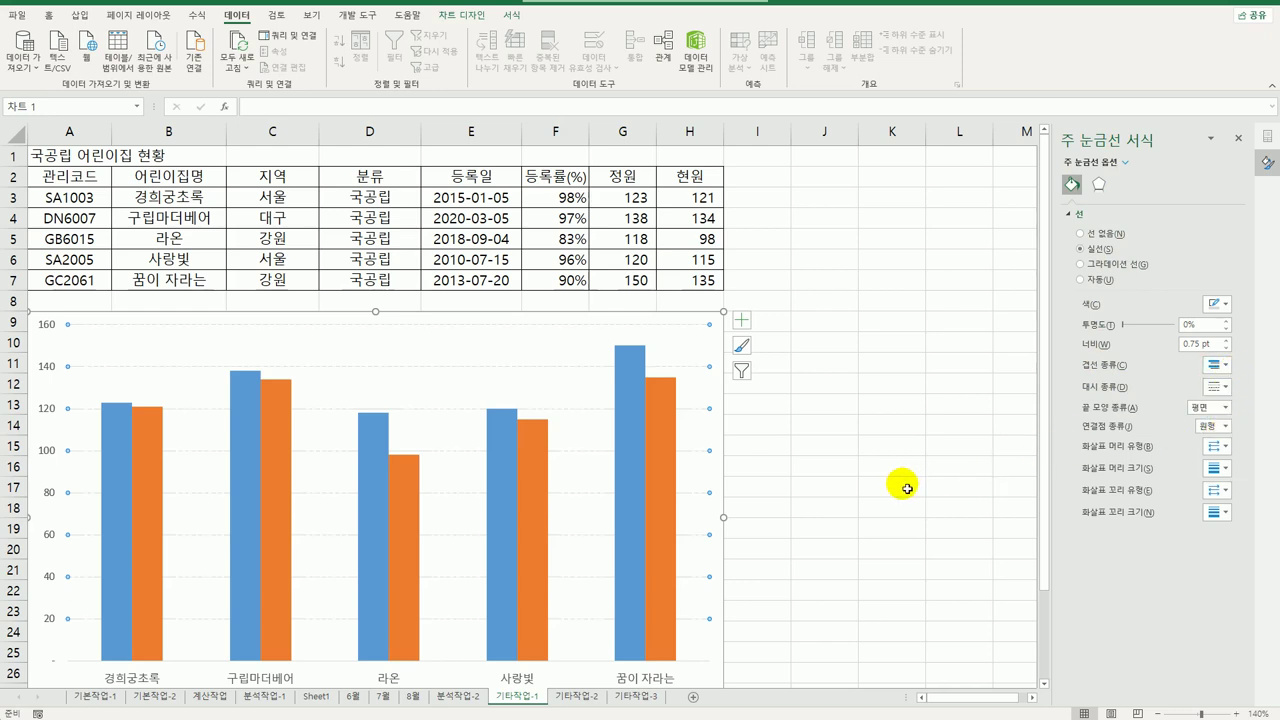
Add a chart title and link its text to cell A1 of the 기타작업-1 sheet
click(742, 320)
click(773, 364)
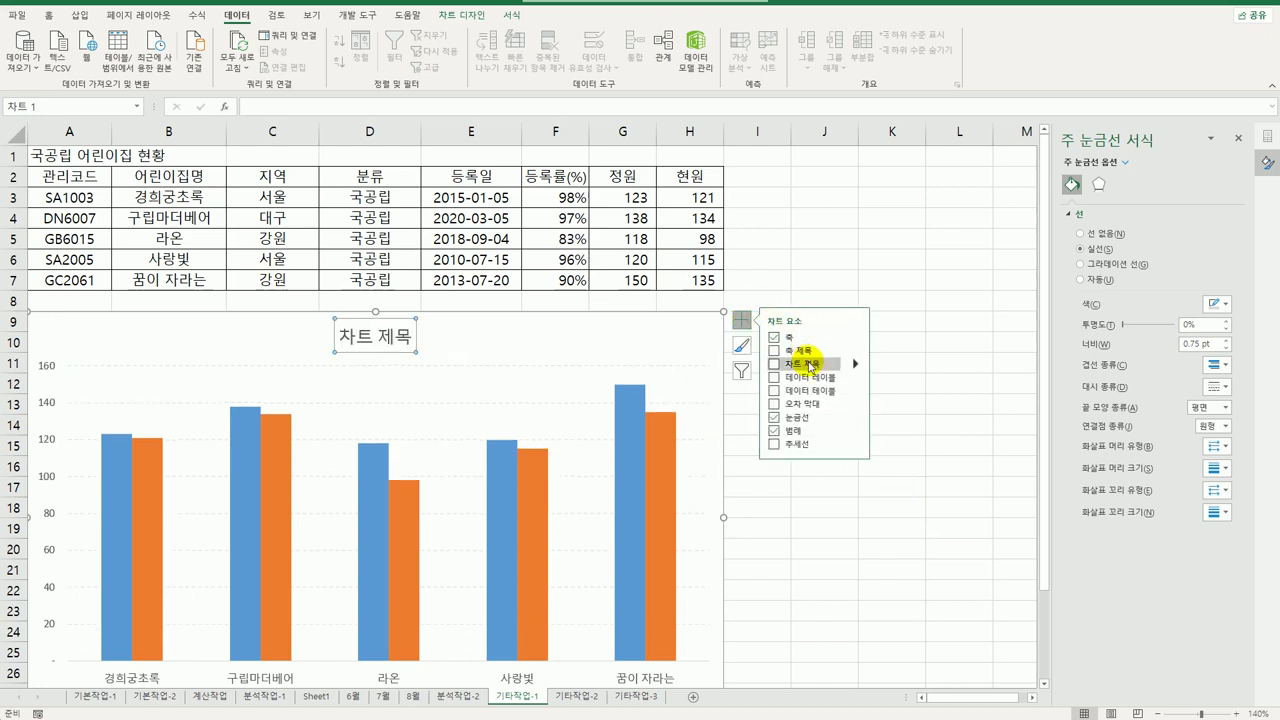
click(278, 108)
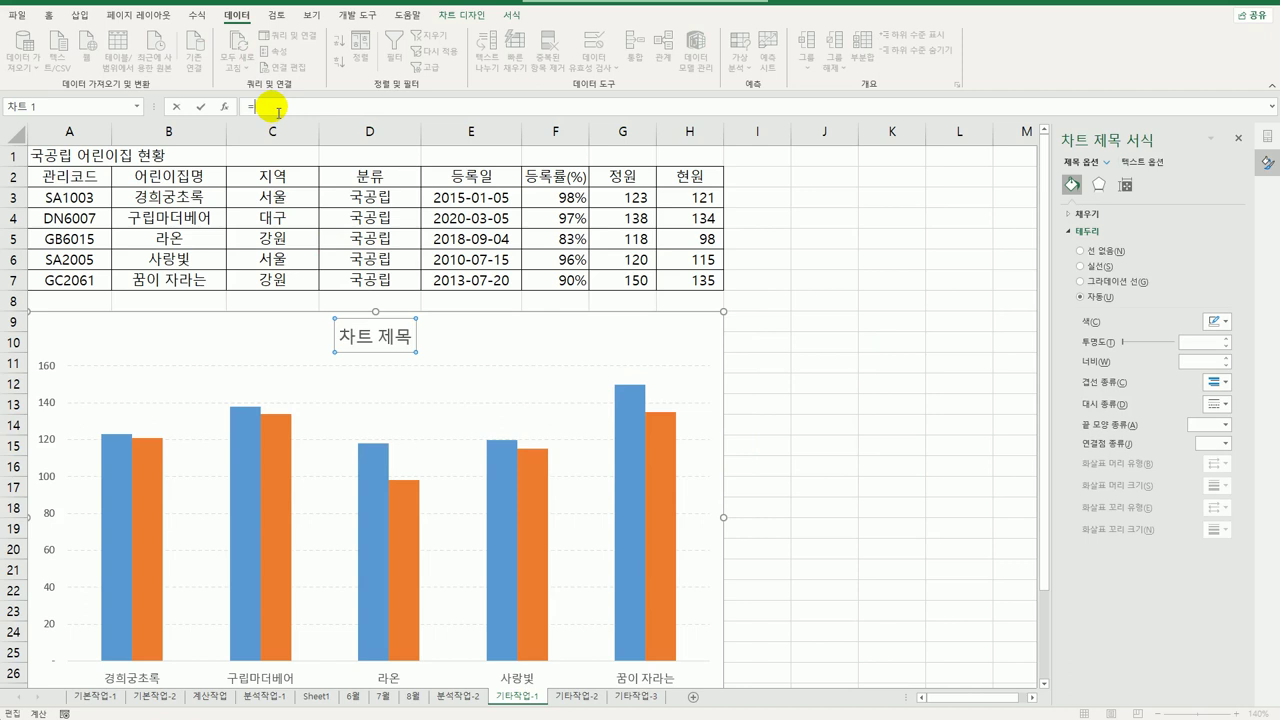
click(62, 158)
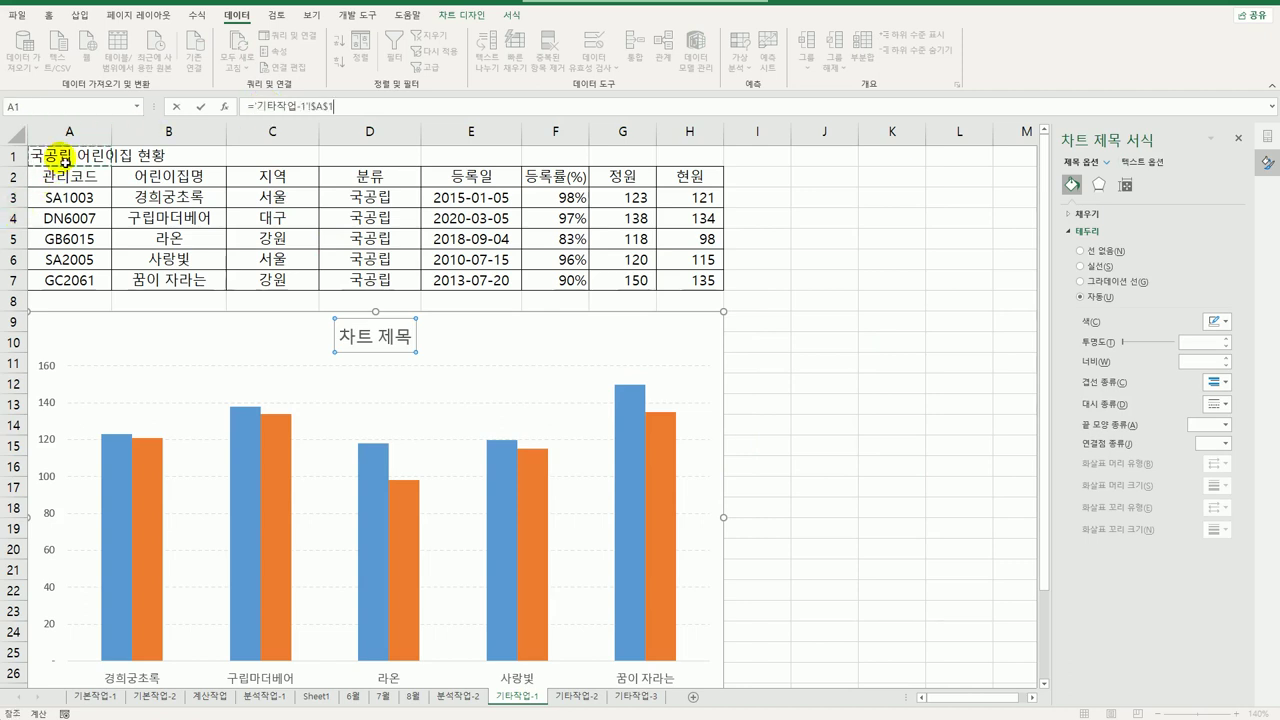
key(Return)
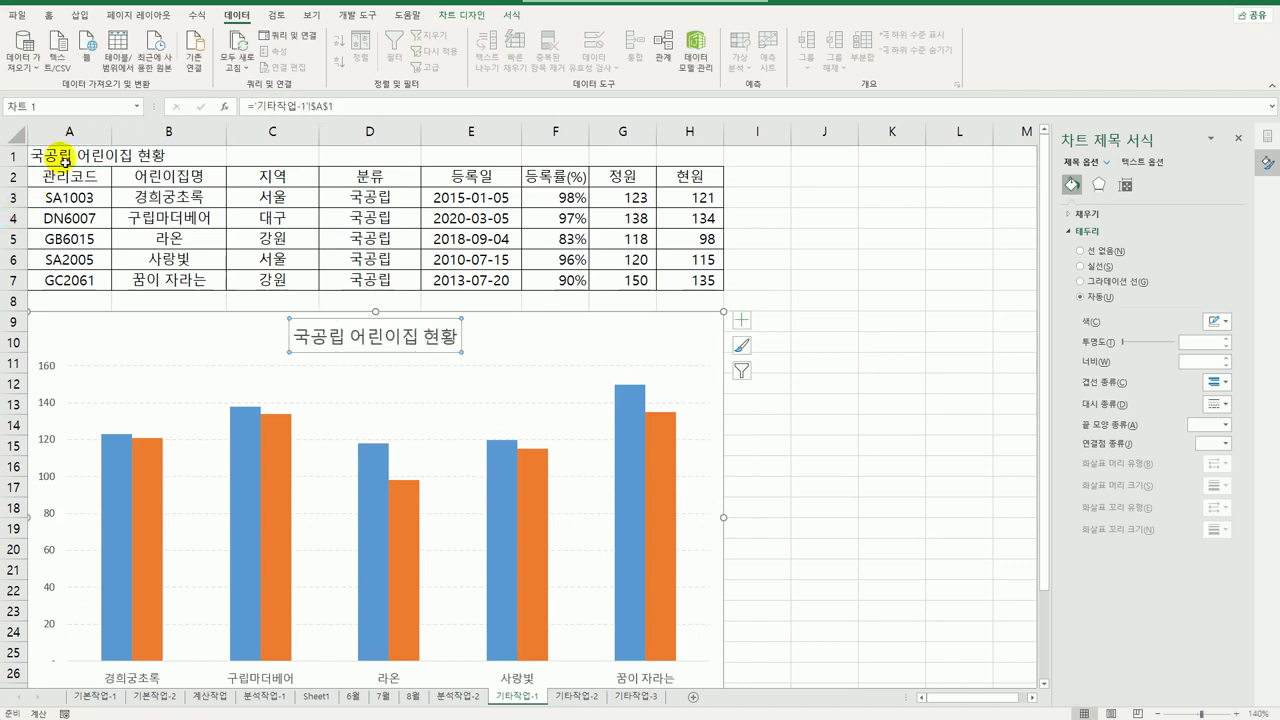
Set the chart's data series overlap (계열 겹치기) to 50% and the gap width (간격 너비) to 100%
scroll(445, 500, down, 2)
scroll(445, 500, down, 2)
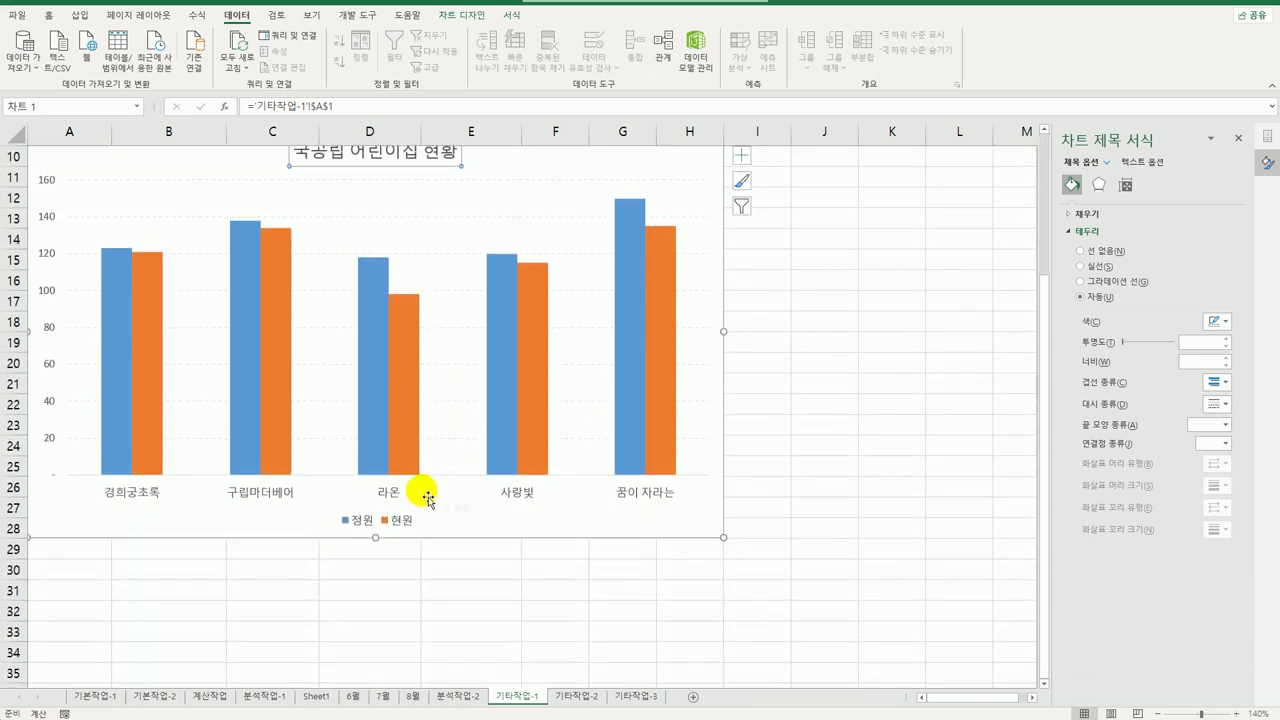
click(248, 330)
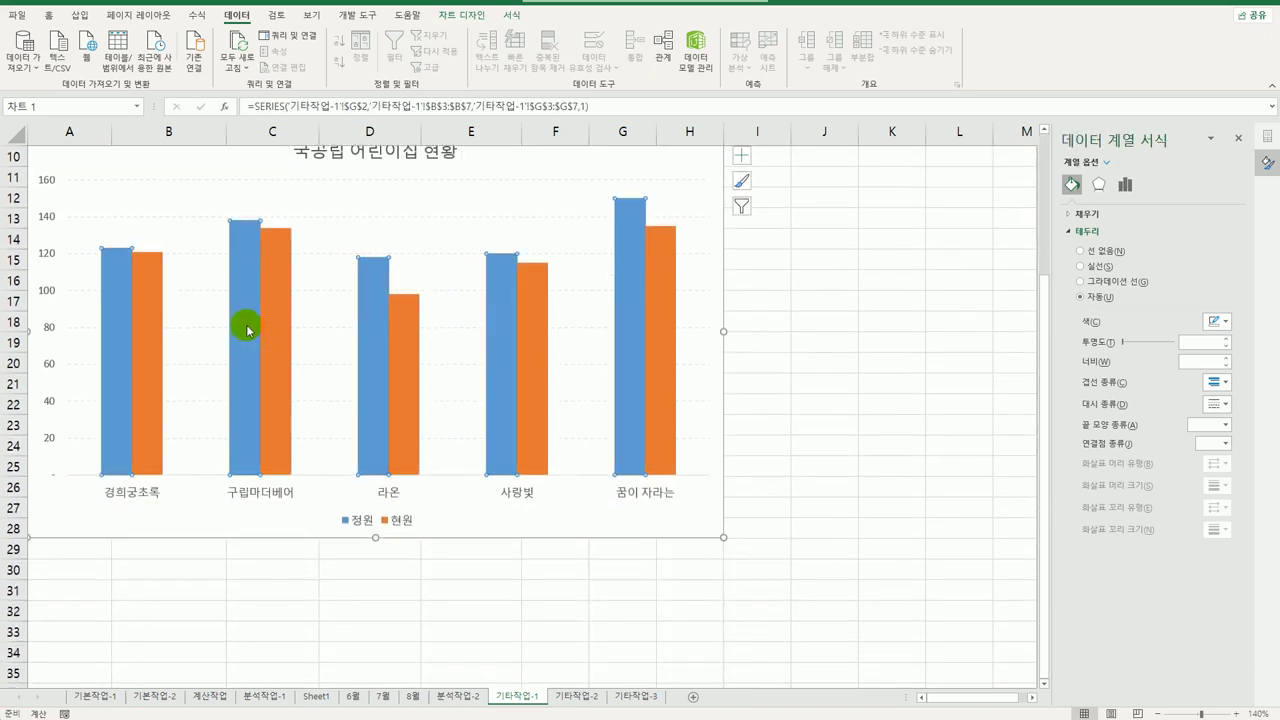
click(1125, 184)
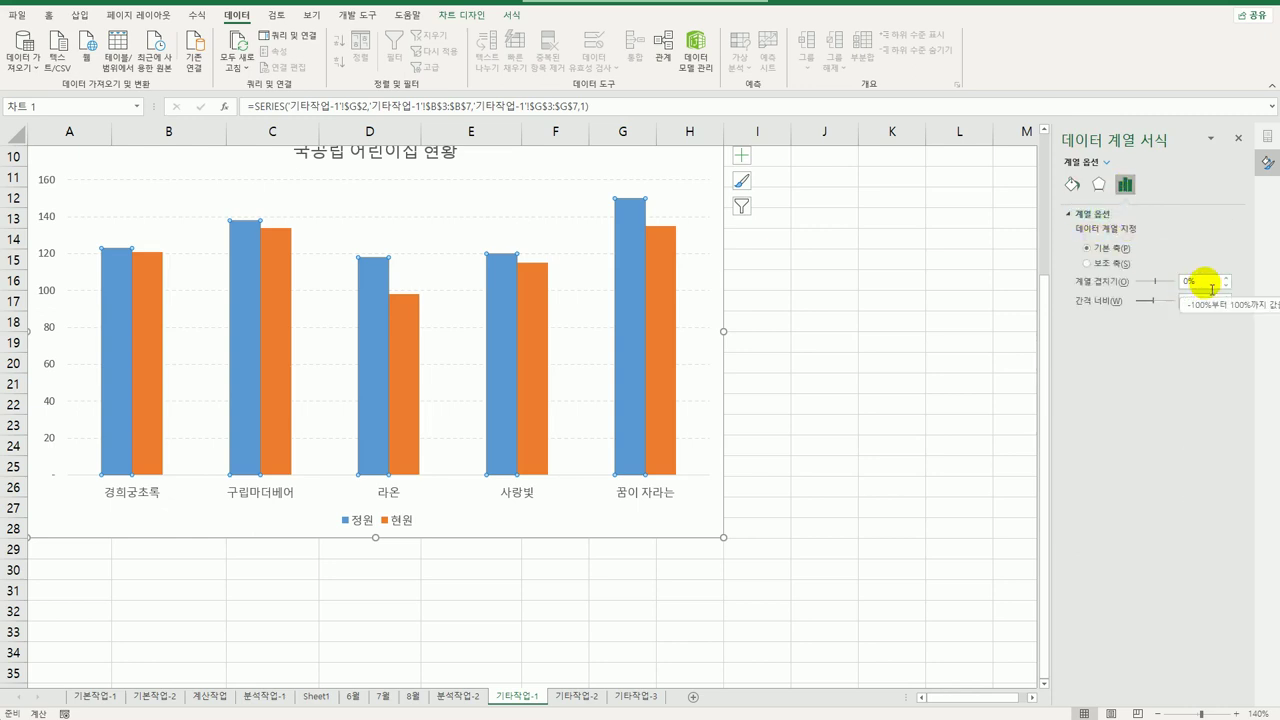
double_click(1195, 281)
text(5)
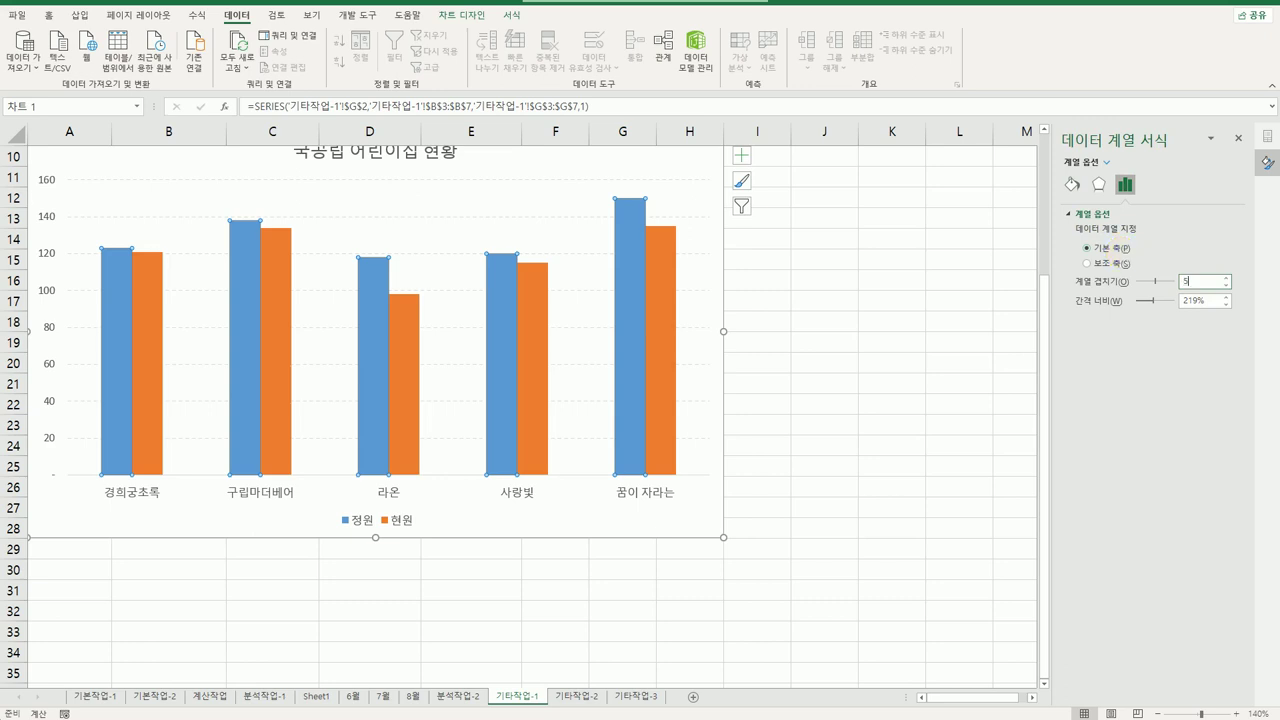
text(0)
key(Tab)
text(100)
key(Return)
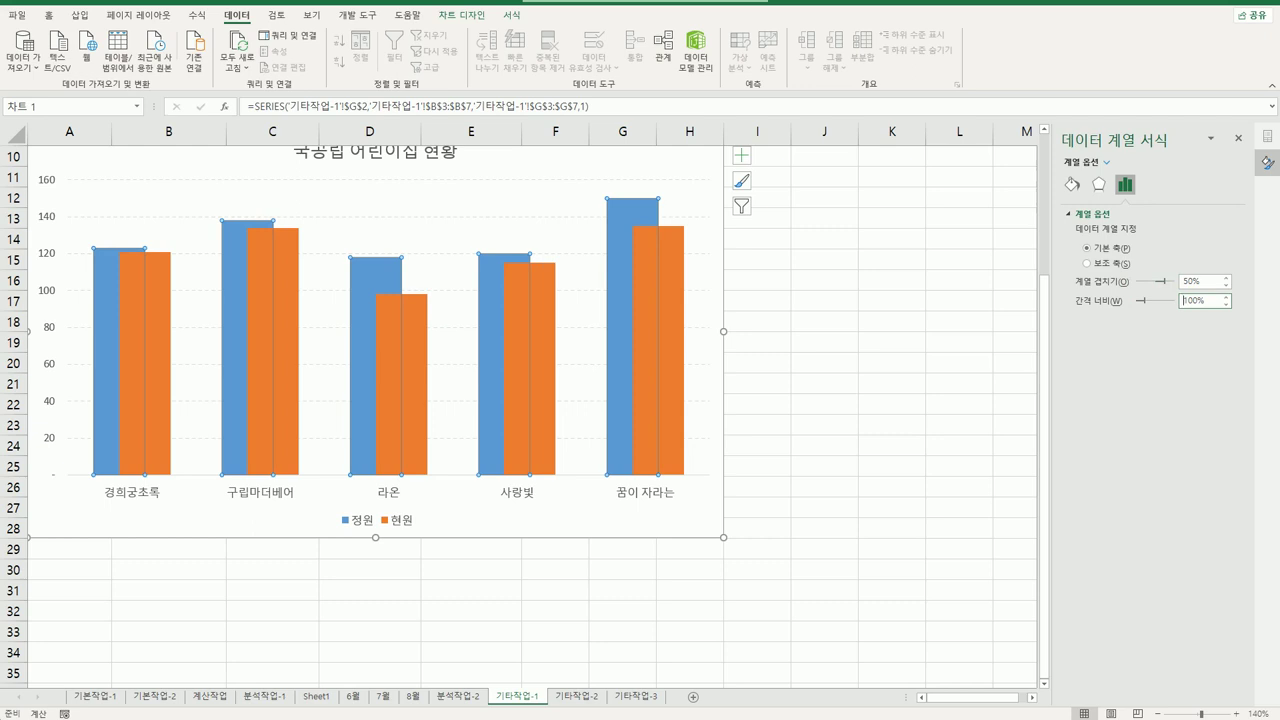
Remove the chart's legend and add a data table with legend keys (범례 표지 포함)
click(741, 157)
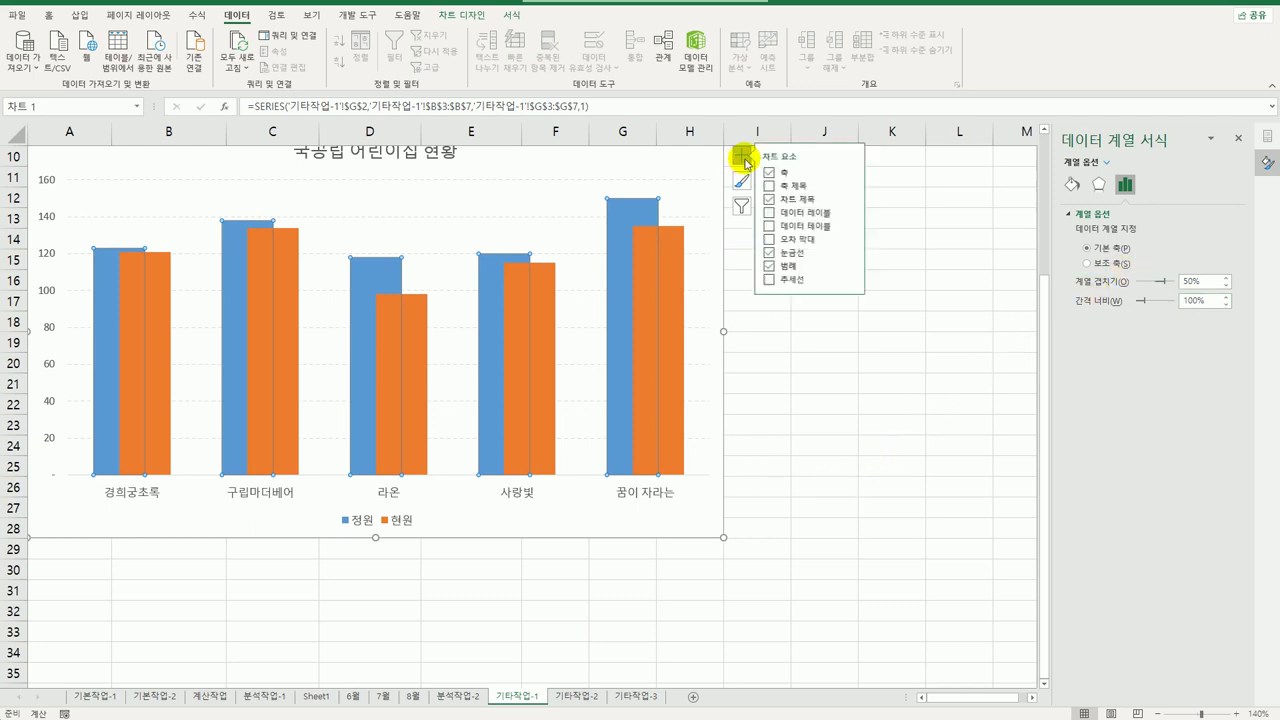
click(775, 267)
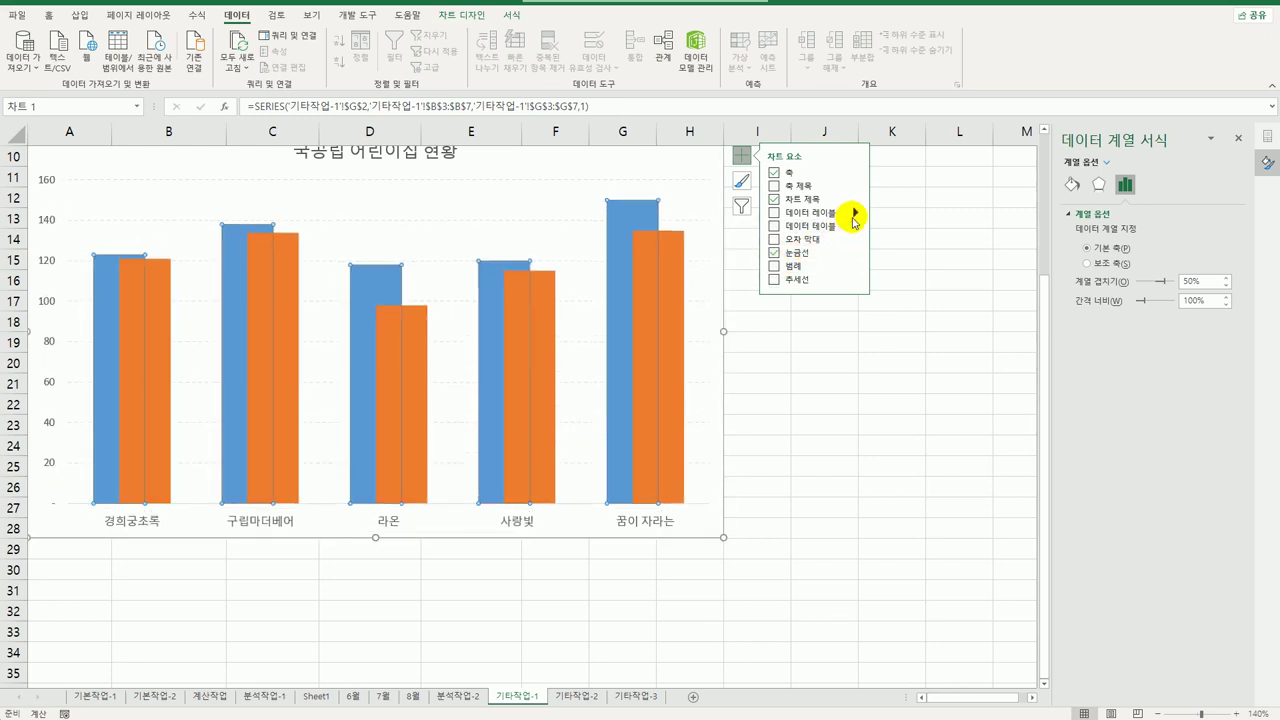
click(855, 227)
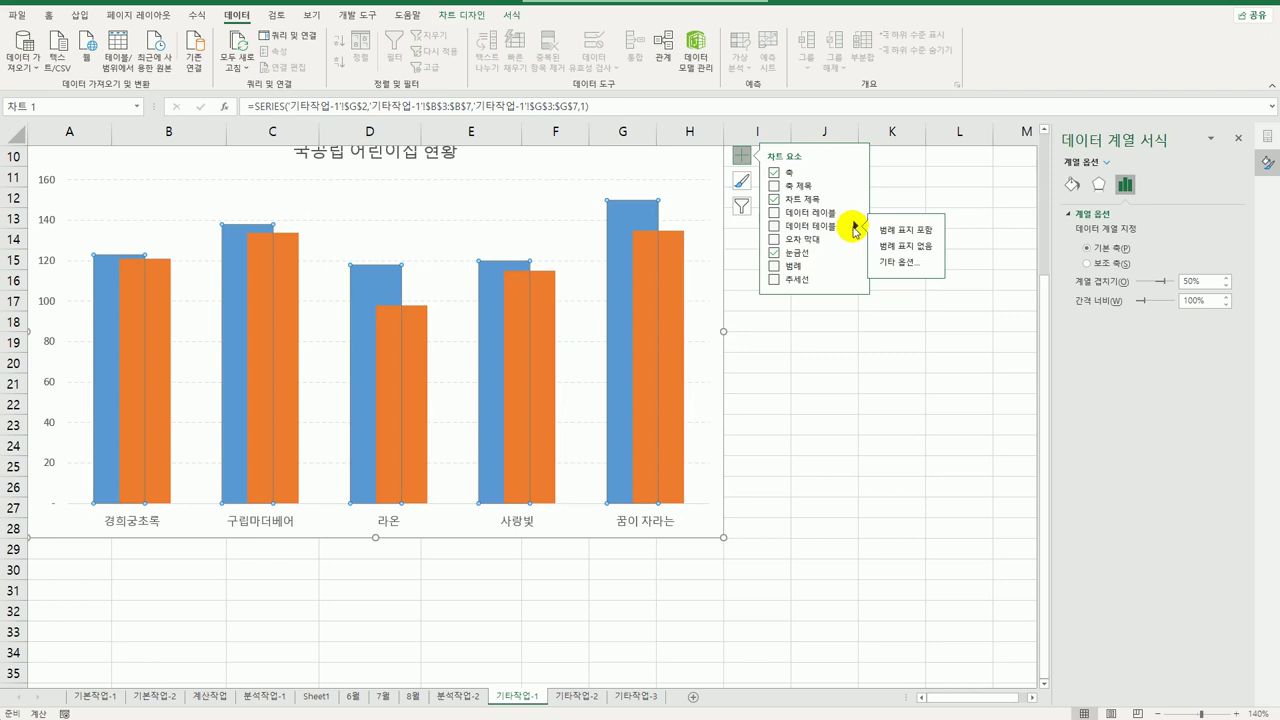
click(905, 239)
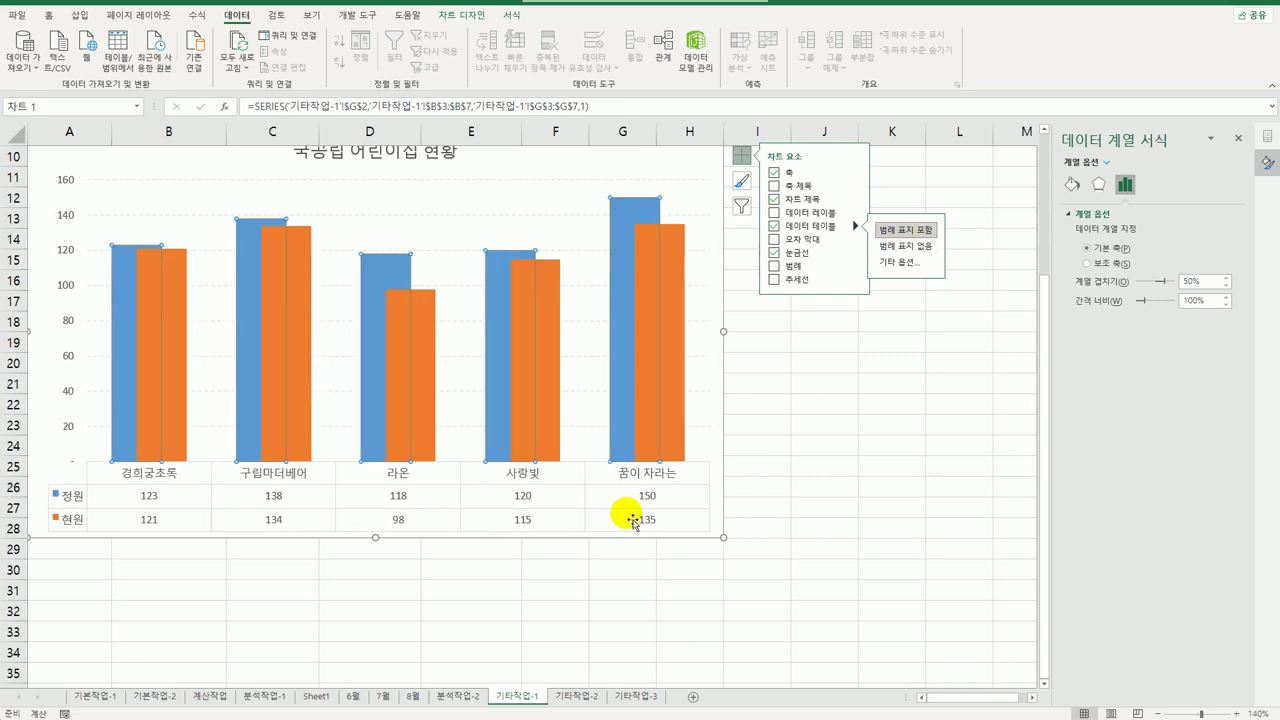
Turn off the chart data table's horizontal (가로), vertical (세로) and outline (윤곽선) borders
click(614, 530)
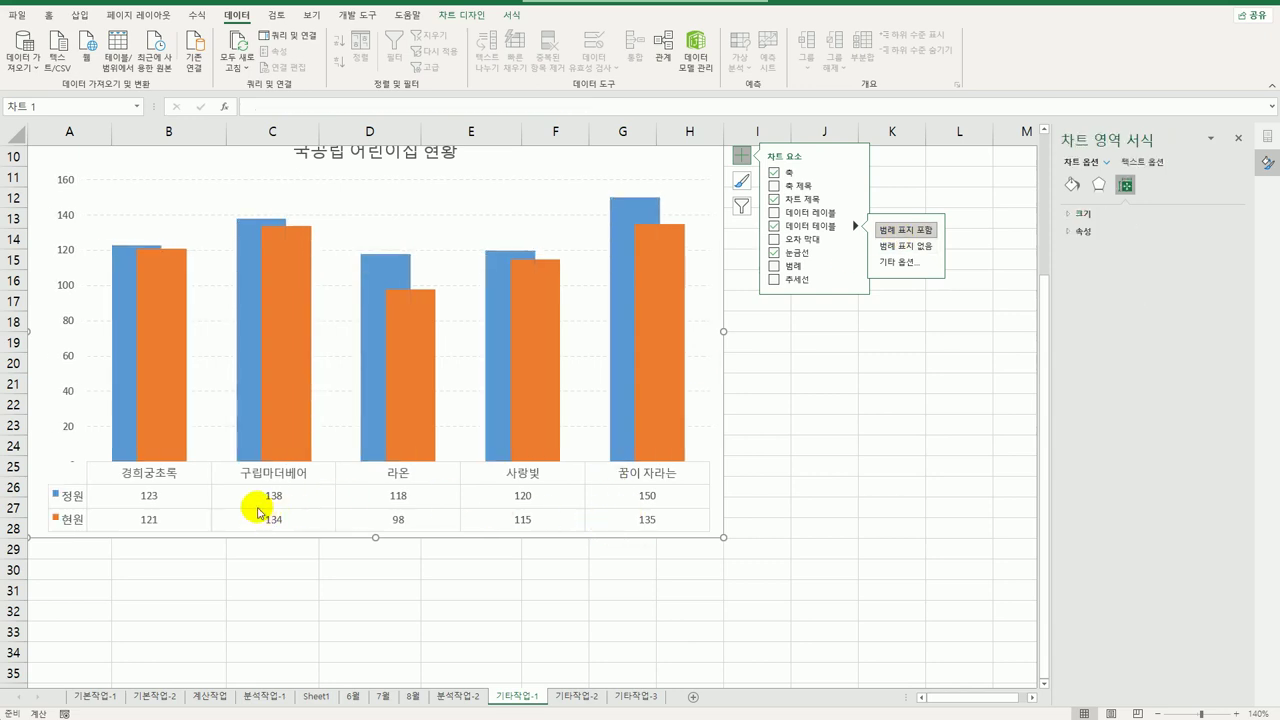
click(311, 514)
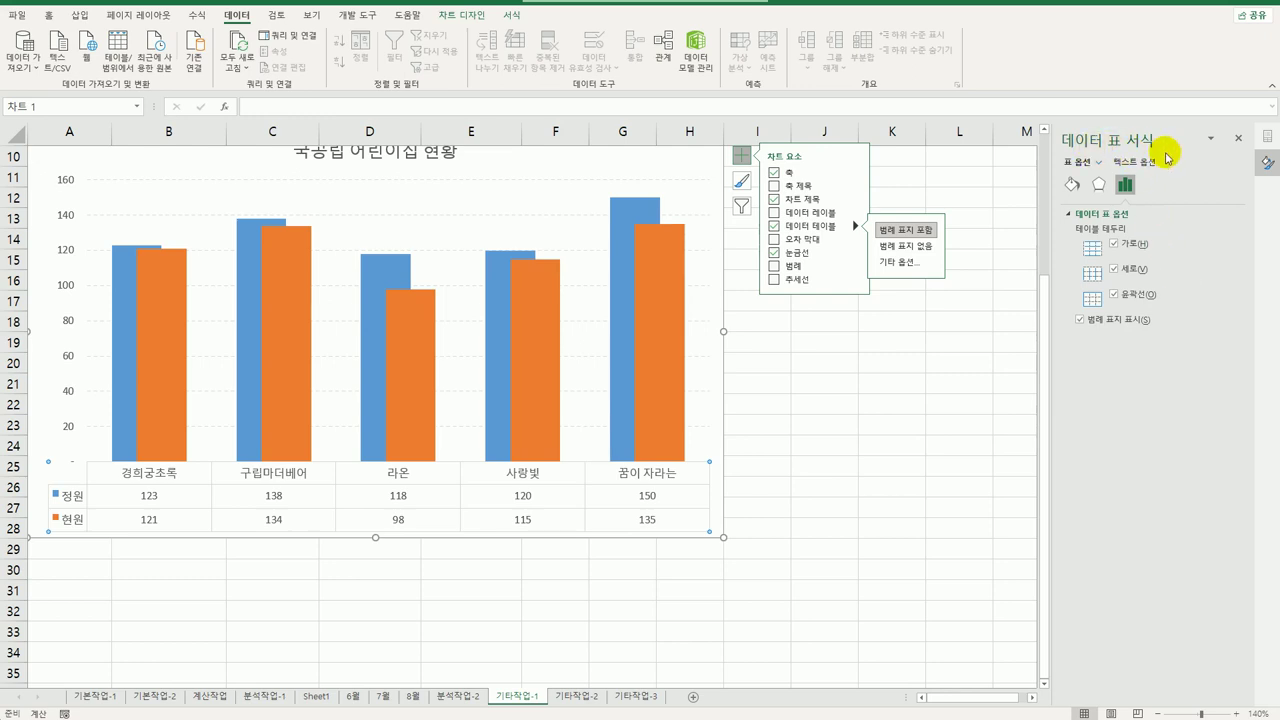
click(1114, 244)
click(1114, 269)
click(1115, 295)
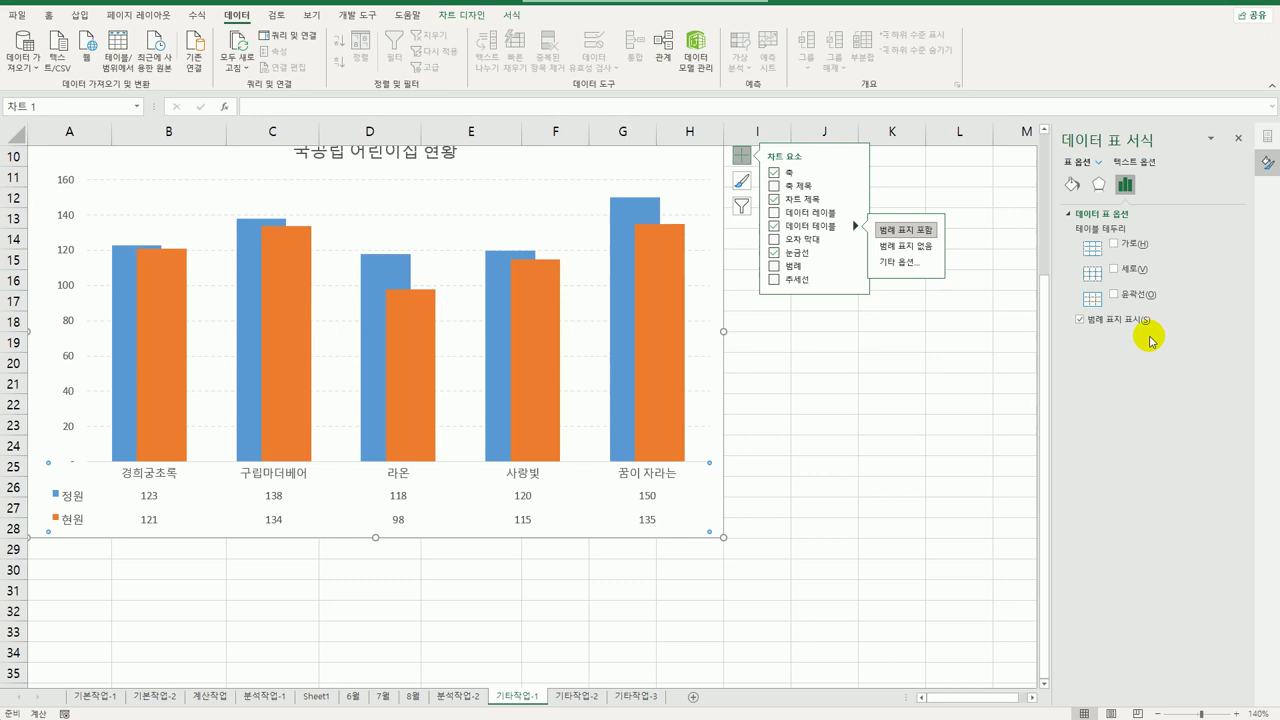
Add a data callout (데이터 설명선) to only the 꿈이 자라는 column of the 정원 series
click(620, 348)
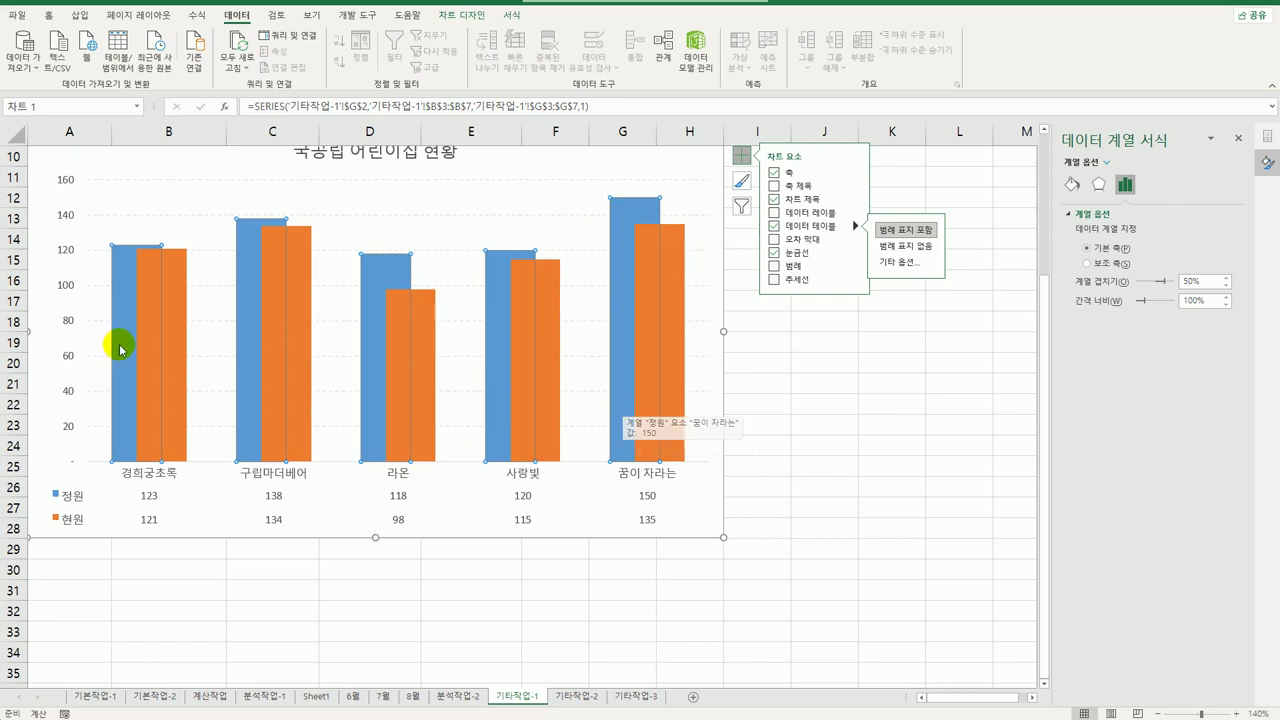
click(623, 229)
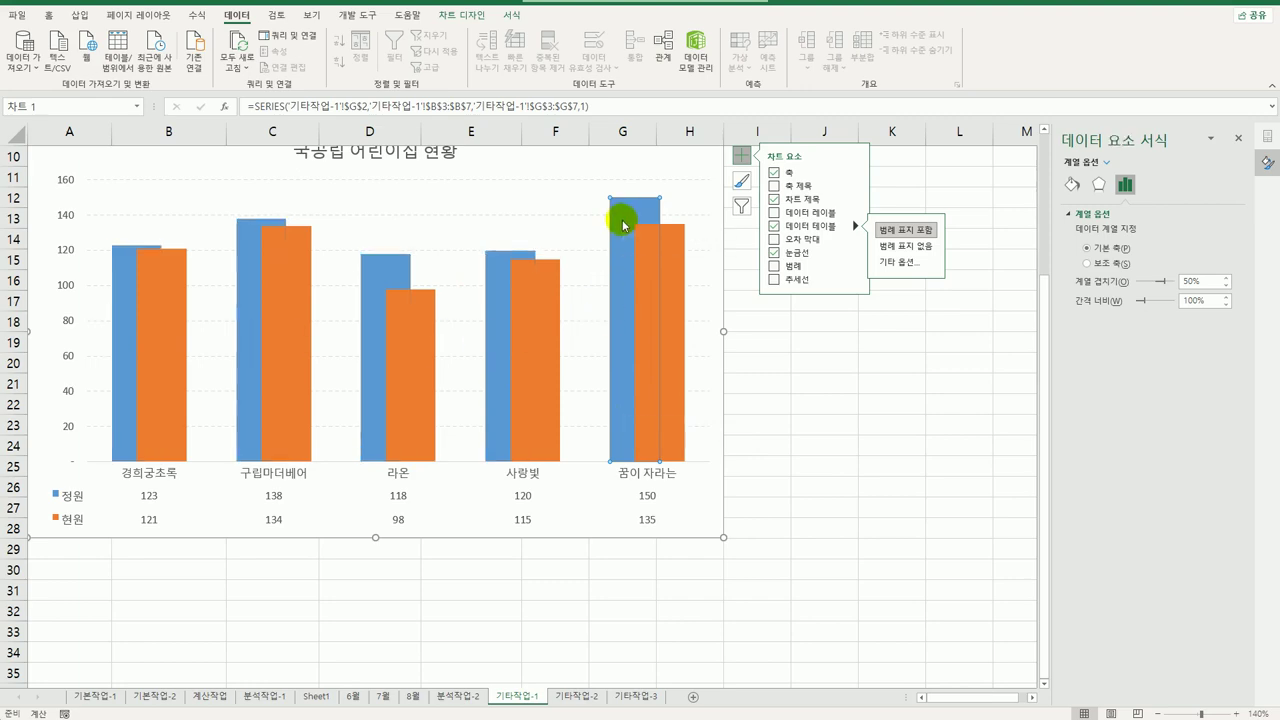
scroll(797, 406, up, 3)
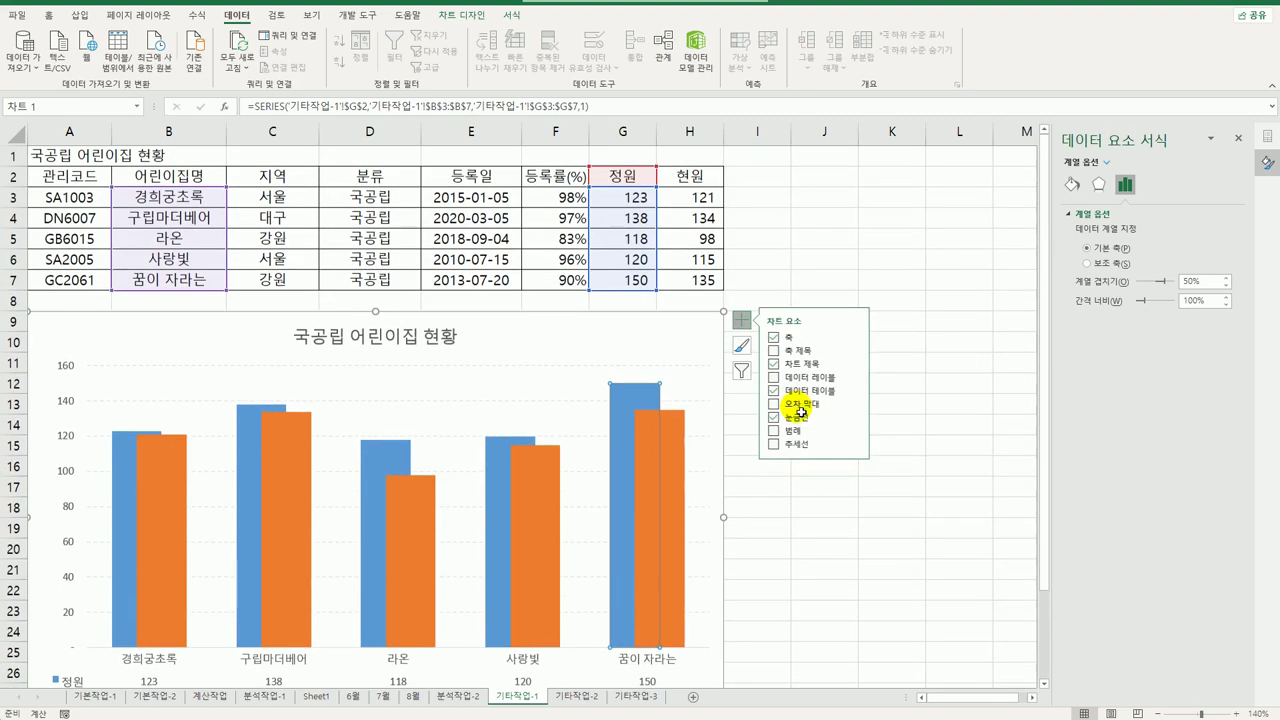
right_click(637, 401)
mouse_move(770, 508)
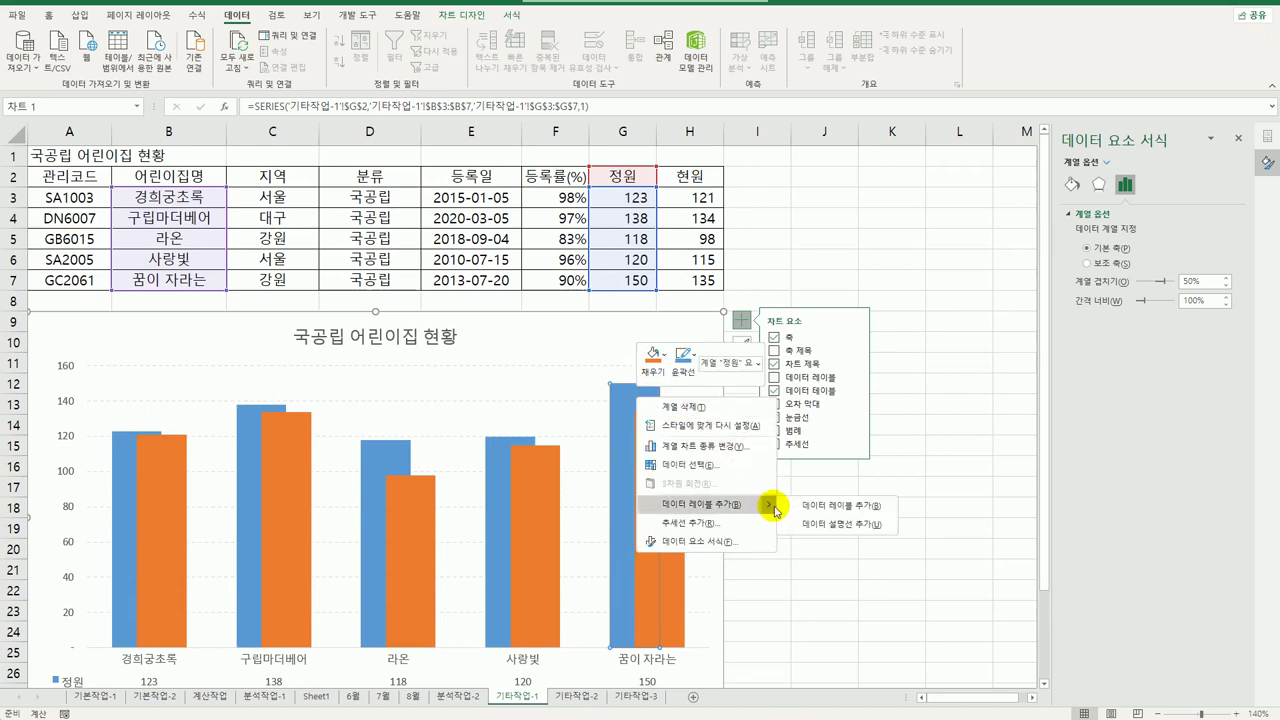
click(835, 526)
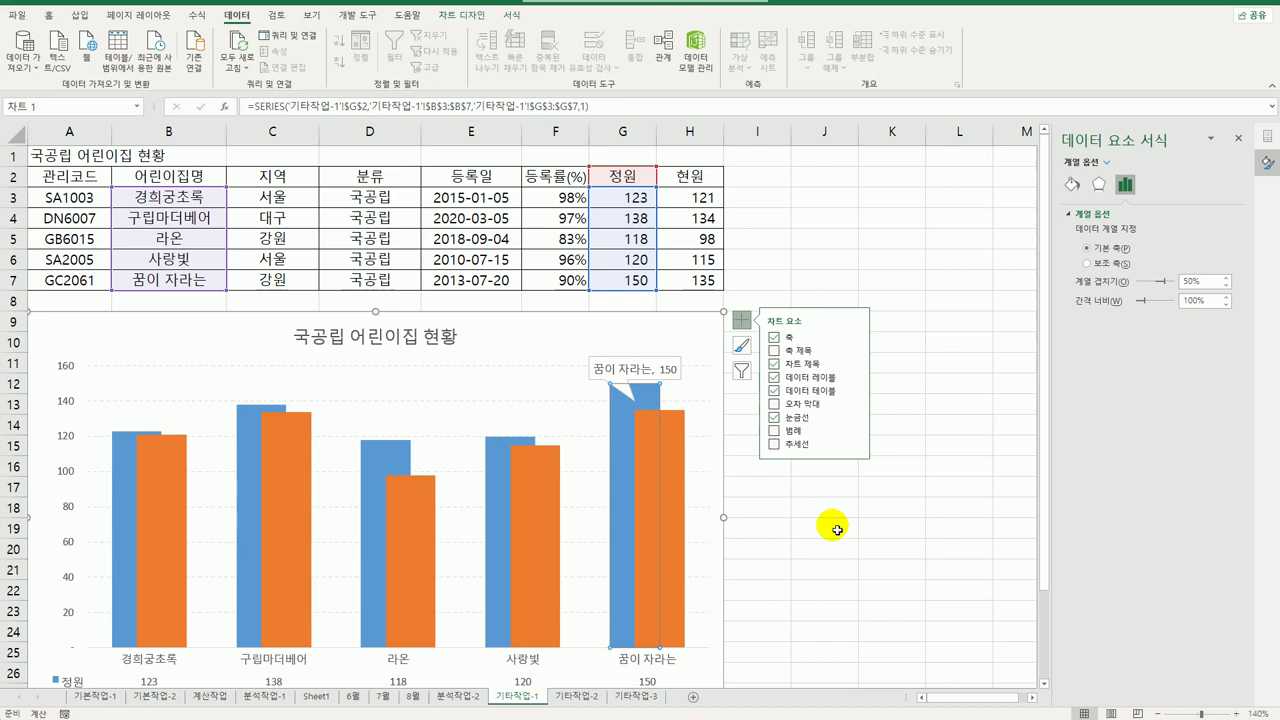
Change the shape of the 꿈이 자라는 data label to an oval speech-bubble callout
click(670, 382)
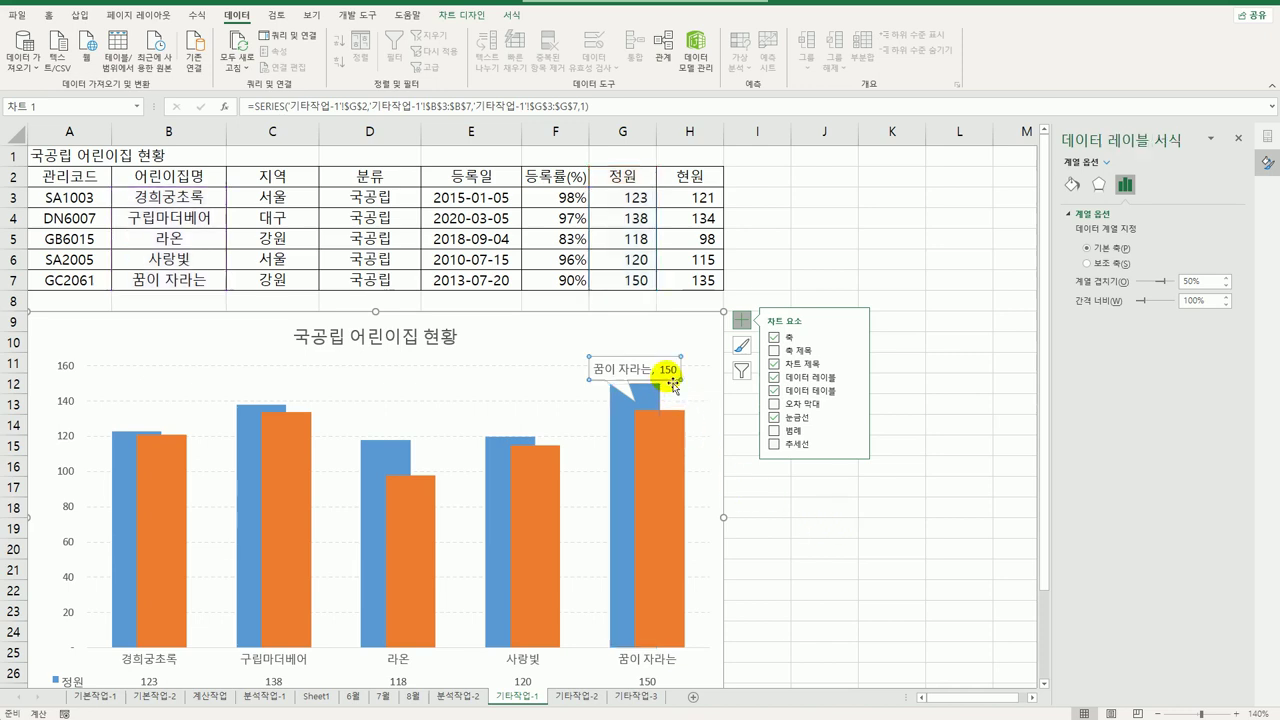
right_click(670, 382)
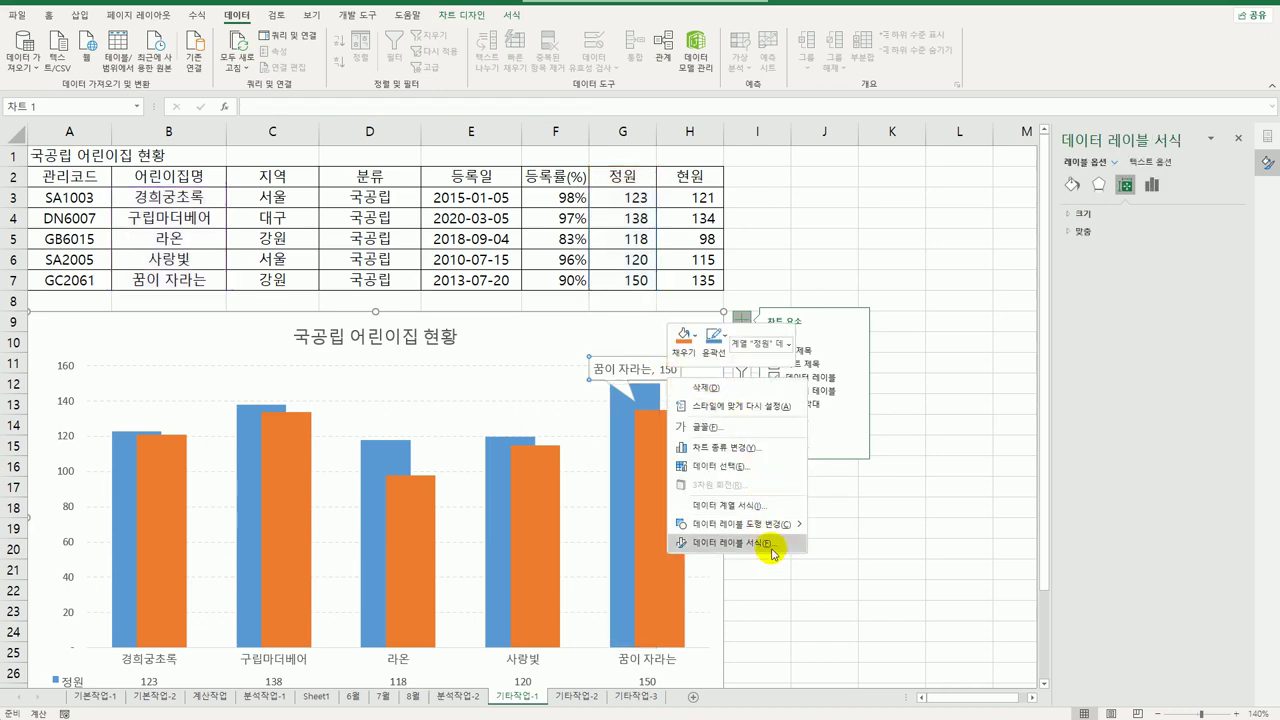
mouse_move(777, 531)
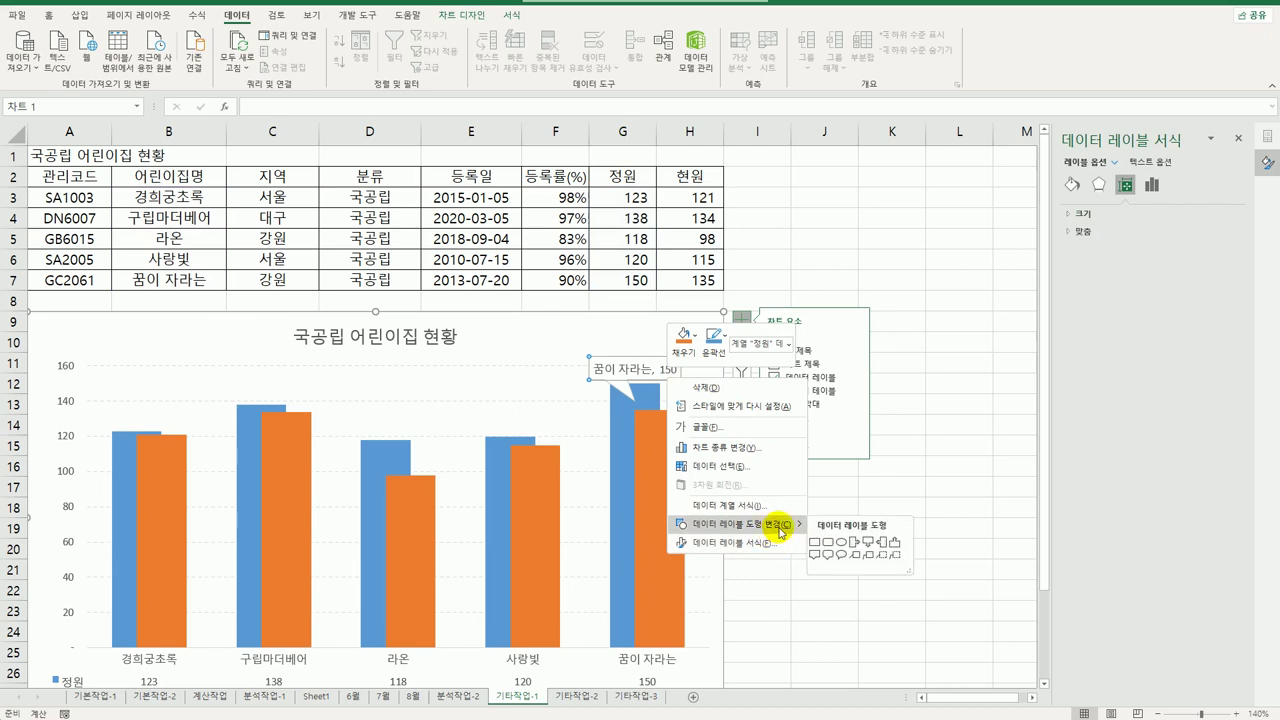
click(840, 556)
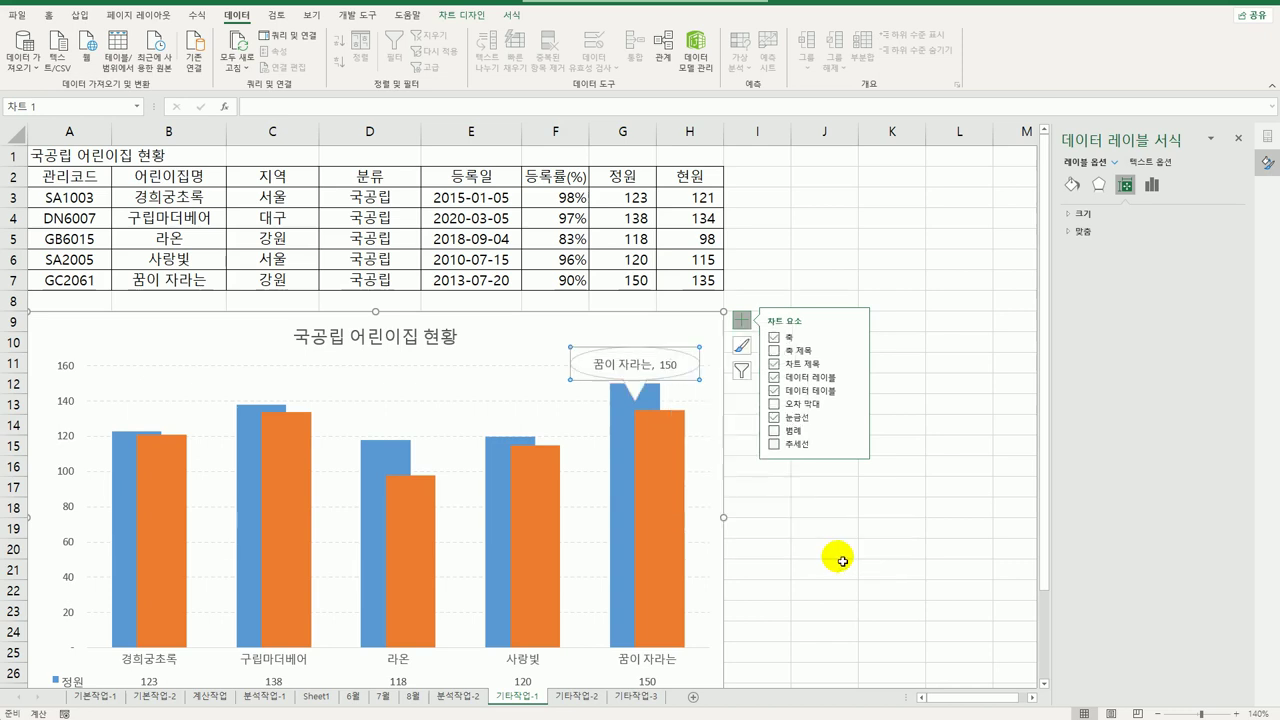
click(843, 561)
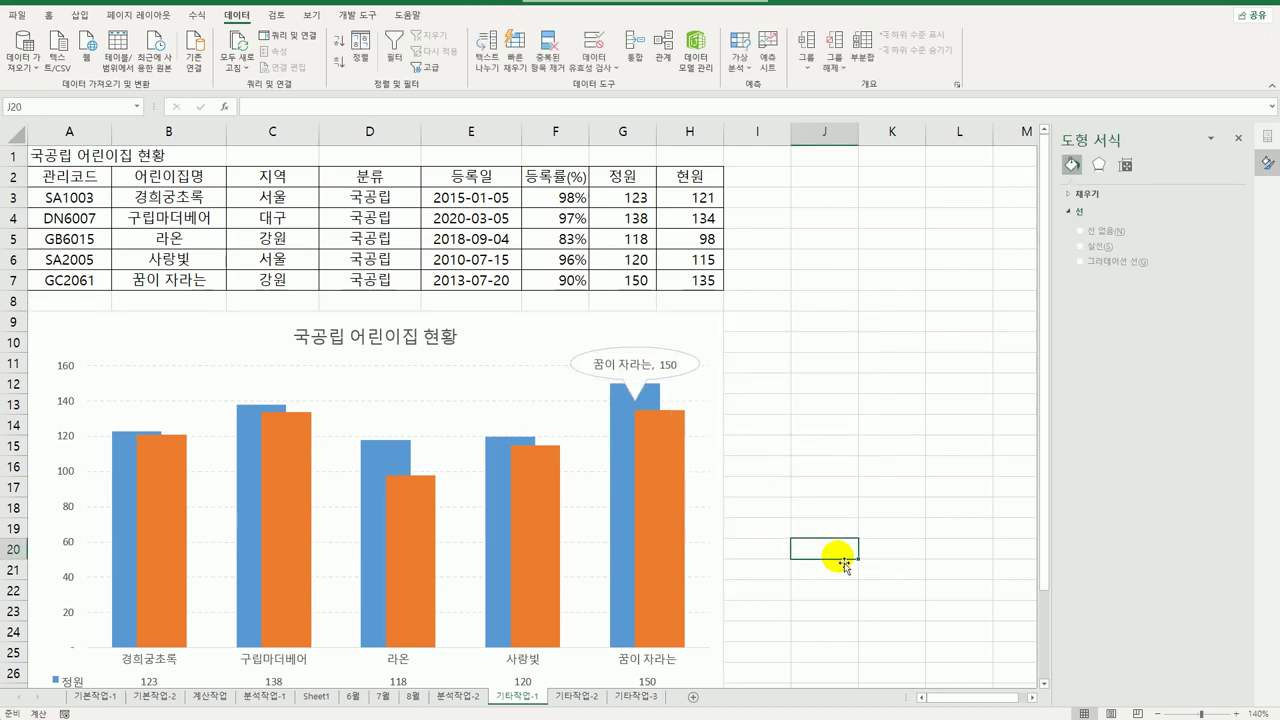
Fill the chart area with the lightest blue theme colour
click(498, 322)
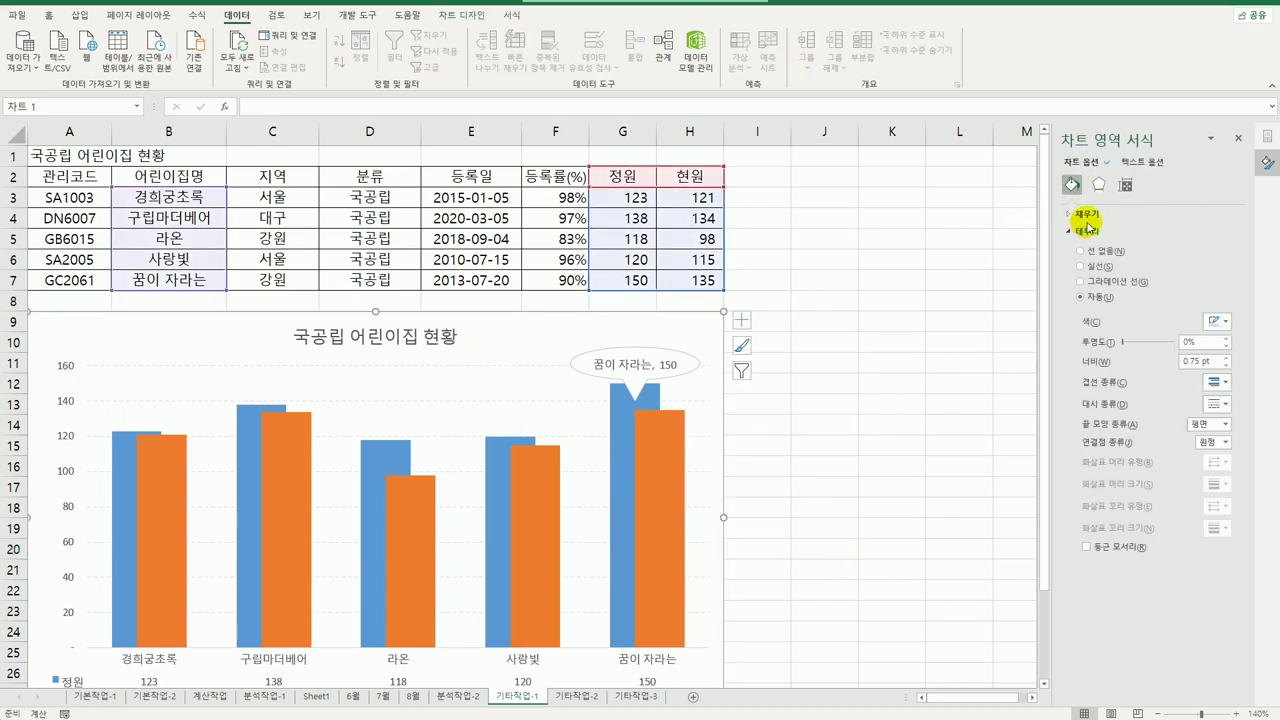
click(1087, 217)
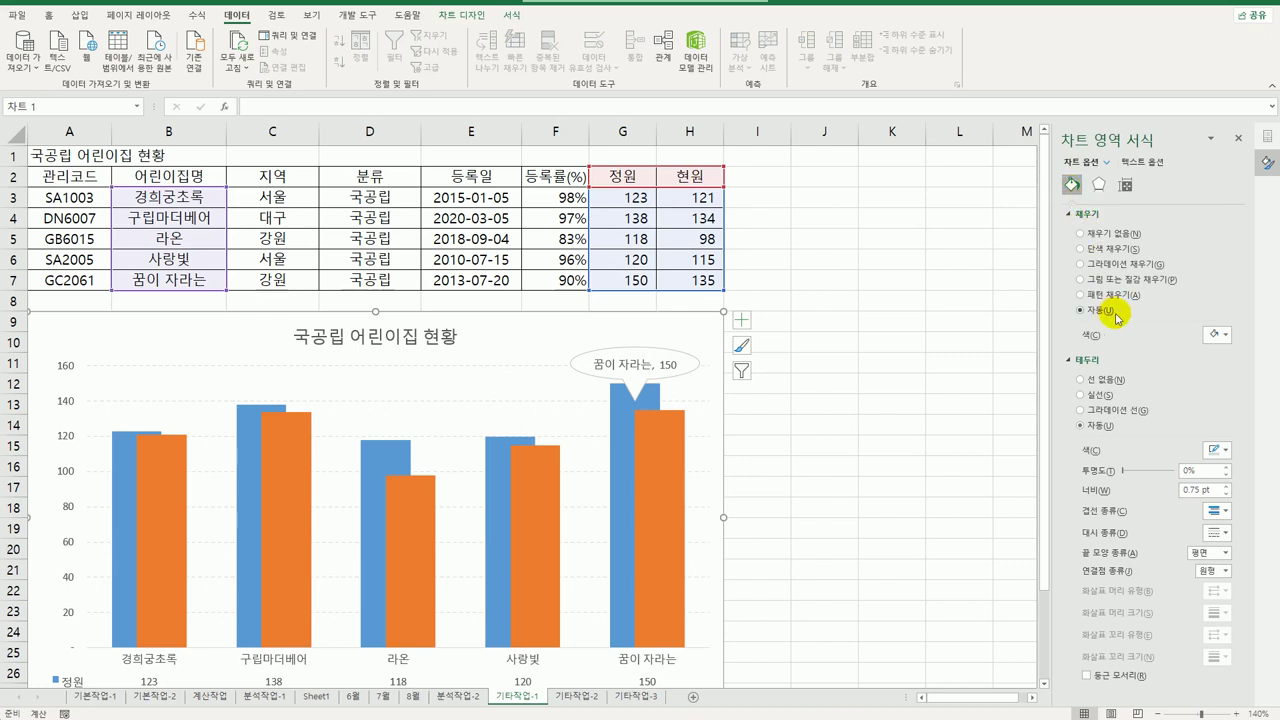
click(1225, 336)
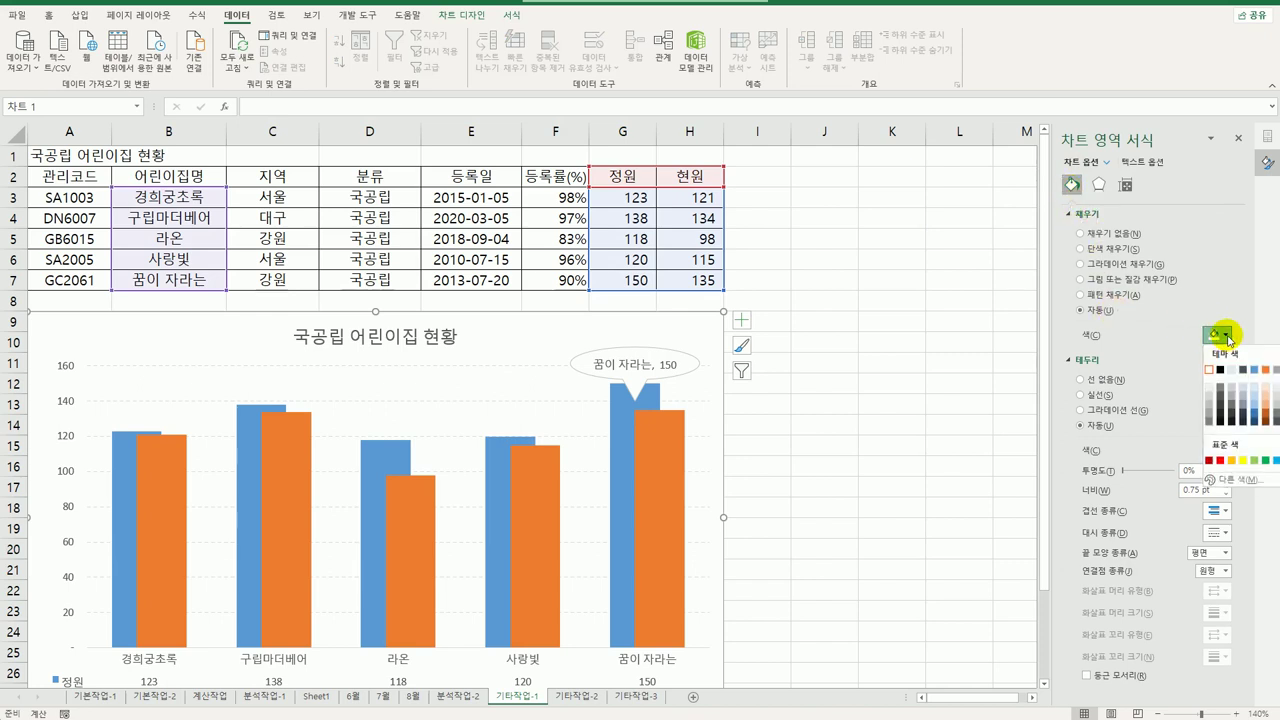
click(1257, 393)
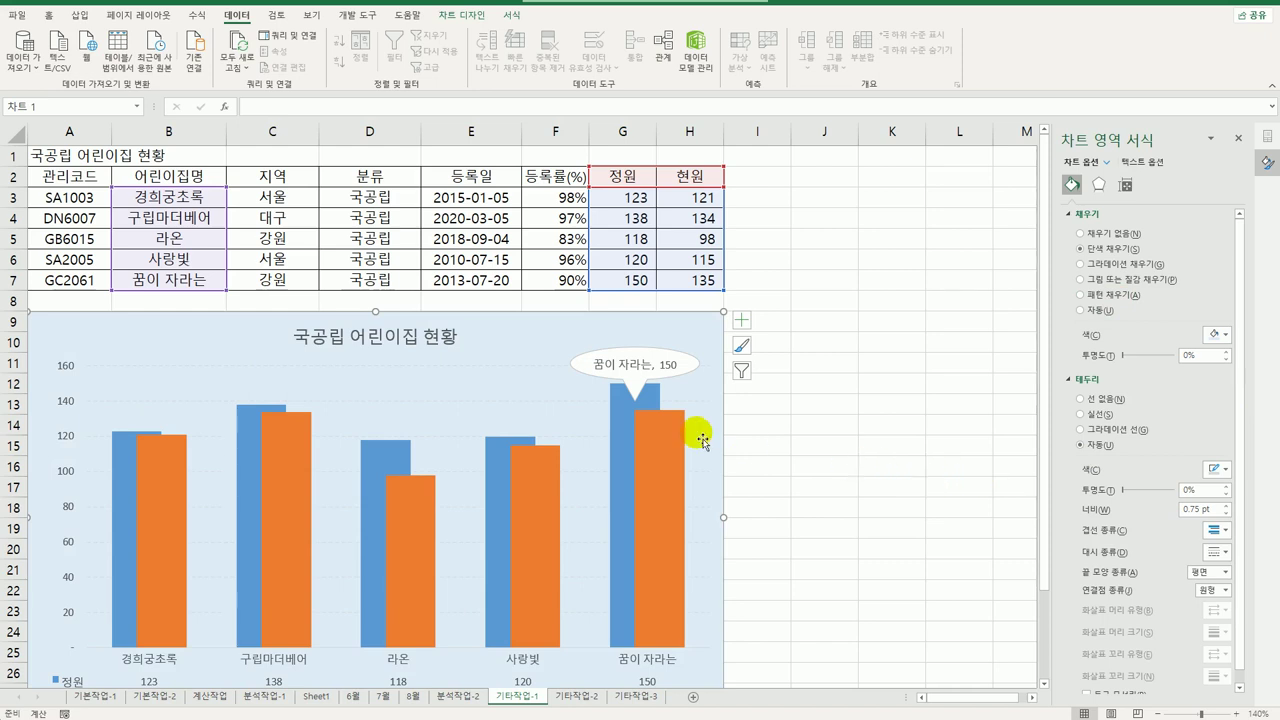
Fill the chart's plot area with the theme colour 흰색, 배경 1
click(566, 395)
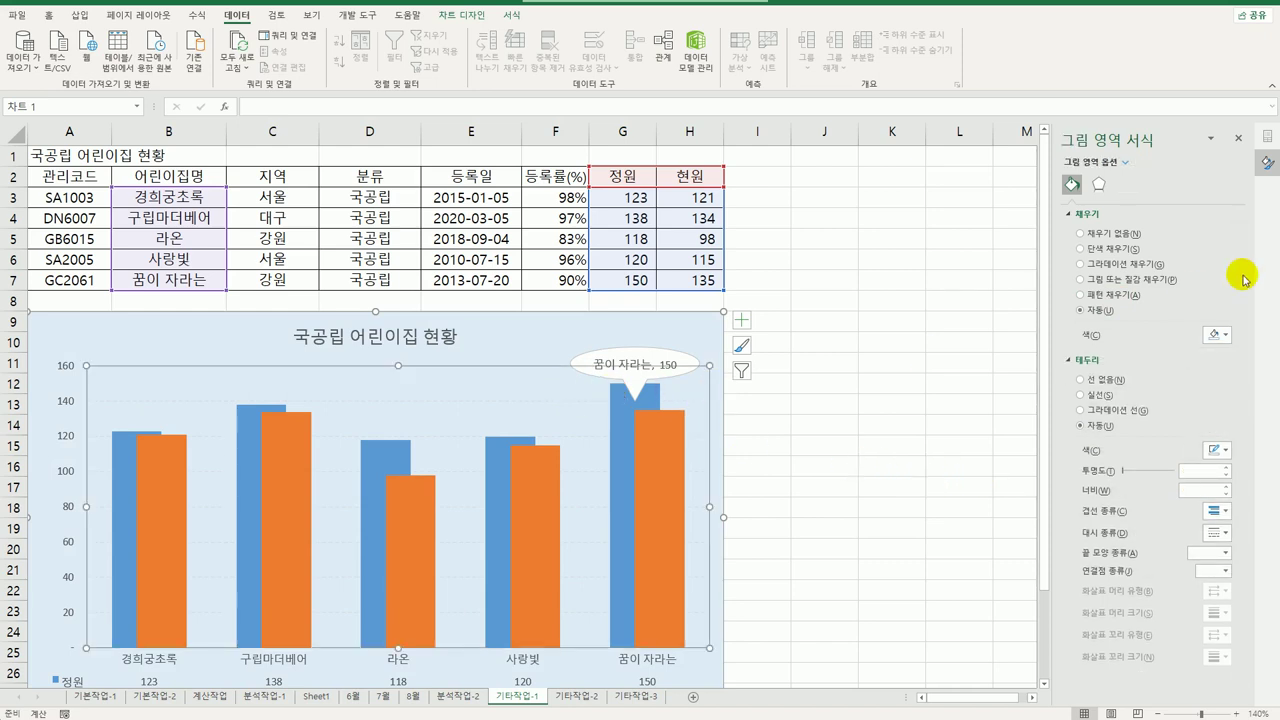
click(1216, 335)
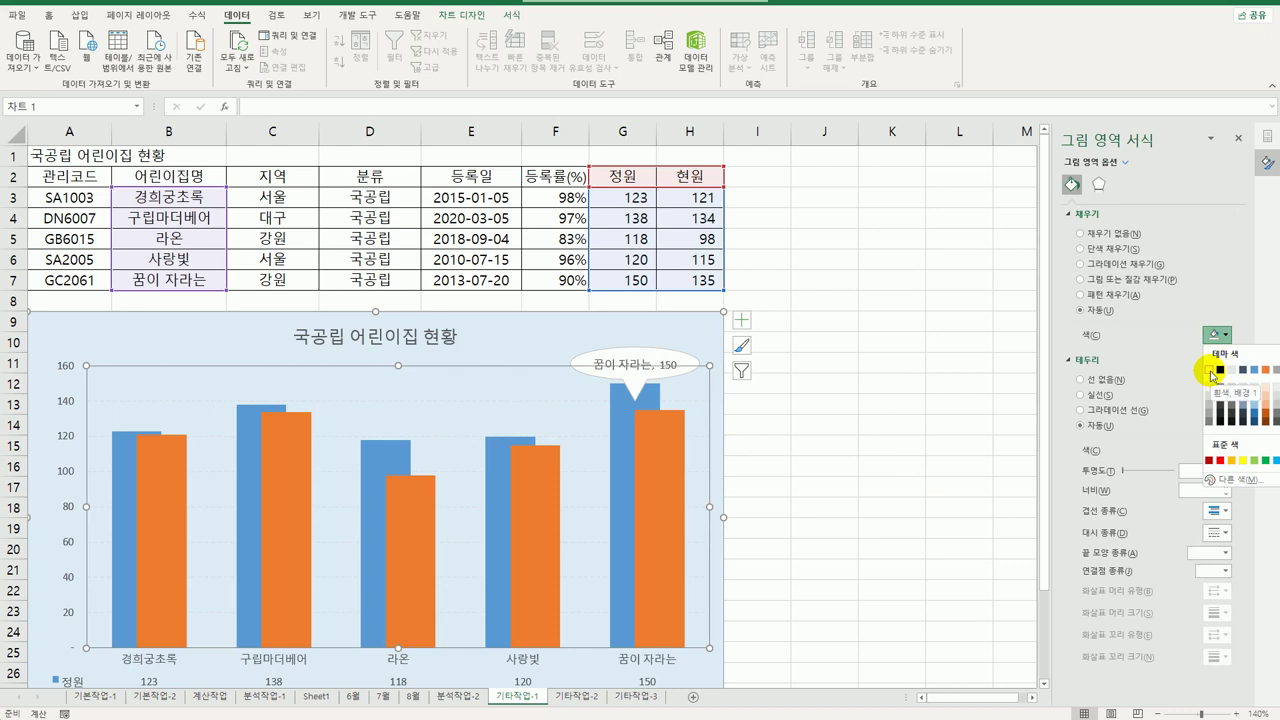
click(1211, 375)
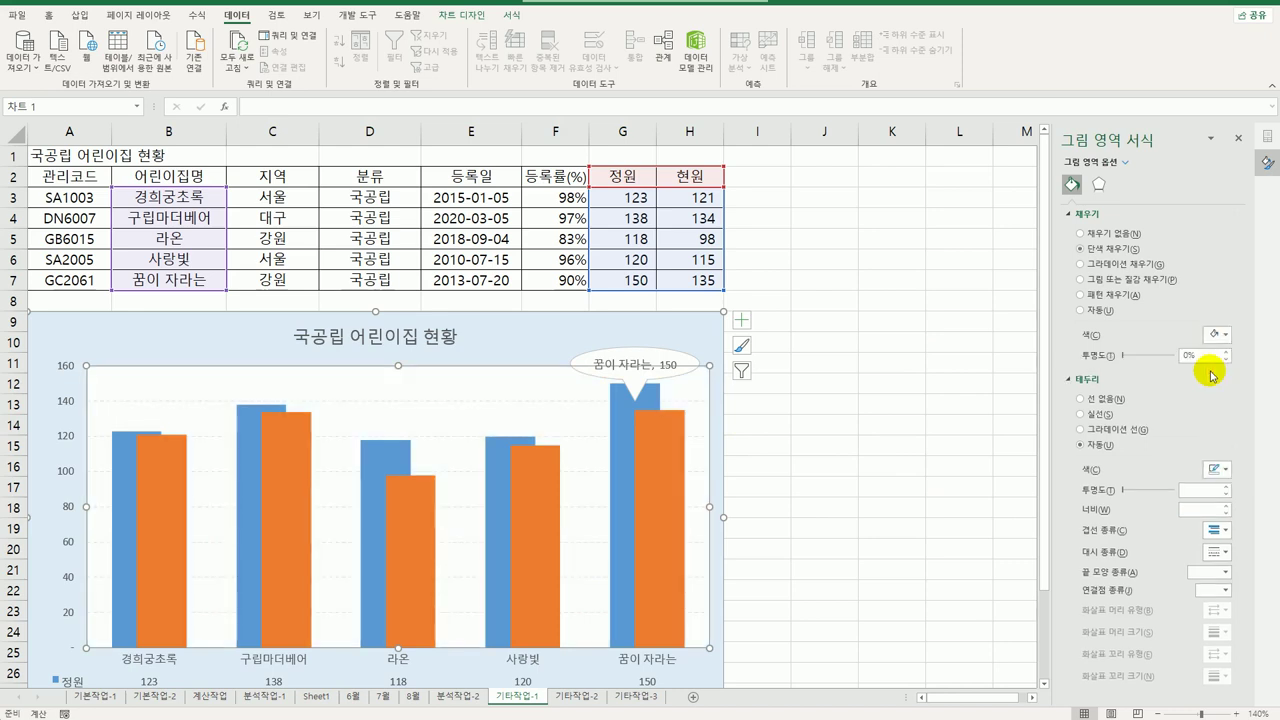
click(766, 357)
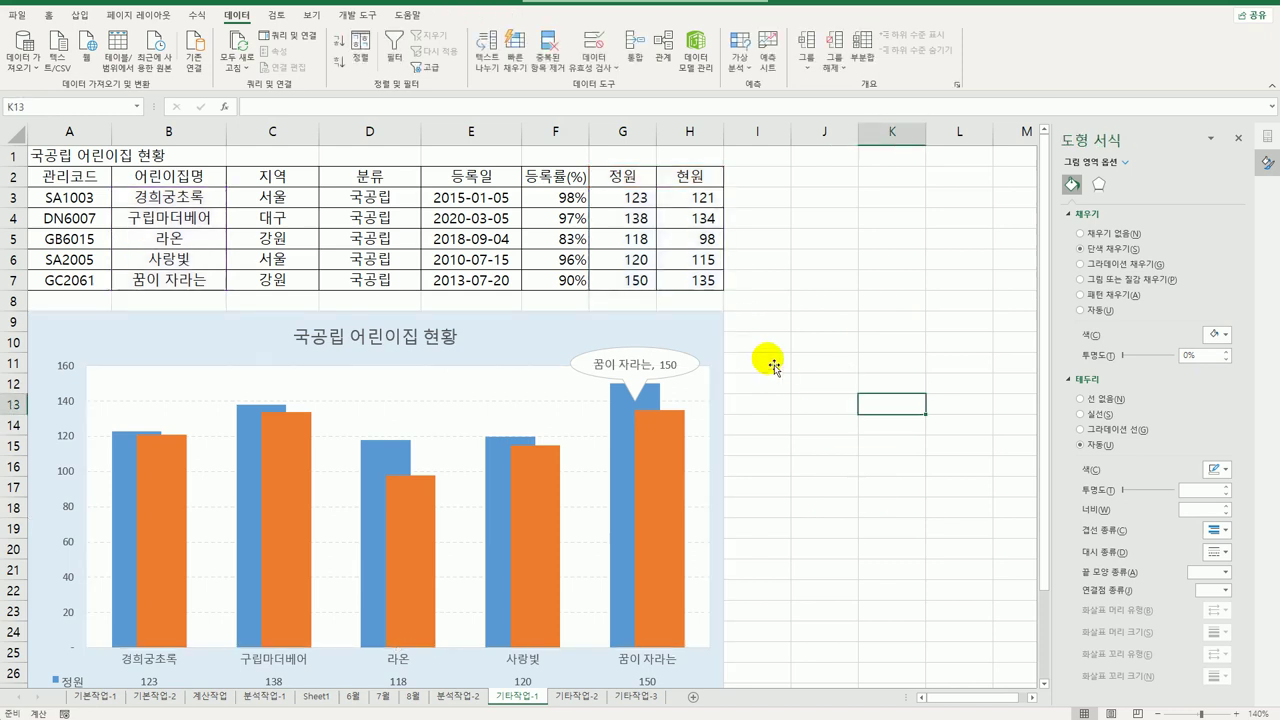
Apply the preset shape effect 기본 설정 2 to the chart area of the 국공립 어린이집 현황 chart
click(712, 335)
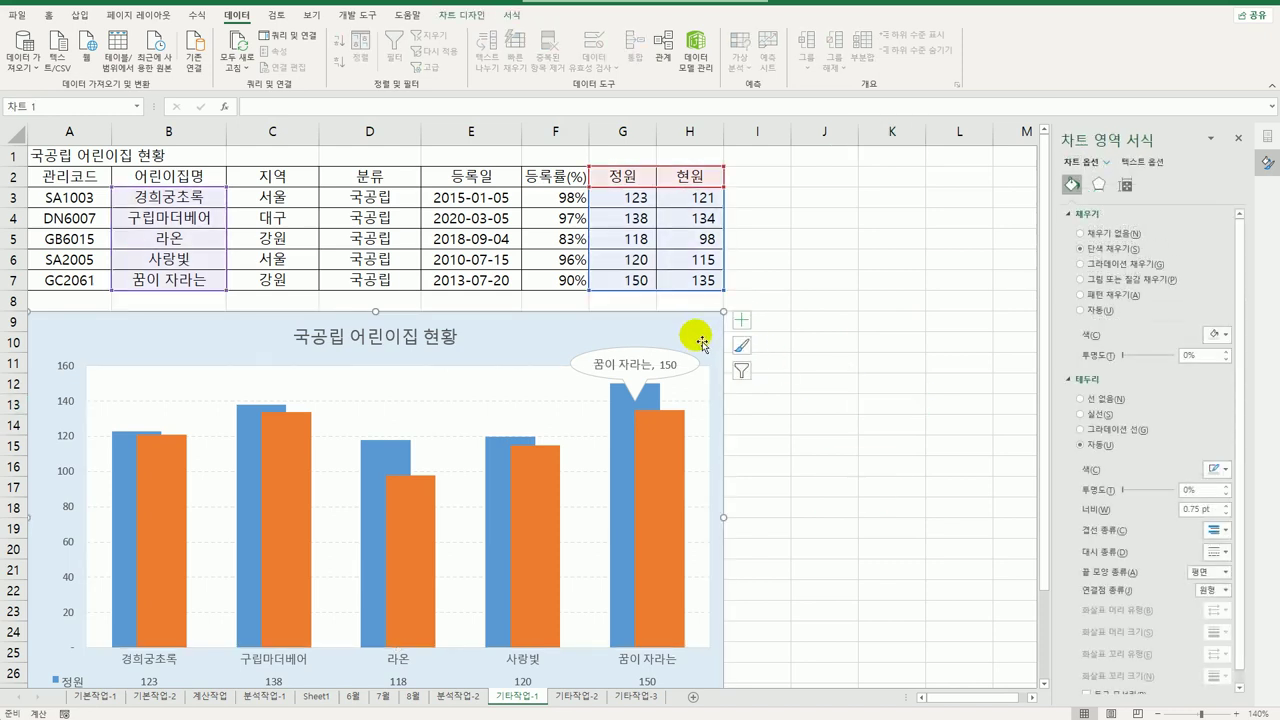
click(511, 16)
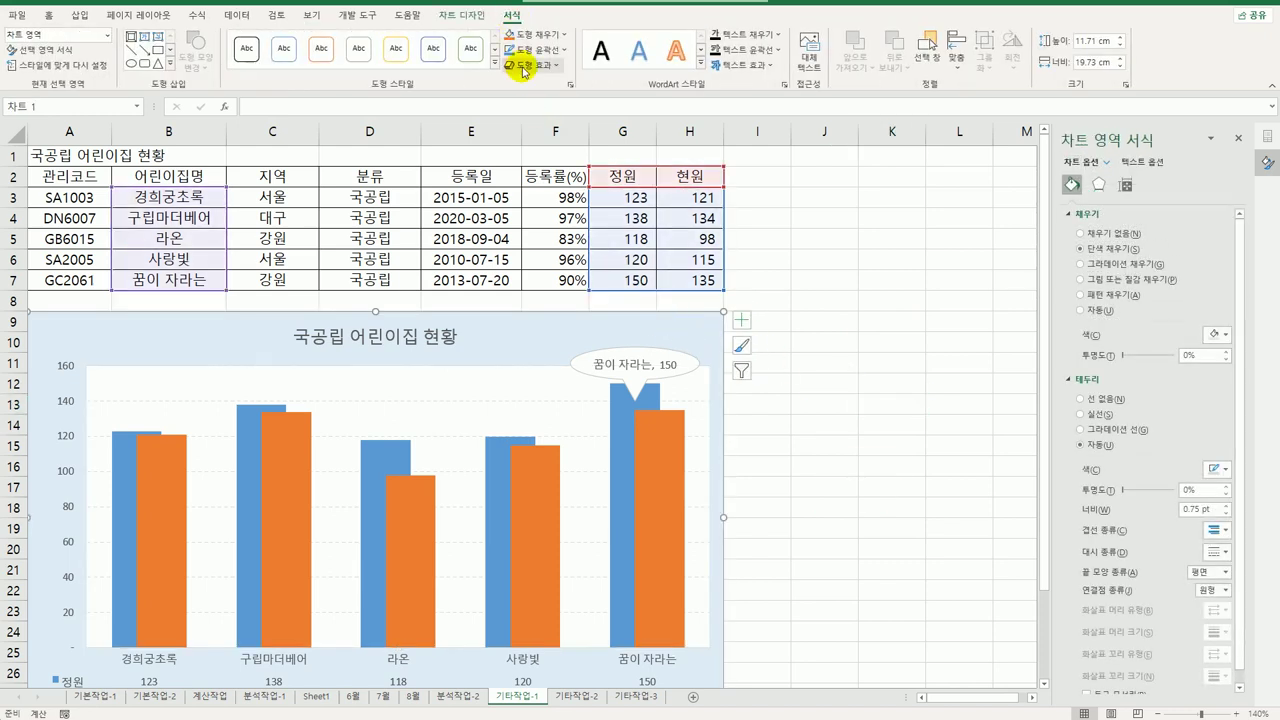
click(525, 68)
mouse_move(560, 91)
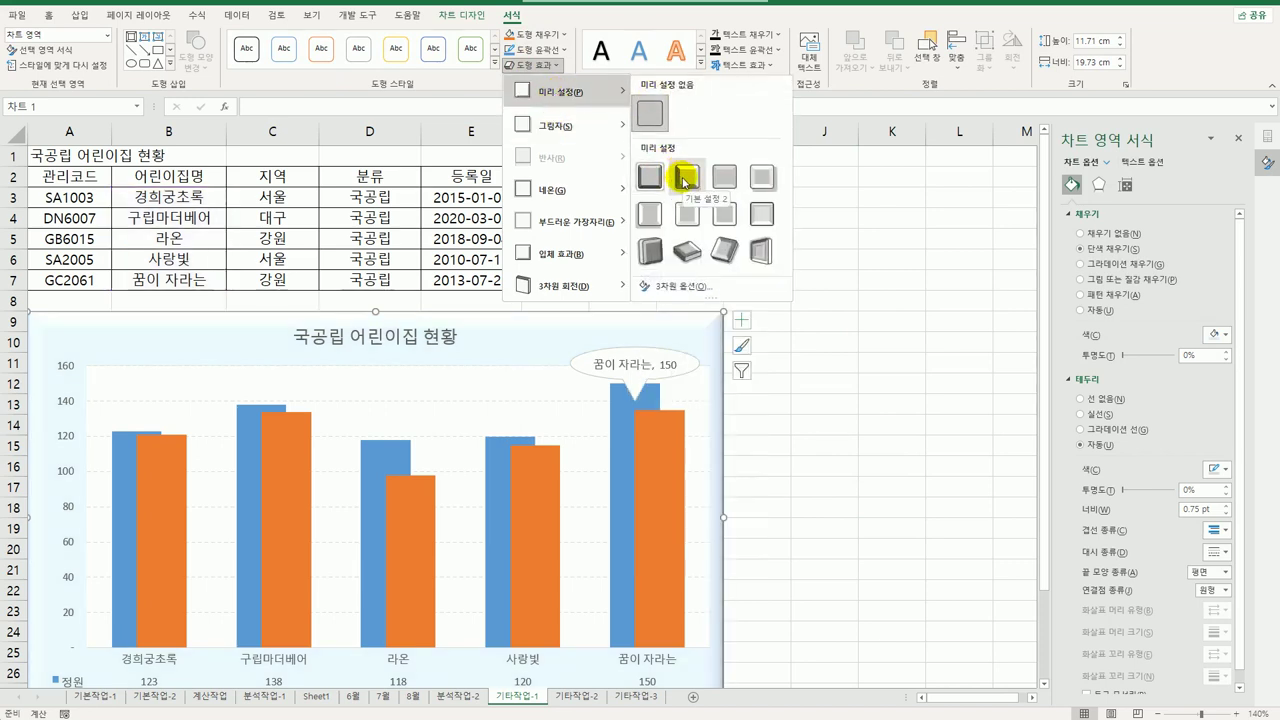
click(684, 178)
click(836, 441)
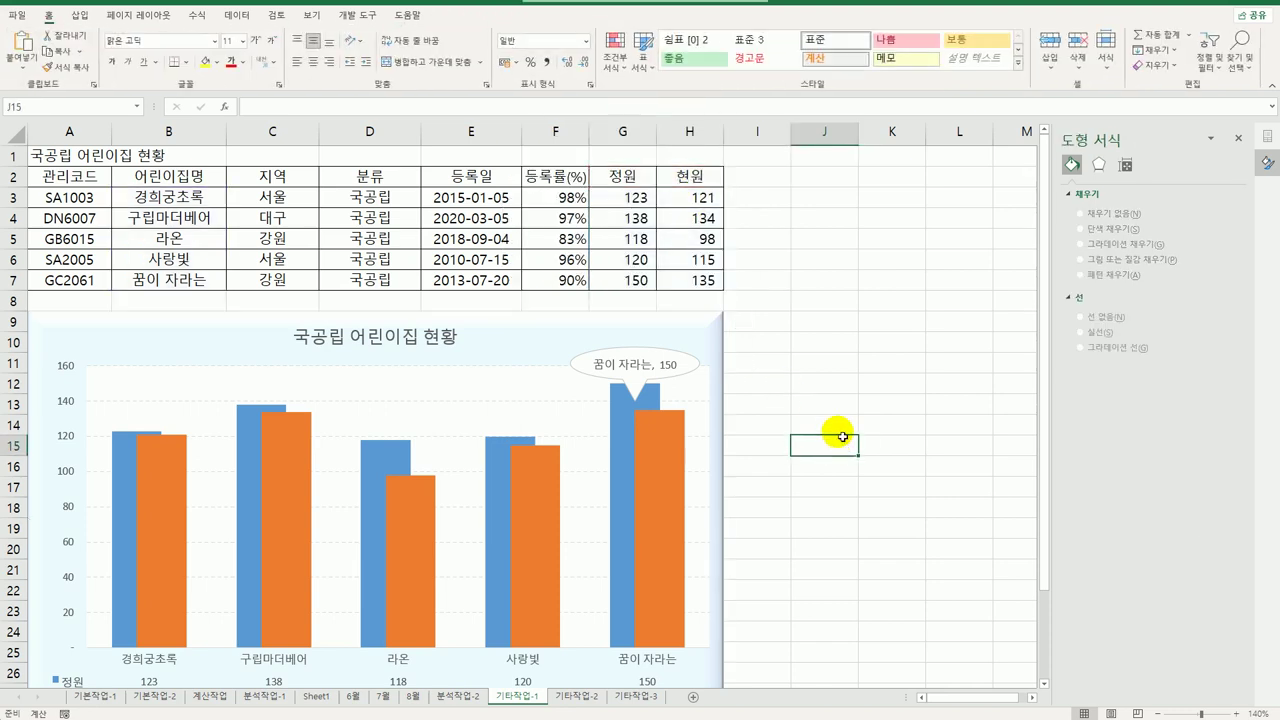
scroll(845, 441, down, 3)
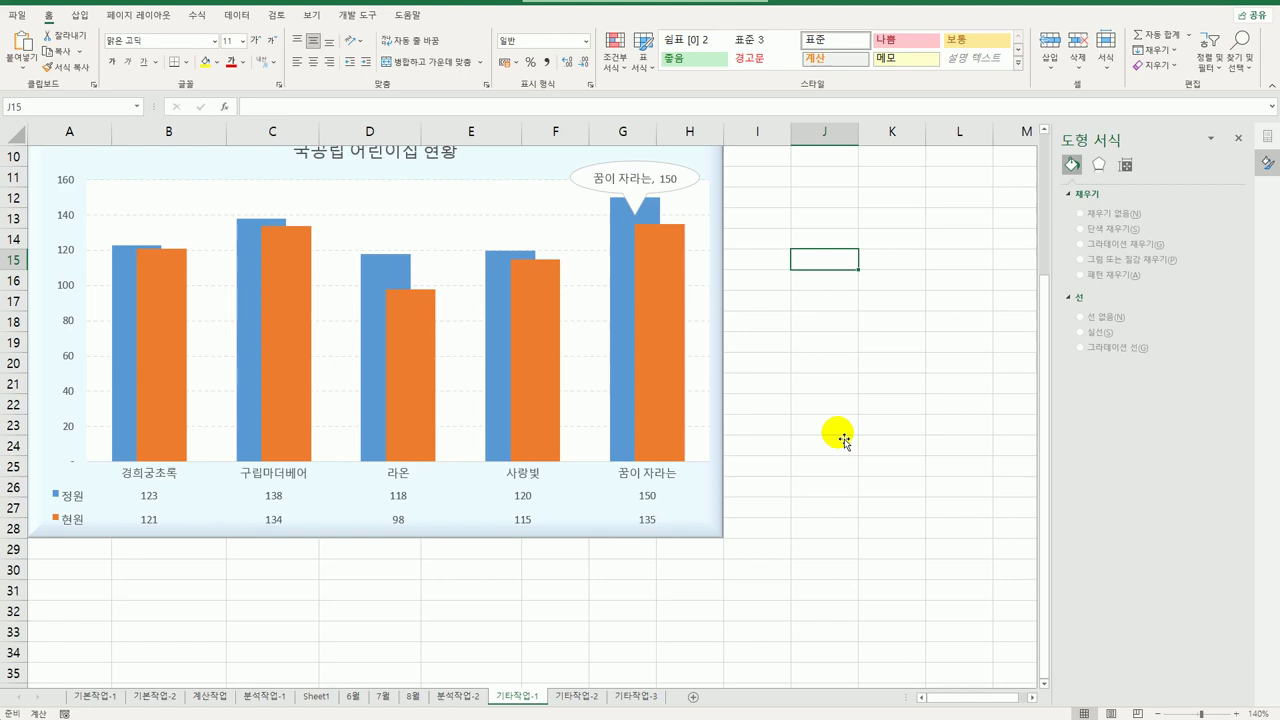
Draw a form-control button over cells H2:I3 on the 기타작업-2 sheet
click(580, 695)
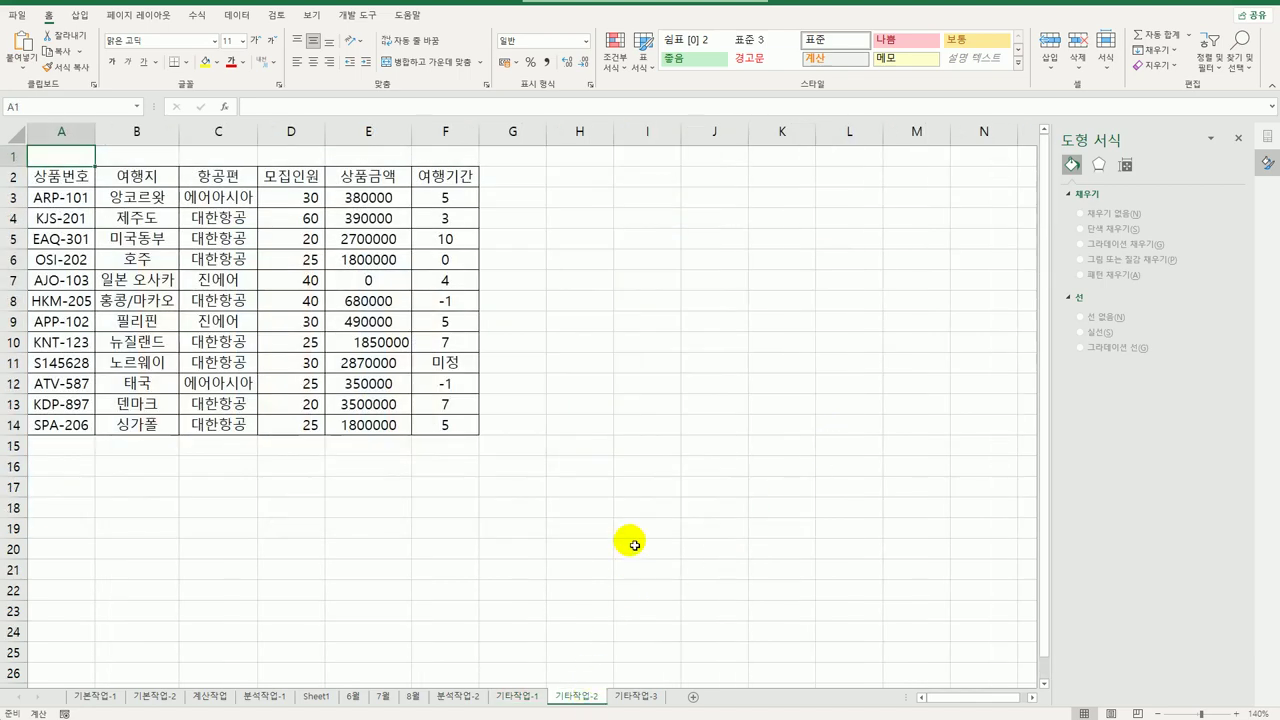
click(605, 465)
click(345, 16)
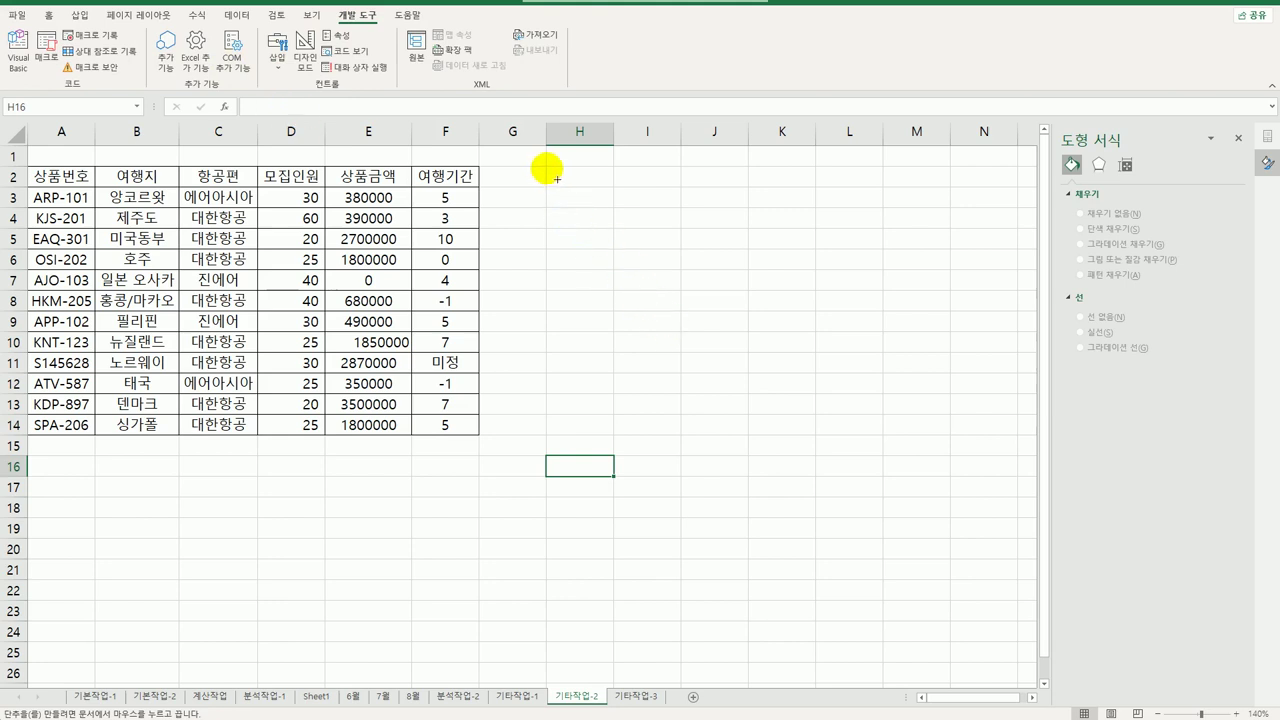
drag(557, 179, 665, 213)
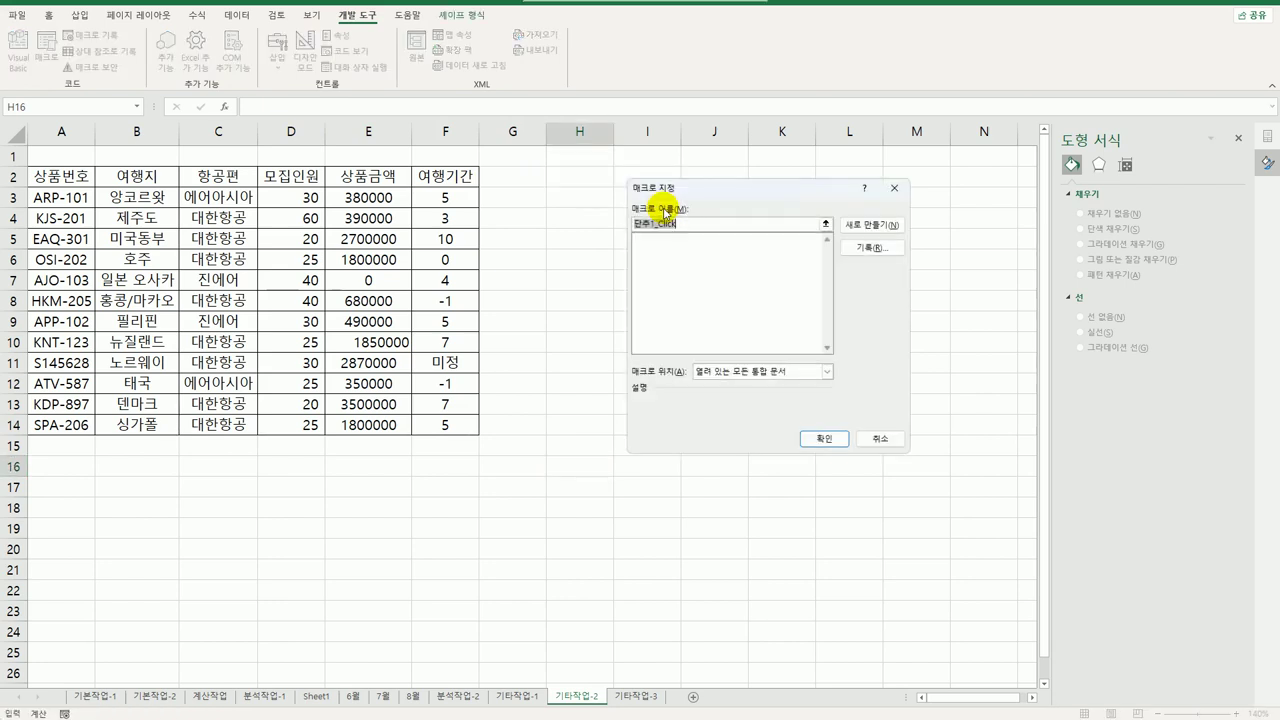
Start recording a macro named 서식설정 for the new button, stored in the current workbook
key(BackSpace)
text(서식설정)
click(872, 247)
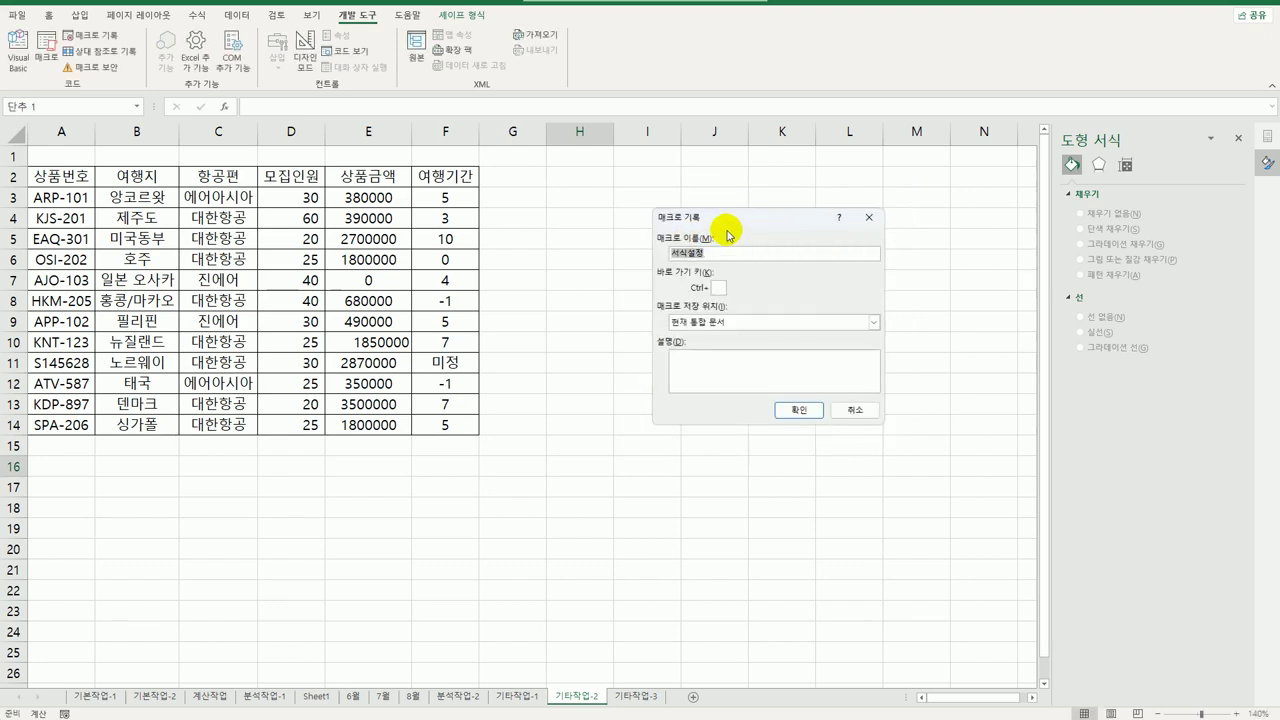
click(812, 414)
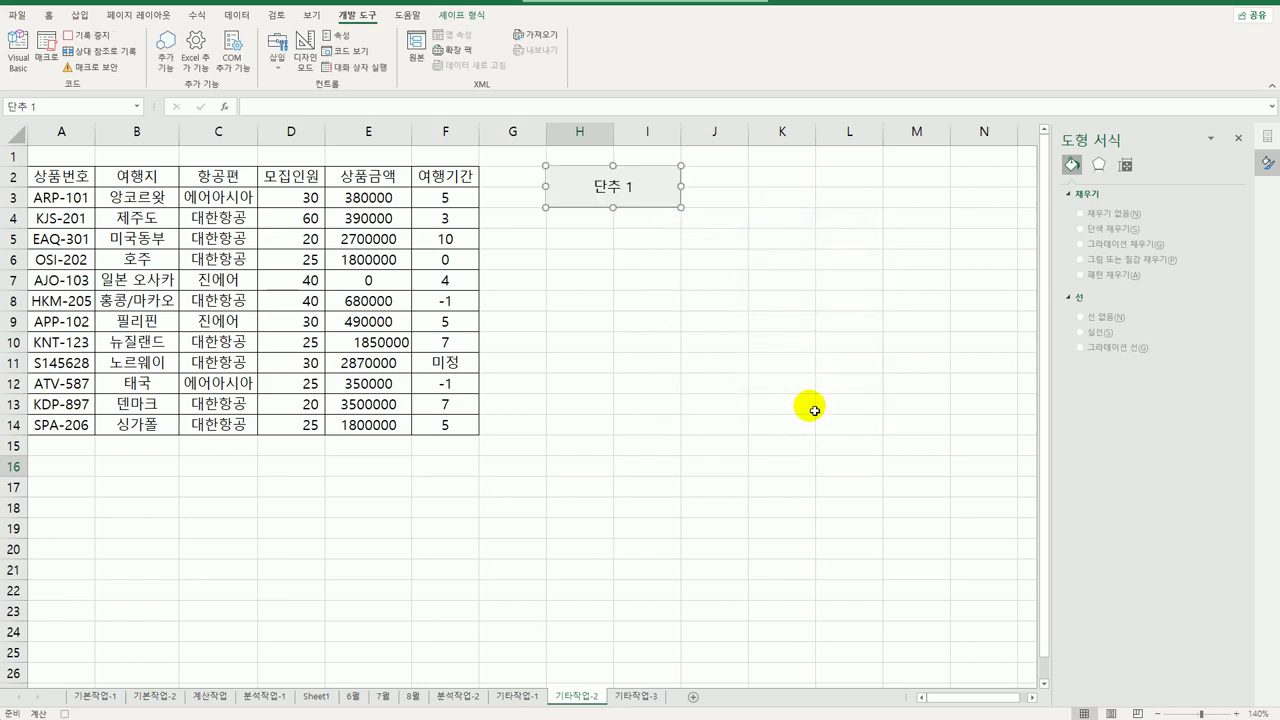
Begin a custom number format for E3:E14 with the section [>=1000000]* #,##0,,"백만원" followed by the condition [=0]
drag(378, 200, 366, 422)
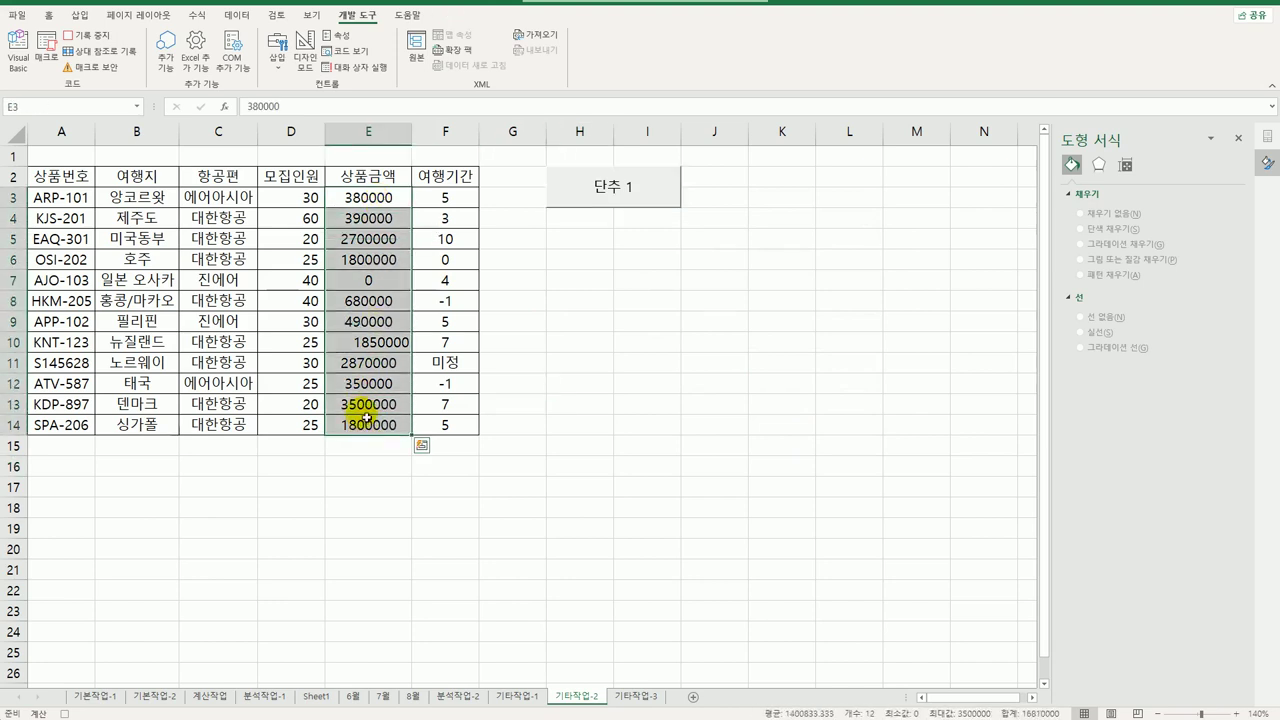
right_click(379, 197)
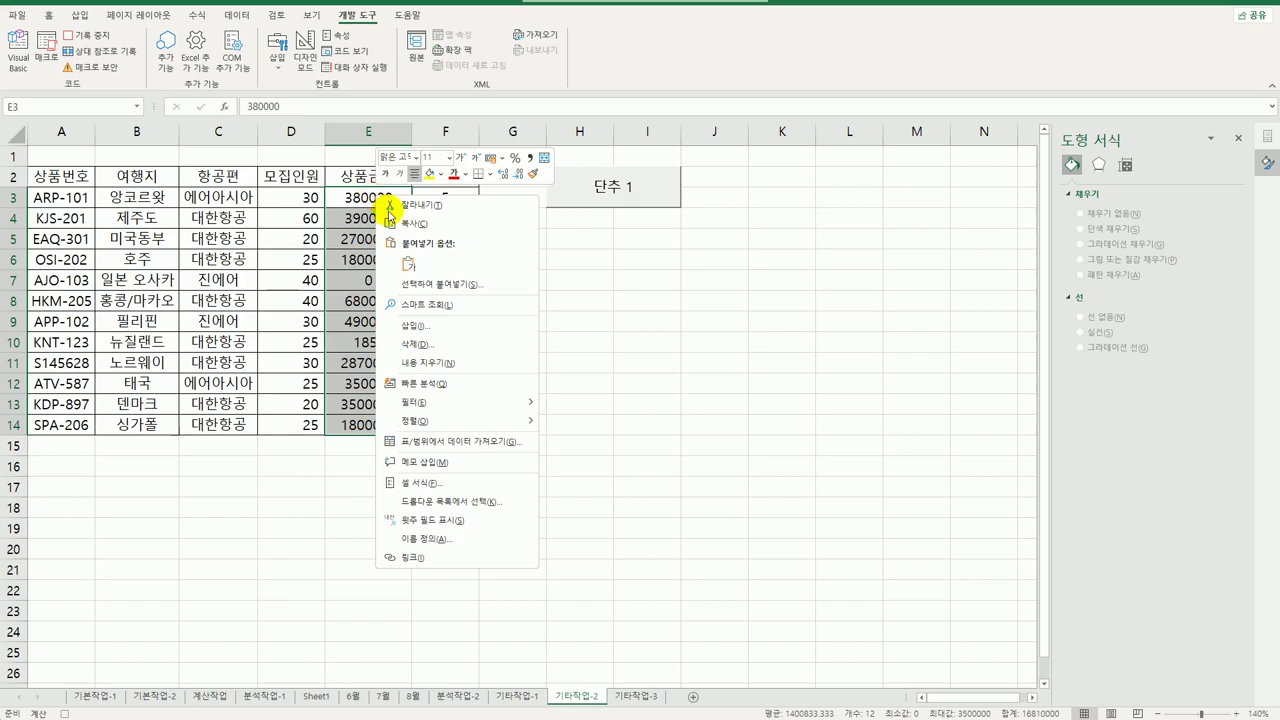
click(486, 496)
drag(497, 309, 789, 240)
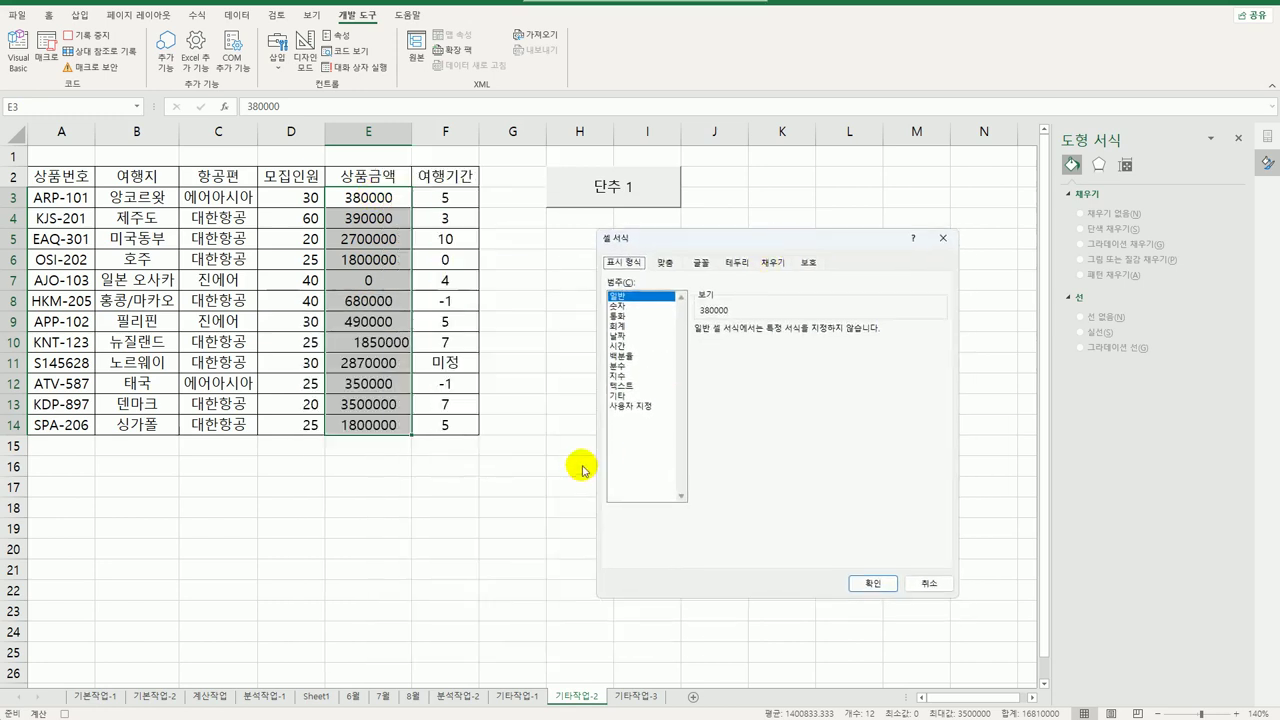
click(638, 407)
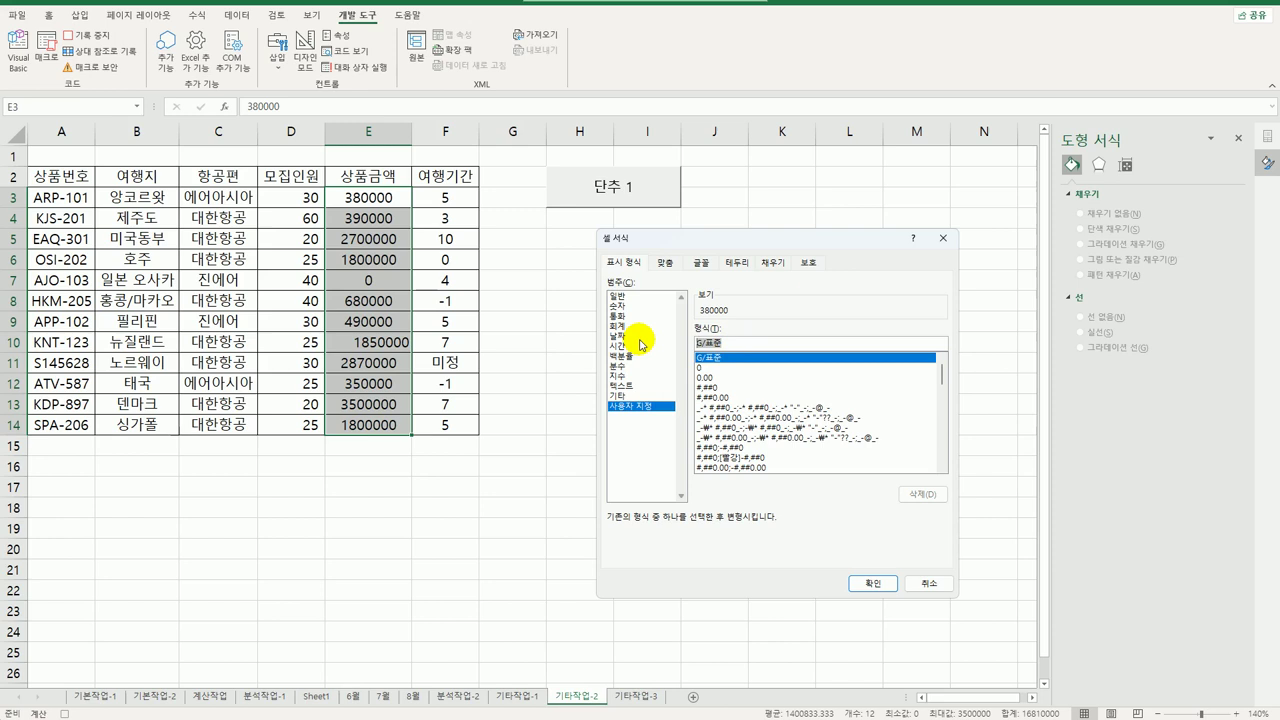
key(Delete)
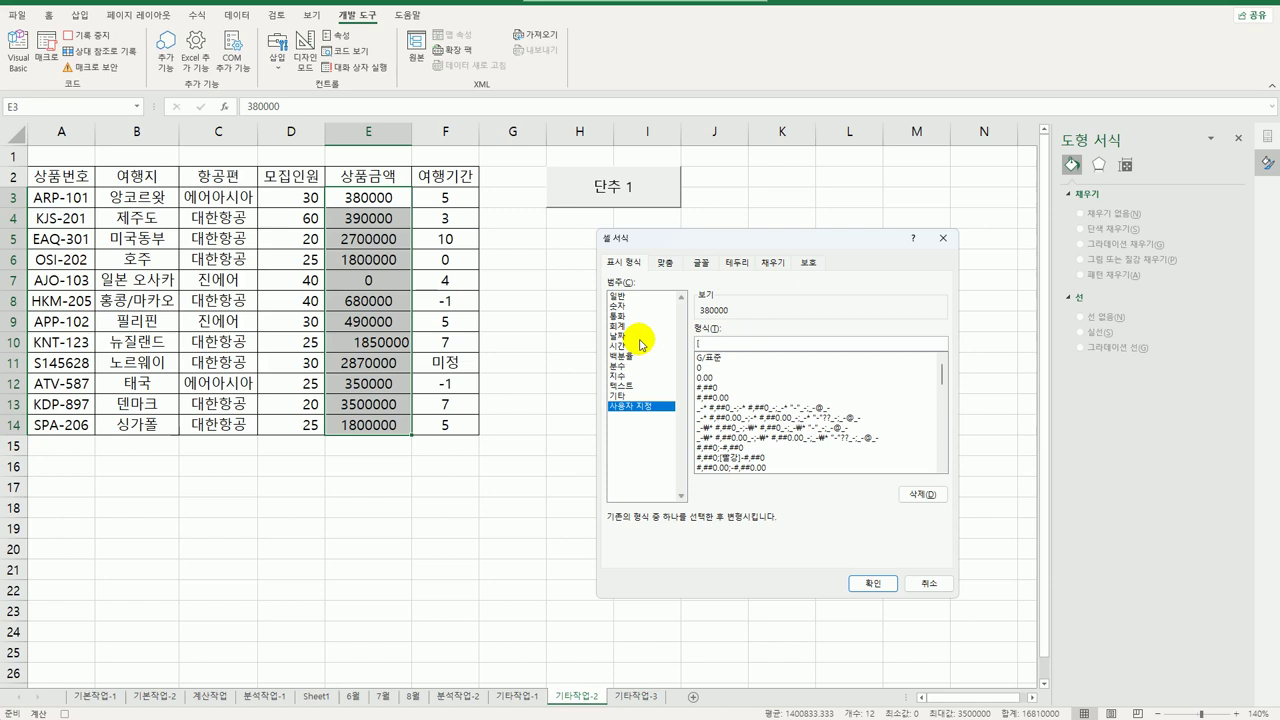
text([>=1000000])
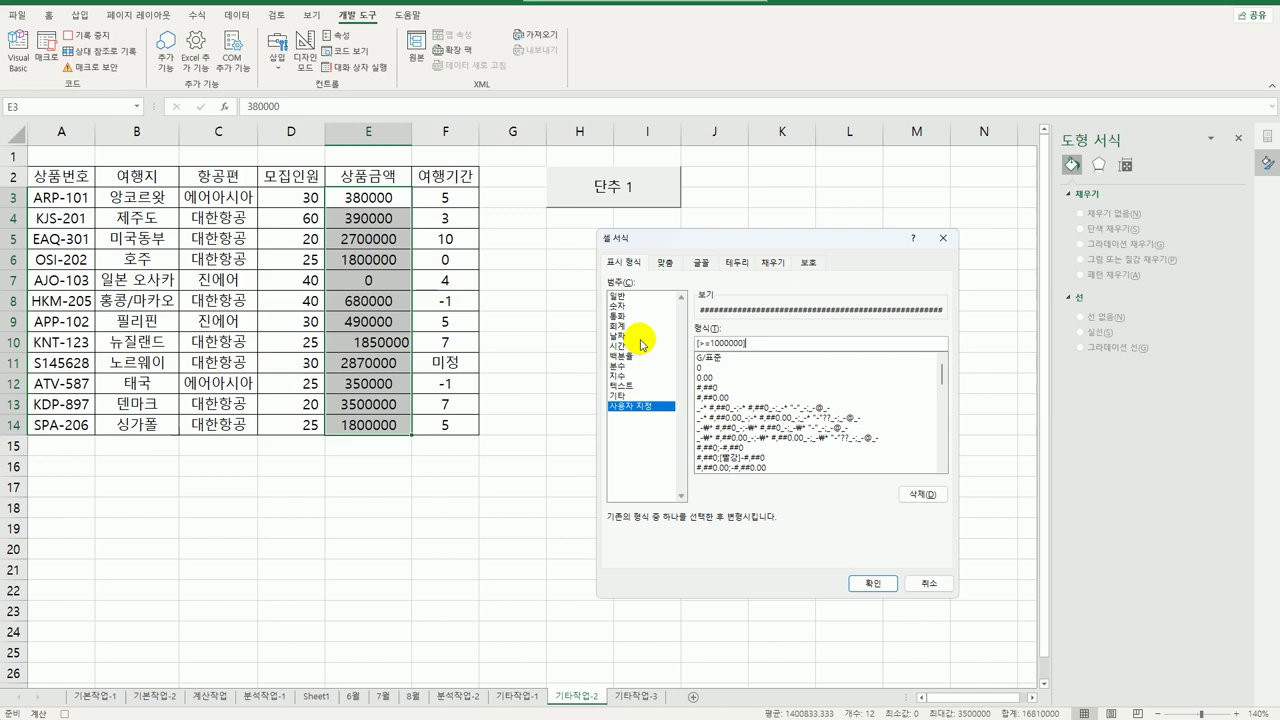
text(*)
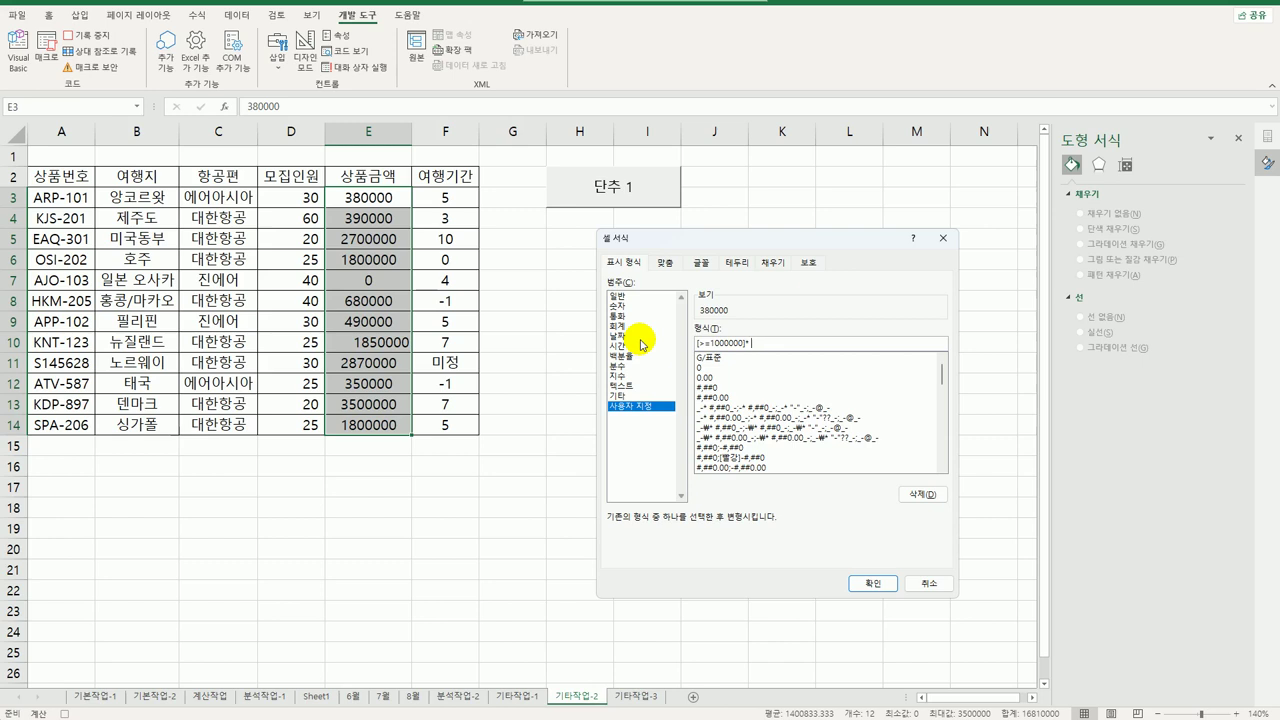
text(#,##0)
text(,,)
text("백만원";[=0])
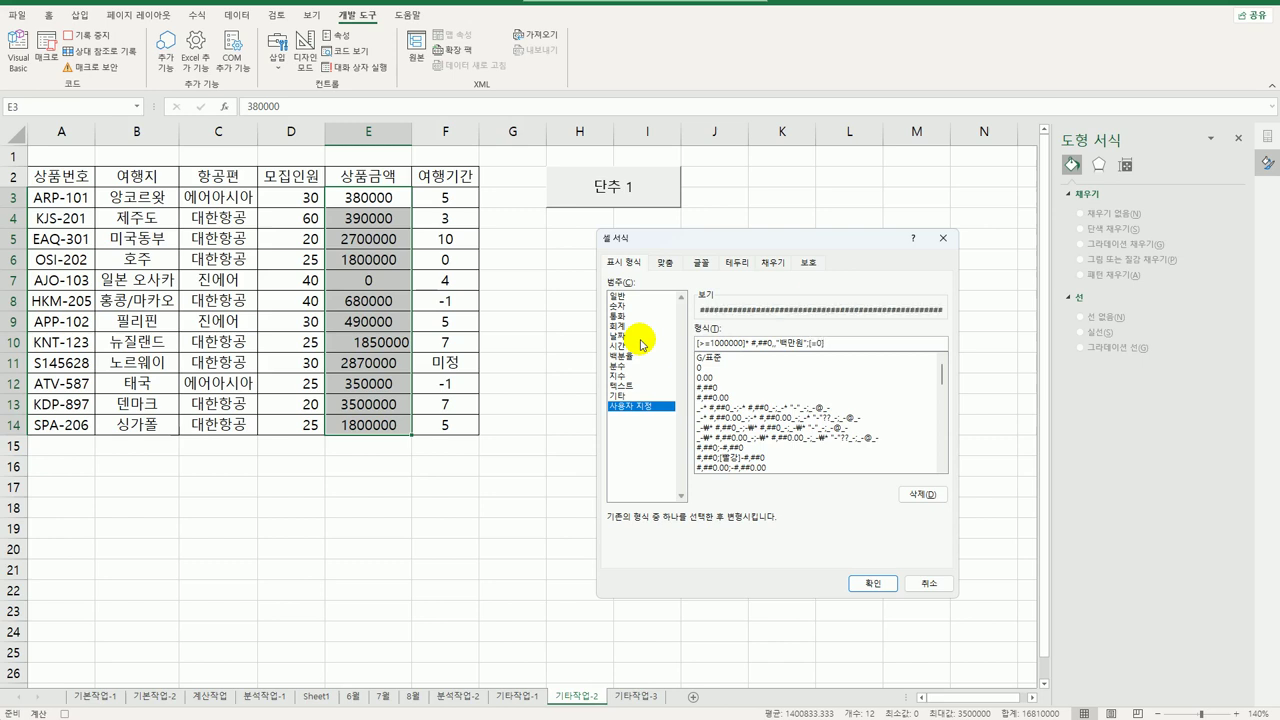
Complete the custom format with "※" for zero and #,##0"원" for all other values, and apply it to E3:E14
text("ㅁ)
key(Hangul_Hanja)
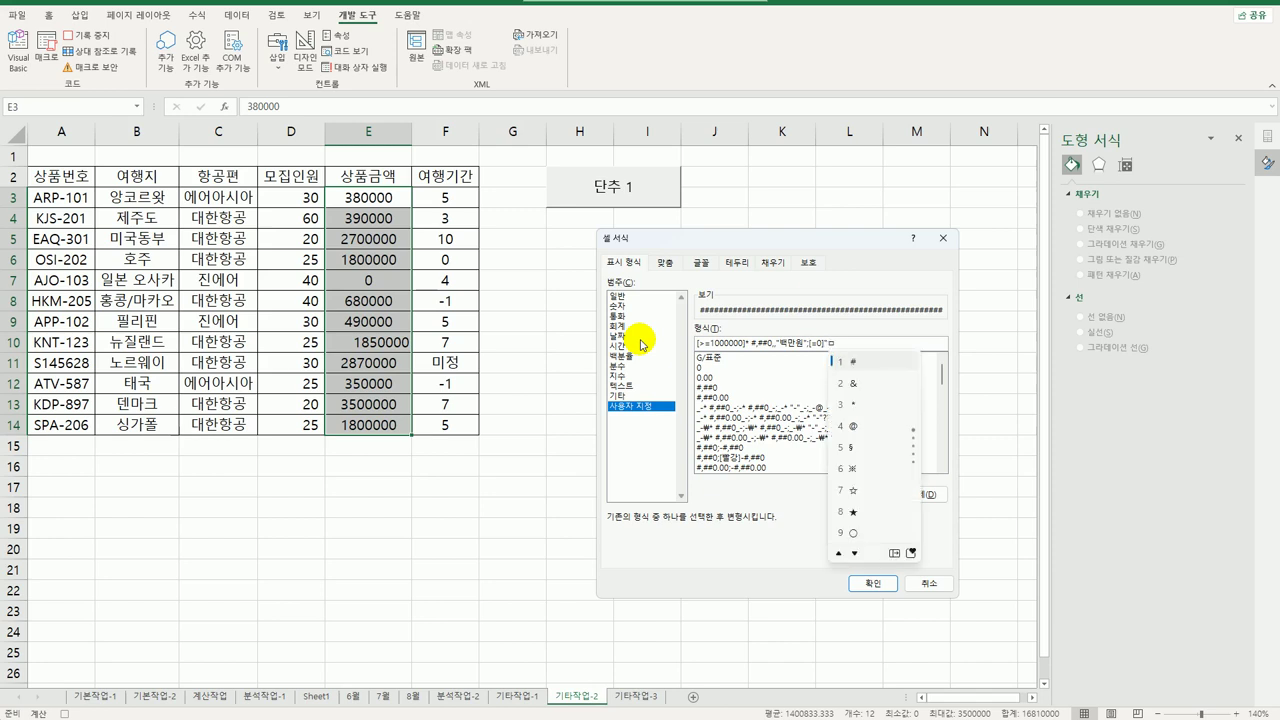
key(6)
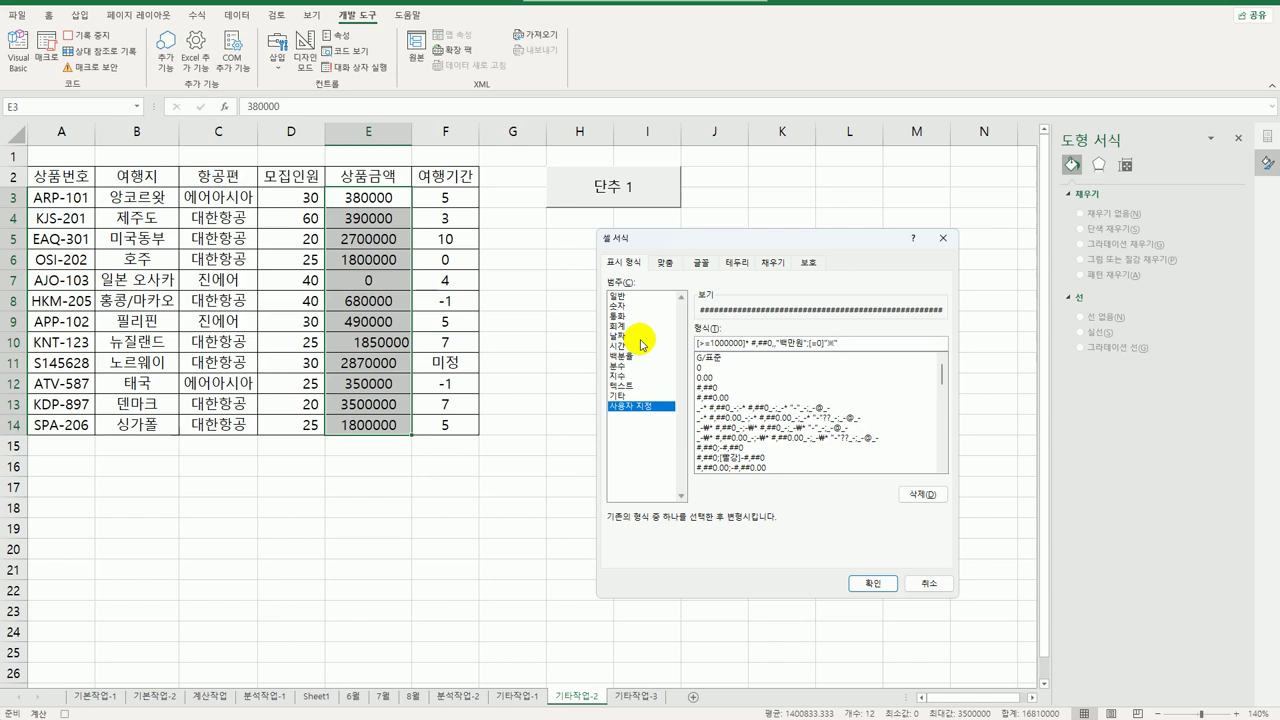
text(")
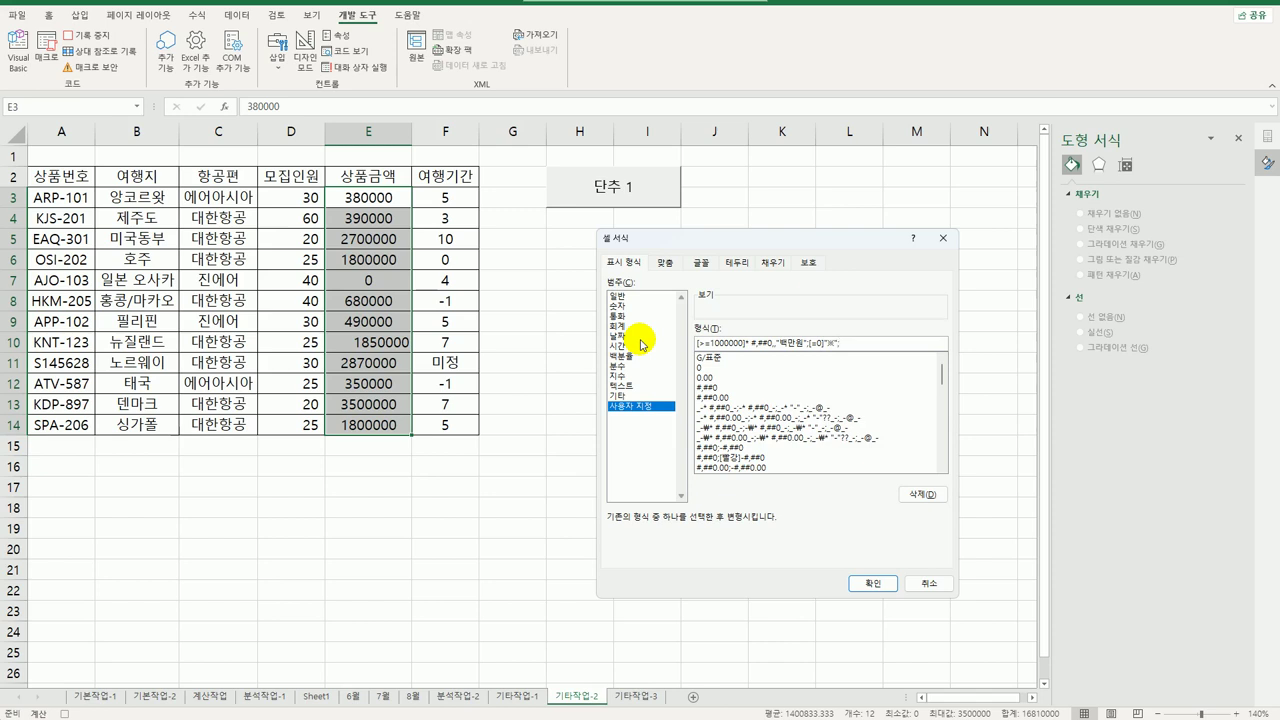
text(;#)
text(,##0)
text("dn)
key(BackSpace)
key(BackSpace)
text(원")
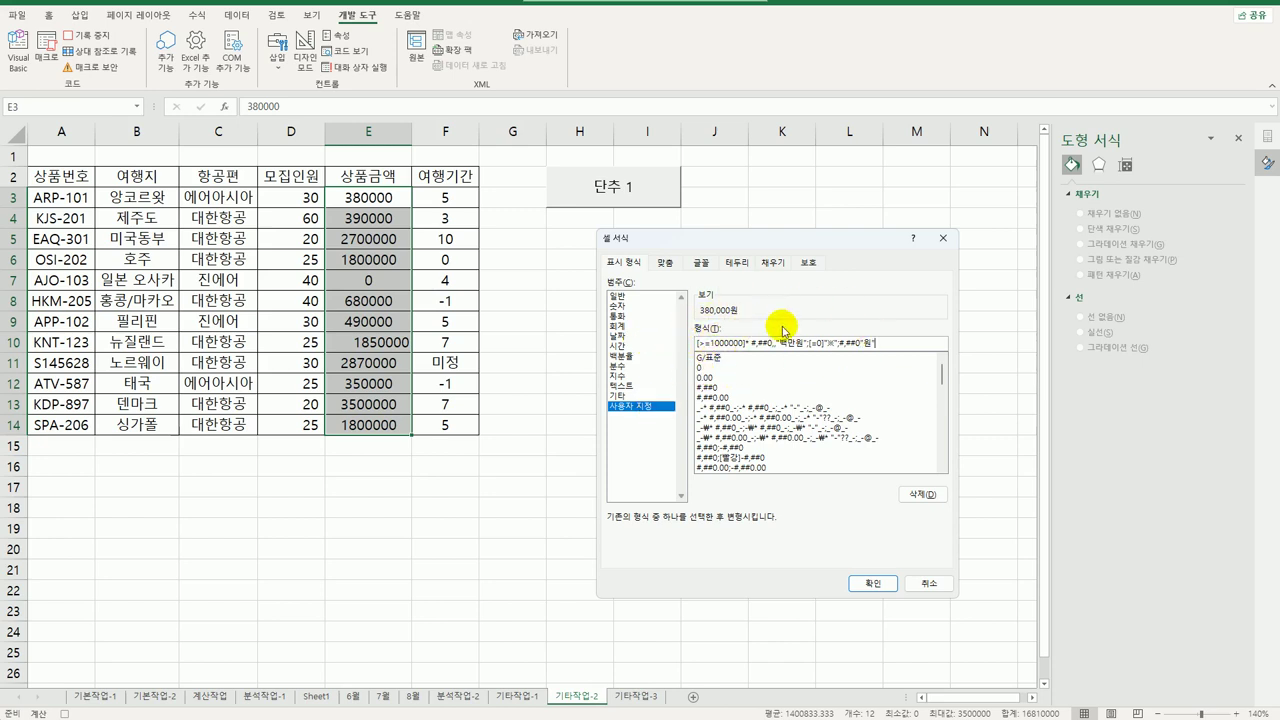
click(874, 583)
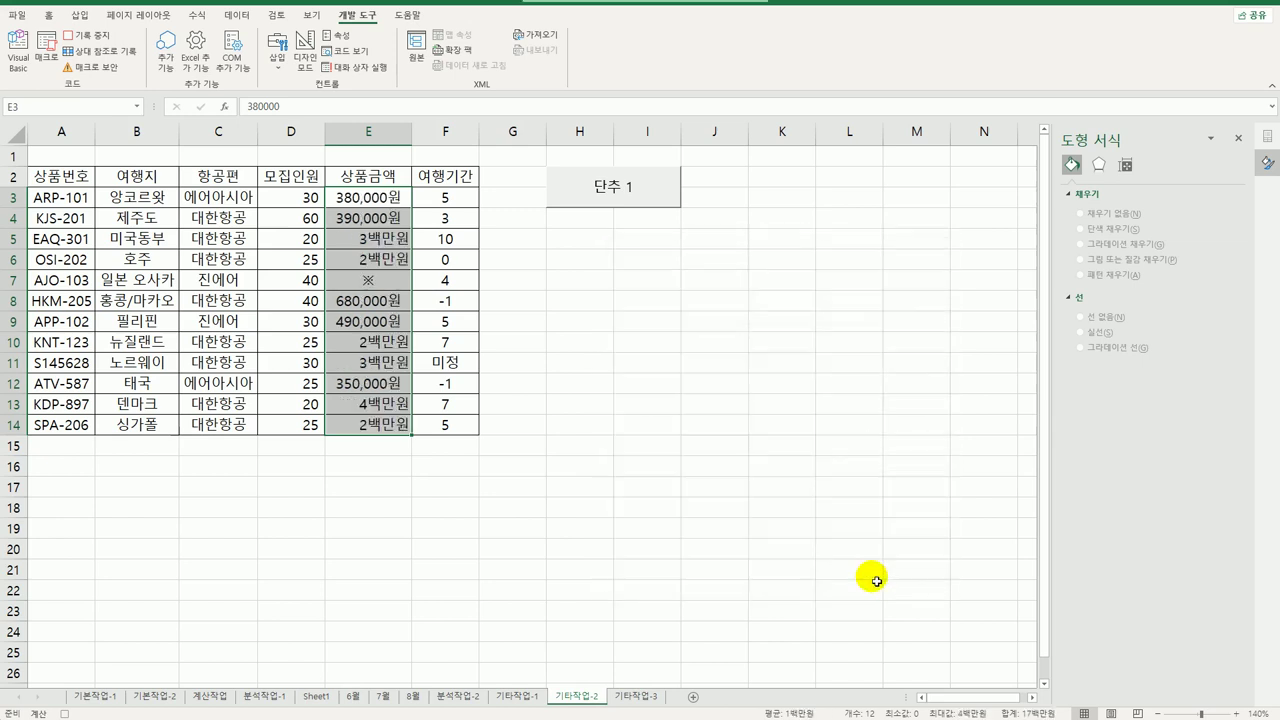
Insert an asterisk and space before #,##0"원" in the custom format of E3:E14, and stop the macro recording
click(393, 426)
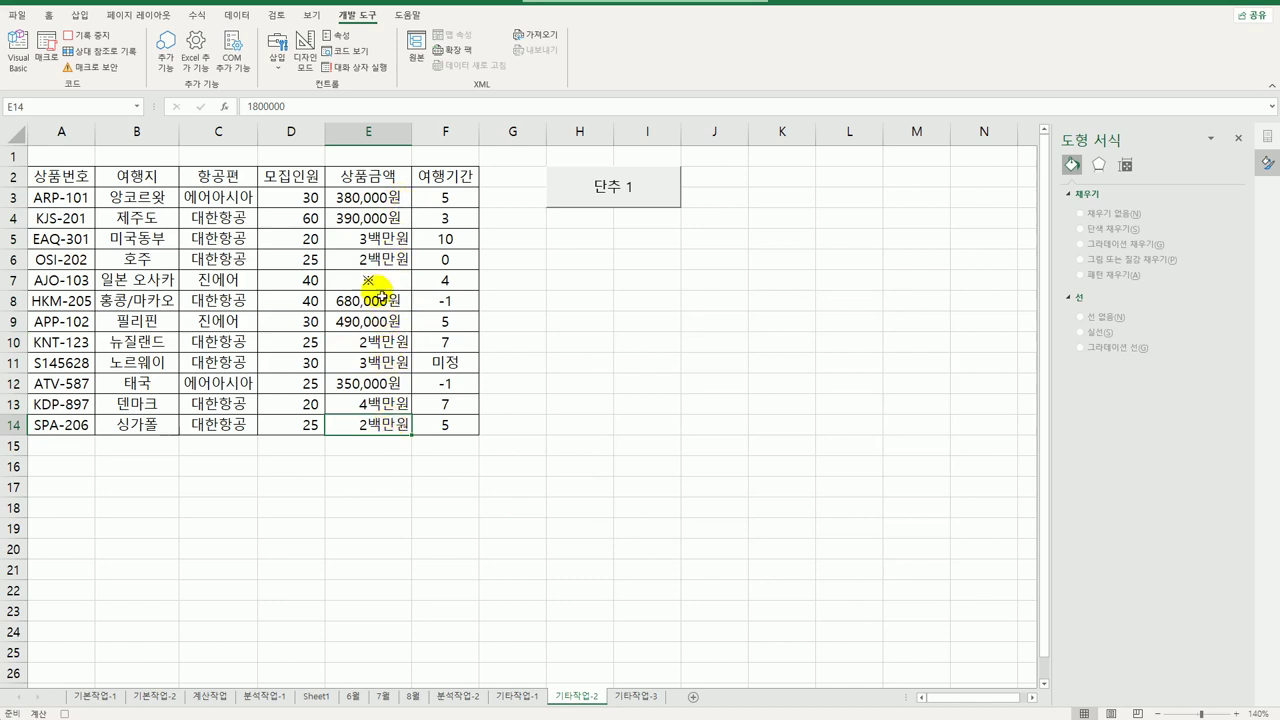
click(368, 200)
drag(370, 215, 370, 428)
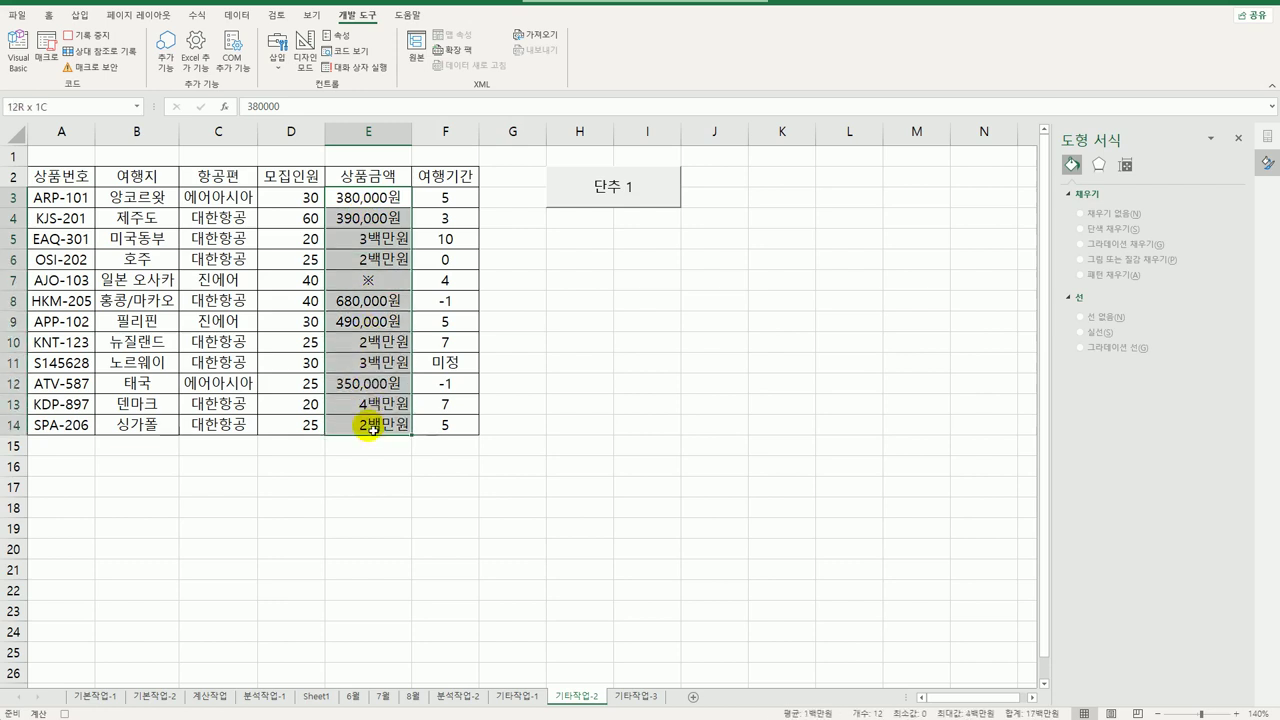
right_click(365, 197)
click(478, 494)
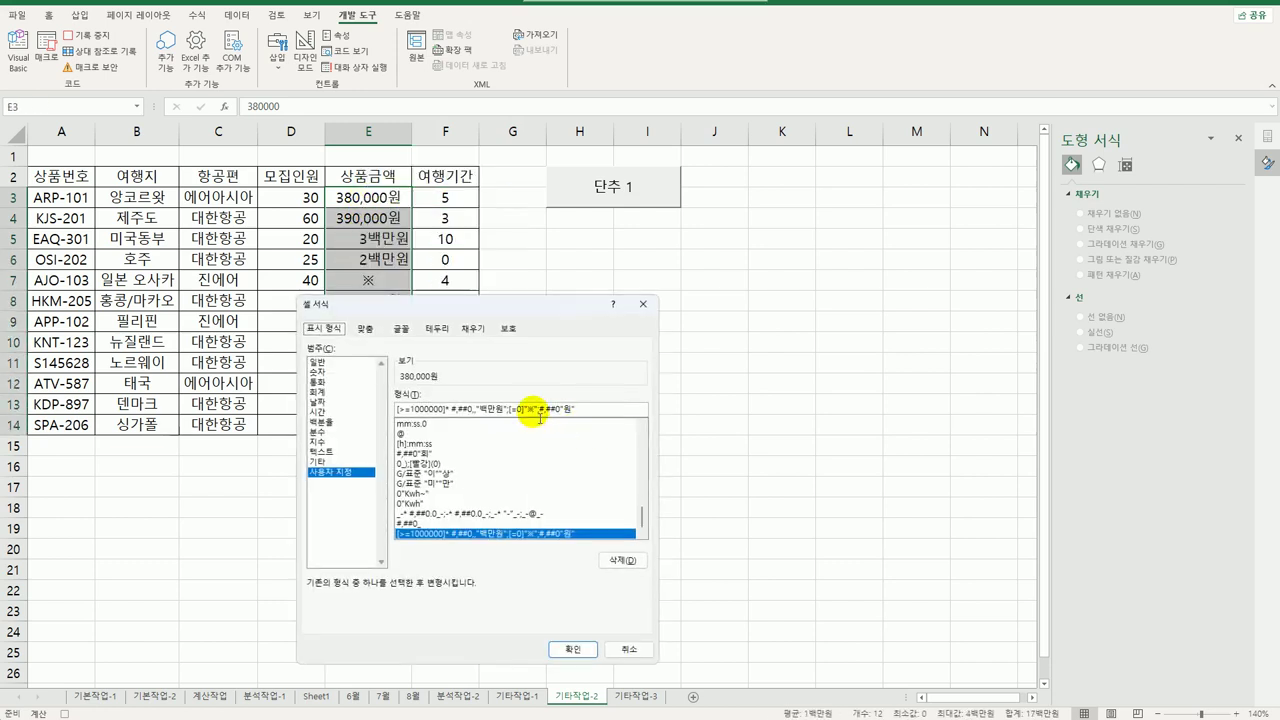
click(541, 413)
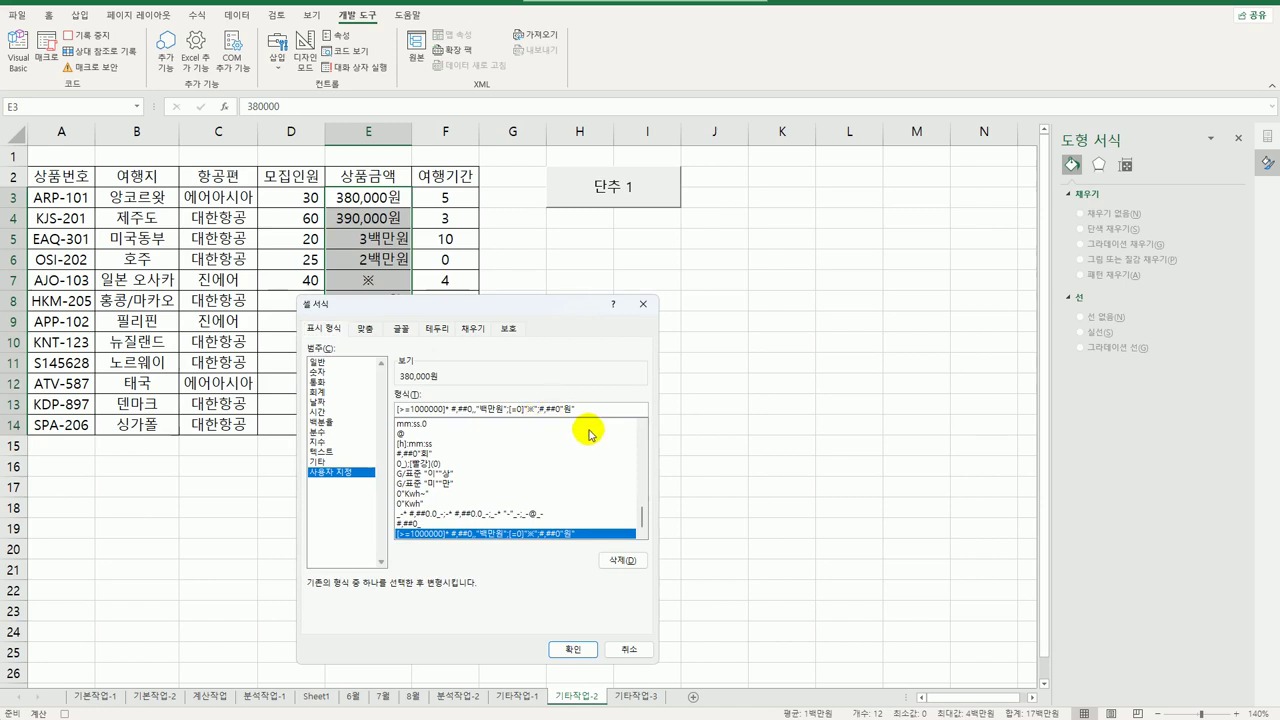
text(*)
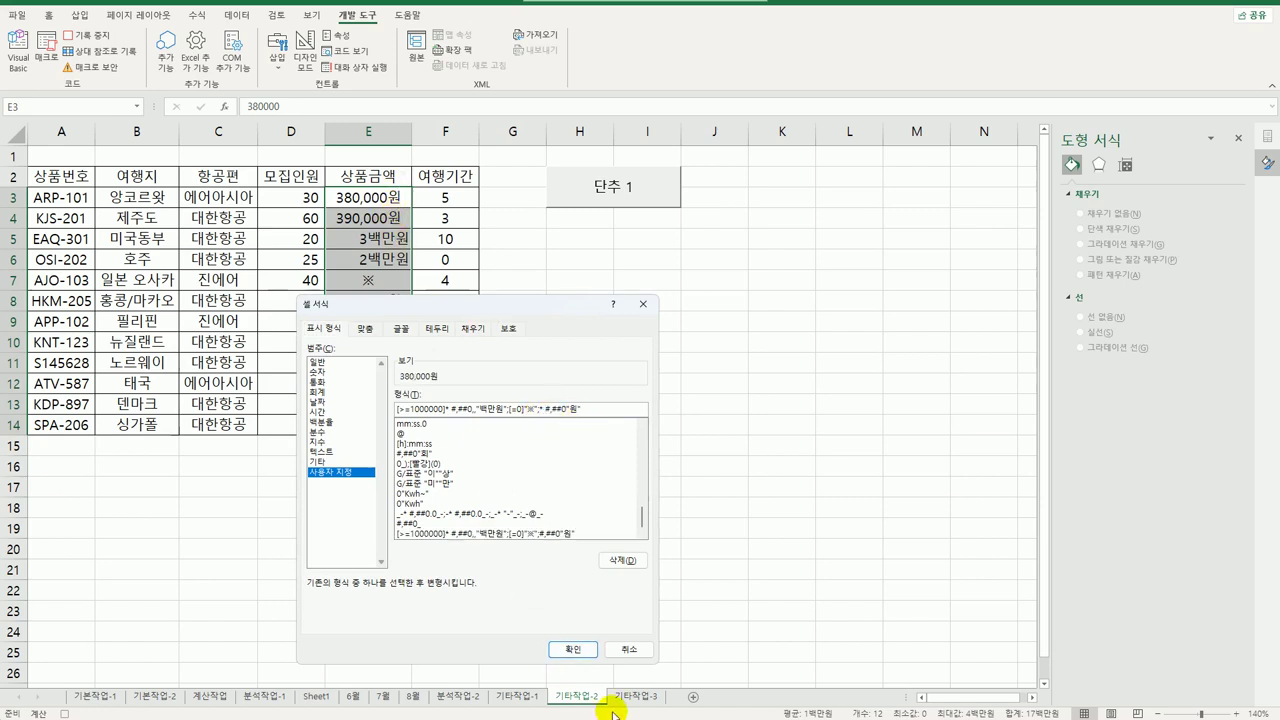
click(578, 649)
click(393, 428)
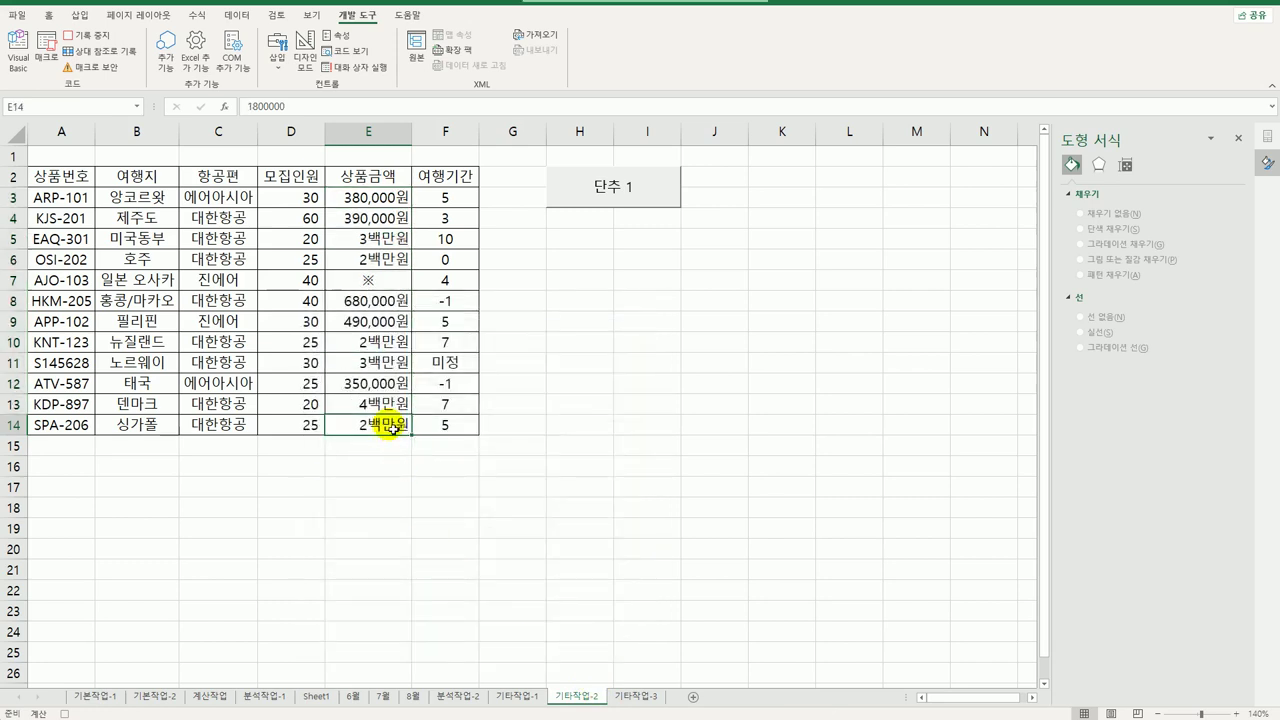
click(90, 35)
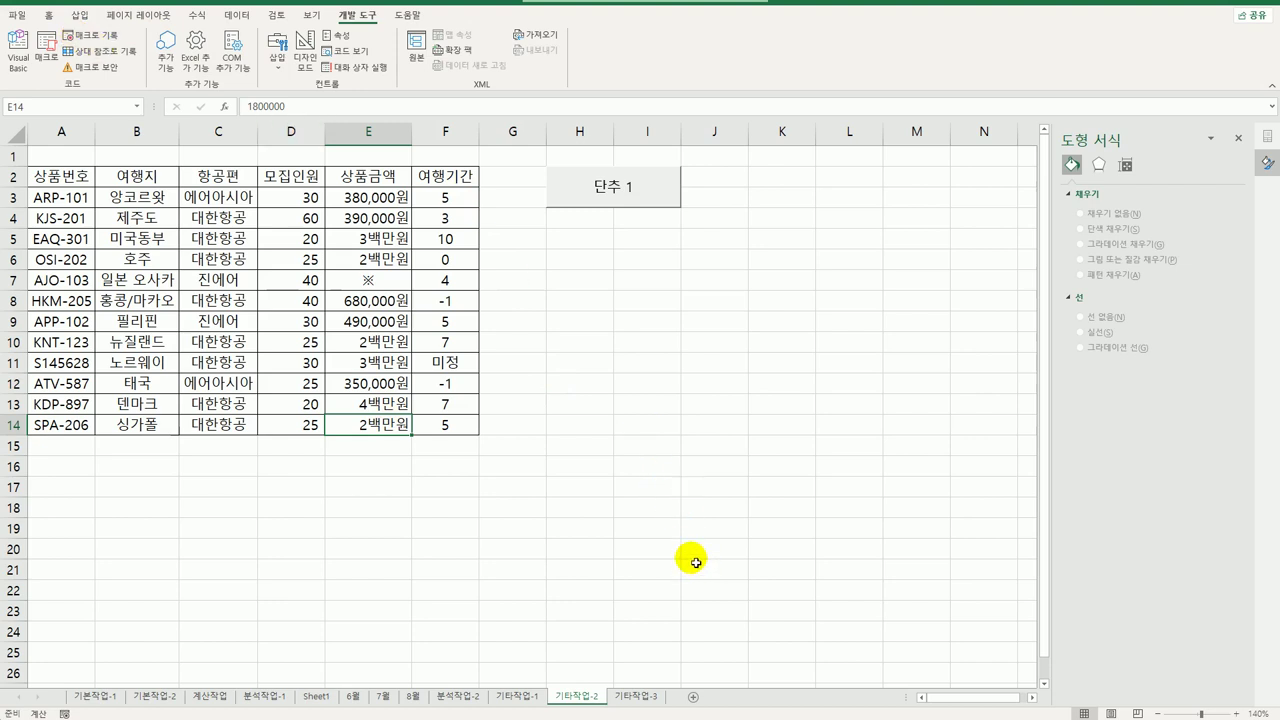
Change the text on the macro button to 서식설정
right_click(645, 197)
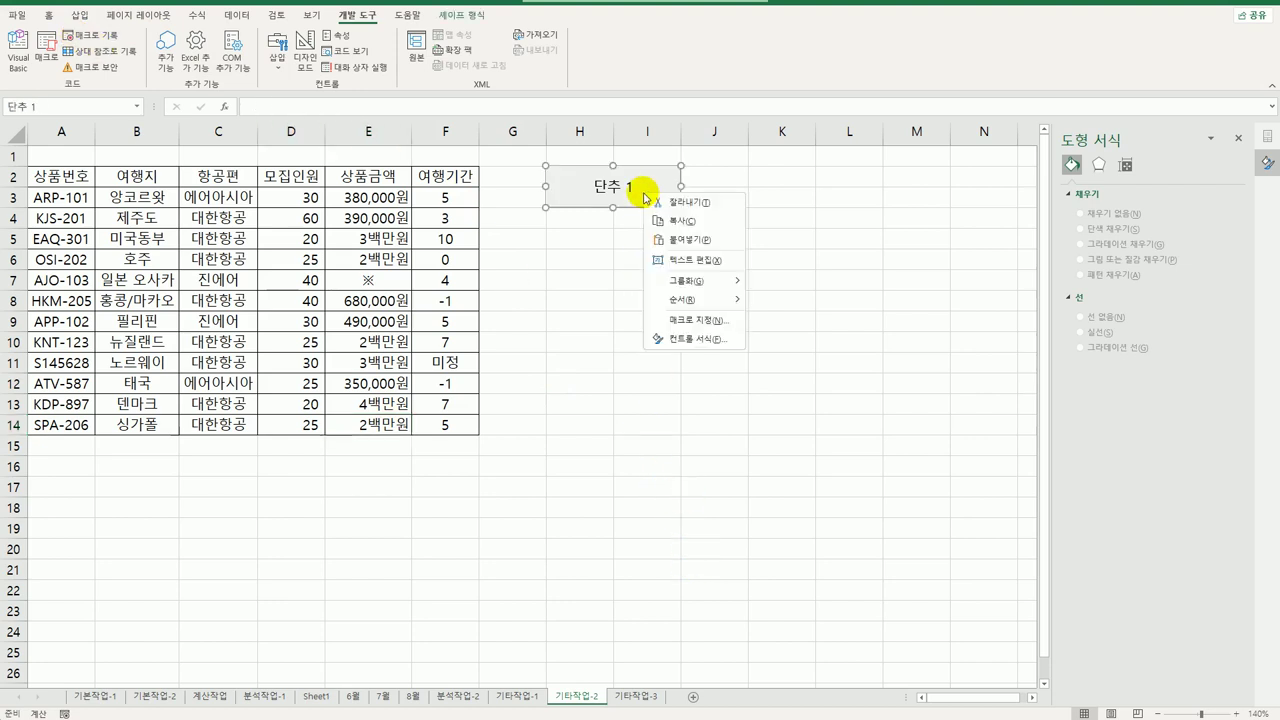
click(697, 260)
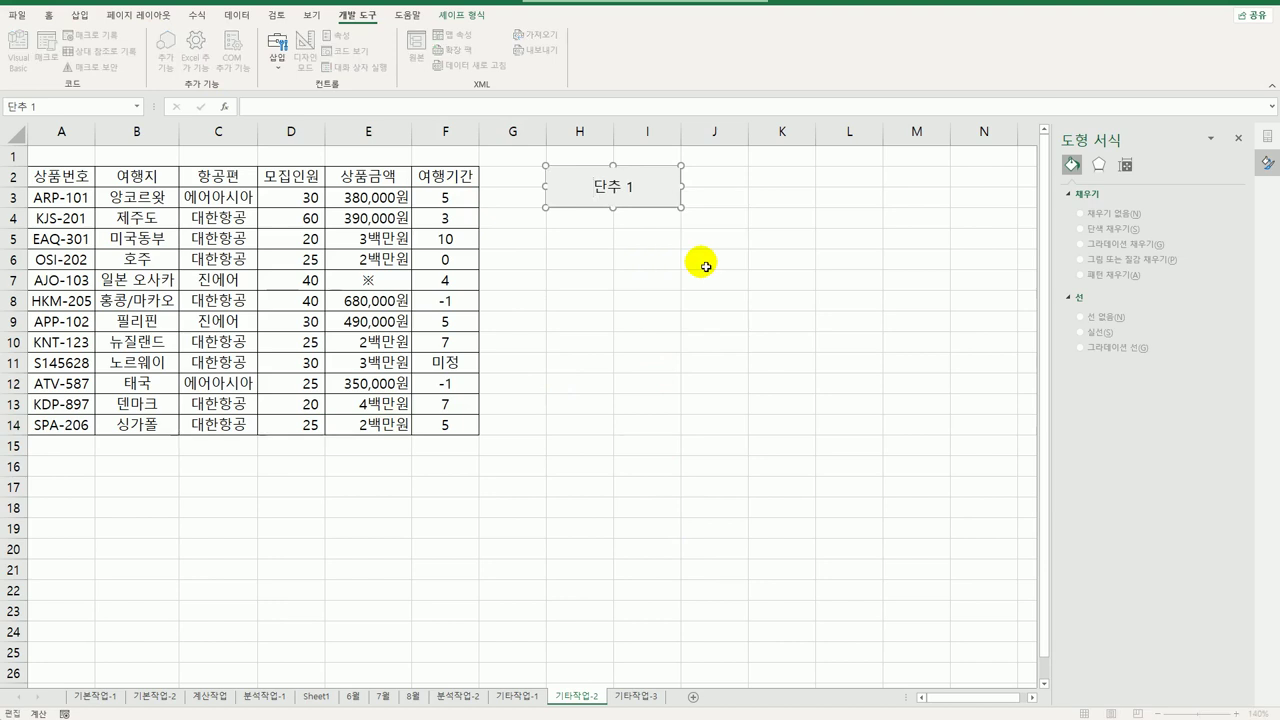
key(ctrl+a)
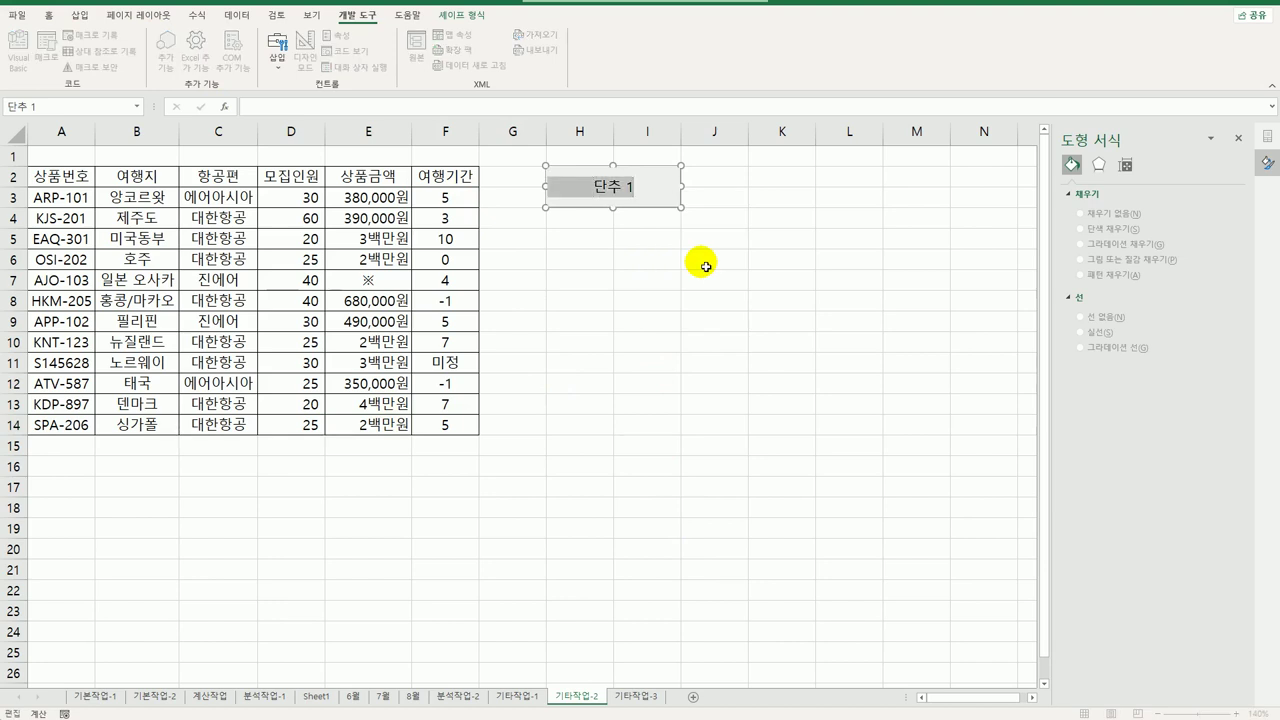
text(서식설정)
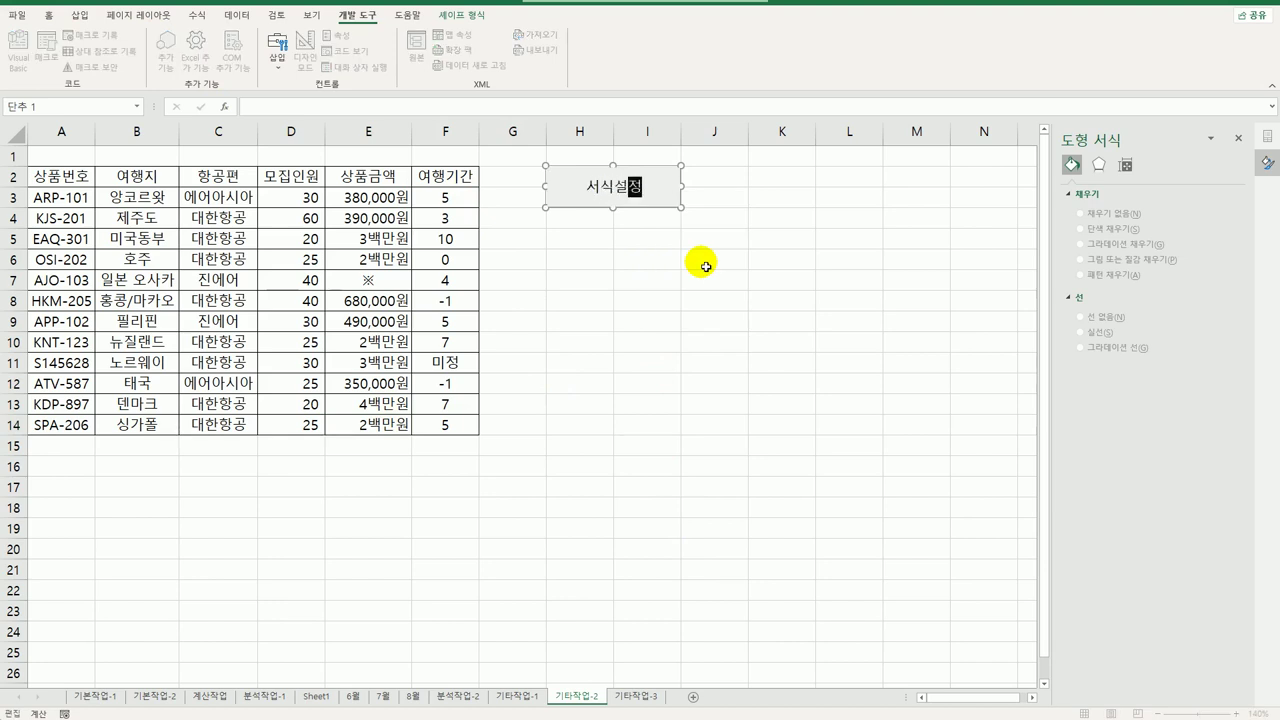
click(706, 266)
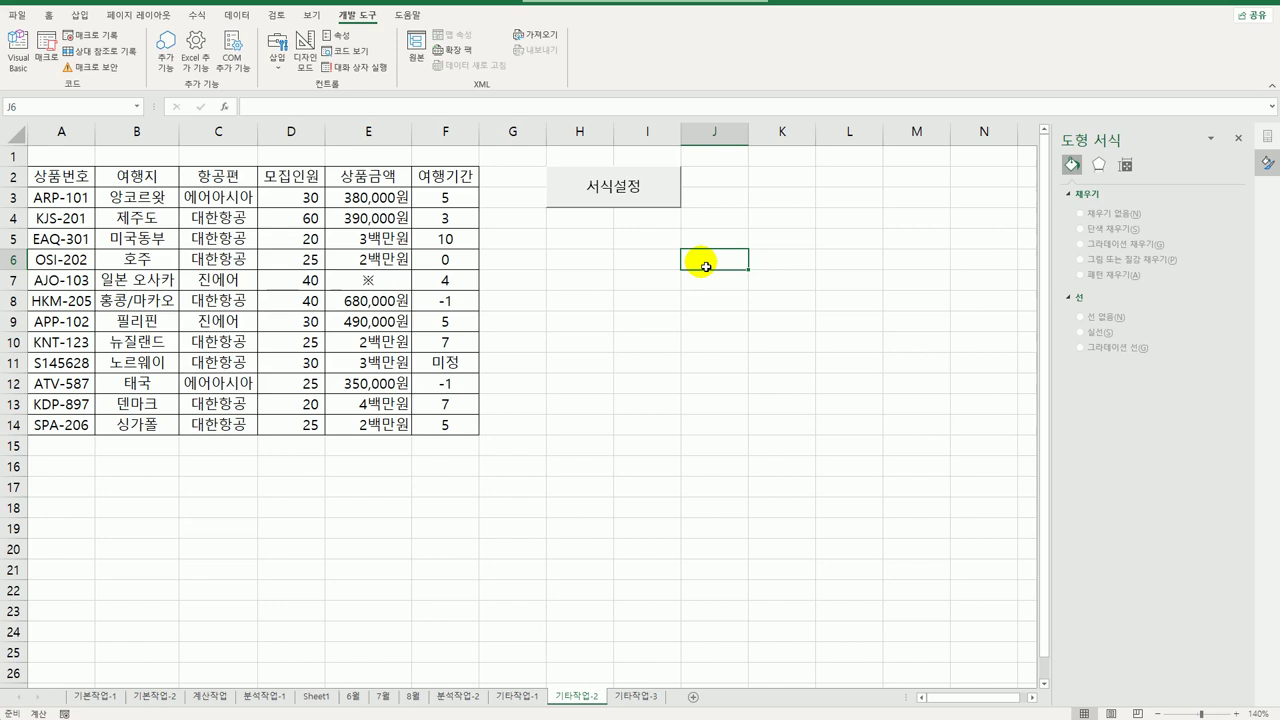
Insert a form button below the 서식설정 button, starting in column H at row 5, and start recording macro 서식설정2 for it
click(277, 57)
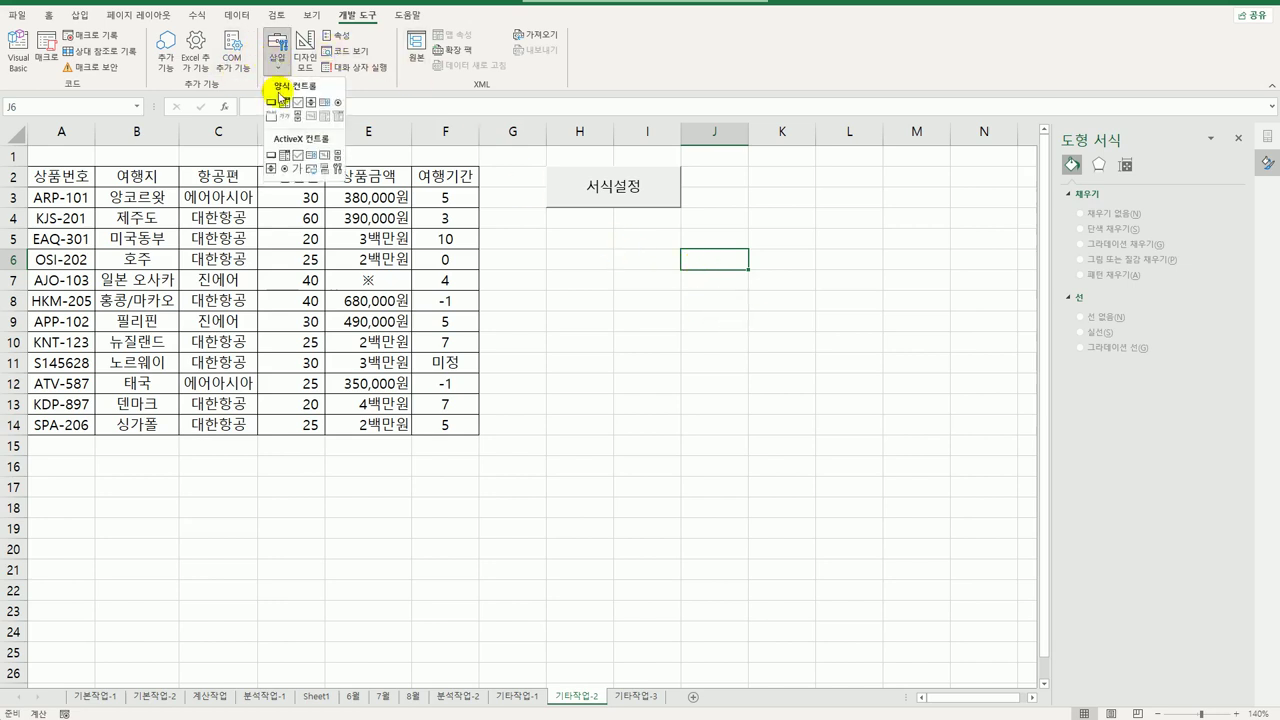
click(271, 101)
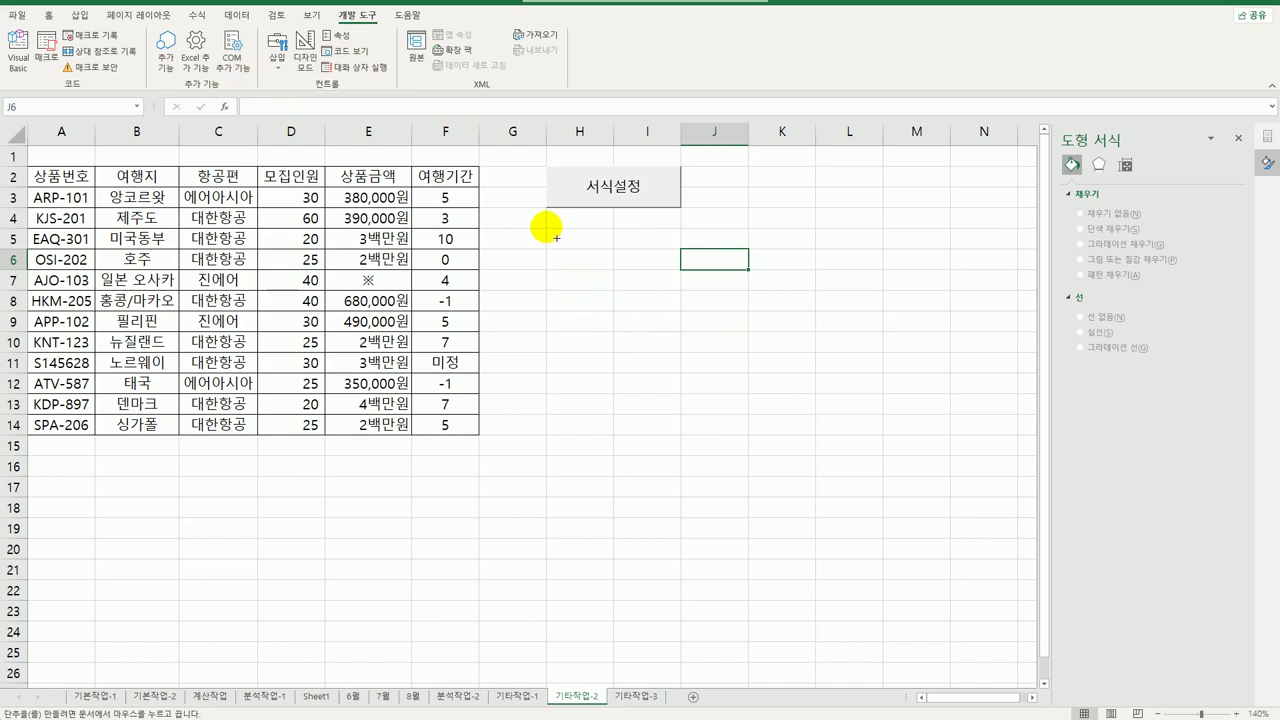
drag(547, 228, 680, 280)
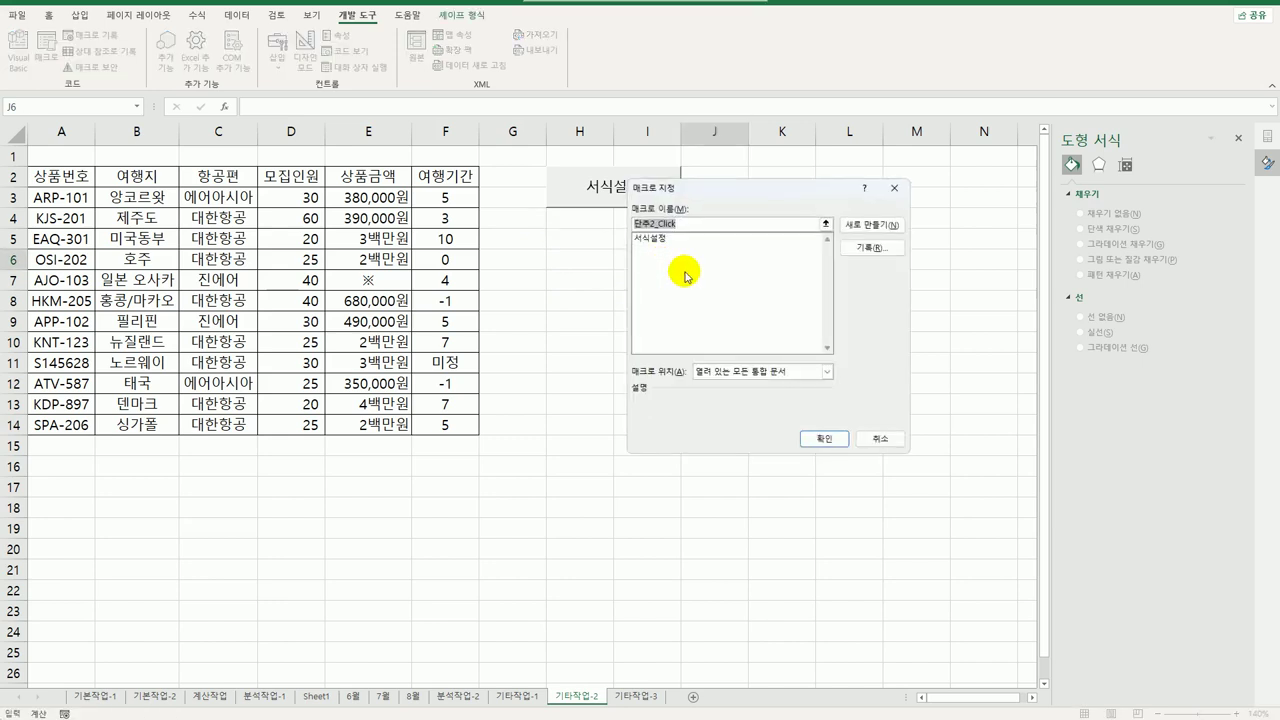
text(서식설정2)
click(872, 247)
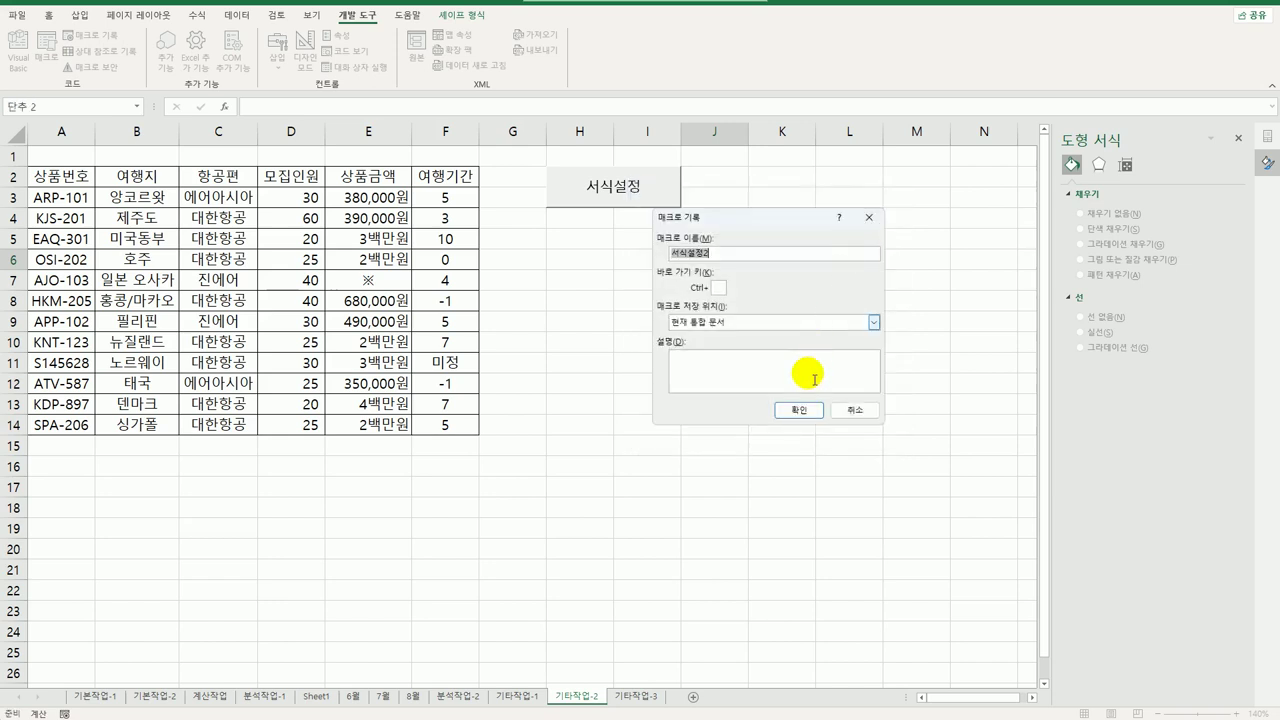
click(806, 408)
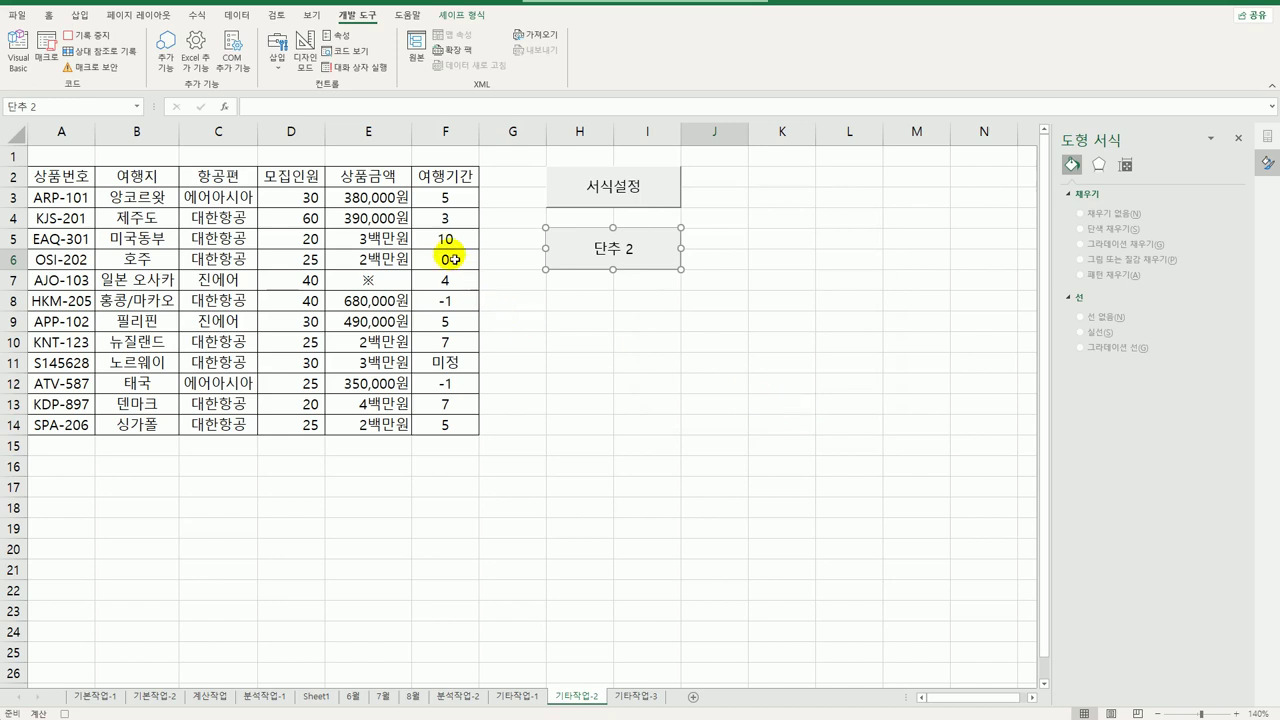
Begin a custom number format for F3:F14 with 0"일" as the section for positive values
drag(452, 198, 443, 428)
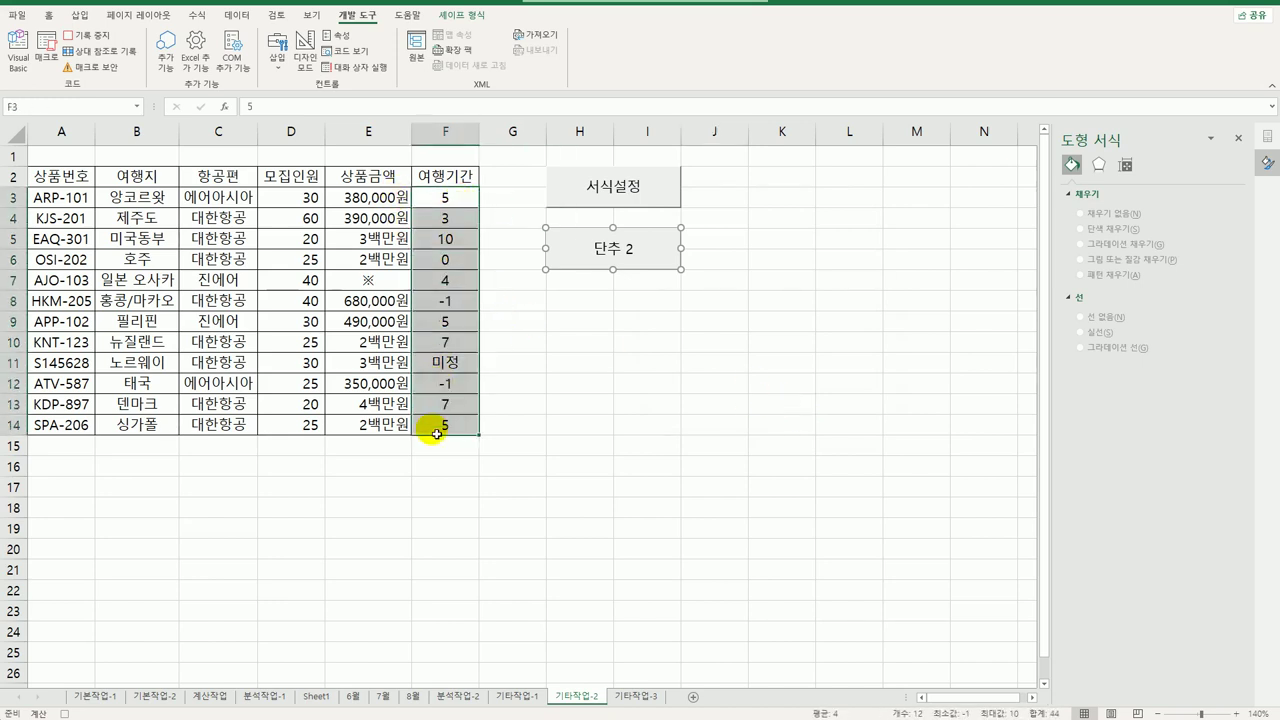
right_click(456, 207)
click(524, 512)
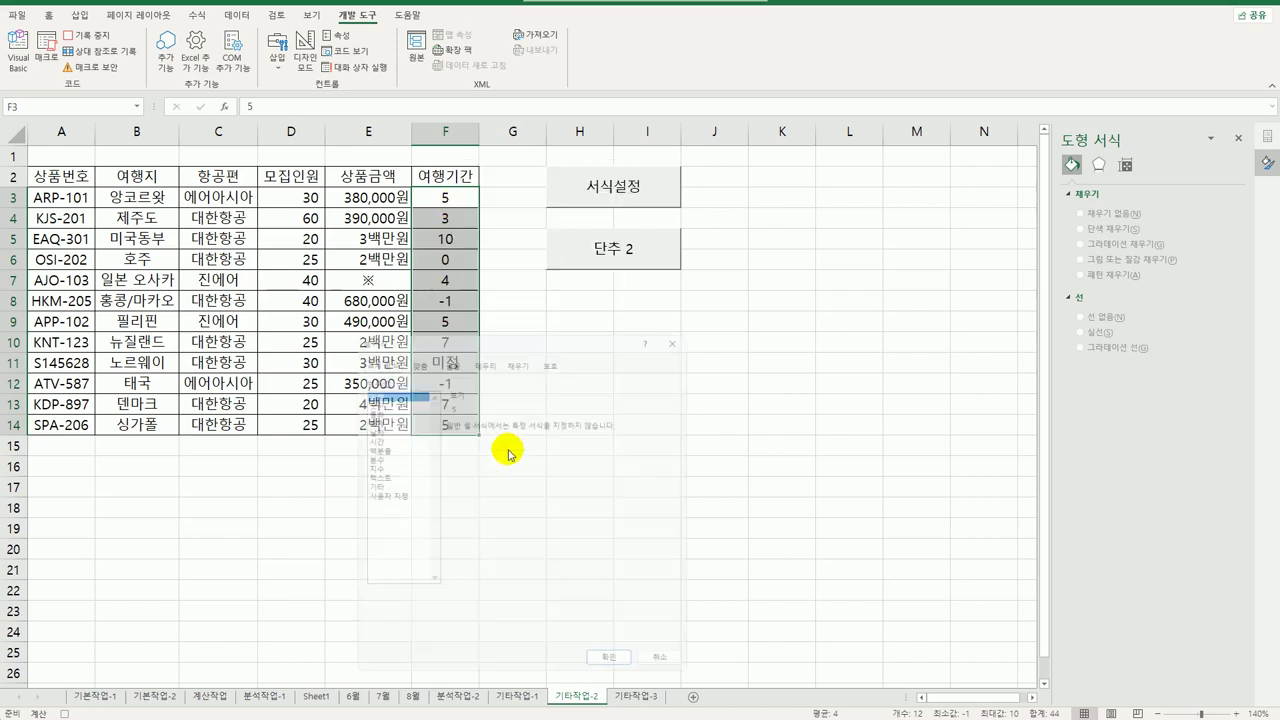
drag(530, 345, 718, 268)
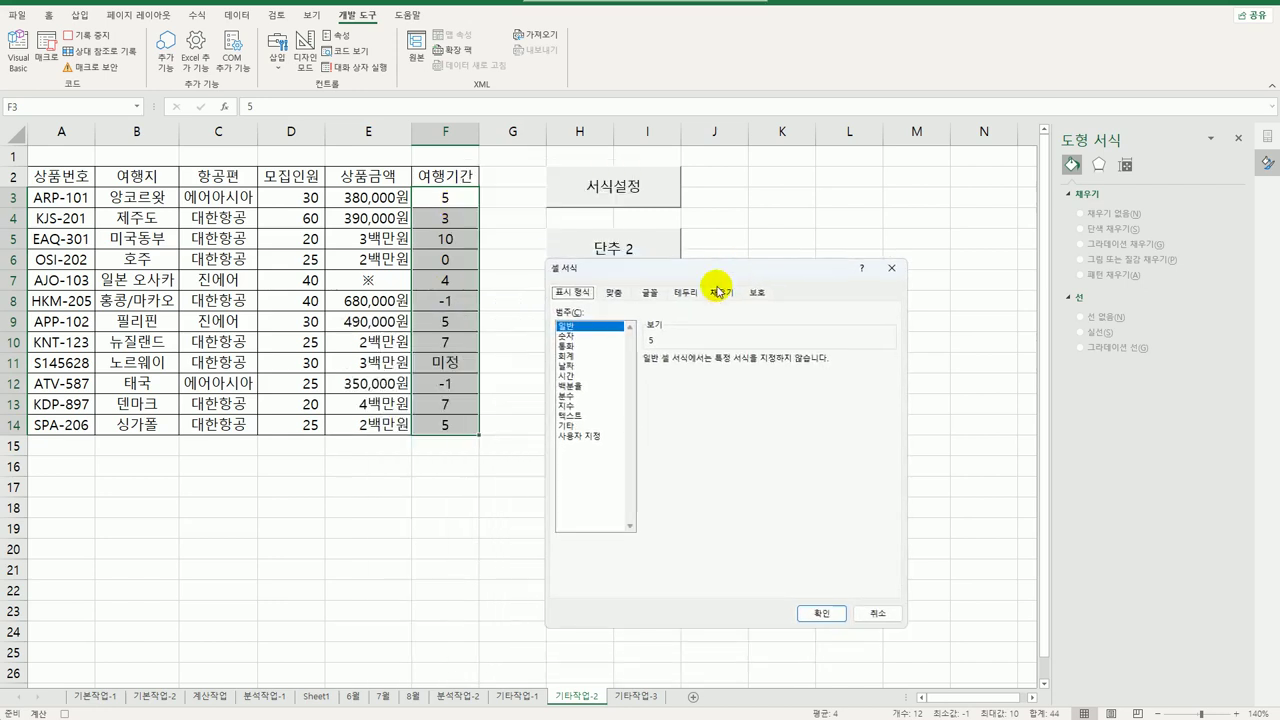
click(585, 436)
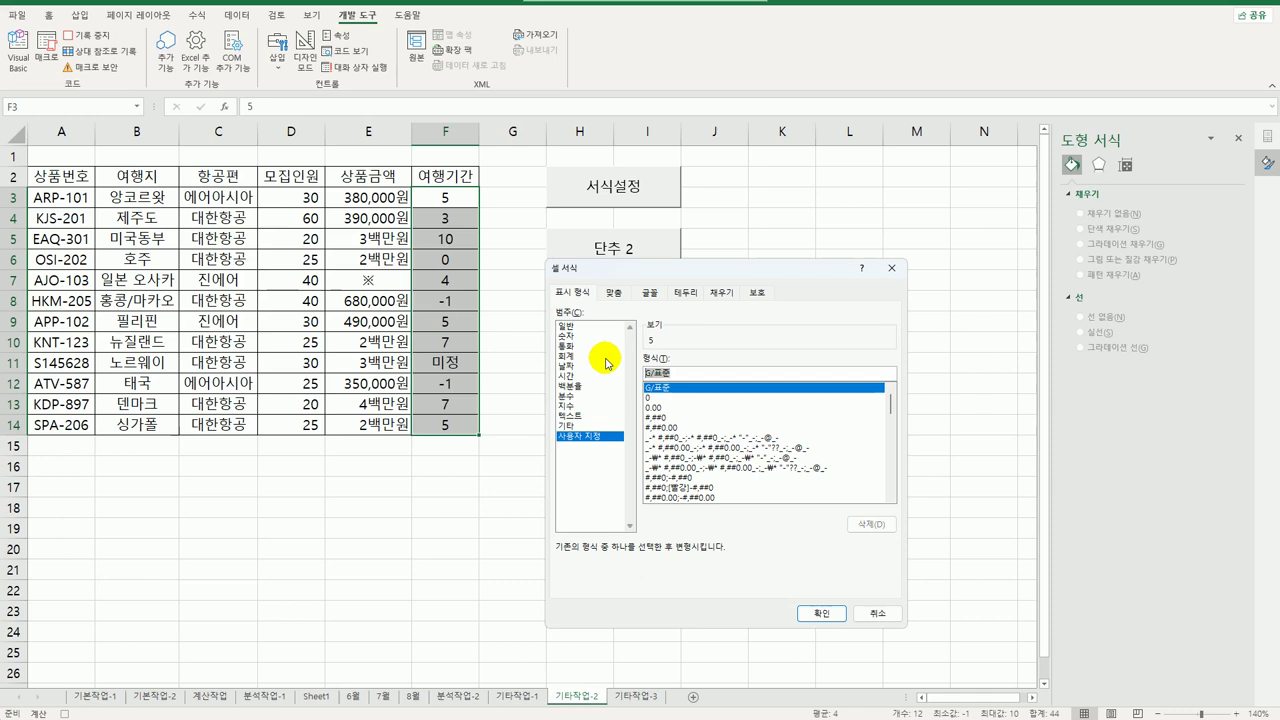
text(ㅇ)
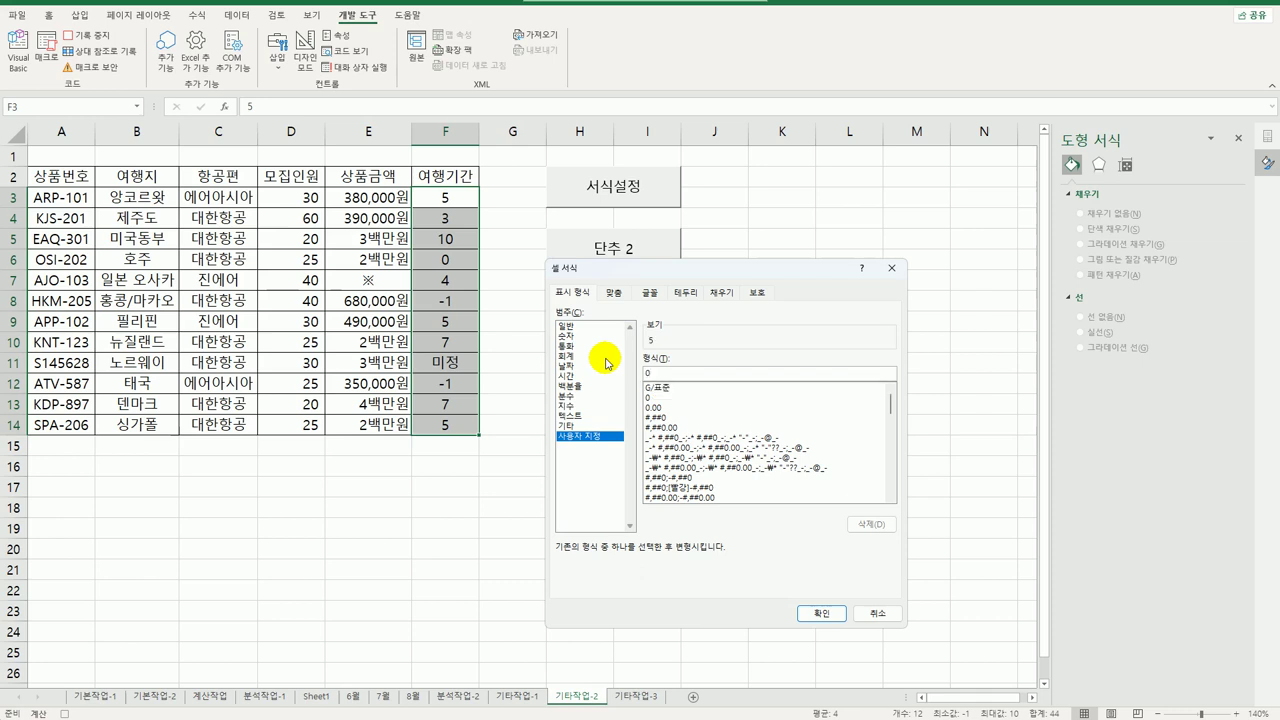
text("일)
text(")
Add the negative section [빨강]"경유"* 0"일" and empty zero and text sections to the custom format, and apply it to F3:F14
text(;[빨강)
text(]"경유"* 0"일)
text(;)
text(0)
text("일";)
text(;)
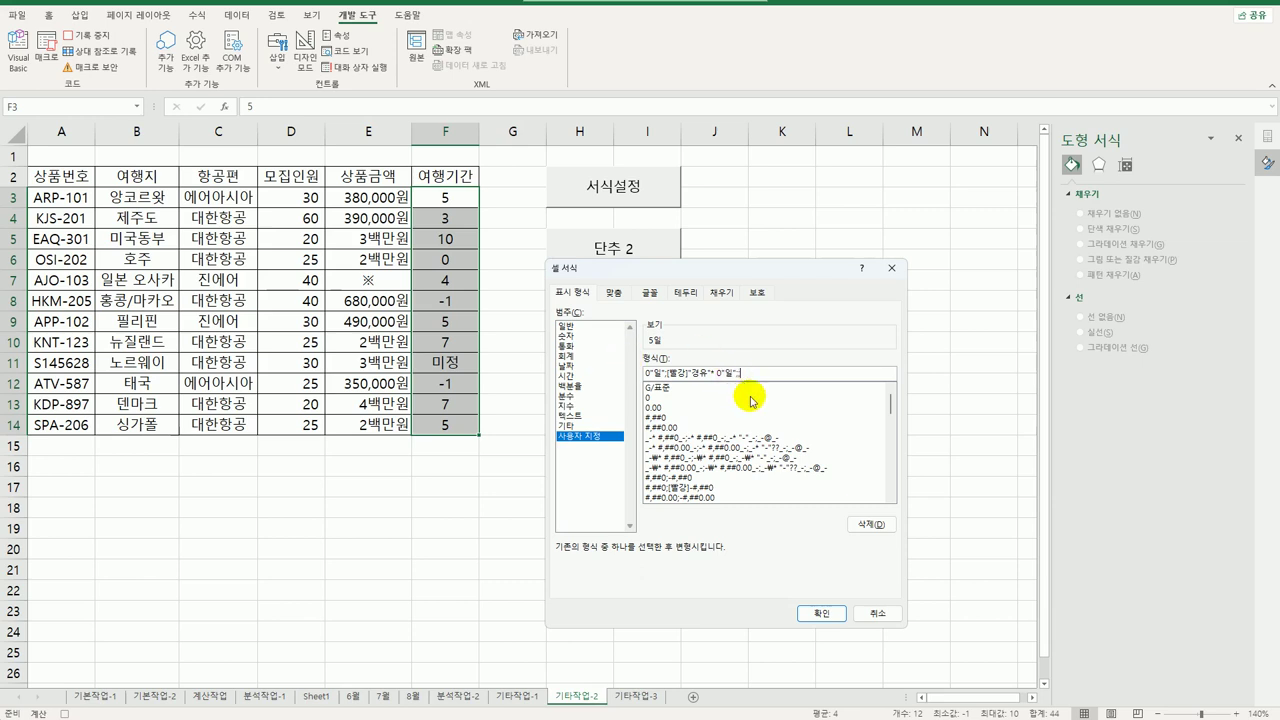
click(821, 614)
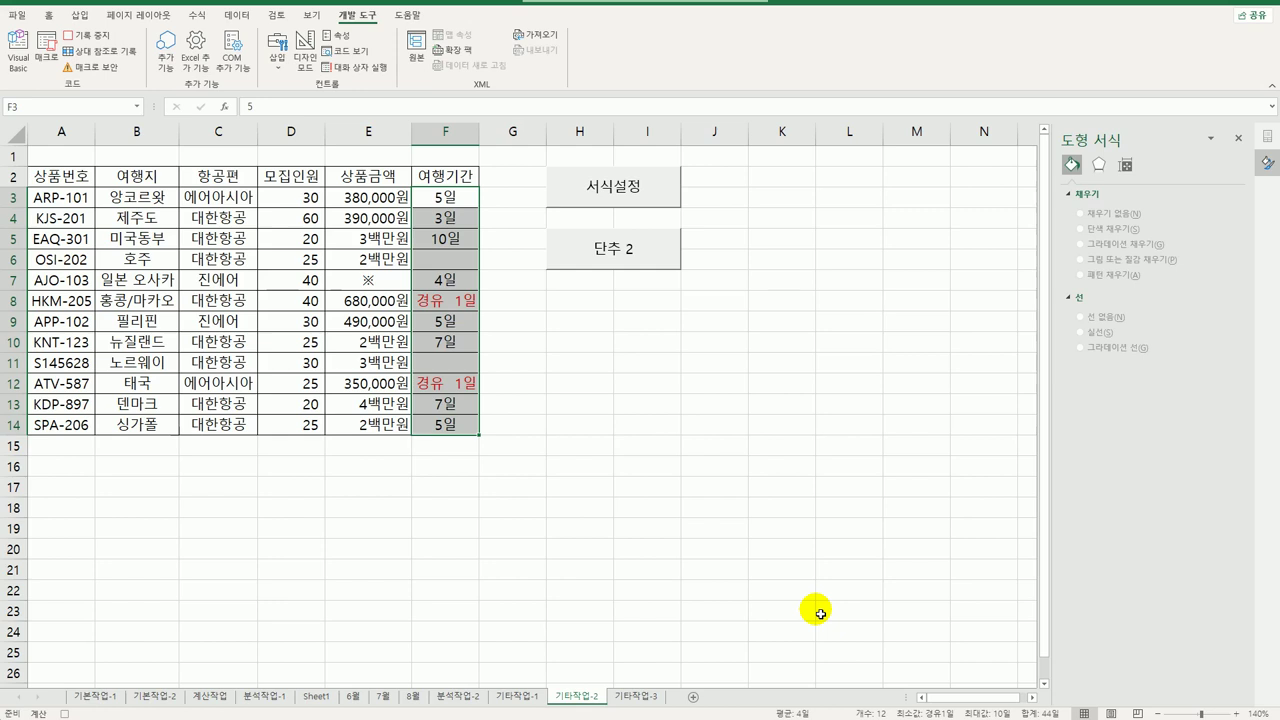
Insert an asterisk and space before the first 0"일" in the custom format of F3:F14, and stop the macro recording
right_click(462, 203)
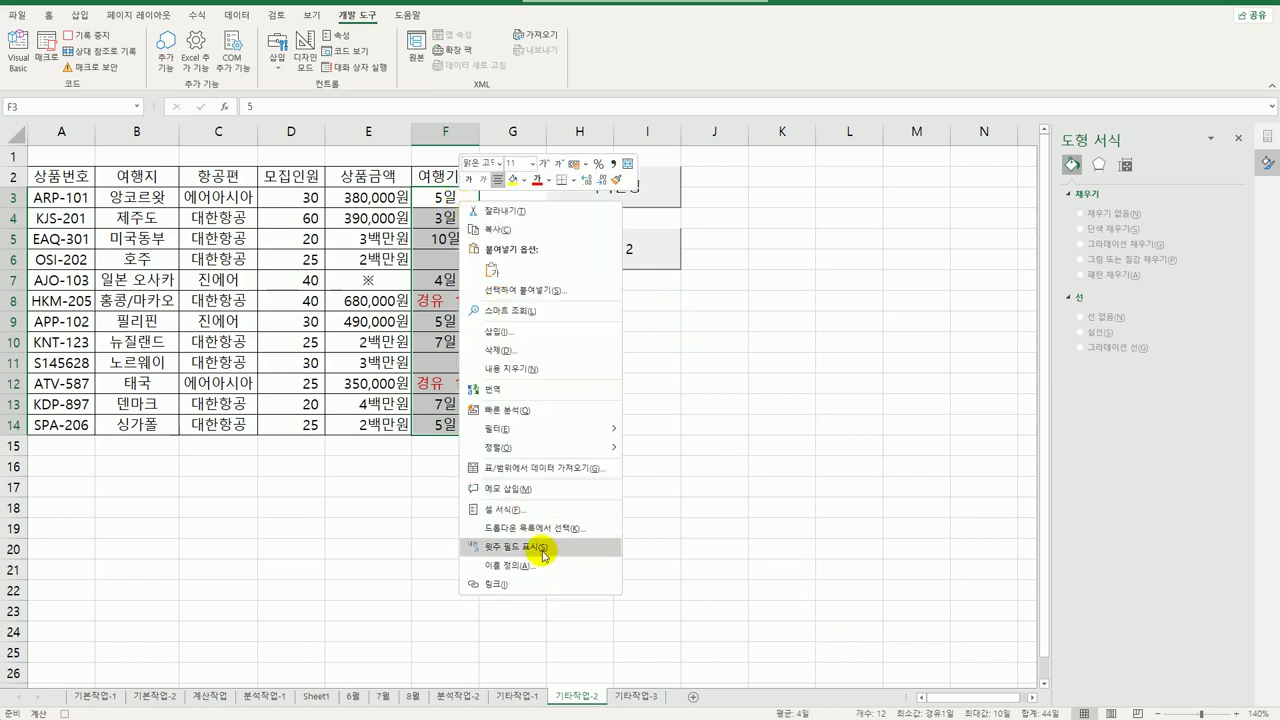
click(546, 509)
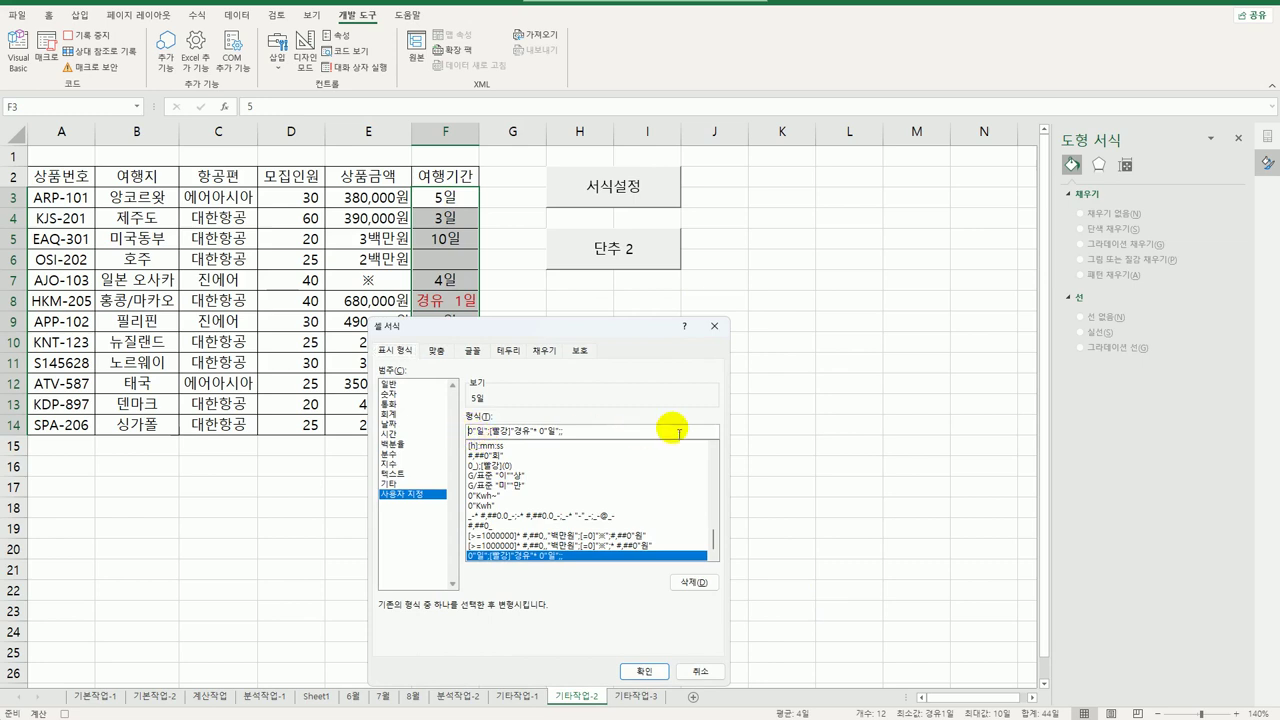
key(Delete)
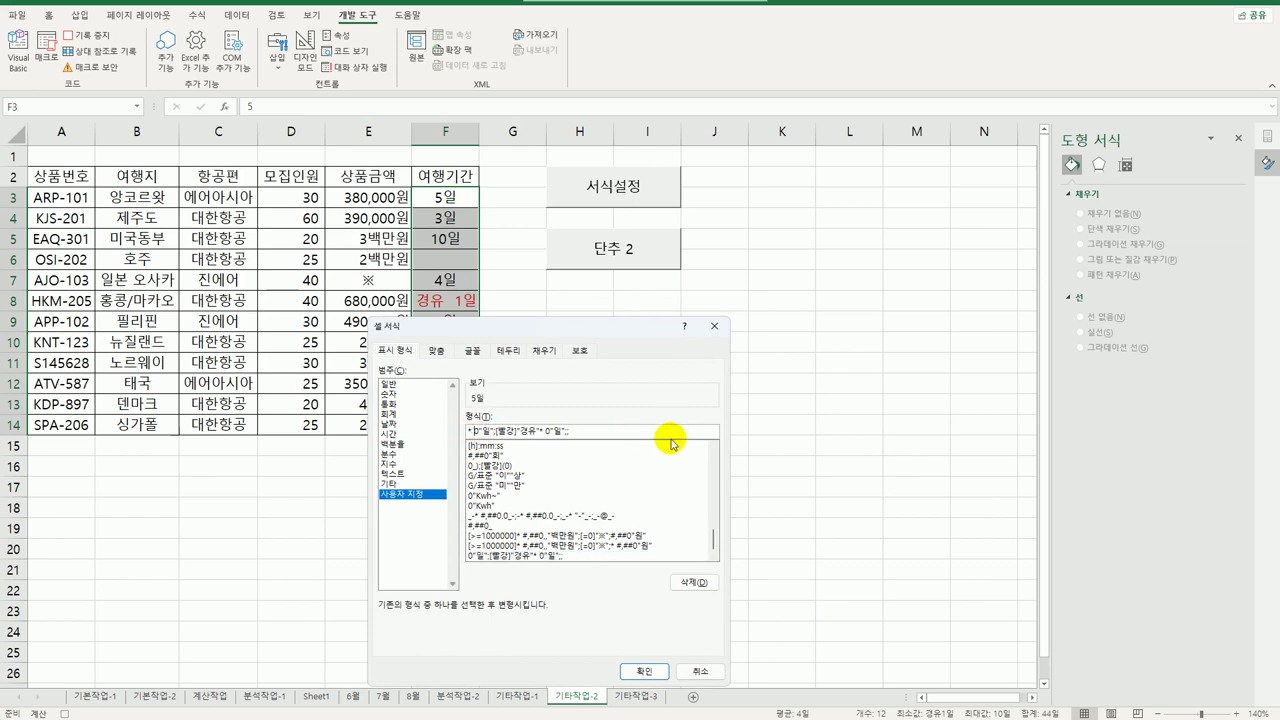
click(643, 671)
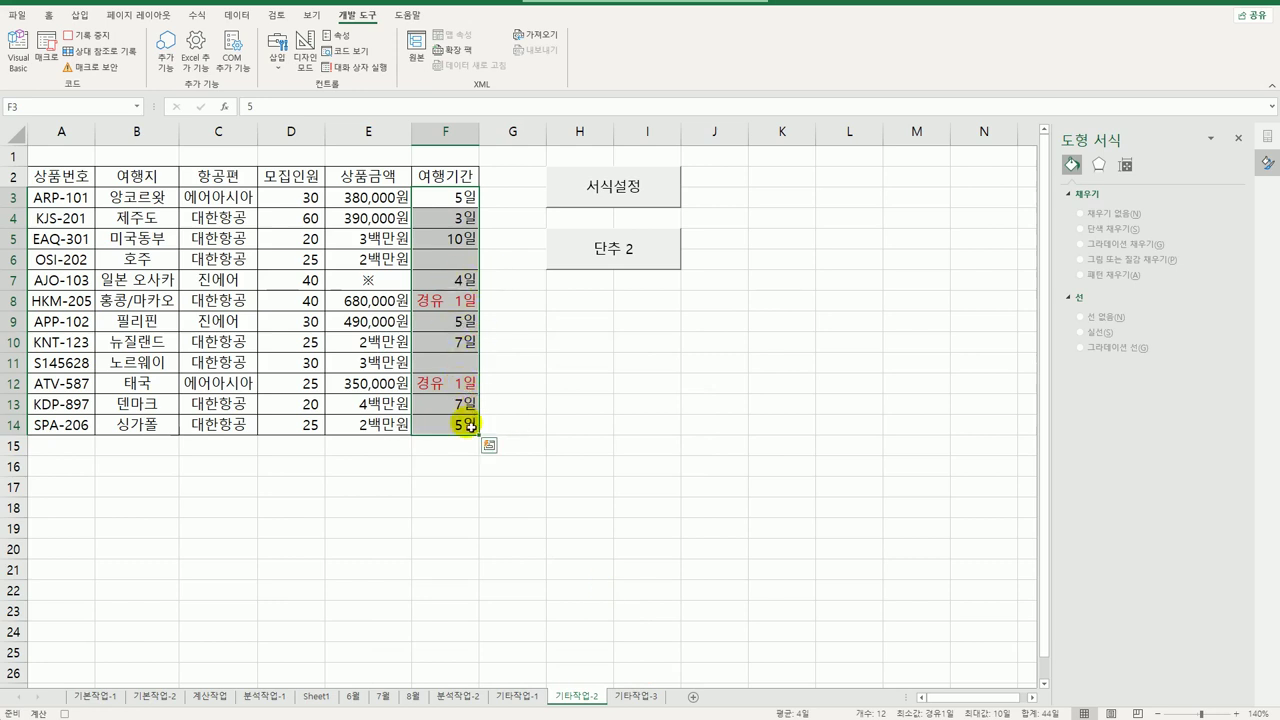
click(466, 425)
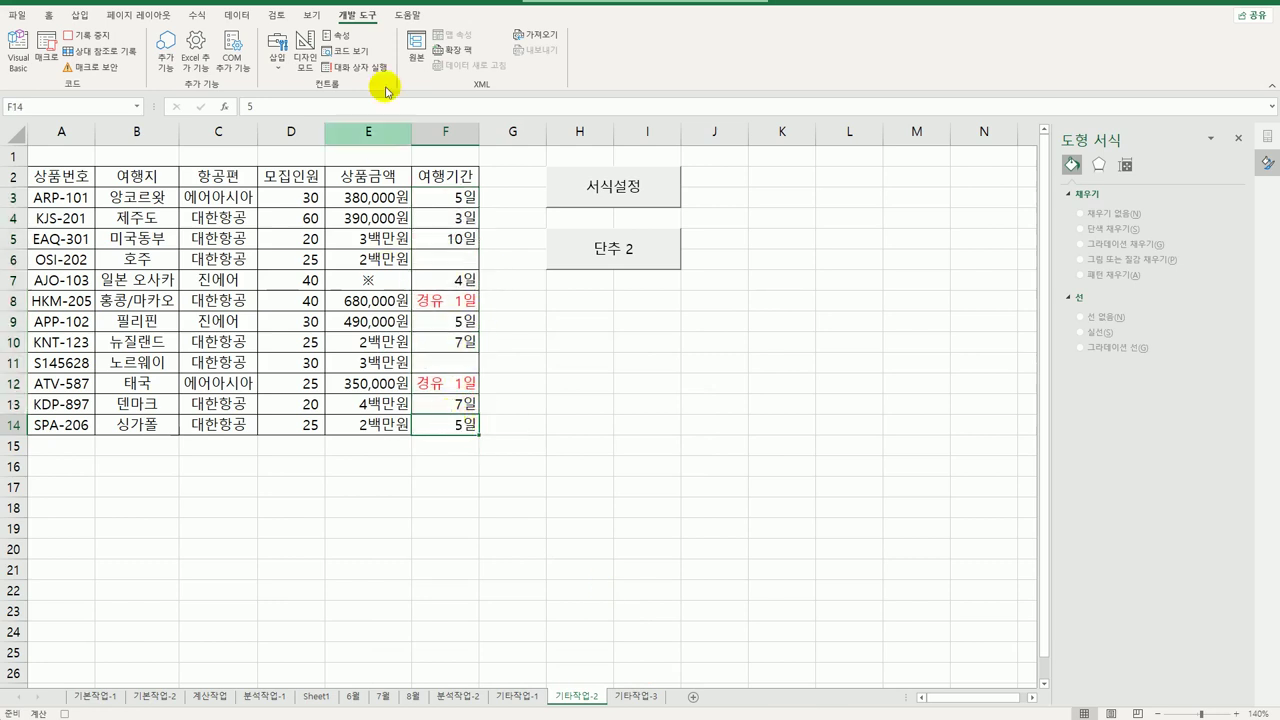
click(100, 35)
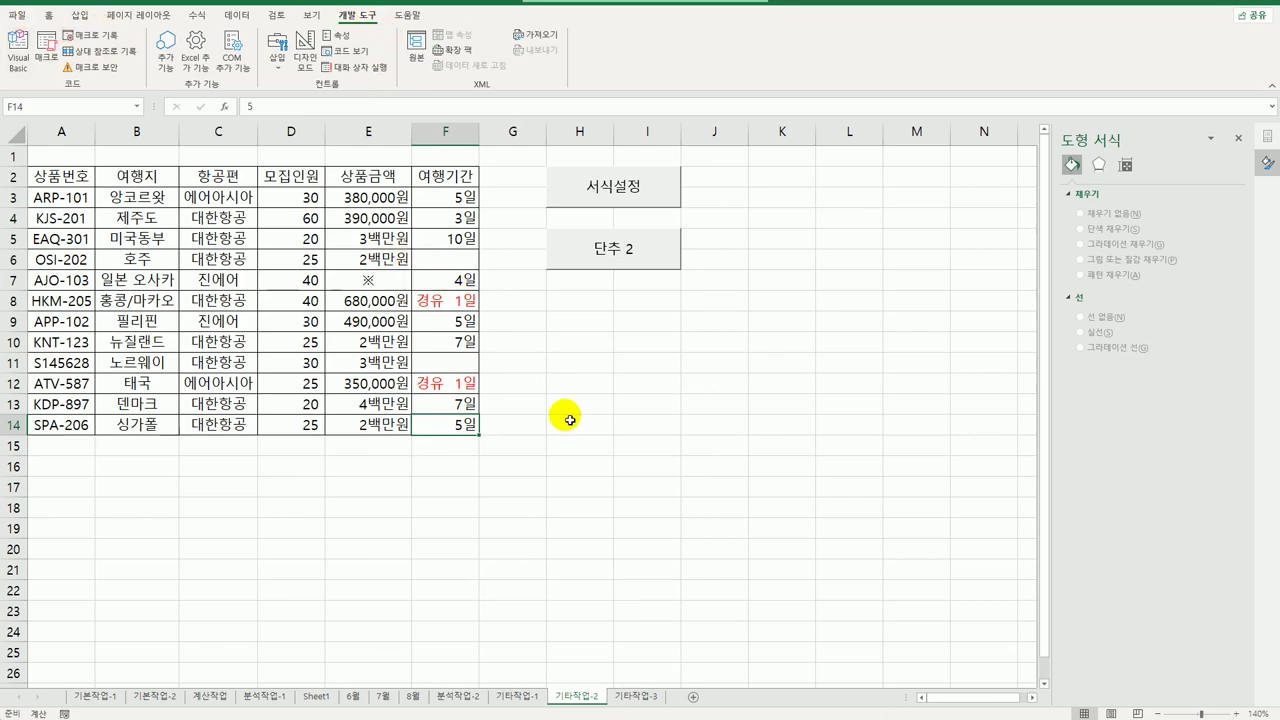
Change the text on the second macro button to 서식설정2
right_click(612, 265)
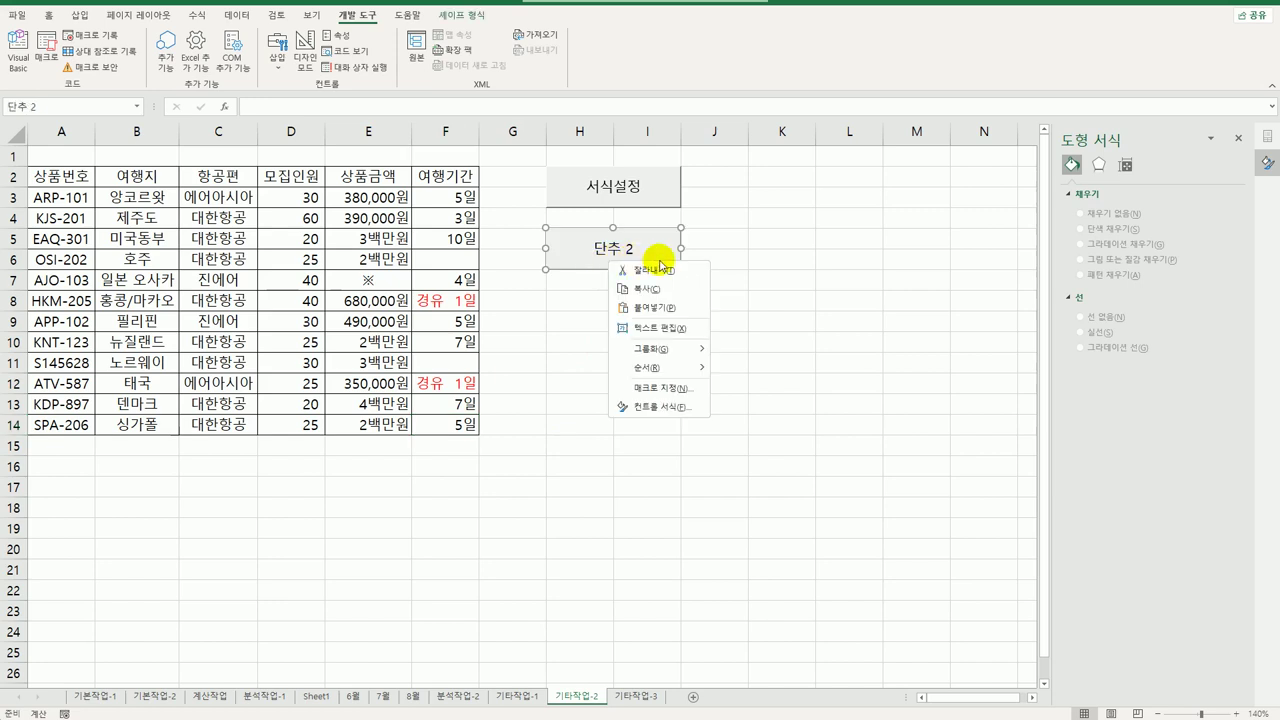
click(674, 328)
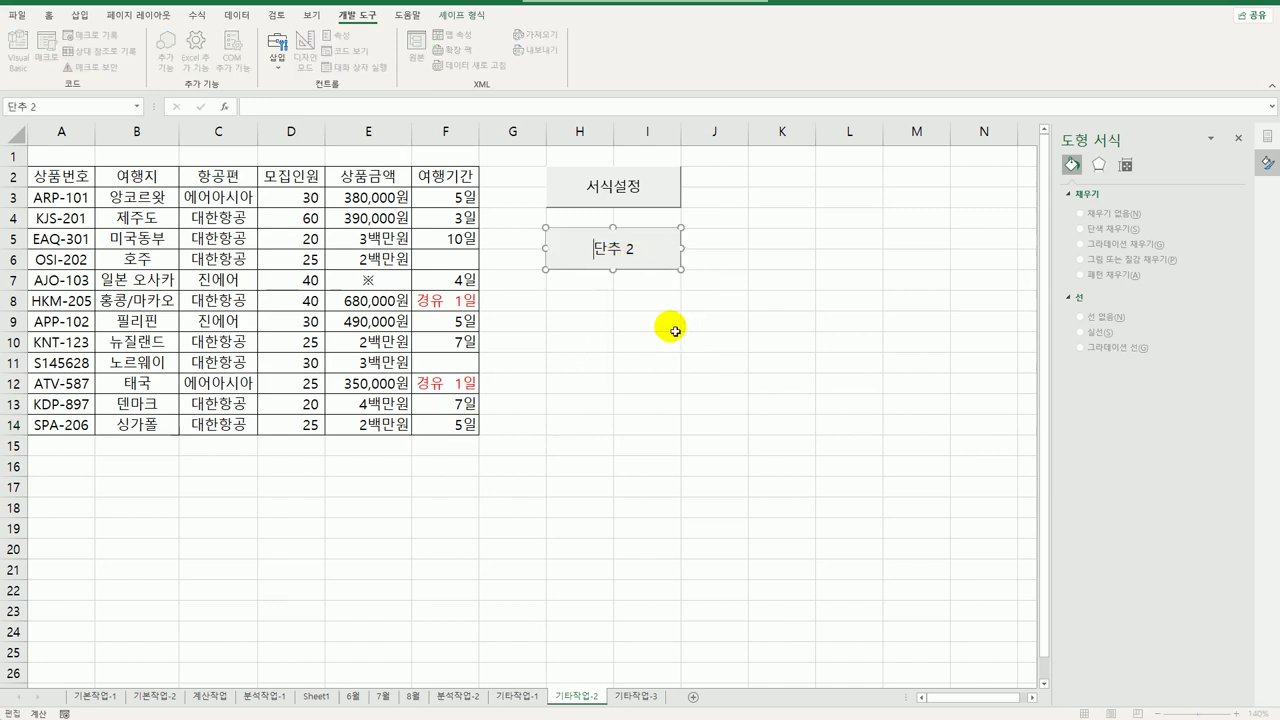
key(ctrl+a)
text(서식설정2)
click(686, 343)
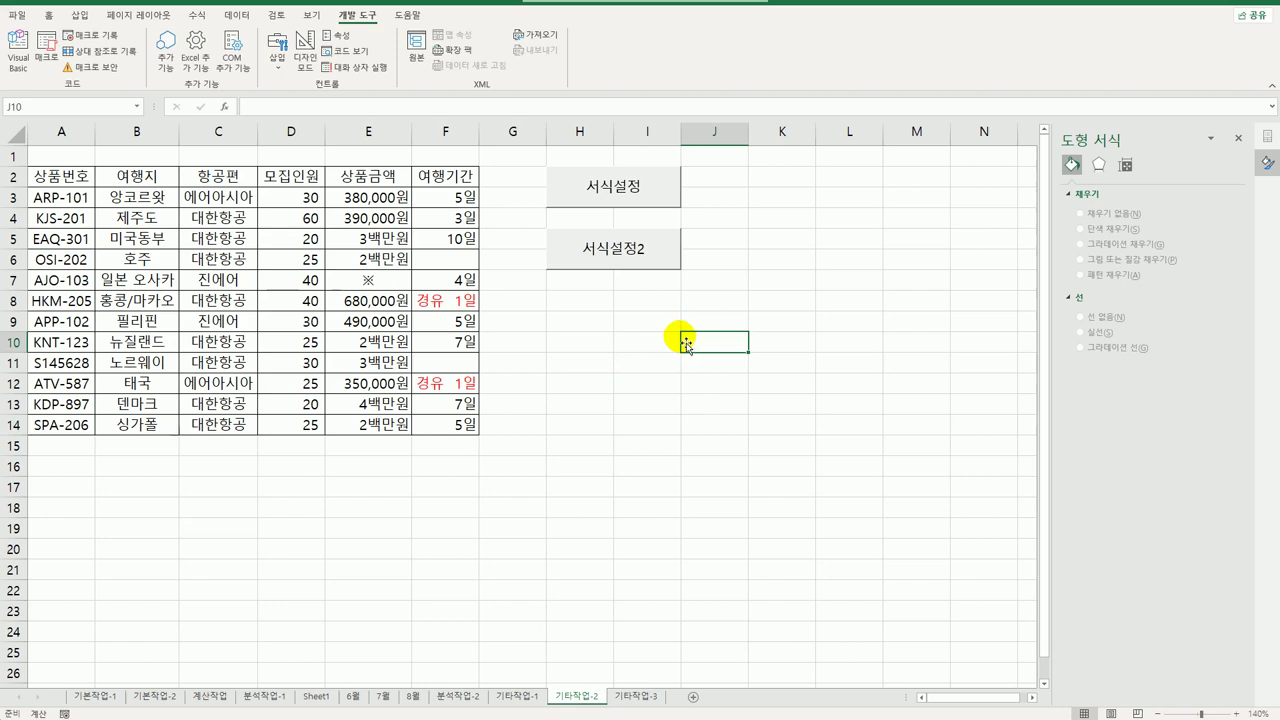
On sheet 기타작업-3, write 여행상품등록.Show in the click procedure of the 여행상품 button using design mode
click(638, 697)
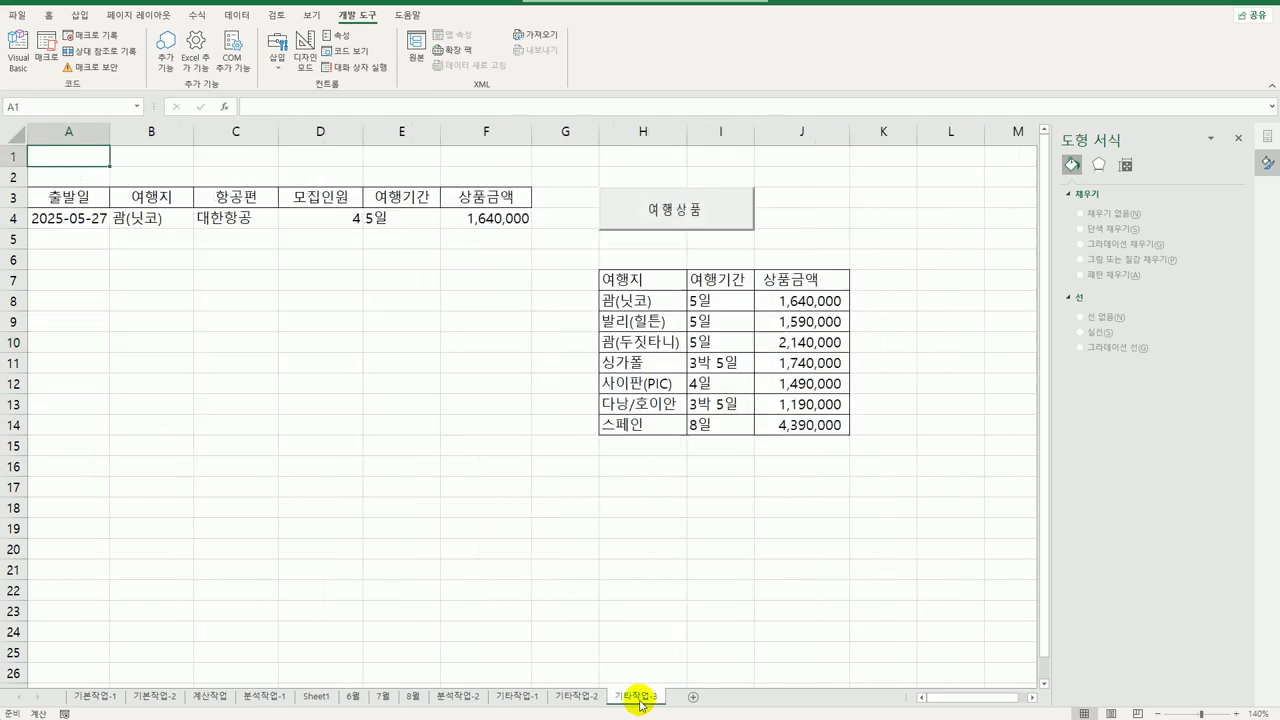
click(516, 530)
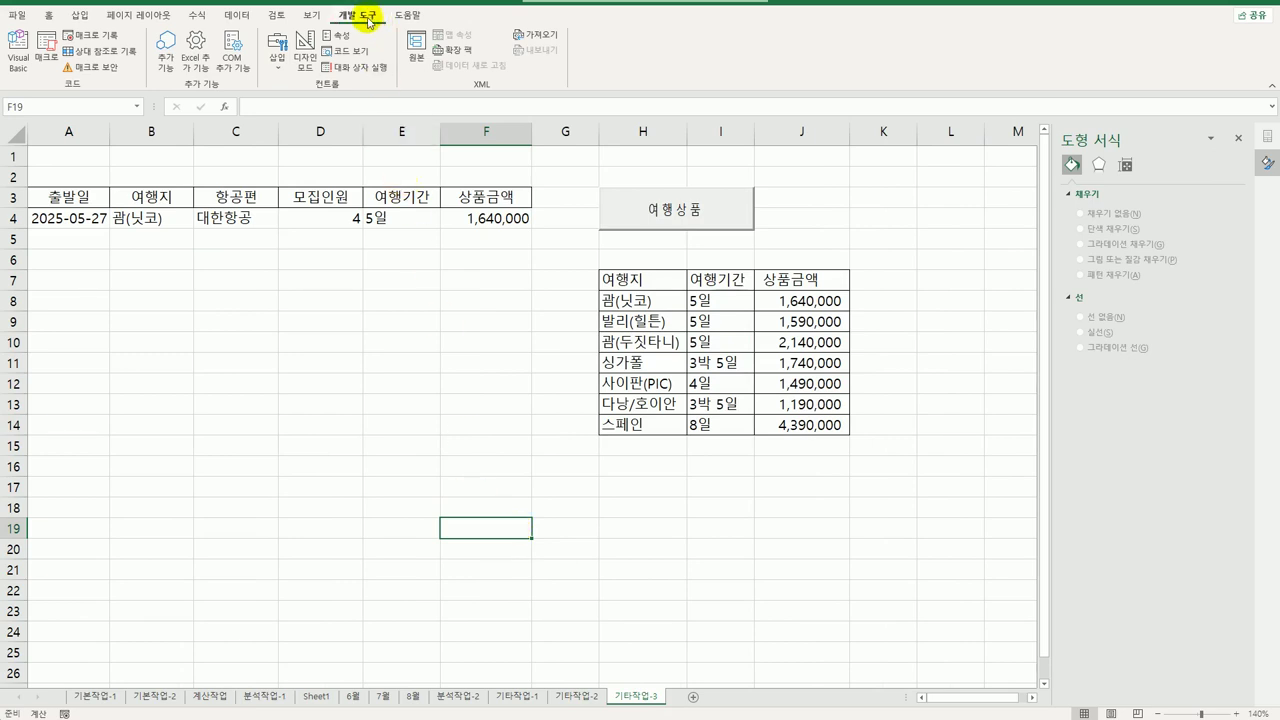
click(303, 66)
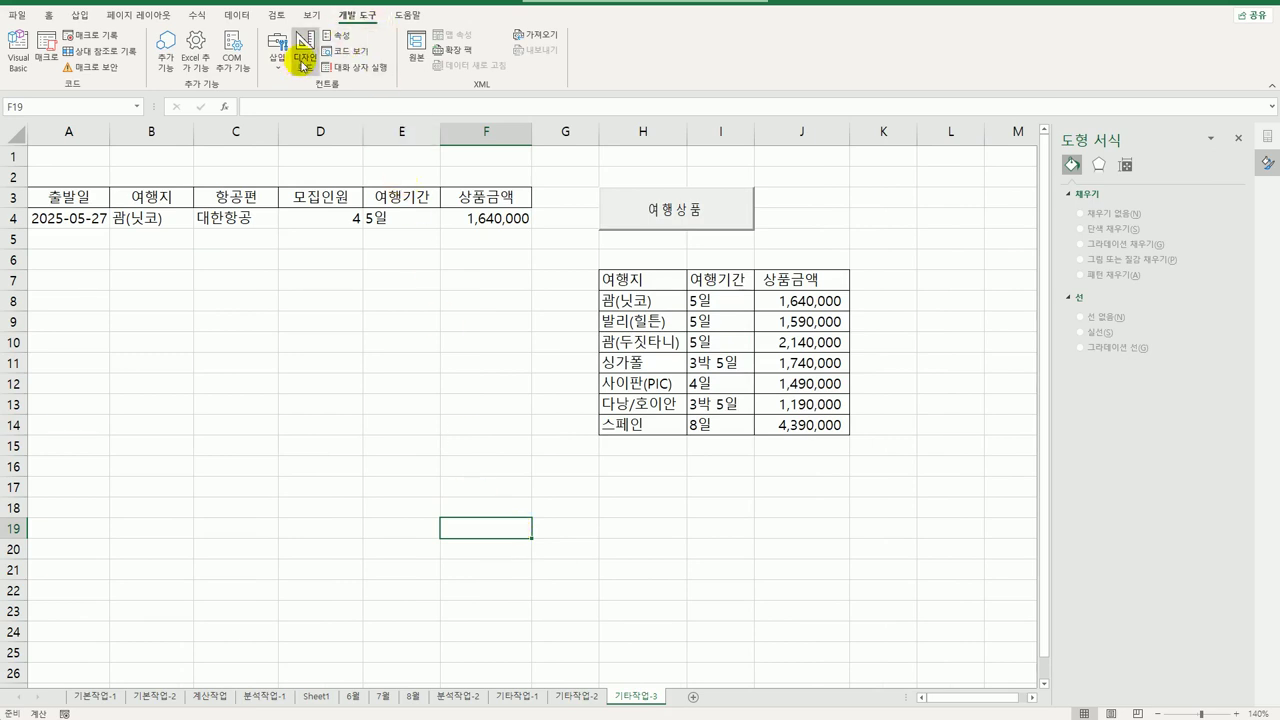
click(738, 214)
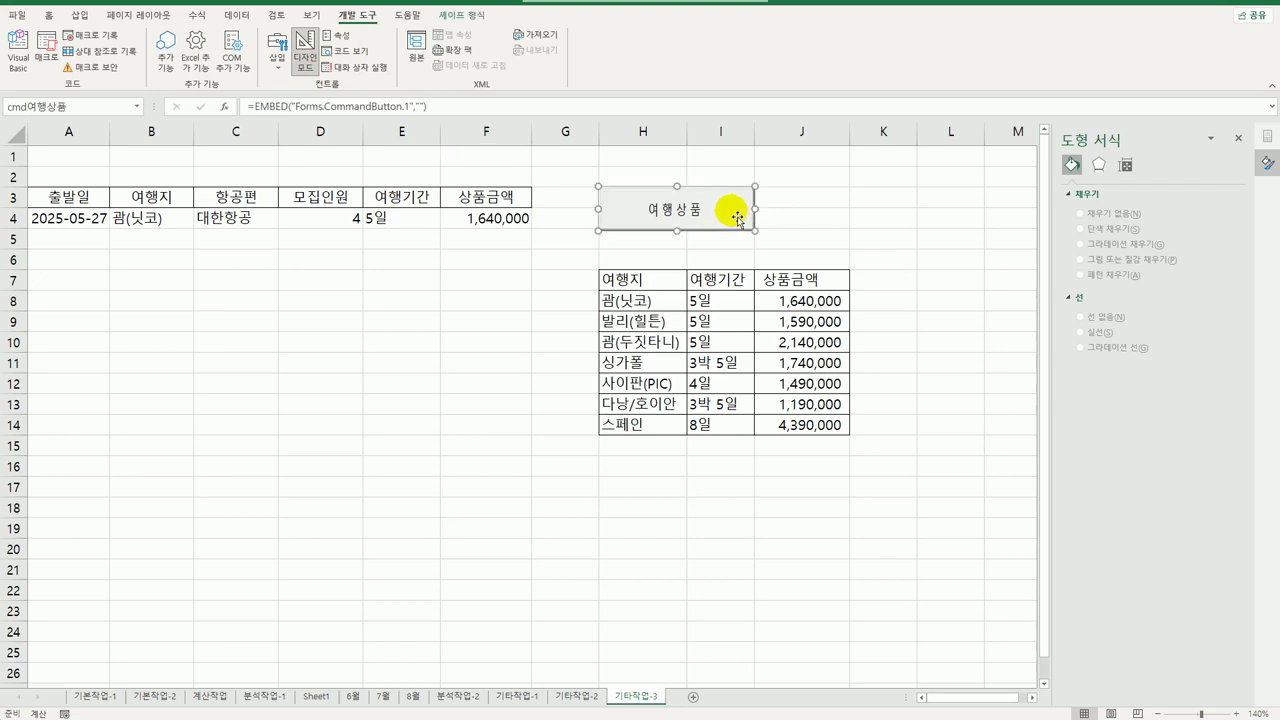
double_click(732, 214)
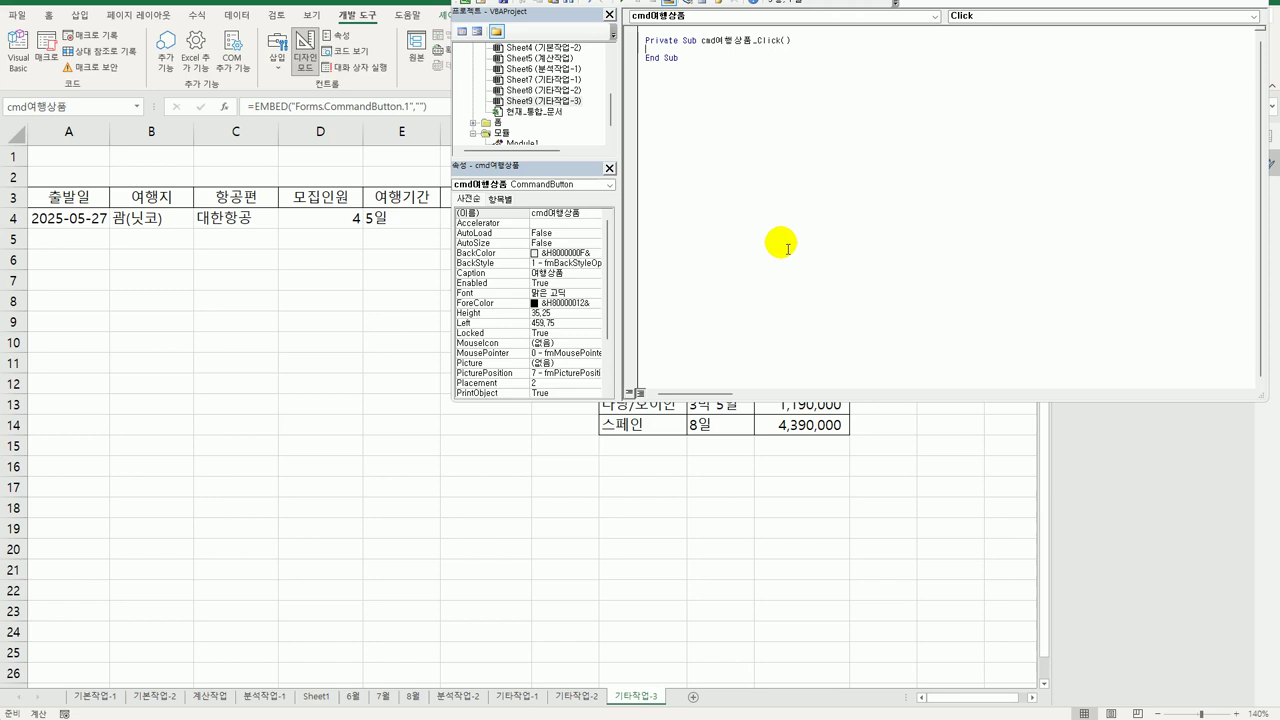
key(Tab)
text(ㅇ행)
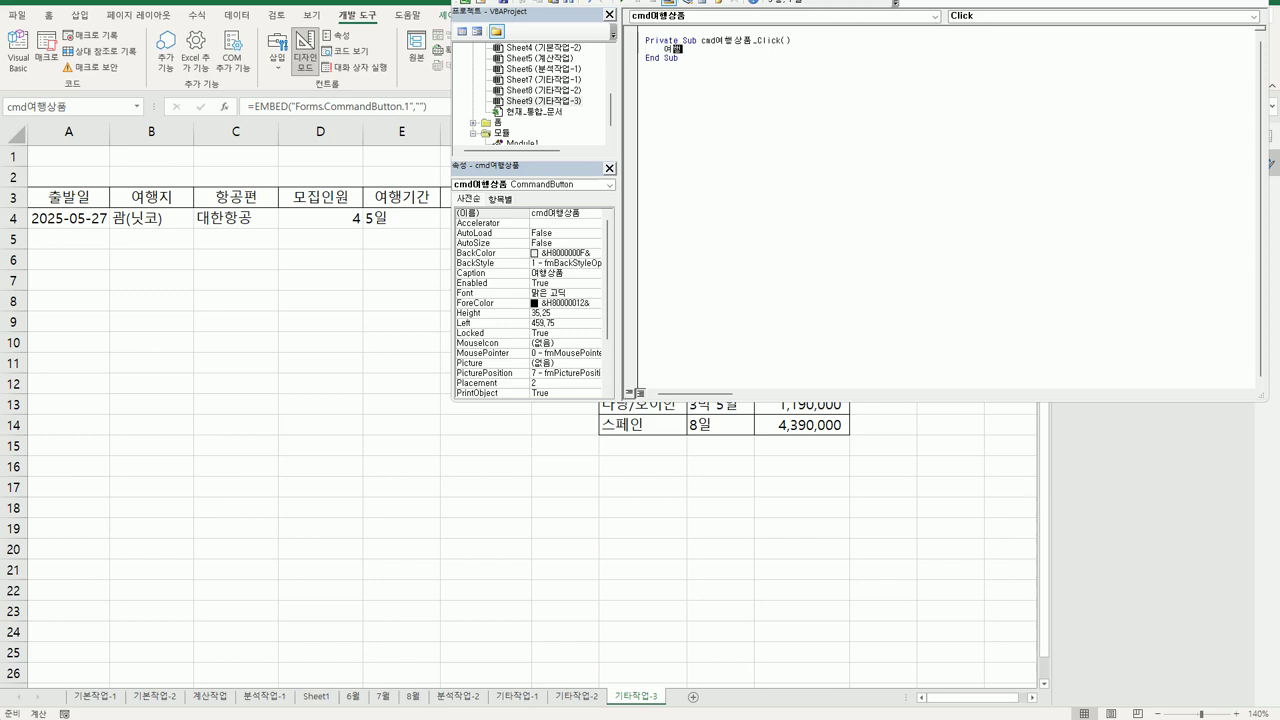
text(상품등록.Show)
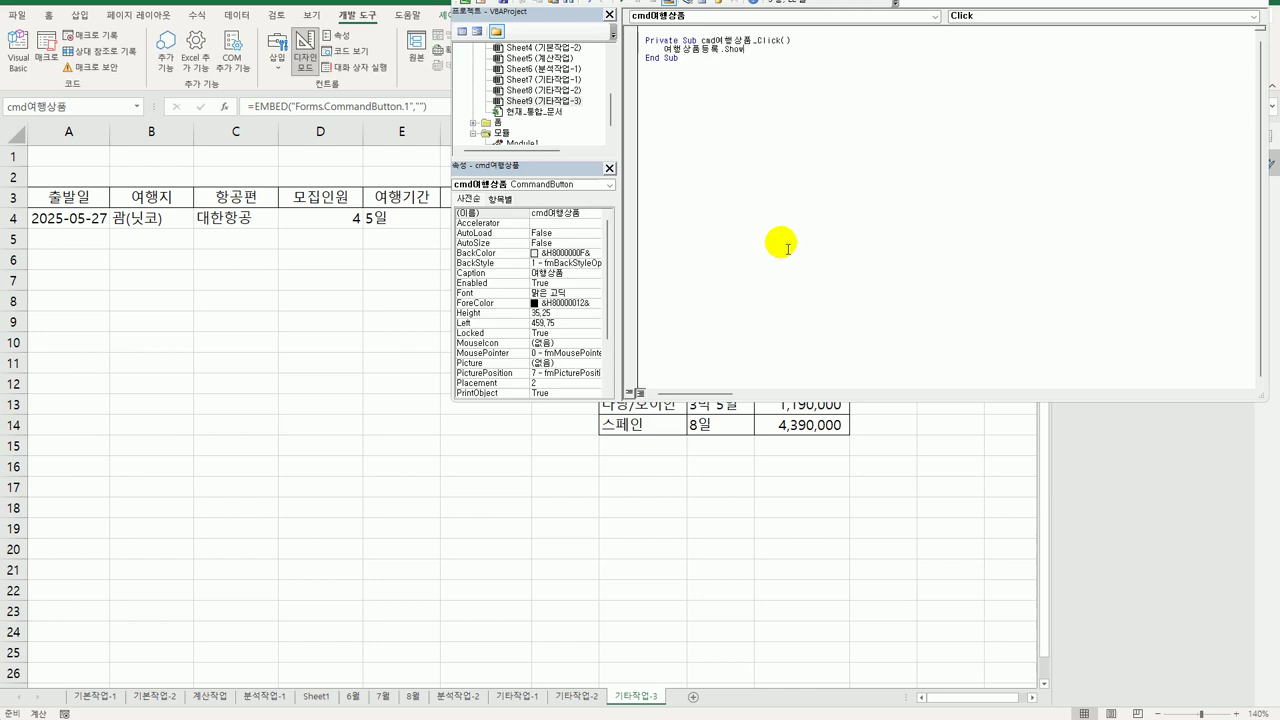
Open the code of the 여행상품등록 form and create its UserForm_Initialize procedure
double_click(493, 122)
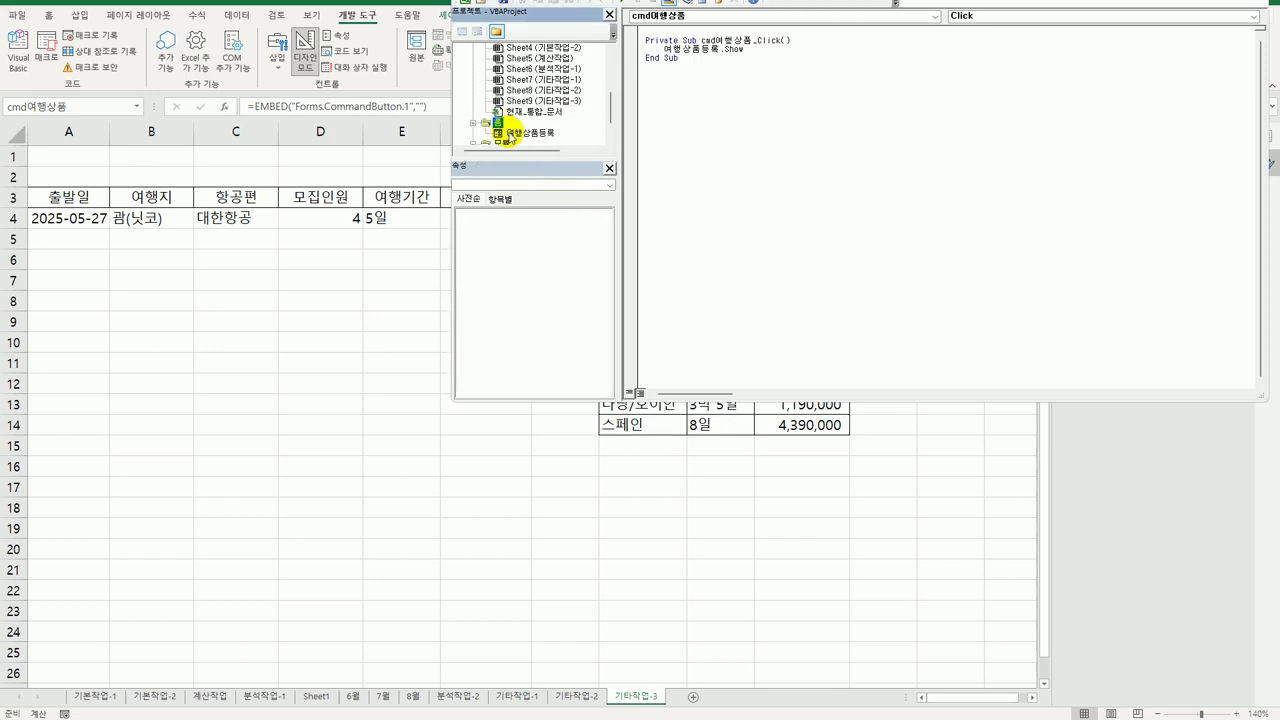
click(515, 133)
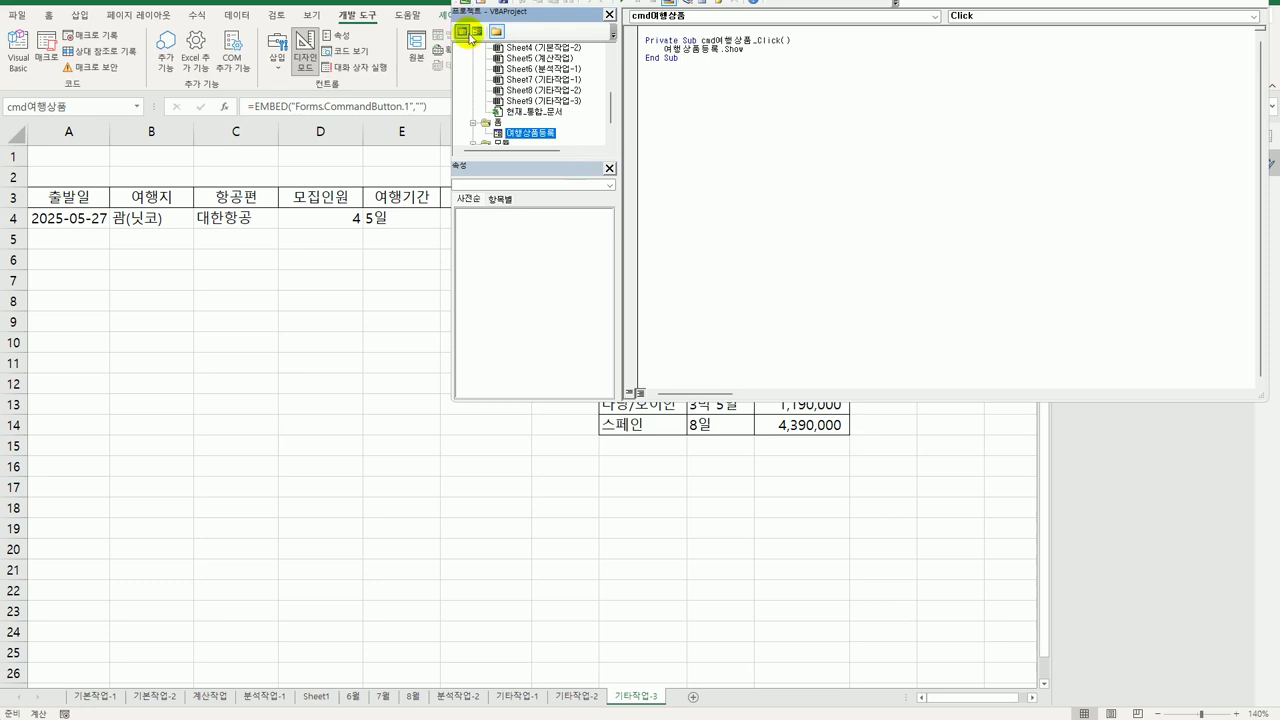
double_click(527, 133)
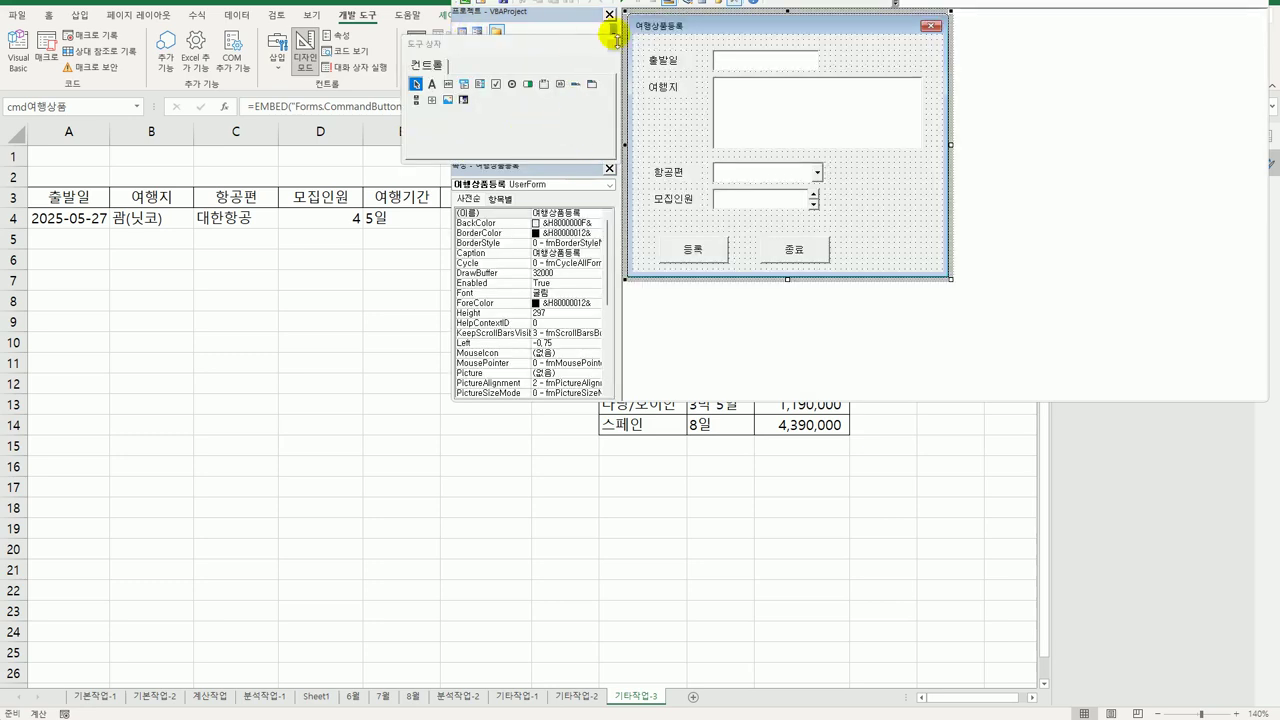
click(462, 31)
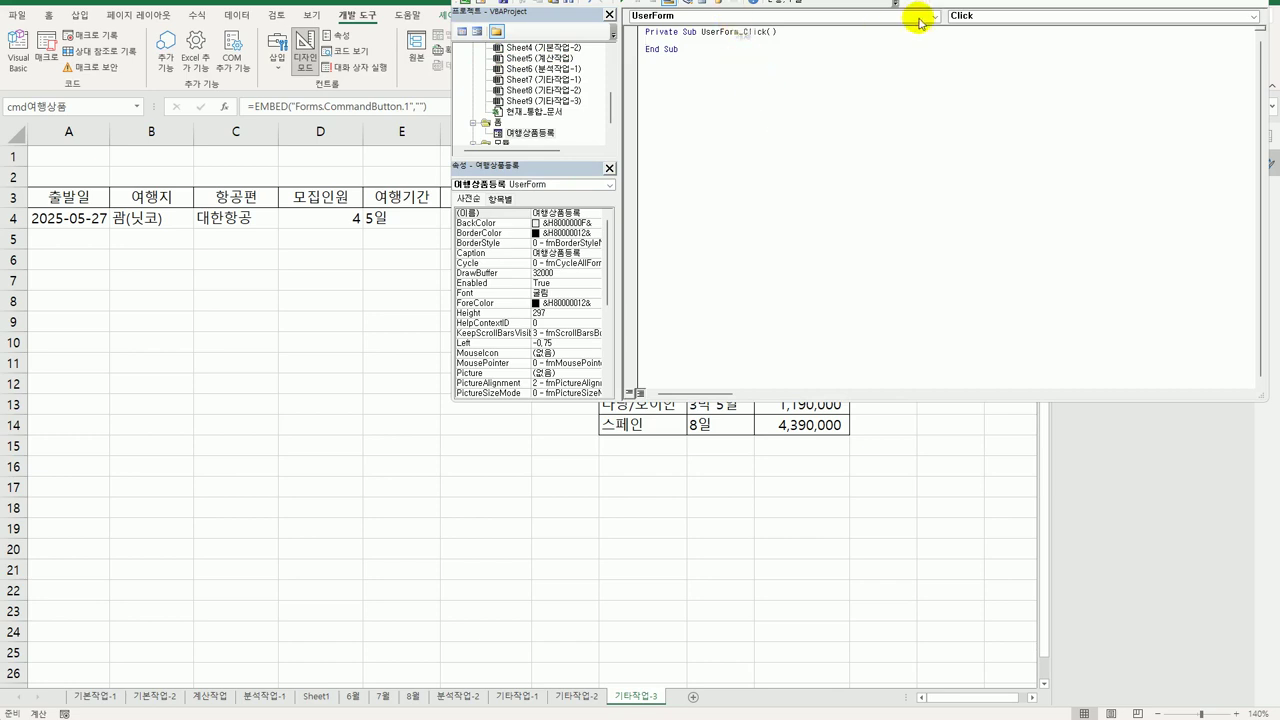
click(980, 15)
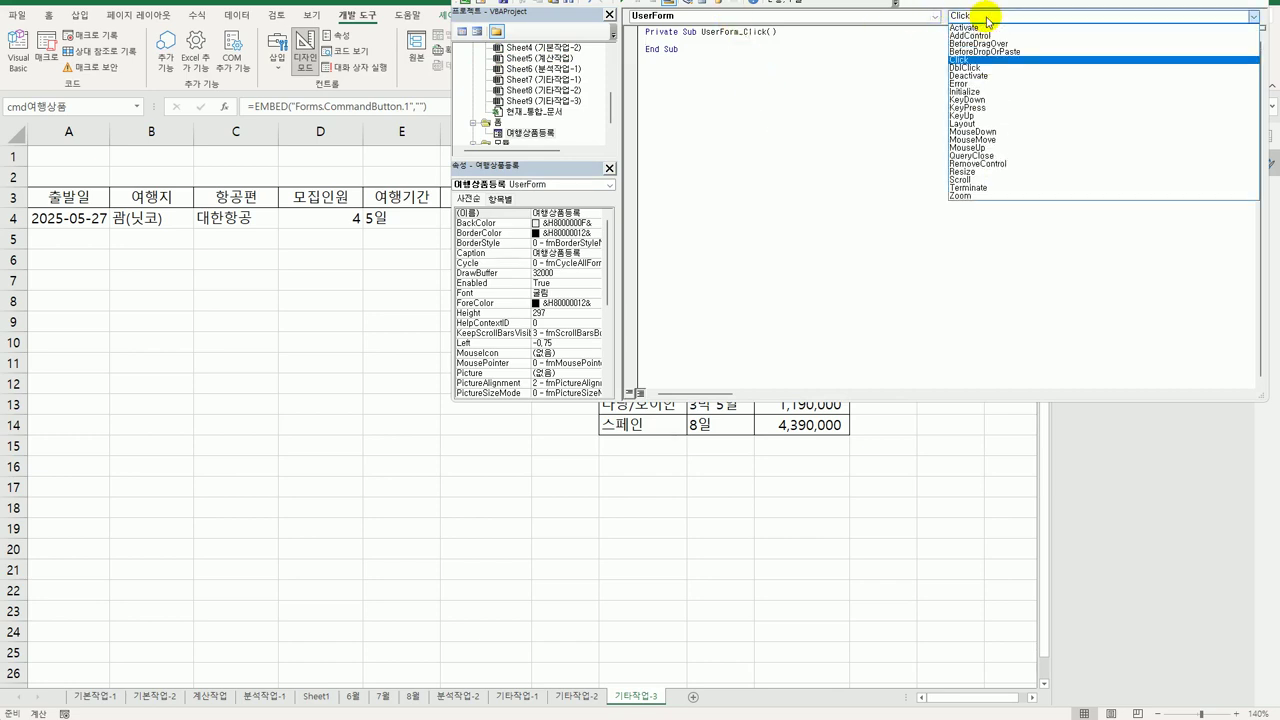
click(985, 92)
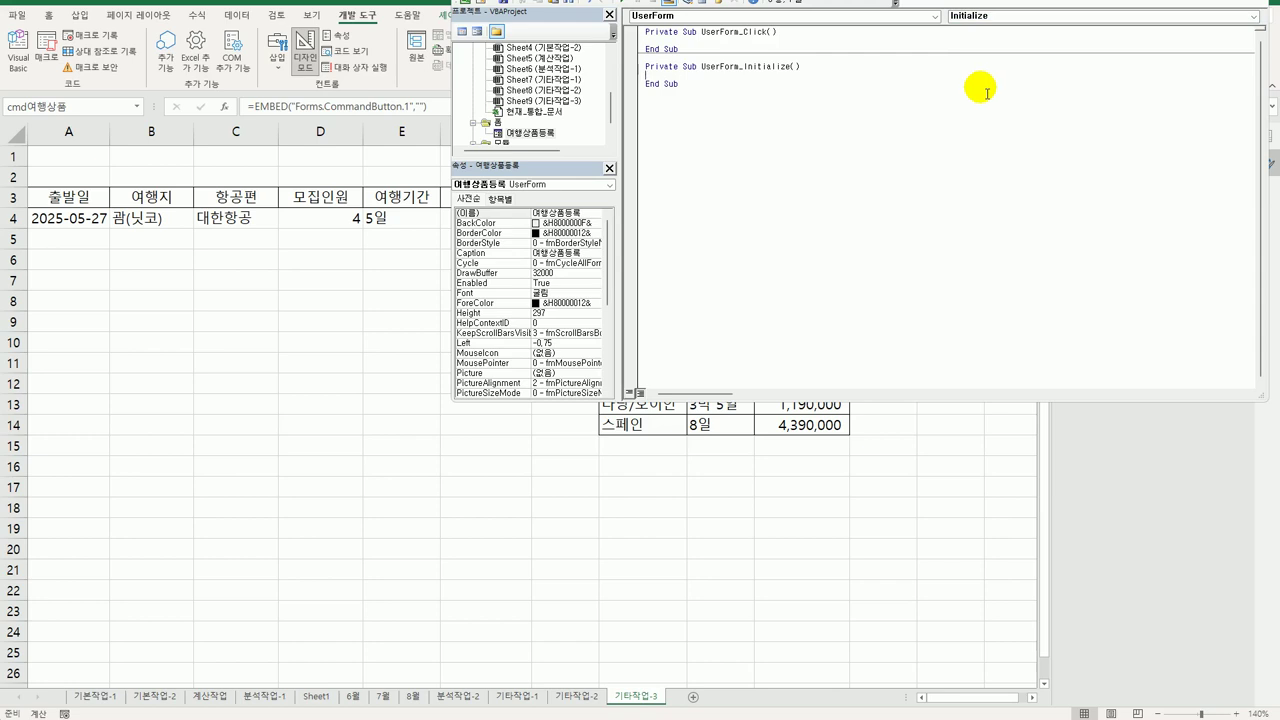
In UserForm_Initialize, write the line cmb항공편.AddItem "대한항공"
key(Tab)
text(cmb)
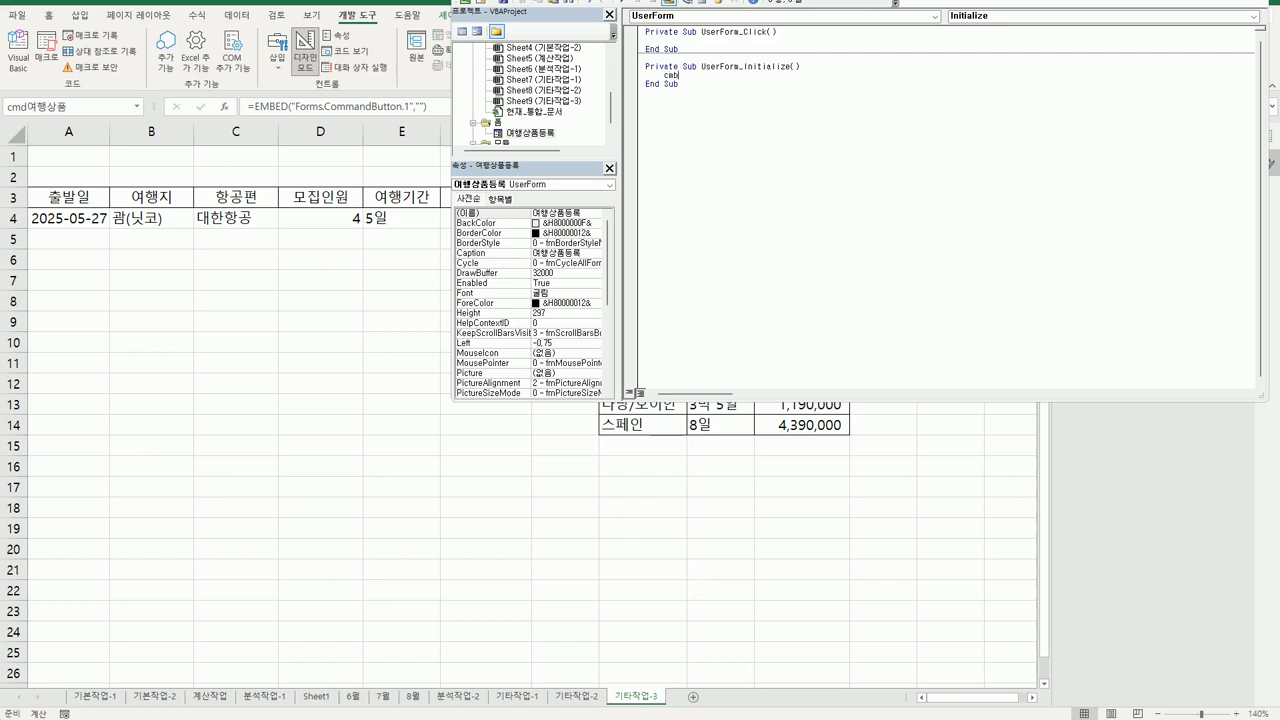
text(항공편.)
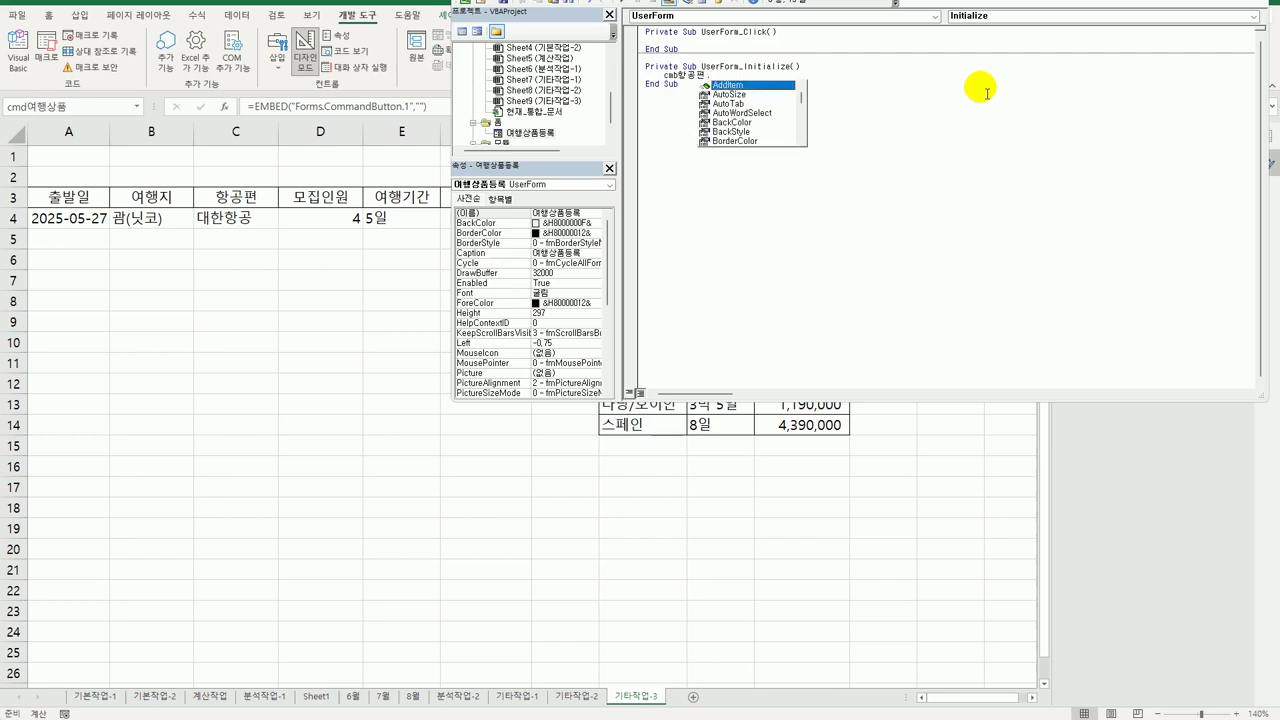
key(Tab)
text(")
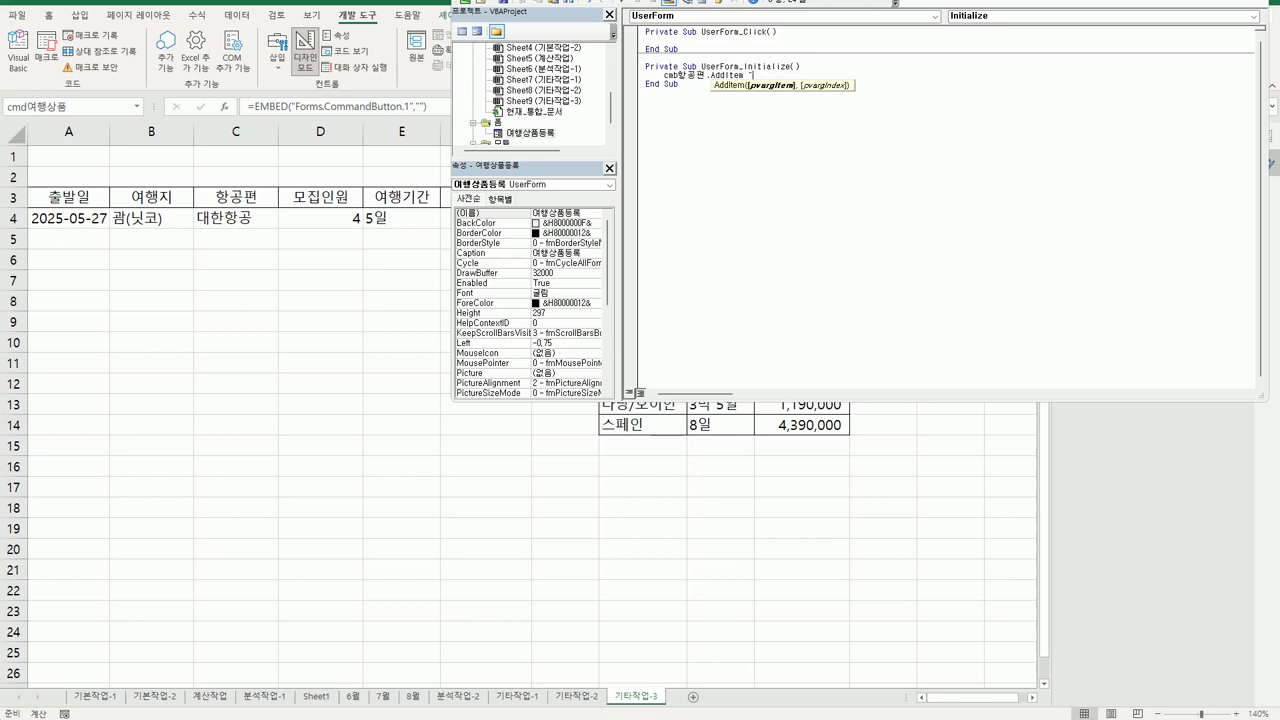
text(대한항공")
key(Return)
Copy the cmb항공편.AddItem "대한항공" line three times below the original
key(Up)
key(shift+End)
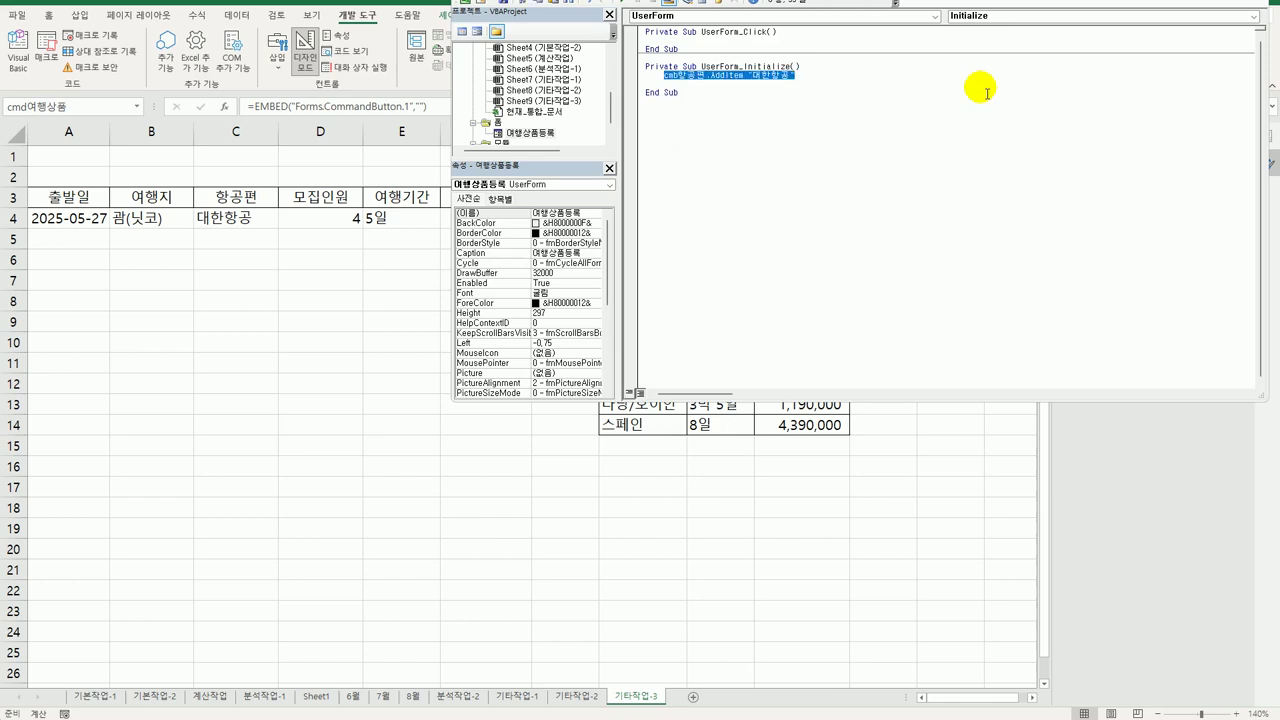
key(ctrl+c)
key(Down)
key(ctrl+v)
key(Return)
key(ctrl+v)
key(Return)
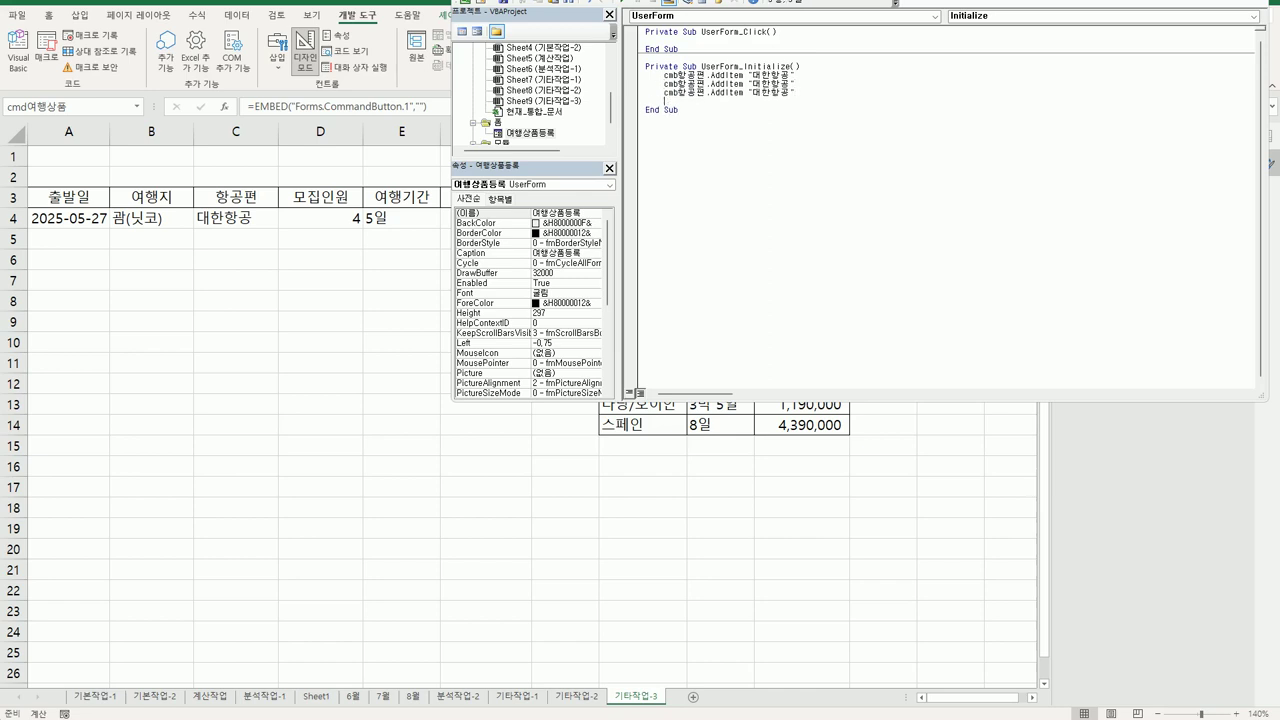
key(ctrl+v)
Change the three copied AddItem values to 진에어, 제주항공 and 티웨이항공, and insert a blank line above the AddItem block
key(Up)
key(Left)
key(shift+Left)
key(shift+Left)
key(shift+Left)
key(shift+Left)
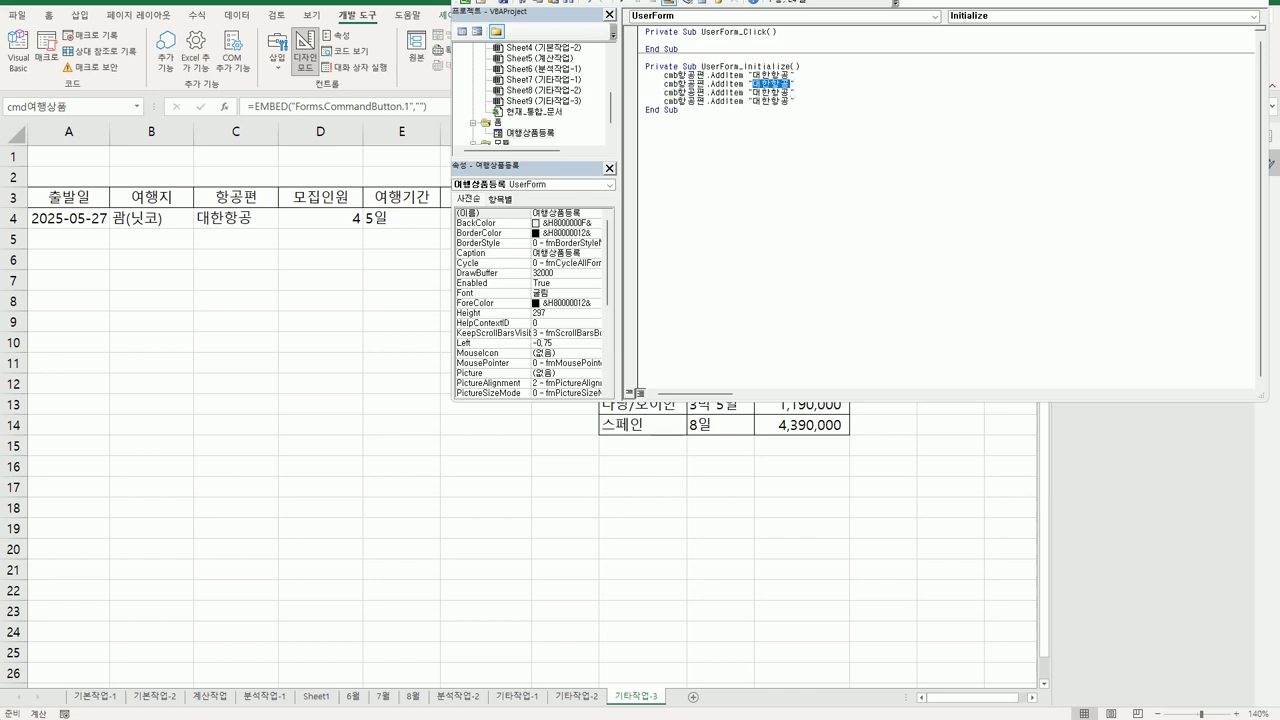
text(진에어)
key(Down)
key(Left)
key(Left)
key(Left)
key(shift+Right)
key(shift+Right)
key(shift+Right)
key(shift+Right)
text(제주항공)
key(shift+Left)
key(shift+Left)
key(shift+Left)
key(shift+Left)
text(티웨이항공)
key(Return)
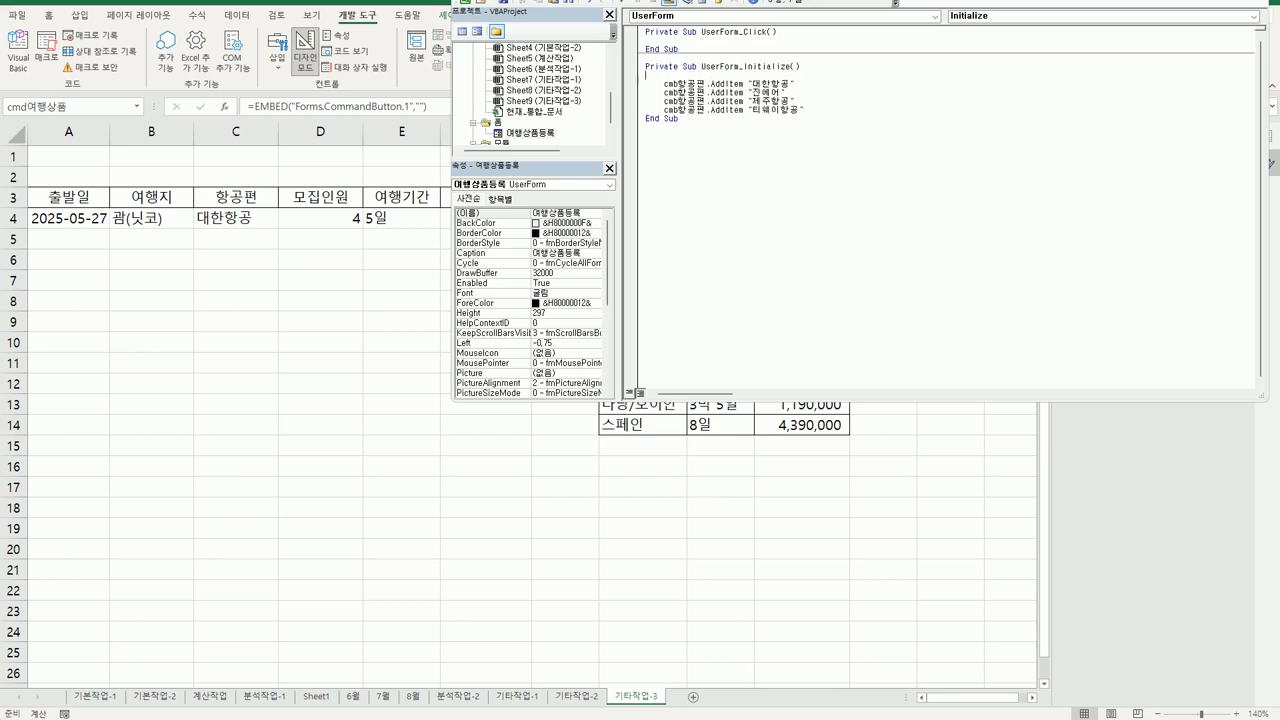
Below the AddItem lines, set lst여행지.RowSource to "H7:J14" and lst여행지.ColumnCount to 3
click(803, 110)
key(Return)
key(Return)
text(lst여행지.)
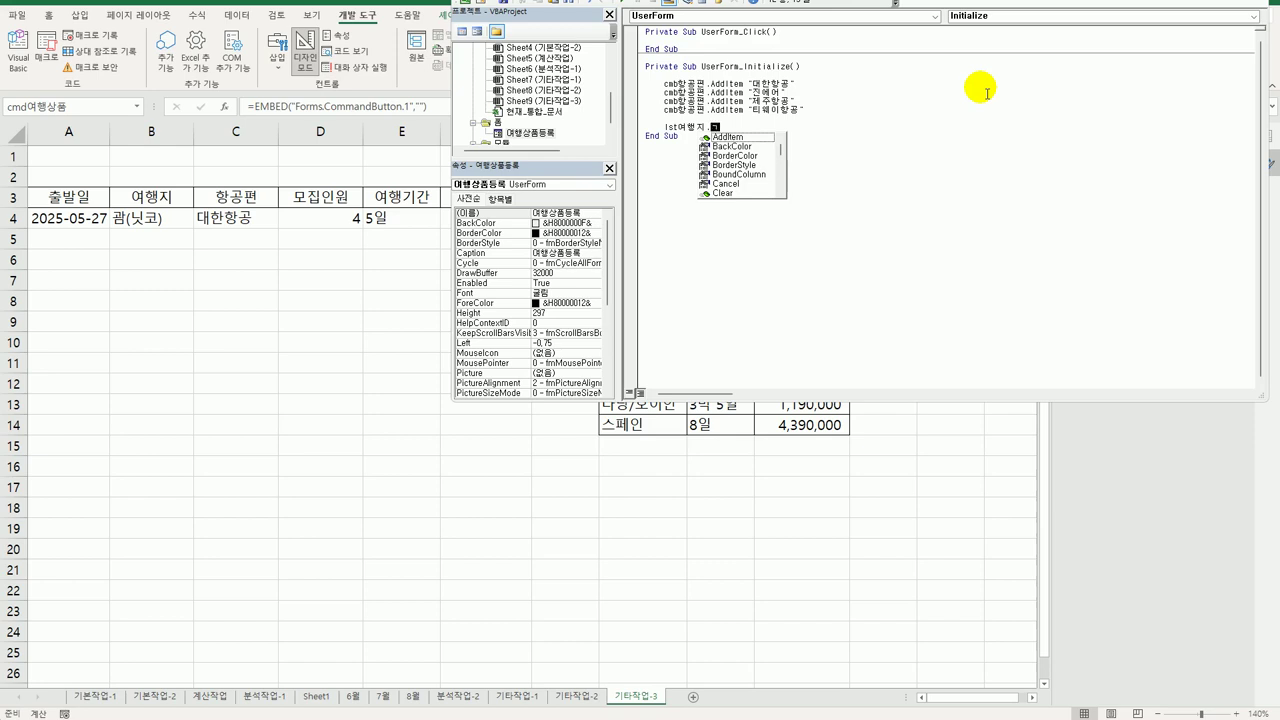
text(RowSource = )
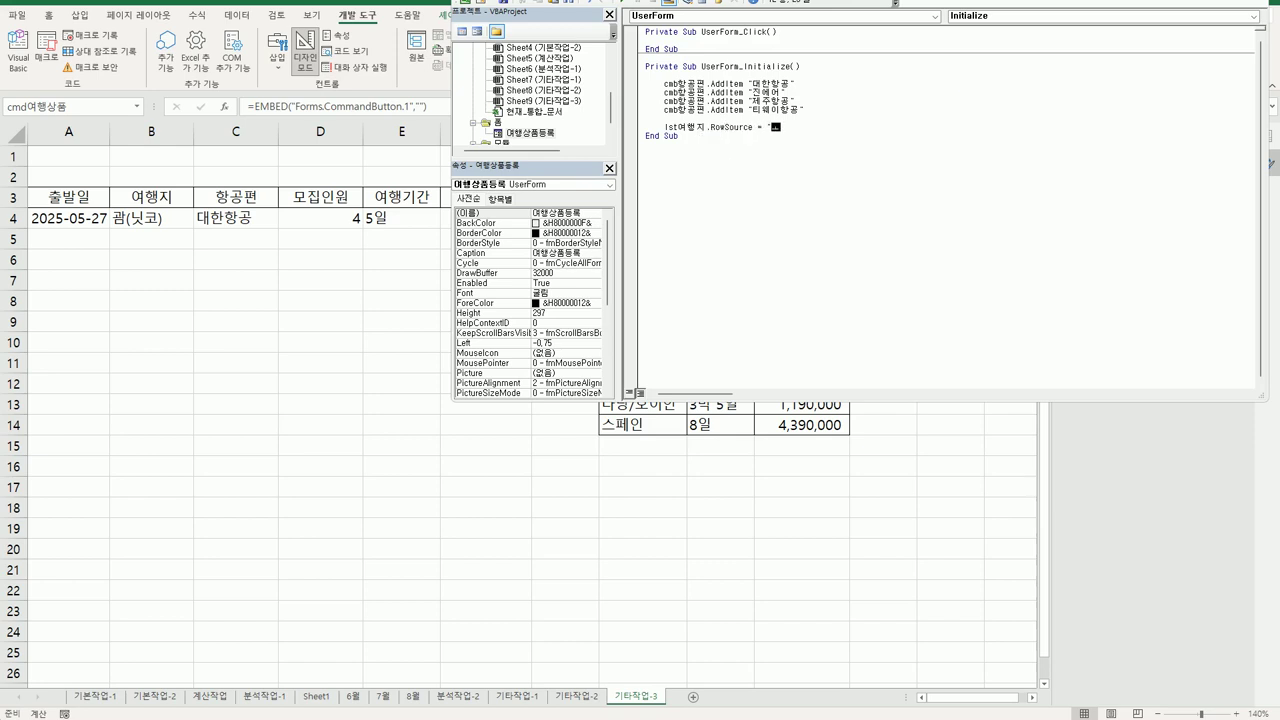
text("H7:J14")
key(Return)
text(lst여행지.)
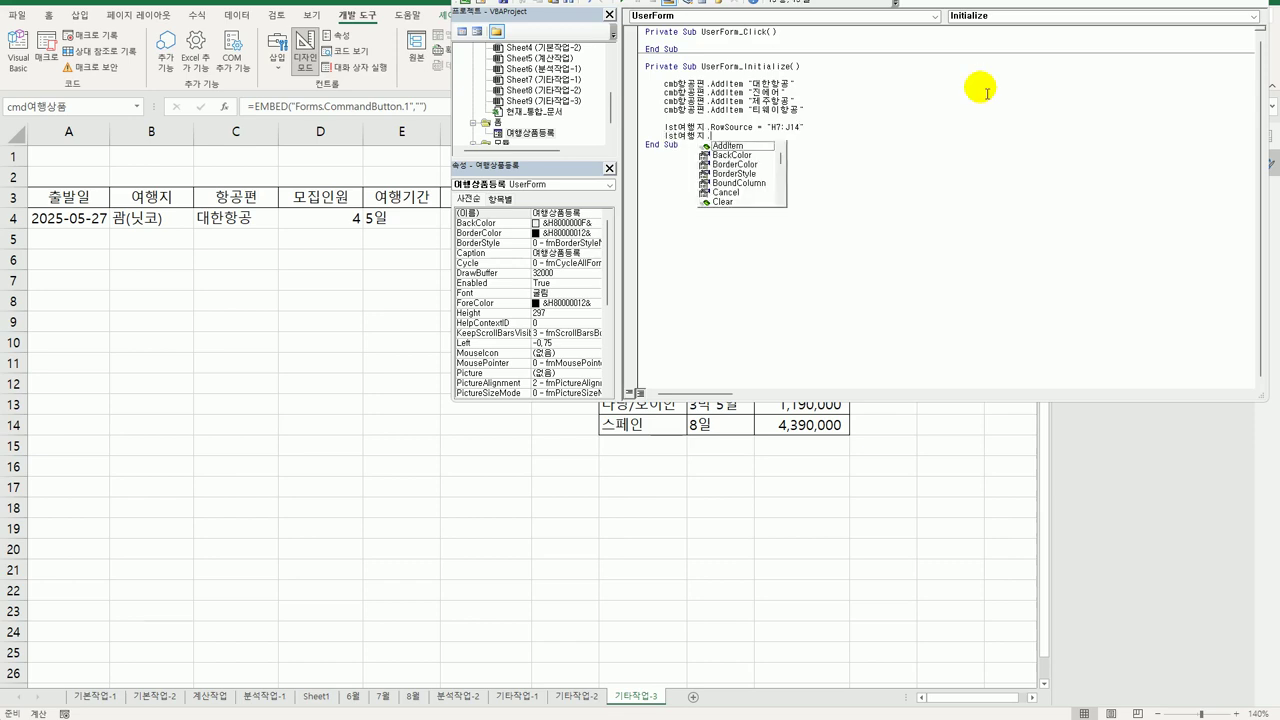
text(columnCount =3)
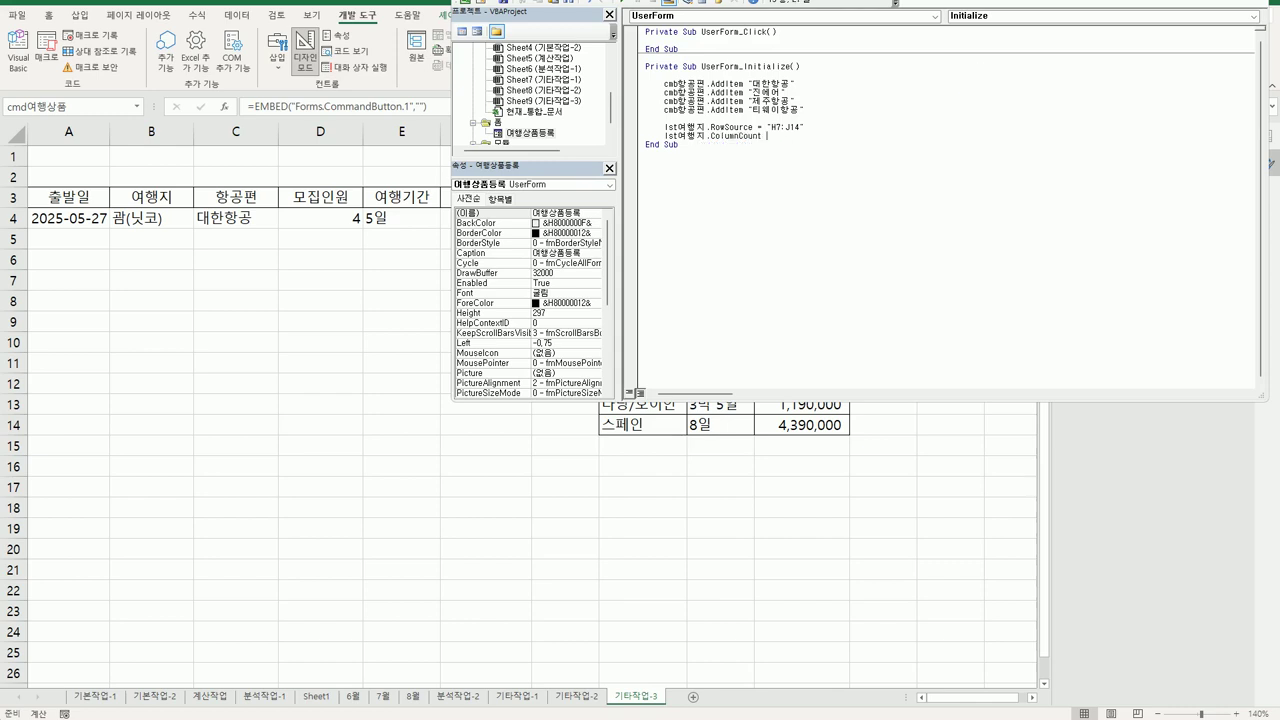
key(Return)
key(Return)
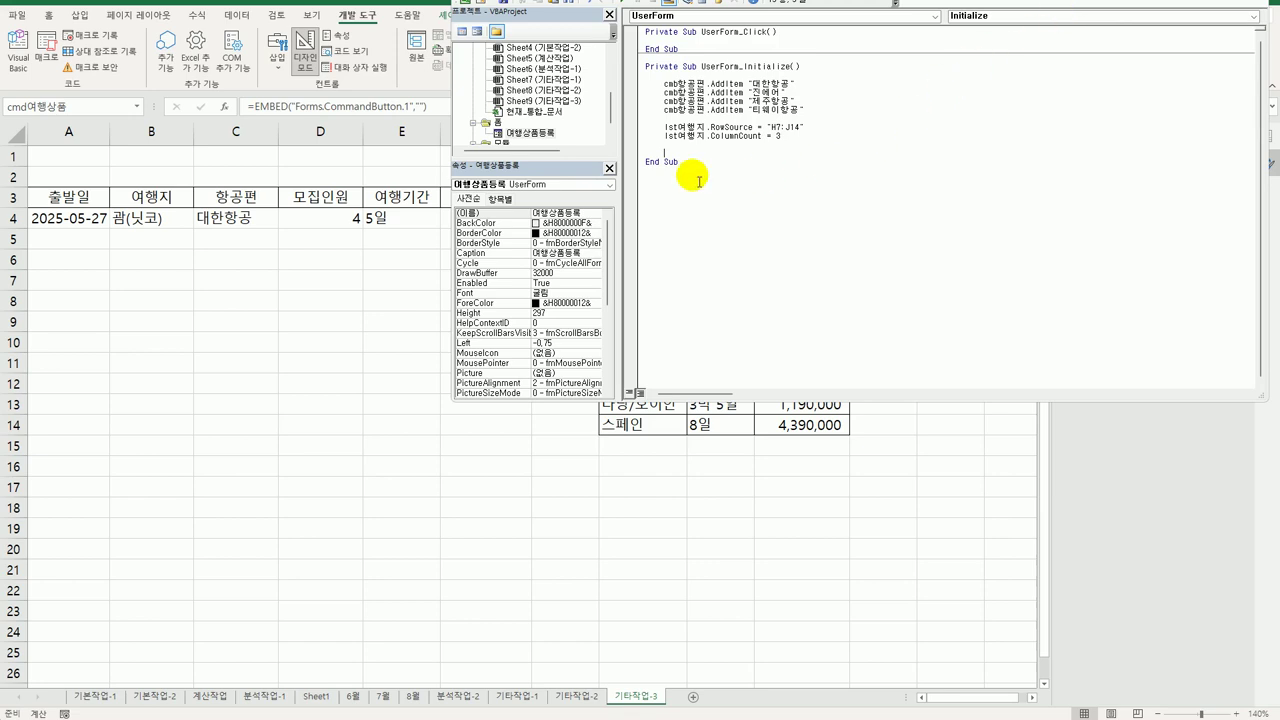
From the form design, create a DblClick procedure for the 출발일 label, lbl출발
double_click(521, 134)
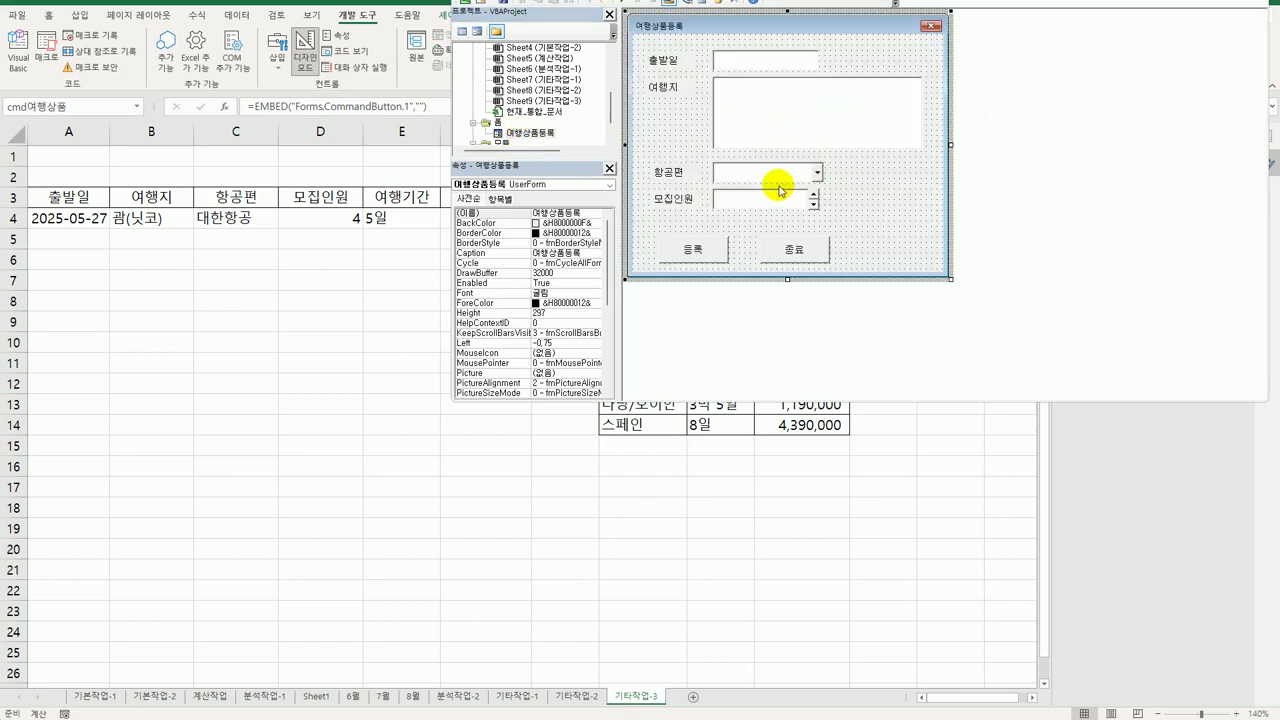
click(663, 62)
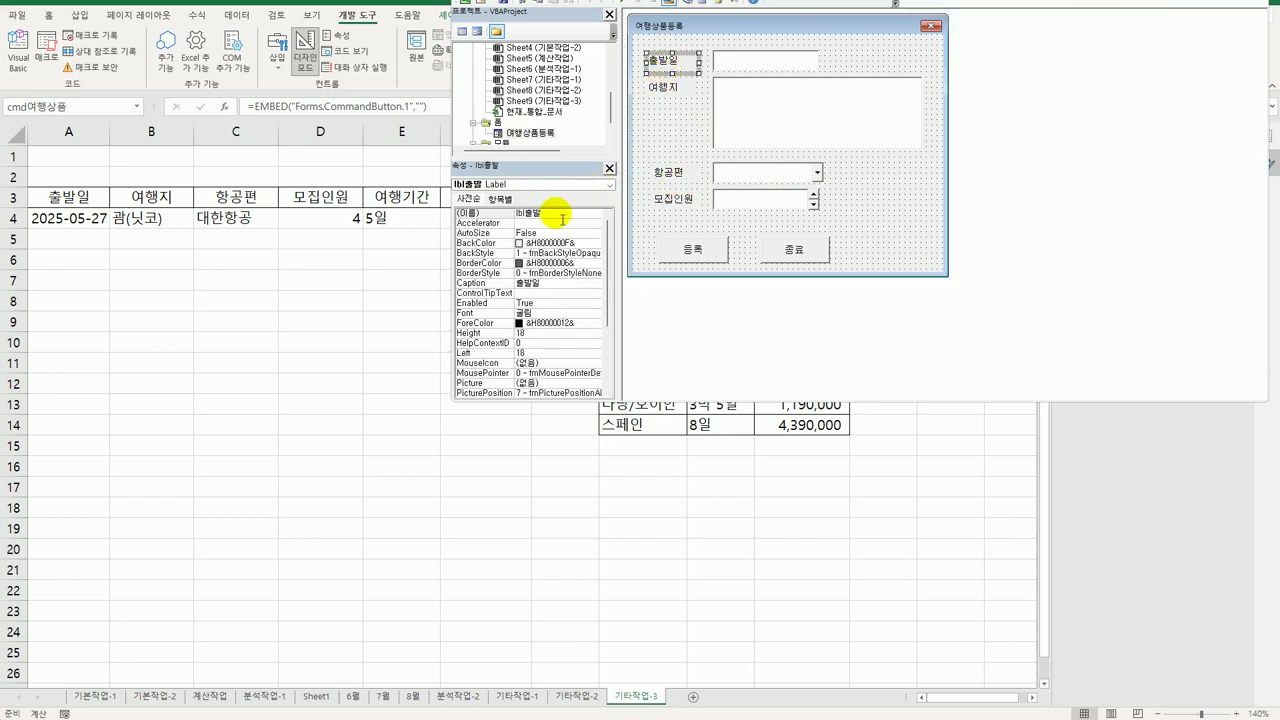
double_click(684, 75)
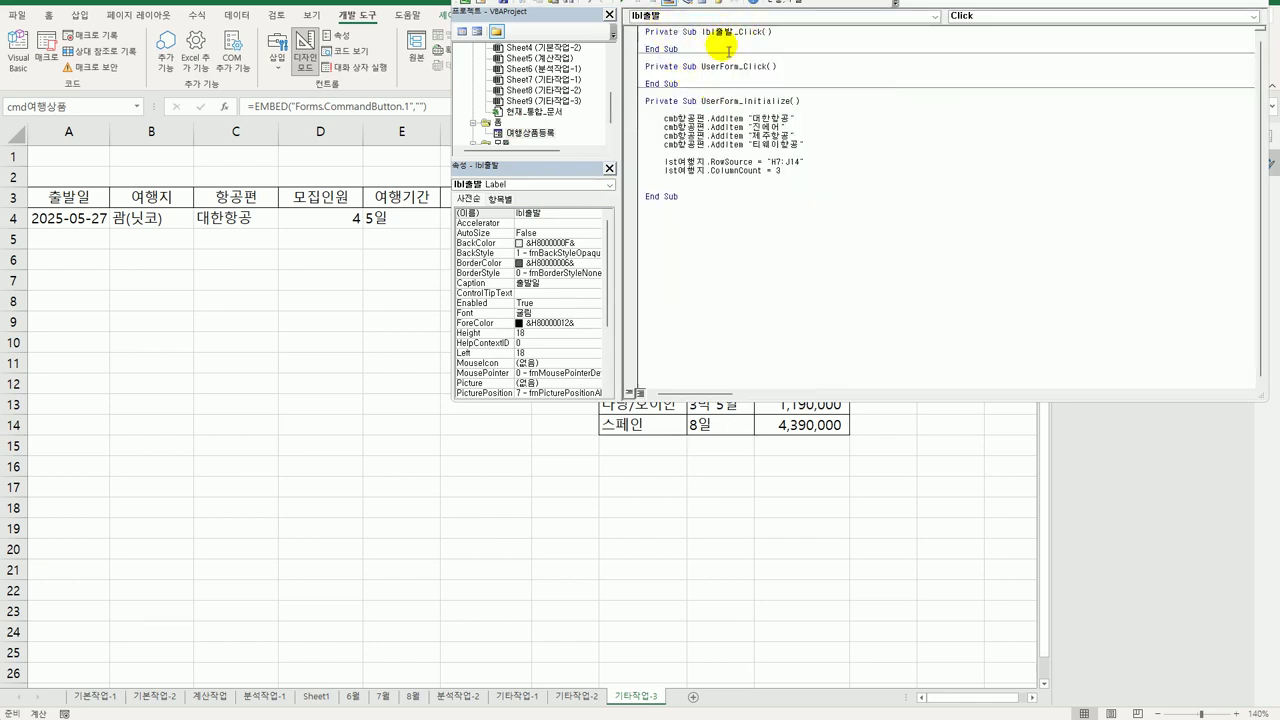
click(995, 16)
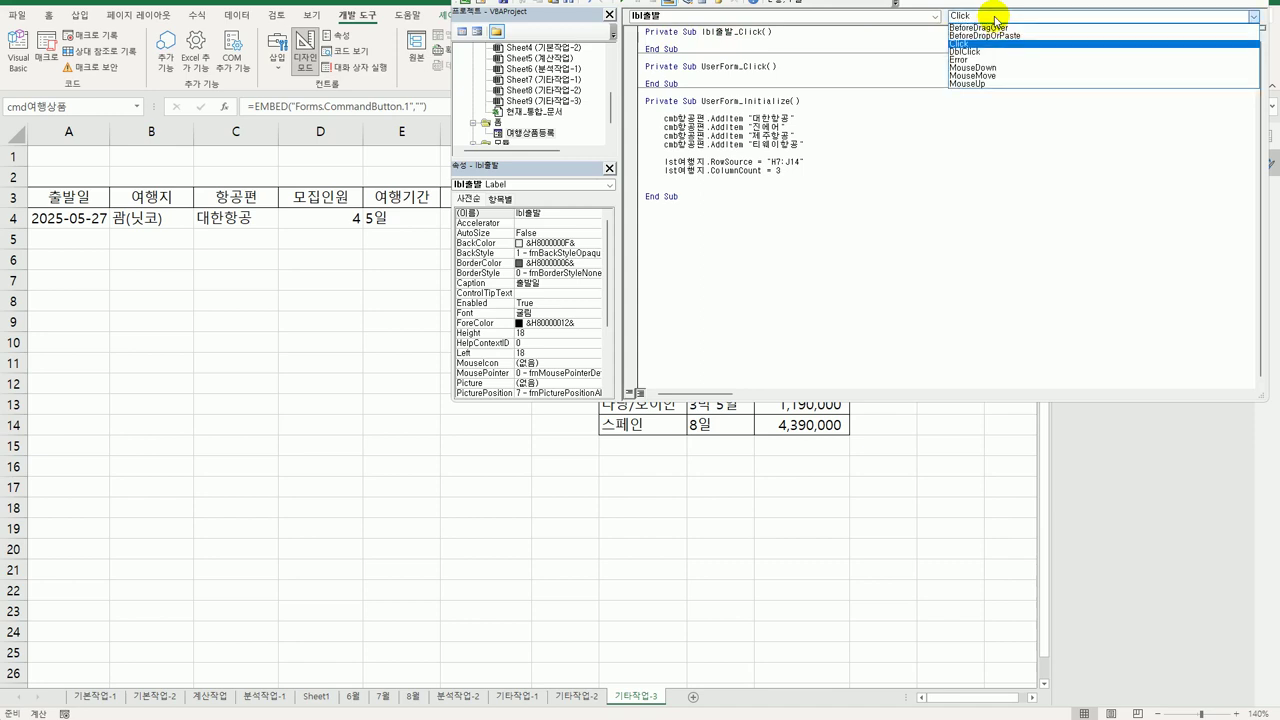
click(990, 51)
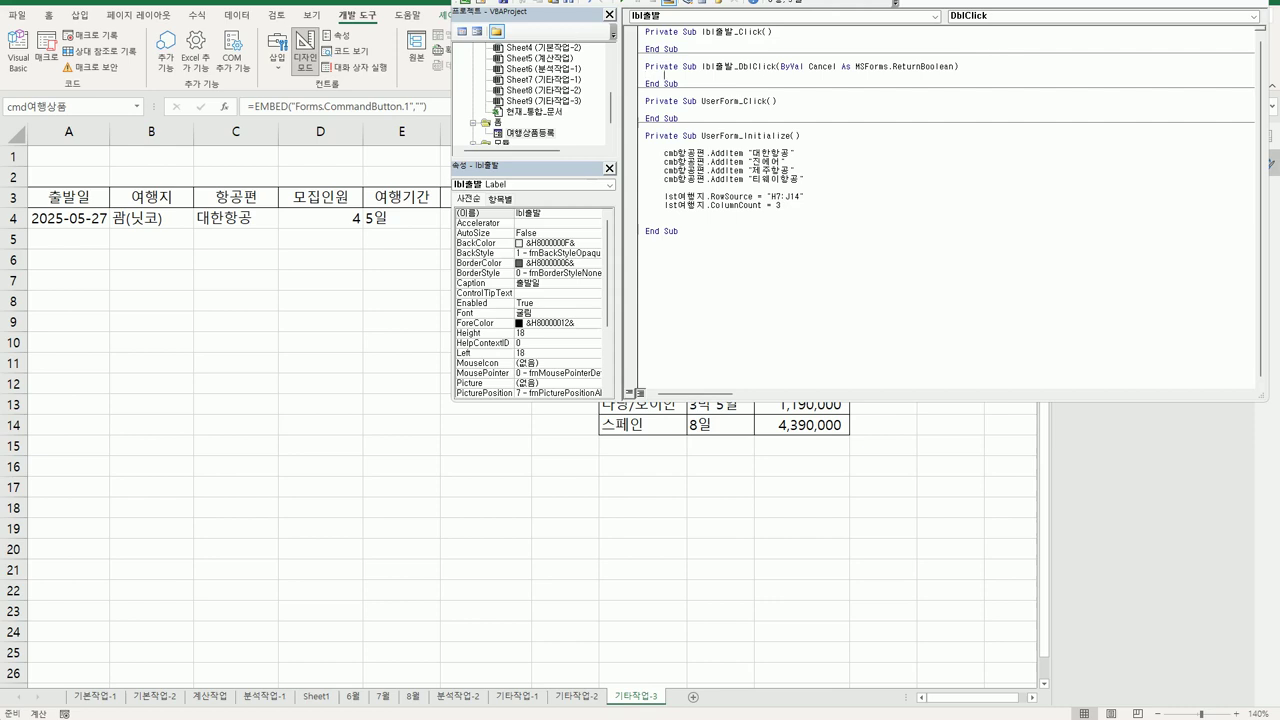
Write txt출발일 = Date in the DblClick procedure of lbl출발
key(Tab)
text(txt)
text(출발일 = ㅇㅁ)
key(BackSpace)
key(BackSpace)
key(BackSpace)
key(Hangul)
text(date)
key(Down)
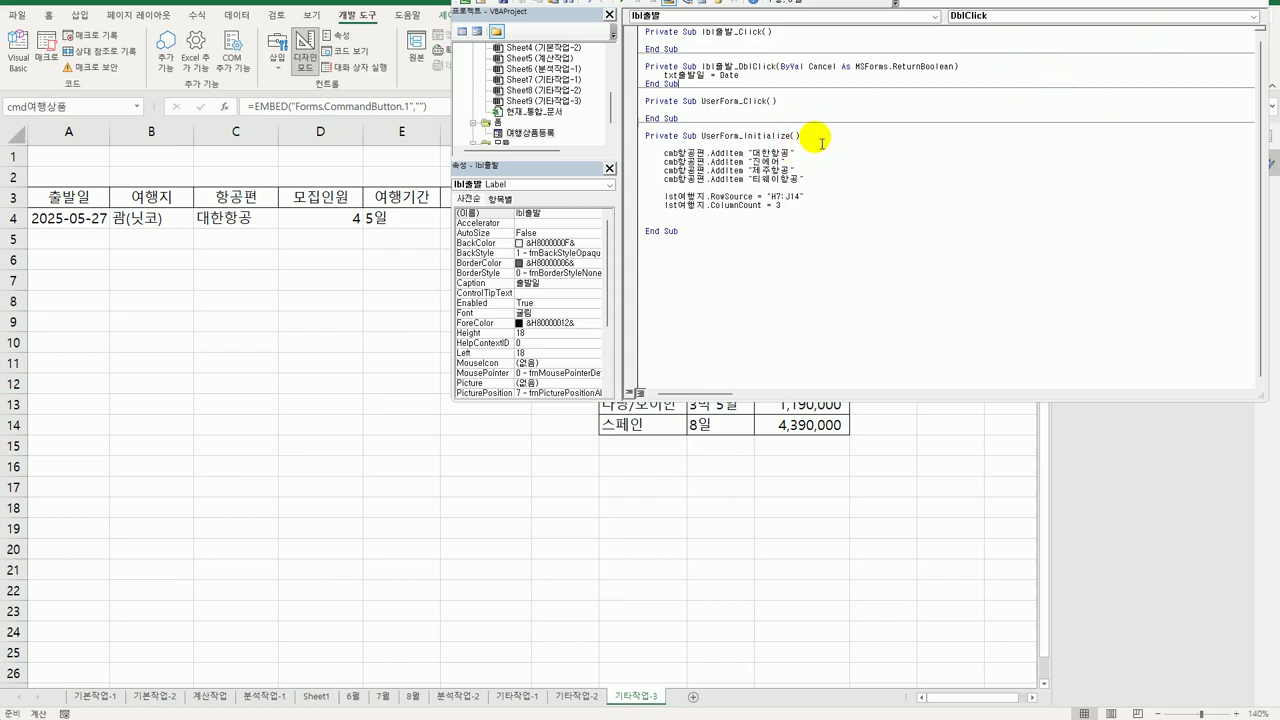
Enclose the four AddItem lines in UserForm_Initialize in a With cmb항공편 and End With block
click(818, 140)
key(Return)
key(Return)
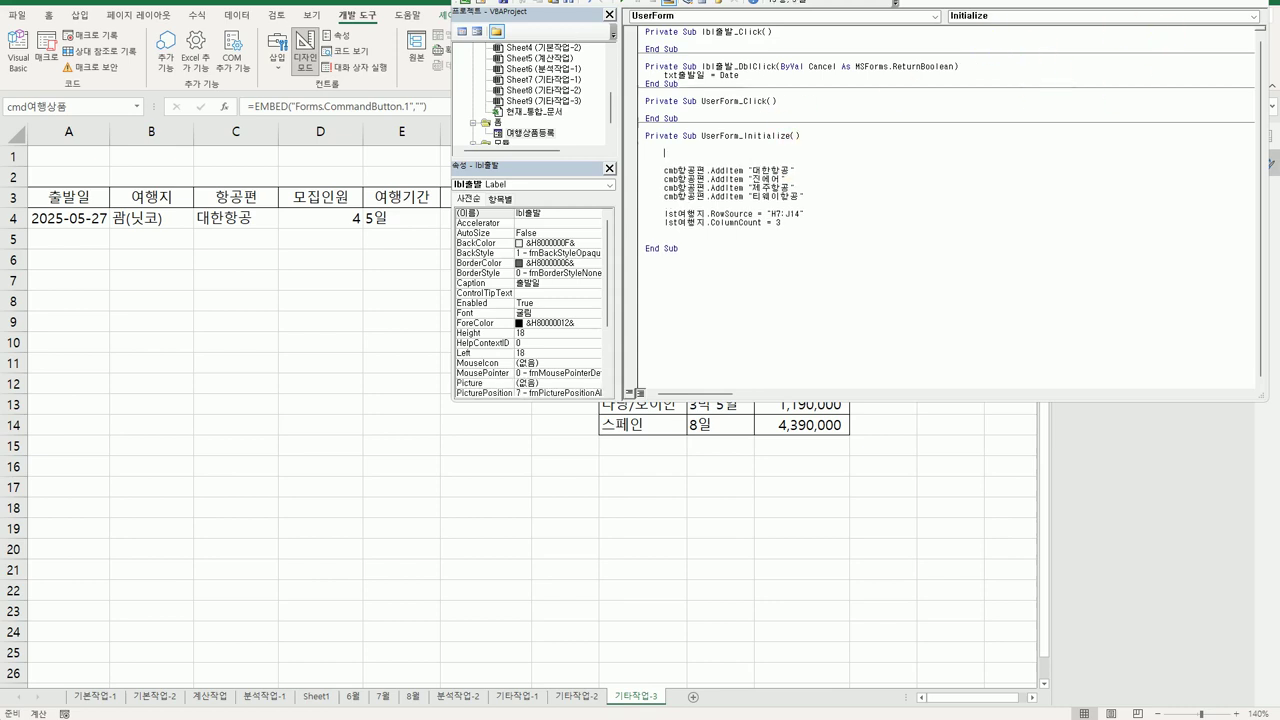
text(with cmb항공편)
key(Return)
key(Return)
key(Return)
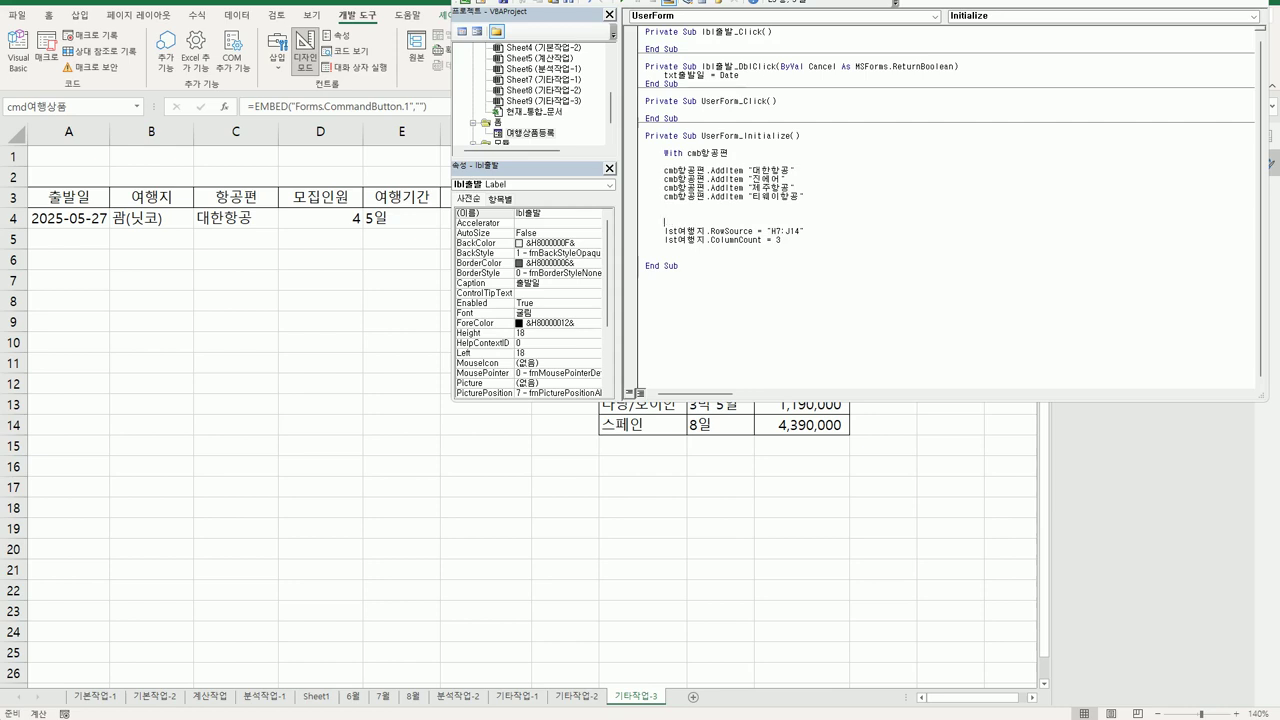
text(end with)
key(Return)
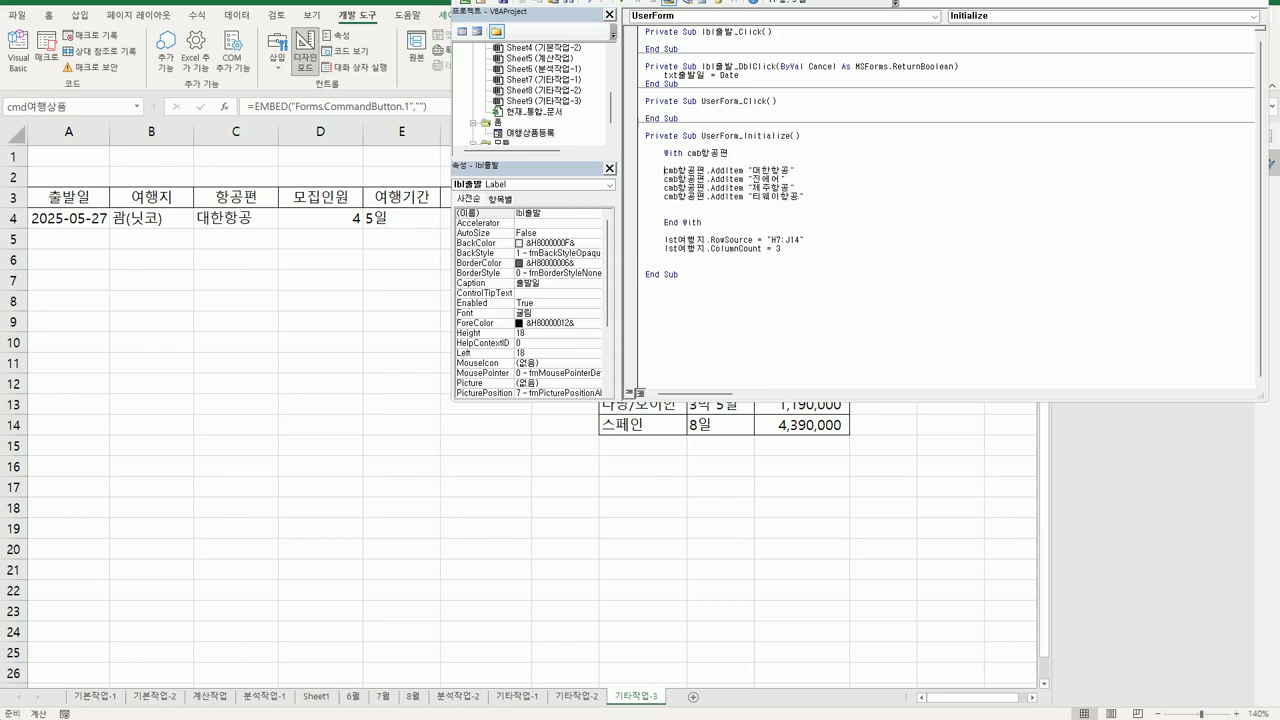
Remove the cmb항공편 prefix from the four AddItem lines, indent them, and delete the extra blank line before End With
key(shift+Right)
key(shift+Right)
key(shift+Right)
key(shift+Right)
key(shift+Right)
key(shift+Right)
key(Delete)
key(Tab)
key(shift+Right)
key(shift+Right)
key(shift+Right)
key(shift+Right)
key(shift+Right)
key(shift+Right)
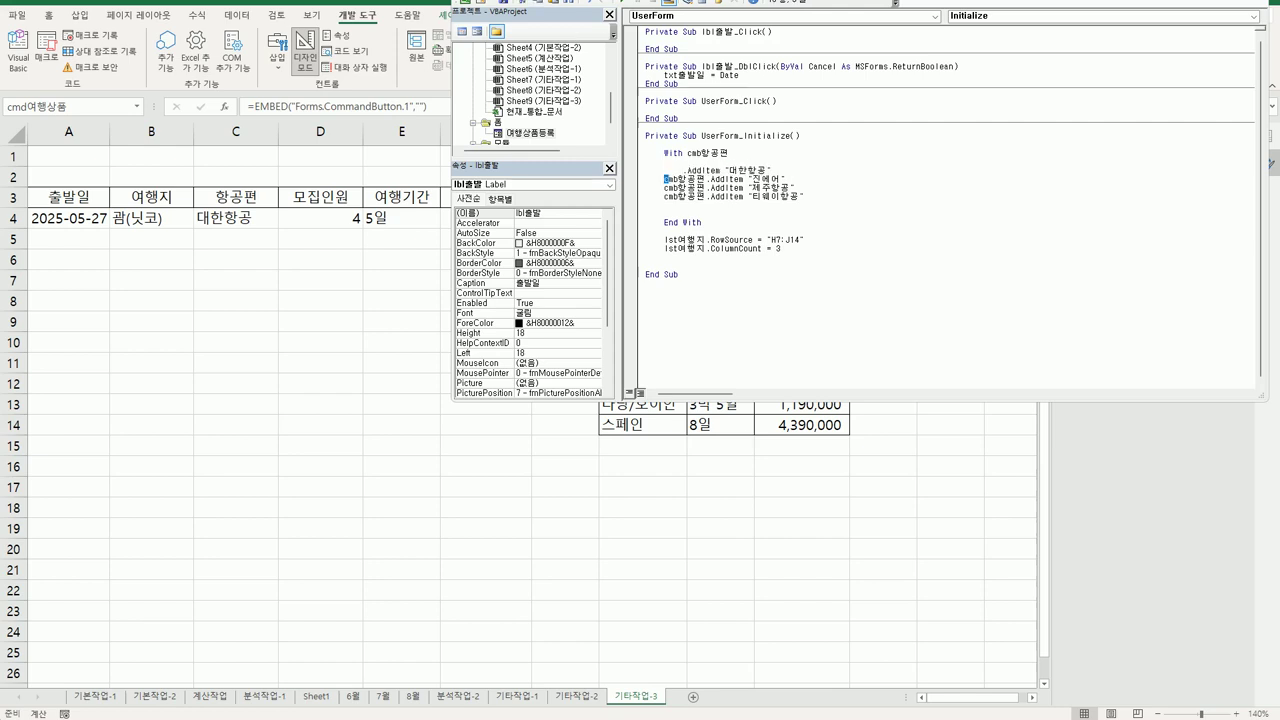
key(Delete)
key(Tab)
key(shift+Right)
key(shift+Right)
key(shift+Right)
key(shift+Right)
key(shift+Right)
key(shift+Right)
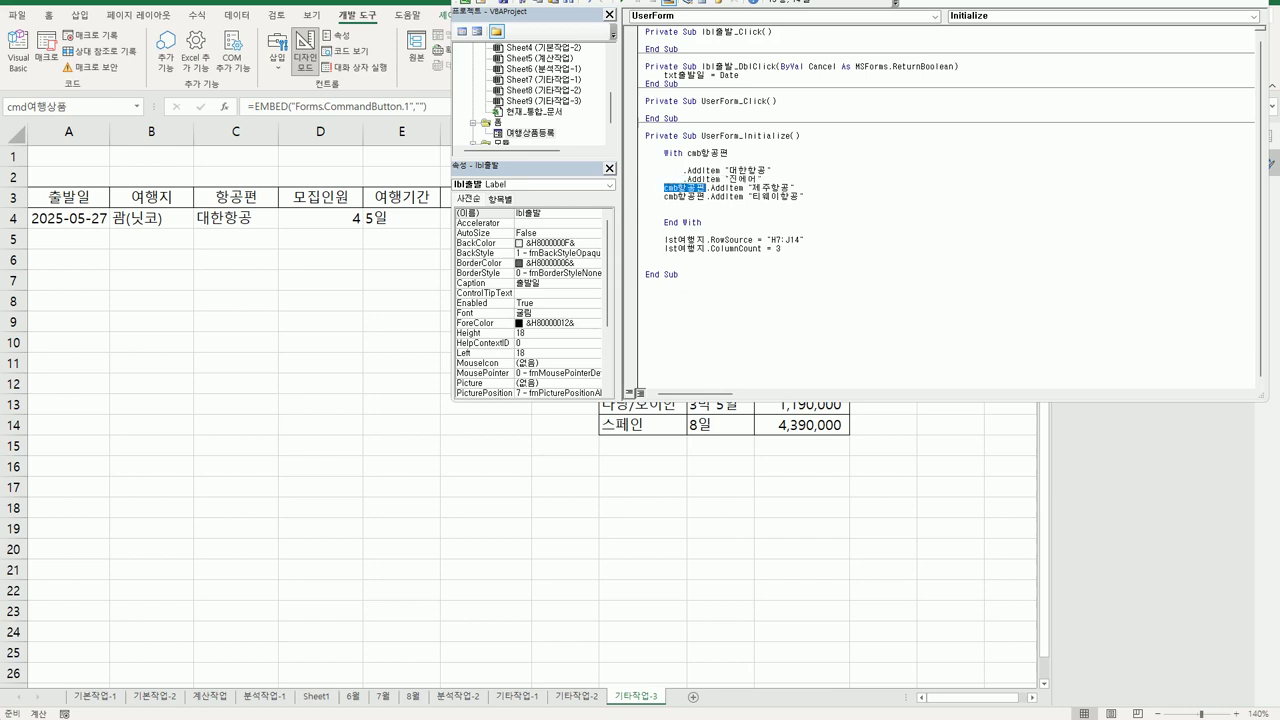
key(Delete)
key(Tab)
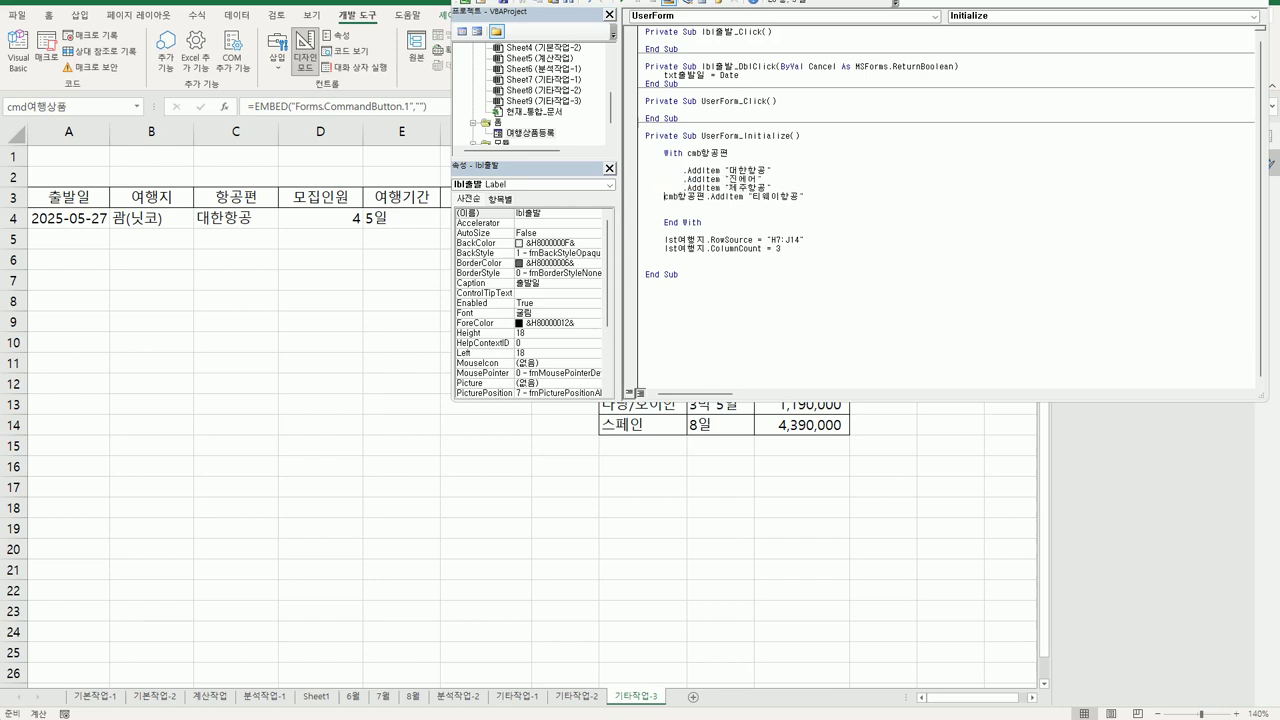
key(shift+Right)
key(shift+Right)
key(shift+Right)
key(shift+Right)
key(shift+Right)
key(shift+Right)
key(Delete)
key(Tab)
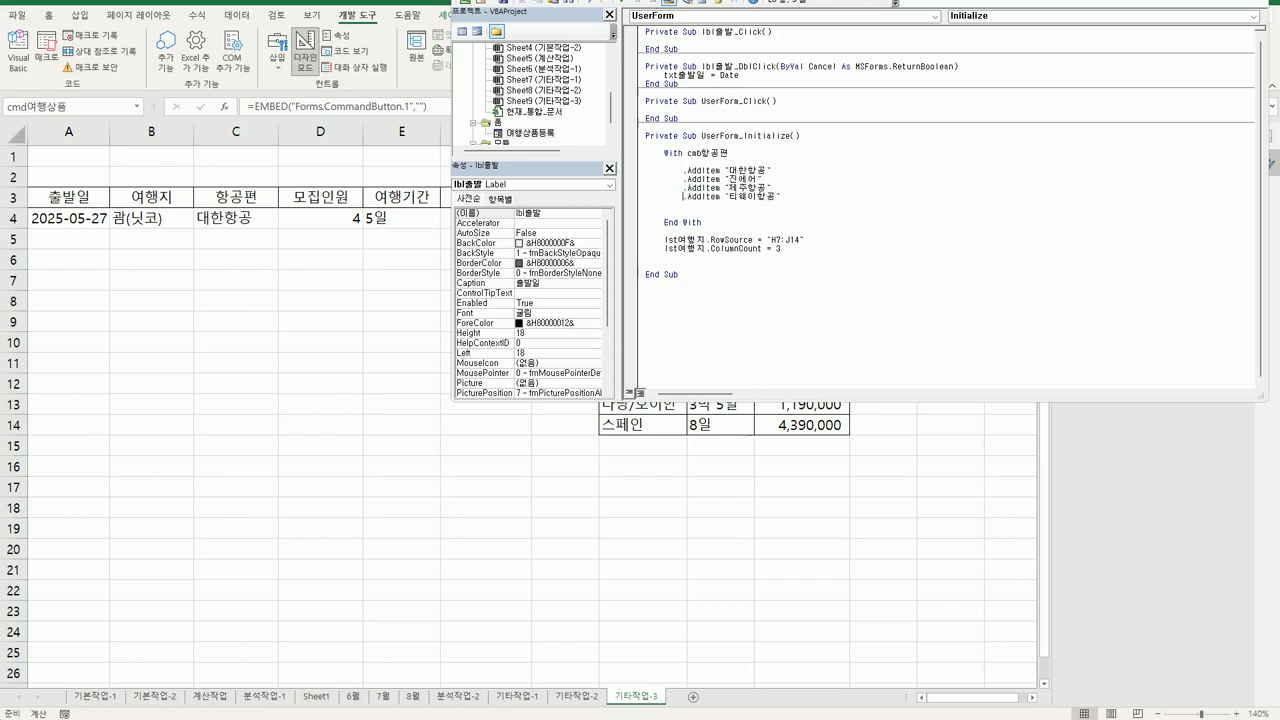
key(Delete)
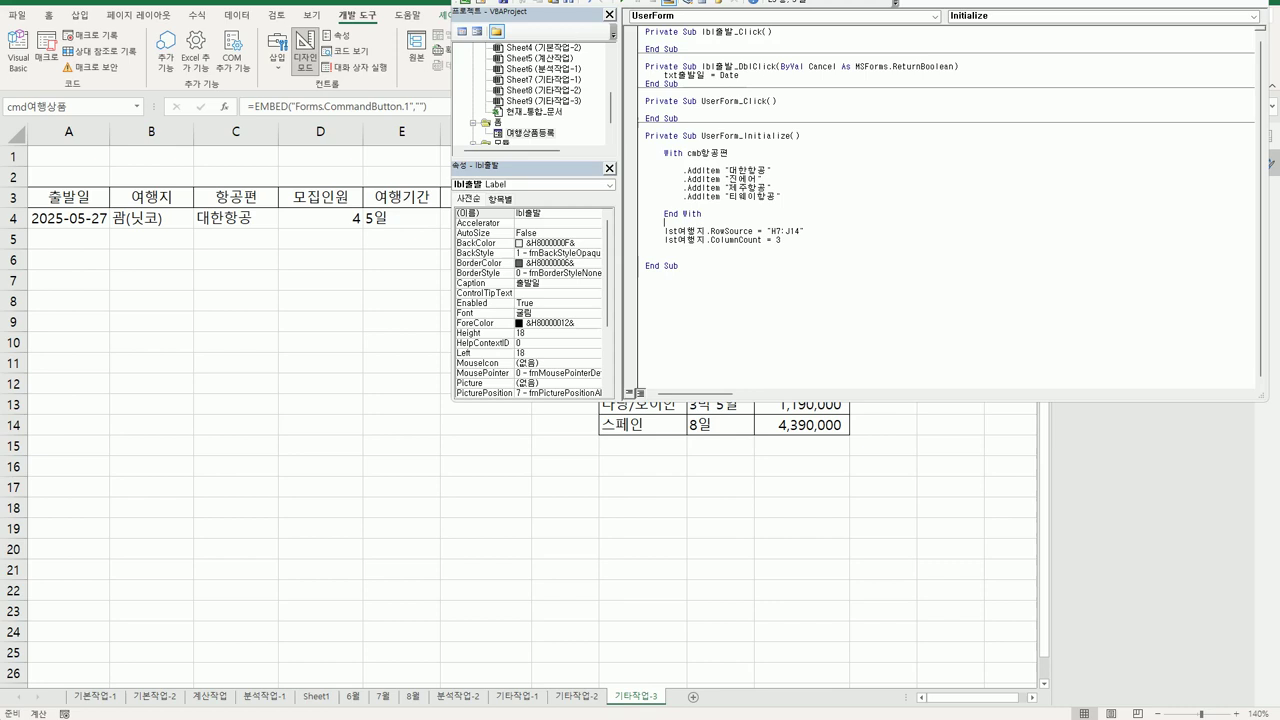
From the 여행상품등록 form design, create a Change procedure for the 모집인원 spin button, spn인원
click(533, 133)
double_click(537, 135)
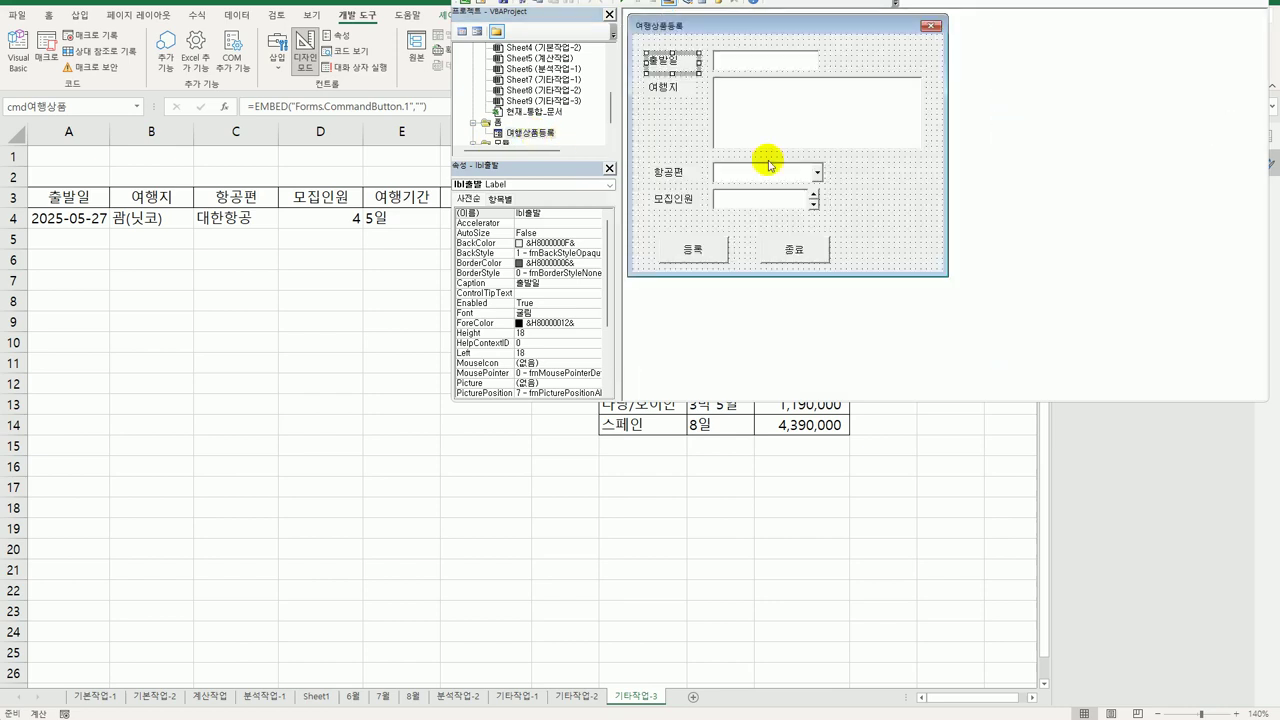
click(727, 203)
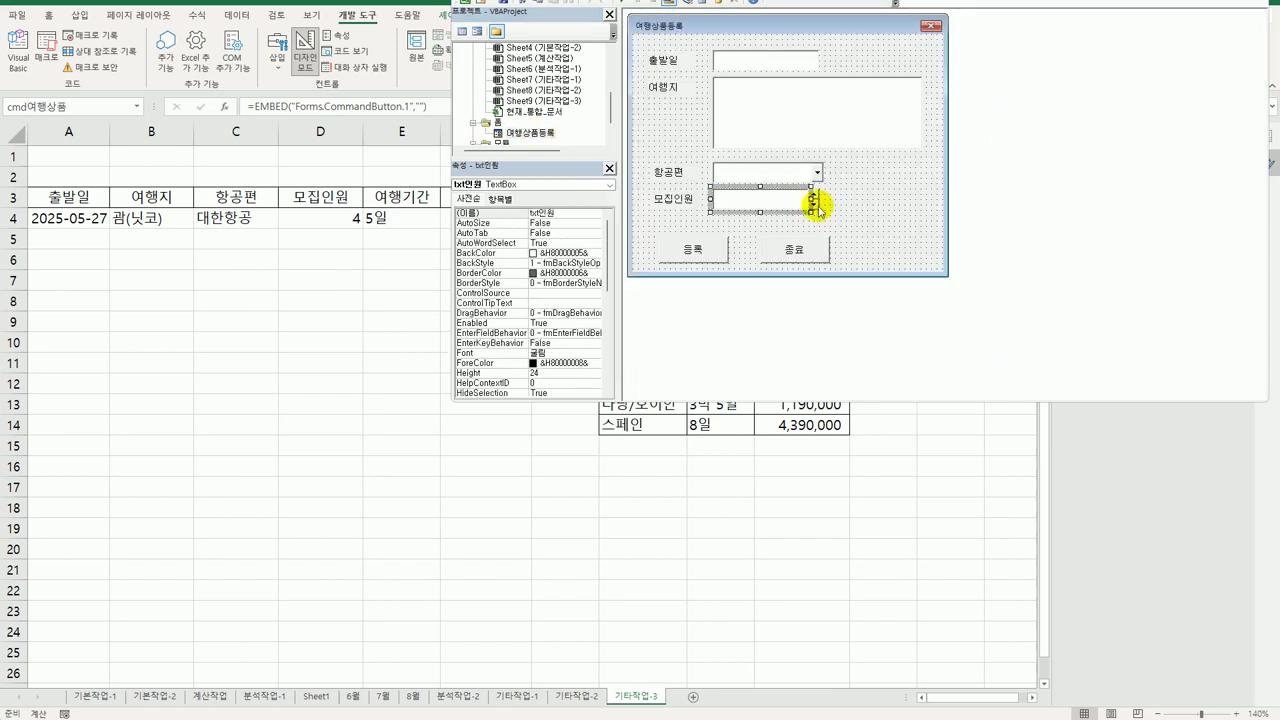
click(814, 203)
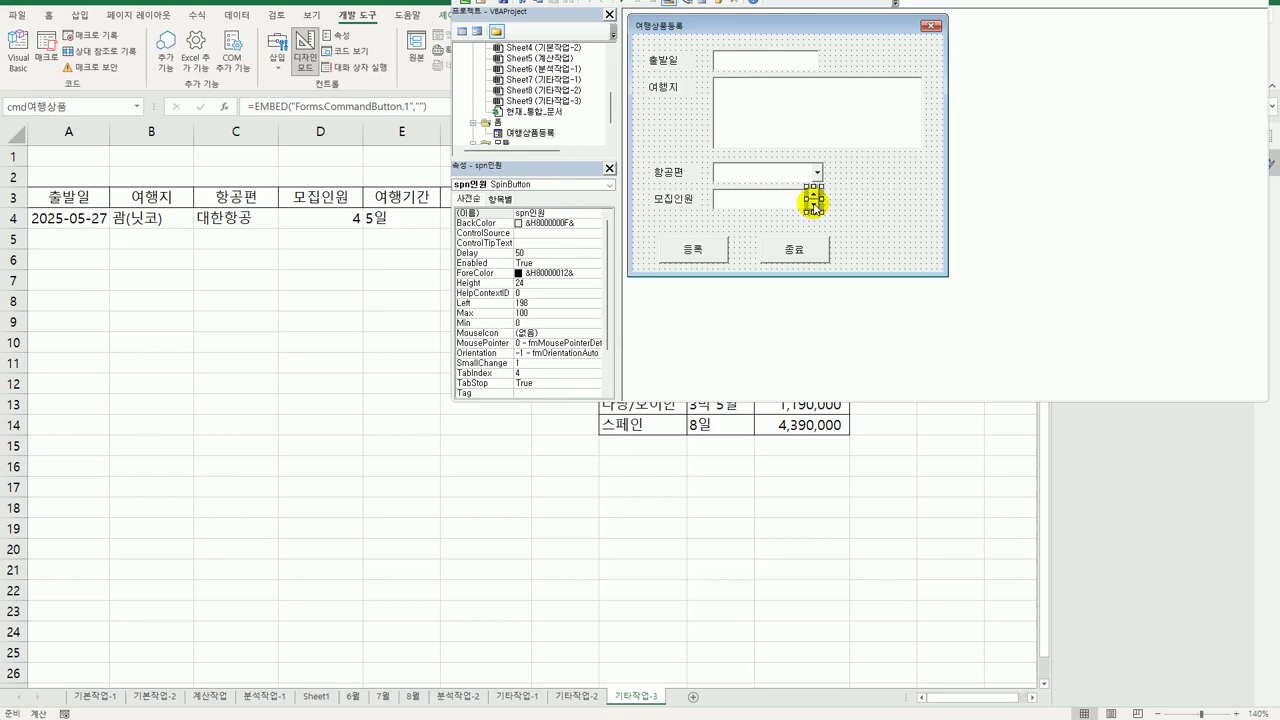
double_click(814, 204)
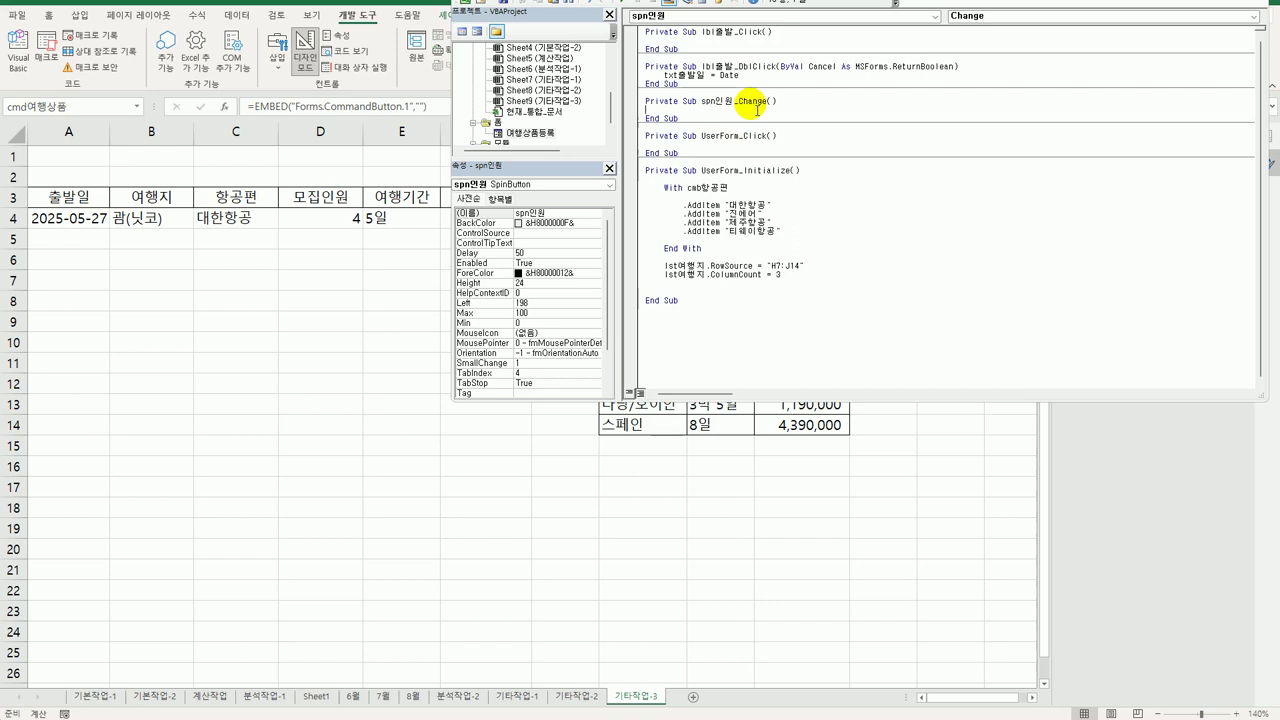
Write txt인원 = spn인원 + 1 in the Change procedure of spn인원
key(Tab)
text(tx)
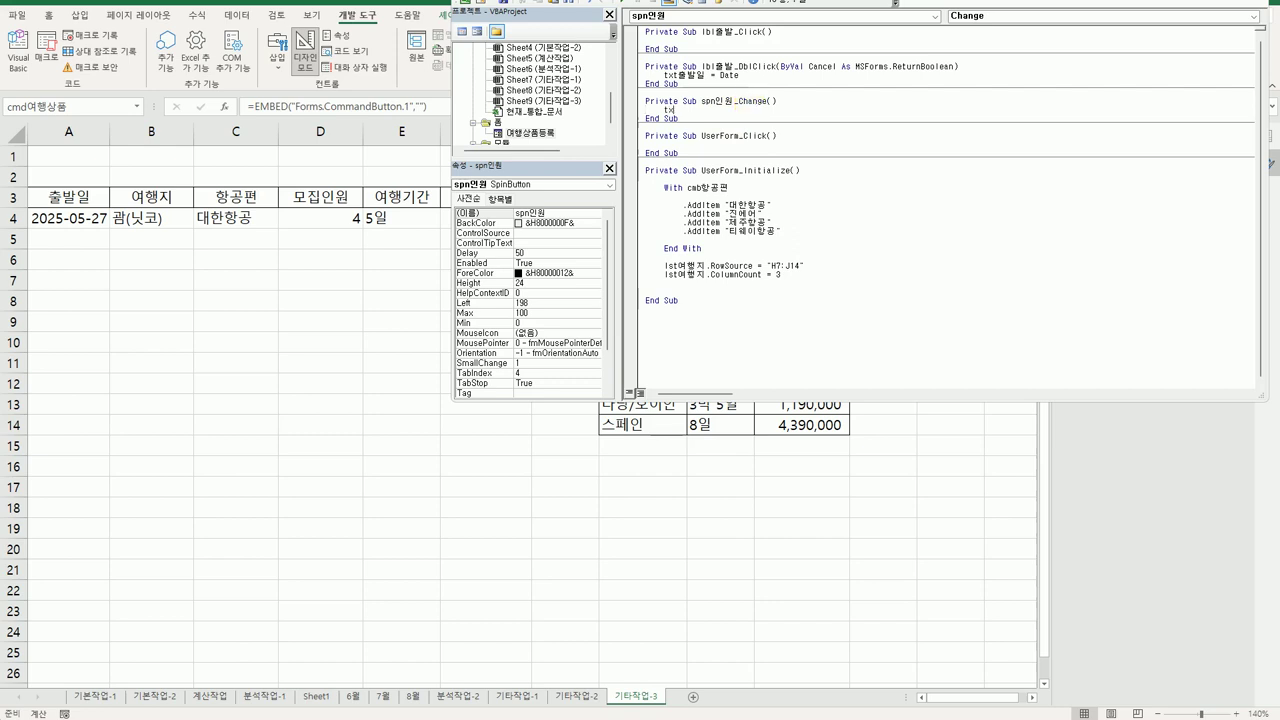
text(t인원 = spn인원 + 1)
key(Down)
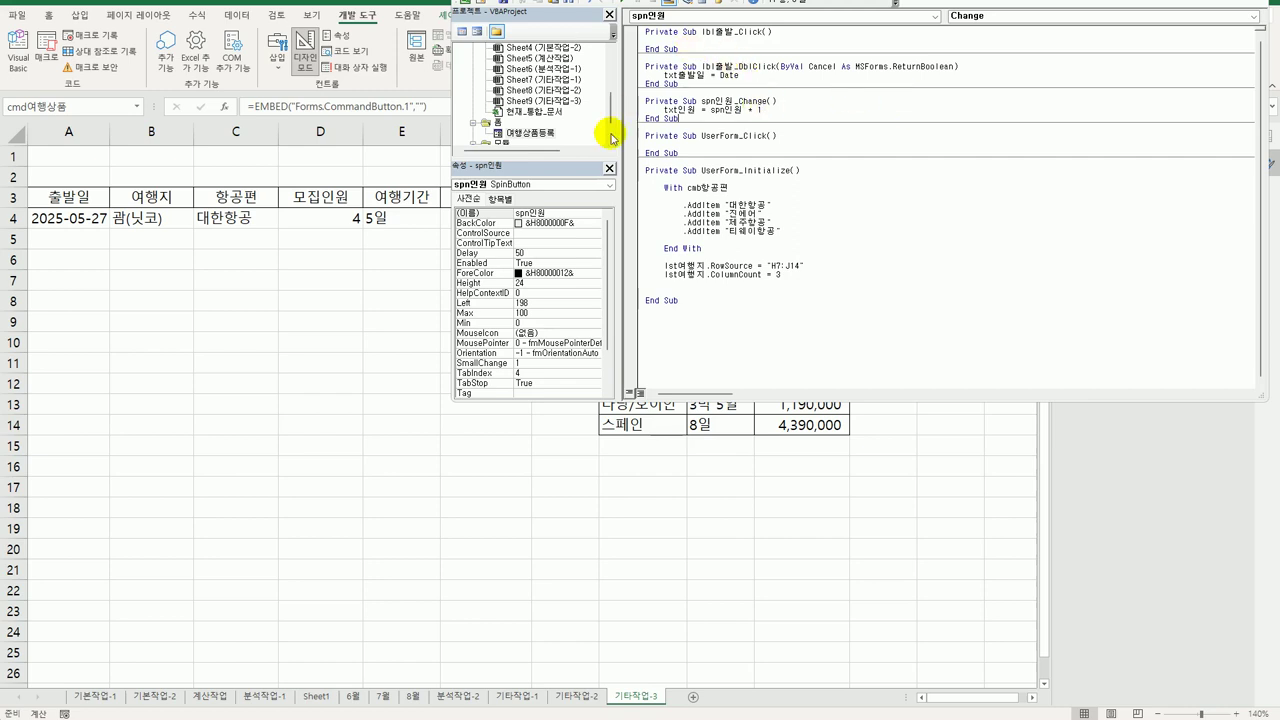
From the form design, create a Click procedure for the 종료 button, cmd종료, with blank lines for its code
double_click(544, 136)
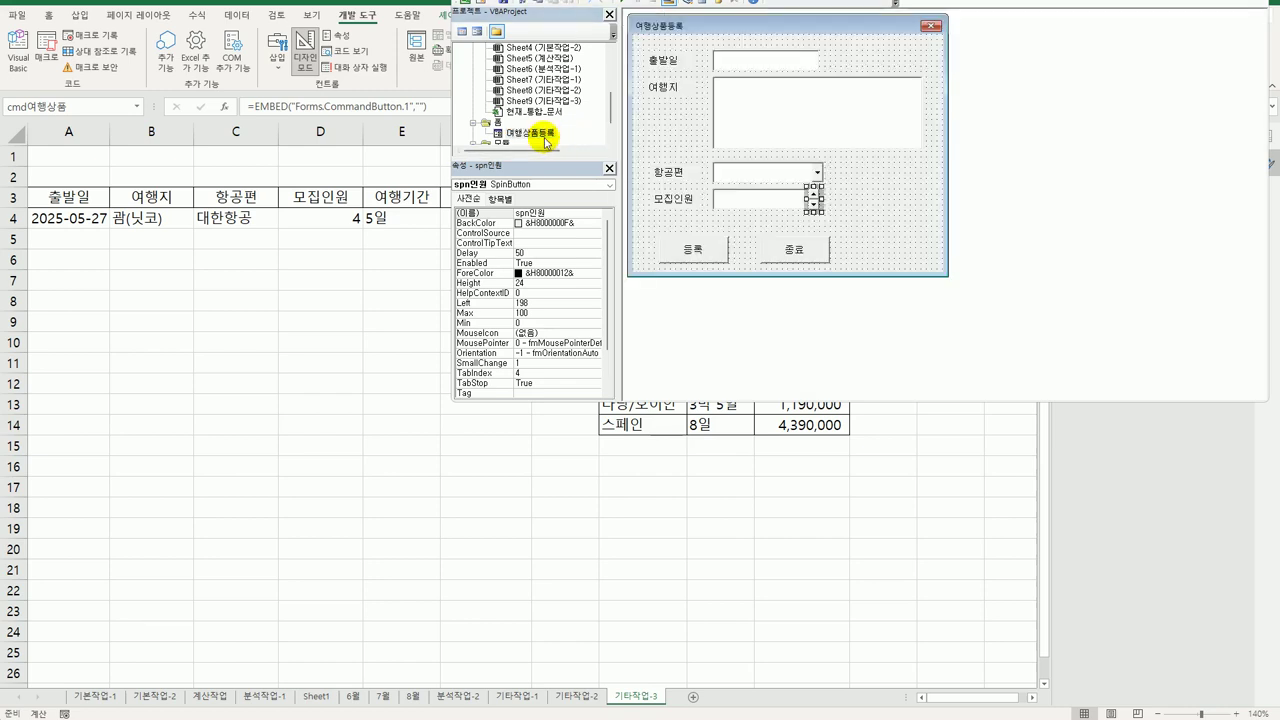
double_click(795, 249)
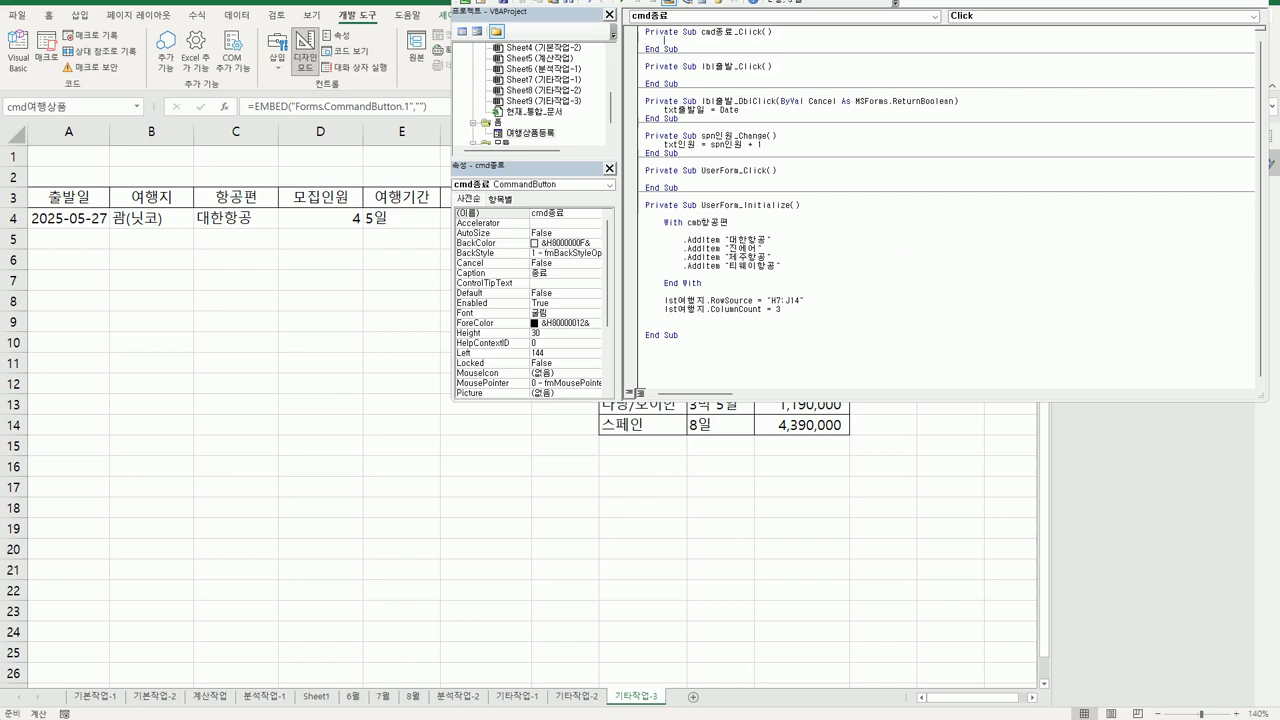
key(Return)
key(Return)
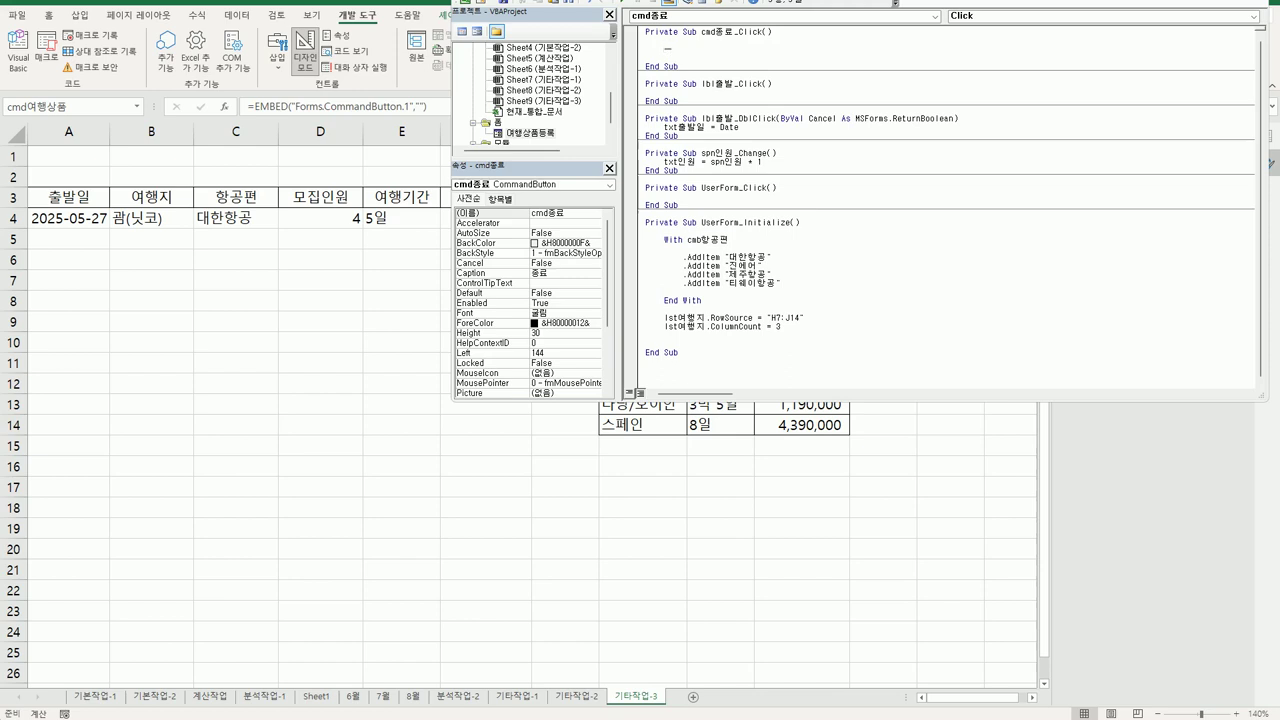
In cmd종료_Click, write MsgBox "전체 입력 건수는 " & Range("A3").CurrentRegion.Rows.Count - 1 & "건입니다."
text(msgbox)
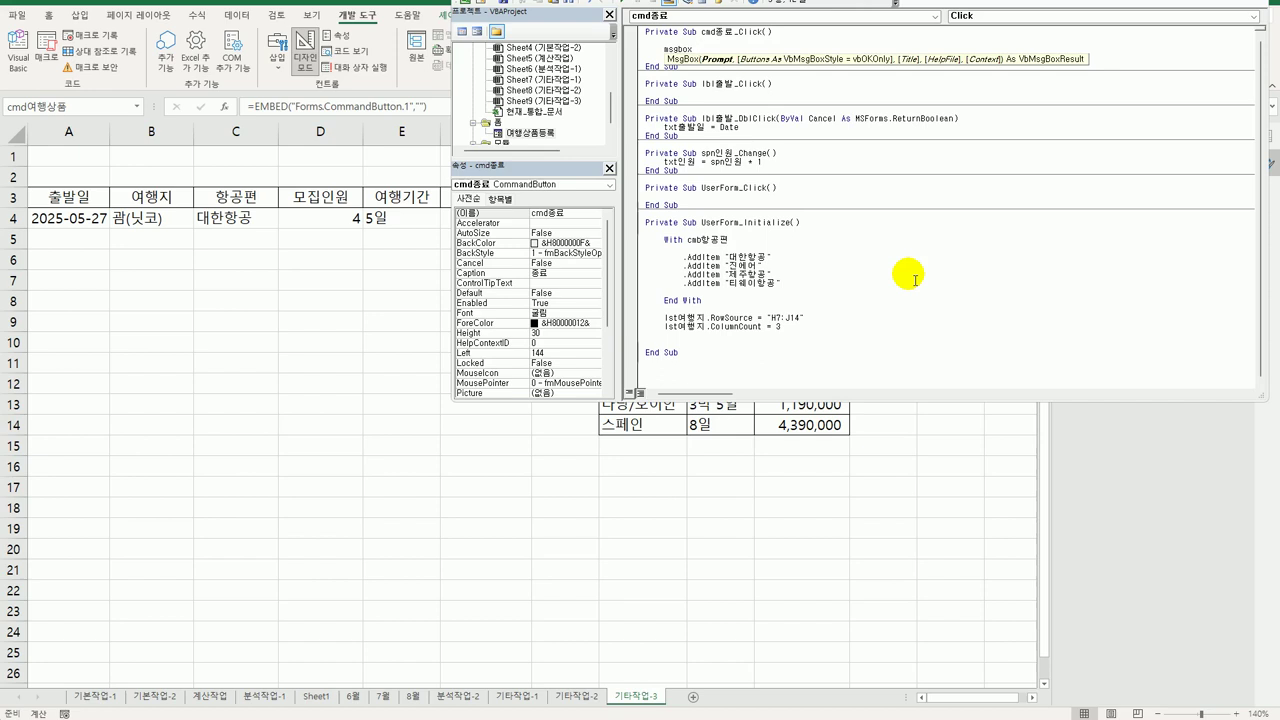
text( "전체 입력 건수는 )
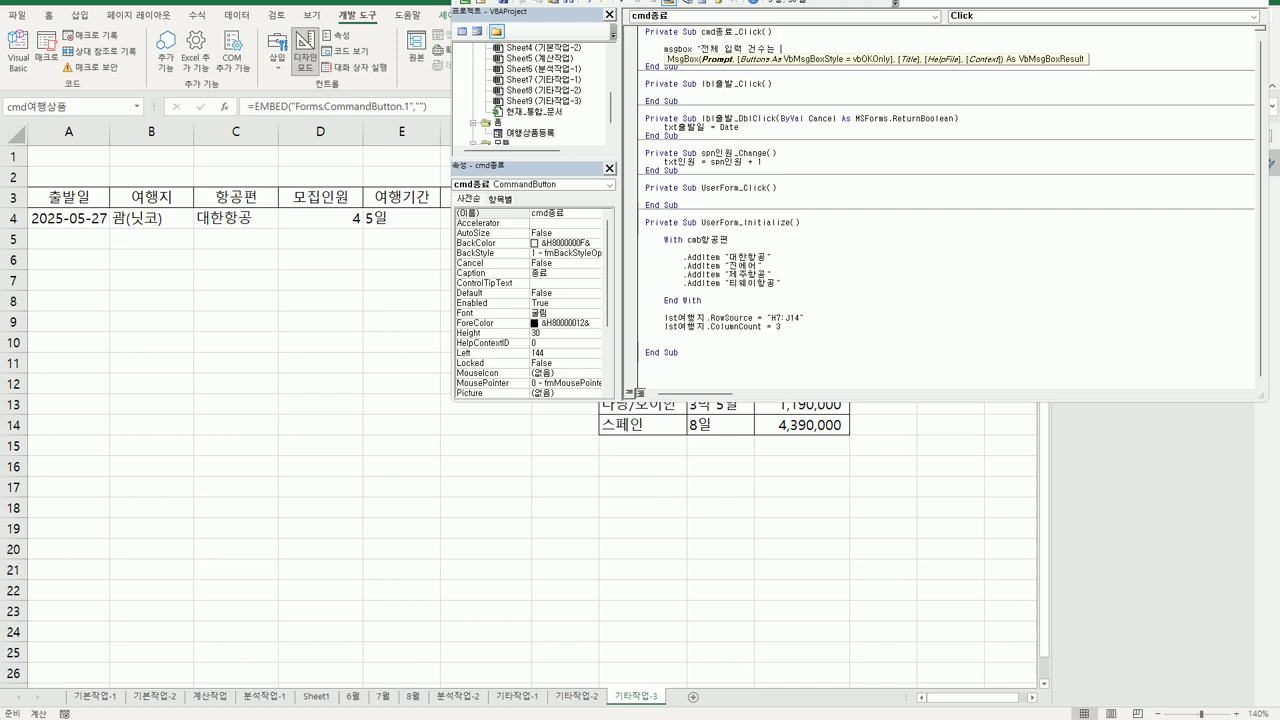
text(" & ㄱ)
key(BackSpace)
text(range("A)
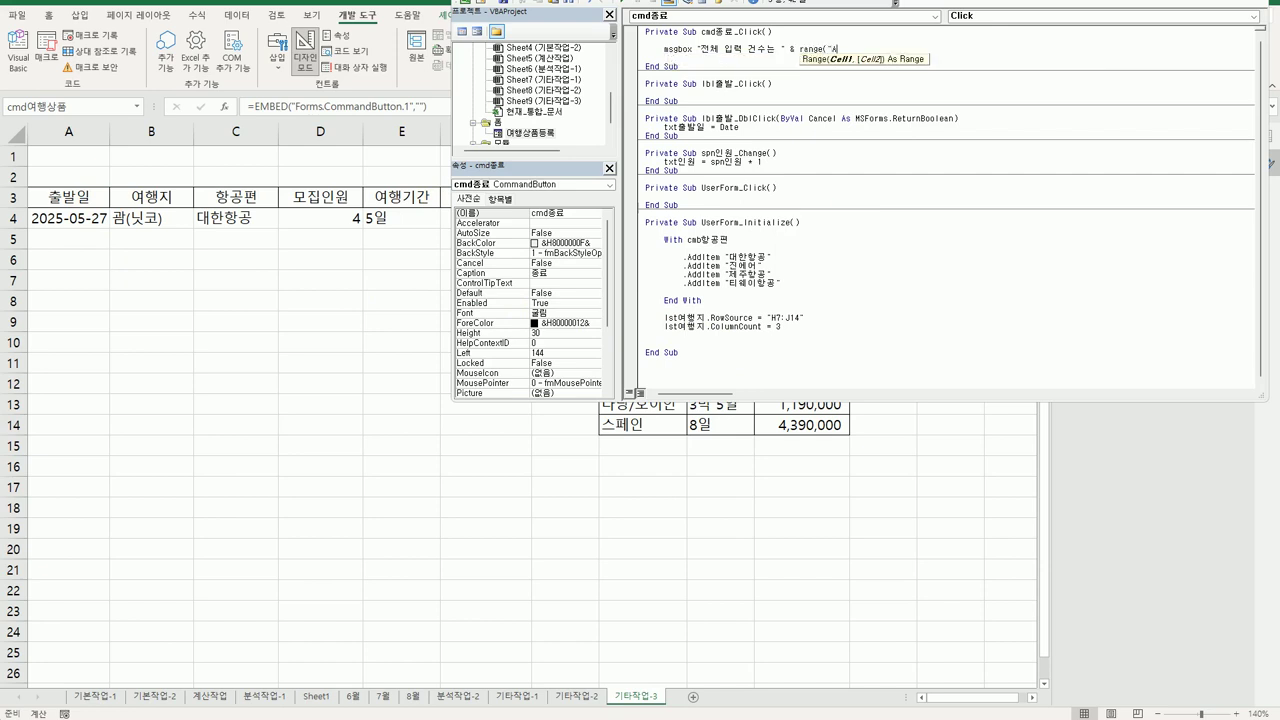
text(3").cu)
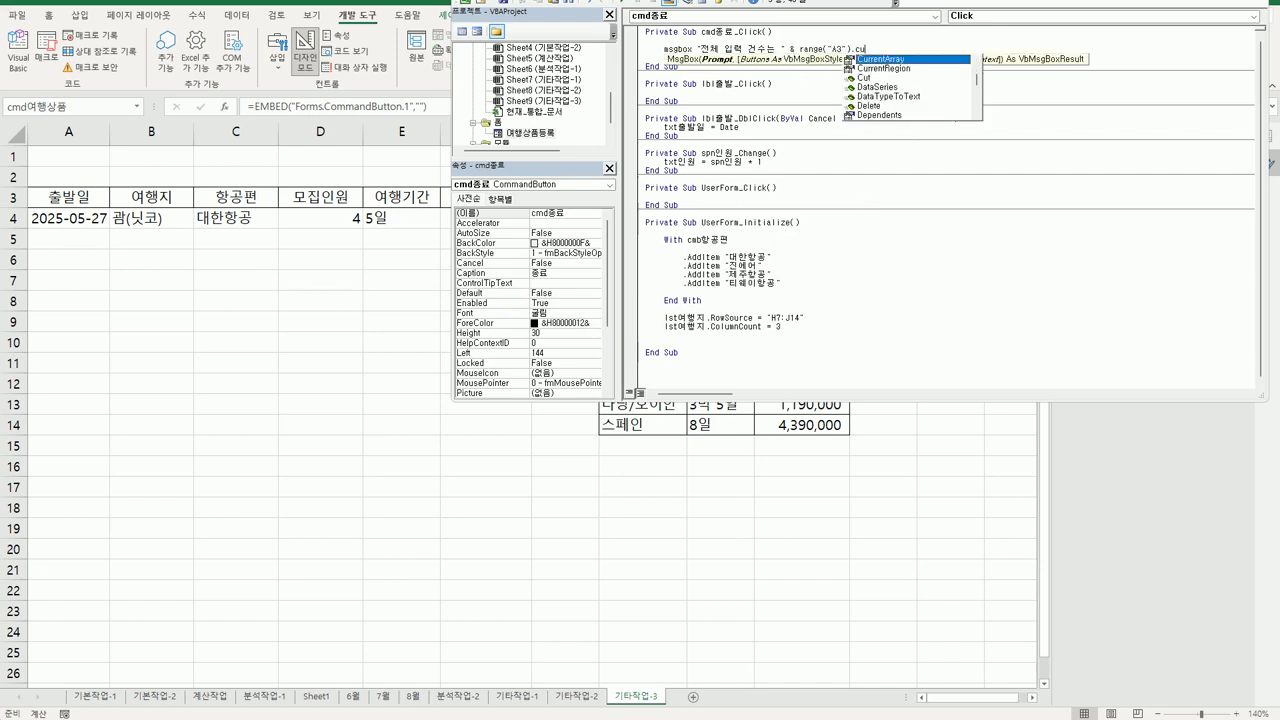
key(Down)
text(.rows.cou)
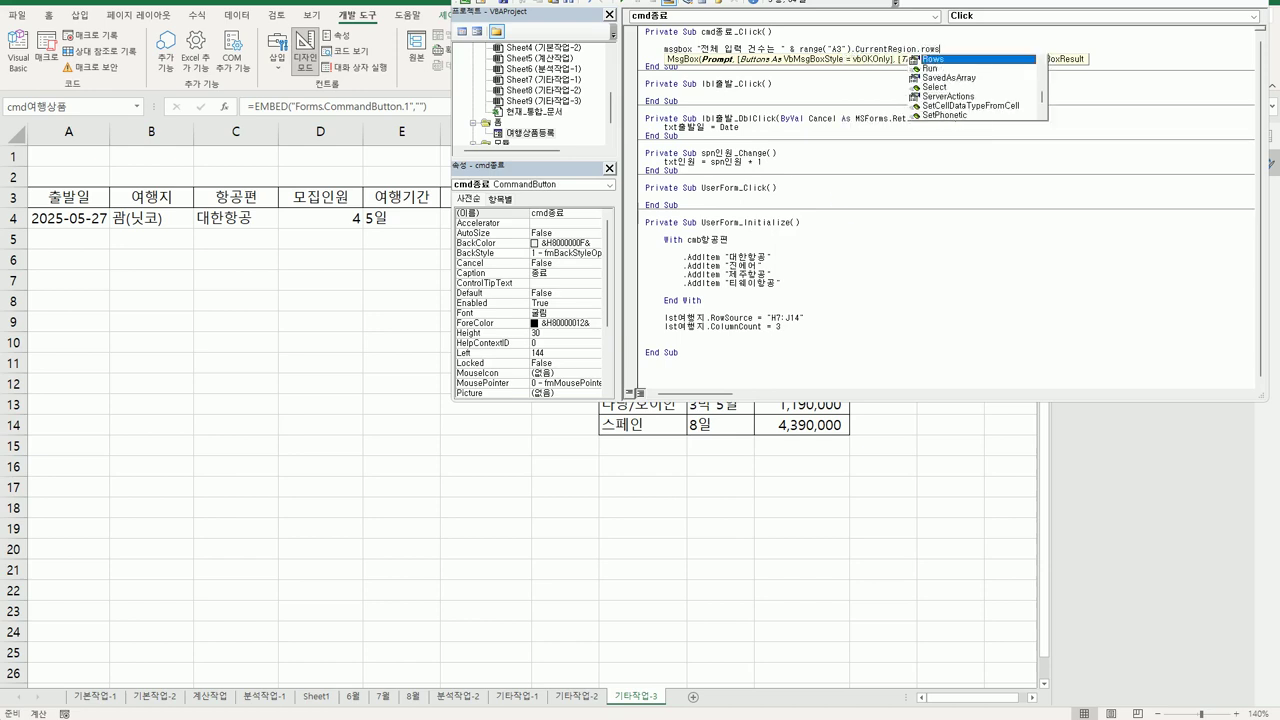
key(Tab)
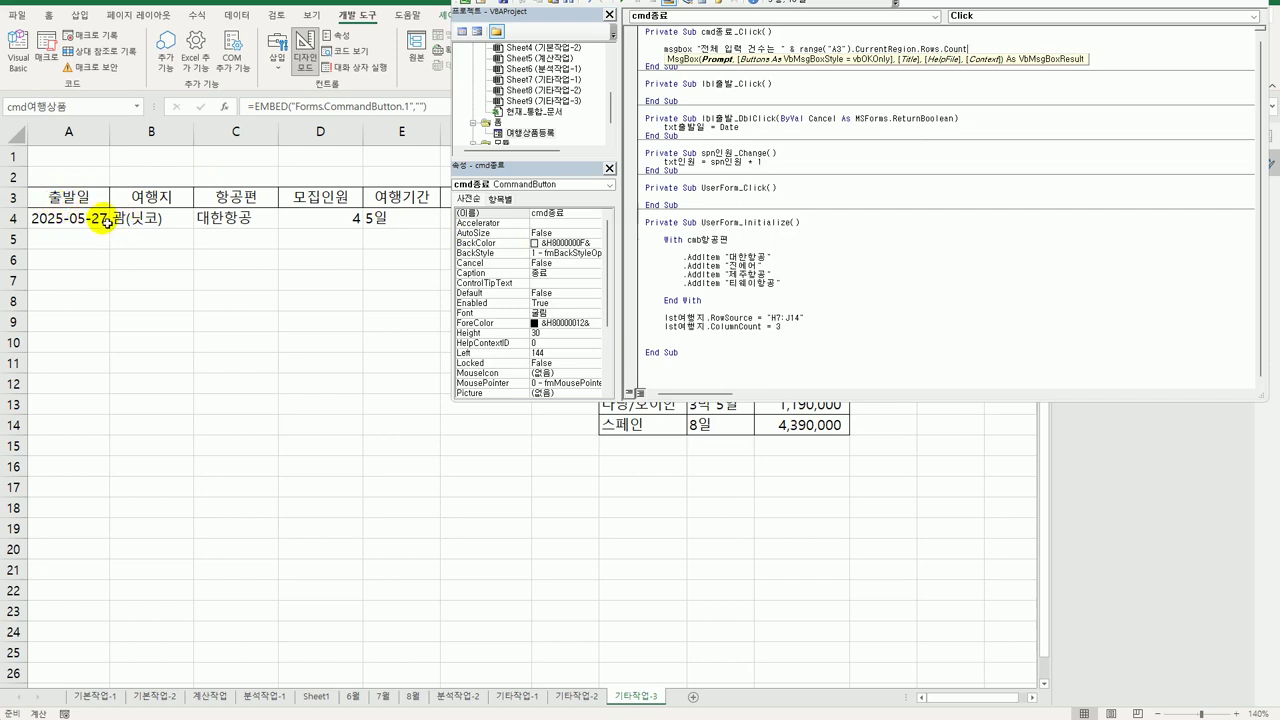
text(-1 & "건ㅇ)
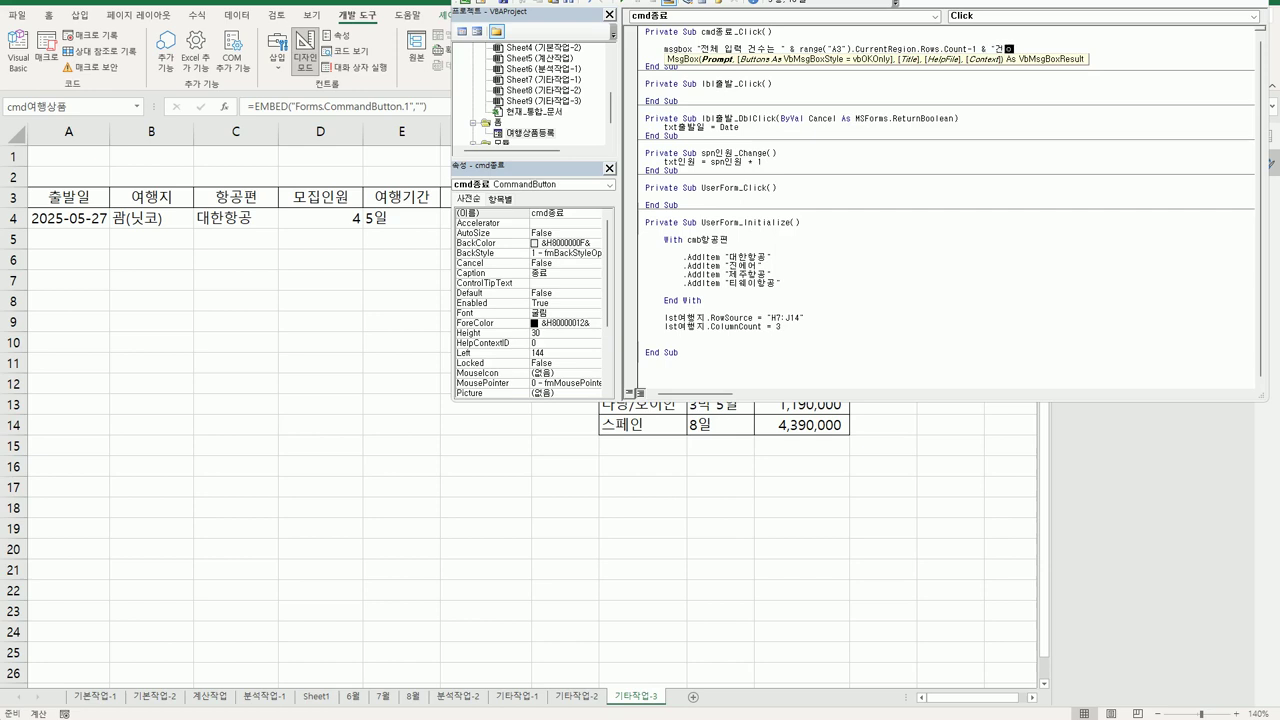
text(입니다.")
key(Return)
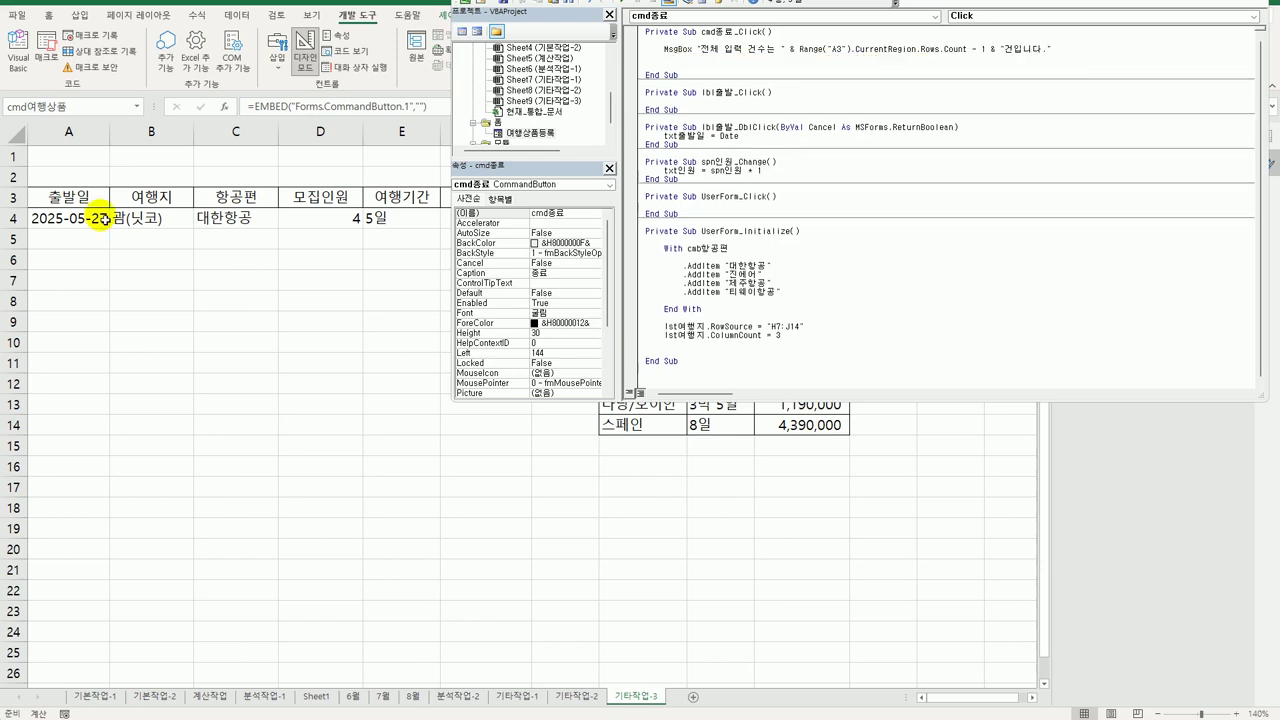
Add an Unload Me statement below the MsgBox line in cmd종료_Click
text(unl)
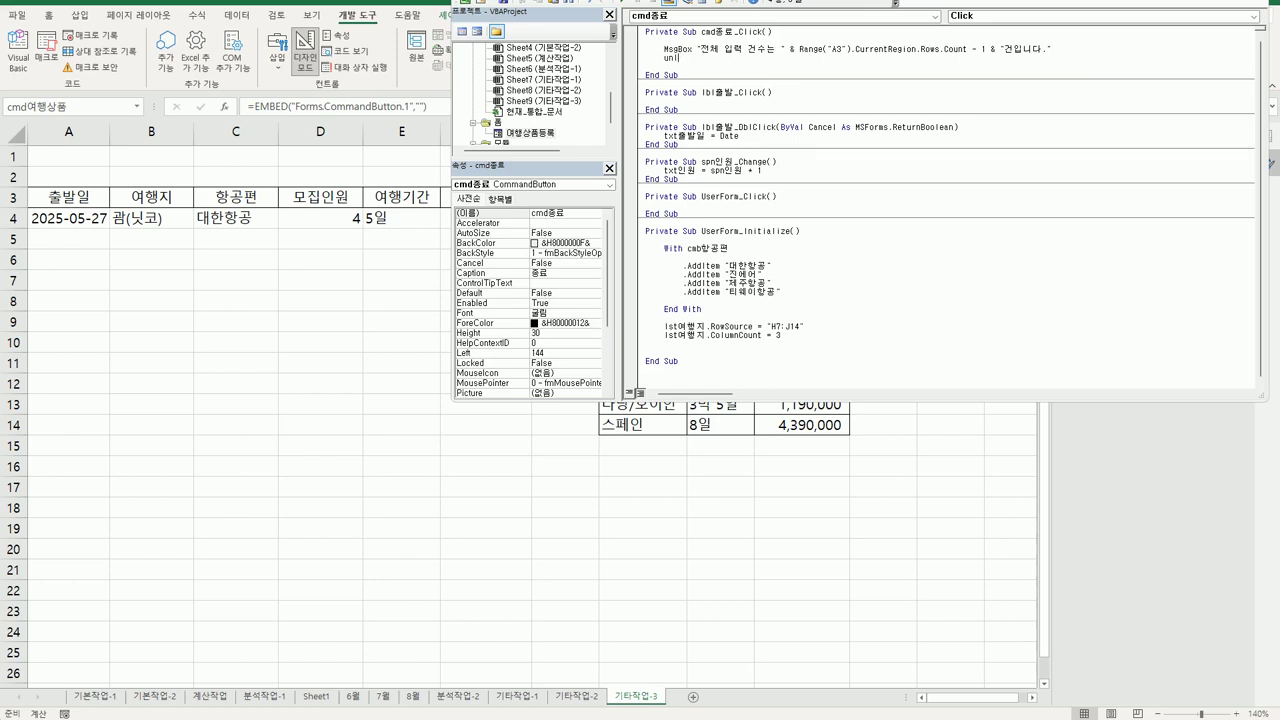
text(oad Me)
key(Down)
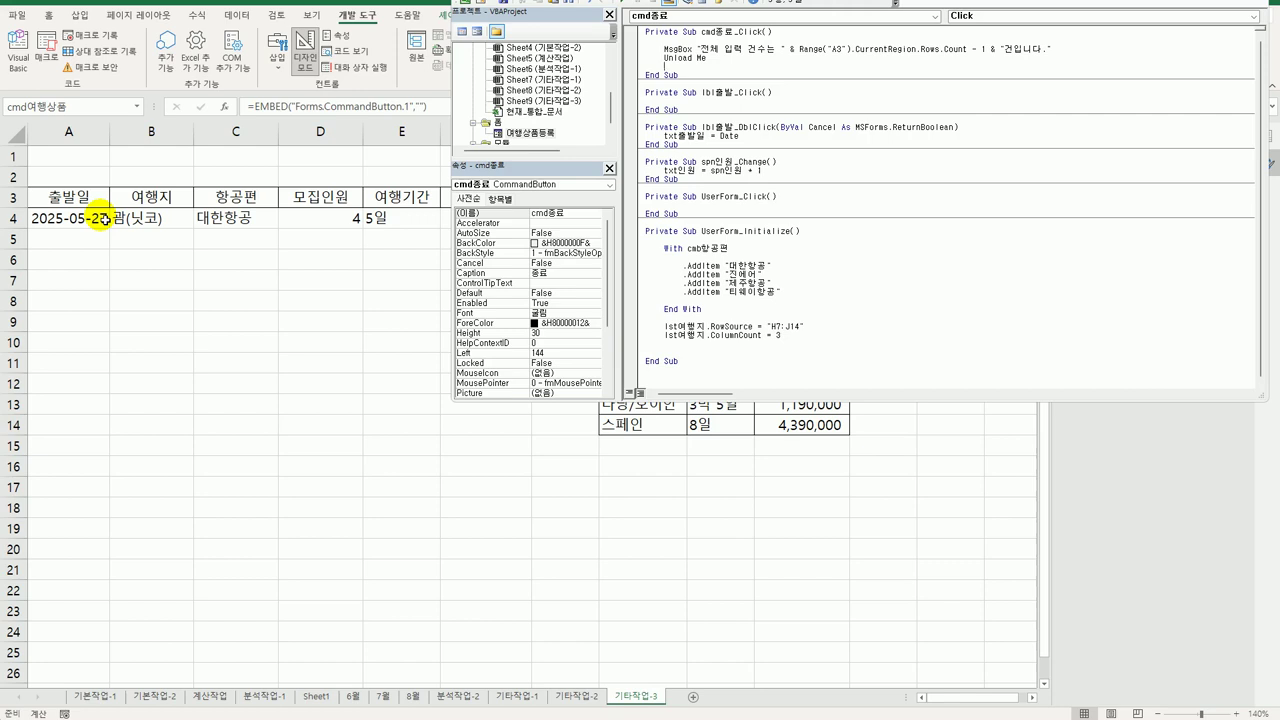
Examine the names of the 여행상품등록 form's controls and the sheet's registration table from A3, including its next input row
click(510, 133)
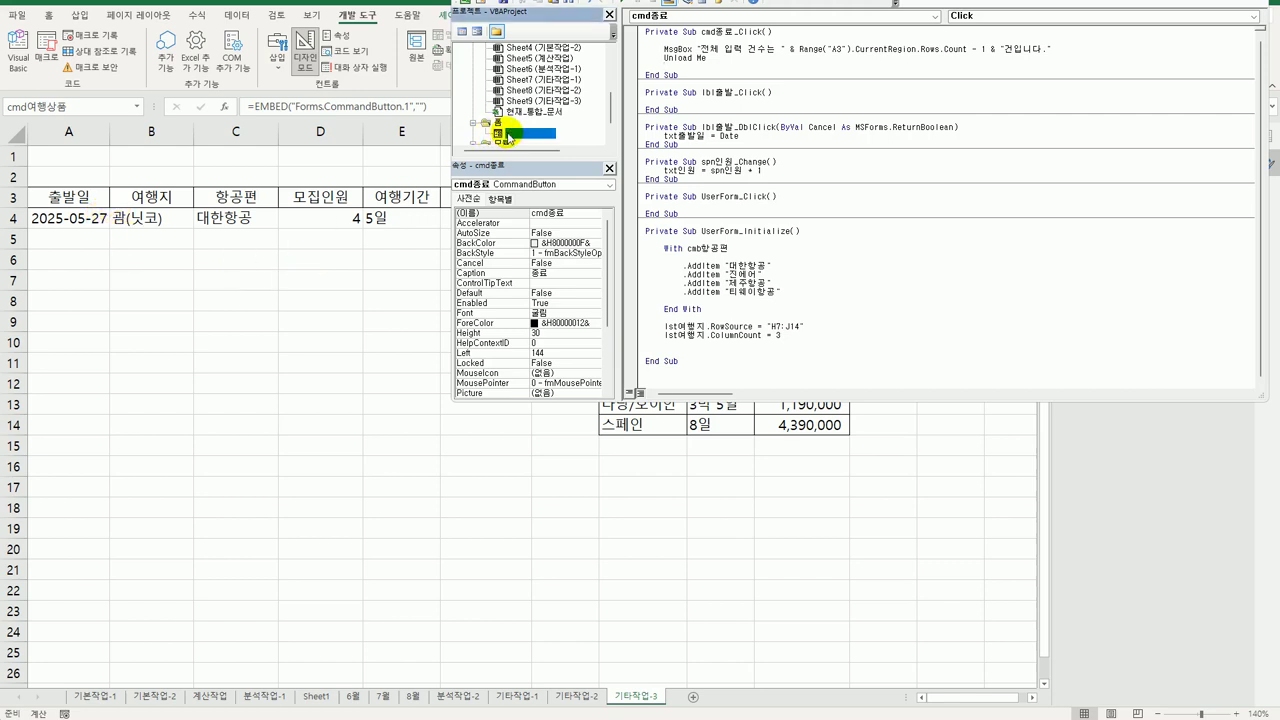
double_click(510, 135)
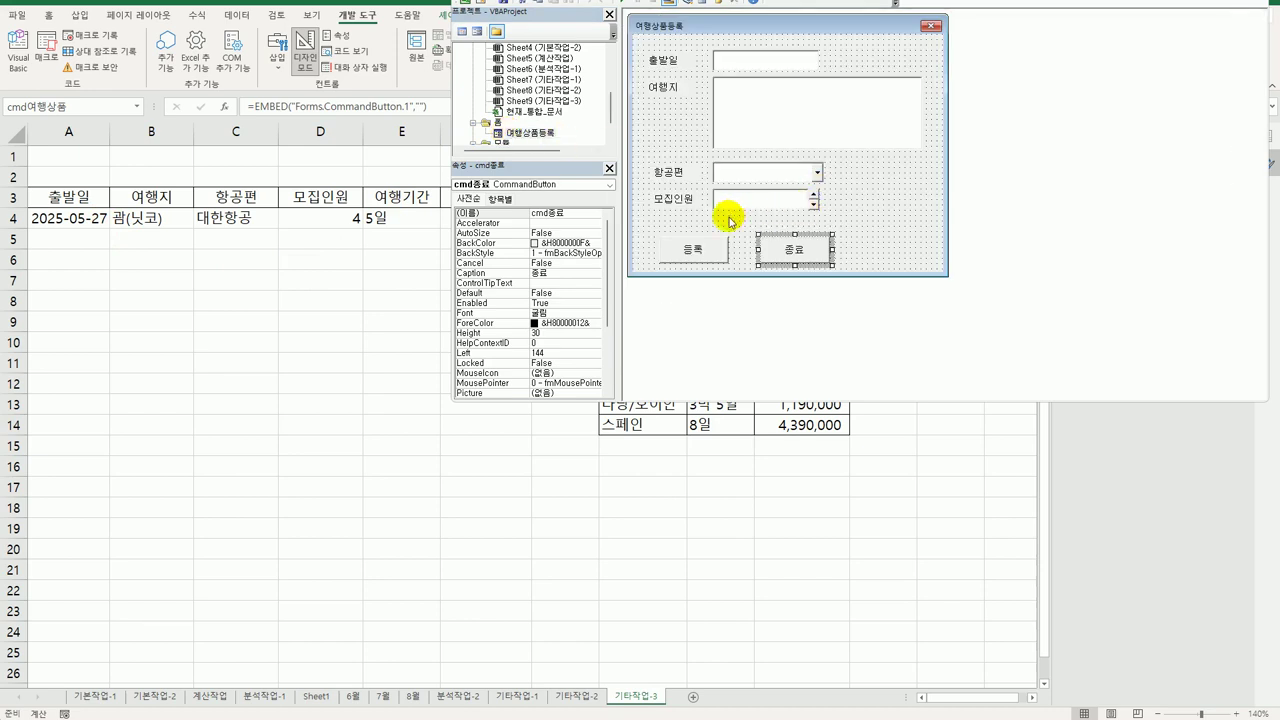
click(718, 250)
drag(559, 213, 579, 218)
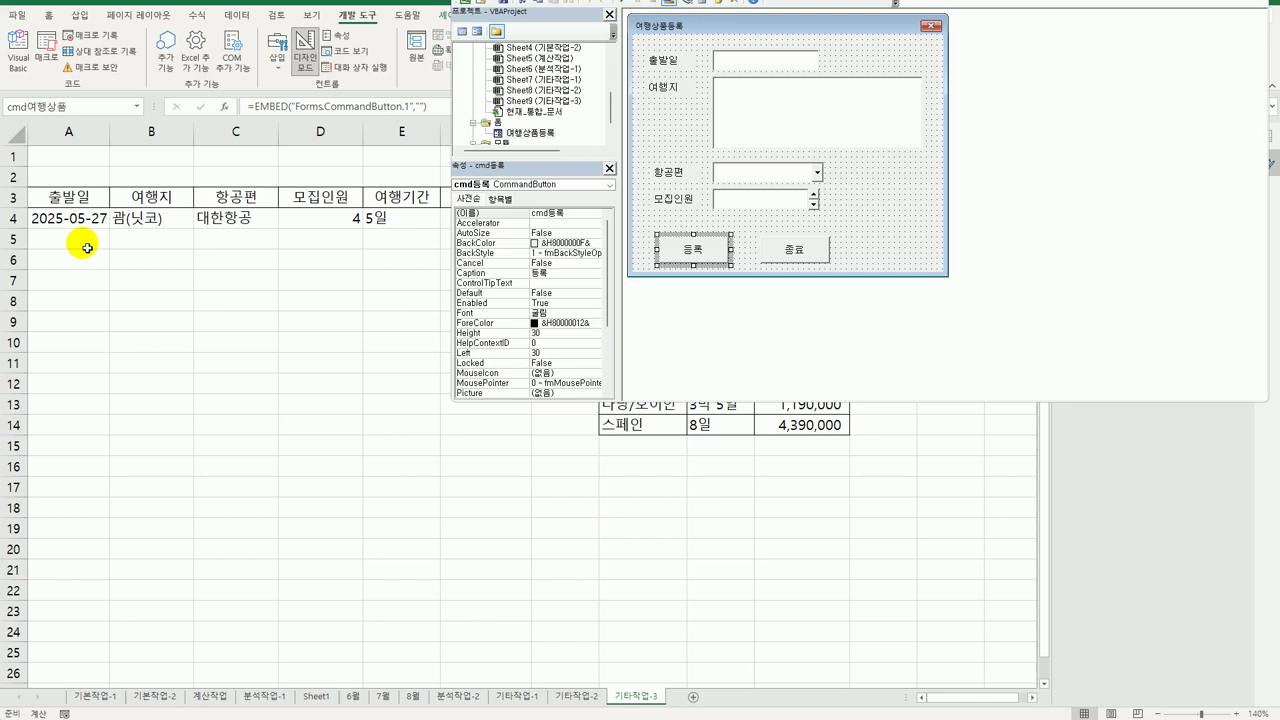
click(751, 68)
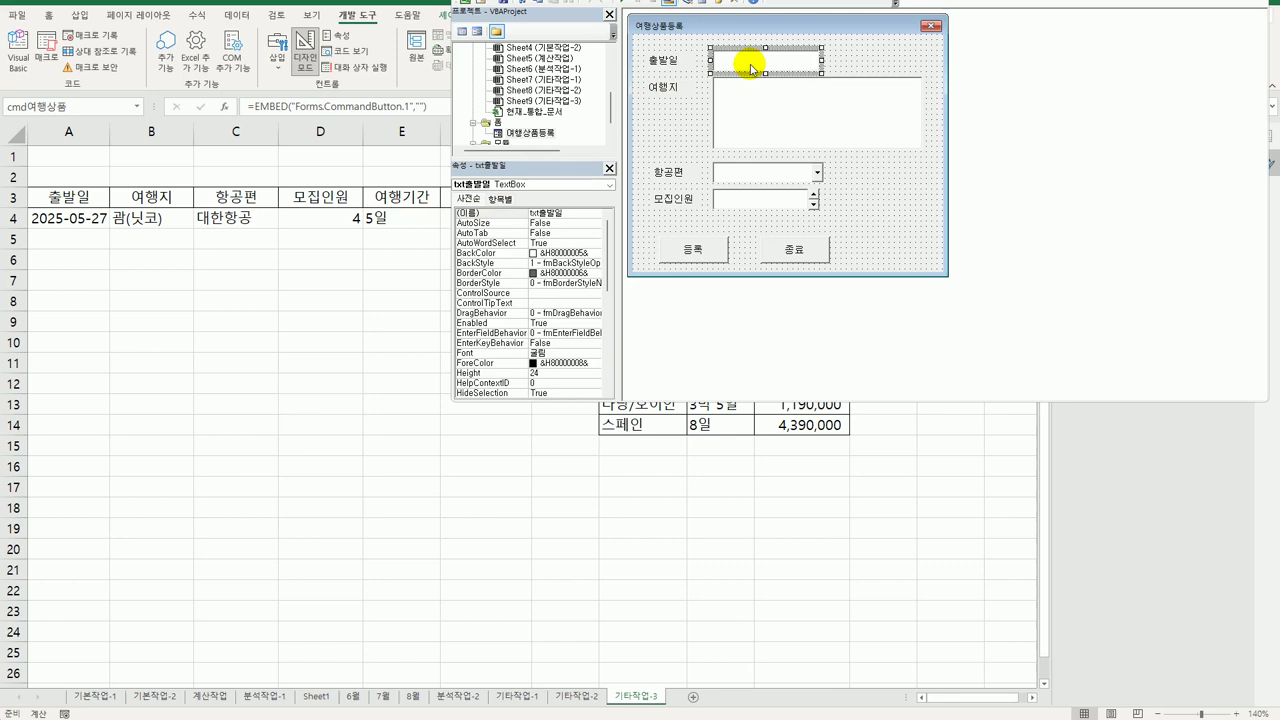
click(755, 142)
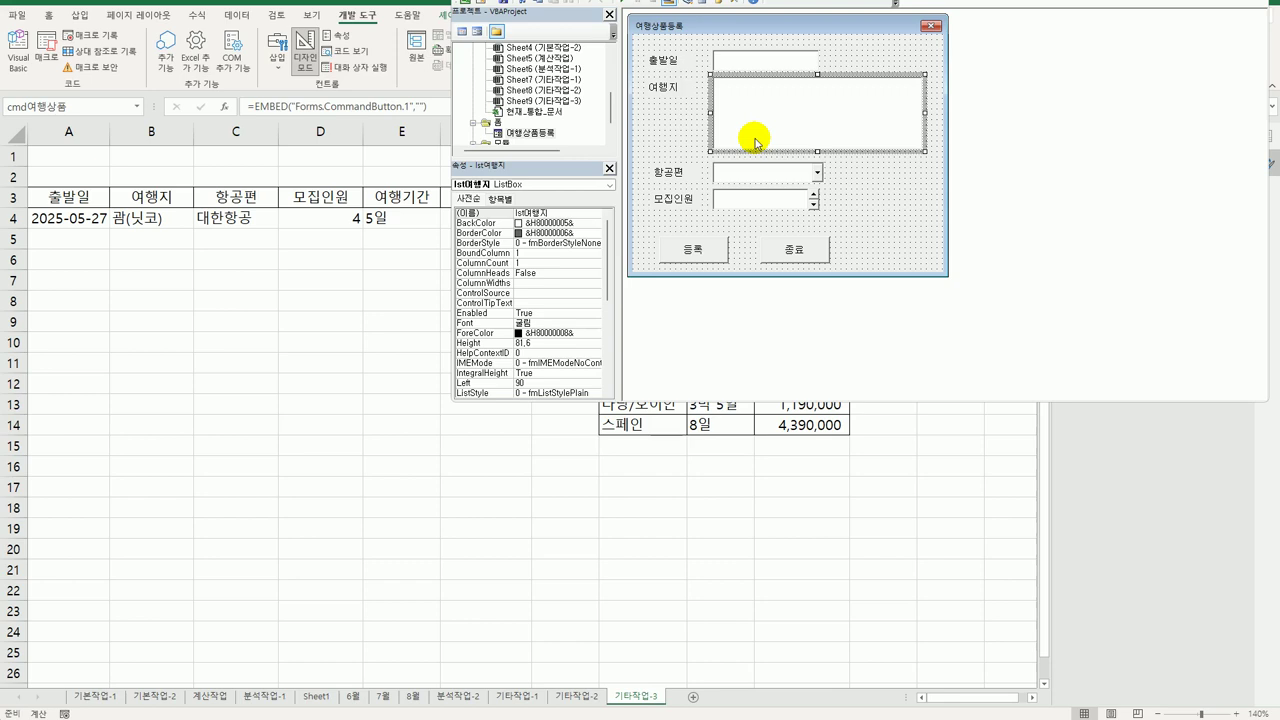
click(758, 177)
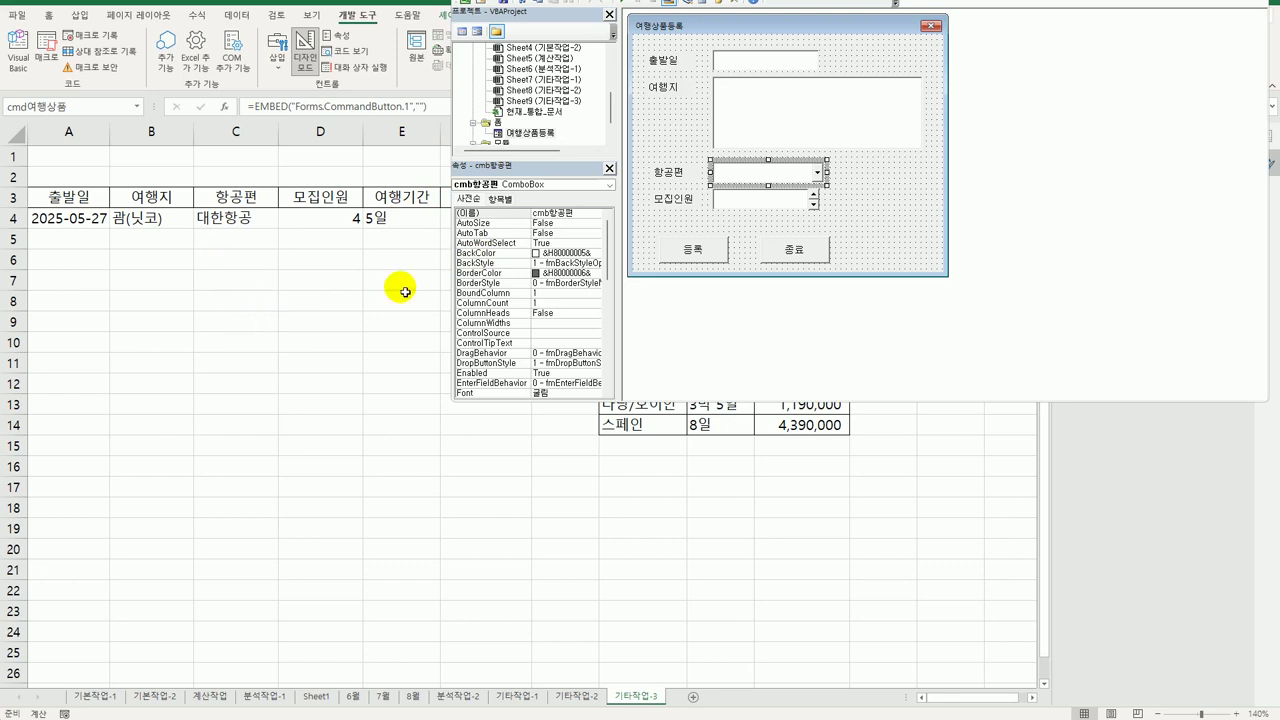
click(714, 259)
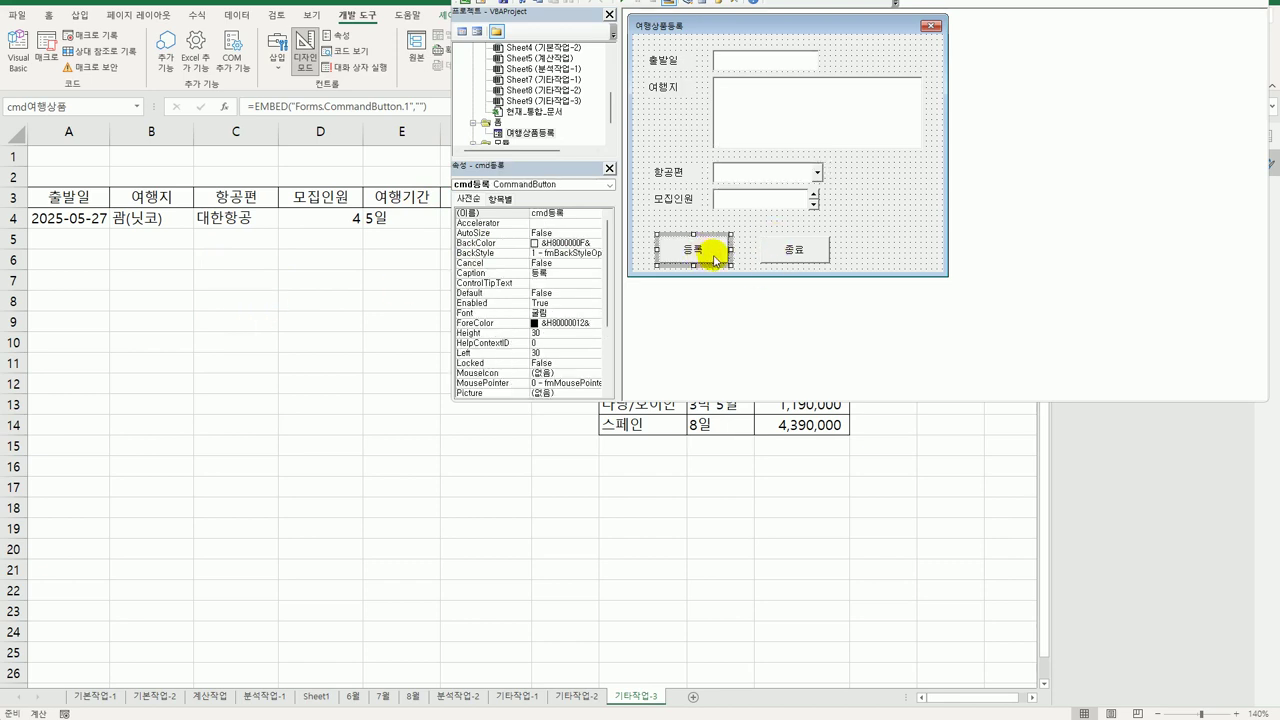
click(303, 350)
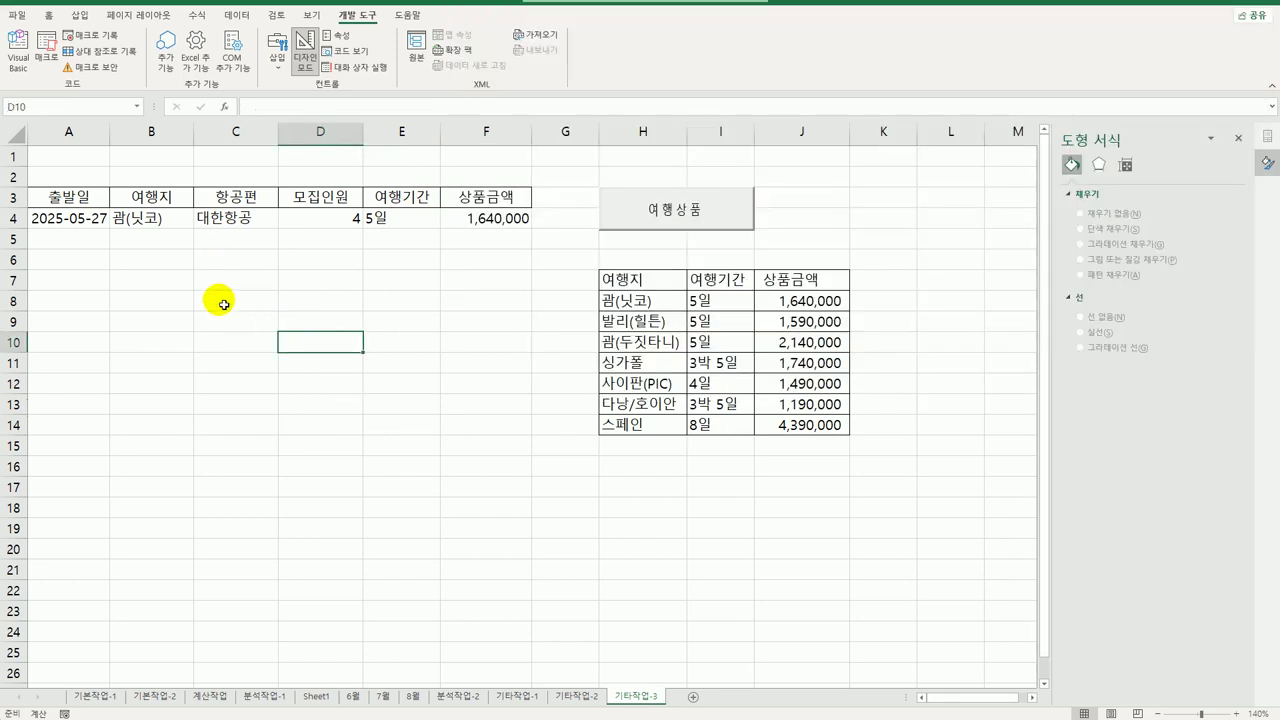
drag(86, 197, 510, 222)
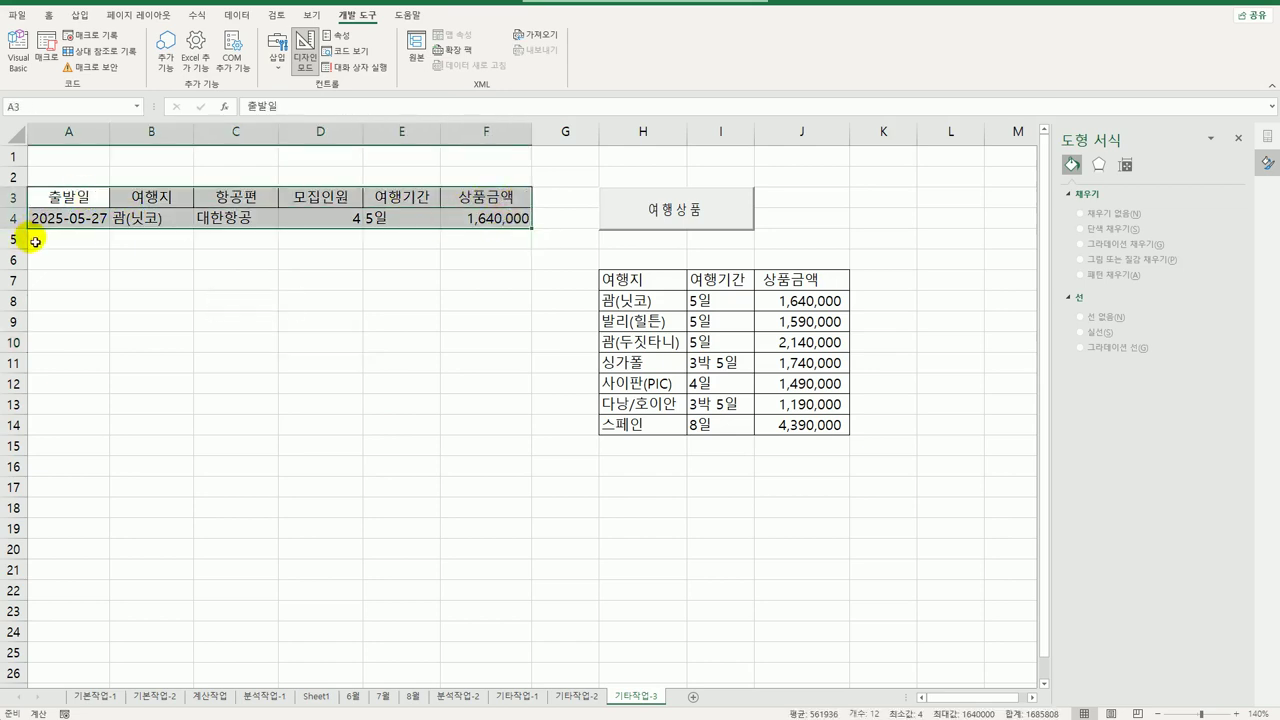
click(53, 242)
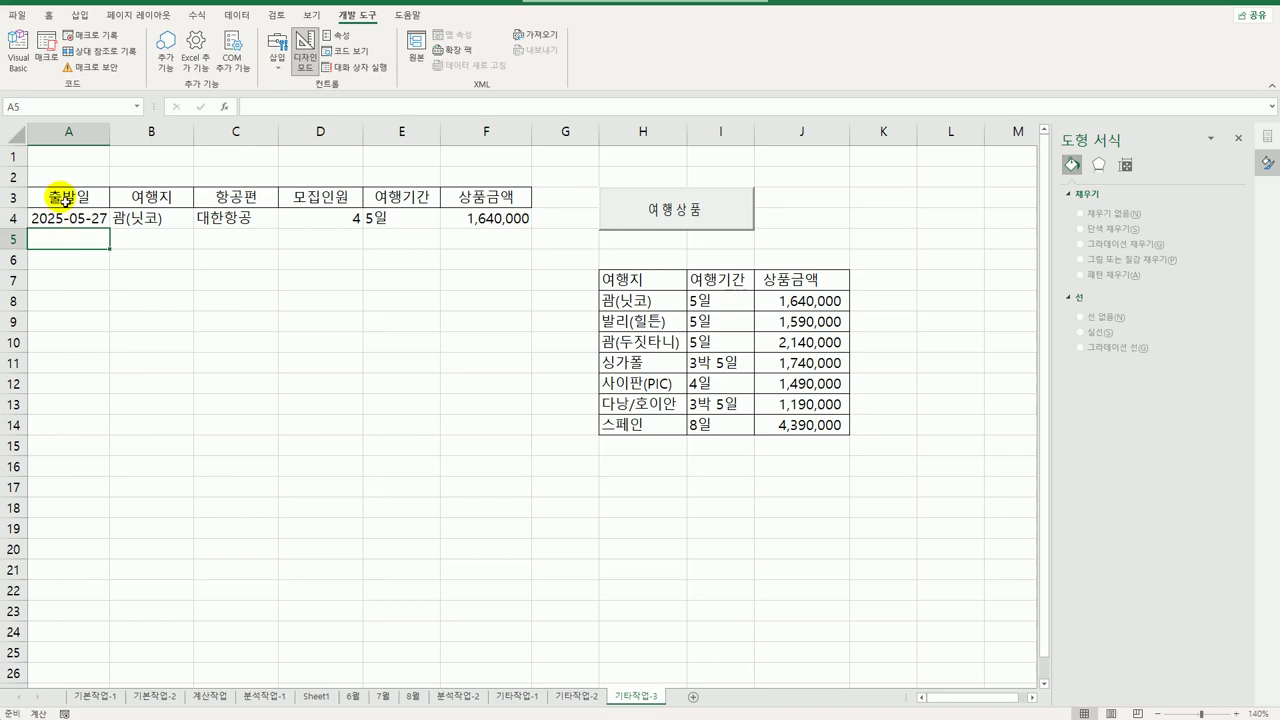
drag(51, 196, 51, 216)
click(57, 243)
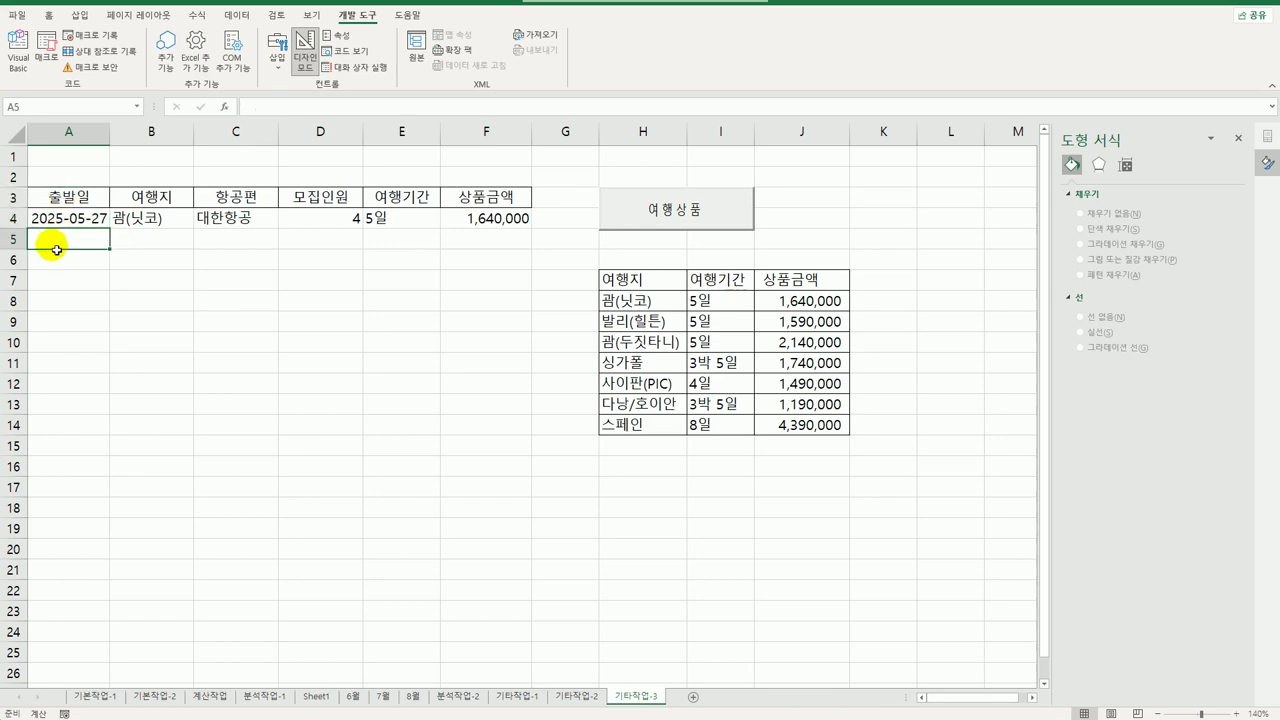
In the Visual Basic editor, create a Click procedure for the form's 등록 button, cmd등록, with blank lines for its code
click(18, 45)
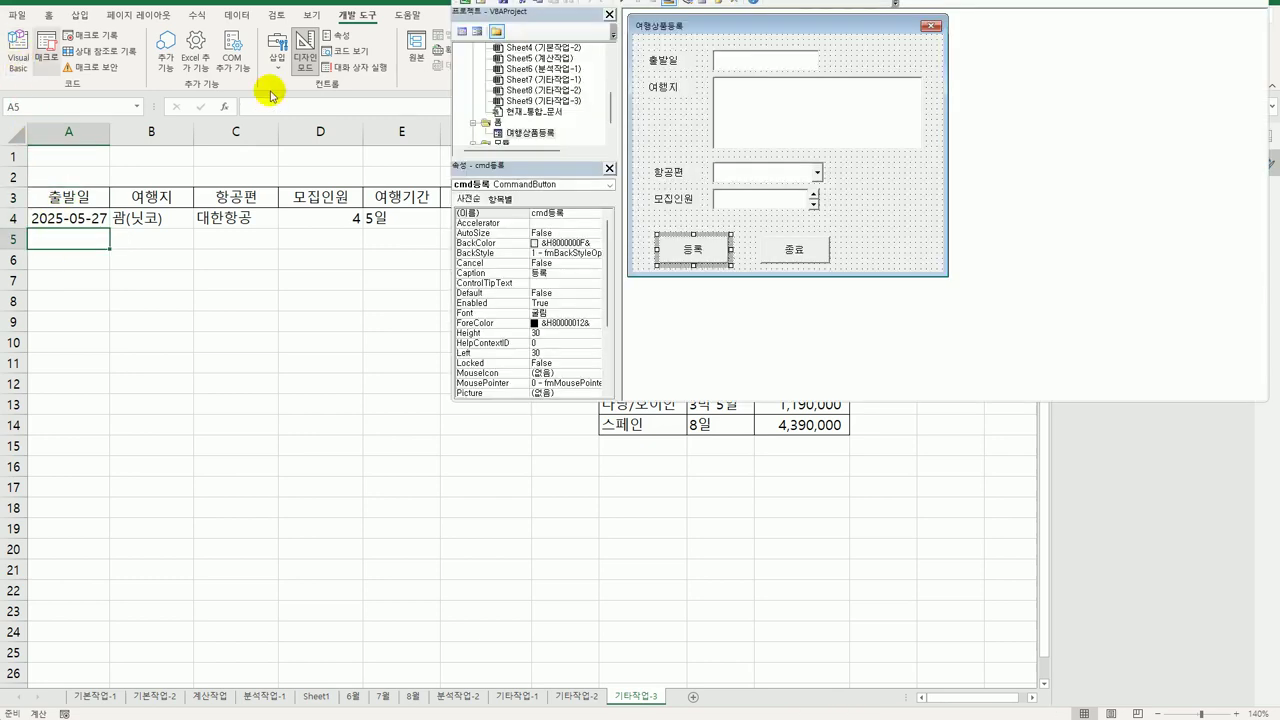
double_click(710, 253)
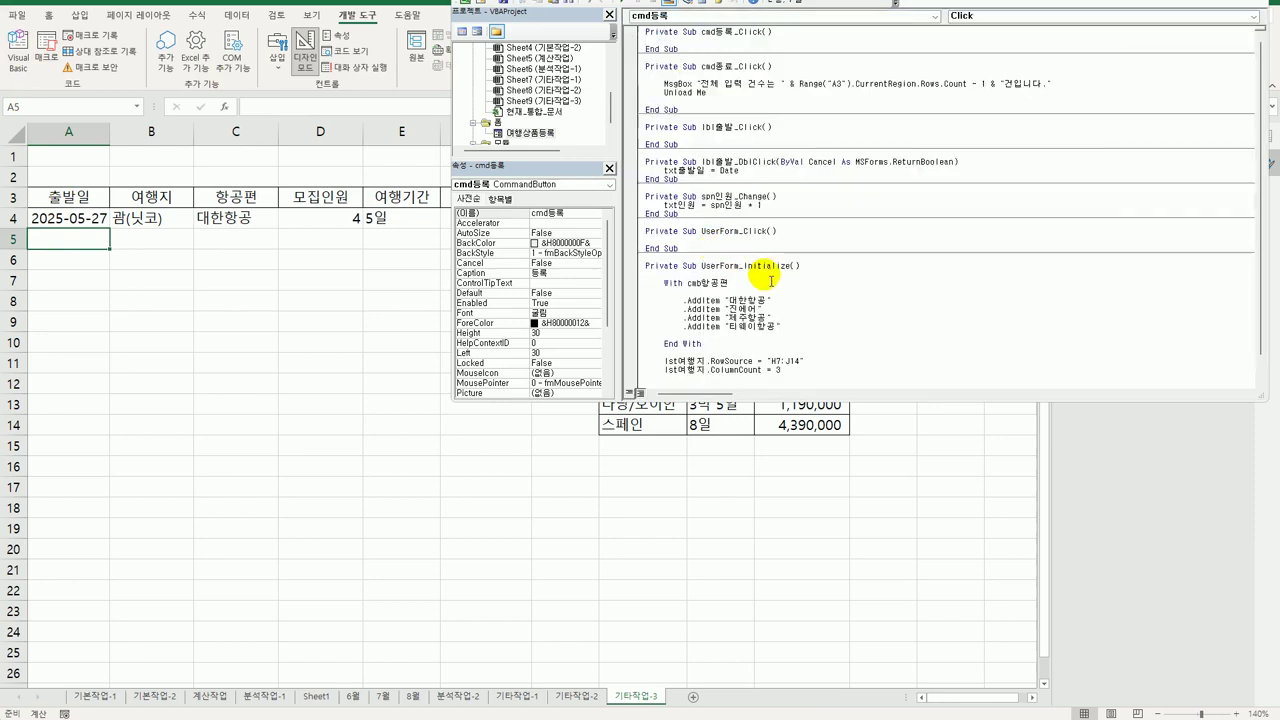
key(Return)
key(Return)
key(Return)
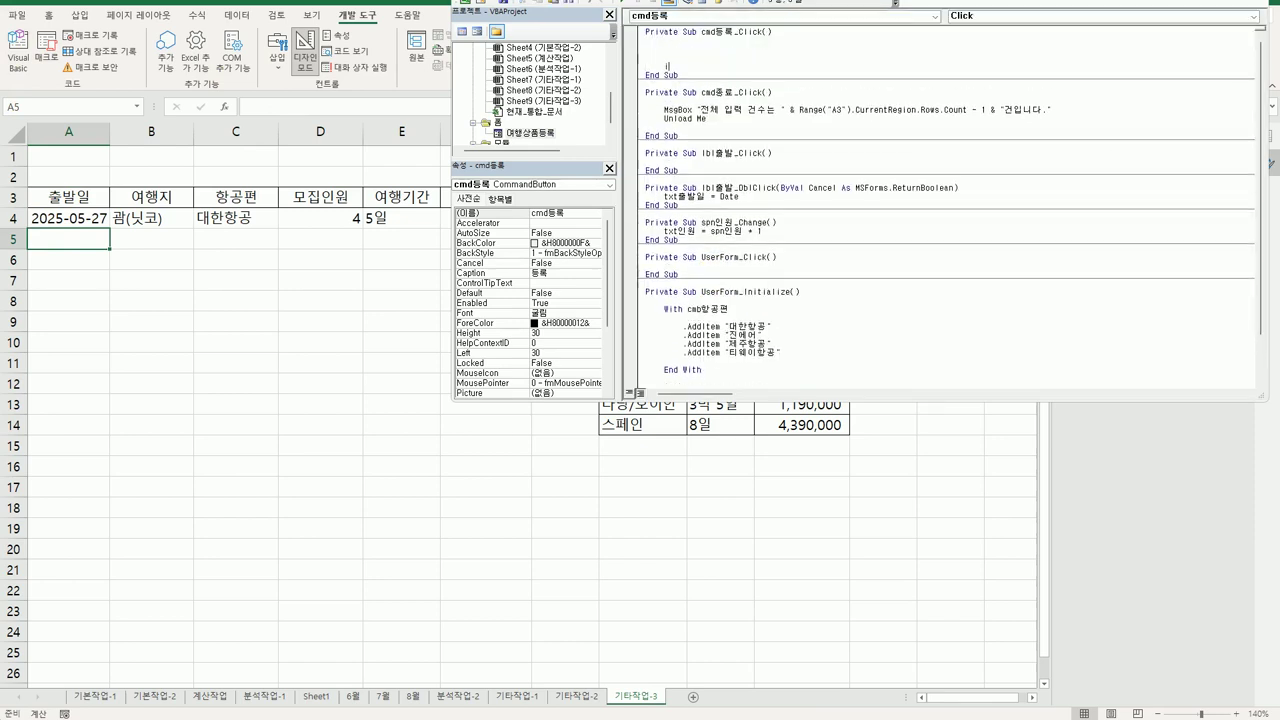
In cmd등록_Click, write the input row line i = Range("A3").CurrentRegion.Rows.Count + 3
text(i = range("A)
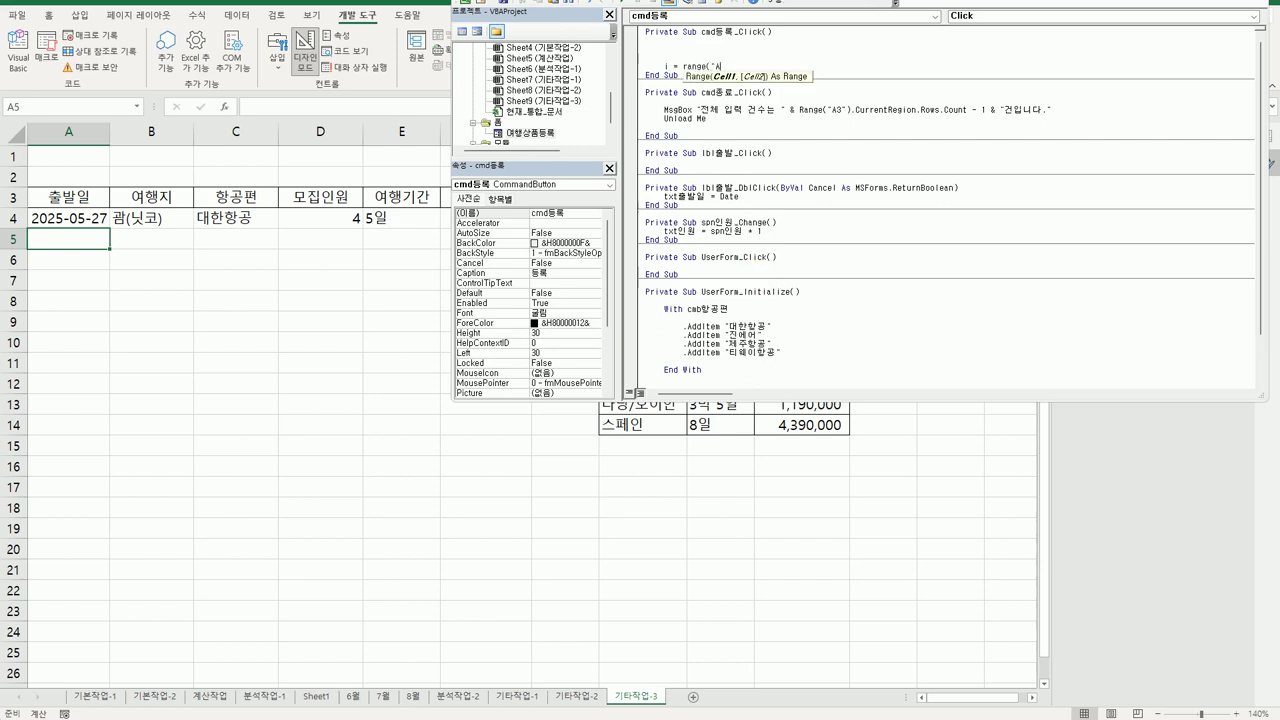
text(3").cu)
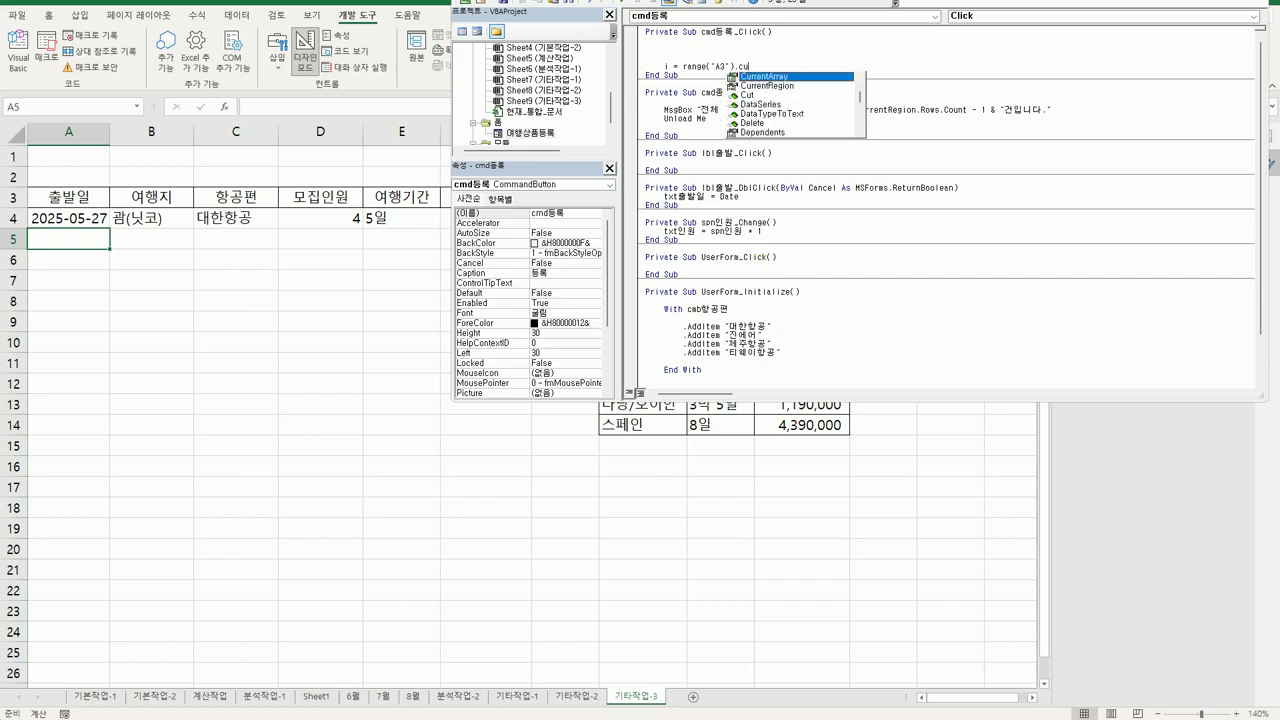
key(Tab)
text(.Rows.count)
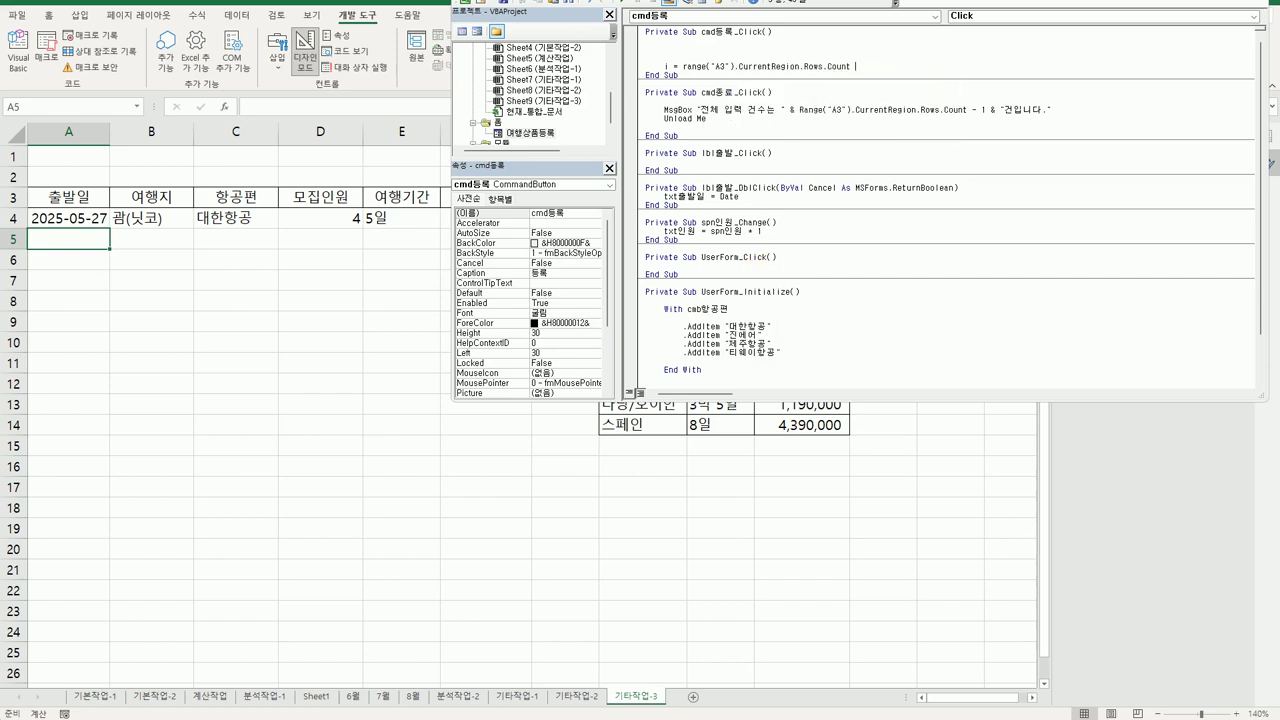
text( +3)
key(Return)
Below the row calculation in cmd등록_Click, add the line Cells(i, 1) = txt출발일
text(cel)
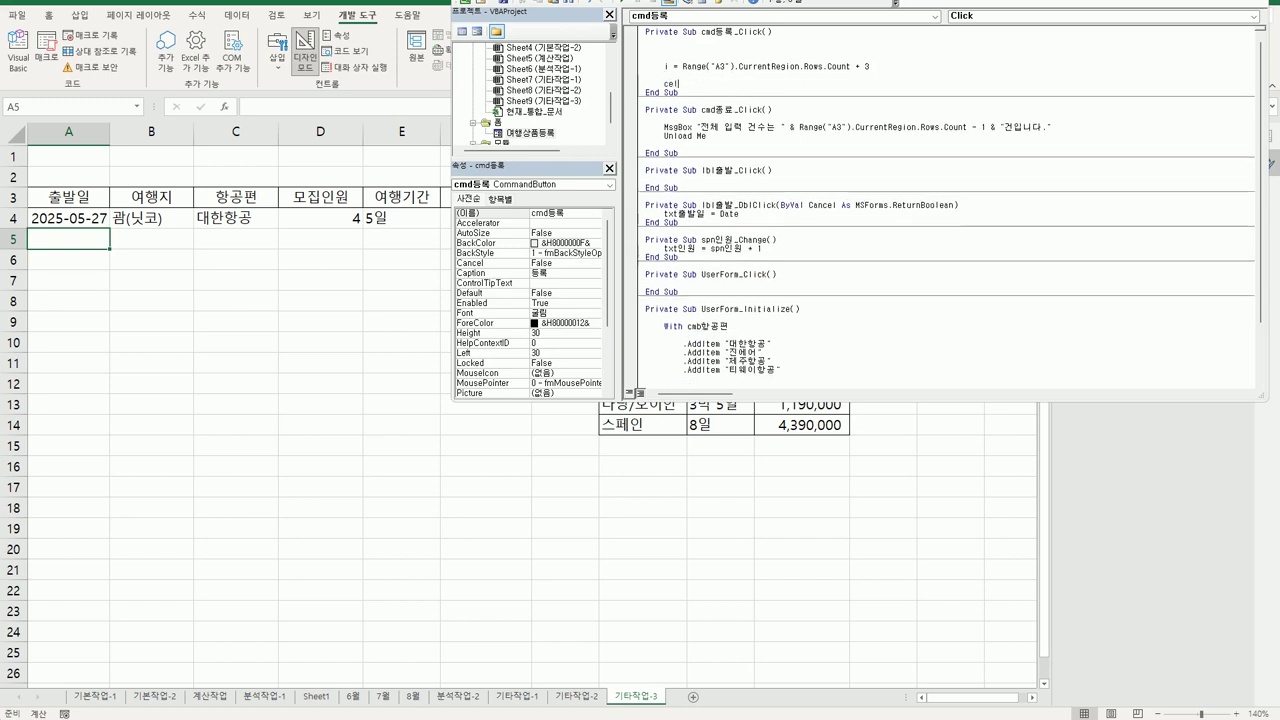
text(ls(i,1))
text(= txt출발일)
key(Return)
Duplicate the Cells(i, 1) = txt출발일 line five times directly beneath it, for six lines in all
key(shift+End)
key(ctrl+c)
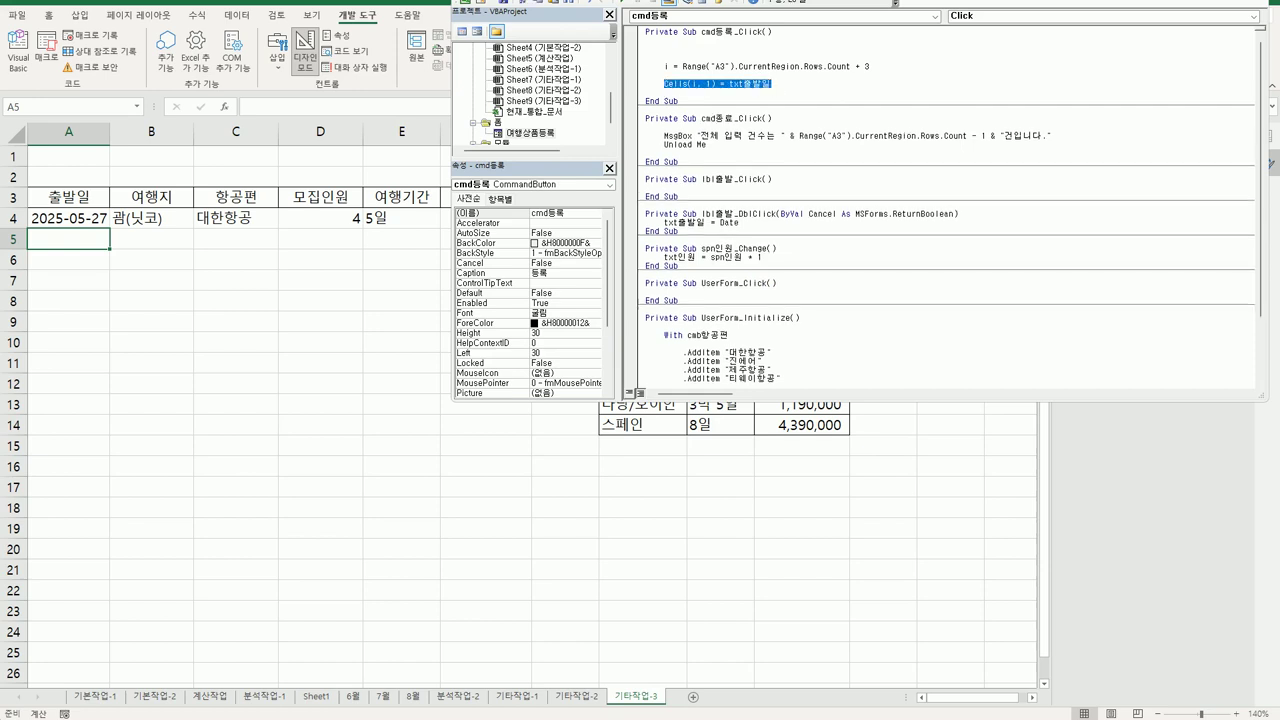
click(665, 92)
key(ctrl+v)
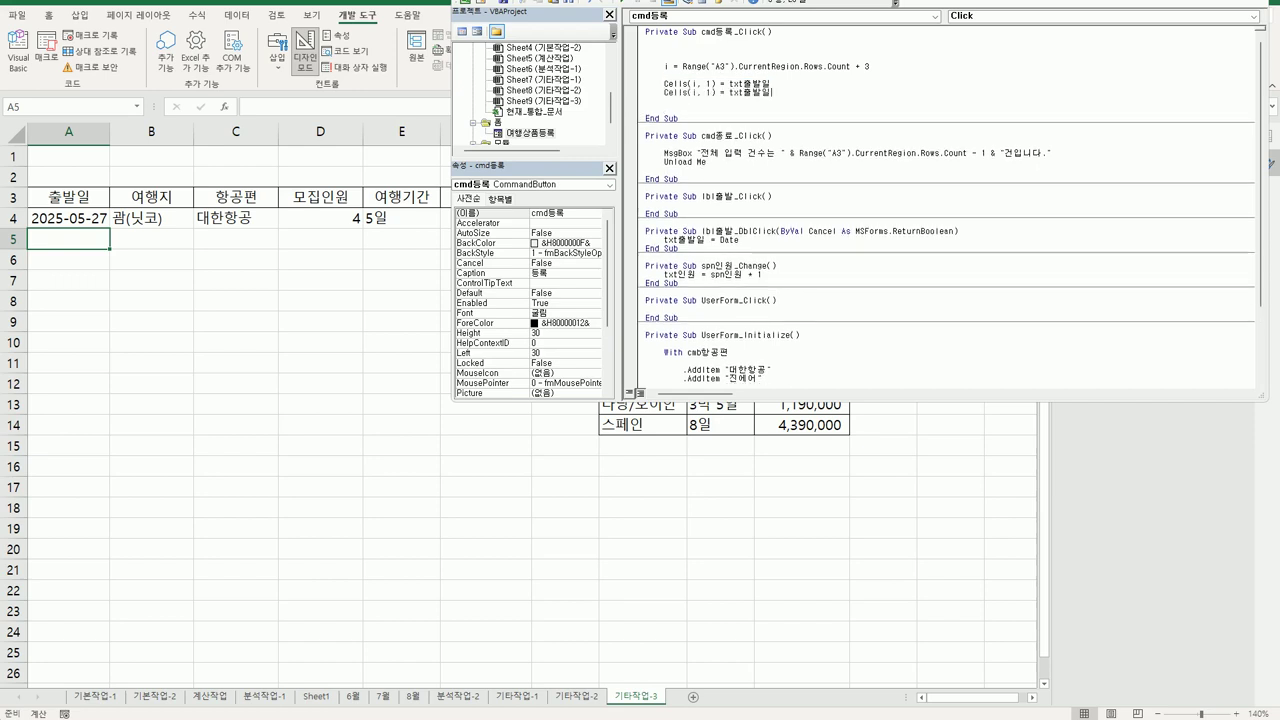
key(Return)
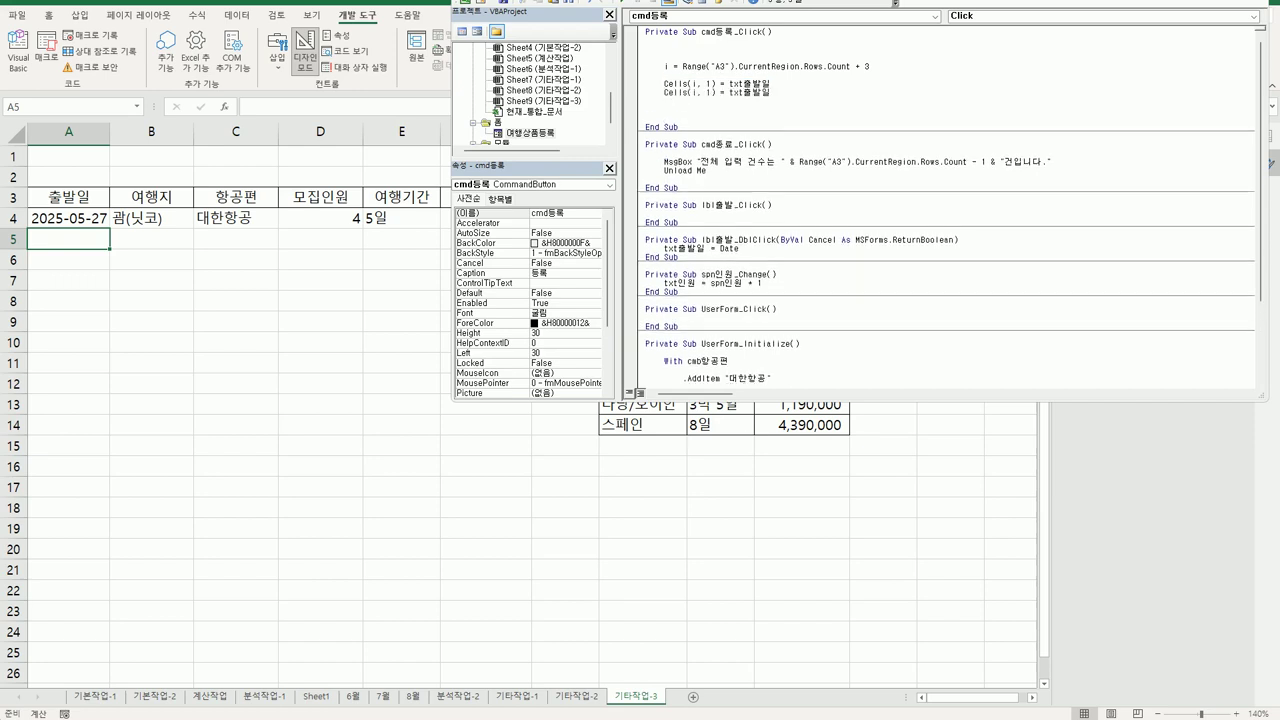
key(ctrl+v)
key(Return)
key(ctrl+v)
key(Return)
key(ctrl+v)
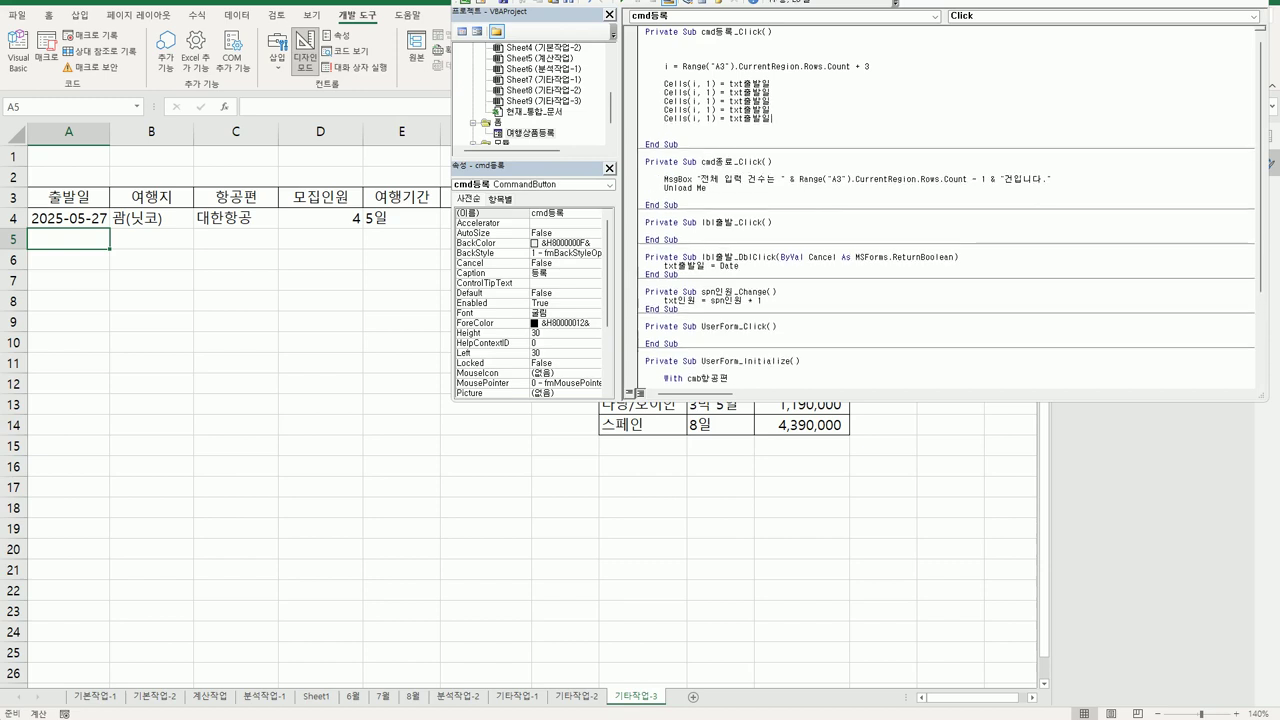
key(Return)
key(ctrl+v)
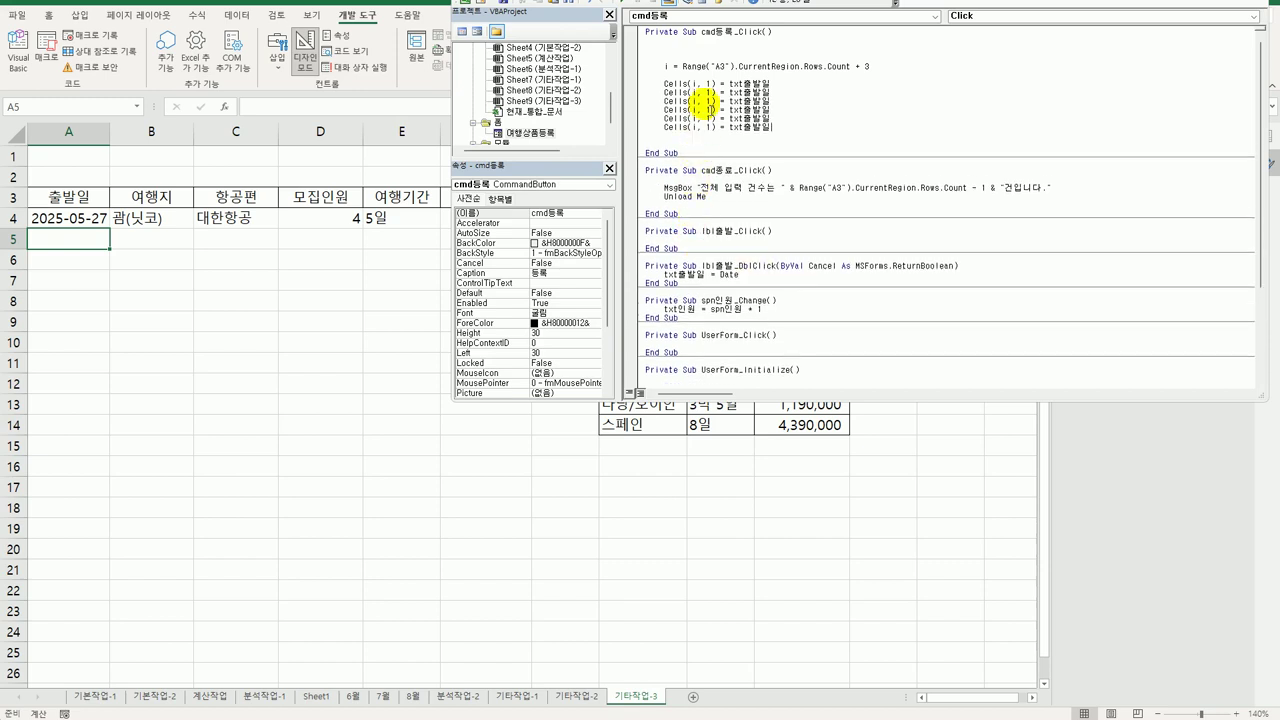
Change the column numbers in the five copied Cells lines to 2, 3, 4, 5 and 6 in order
double_click(708, 92)
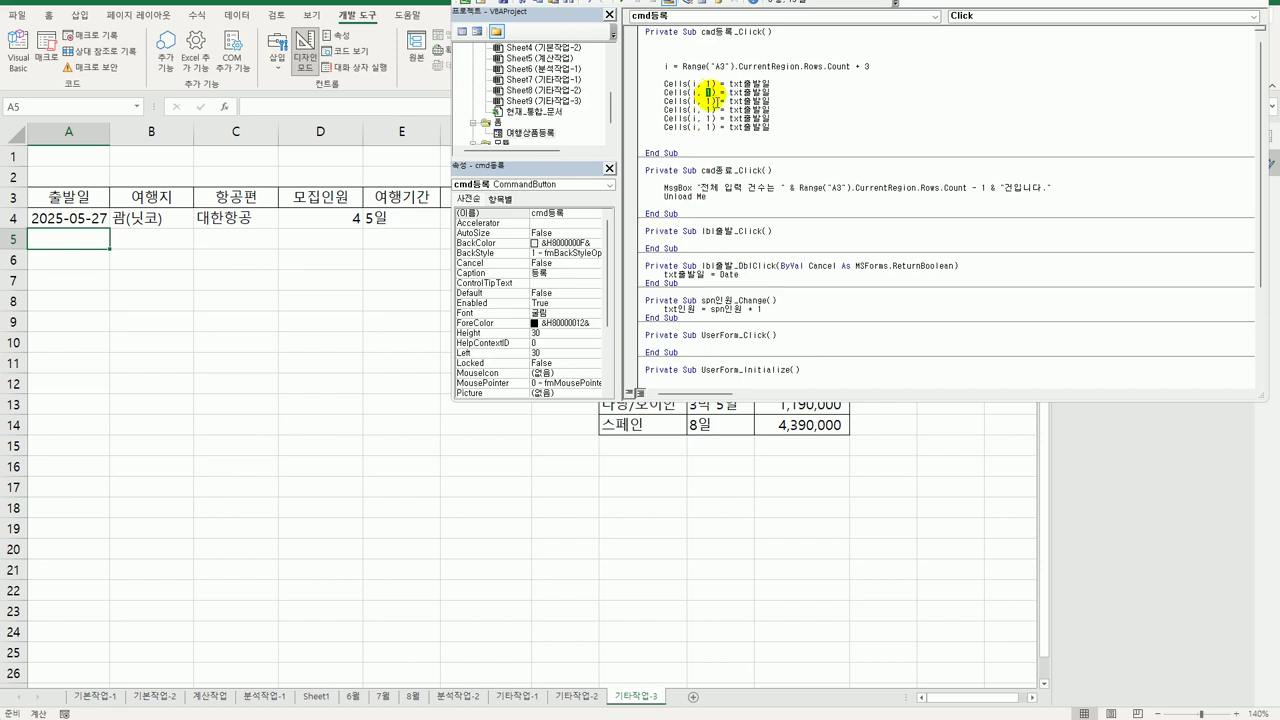
text(2)
double_click(708, 100)
text(3)
double_click(708, 109)
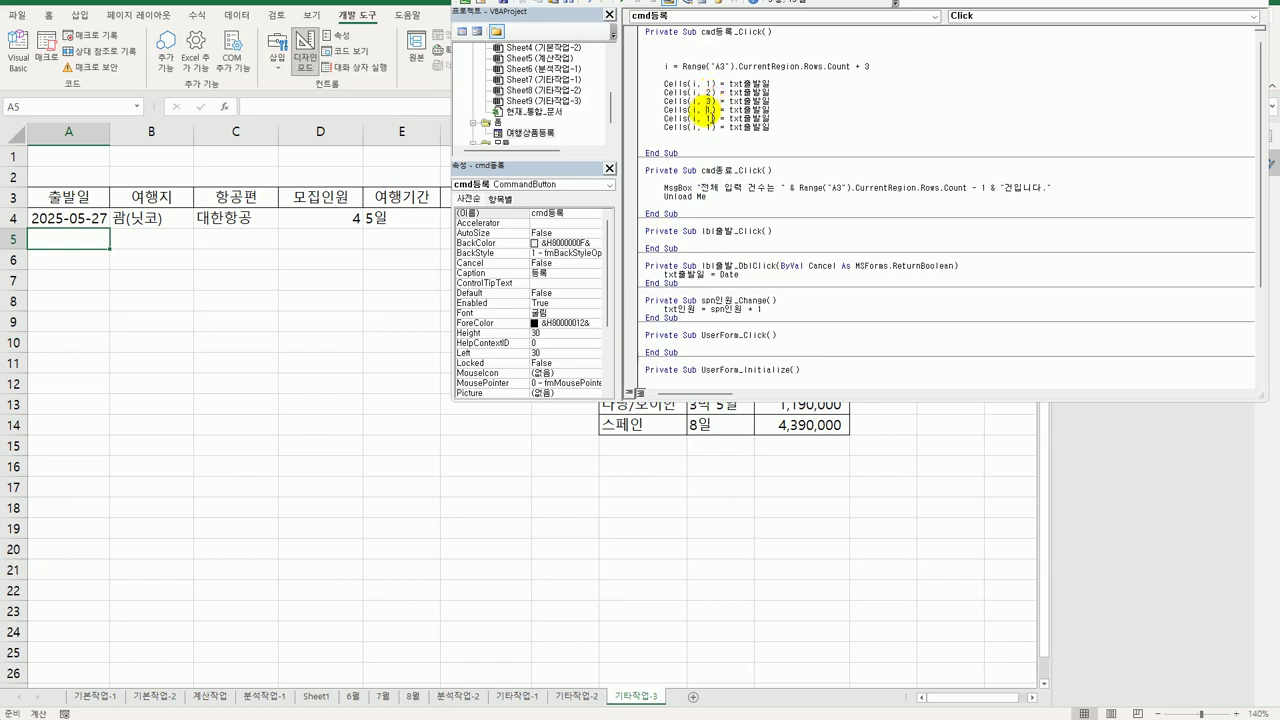
text(4)
double_click(708, 118)
text(5)
double_click(709, 126)
text(6)
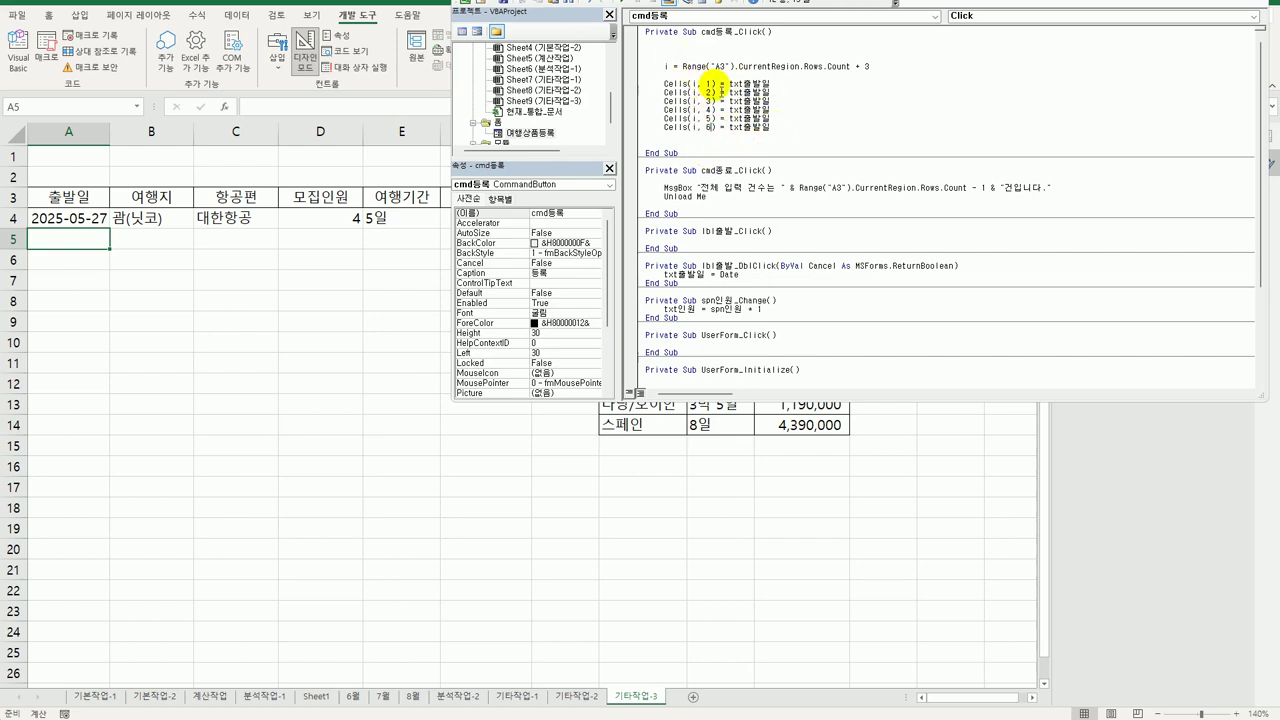
Replace txt출발일 in the Cells(i, 2) line with lst여행지.List
drag(729, 93, 776, 91)
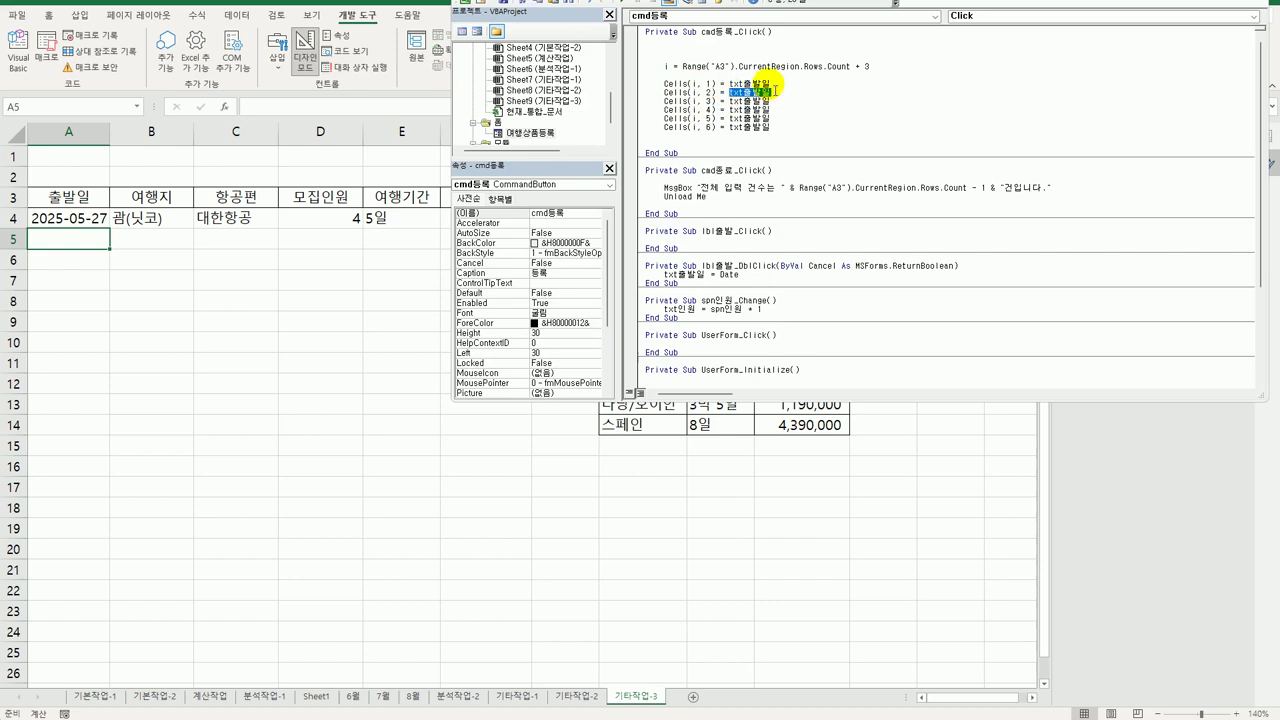
text(ㅅ)
key(BackSpace)
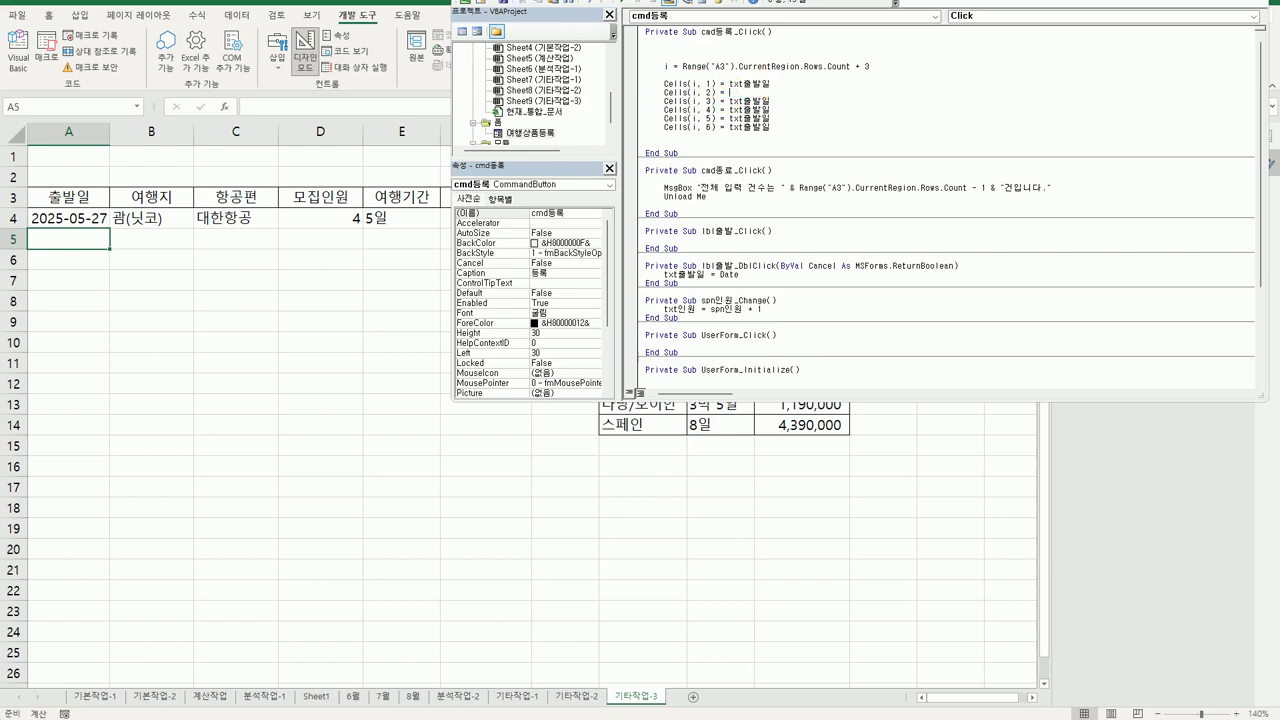
text(lst여행지.)
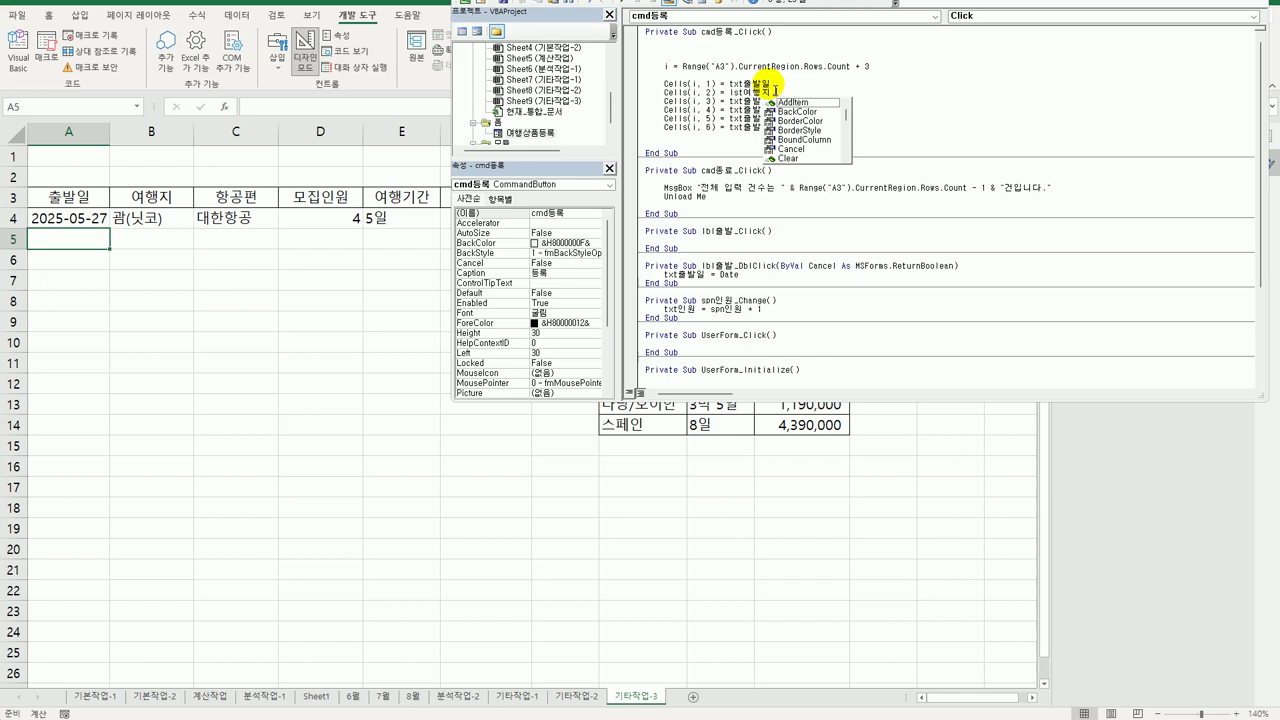
text(lis)
key(Tab)
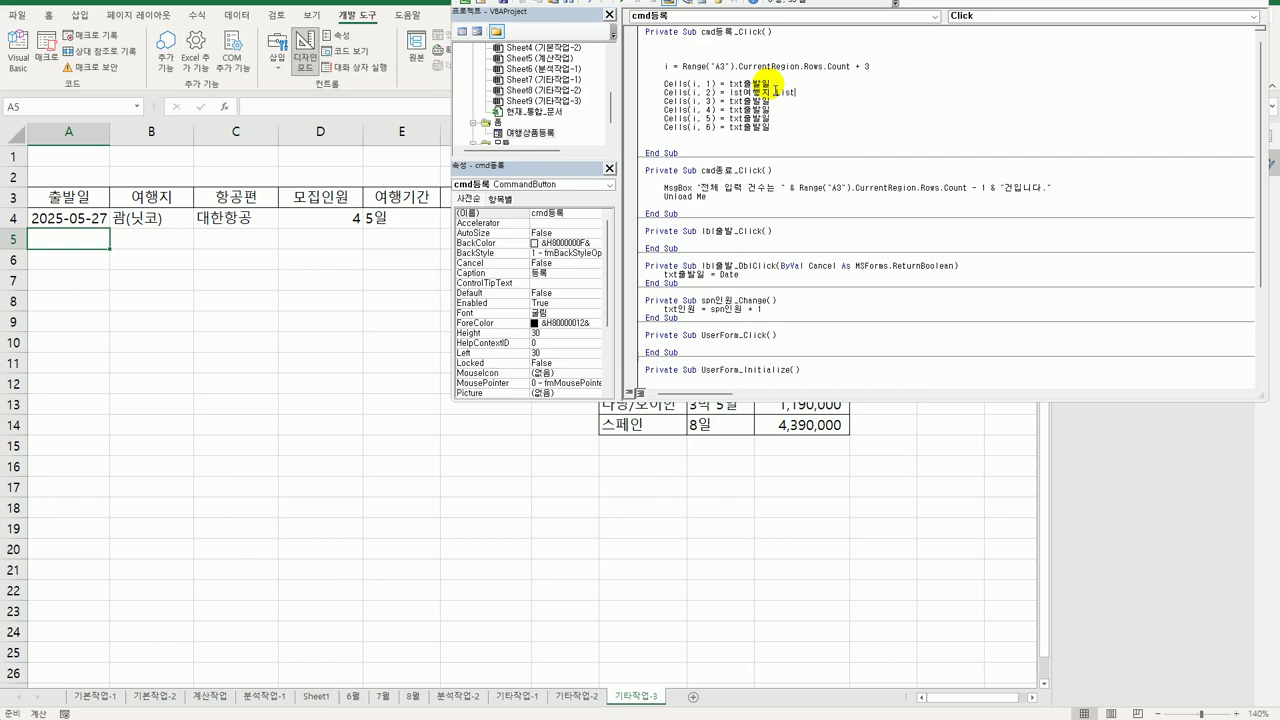
Leave design mode, run the 여행상품등록 form and examine the 여행지 list's rows and columns with 괌(닛코) selected, closing the form when done
click(305, 388)
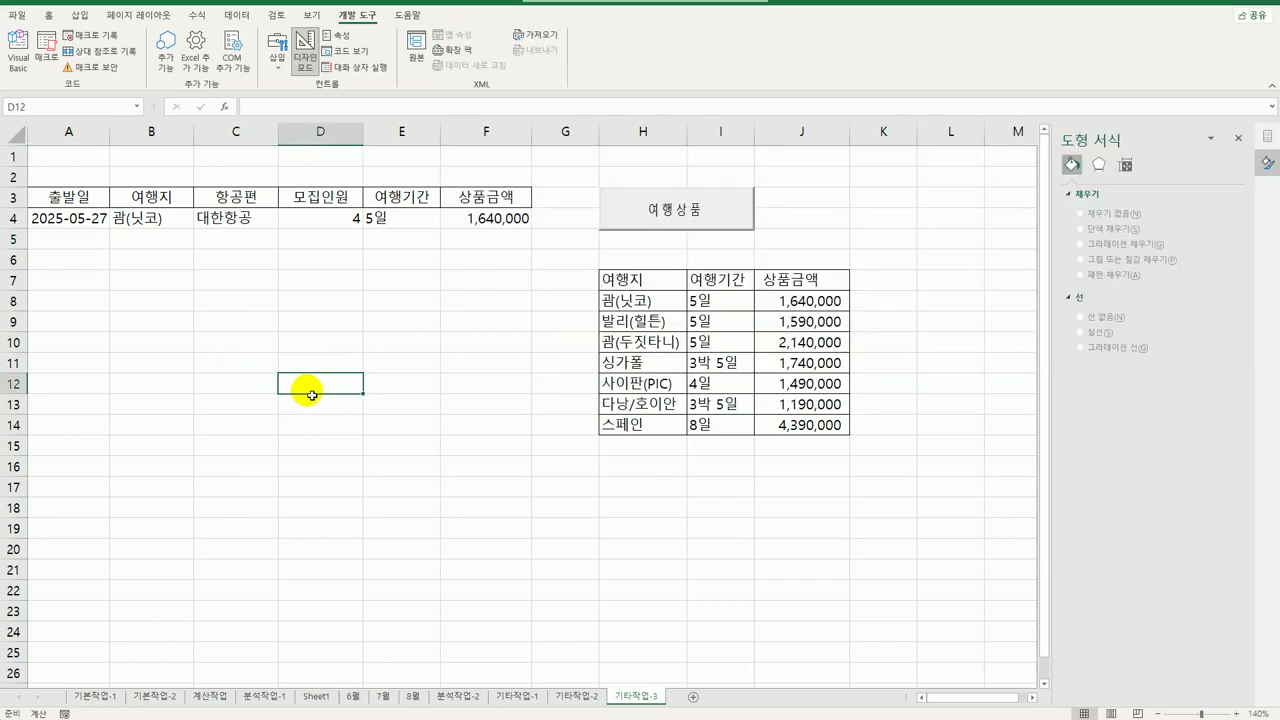
click(310, 64)
click(683, 224)
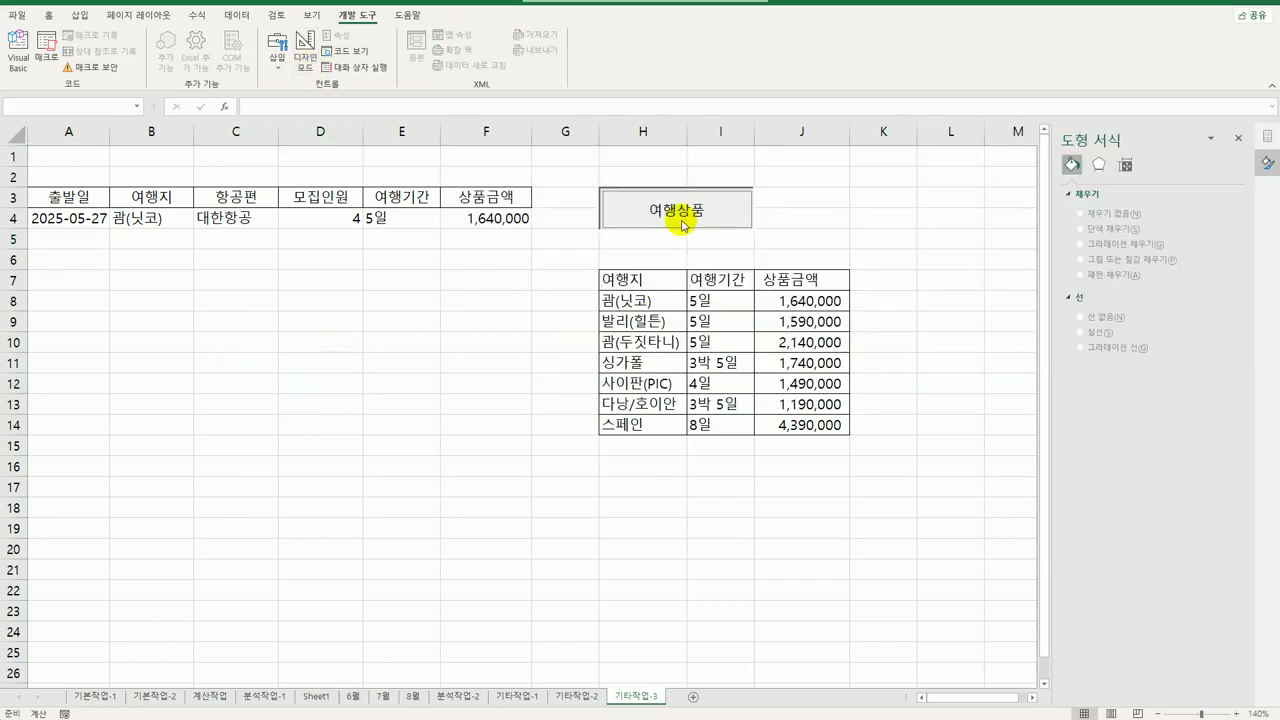
drag(663, 240, 364, 252)
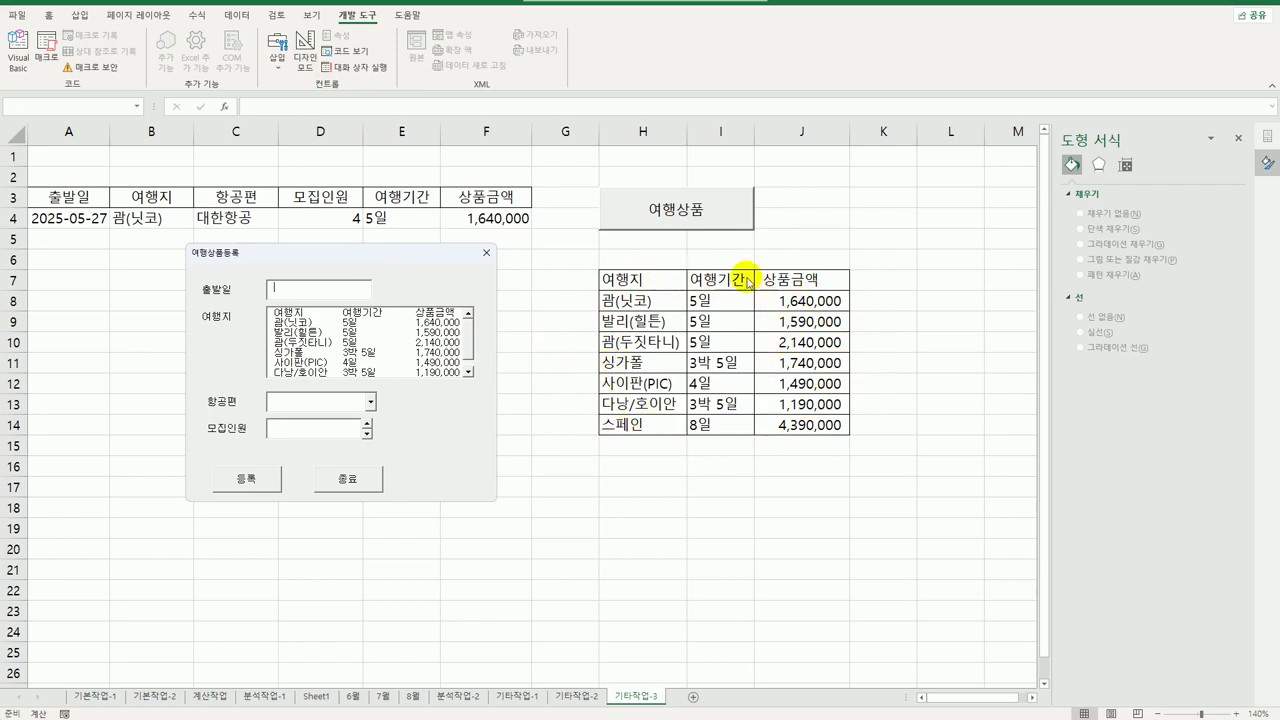
click(287, 321)
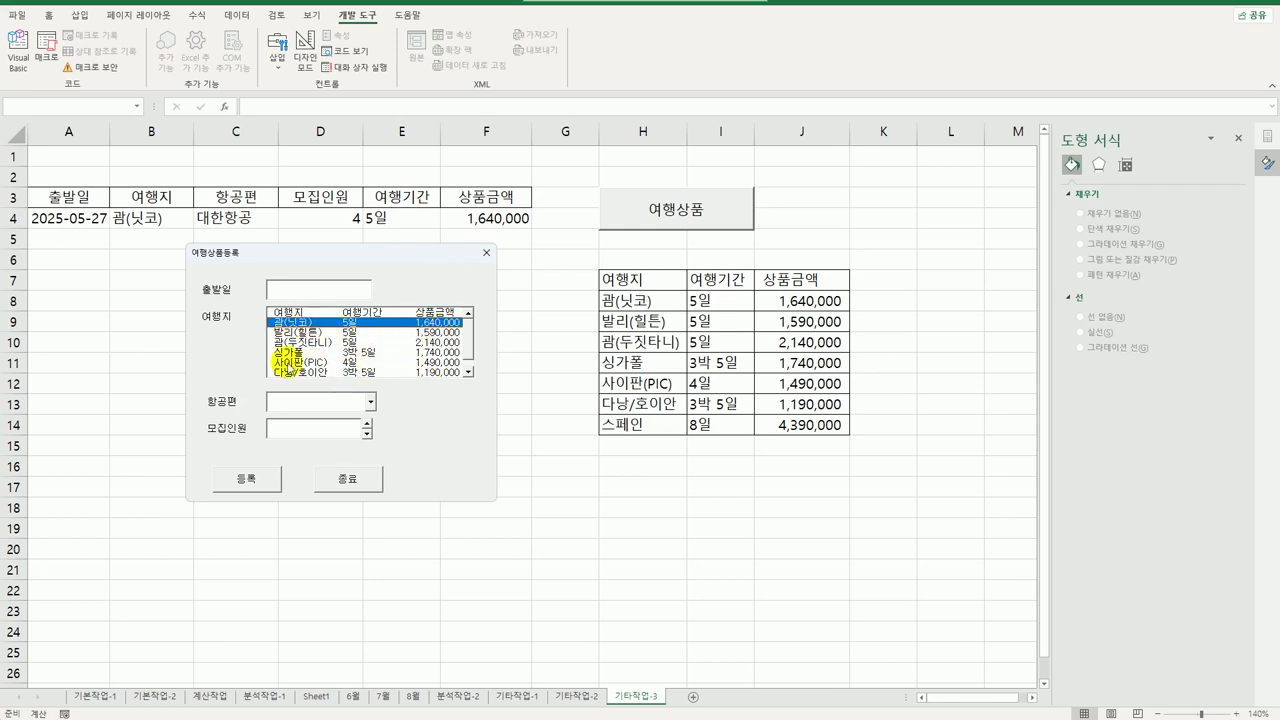
click(487, 253)
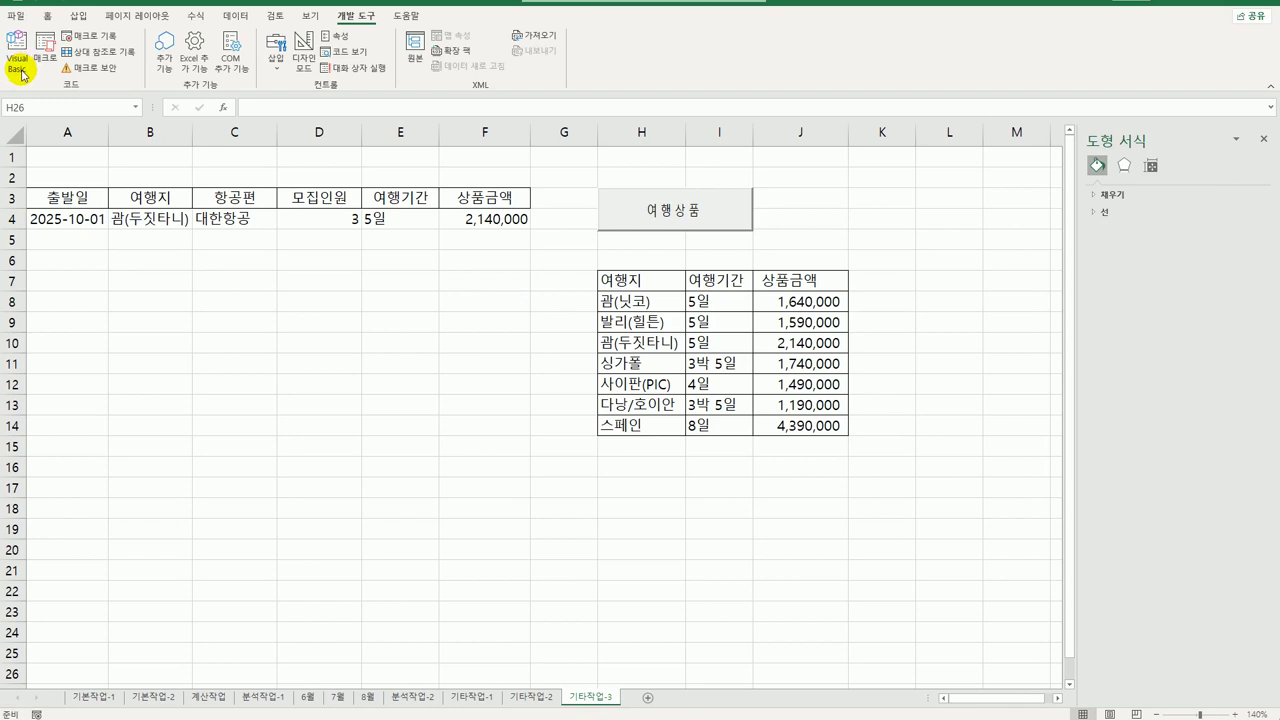
In cmd등록_Click, complete the second Cells line as Cells(i, 2) = lst여행지.List(lst여행지.ListIndex, 0)
click(18, 64)
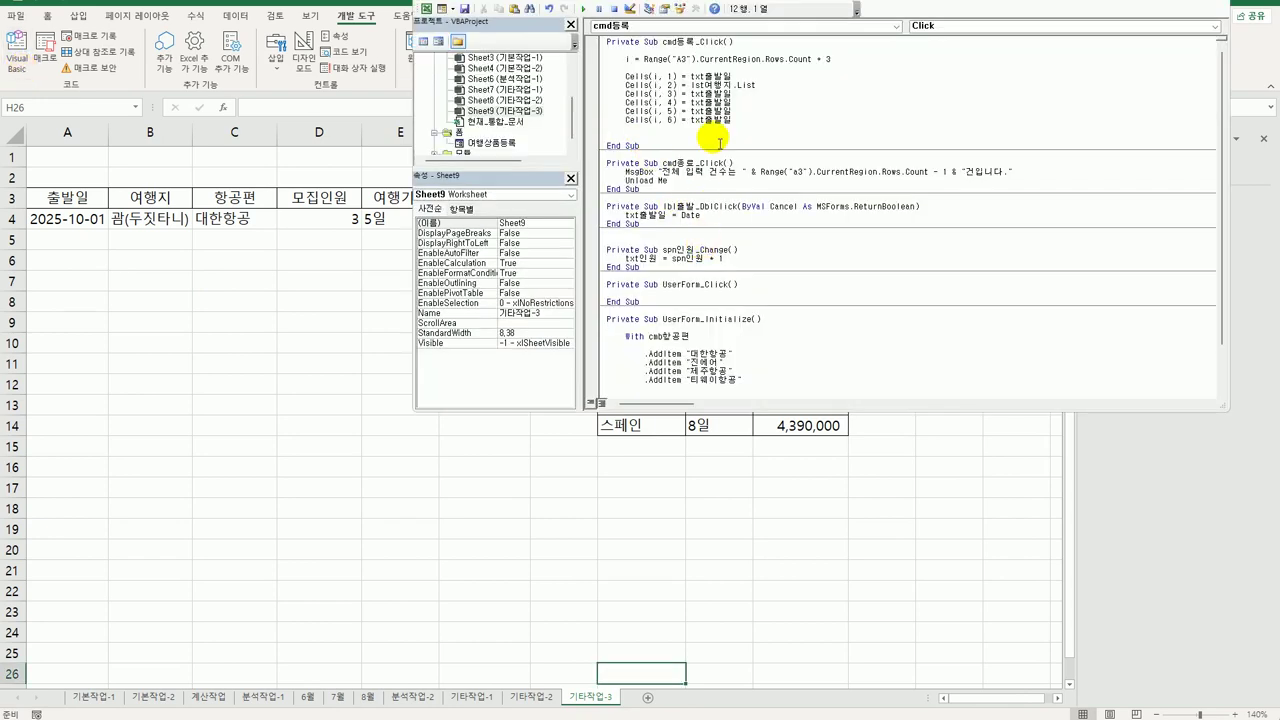
click(757, 85)
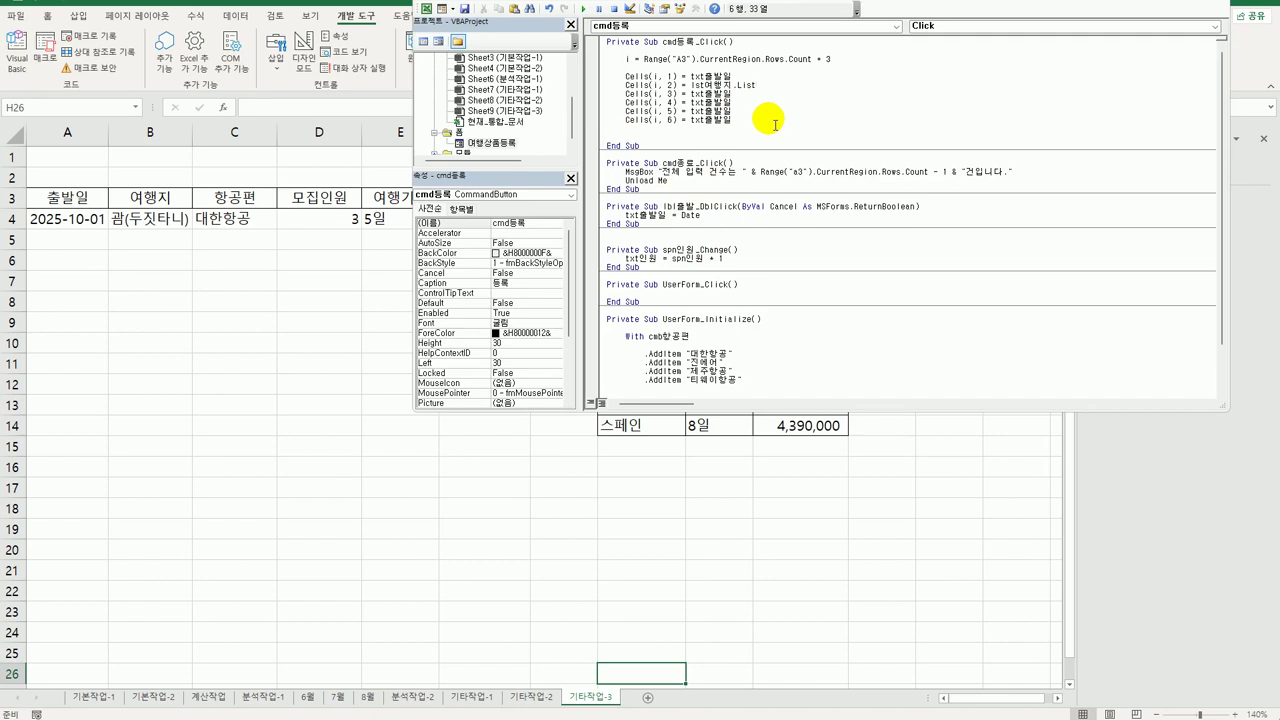
text(()
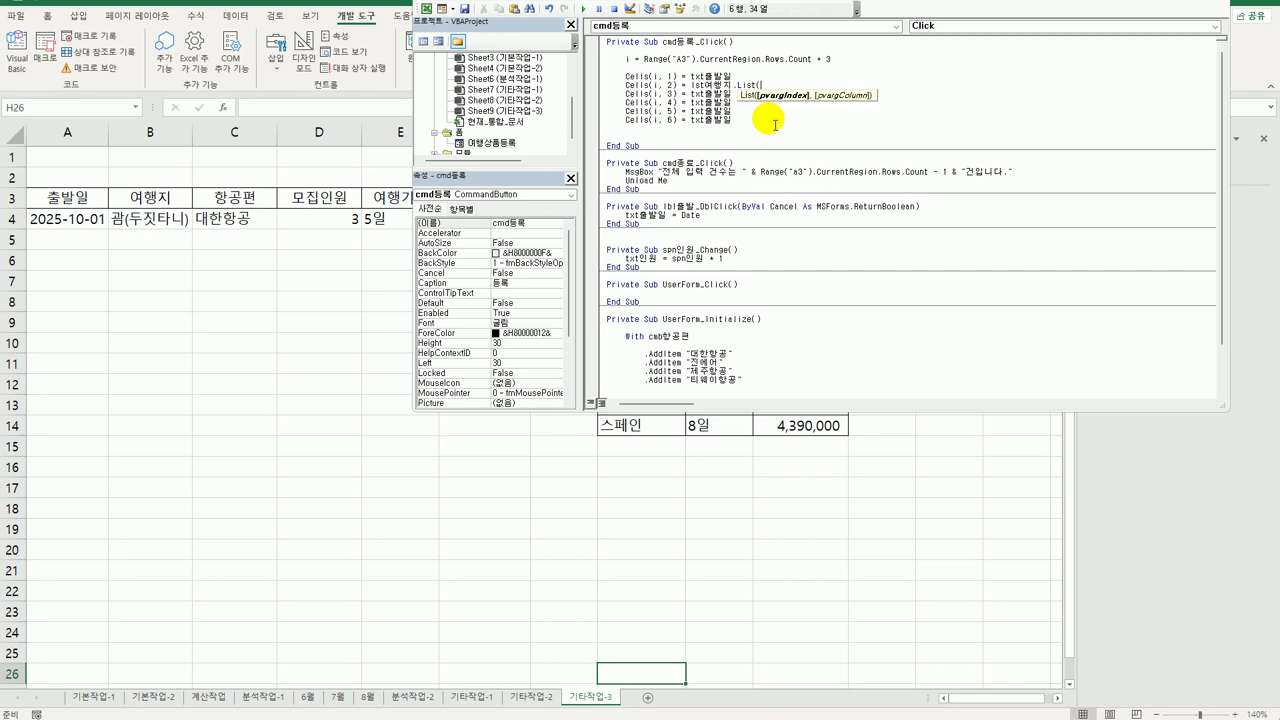
text(lst여행지.)
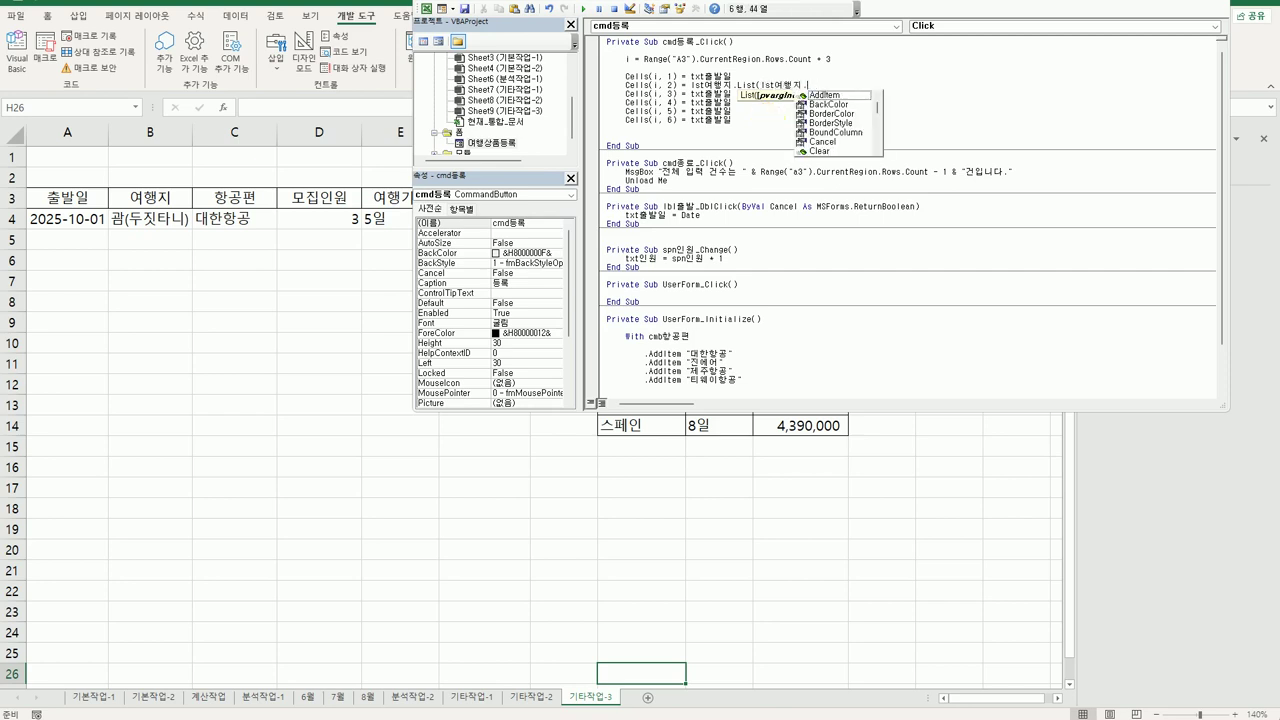
text(l)
text(istin)
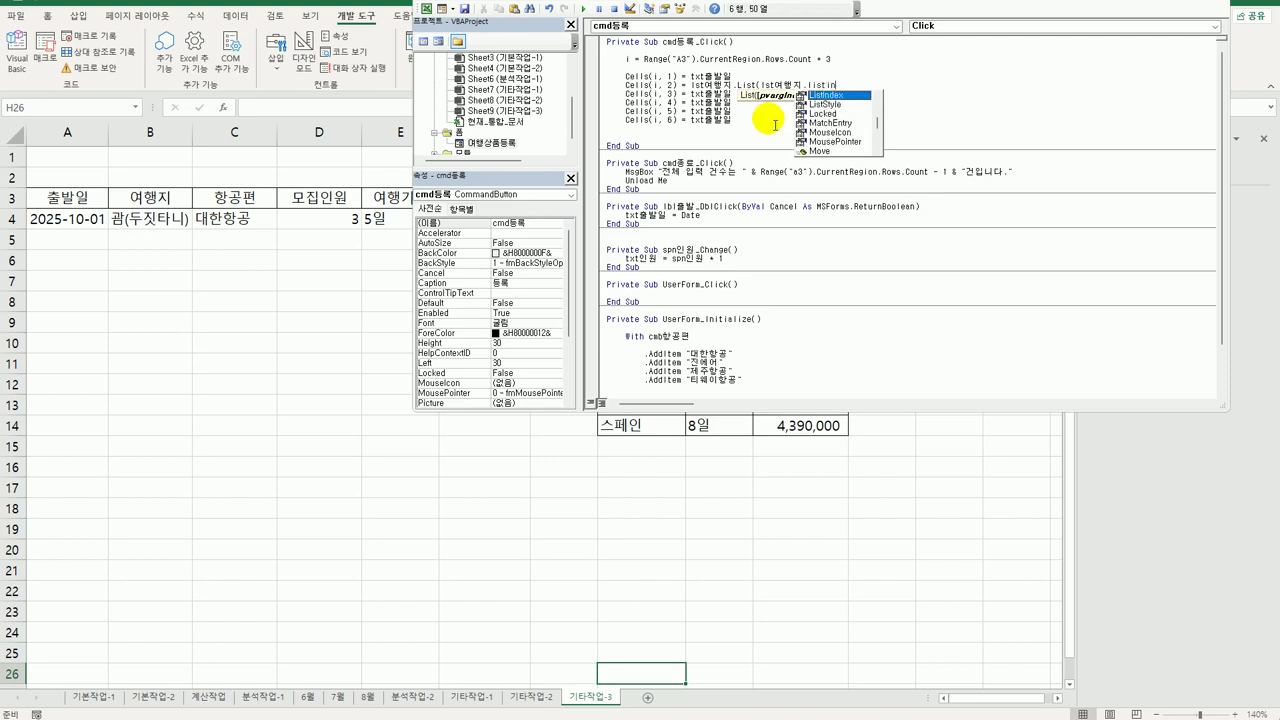
key(Tab)
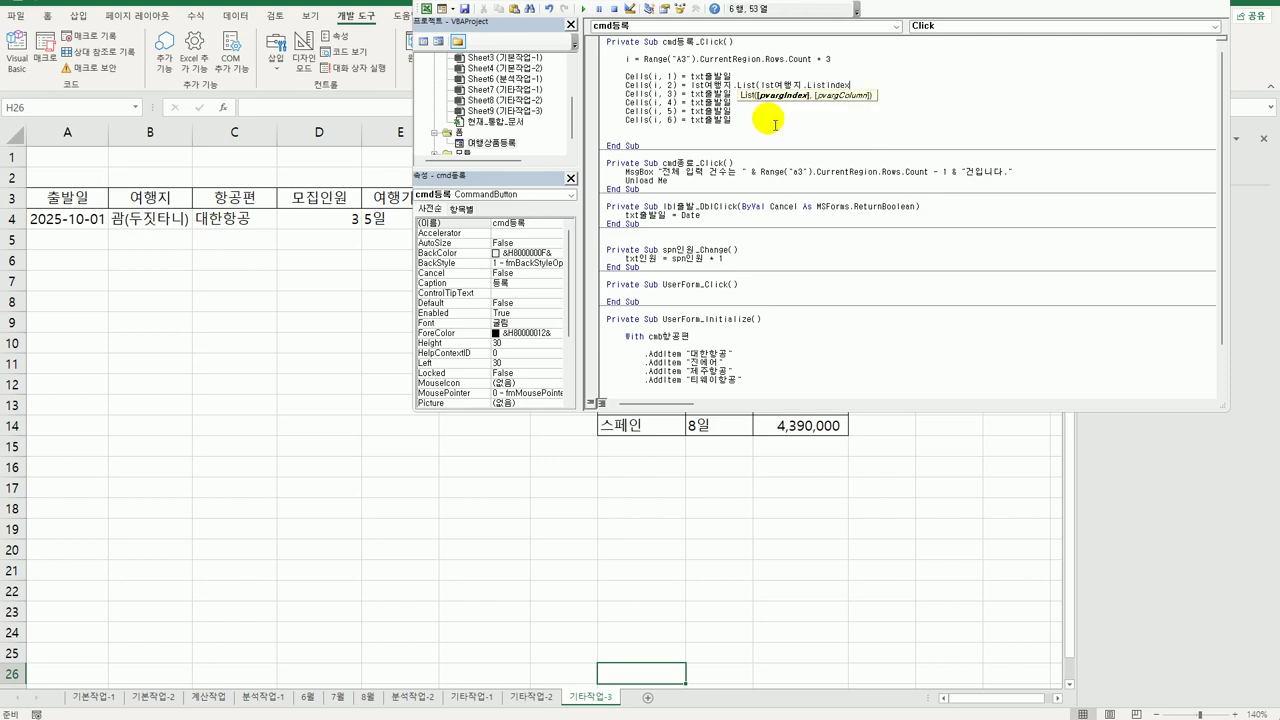
text(,0))
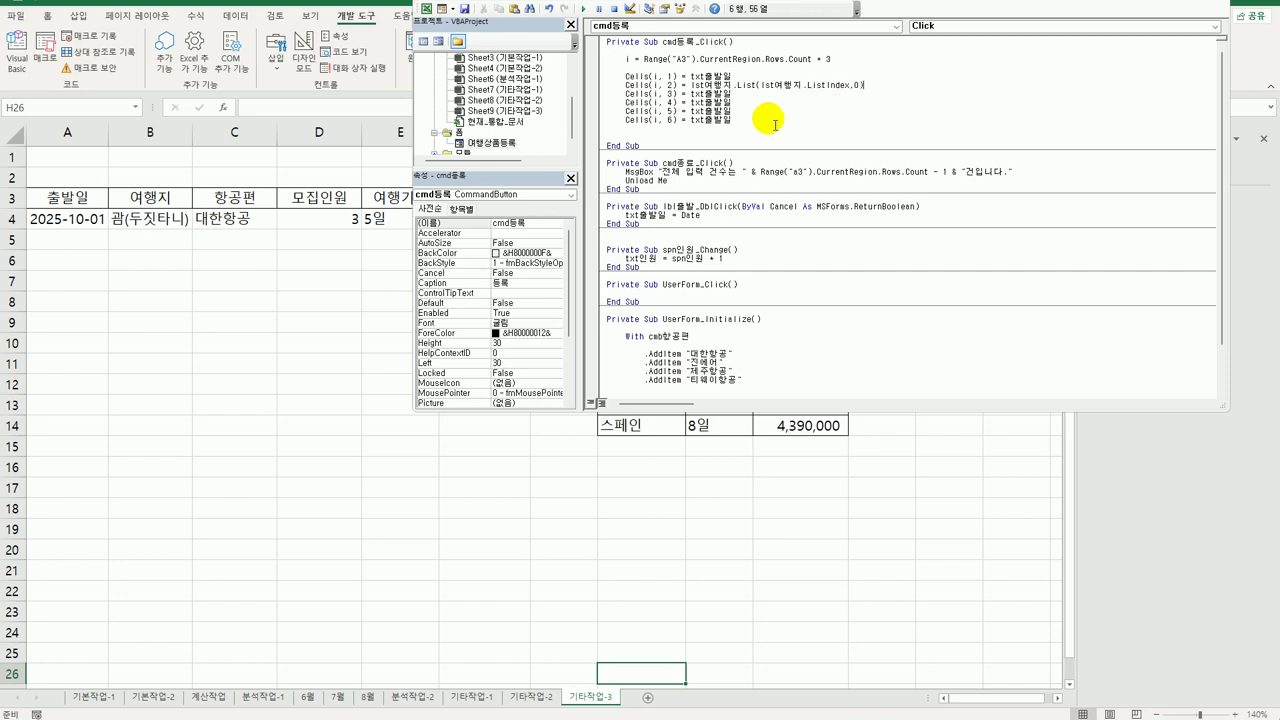
click(769, 121)
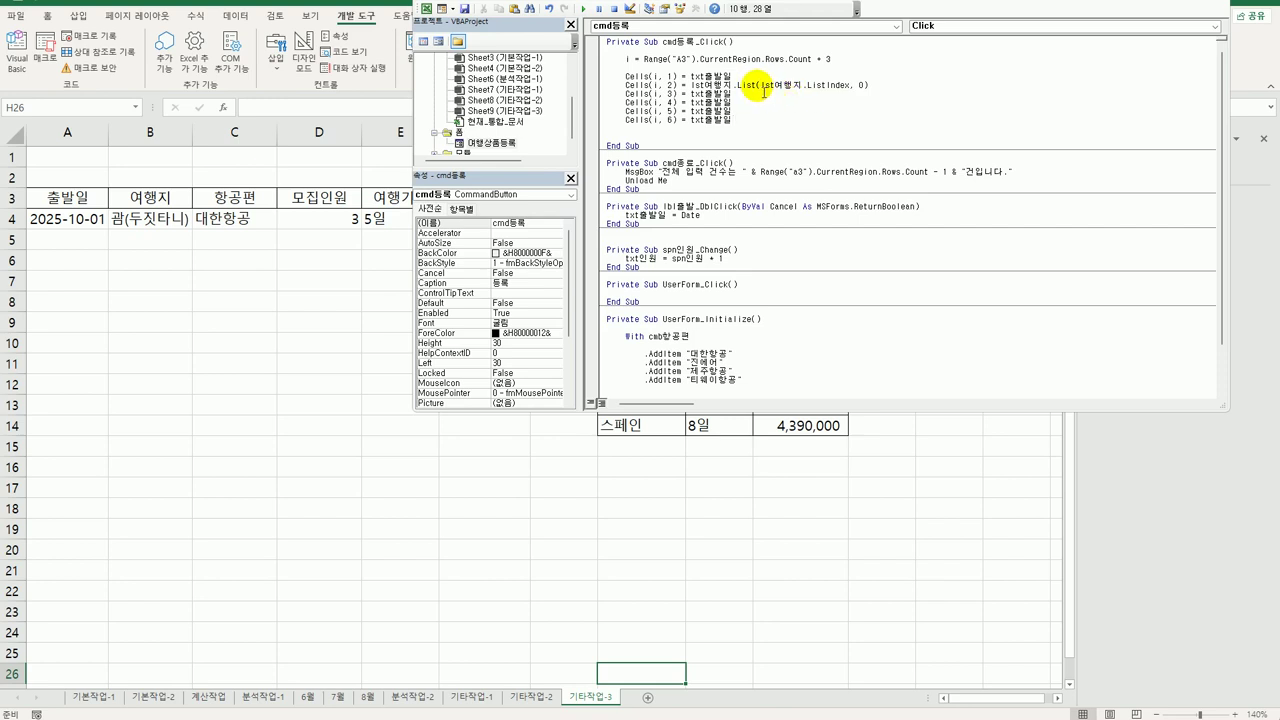
drag(763, 88, 857, 93)
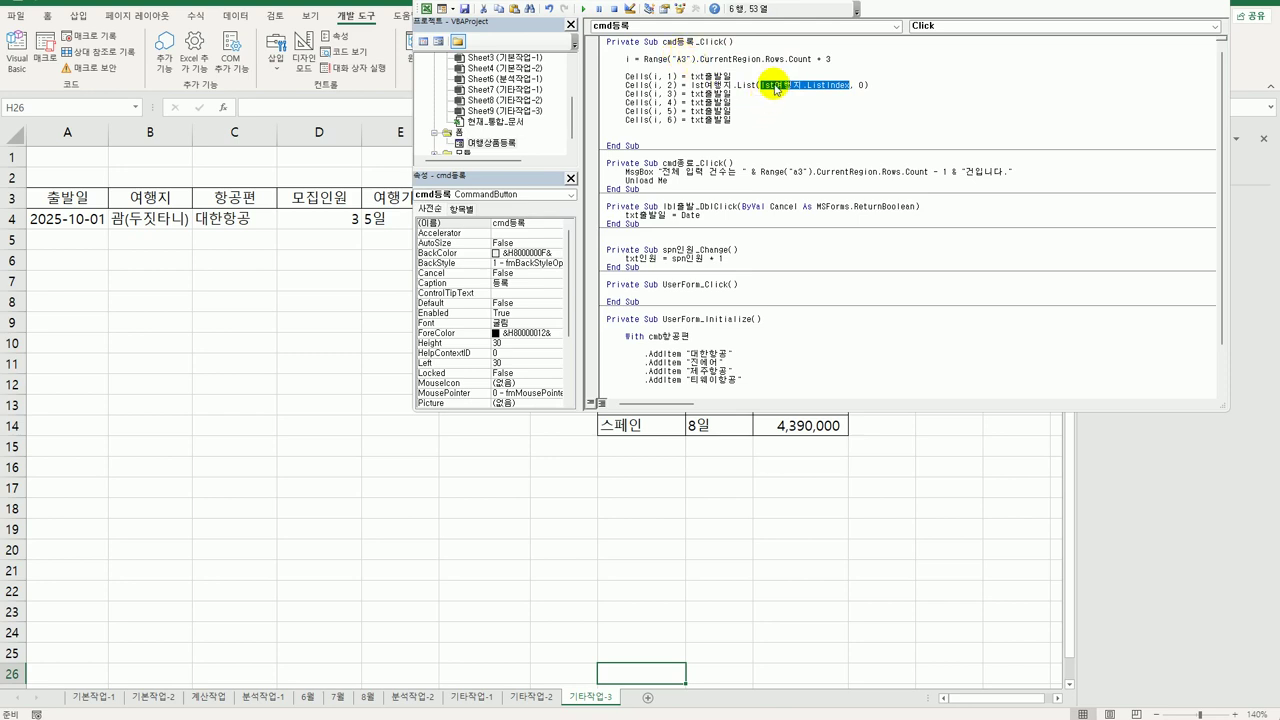
click(753, 104)
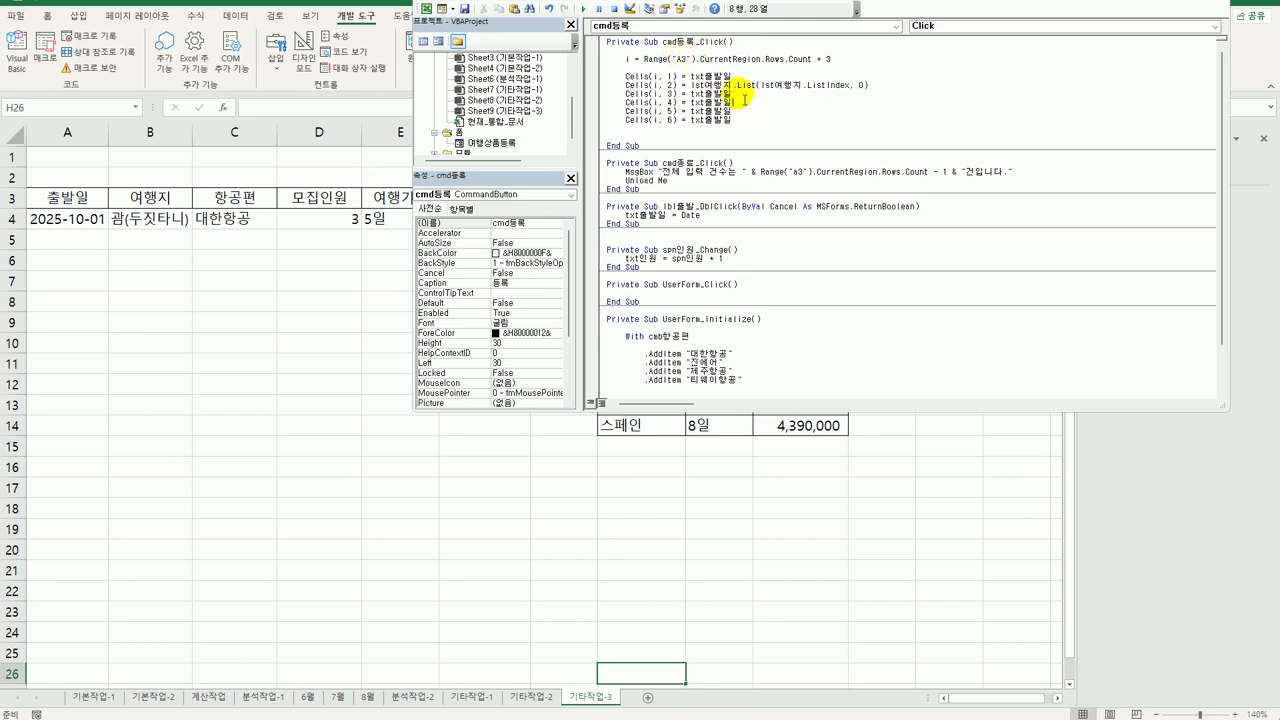
Open the 여행상품등록 form's design and check the name of the 항공편 combo box
click(741, 95)
double_click(495, 148)
click(678, 182)
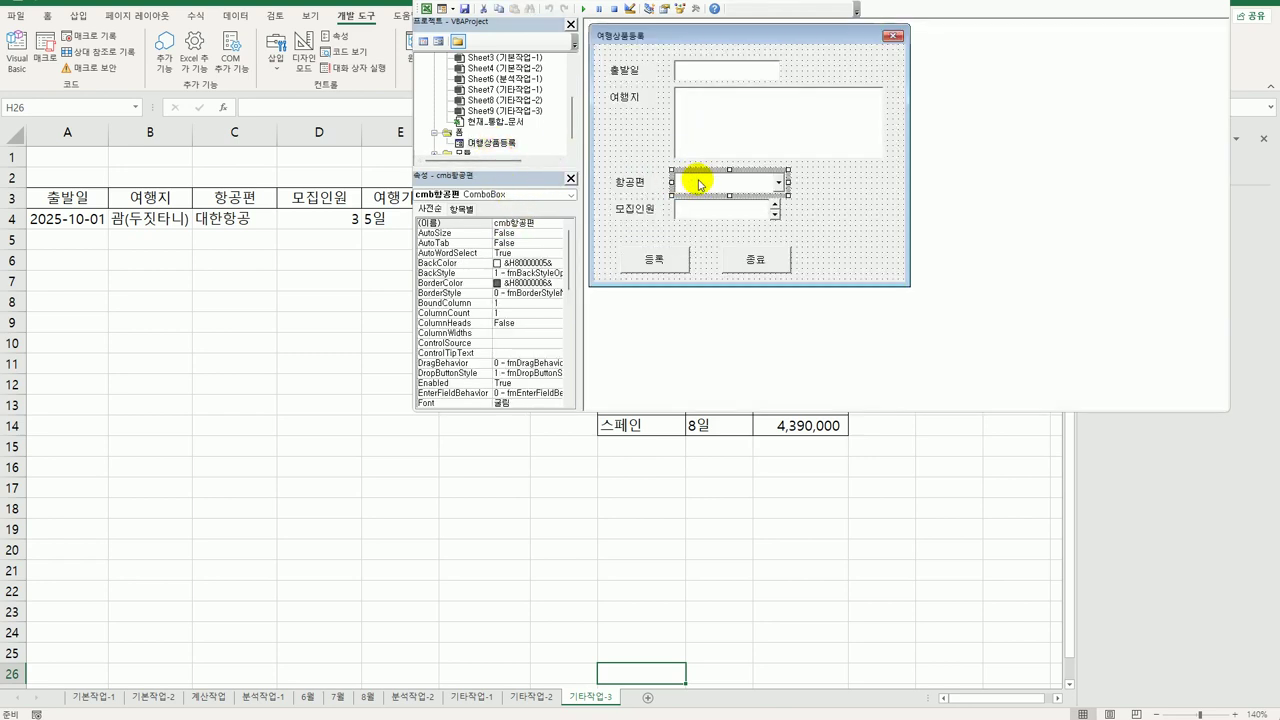
Copy the 항공편 combo box's name and complete the third Cells line in cmd등록_Click as Cells(i, 3) = cmb항공편.Value
click(540, 224)
key(ctrl+c)
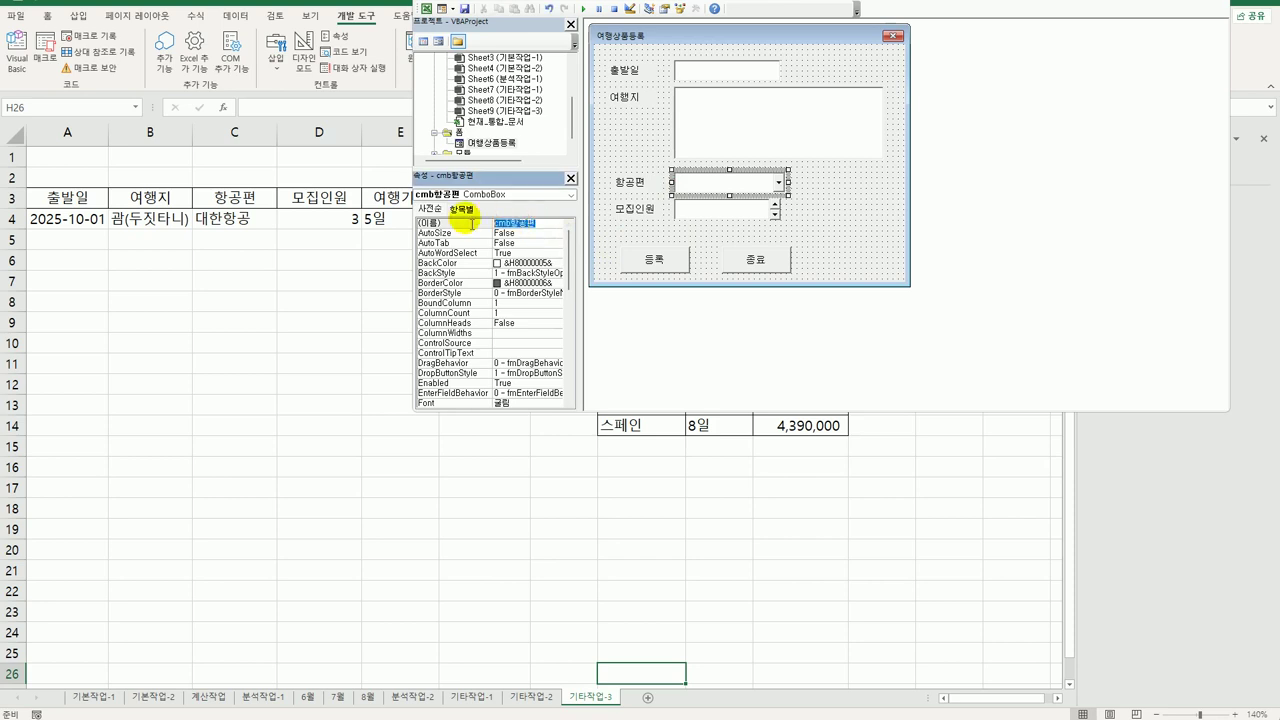
double_click(664, 263)
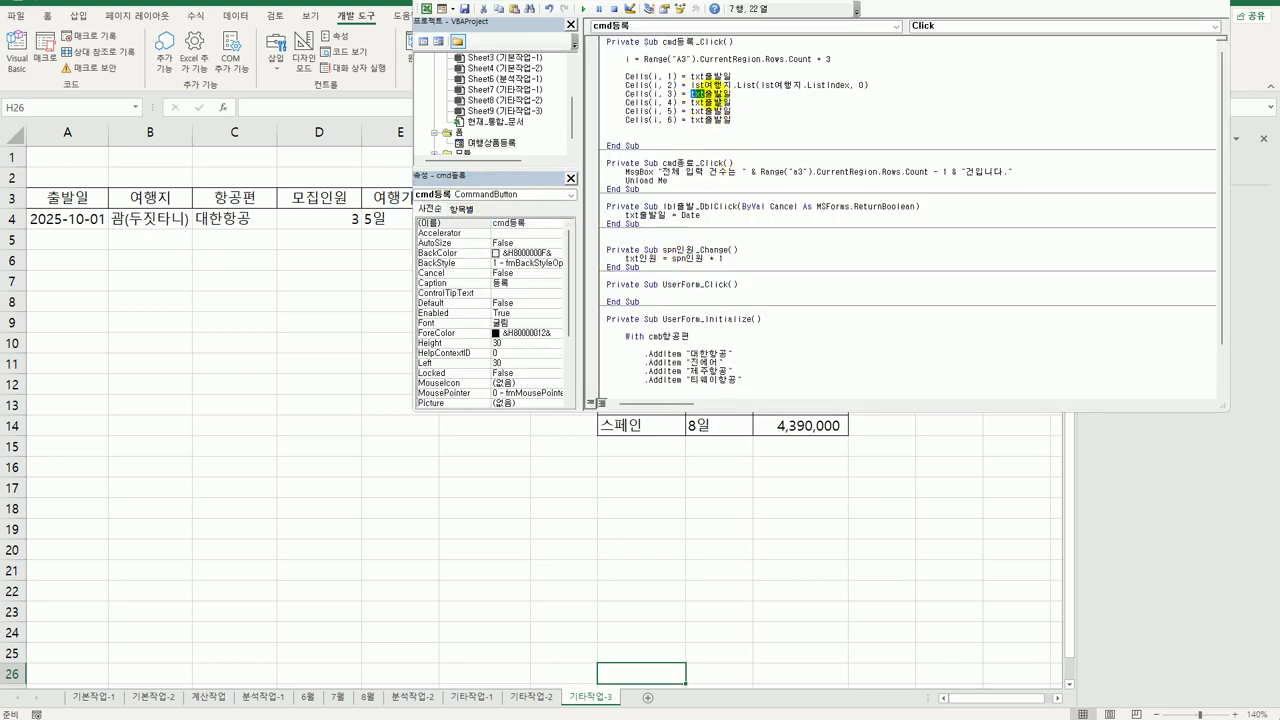
double_click(705, 93)
key(ctrl+v)
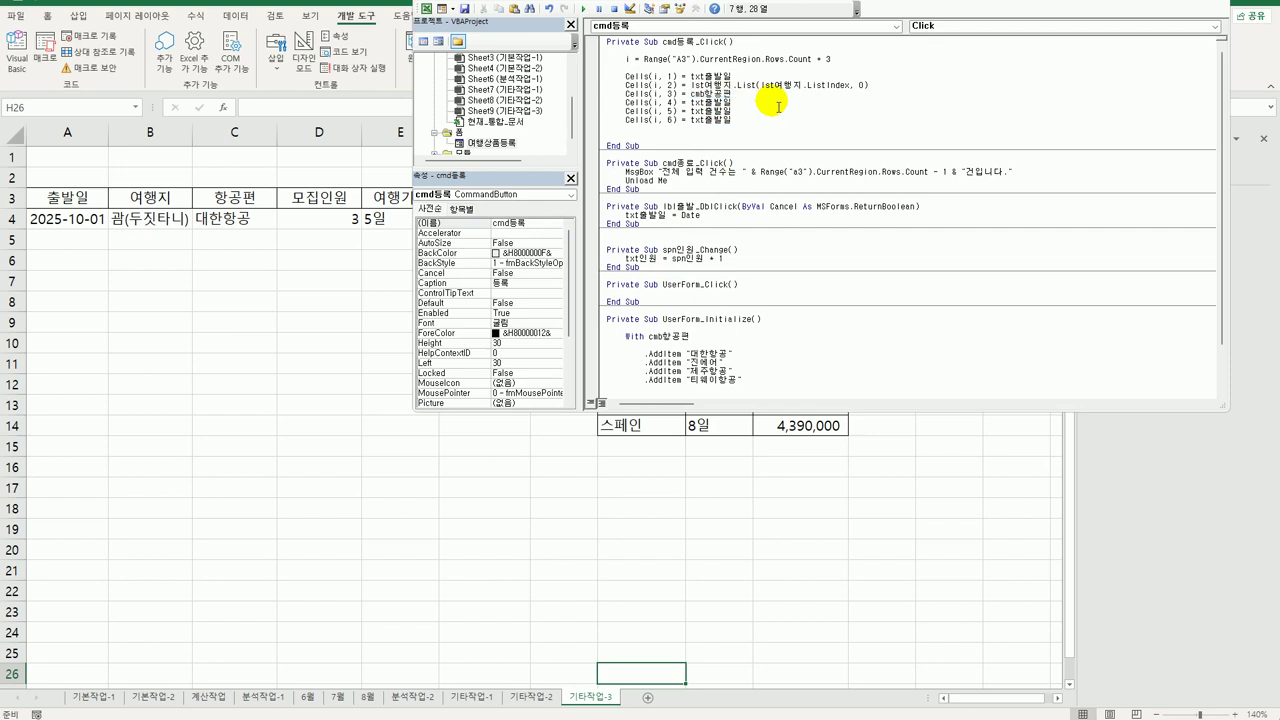
text(.Value)
Copy the 모집인원 text box's name from the form design and complete the fourth line as Cells(i, 4) = txt인원.Value
click(498, 144)
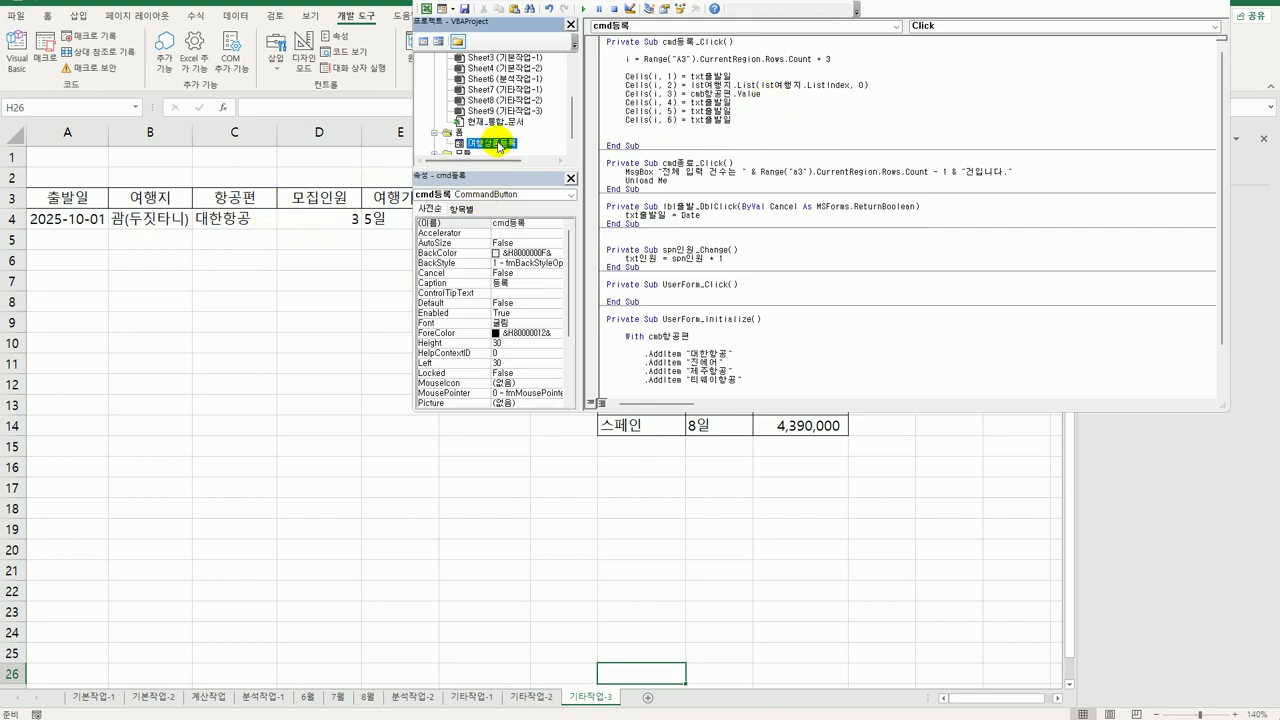
double_click(498, 144)
click(705, 206)
click(524, 228)
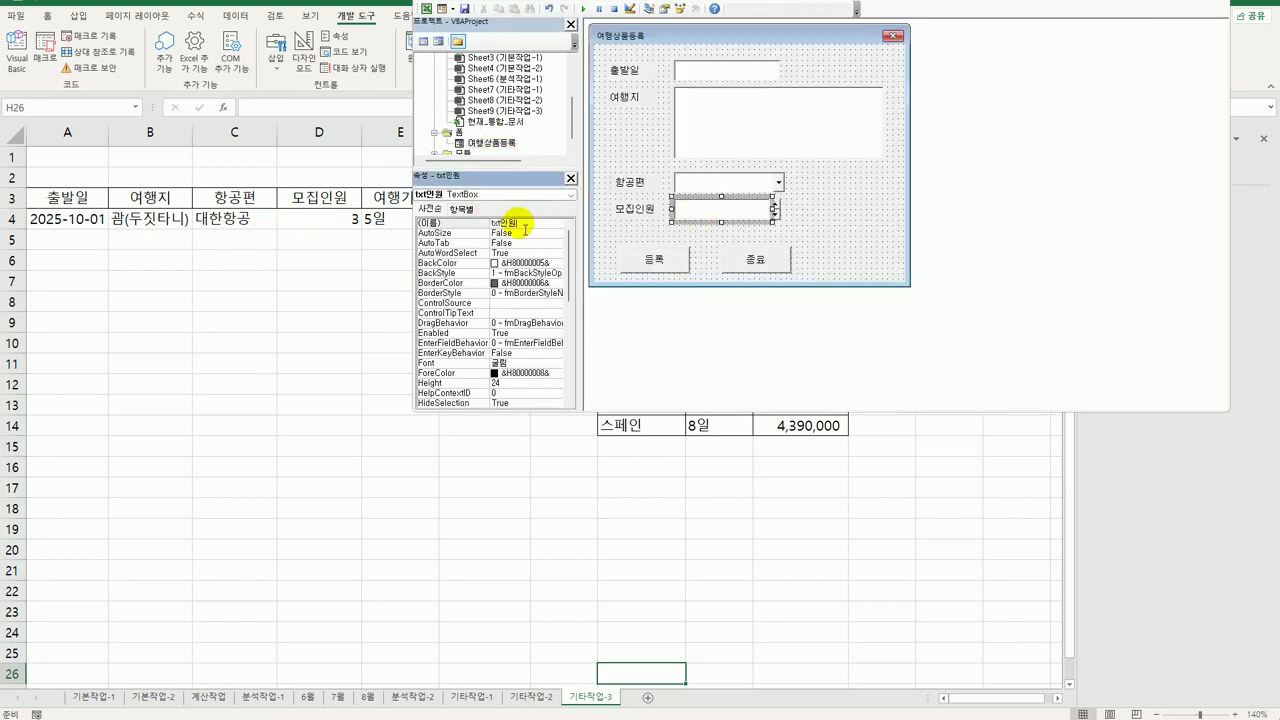
double_click(524, 228)
key(ctrl+c)
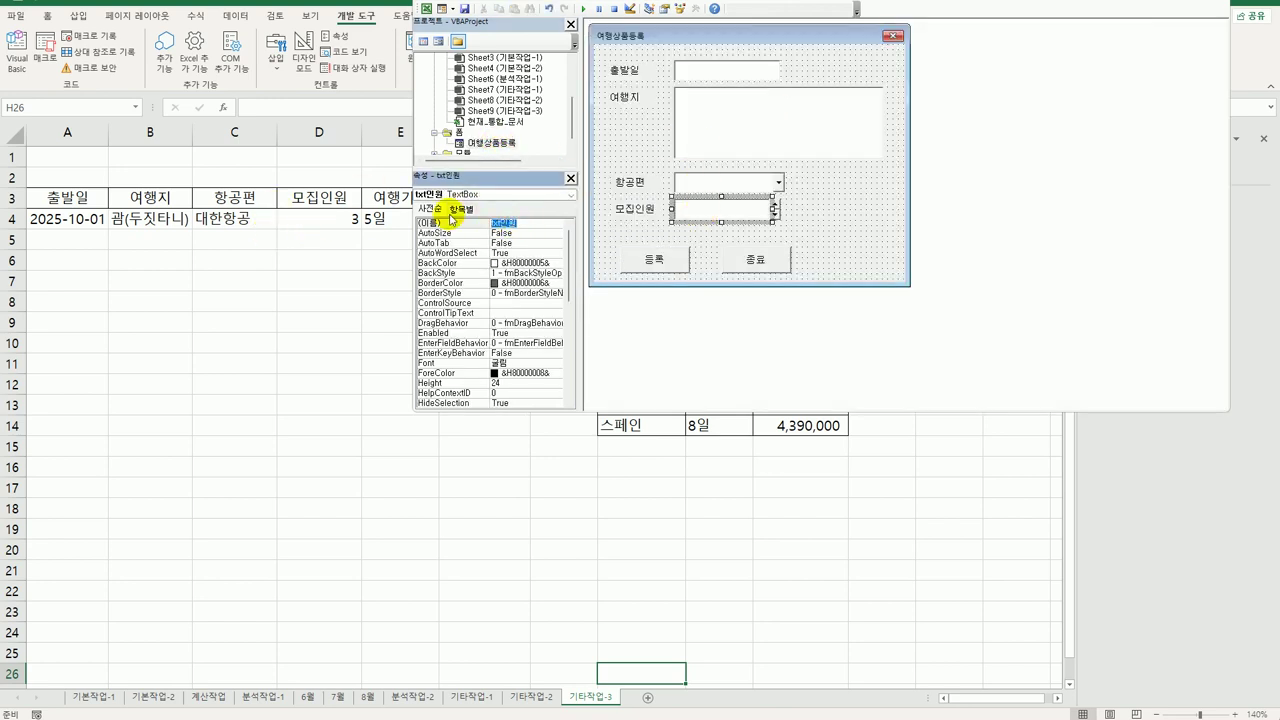
double_click(656, 260)
double_click(705, 102)
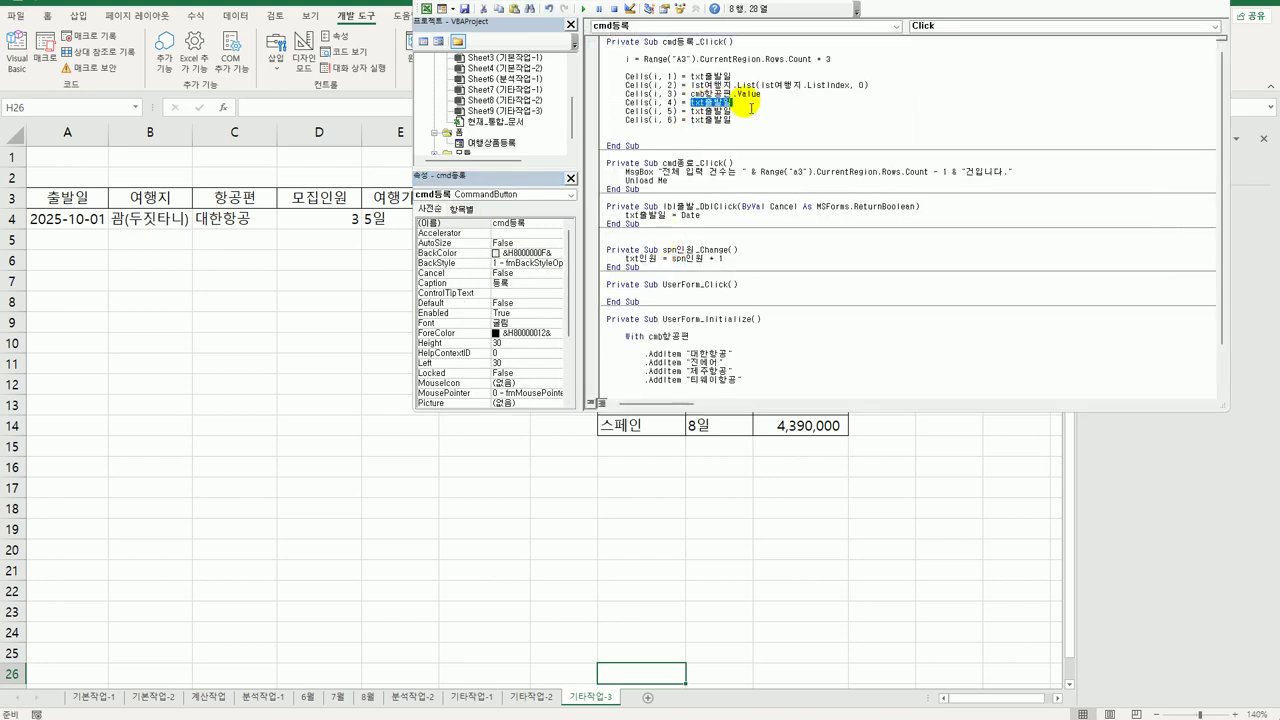
key(ctrl+v)
text(.Value)
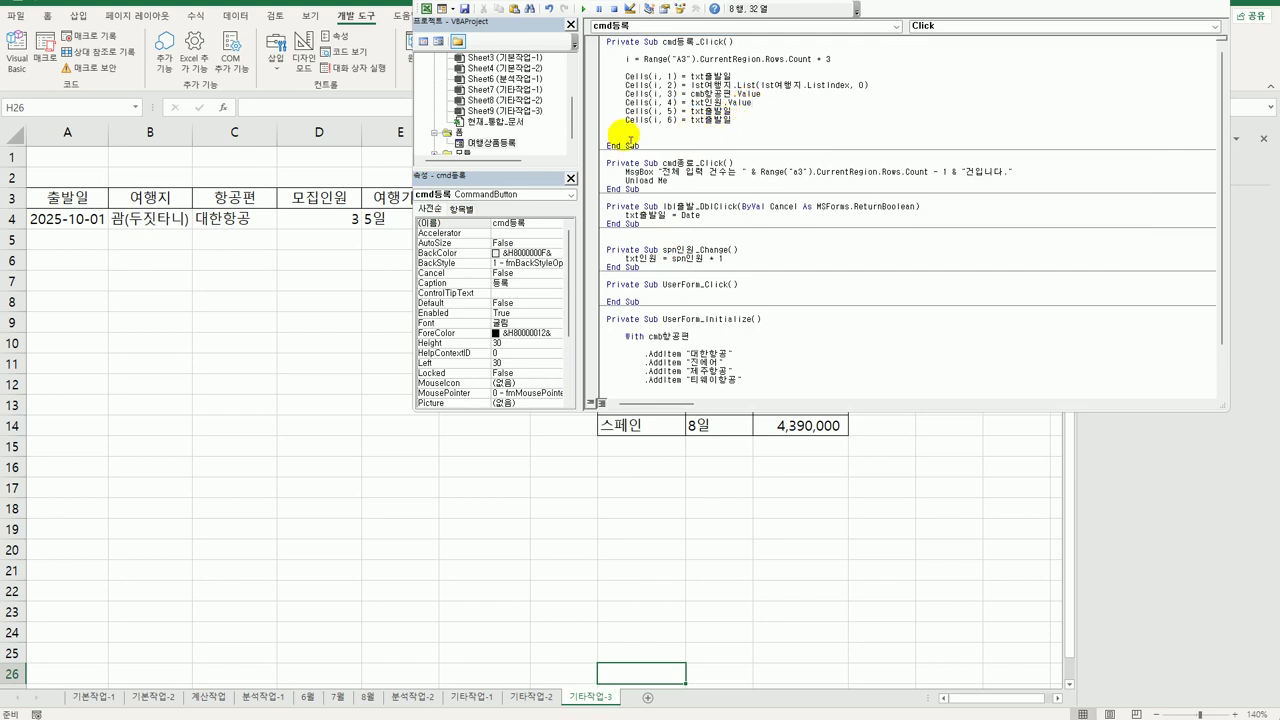
Return to the 기타작업-3 sheet and examine the column order of 여행지, 여행기간 and 상품금액 in the product table
double_click(497, 145)
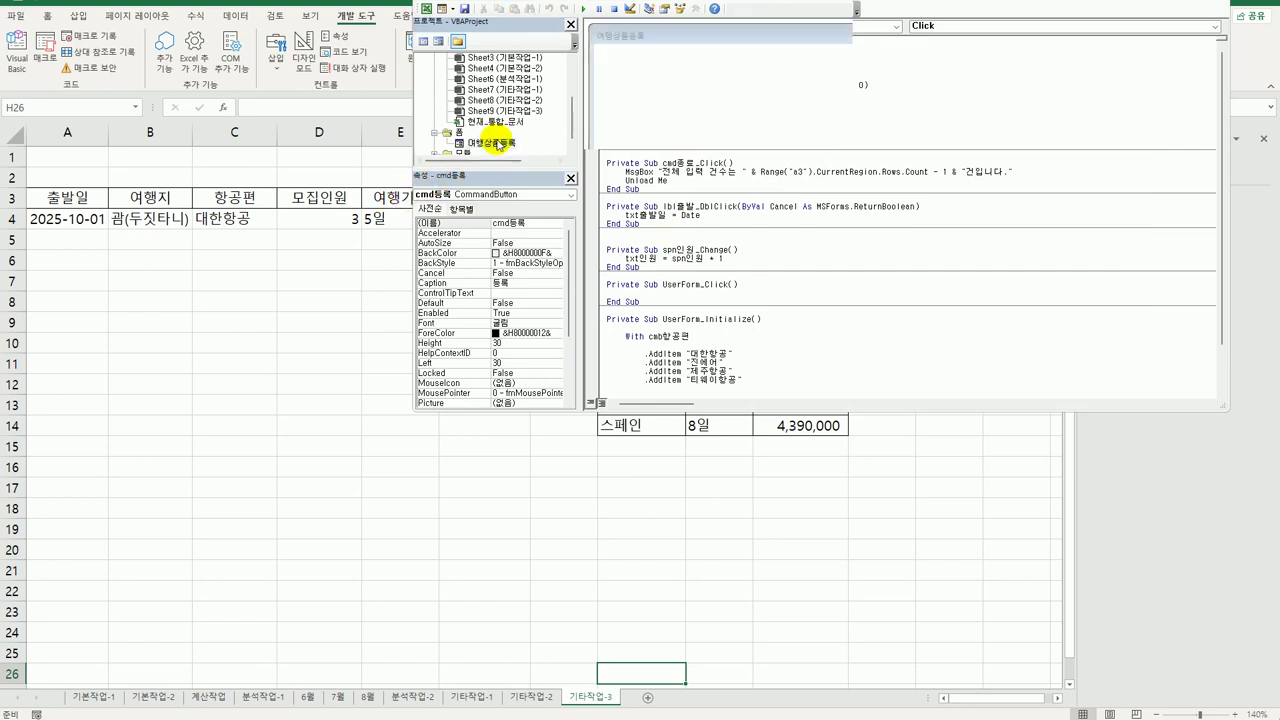
key(alt+F11)
click(353, 247)
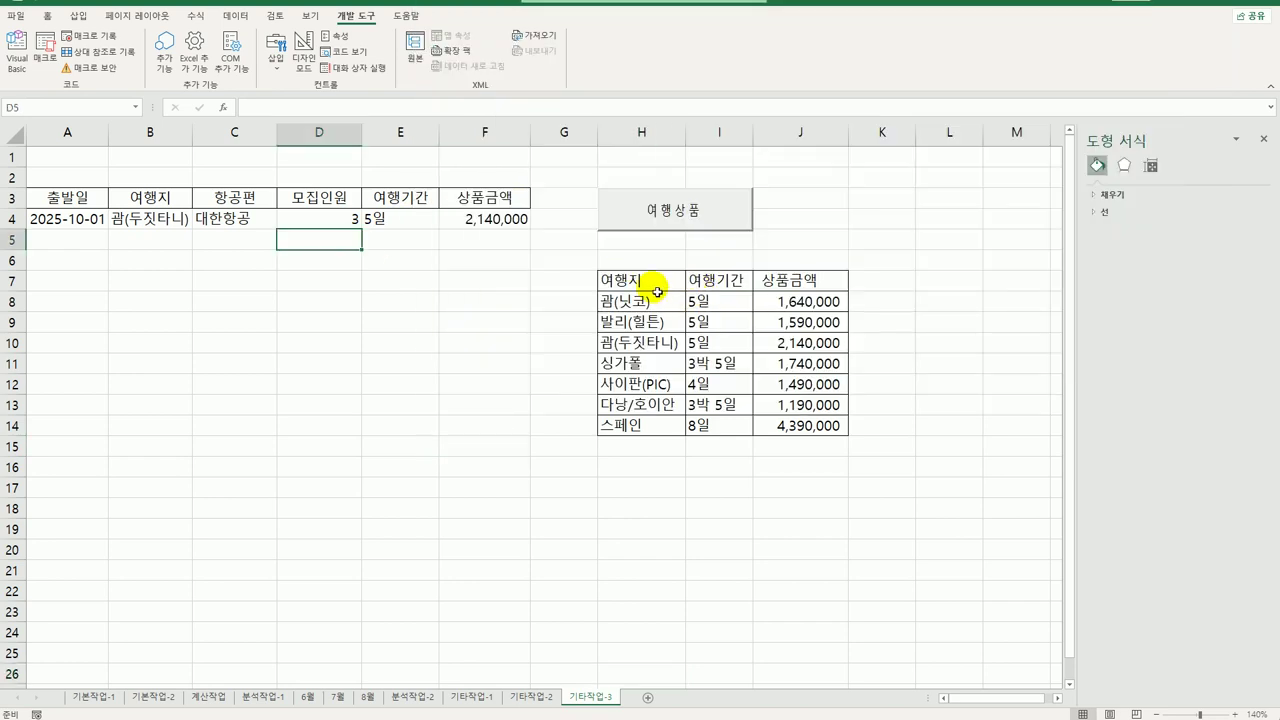
drag(709, 301, 724, 435)
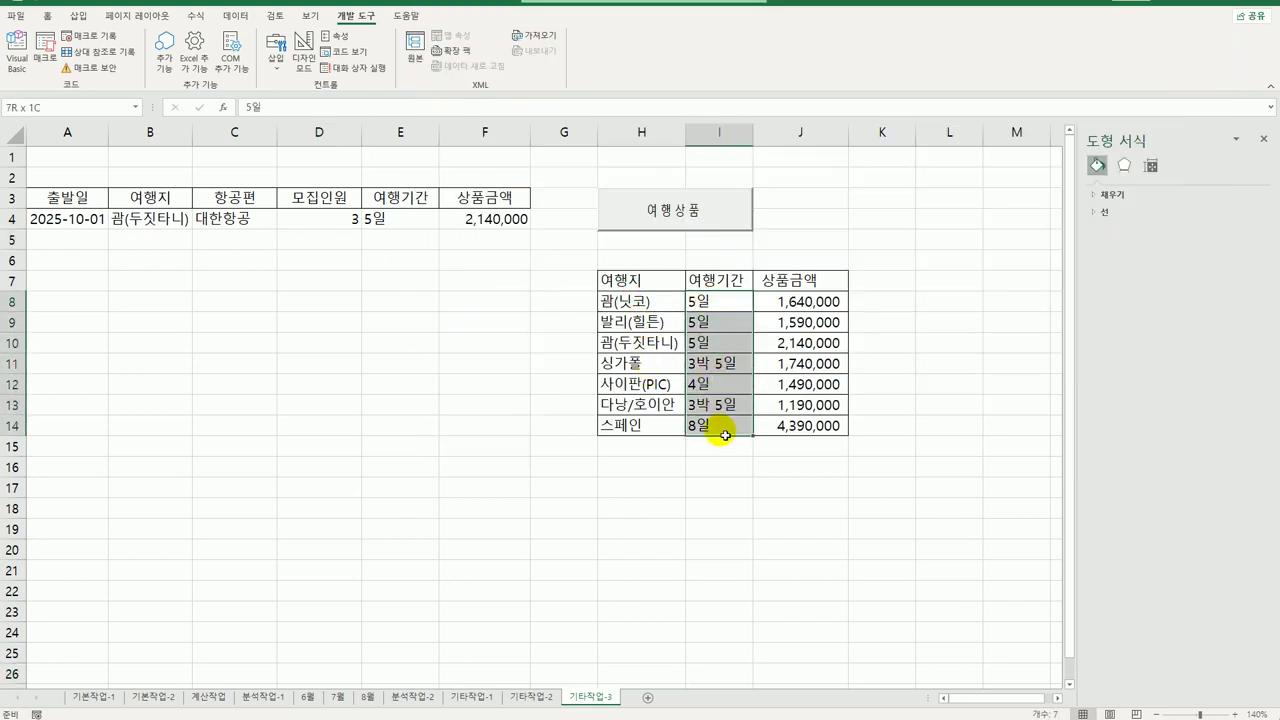
drag(776, 302, 790, 438)
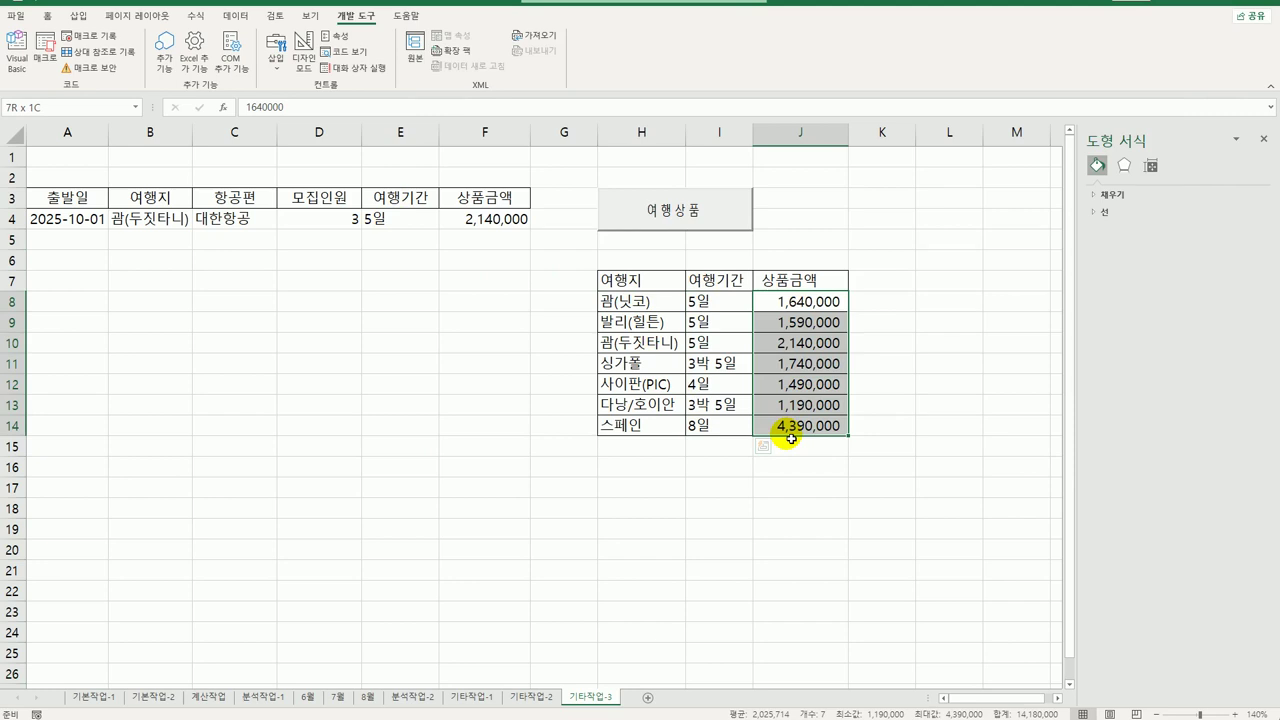
drag(640, 302, 664, 428)
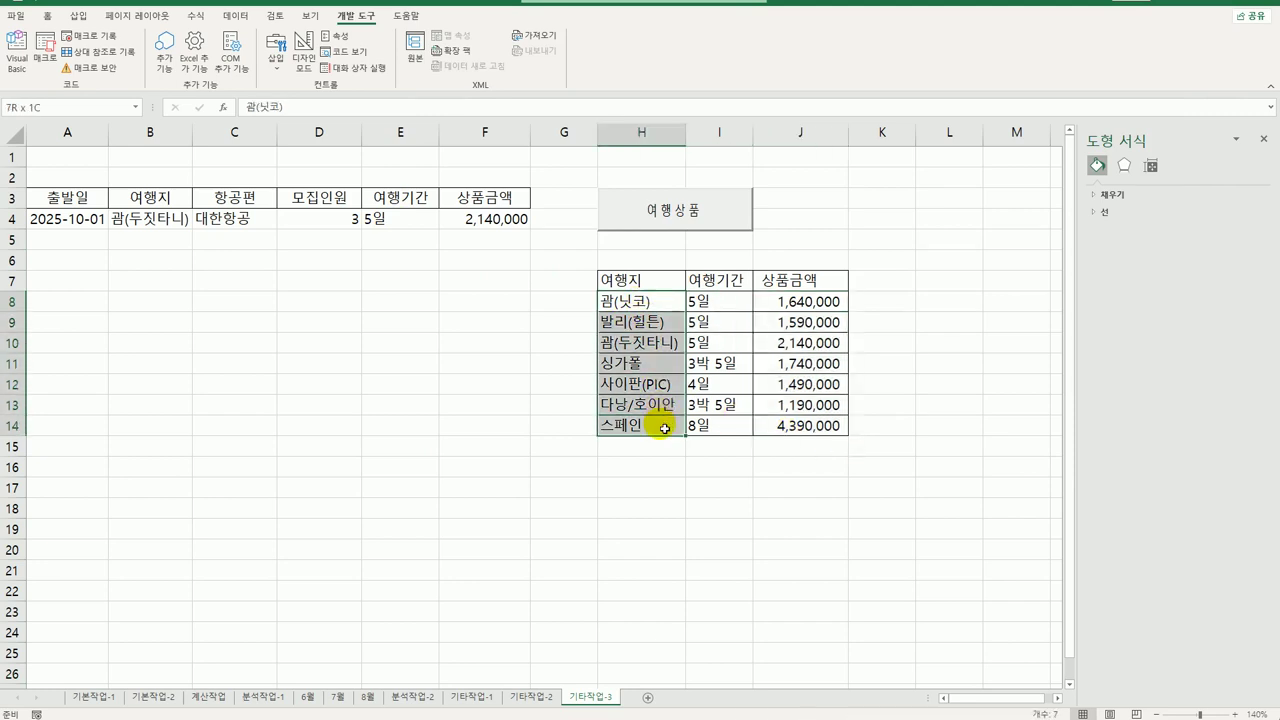
drag(718, 302, 724, 425)
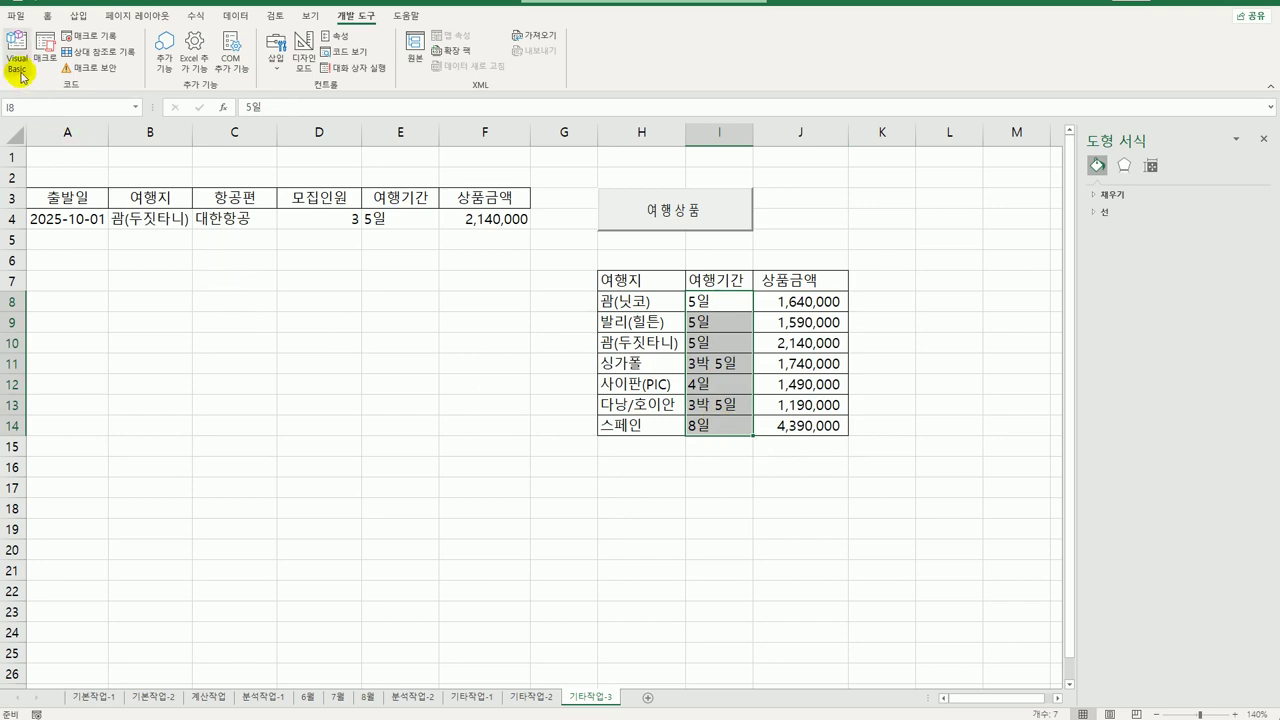
Reopen cmd등록_Click and complete the fifth line as Cells(i, 5) = lst여행지.List(lst여행지.ListIndex, 1)
click(18, 66)
double_click(664, 259)
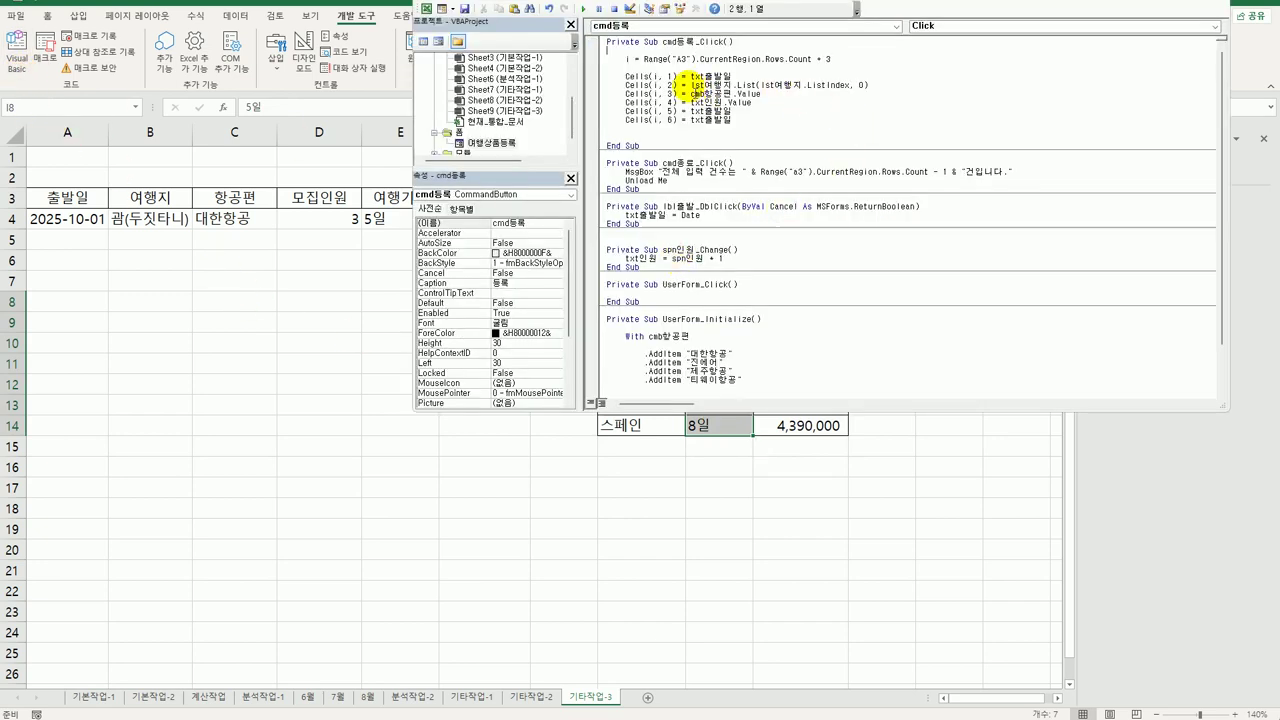
drag(692, 84, 886, 90)
key(ctrl+c)
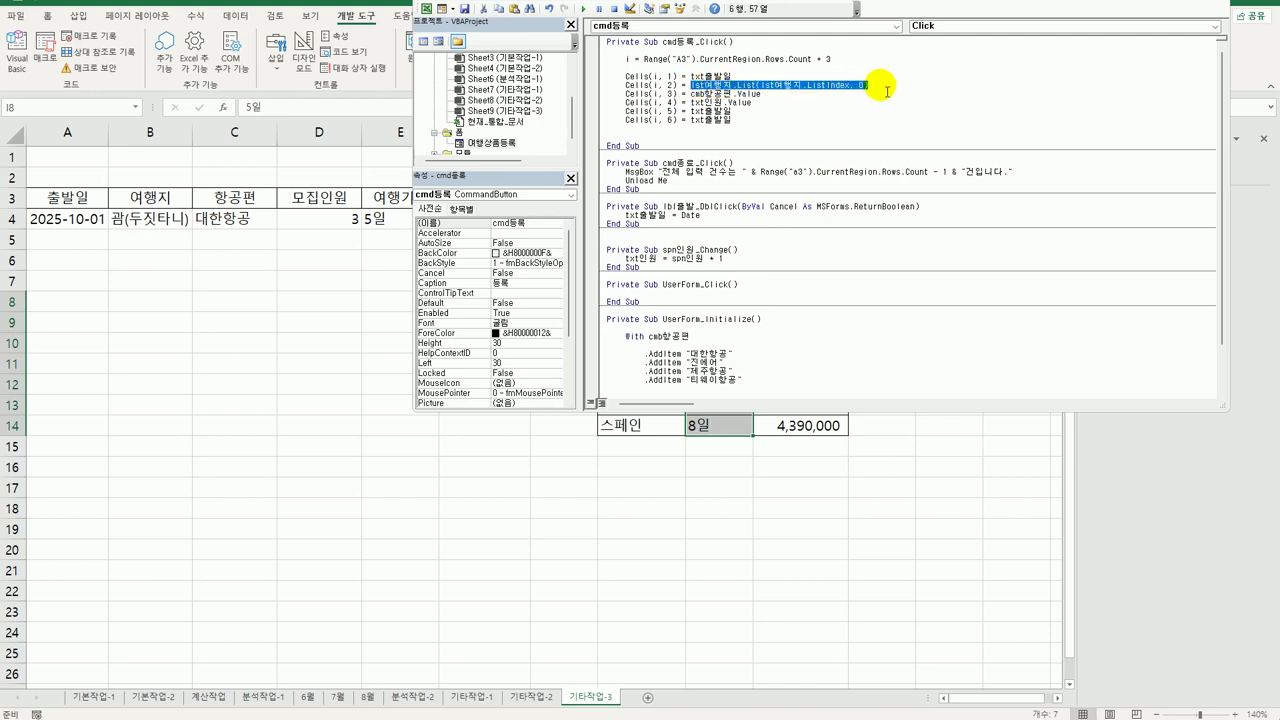
drag(692, 112, 735, 112)
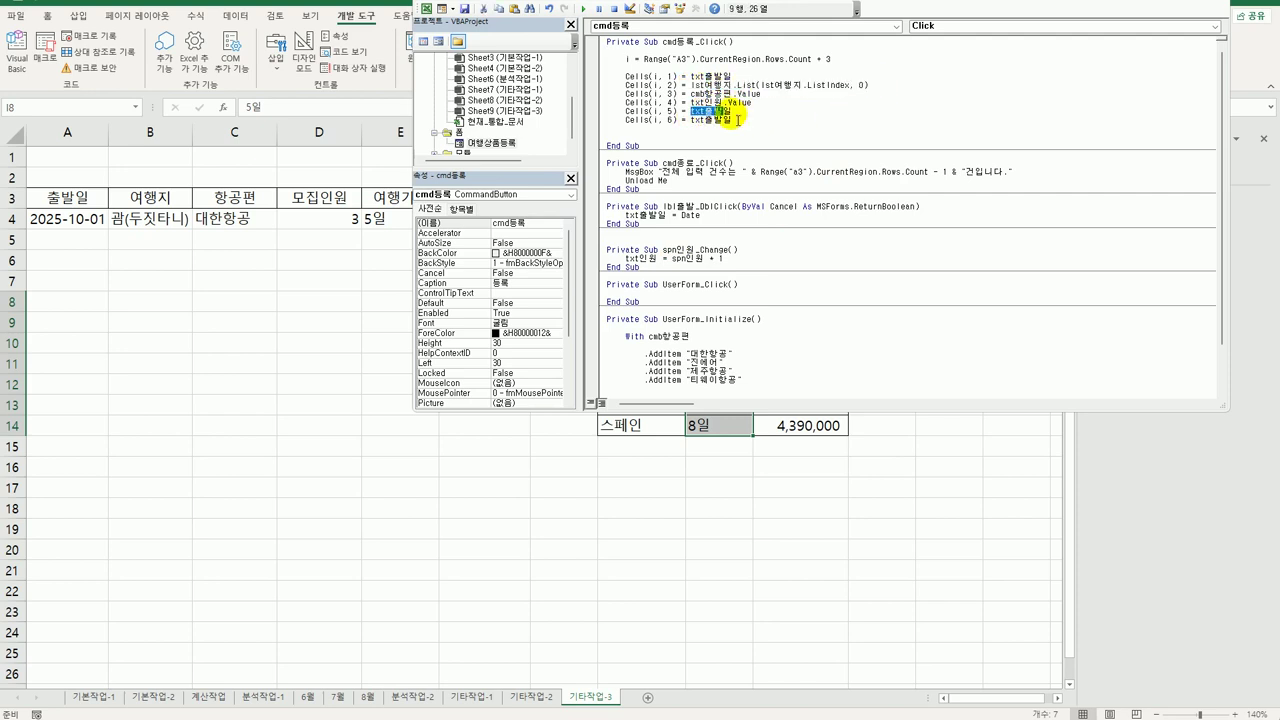
key(ctrl+v)
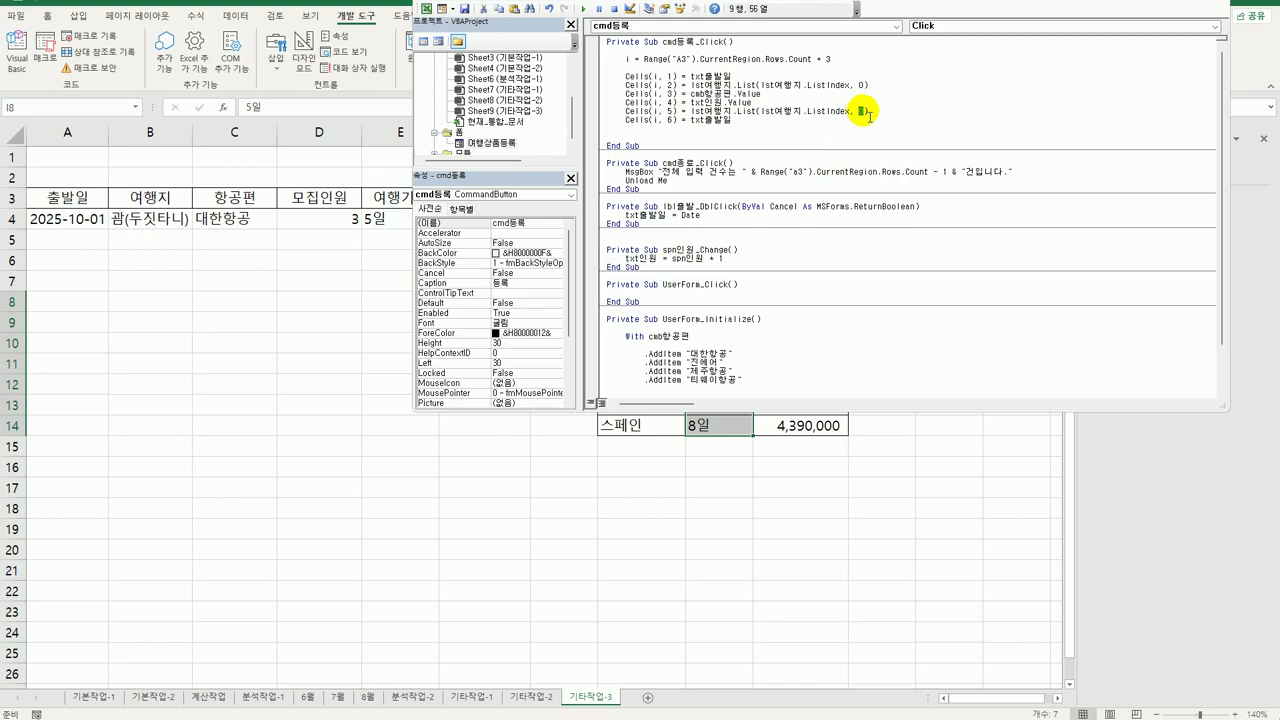
double_click(861, 111)
text(1)
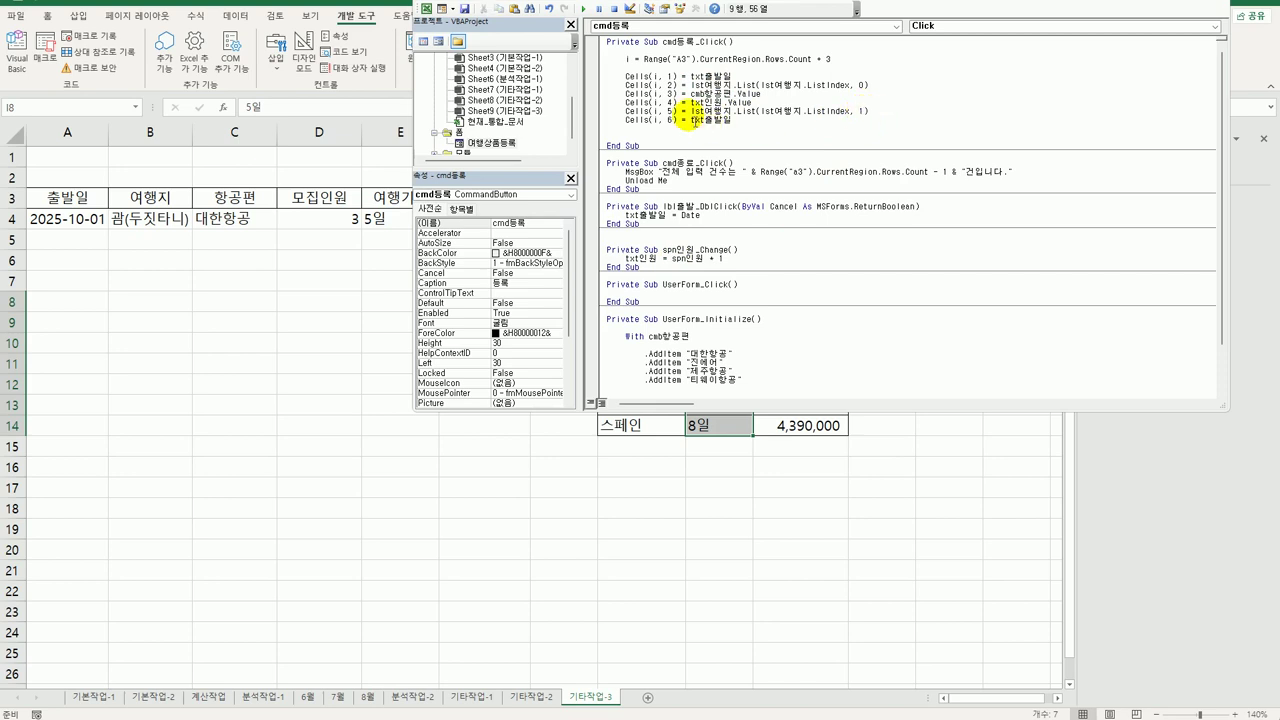
Complete the sixth line as Cells(i, 6) = lst여행지.List(lst여행지.ListIndex, 2)
double_click(693, 120)
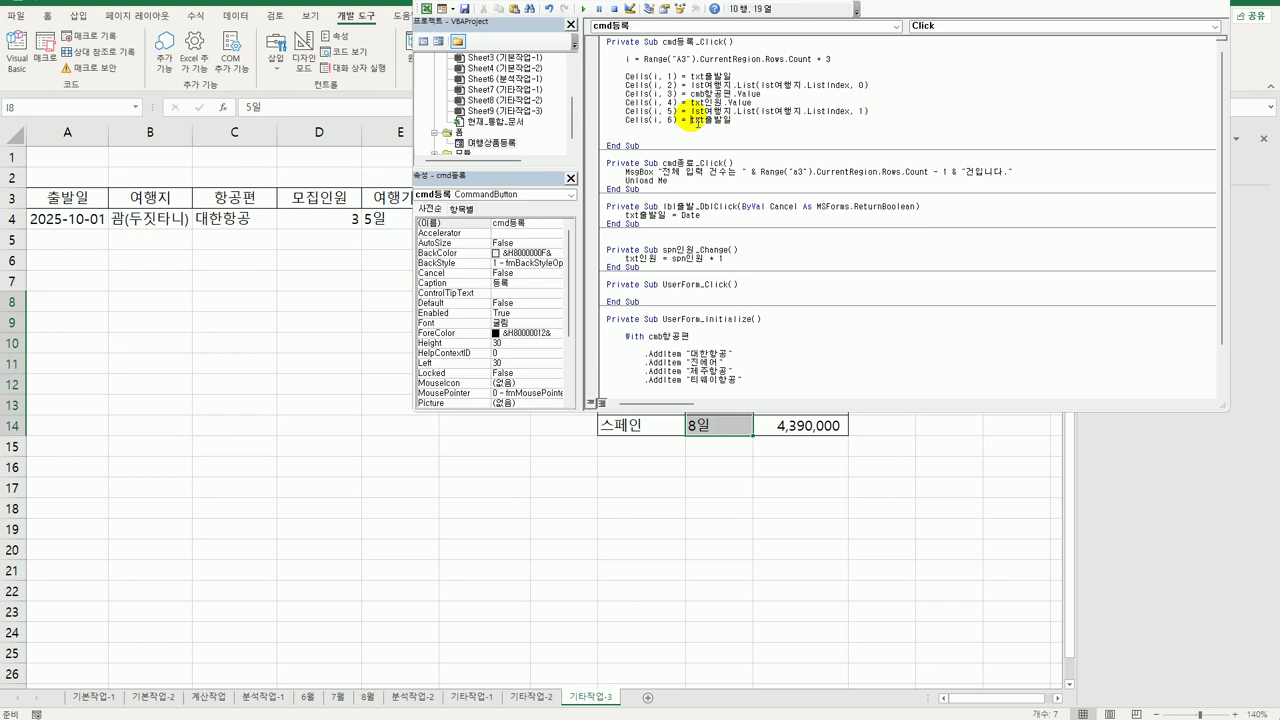
key(ctrl+v)
double_click(862, 120)
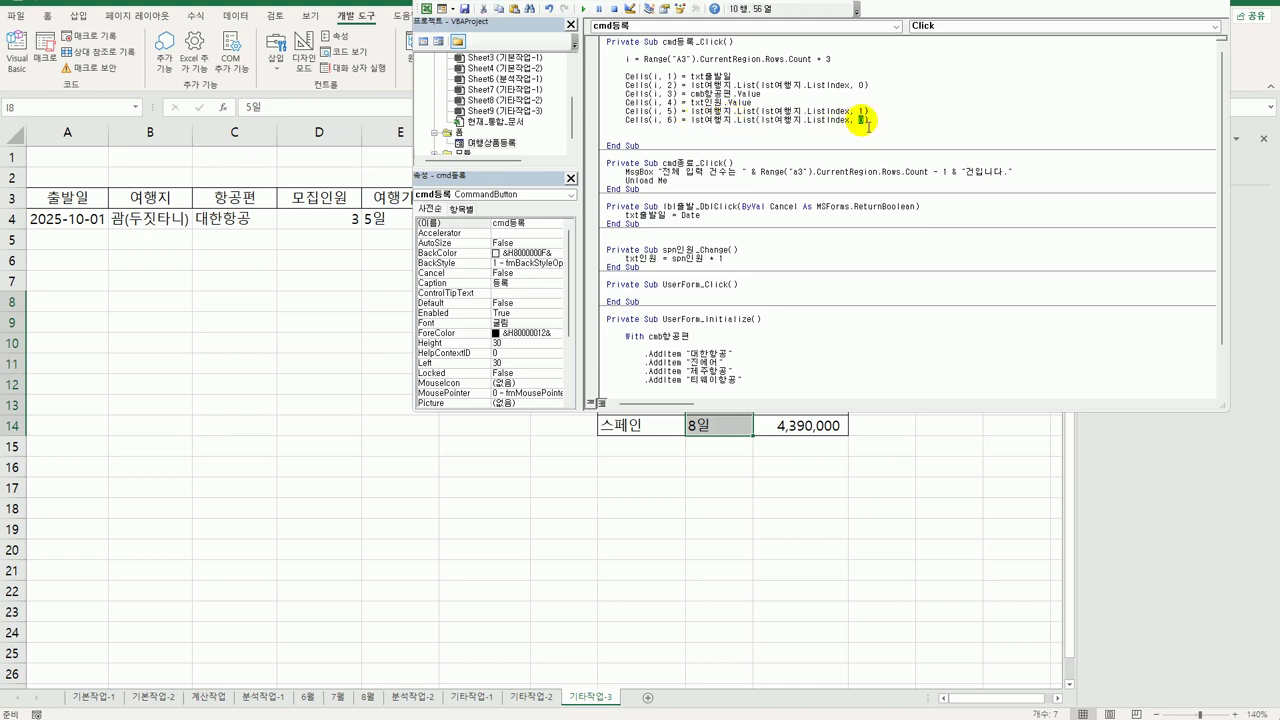
text(2)
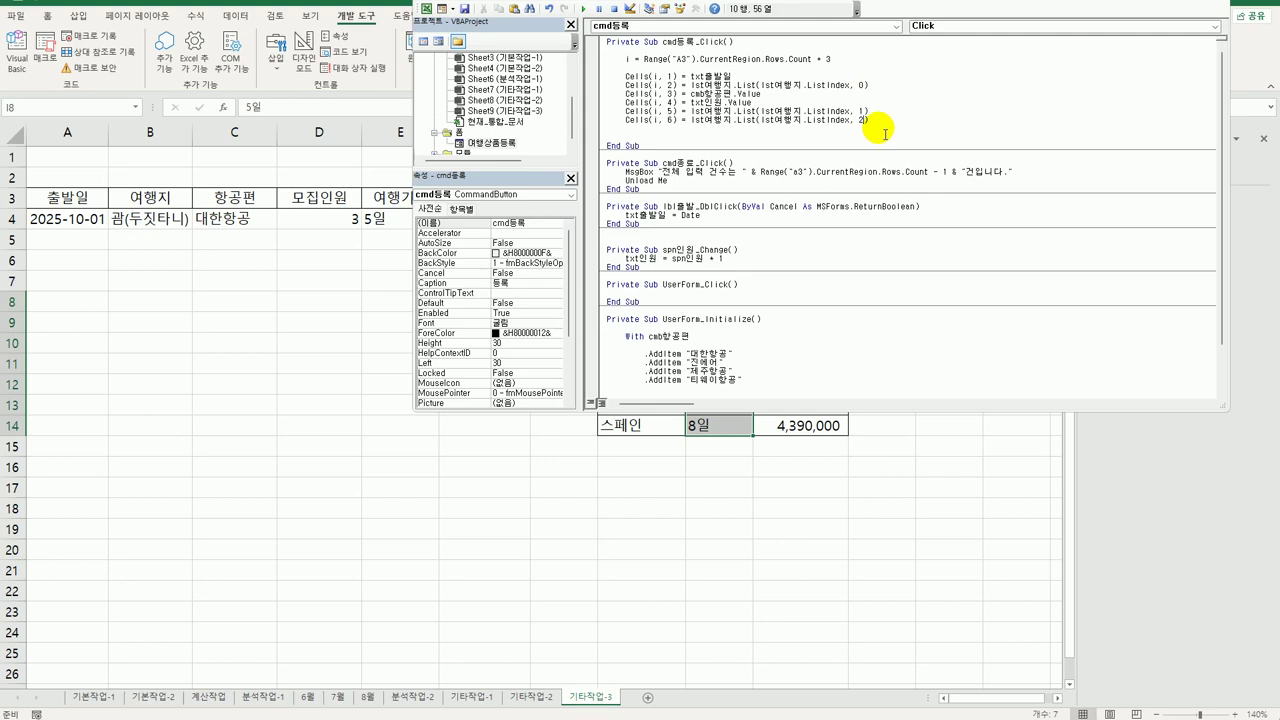
Wrap the Cells(i, 6) list expression in a Format function with the format "#,###"
click(688, 121)
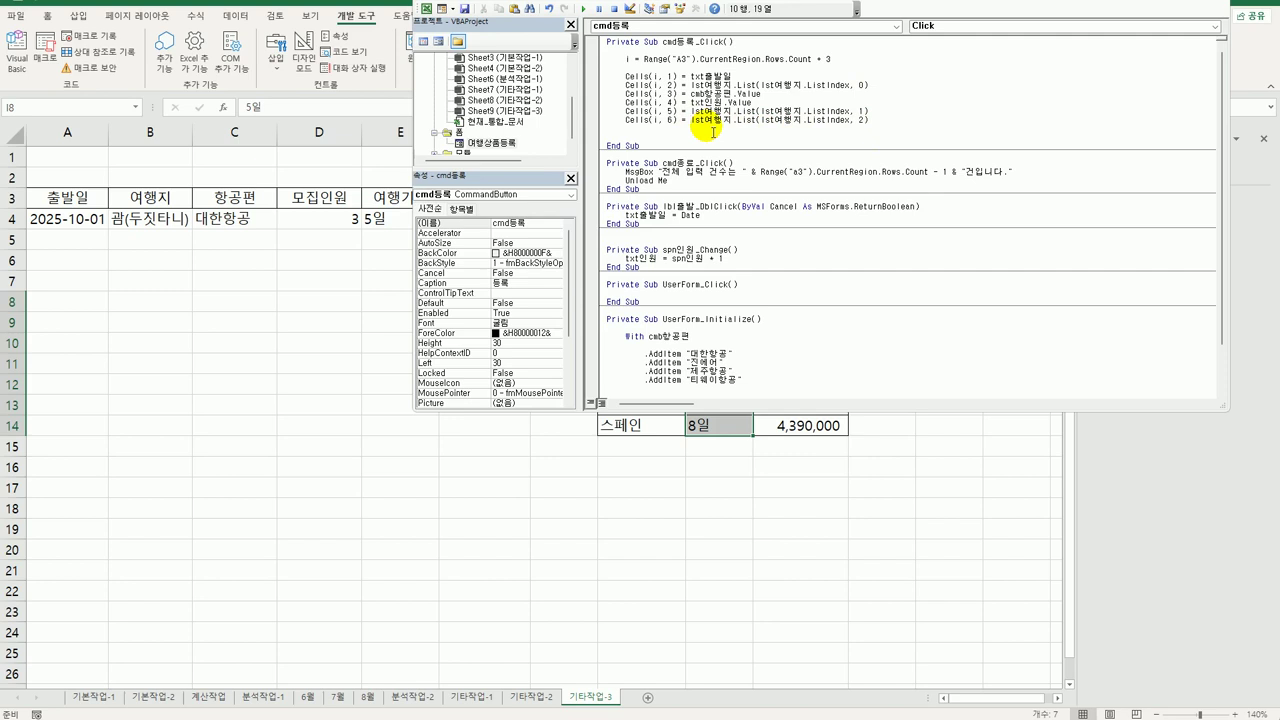
text(forma)
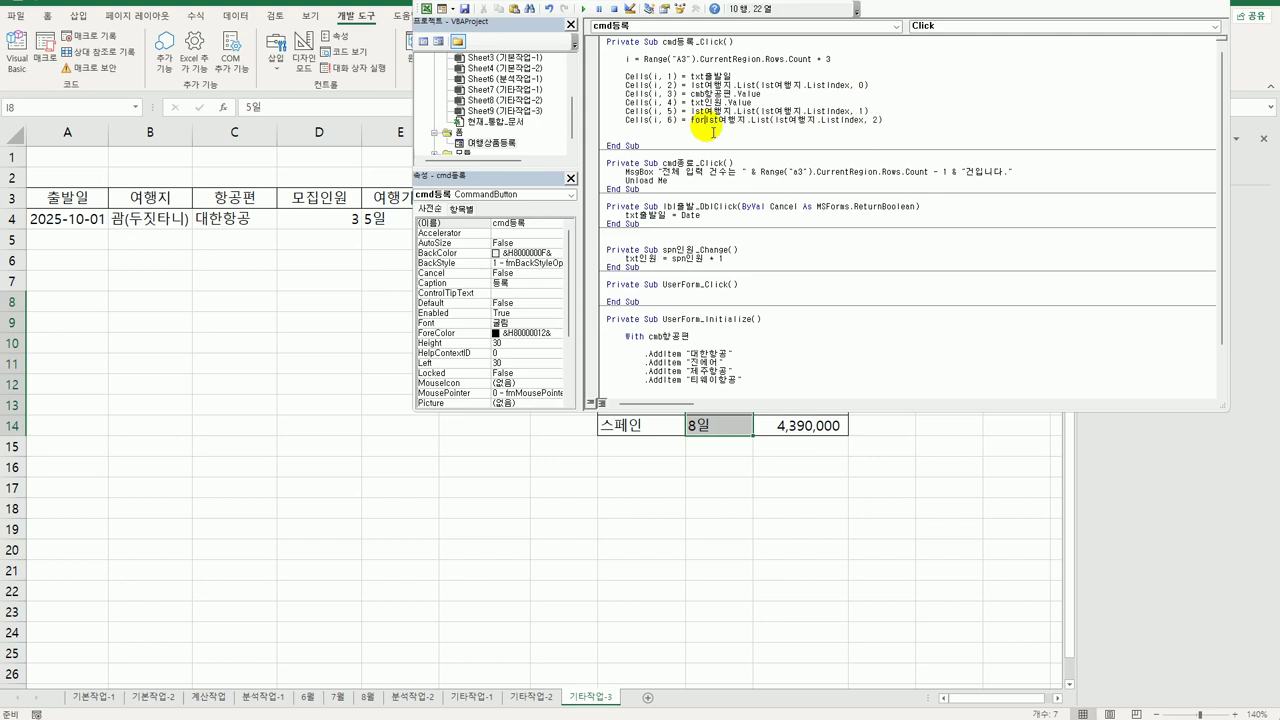
text(t()
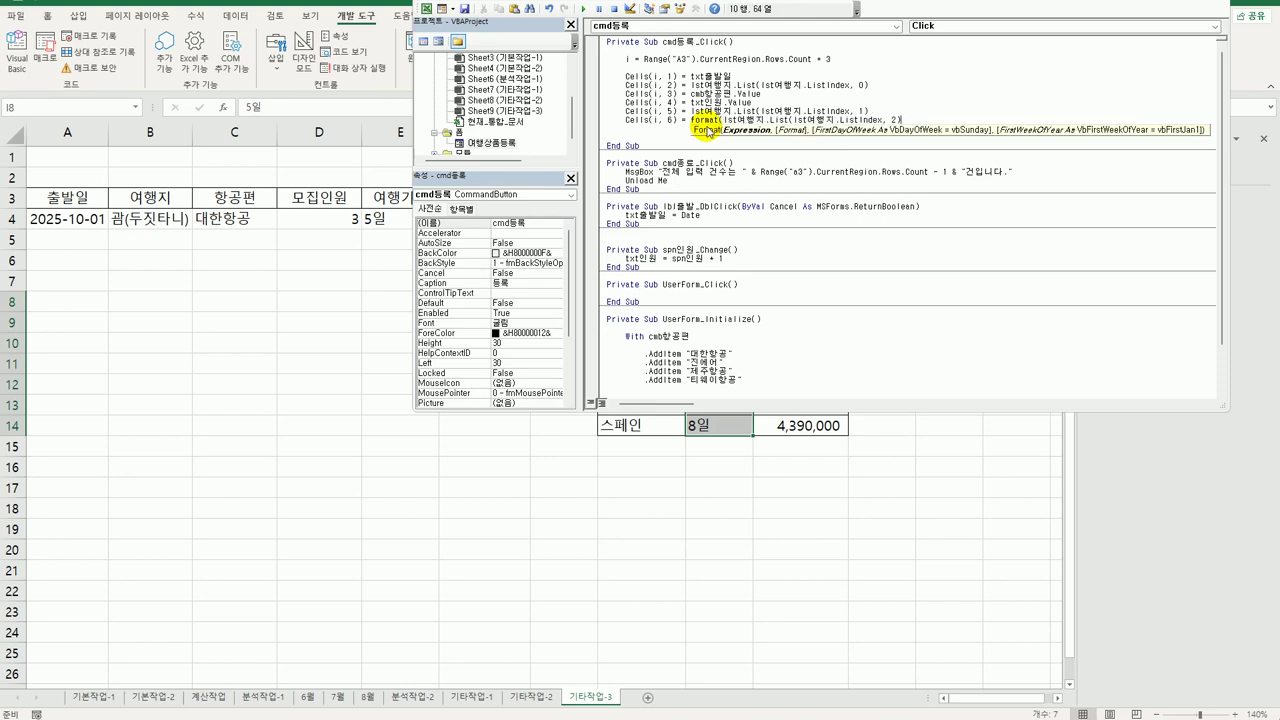
text(,")
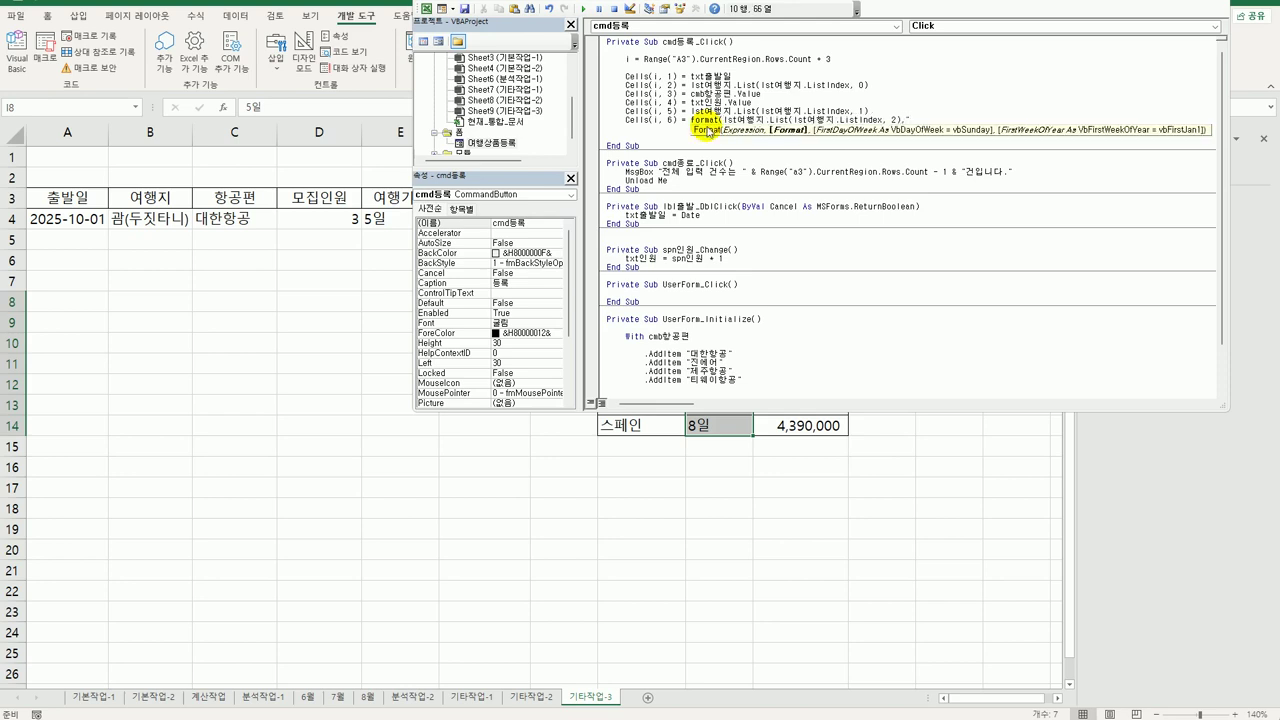
text(#,###"))
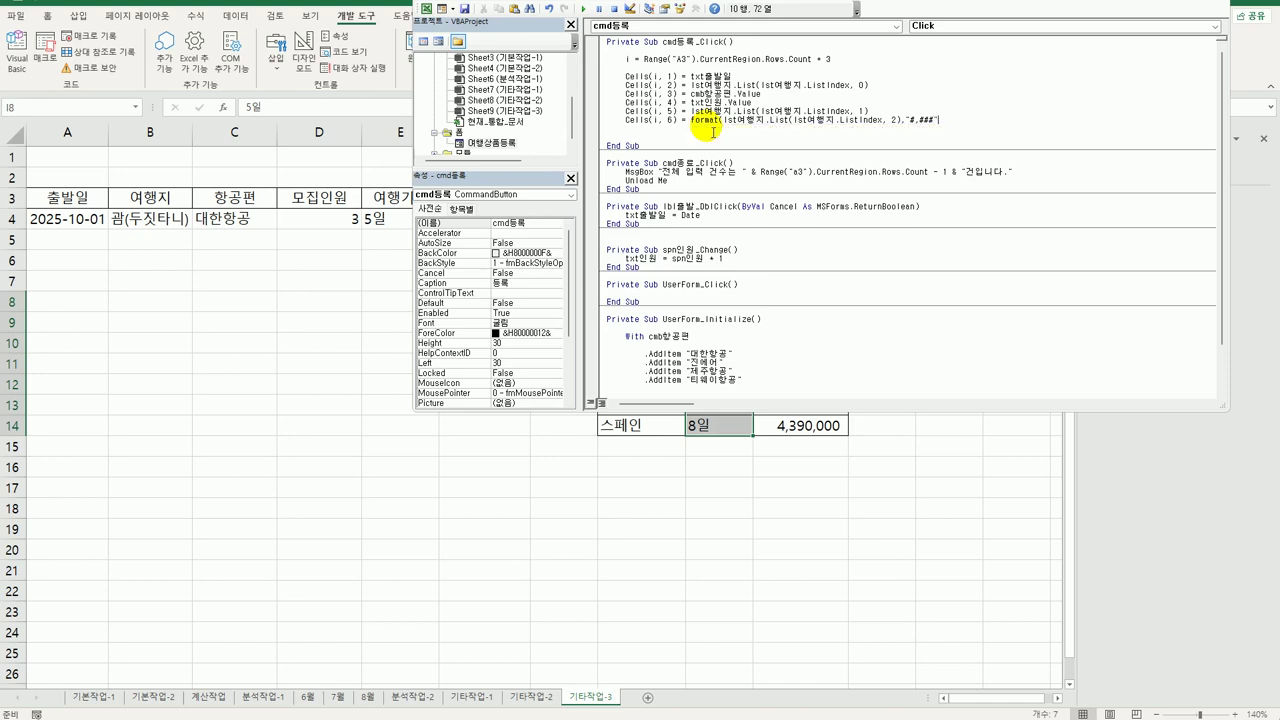
key(Up)
Insert blank lines at the start of cmd등록_Click and add the condition If txt출발일 = "" Then above the row calculation
click(760, 45)
key(Return)
key(Return)
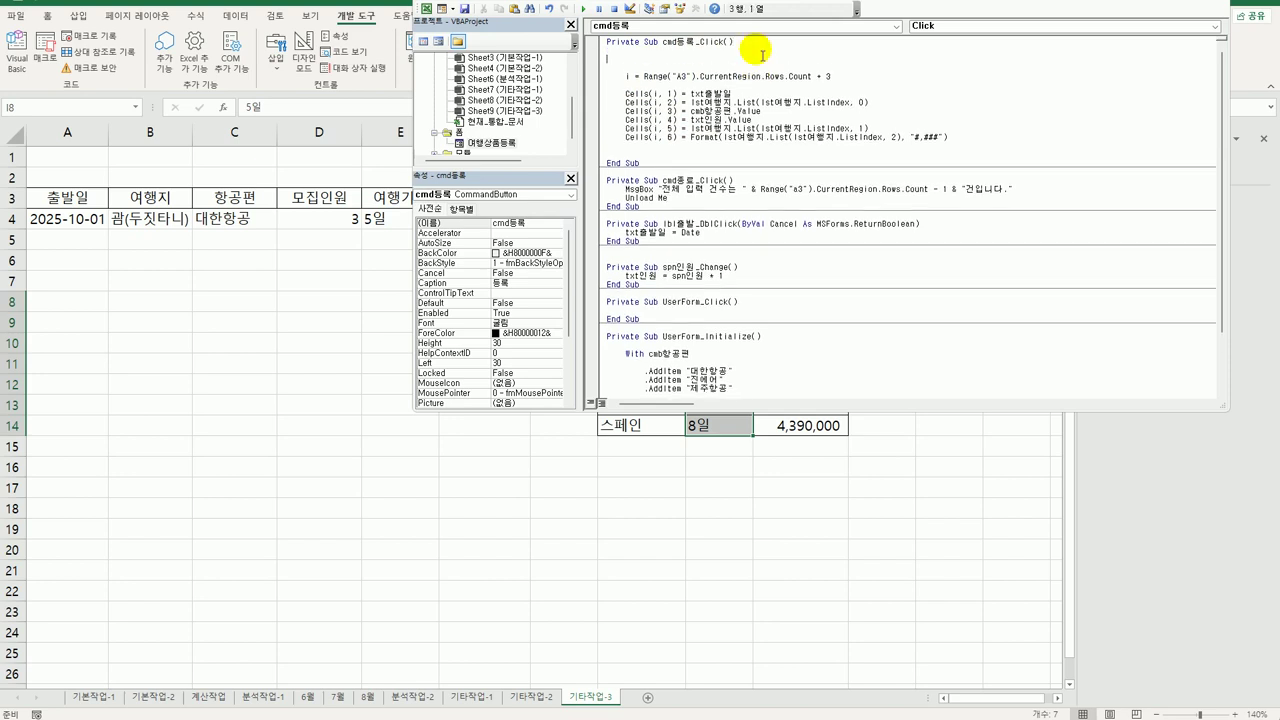
key(Return)
key(Tab)
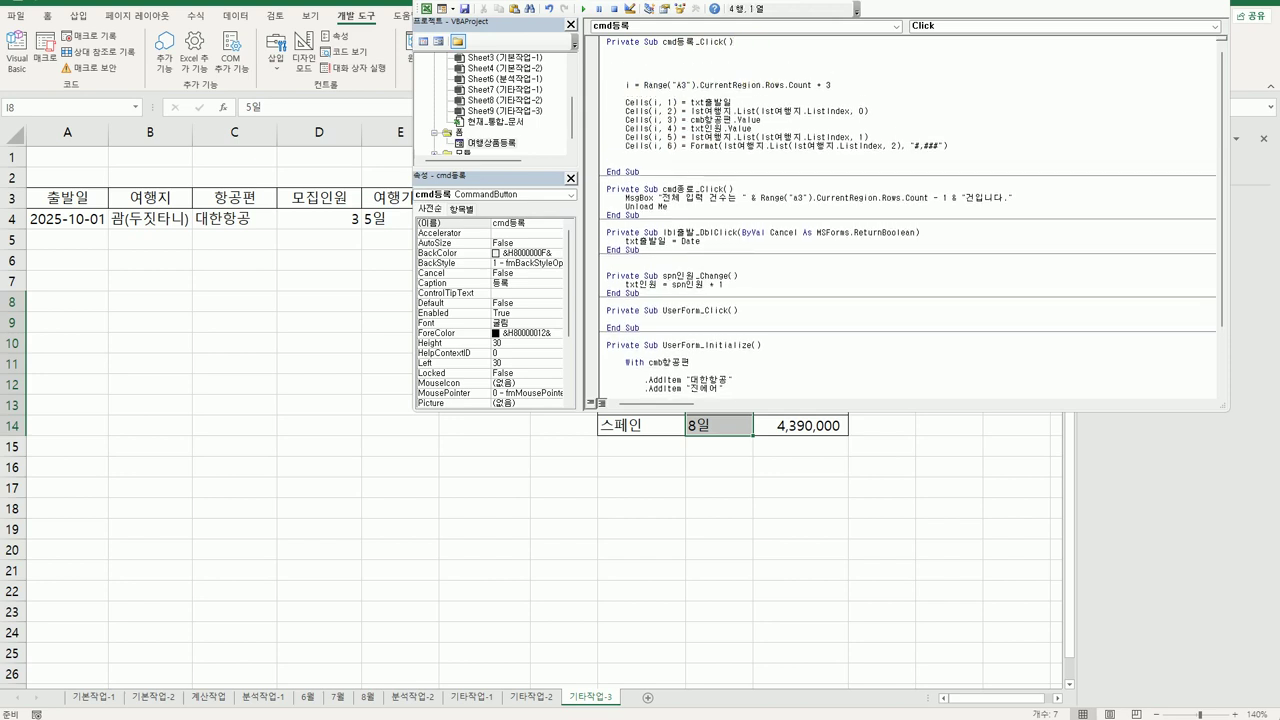
key(Tab)
text(if txt출)
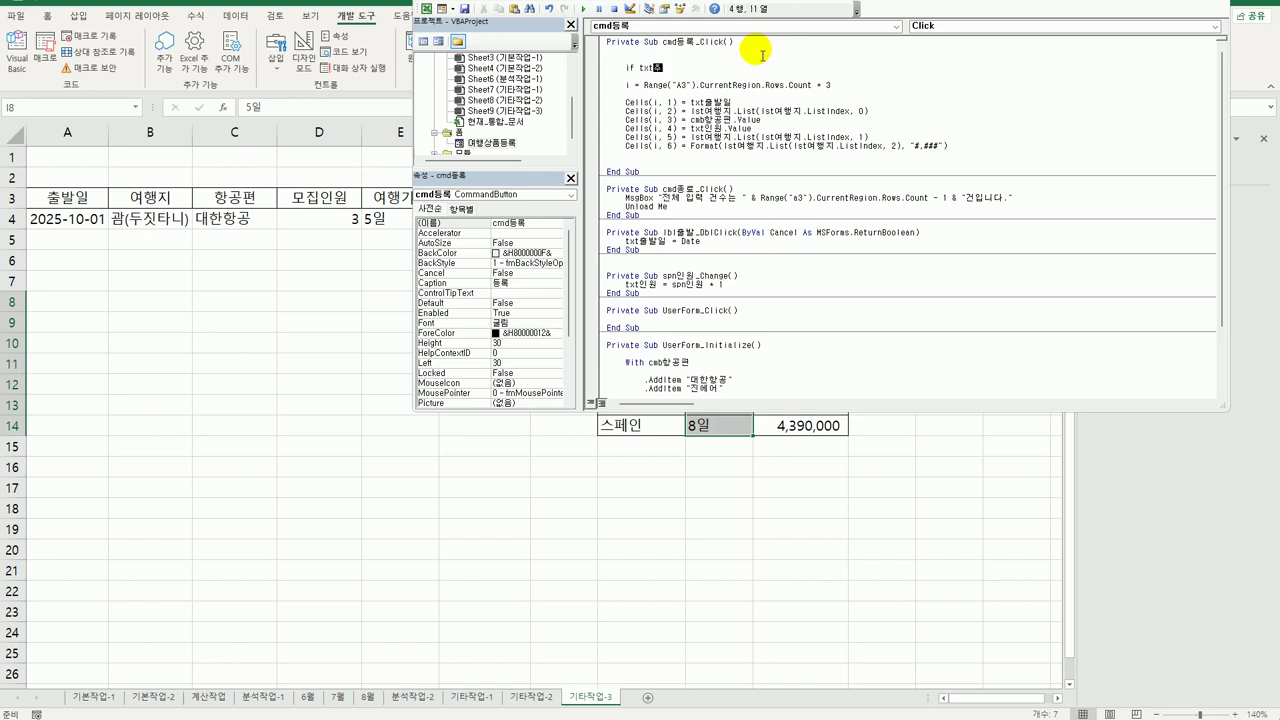
text(발일 = )
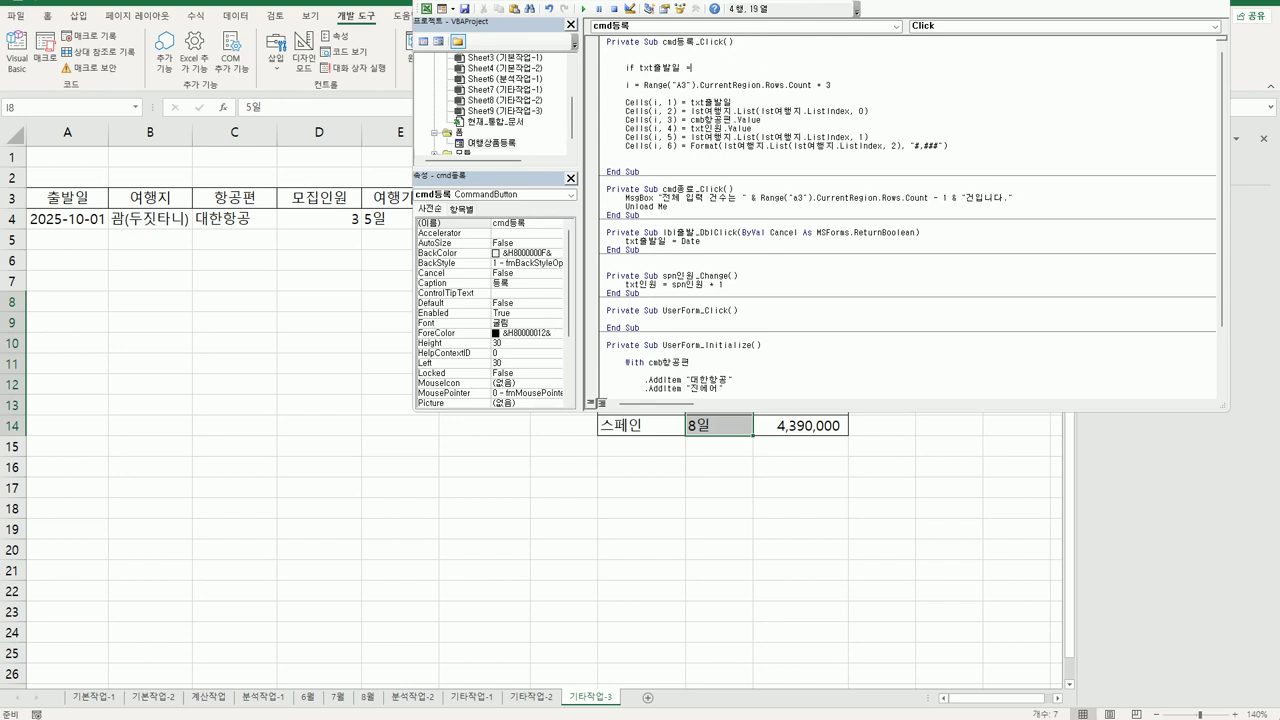
text("" then)
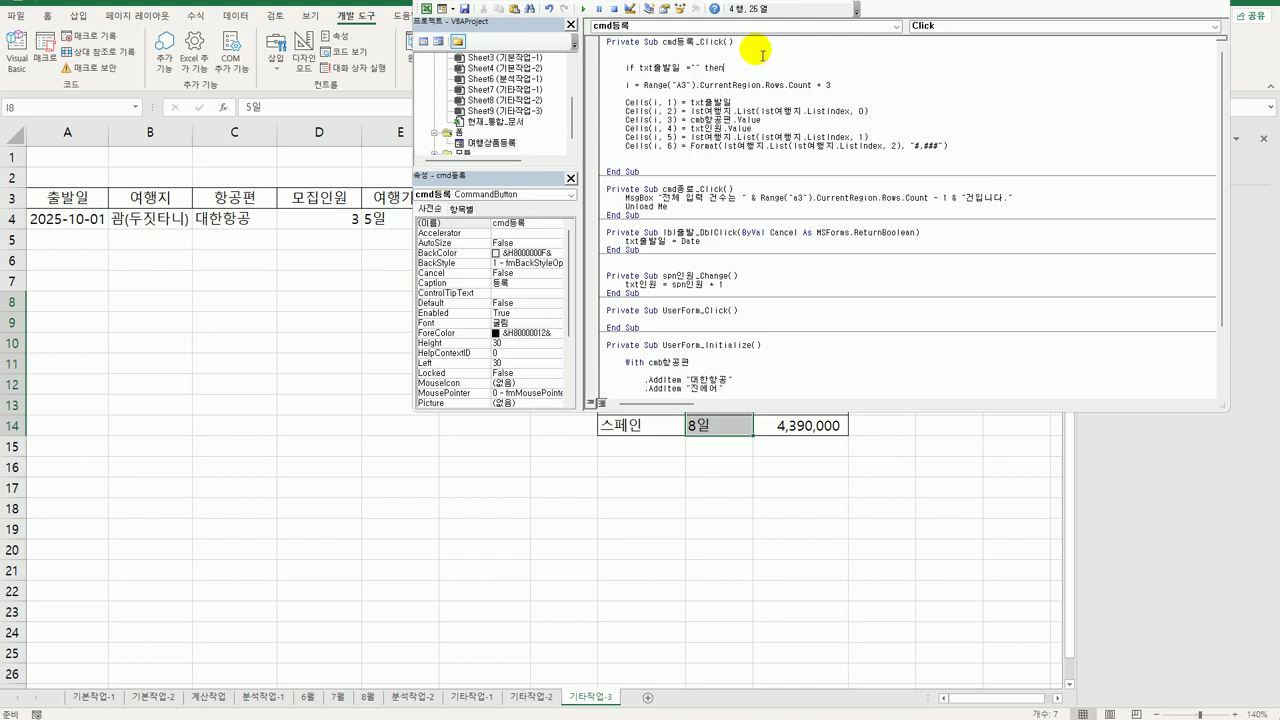
Inside the If branch, add an indented MsgBox "출발일으 입력하세요" line and begin an outdented line below it
key(Return)
key(Tab)
text(msgbox )
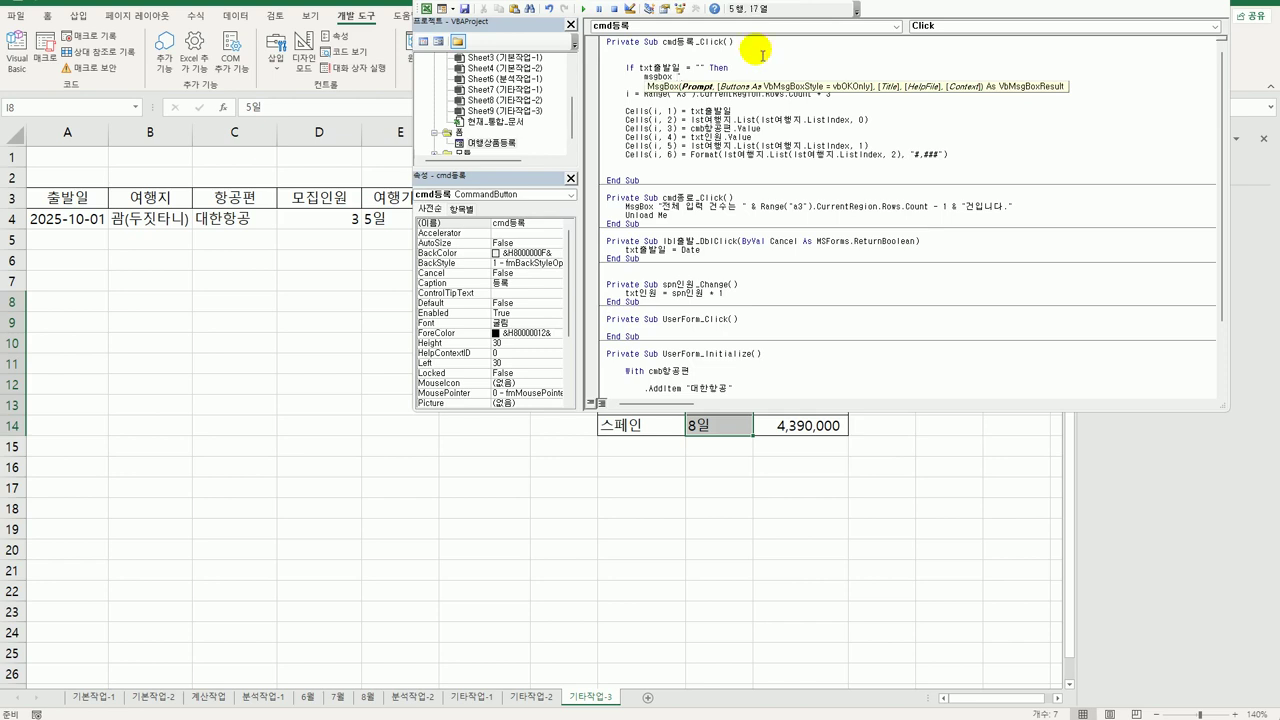
text("출발일은 입력하세요)
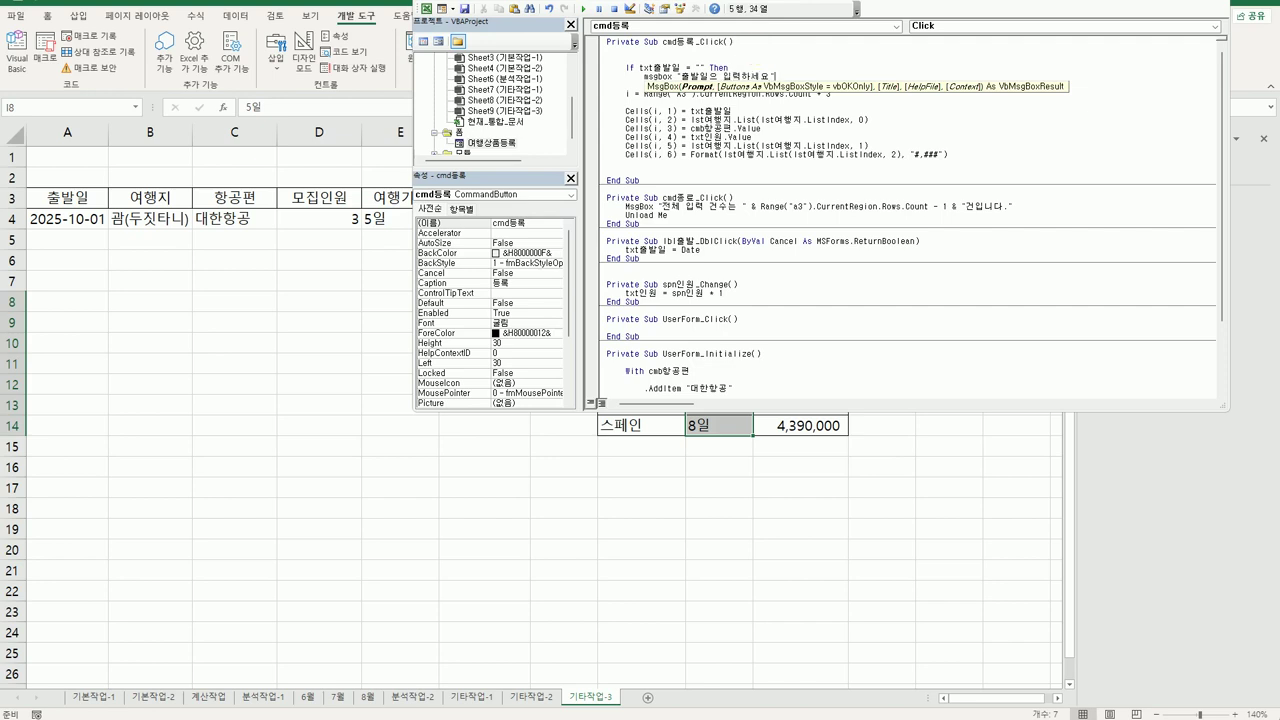
text(")
key(Return)
key(BackSpace)
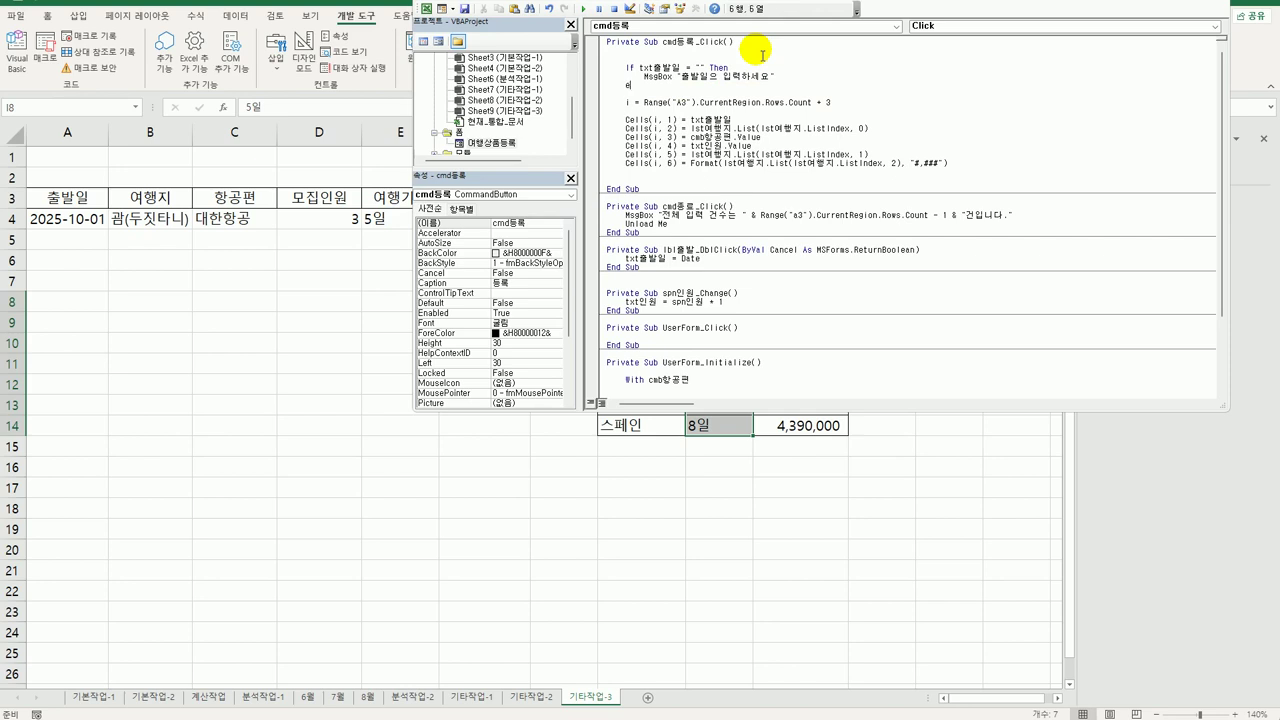
Add the branch ElseIf IsNull(lst여행지.Value) Then below the 출발일 message in cmd등록_Click
text(elseif)
text(isny)
text(ull(lst)
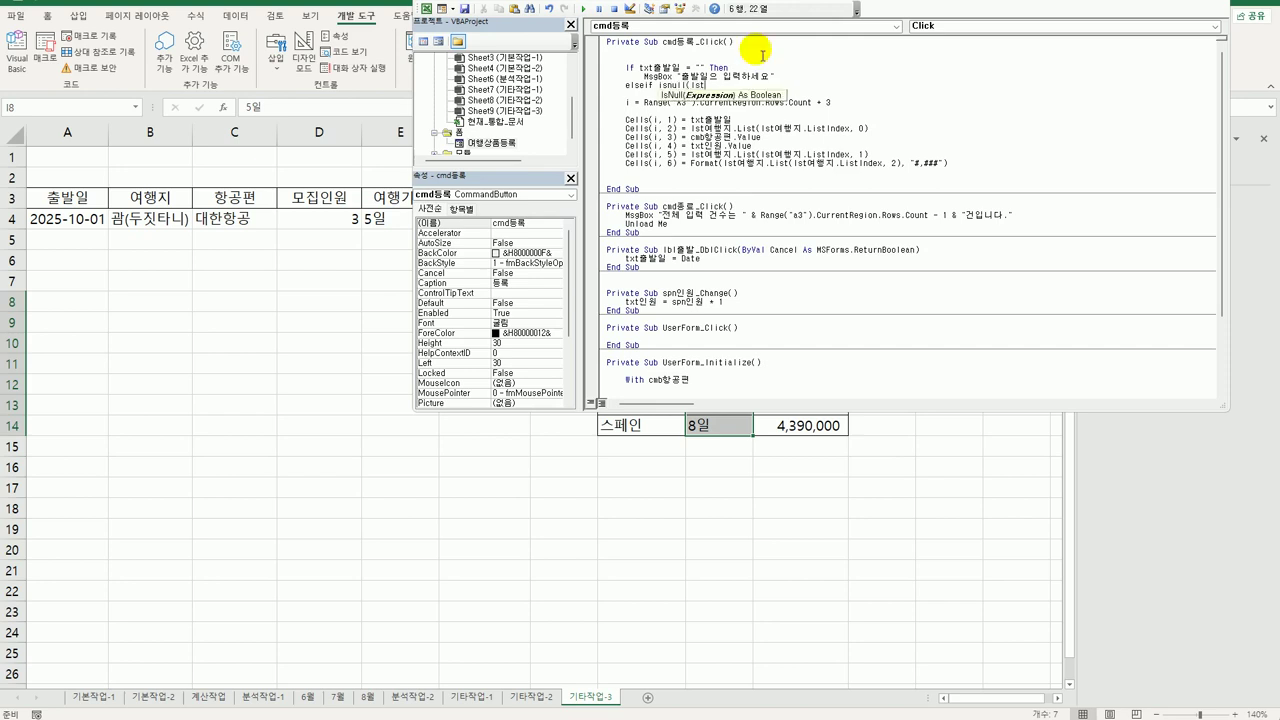
text(여행지.Value) )
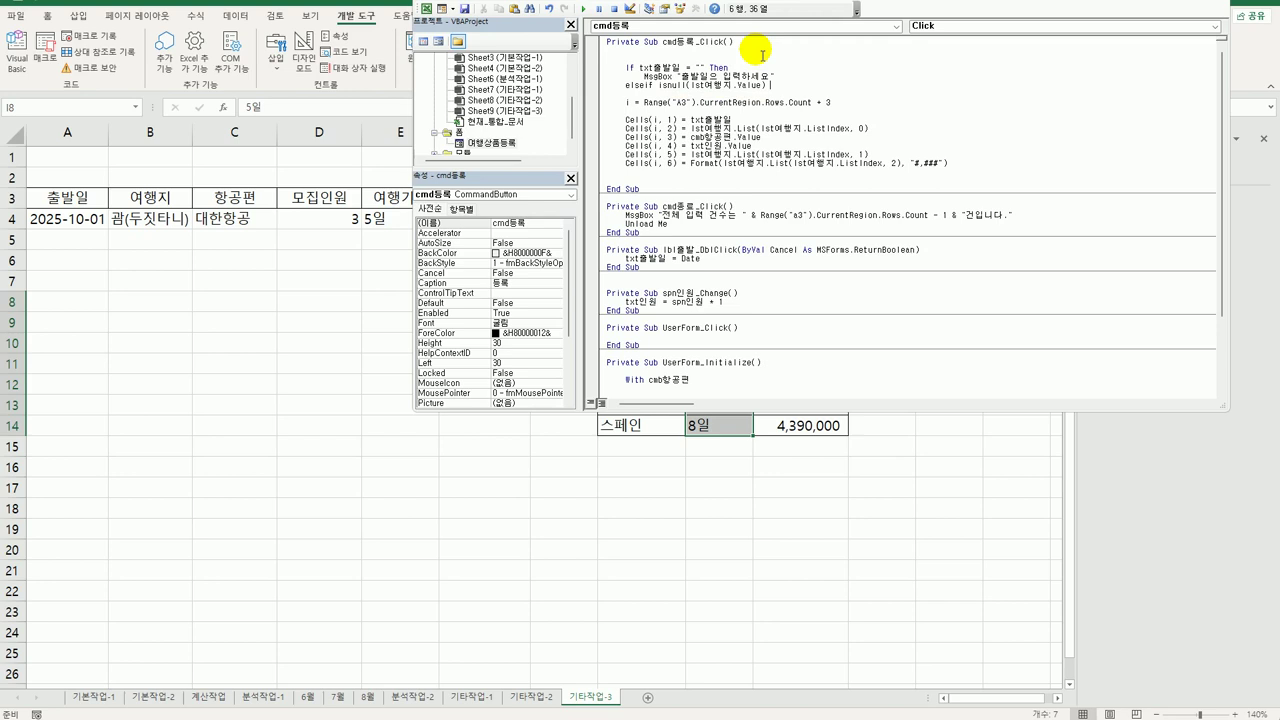
text(Then)
key(Return)
Copy the 출발일 MsgBox line, indented, into the IsNull(lst여행지.Value) branch
key(Up)
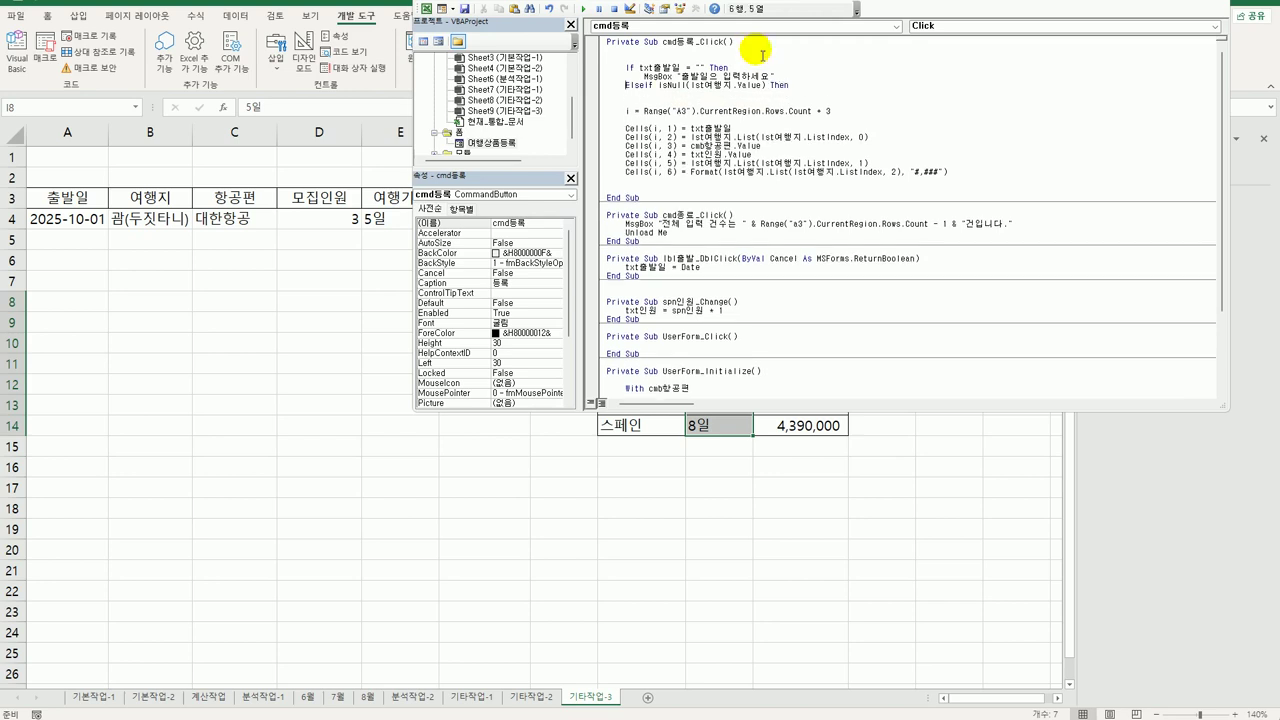
key(Up)
key(shift+End)
key(Tab)
key(Down)
key(Down)
text(MsgBox "출발일은 입력하세요")
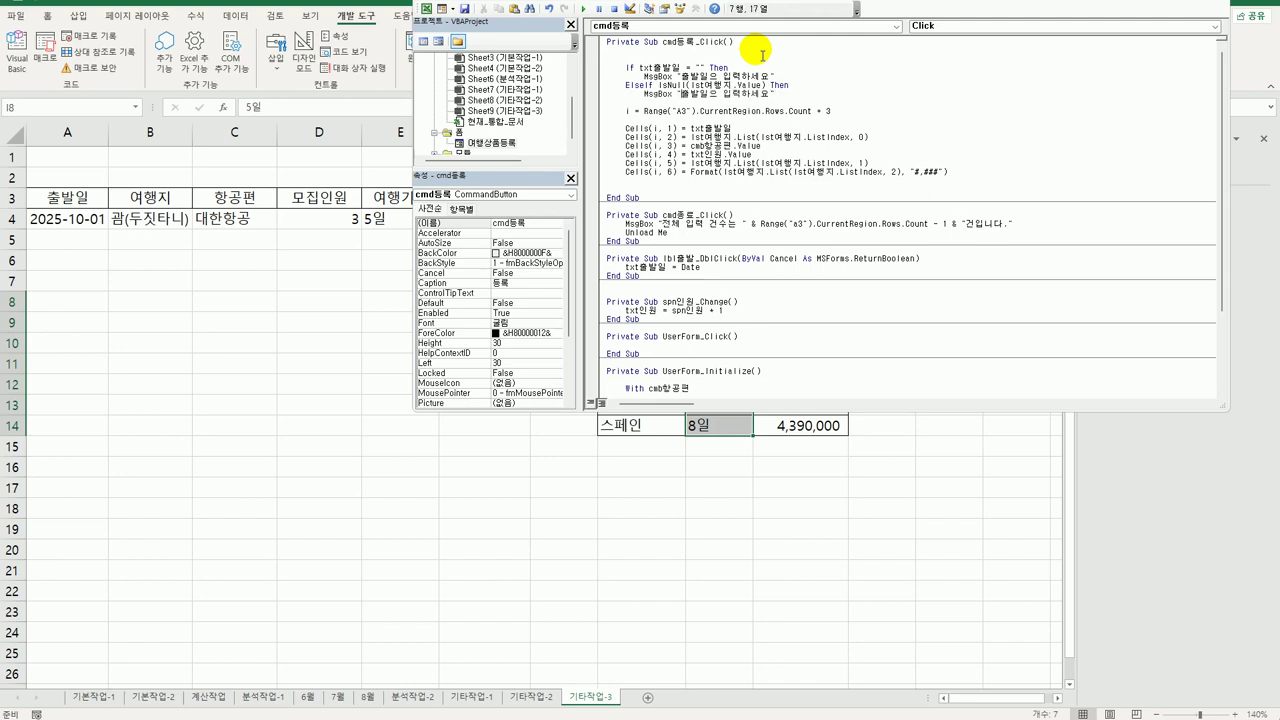
Change the copied message in the 여행지 branch to "여행지를 선택하세요"
key(shift+Right)
key(shift+Right)
key(shift+Right)
key(shift+Right)
key(shift+Right)
key(shift+Right)
key(shift+Right)
text(여행지를 선택)
Add the line lst여행지.ListIndex = 0 under the 여행지 message
key(Return)
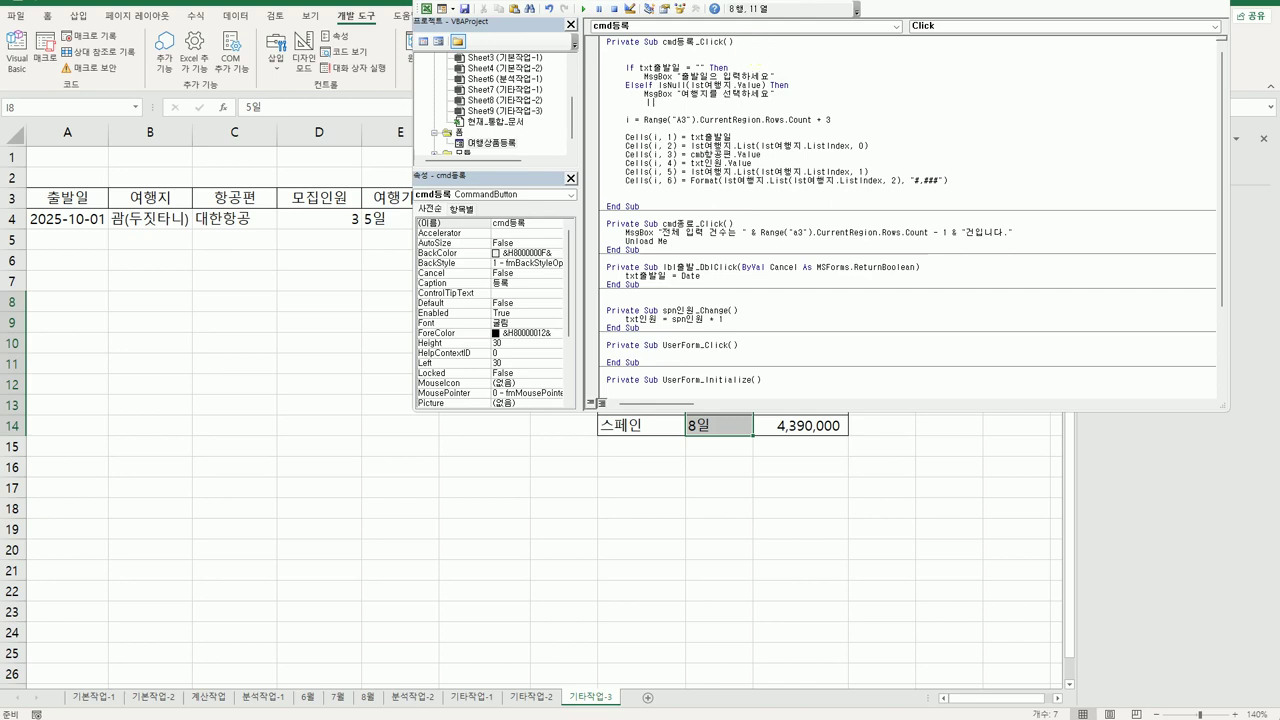
text(lst여행지)
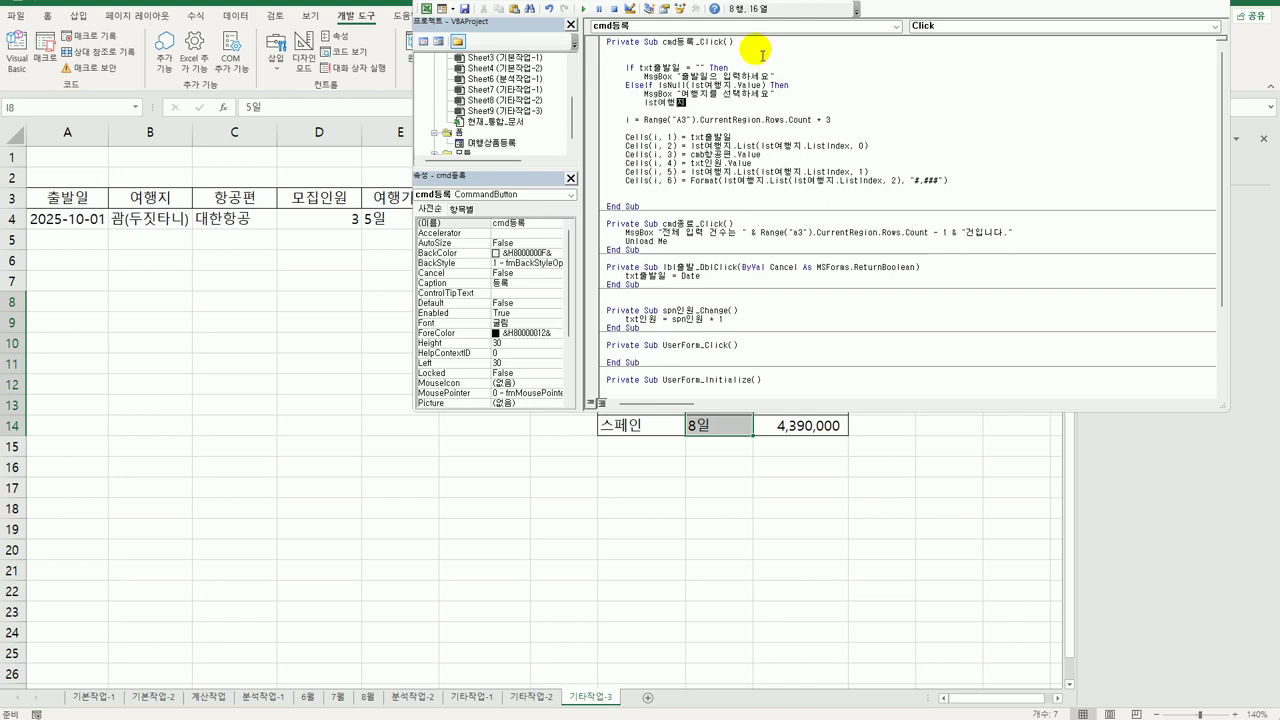
text(.li)
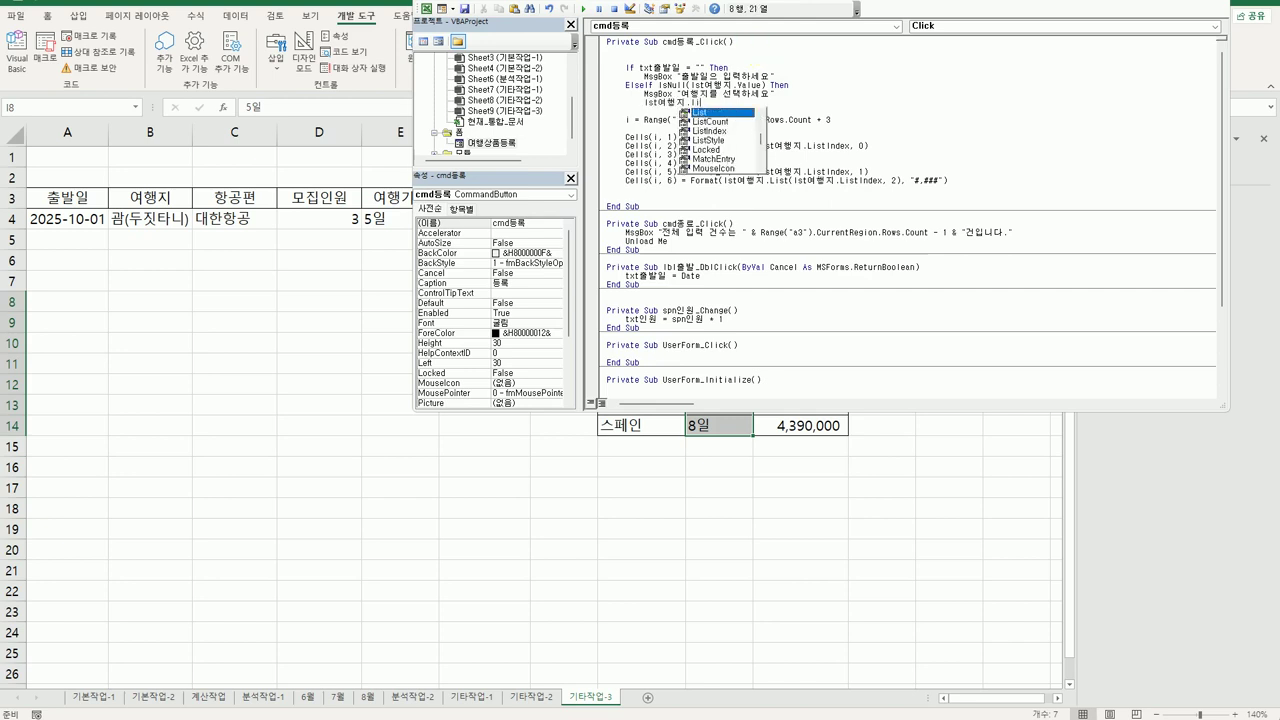
text(stIndex = 0)
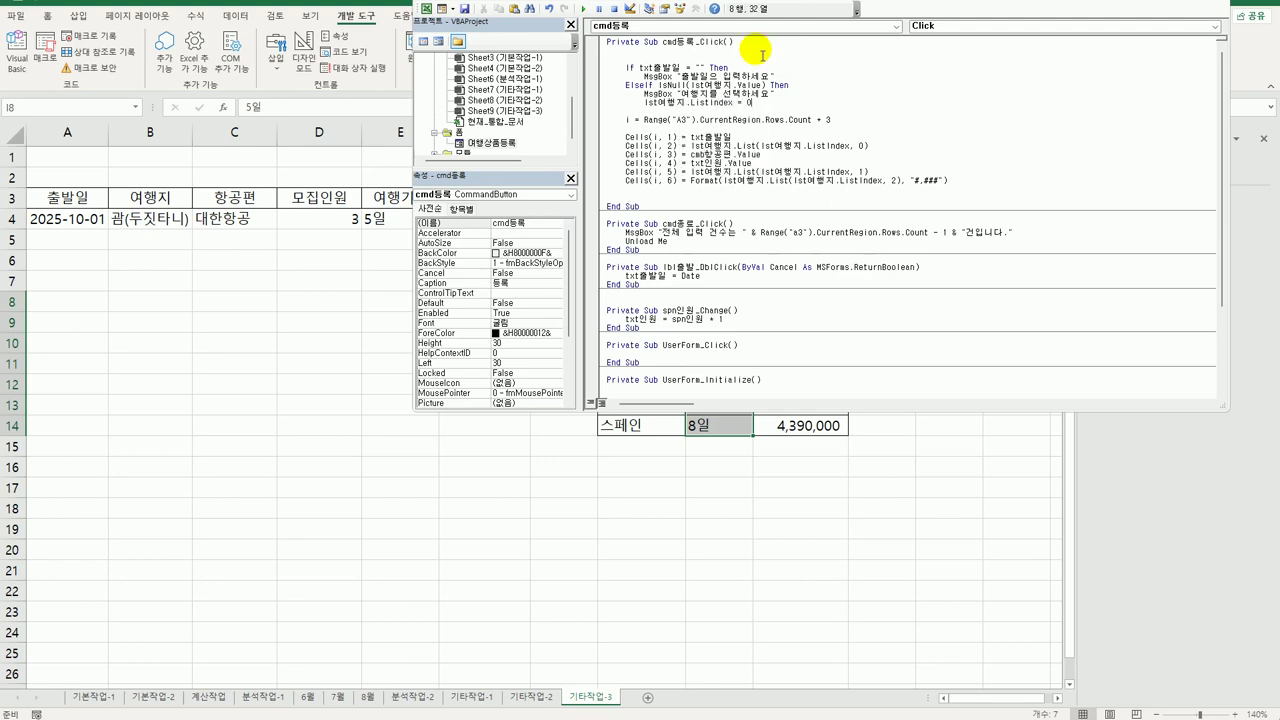
Add an outdented ElseIf cmb항공편 = "" Then branch and begin an indented line inside it
key(Return)
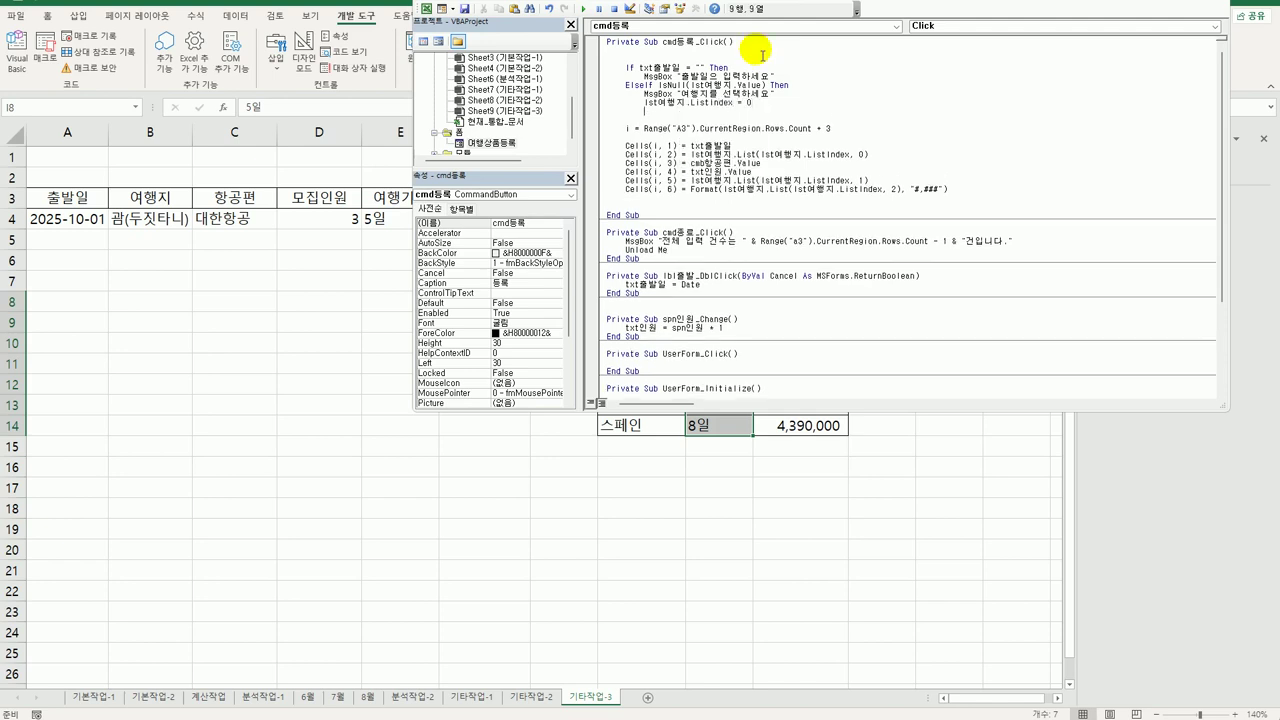
key(BackSpace)
text(elseif cmb항공편)
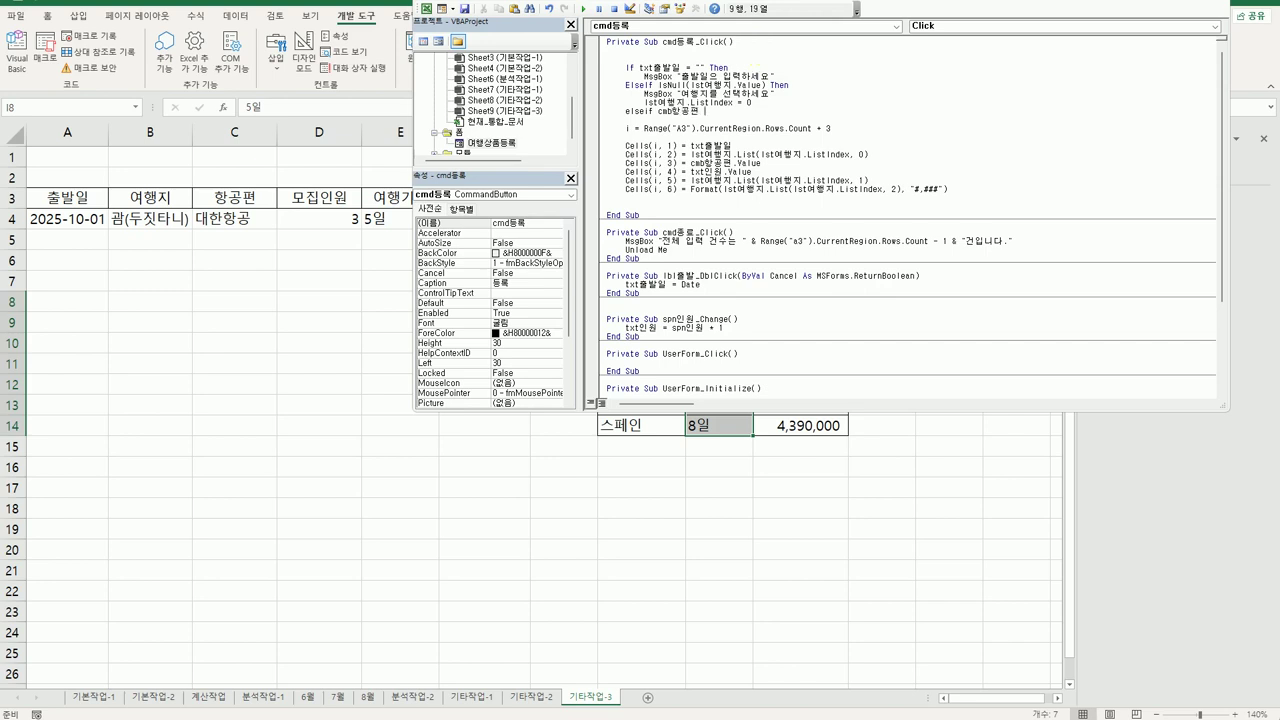
text( ="" Then)
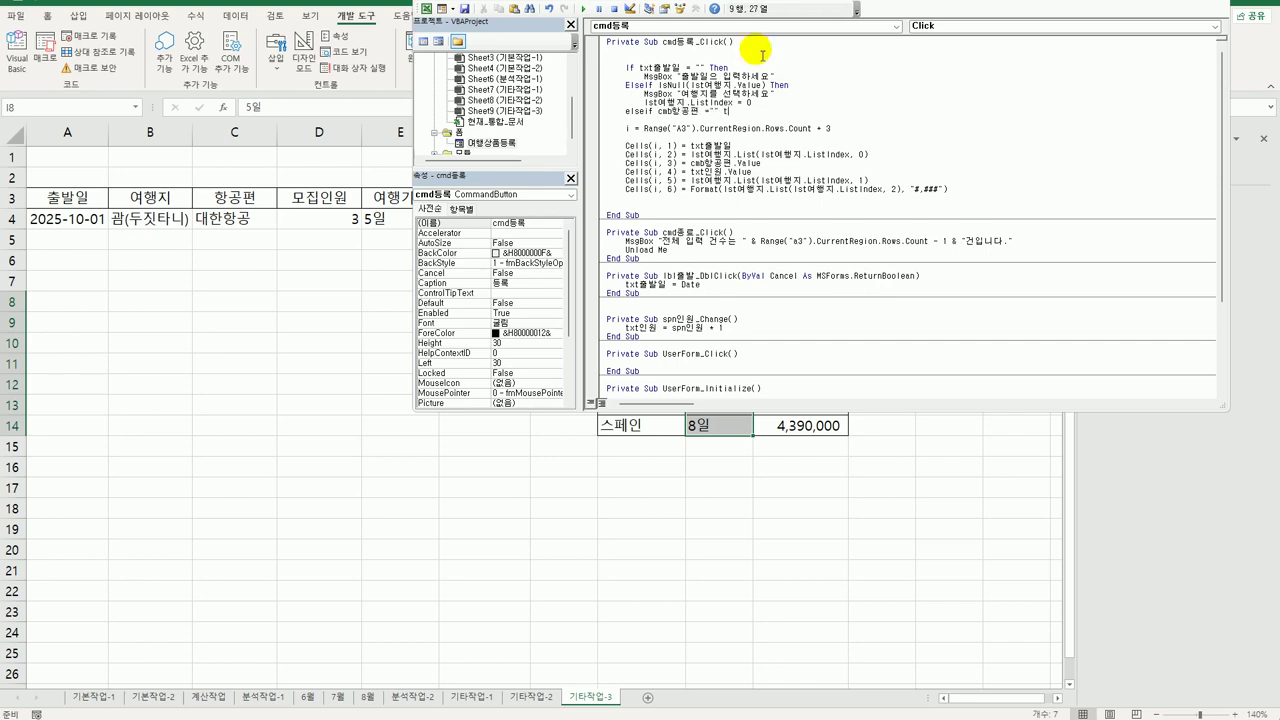
key(Return)
key(Tab)
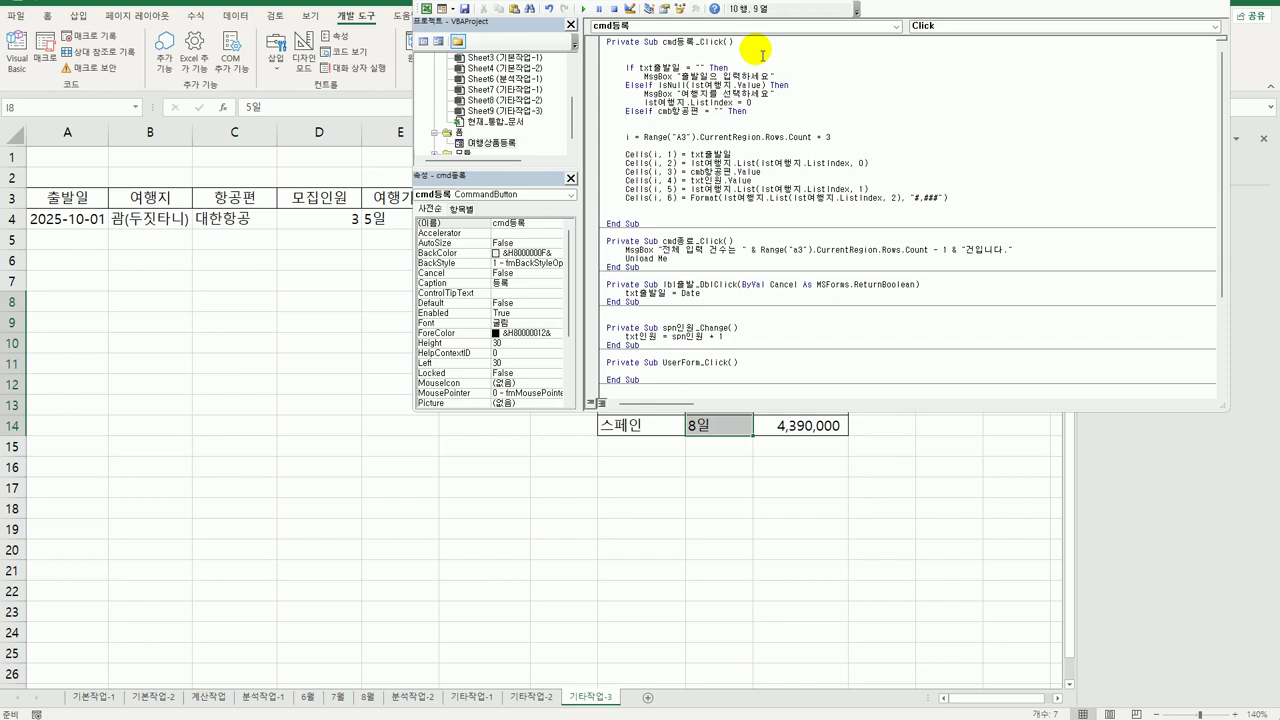
Copy the 출발일 MsgBox line into the cmb항공편 branch
key(Up)
key(Up)
key(Up)
key(shift+End)
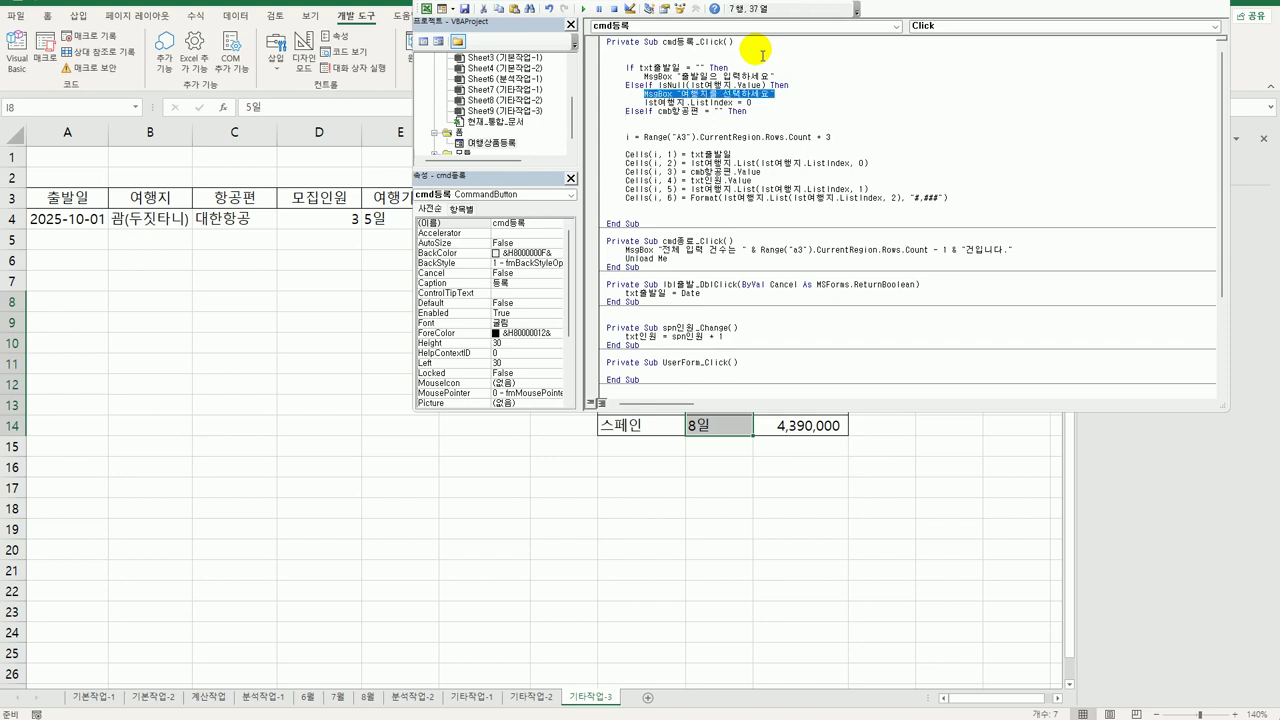
key(Up)
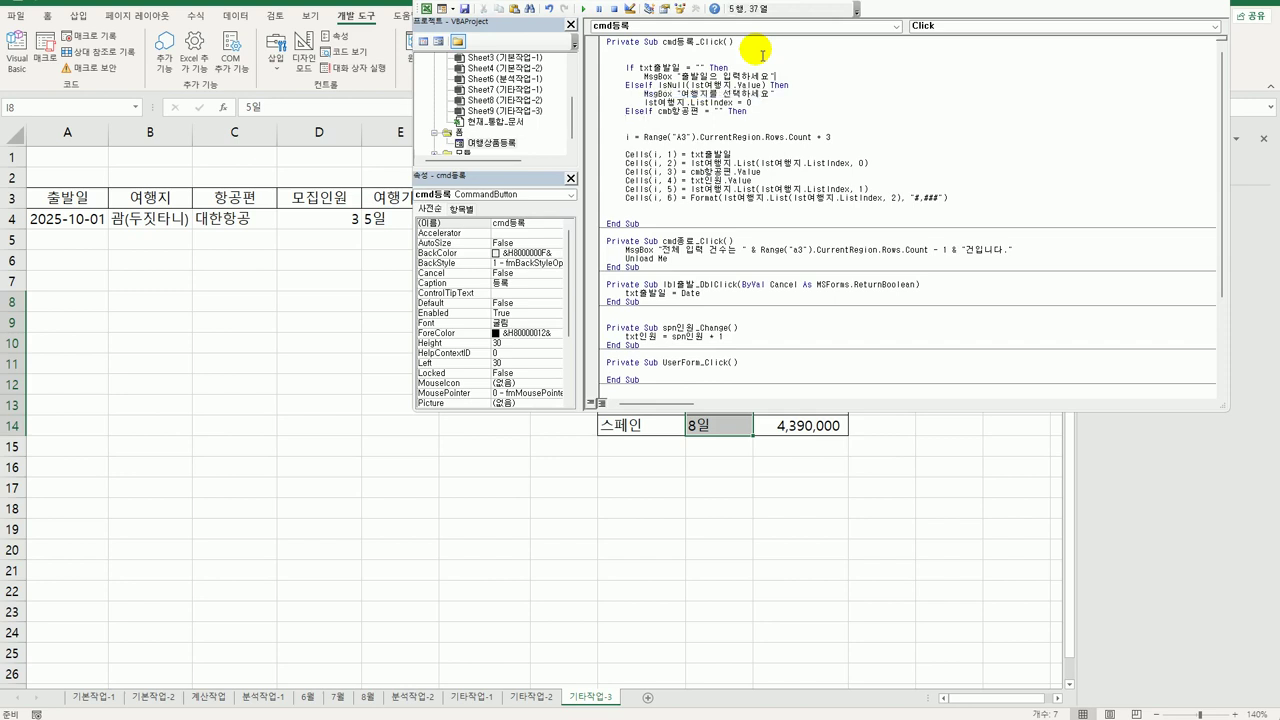
key(shift+Home)
key(ctrl+c)
key(Down)
key(Down)
key(Down)
key(ctrl+v)
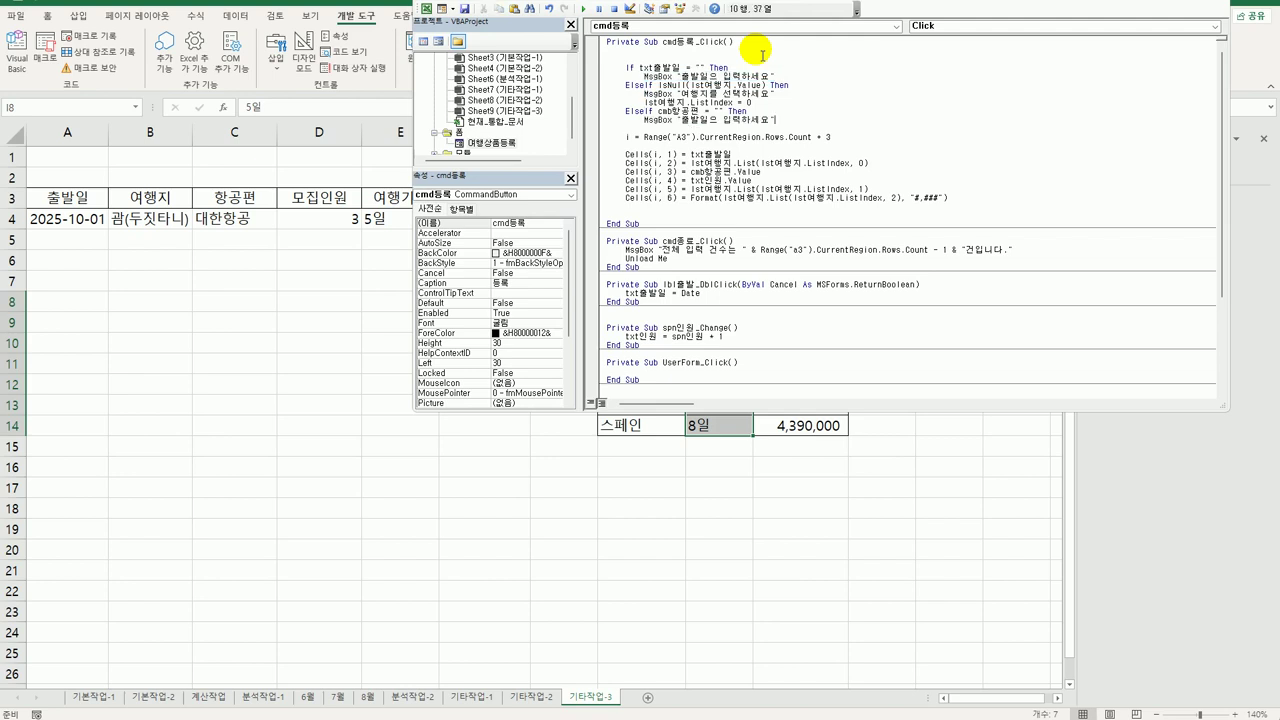
Change the copied message in the cmb항공편 branch to "항공편을 선택하세요"
key(shift+Left)
key(shift+Left)
key(shift+Left)
key(shift+Left)
key(shift+Left)
key(shift+Left)
key(shift+Left)
text(항공편을 선)
Add Else before the row calculation and End If after the Cells(i, 6) line
key(Return)
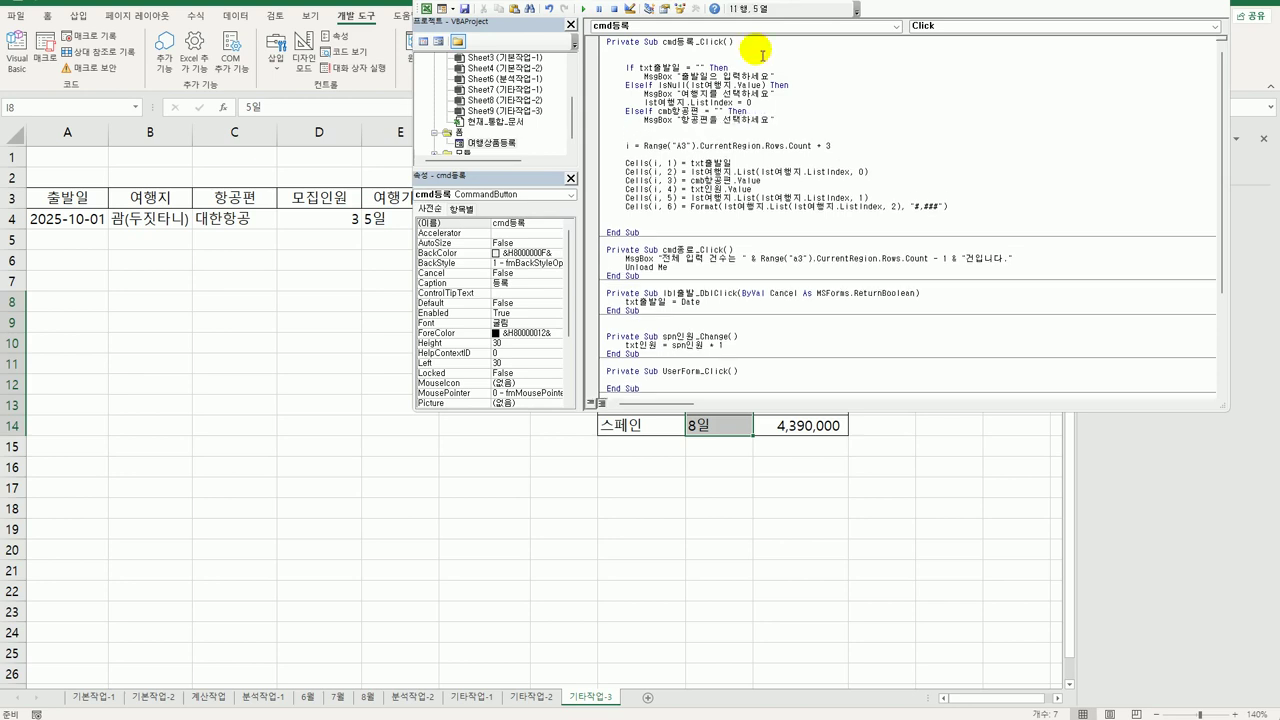
text(else)
text(end if)
key(Return)
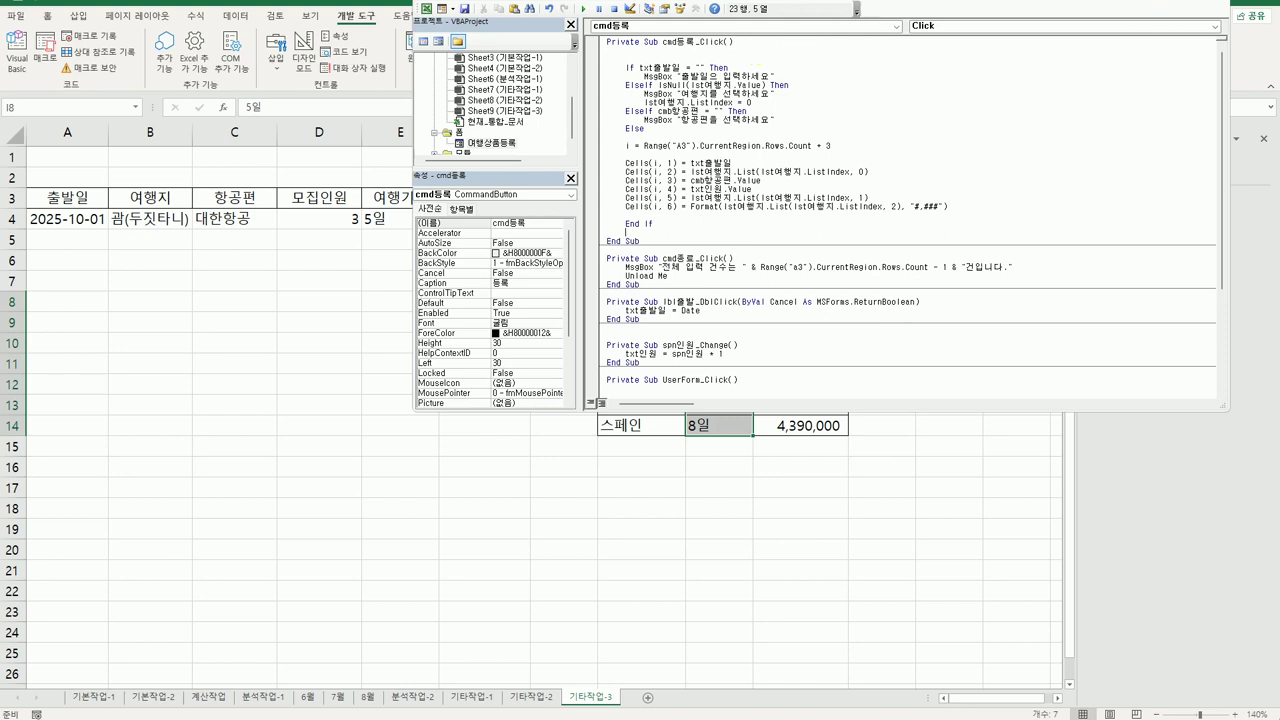
Return to the 기타작업-3 worksheet and open the 여행상품등록 form from the 여행상품 control
key(alt+F11)
click(908, 229)
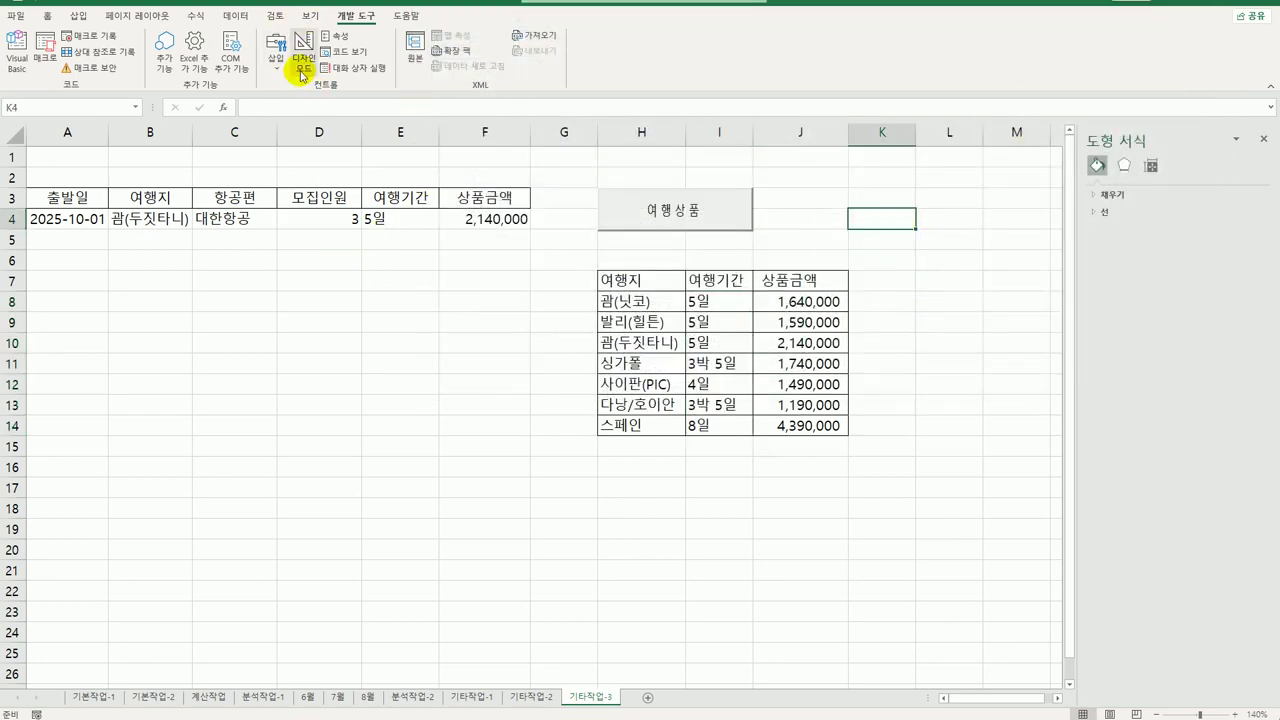
click(443, 409)
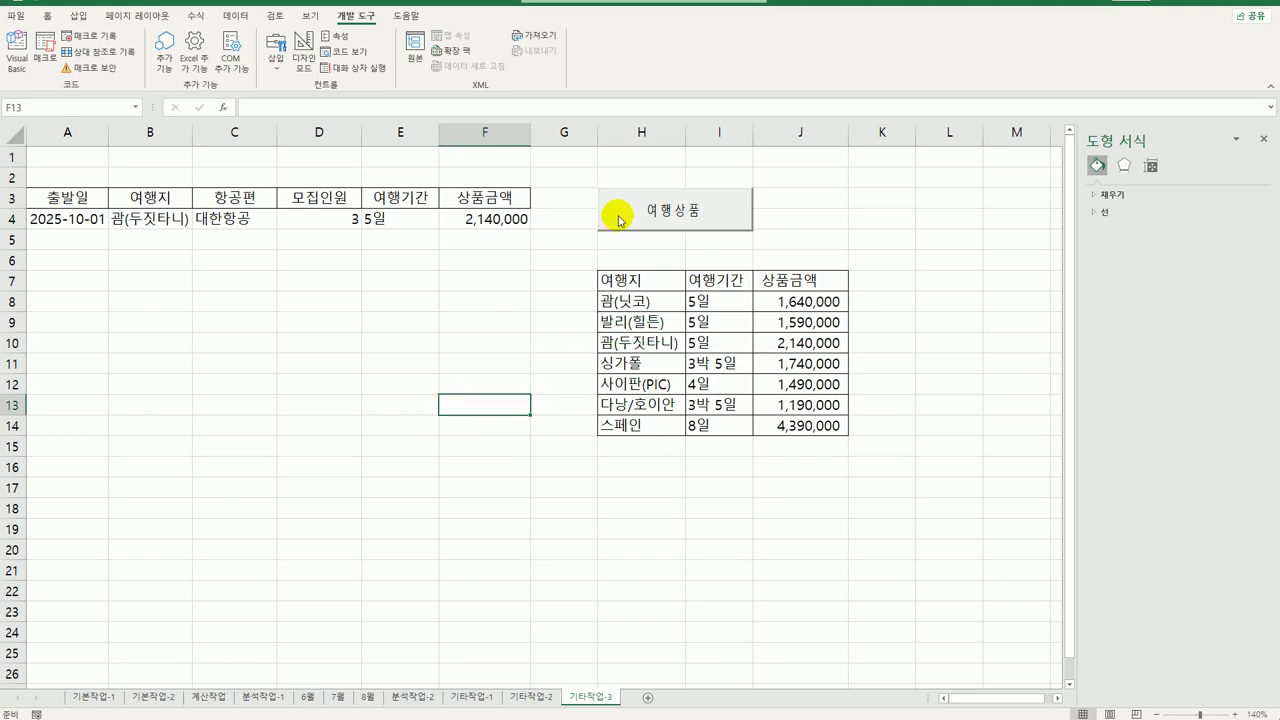
click(677, 216)
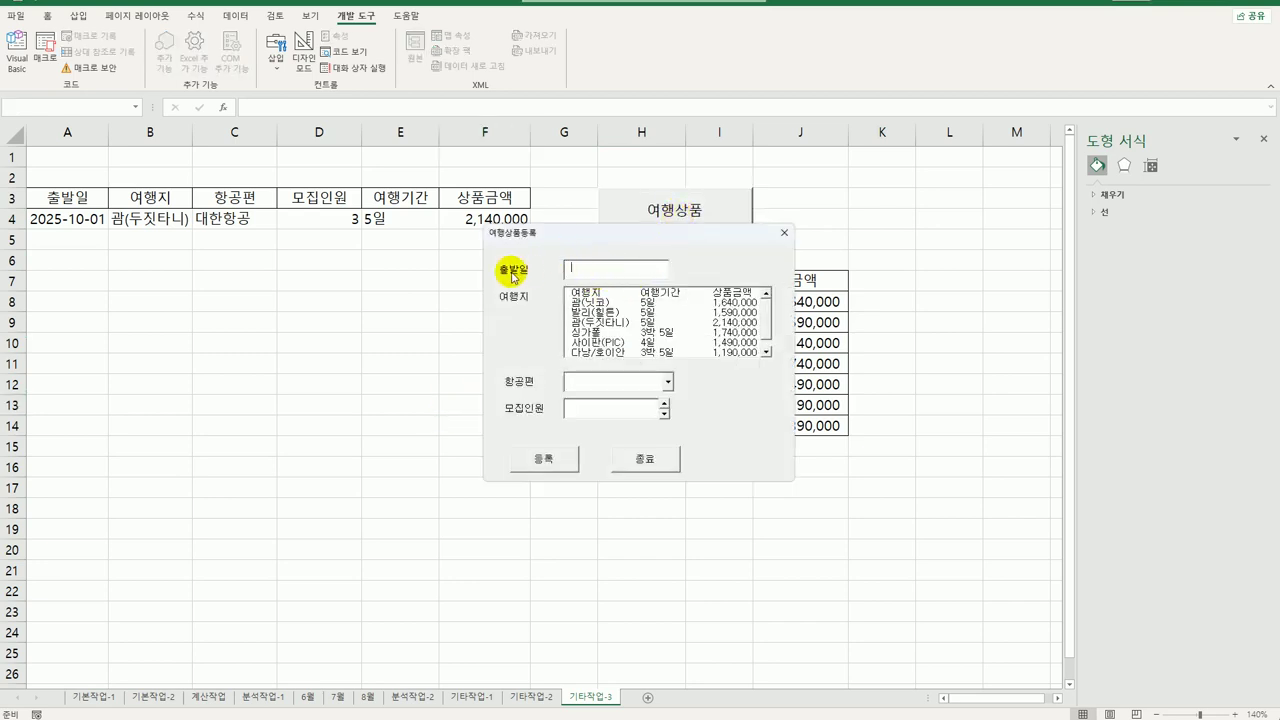
Register a test entry with 출발일 2024-01-15, 여행지 싱가폴, 항공편 대한항공 and 모집인원 20
text(2024-01-15)
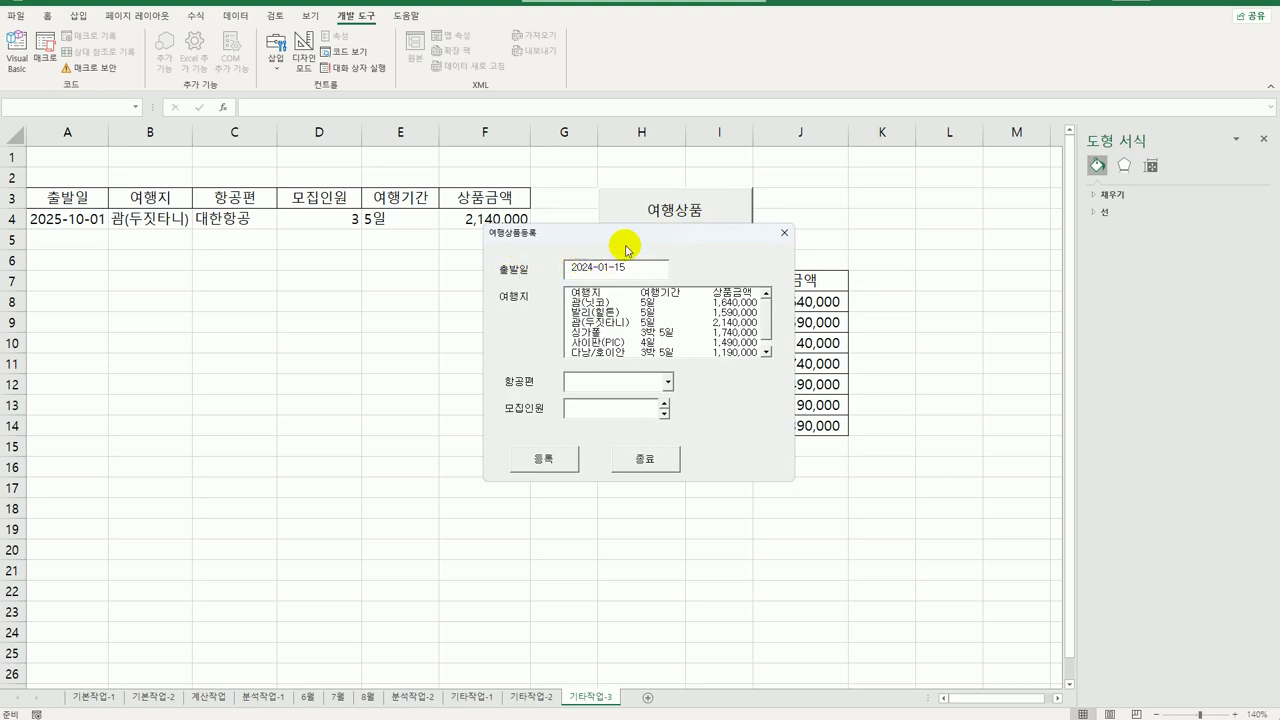
drag(628, 239, 408, 277)
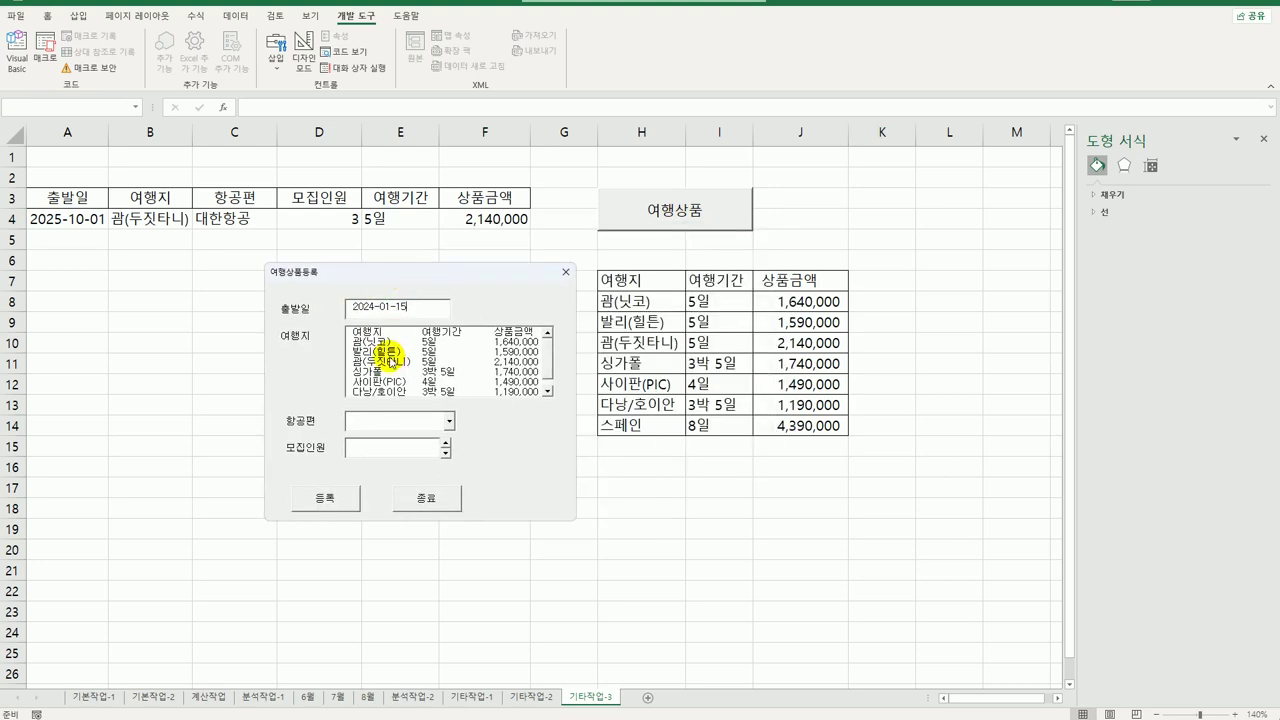
click(385, 372)
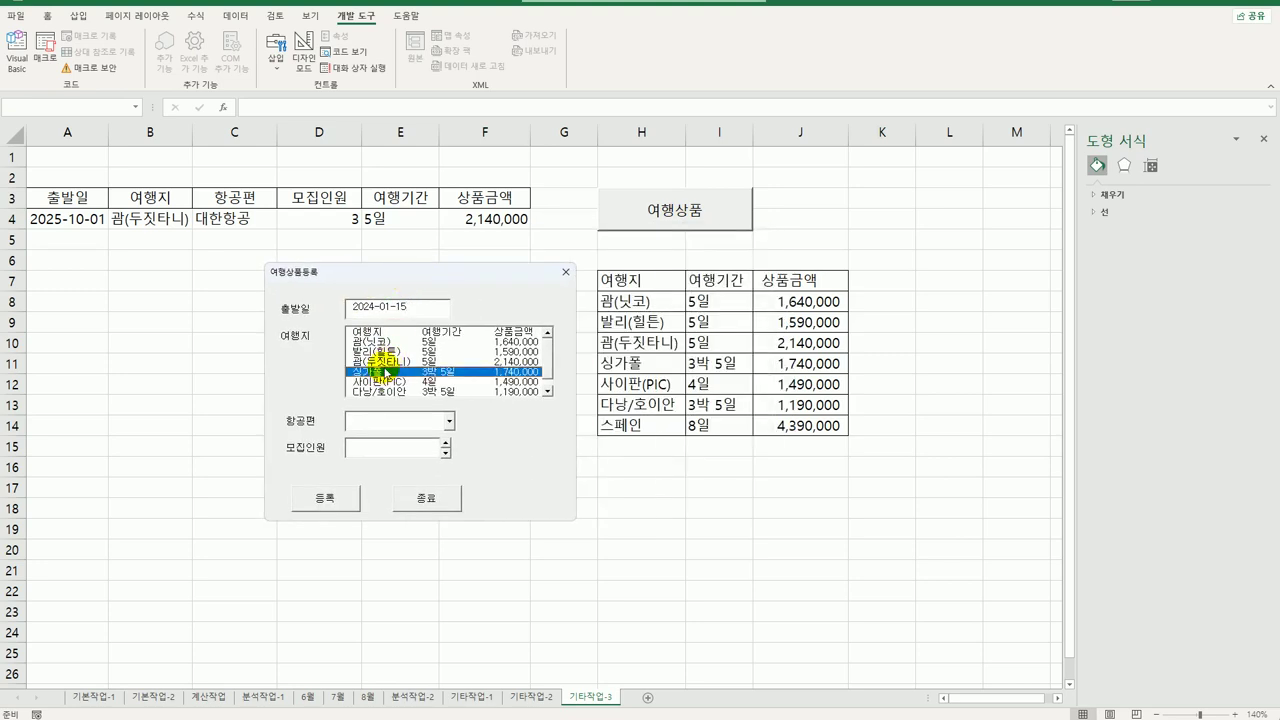
click(449, 421)
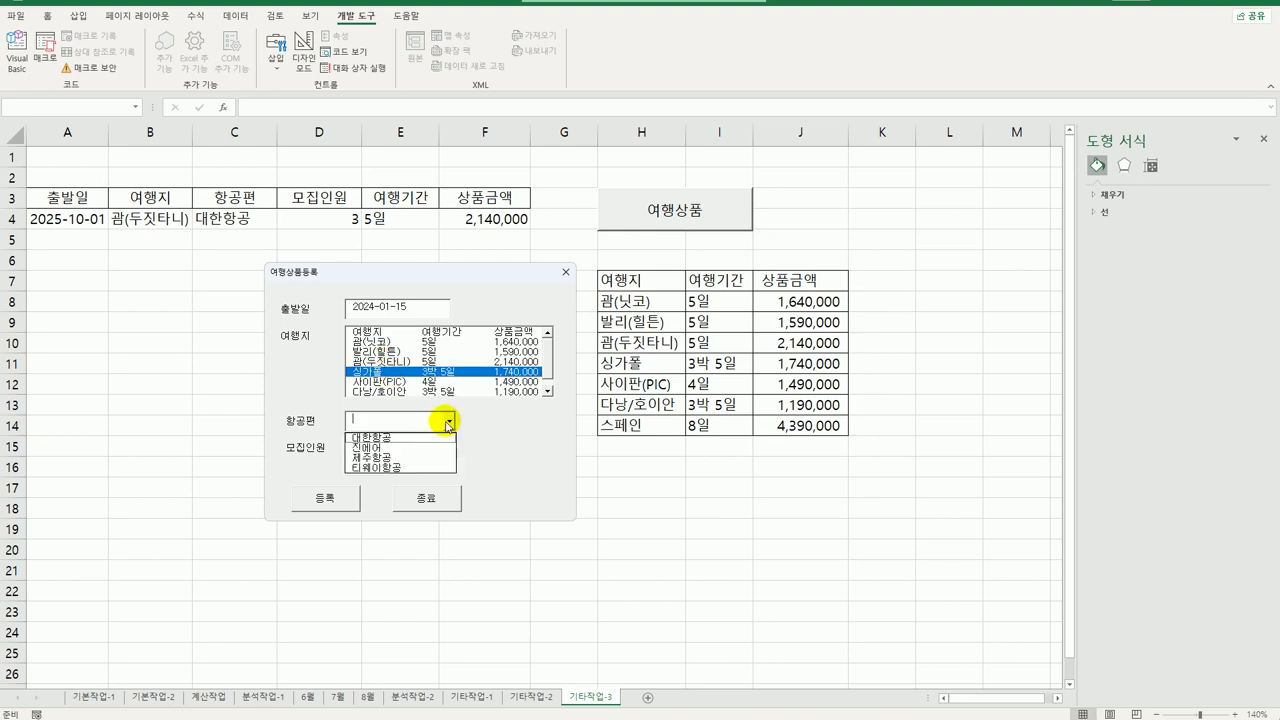
click(430, 440)
click(405, 448)
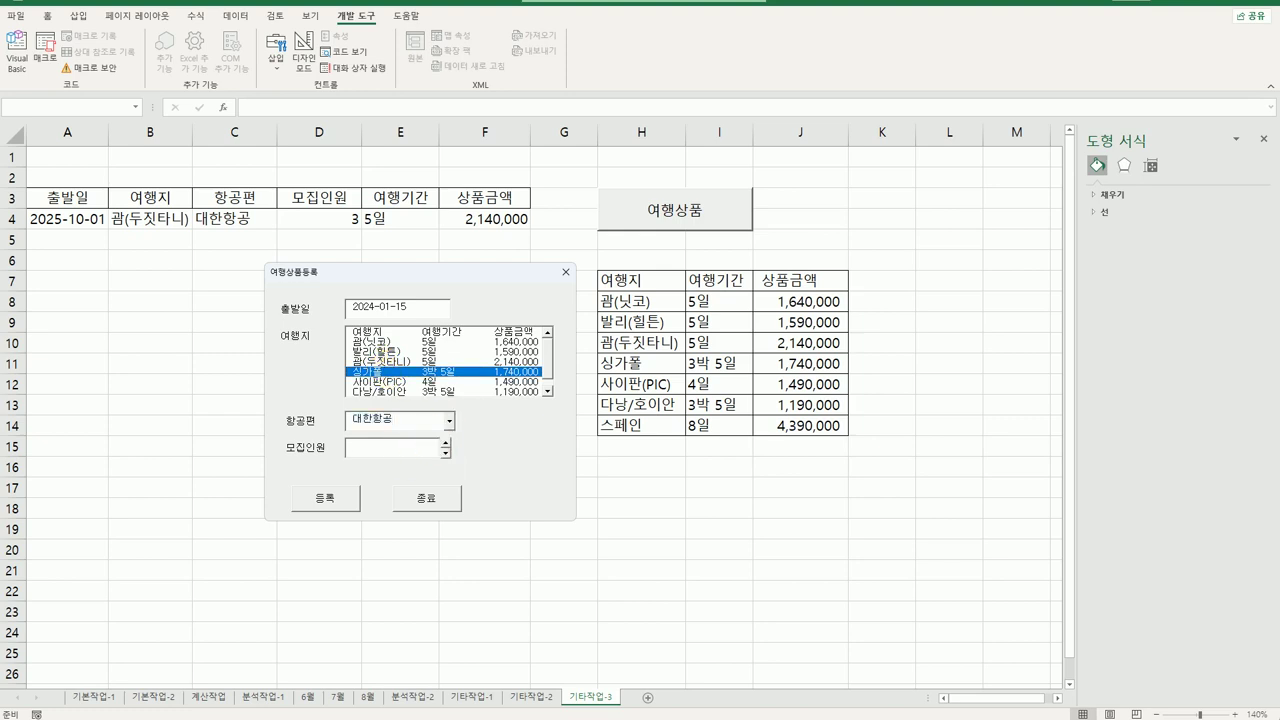
text(20)
click(325, 499)
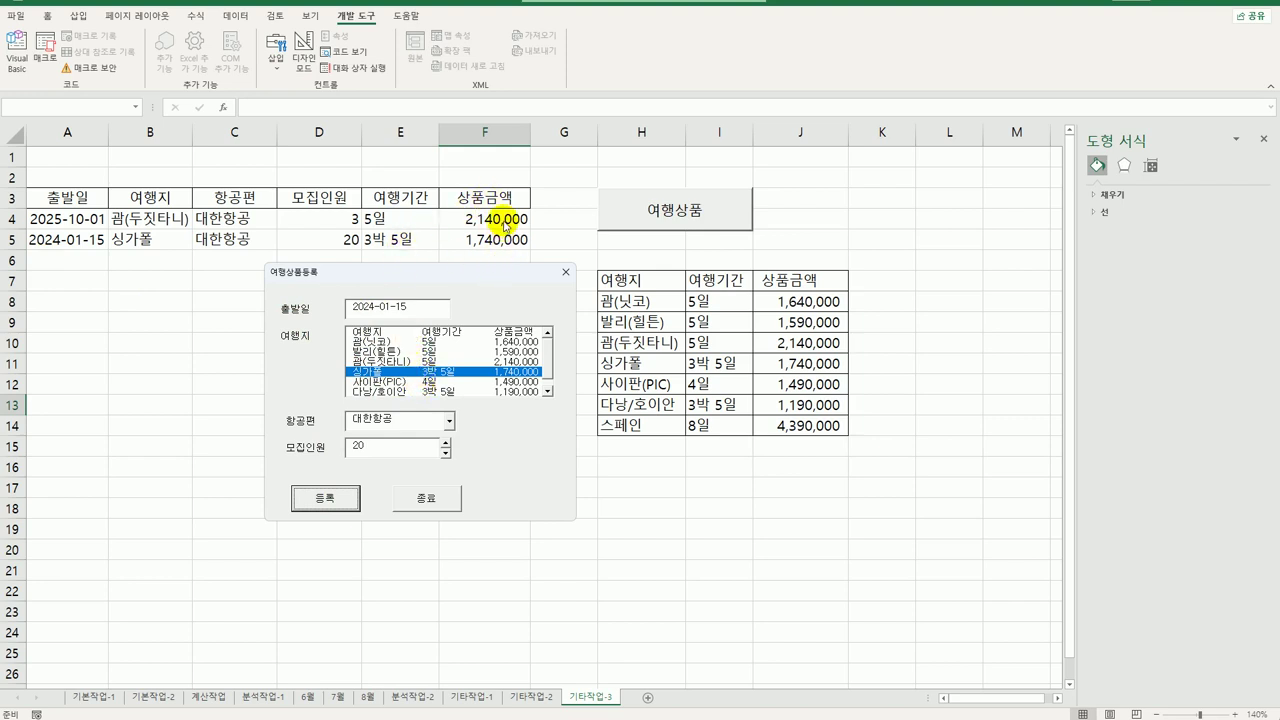
Close the 여행상품등록 form with 종료, dismiss the message and select a blank cell
click(446, 503)
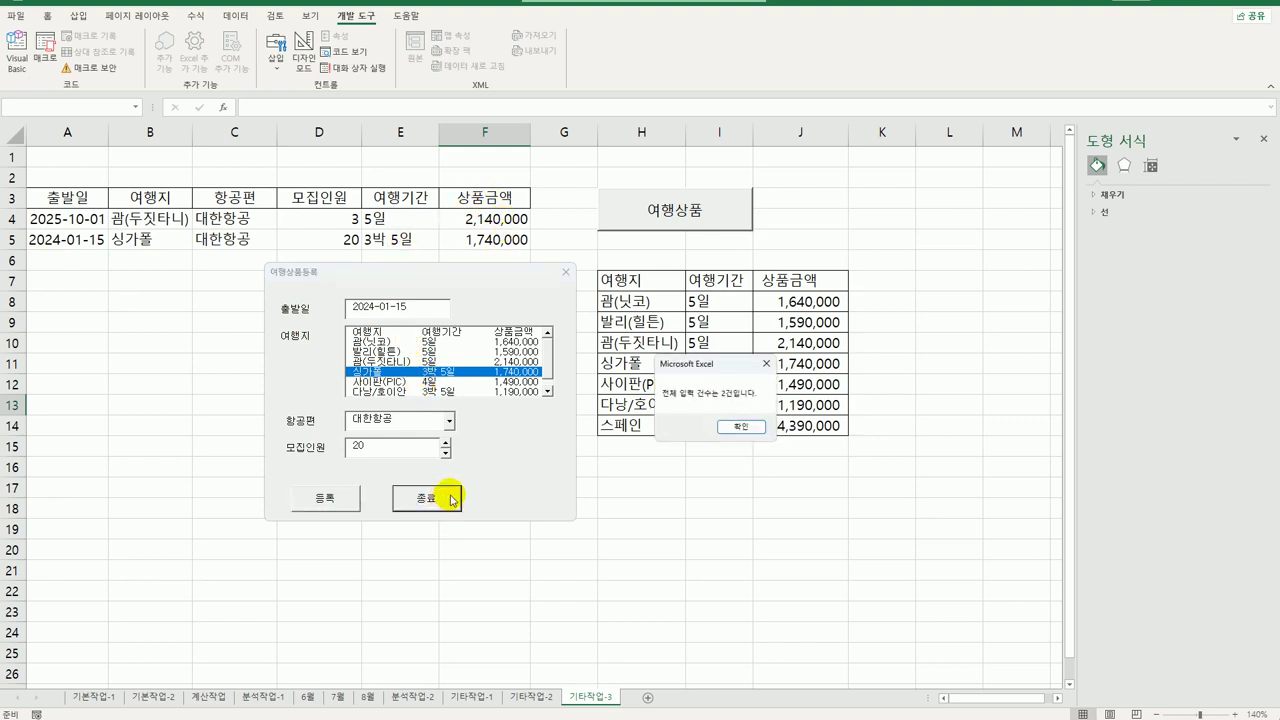
click(736, 428)
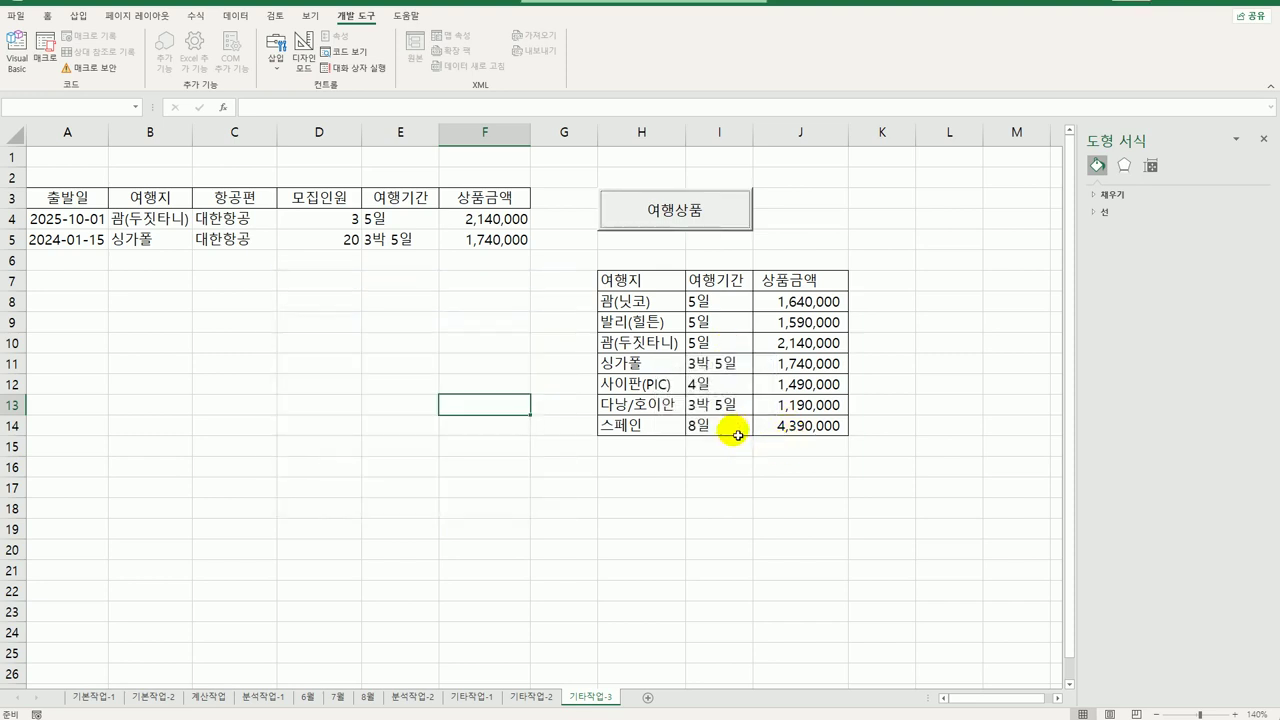
click(871, 494)
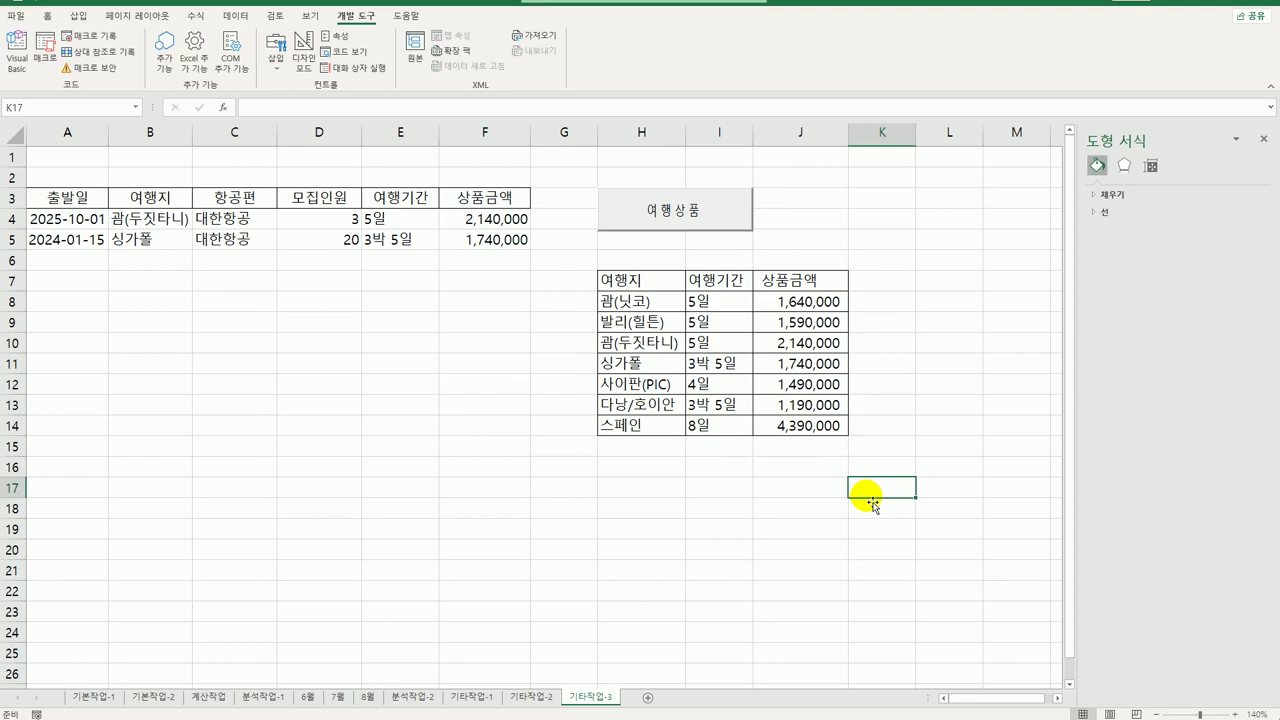